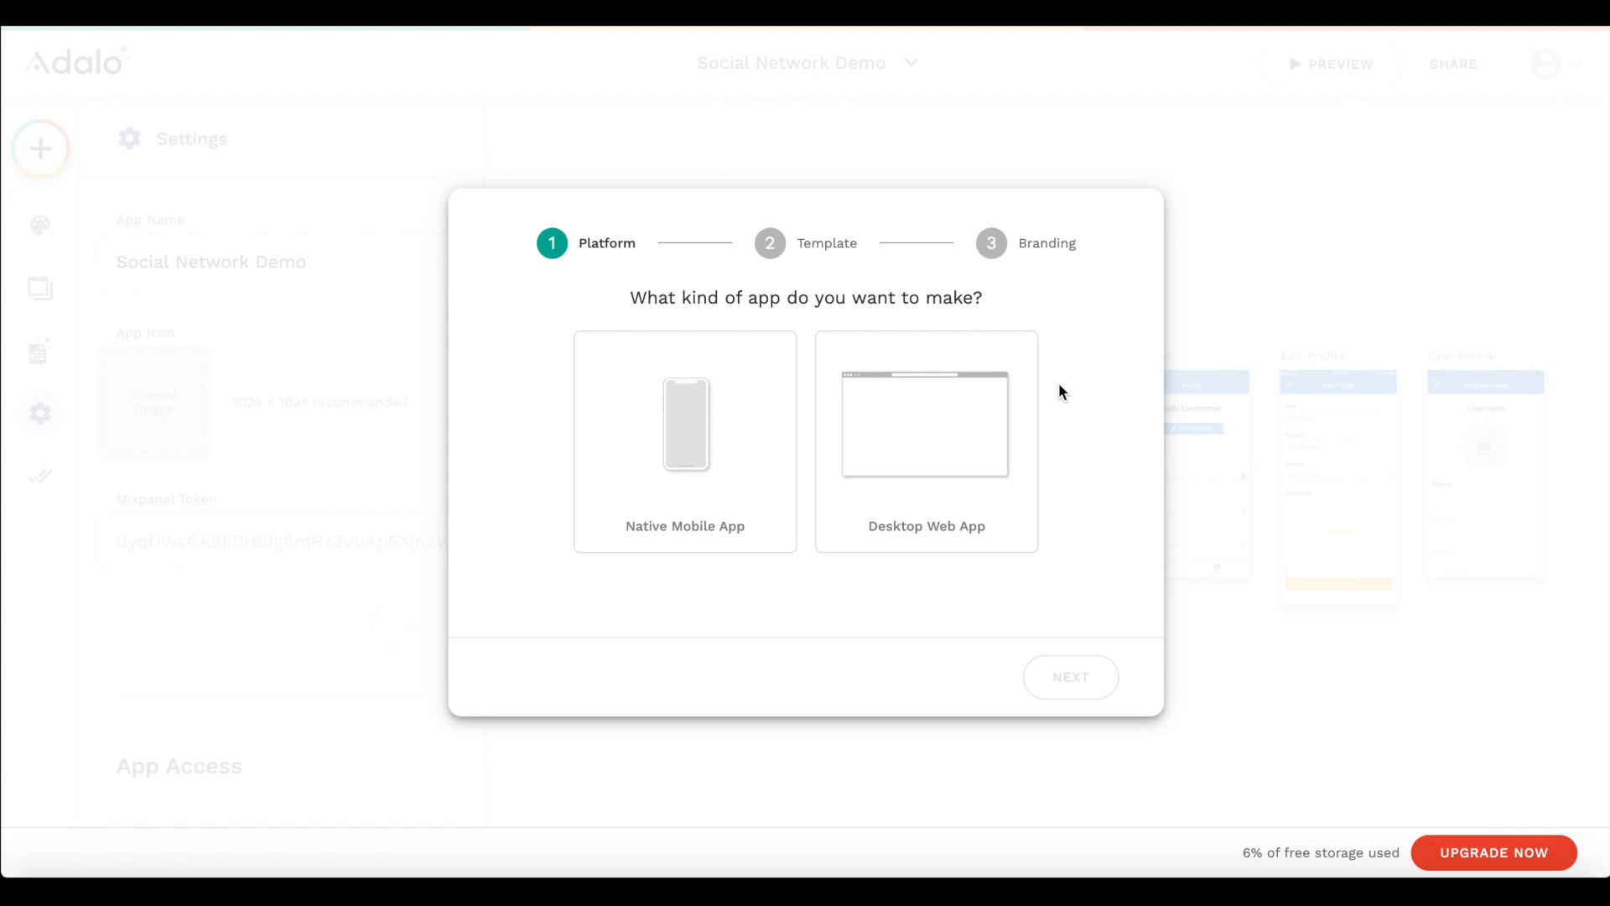
# - Choose Native Mobile App as the new app's platform and Blank as its template
pyautogui.click(653, 415)
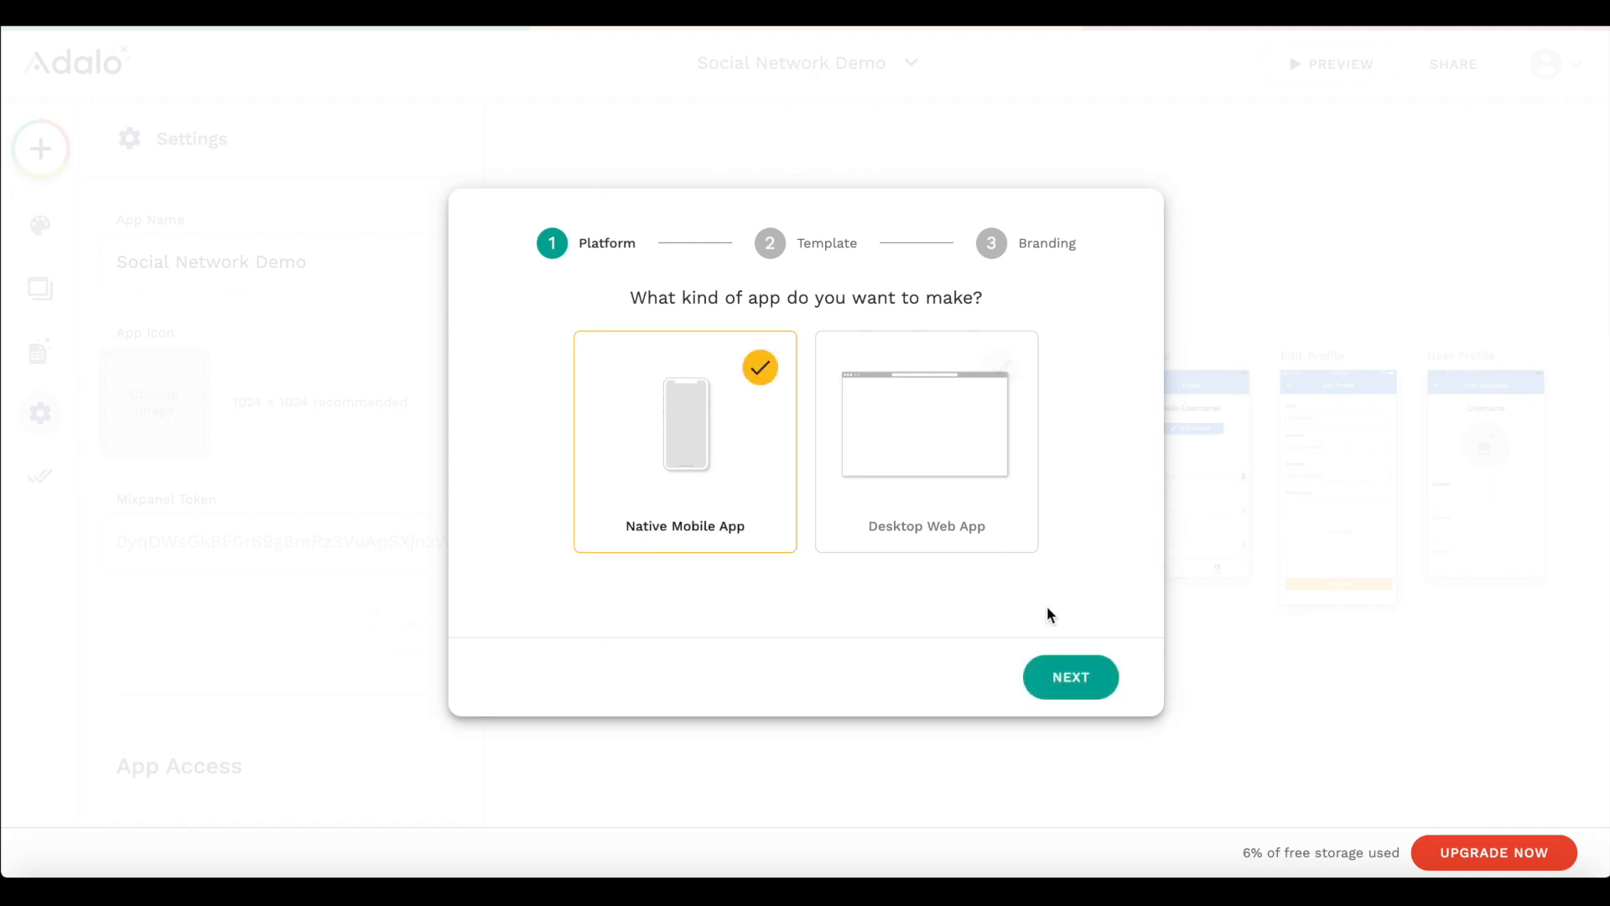
pyautogui.click(1065, 689)
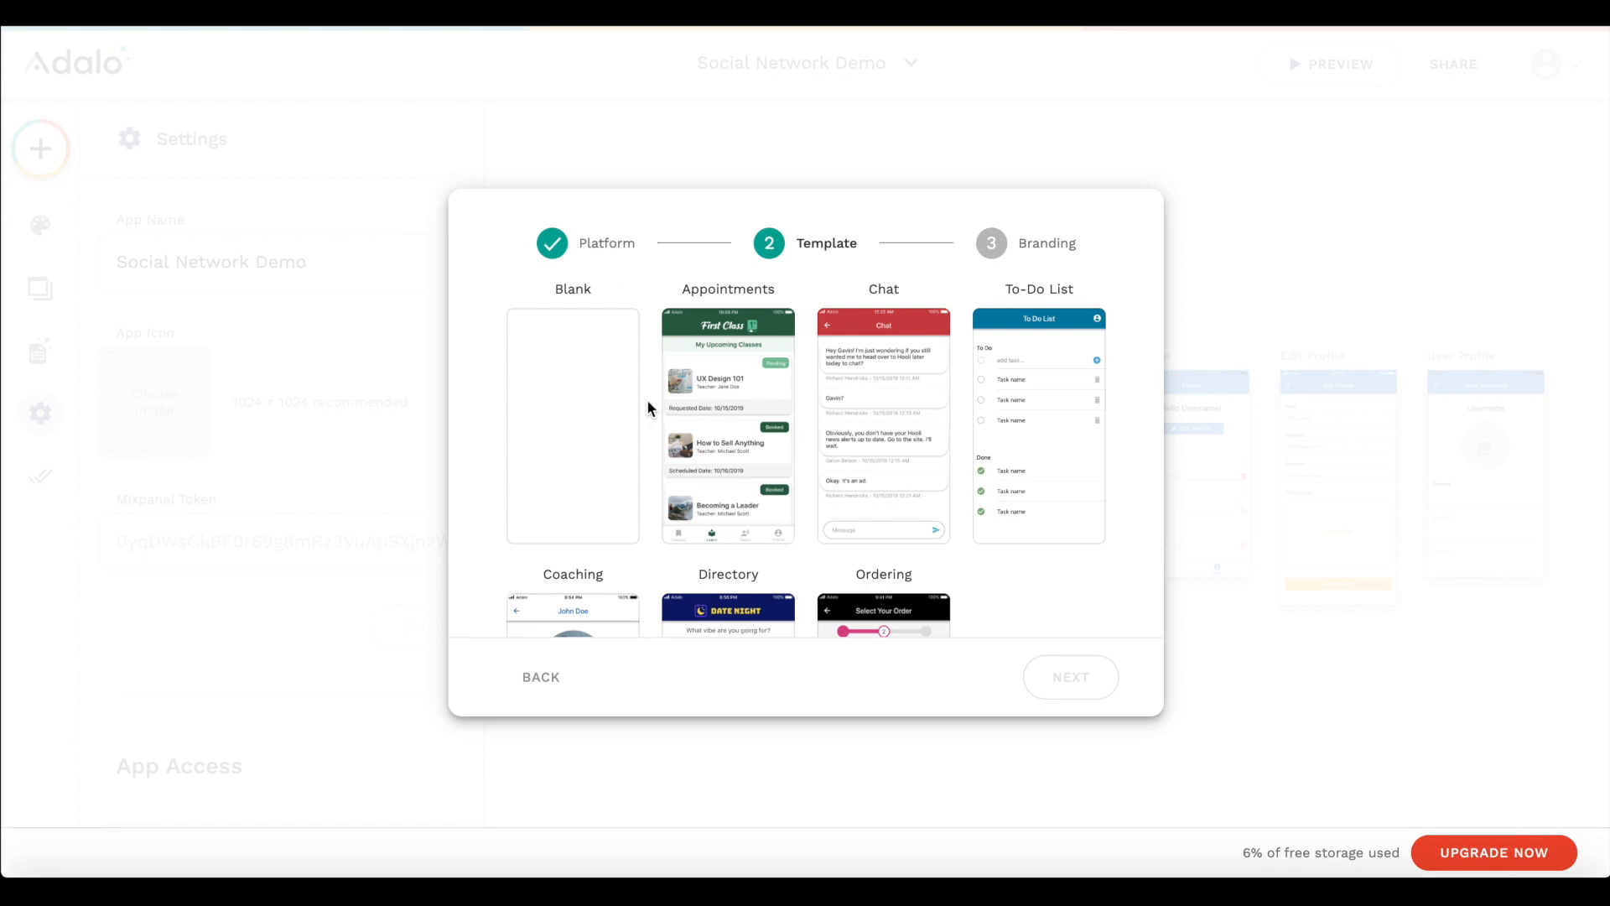
pyautogui.click(614, 387)
pyautogui.click(1077, 675)
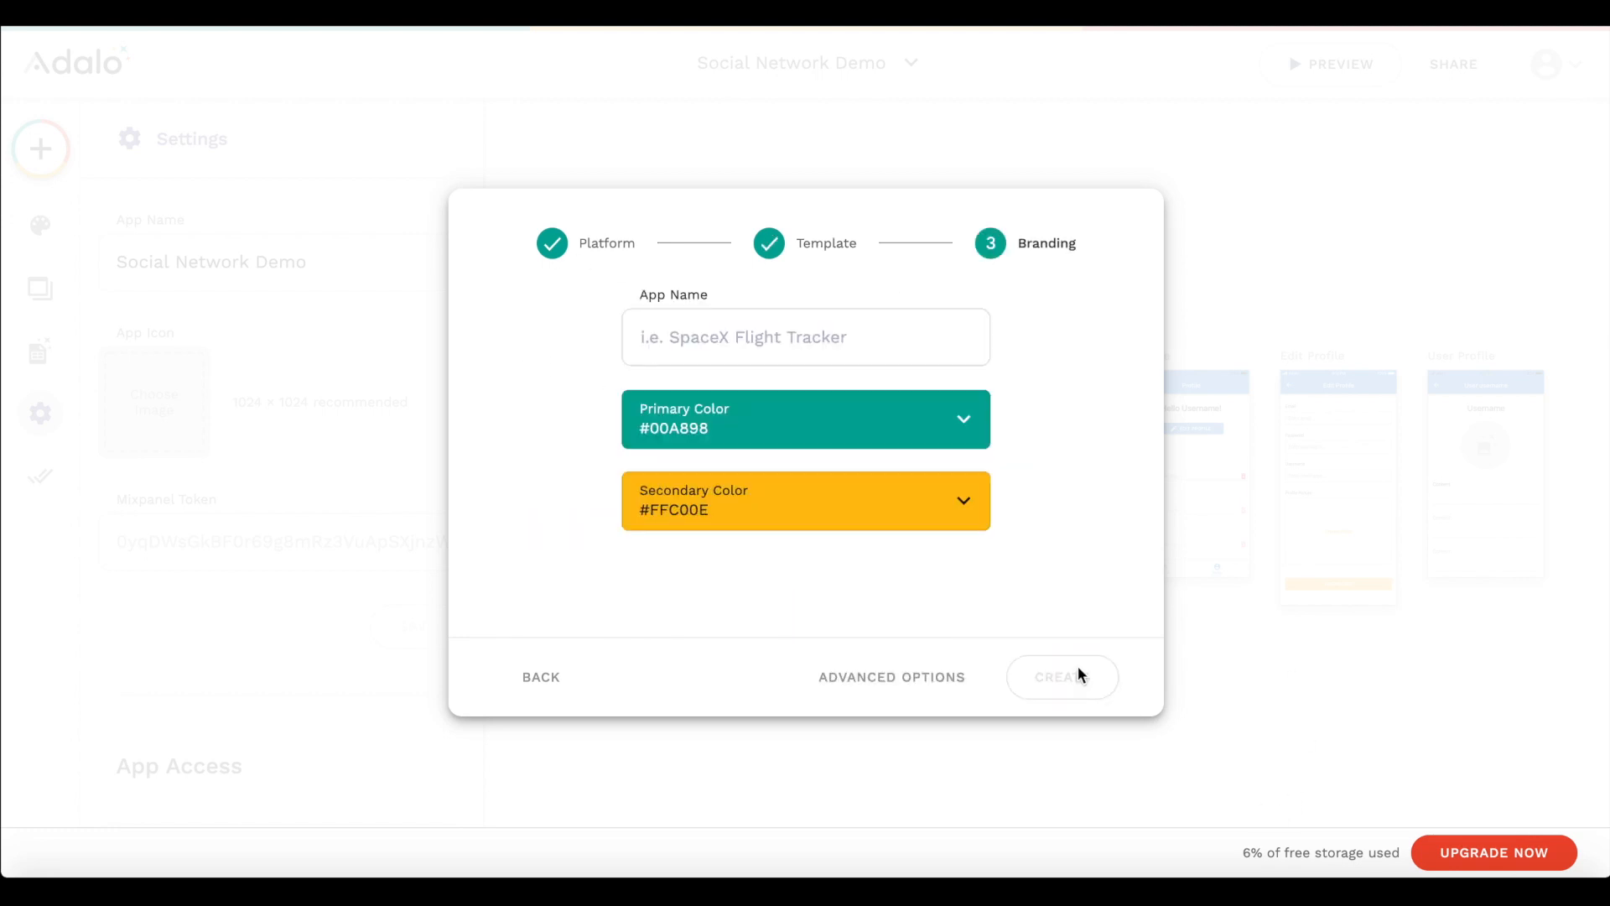
# - Name the app News App and set its primary color to the red #cb0003
pyautogui.click(804, 345)
pyautogui.write('N')
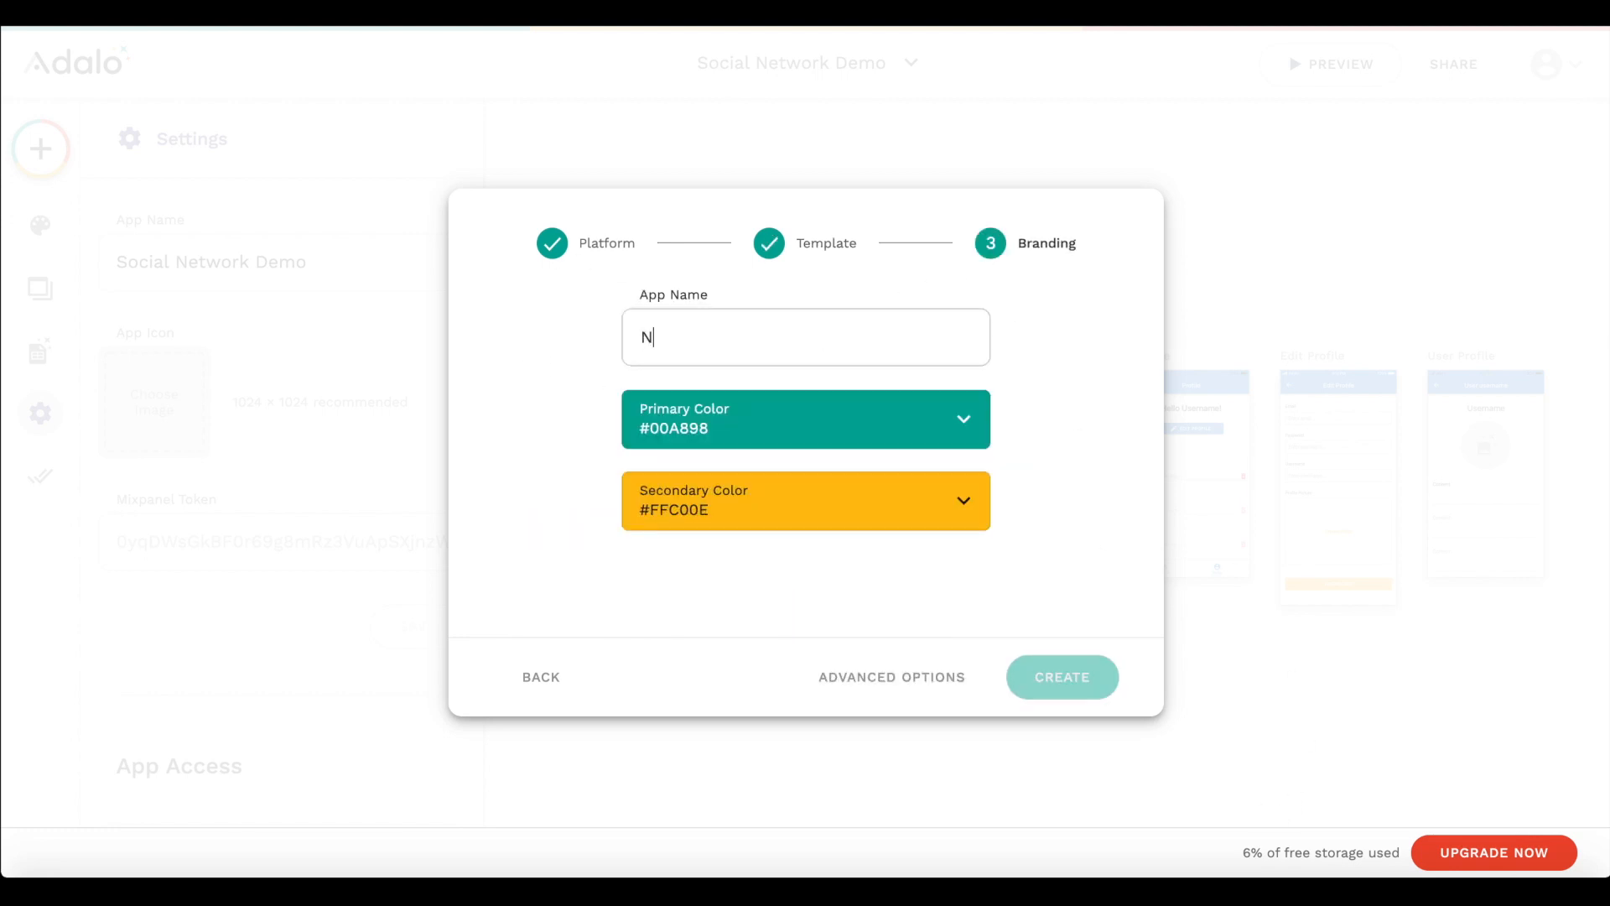
pyautogui.write('ews App')
pyautogui.click(777, 404)
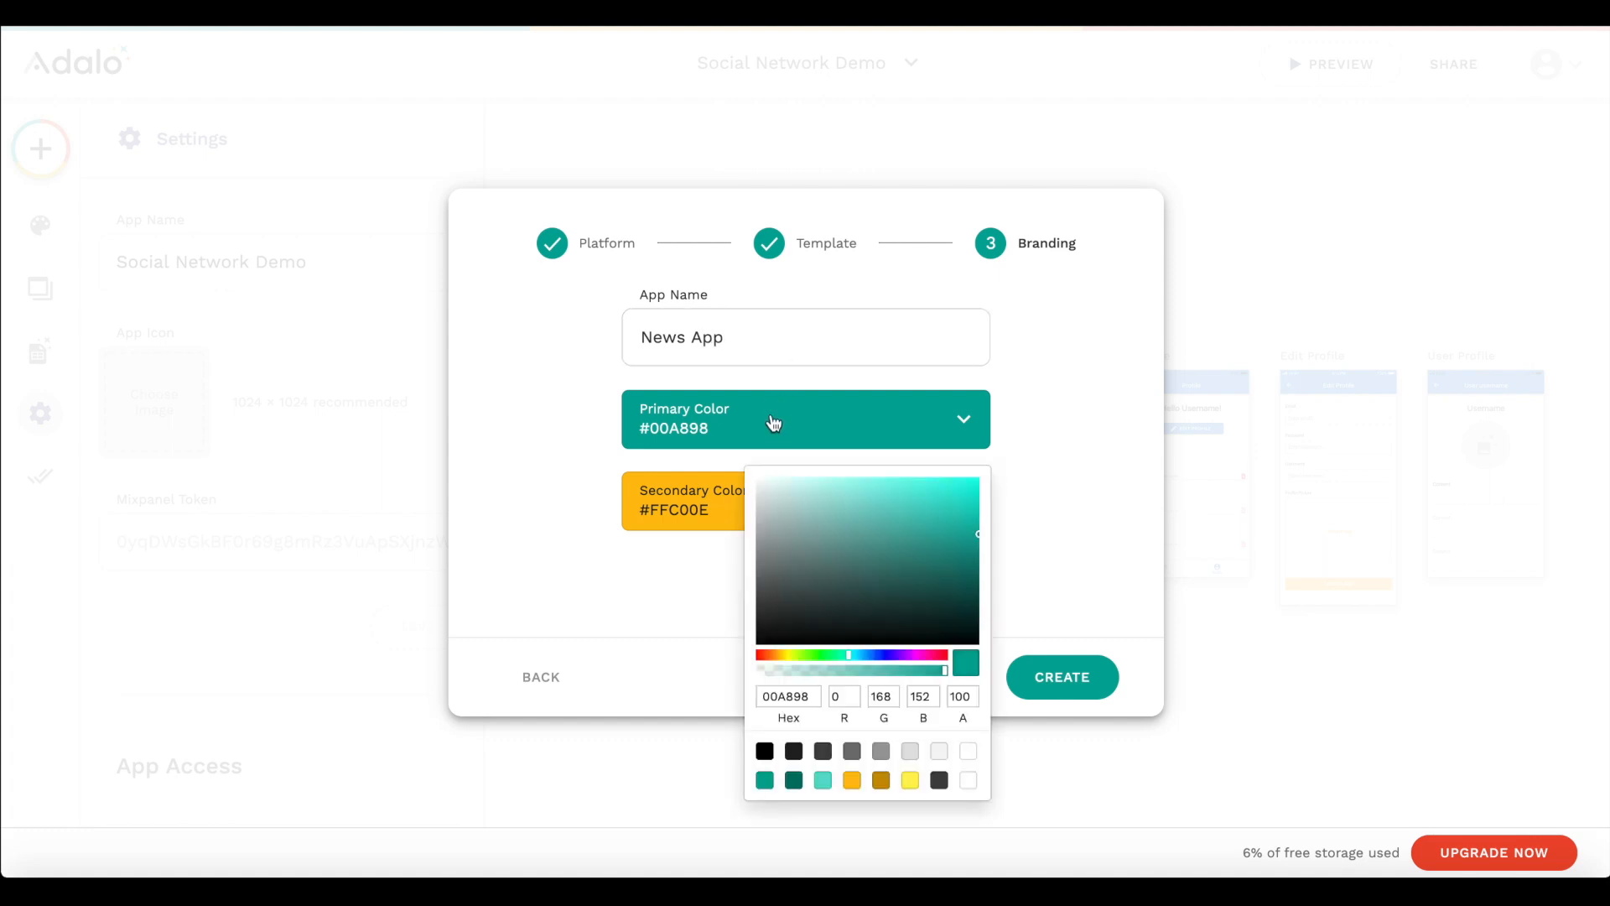
pyautogui.moveTo(925, 656); pyautogui.dragTo(971, 660)
pyautogui.moveTo(969, 560); pyautogui.dragTo(996, 506)
pyautogui.click(998, 518)
# - Set the secondary color to the dark blue #0e005e and create the app
pyautogui.click(751, 523)
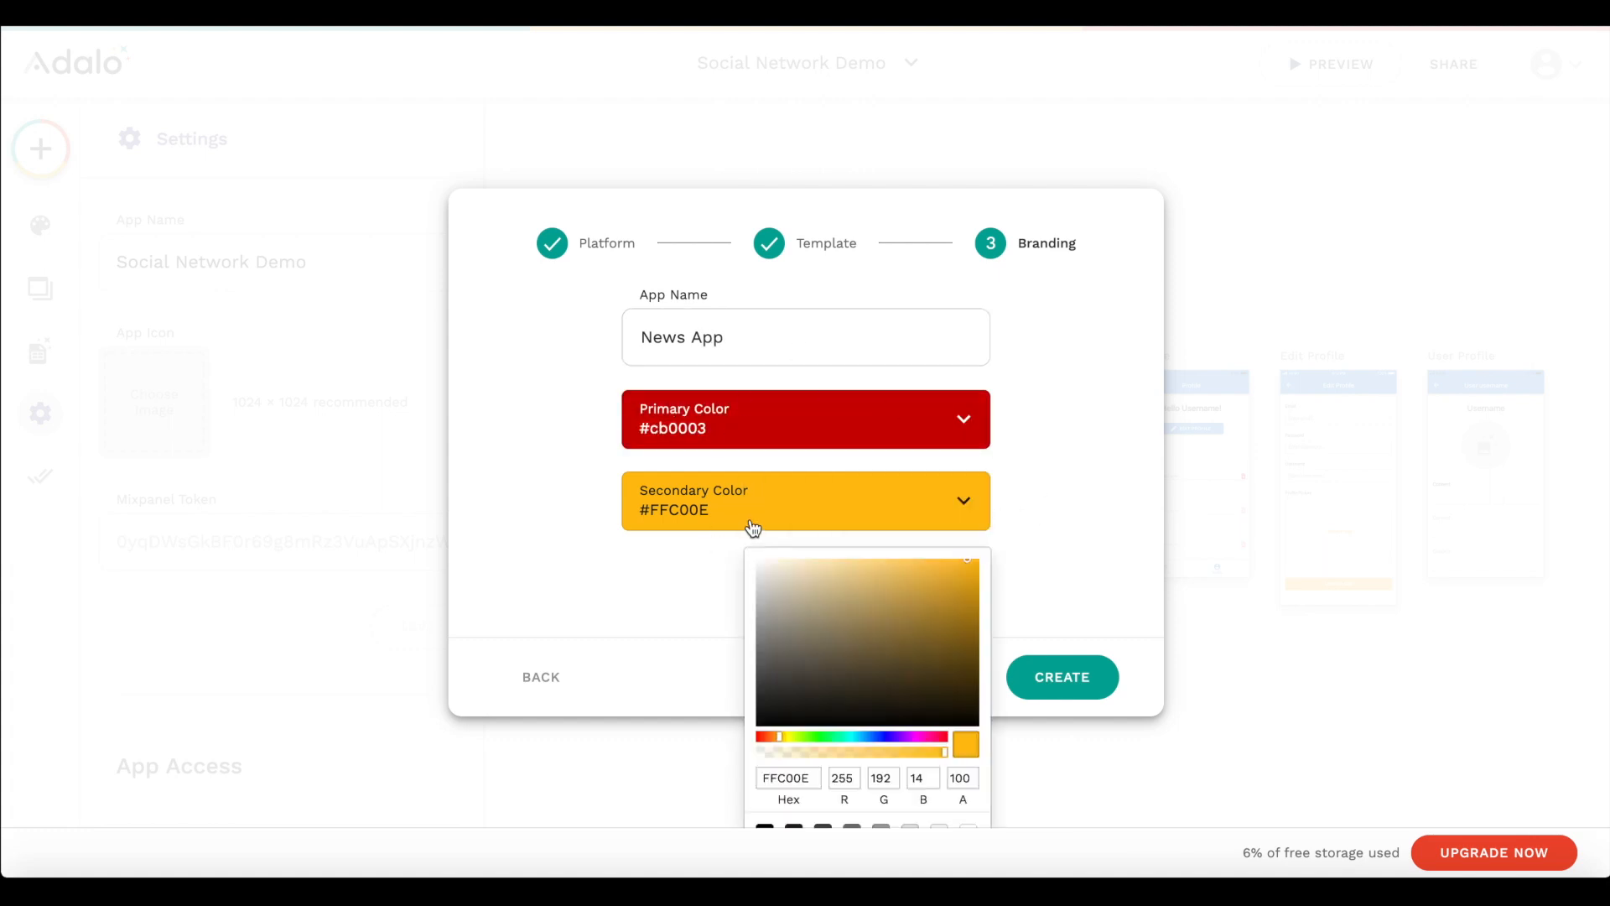
pyautogui.moveTo(843, 746)
pyautogui.mouseDown()
pyautogui.moveTo(907, 739)
pyautogui.moveTo(888, 738)
pyautogui.moveTo(1003, 674)
pyautogui.mouseUp()
pyautogui.click(947, 506)
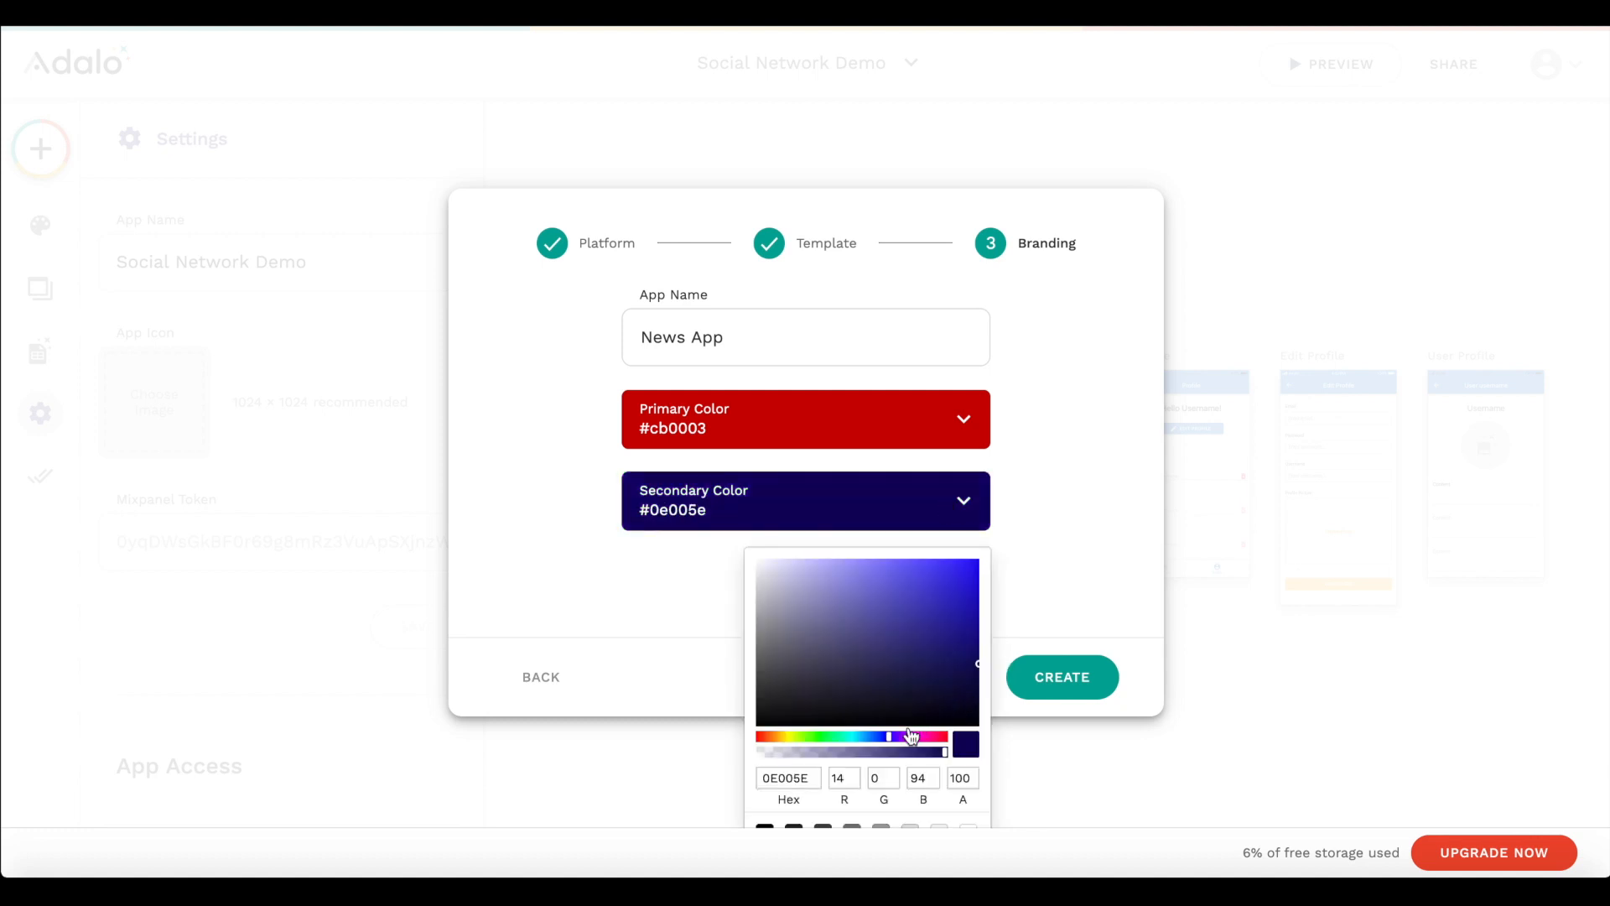
pyautogui.click(1017, 666)
pyautogui.click(1060, 686)
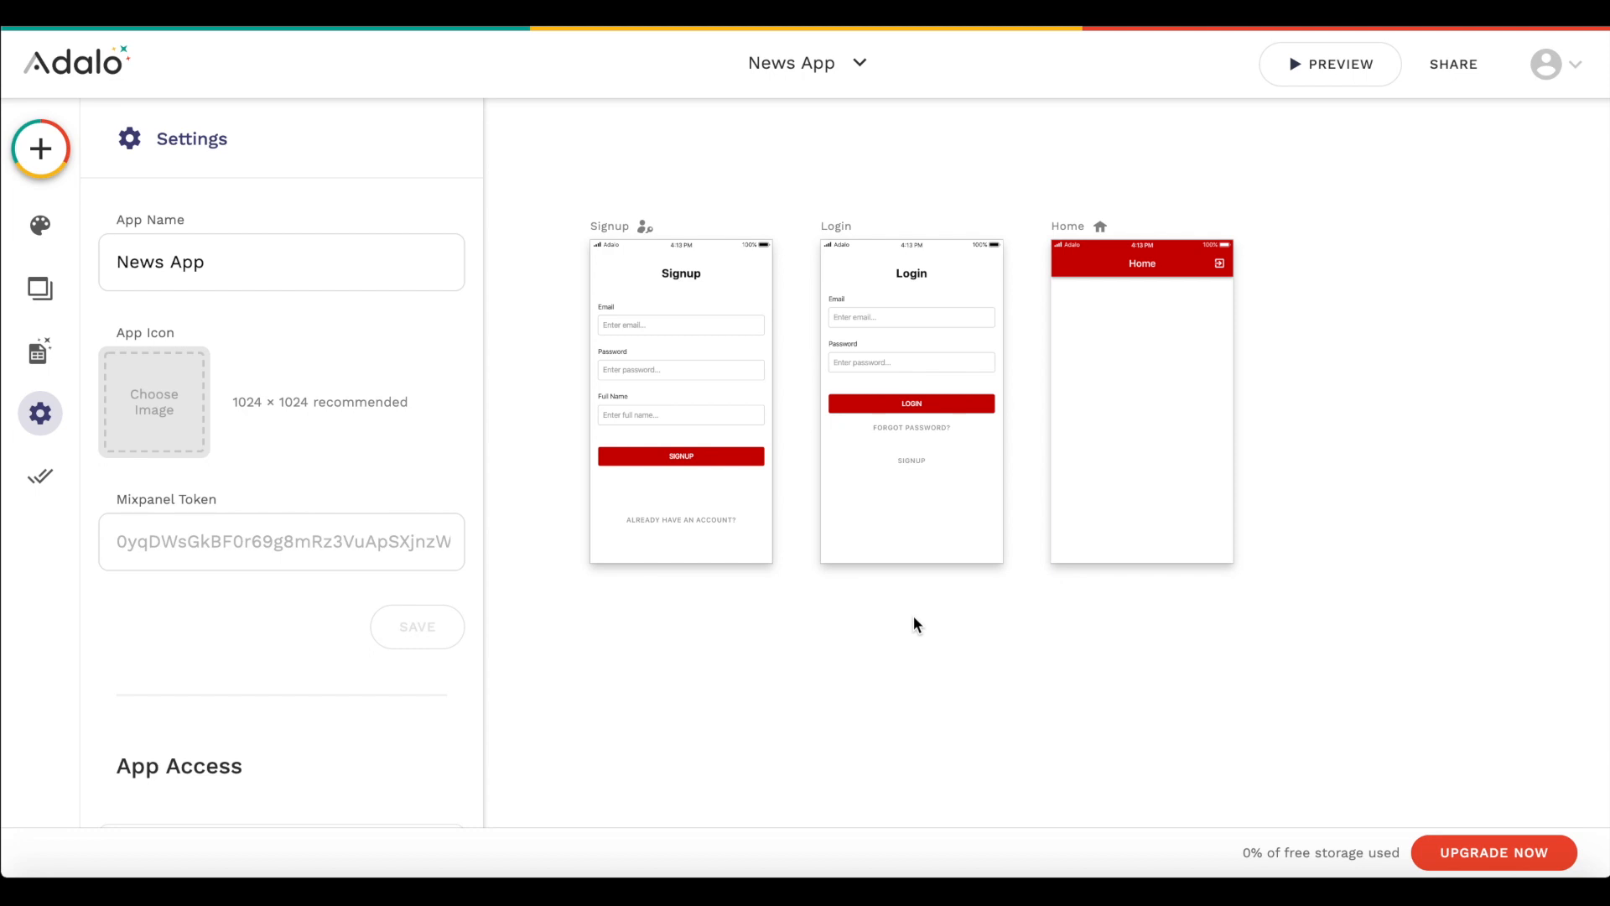
pyautogui.hscroll(5, 989, 612)
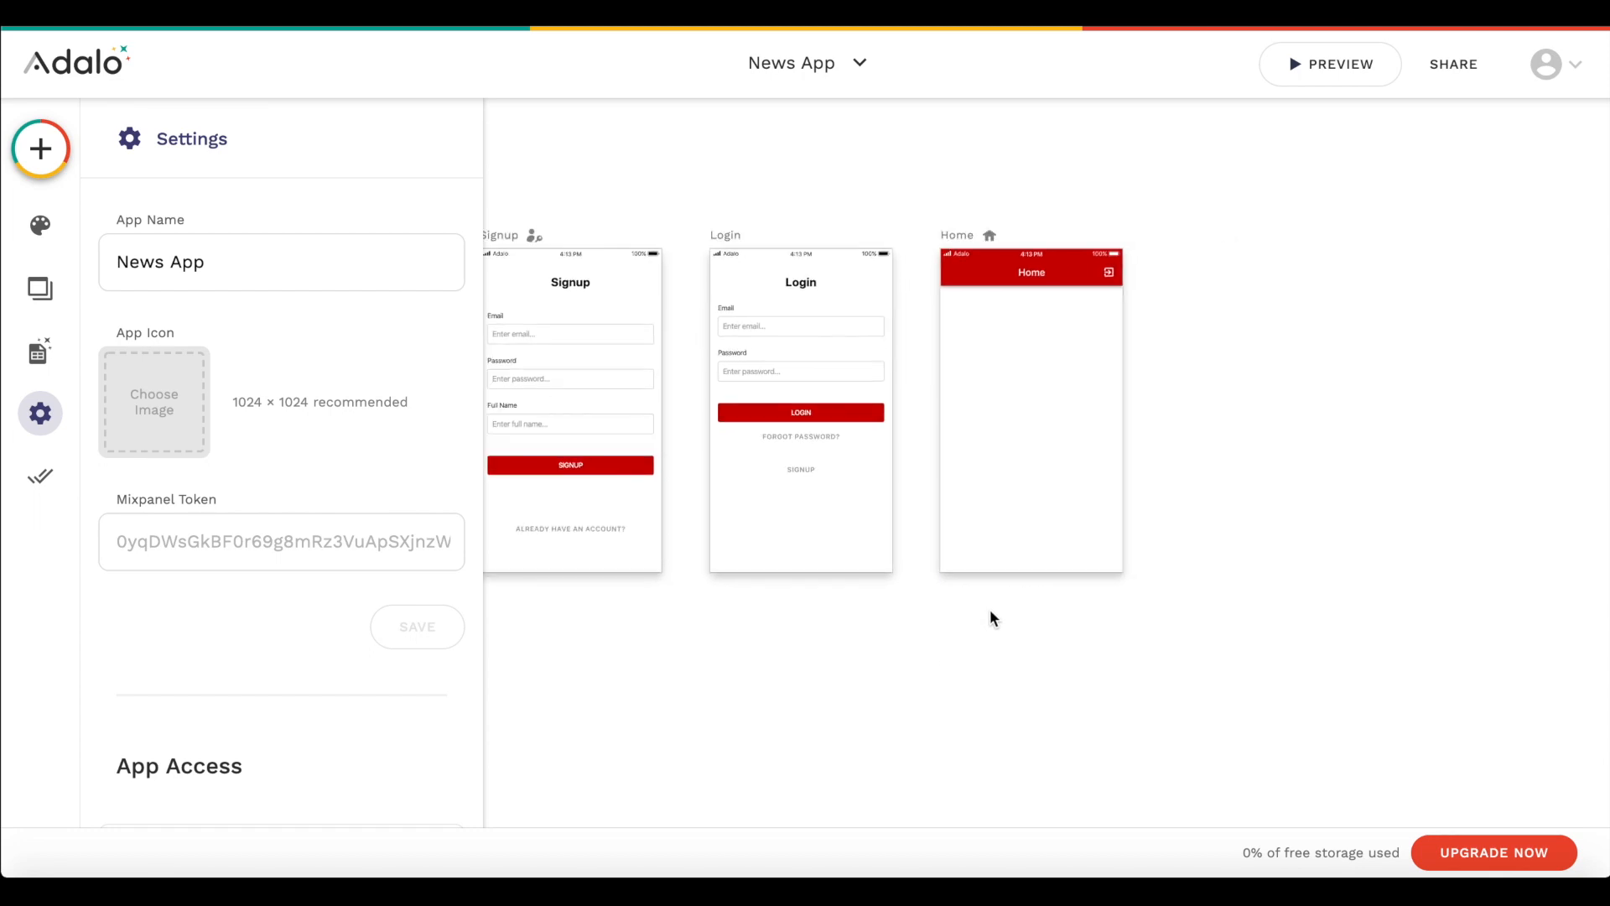
pyautogui.hscroll(-3, 990, 612)
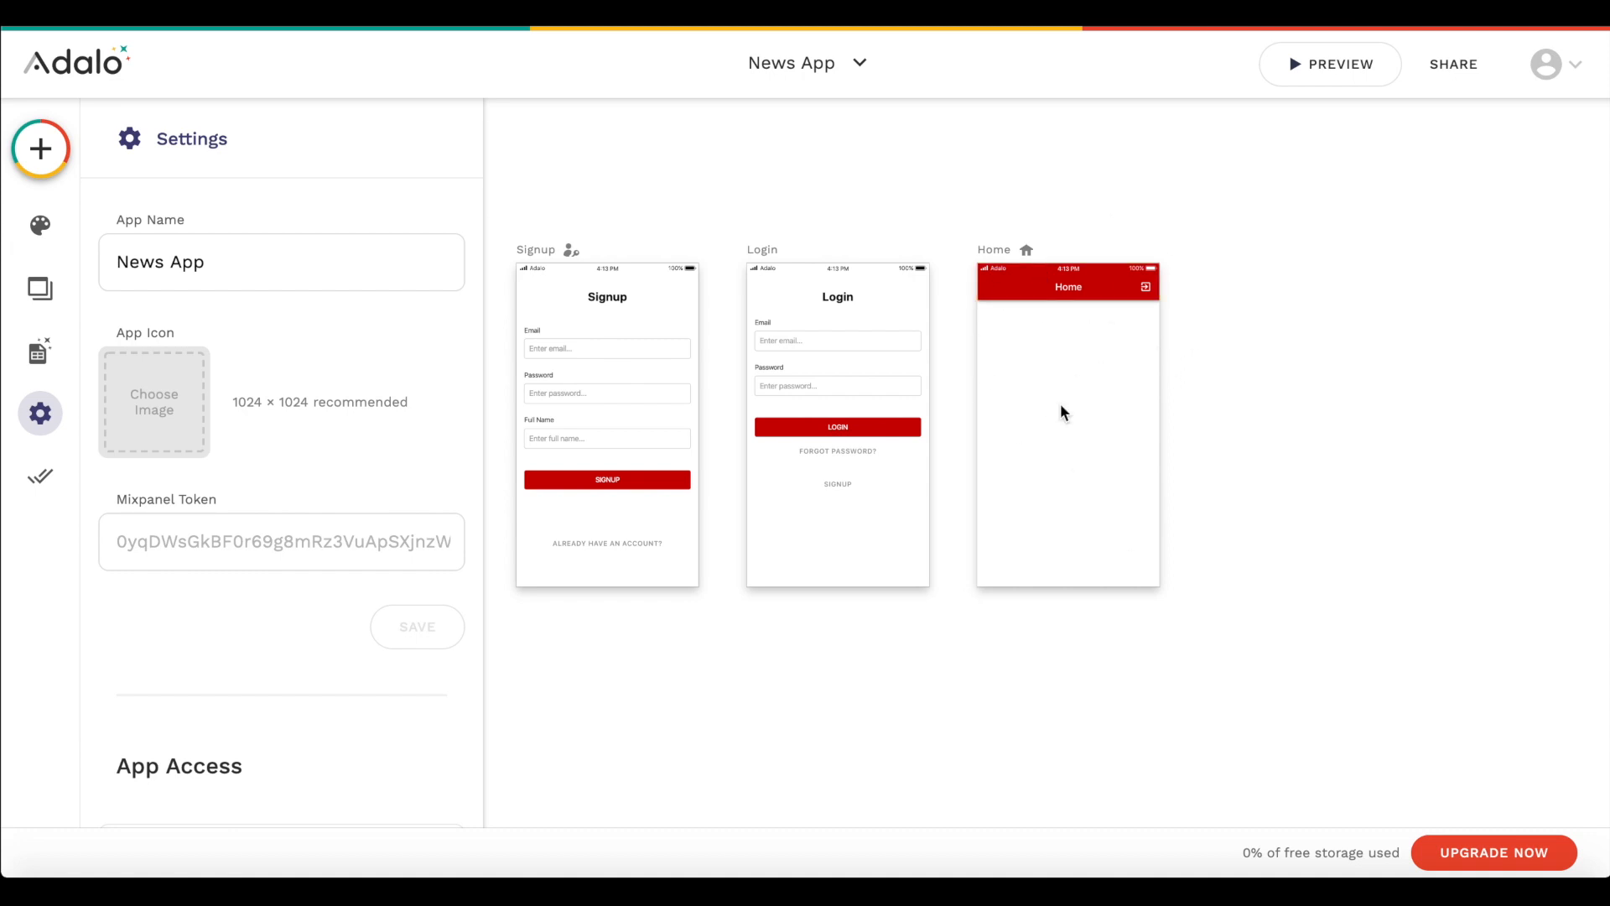
pyautogui.hscroll(3, 1064, 295)
pyautogui.hscroll(1, 1064, 295)
pyautogui.scroll(1, 1063, 295)
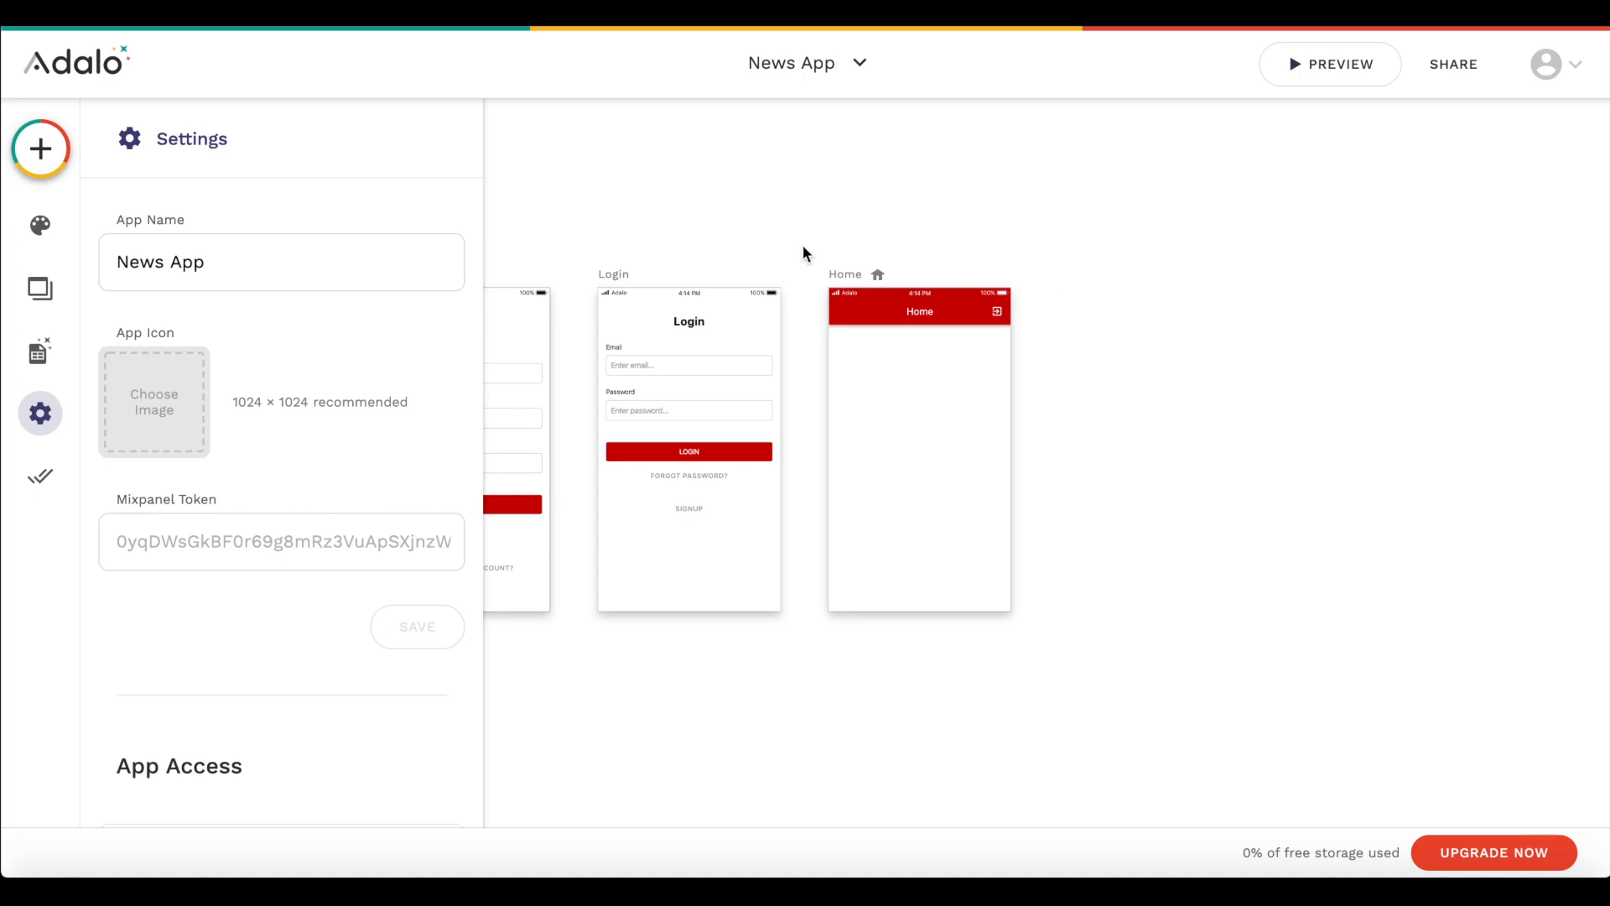
# - Add a database collection named News Article
pyautogui.click(41, 363)
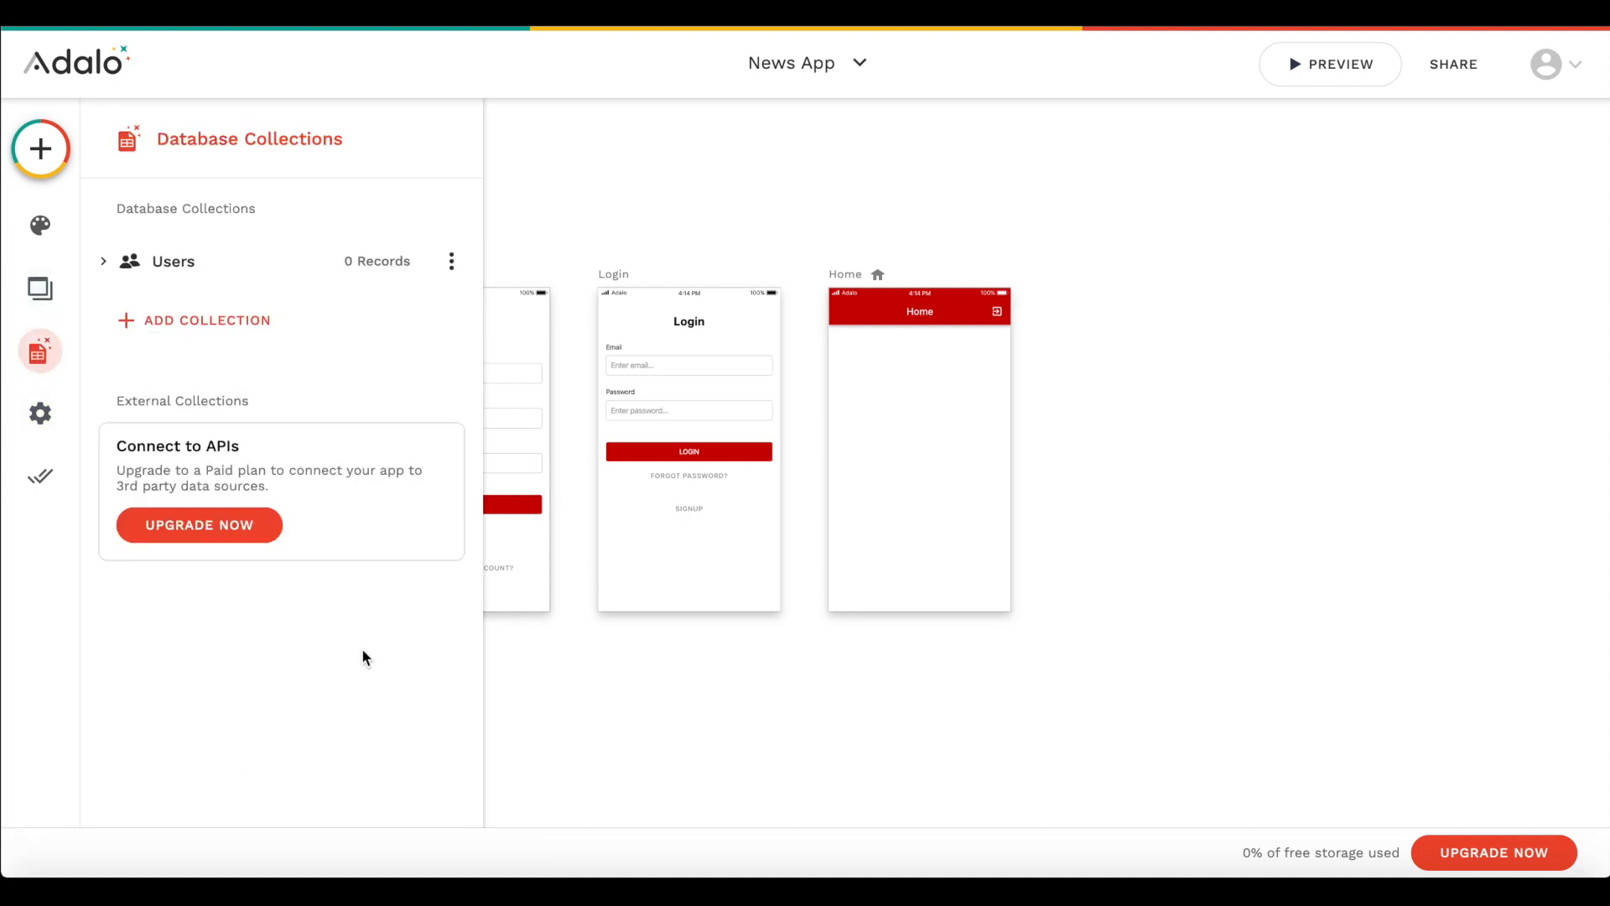
pyautogui.click(259, 321)
pyautogui.click(231, 375)
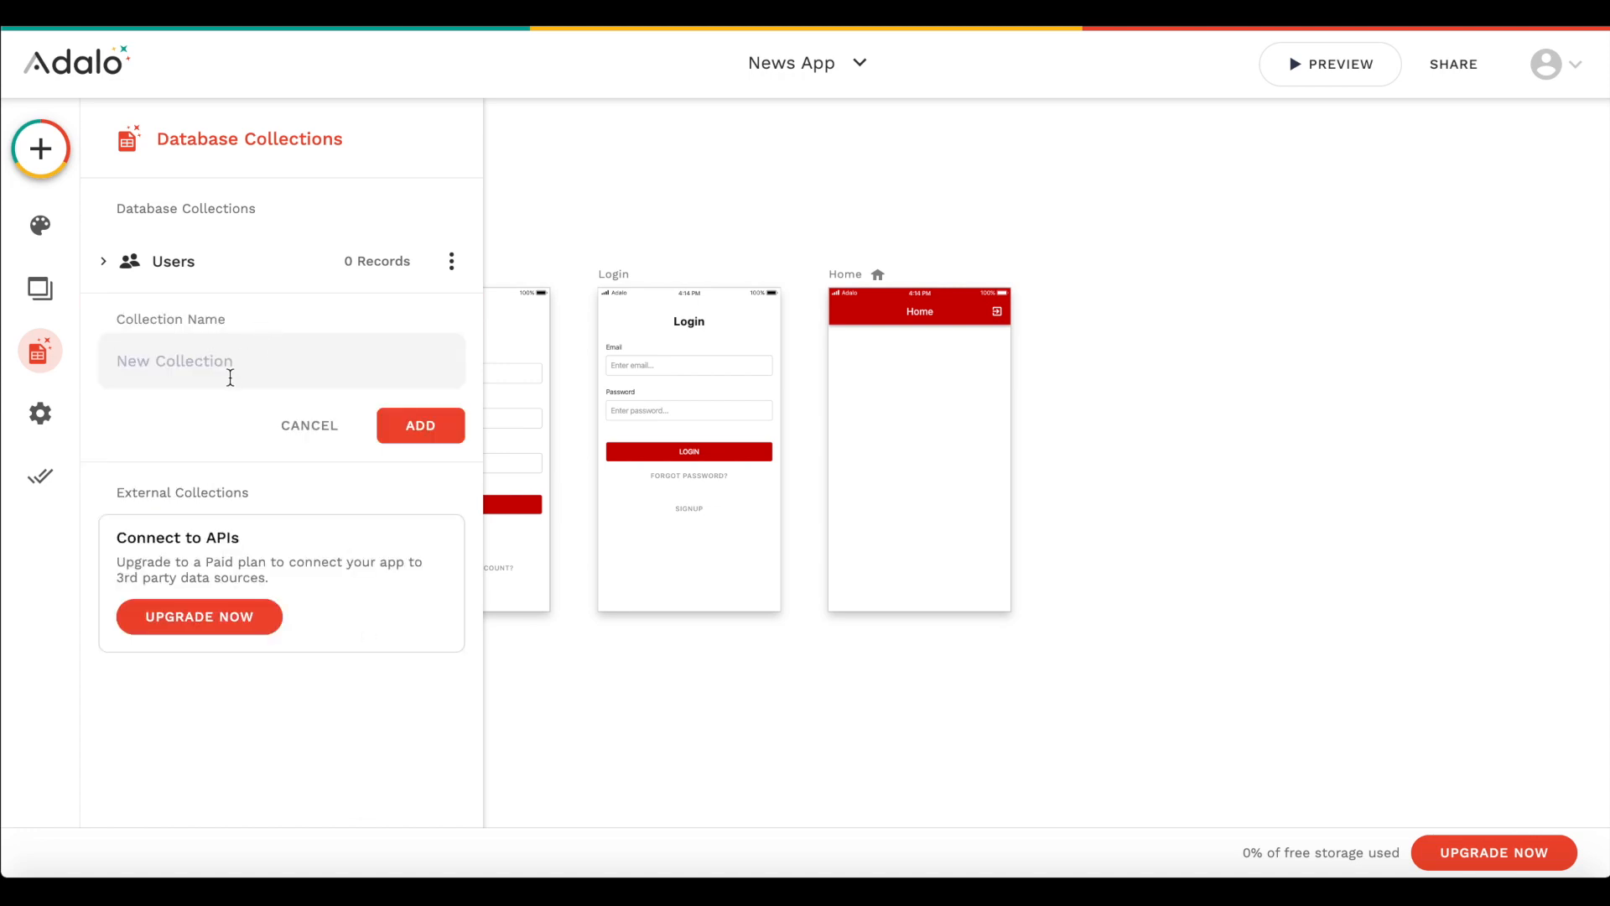
pyautogui.write('News Article')
pyautogui.click(429, 427)
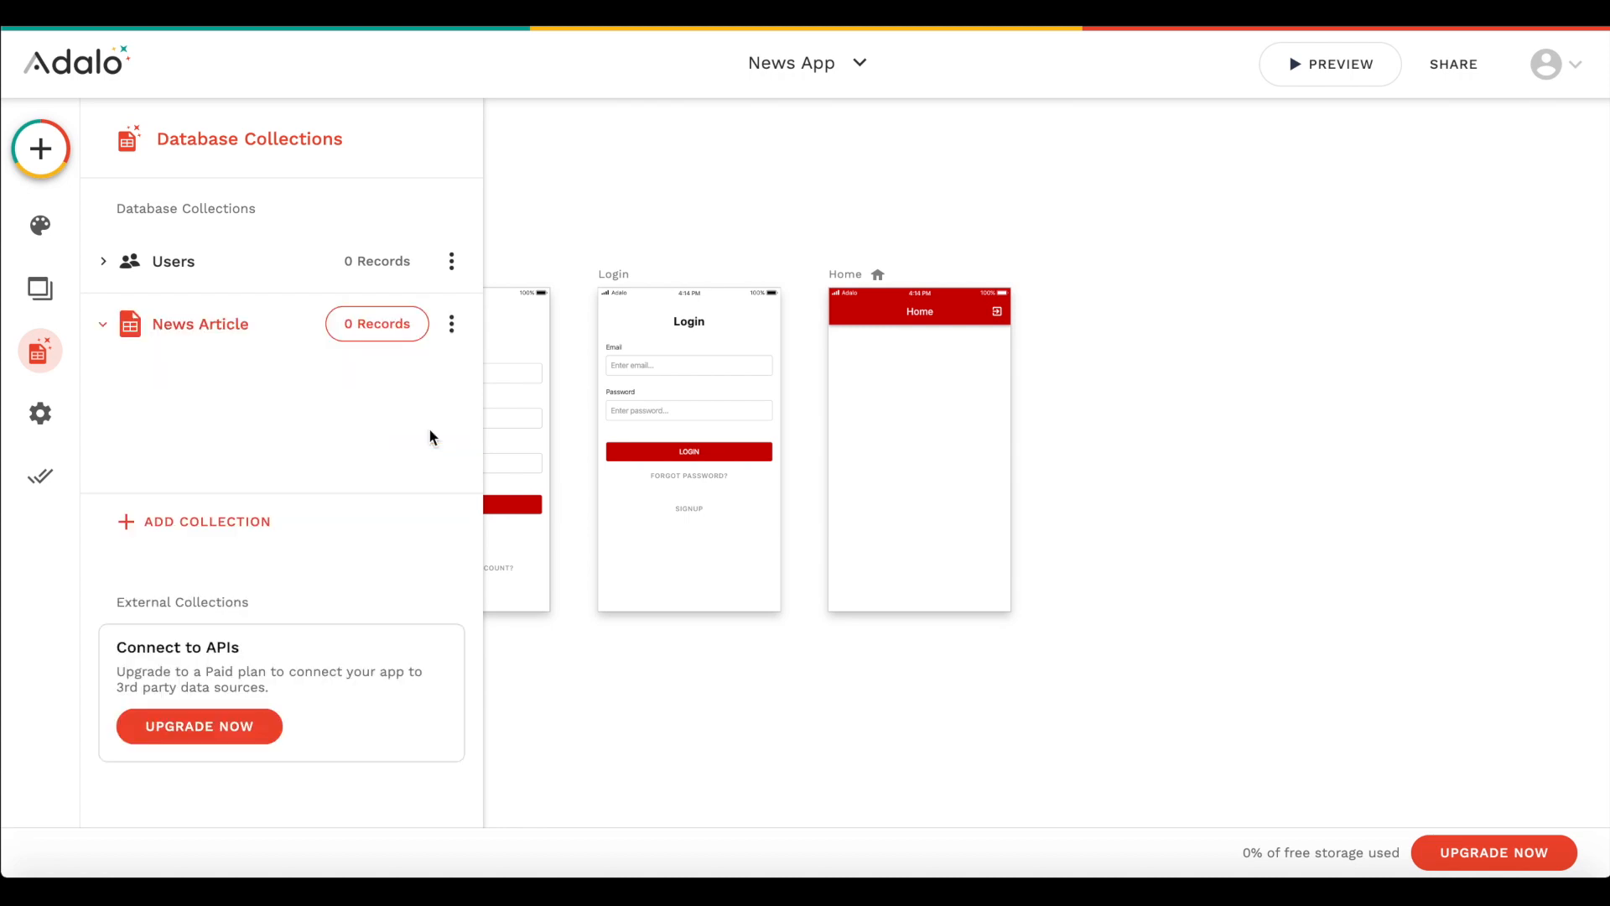
# - Rename the News Article collection's default Name property to Heading and save it
pyautogui.click(217, 409)
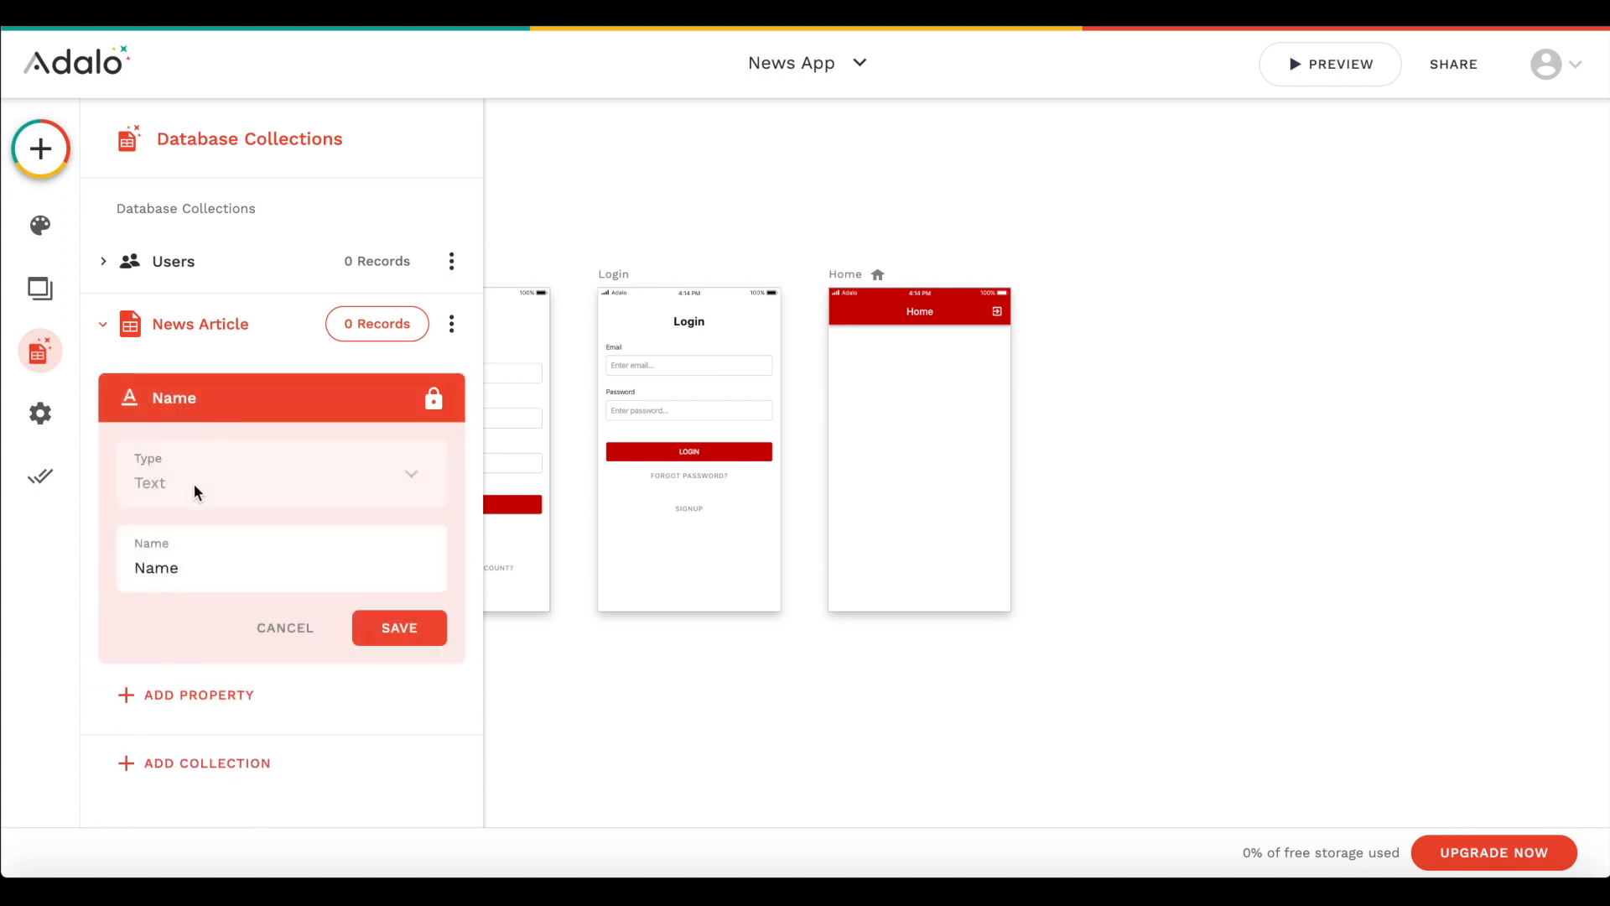
pyautogui.doubleClick(191, 571)
pyautogui.write('Tutl')
pyautogui.press('BackSpace')
pyautogui.press('BackSpace')
pyautogui.press('BackSpace')
pyautogui.write('itle')
pyautogui.hotkey('ctrl', 'a')
pyautogui.write('Heading')
pyautogui.click(399, 627)
# - Add a text property named Subtitle to the News Article collection
pyautogui.click(197, 513)
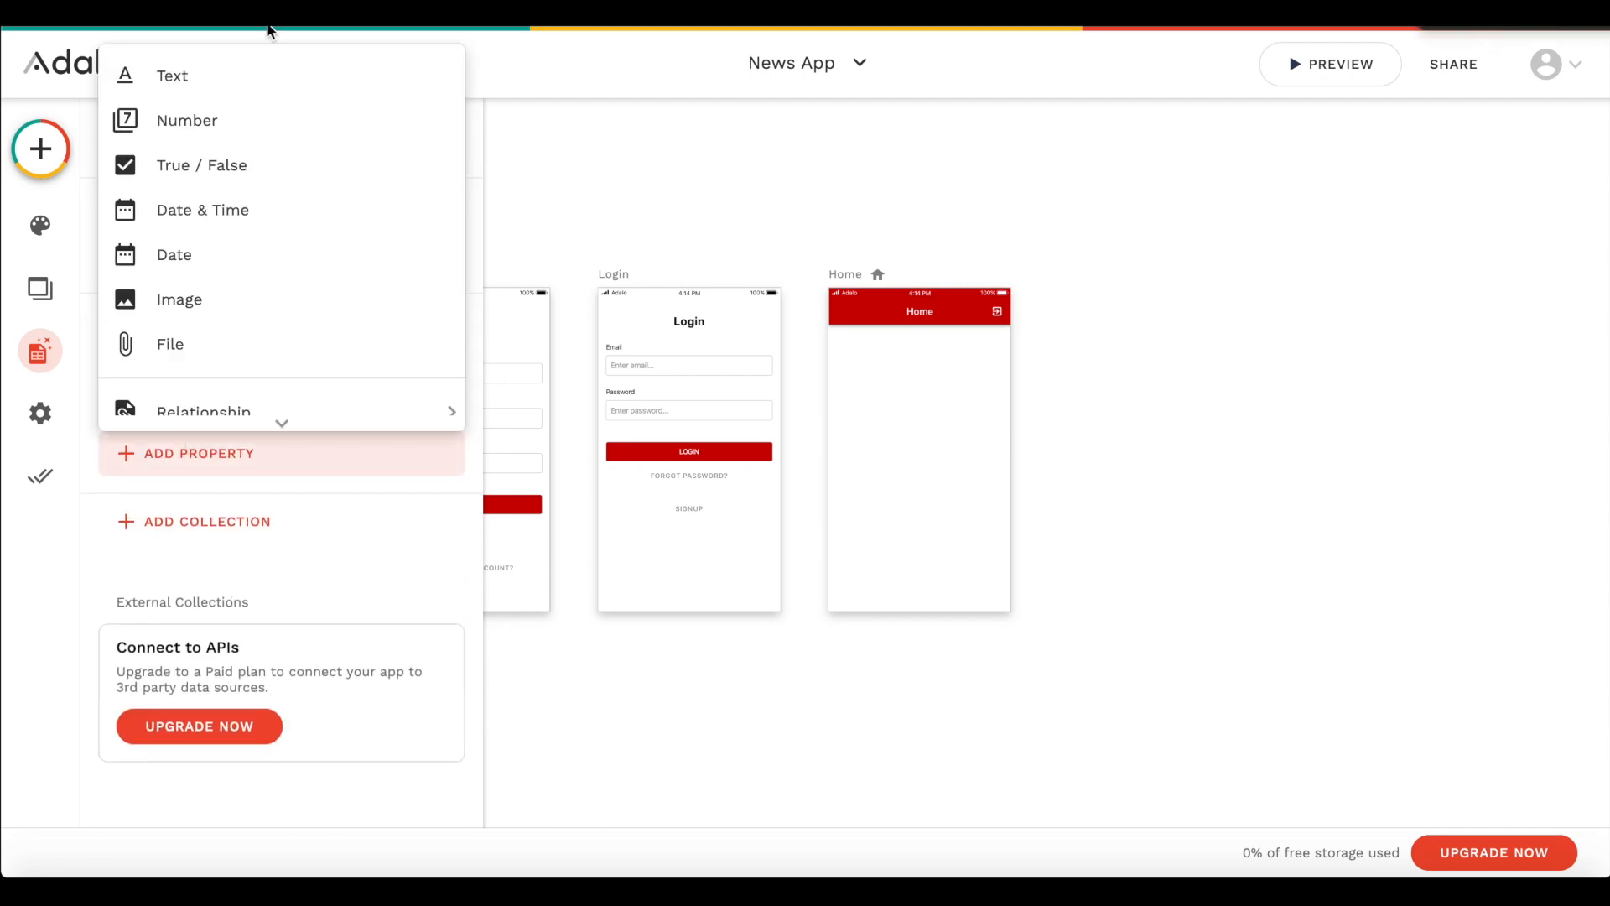
pyautogui.click(226, 75)
pyautogui.tripleClick(189, 625)
pyautogui.write('Subtitle')
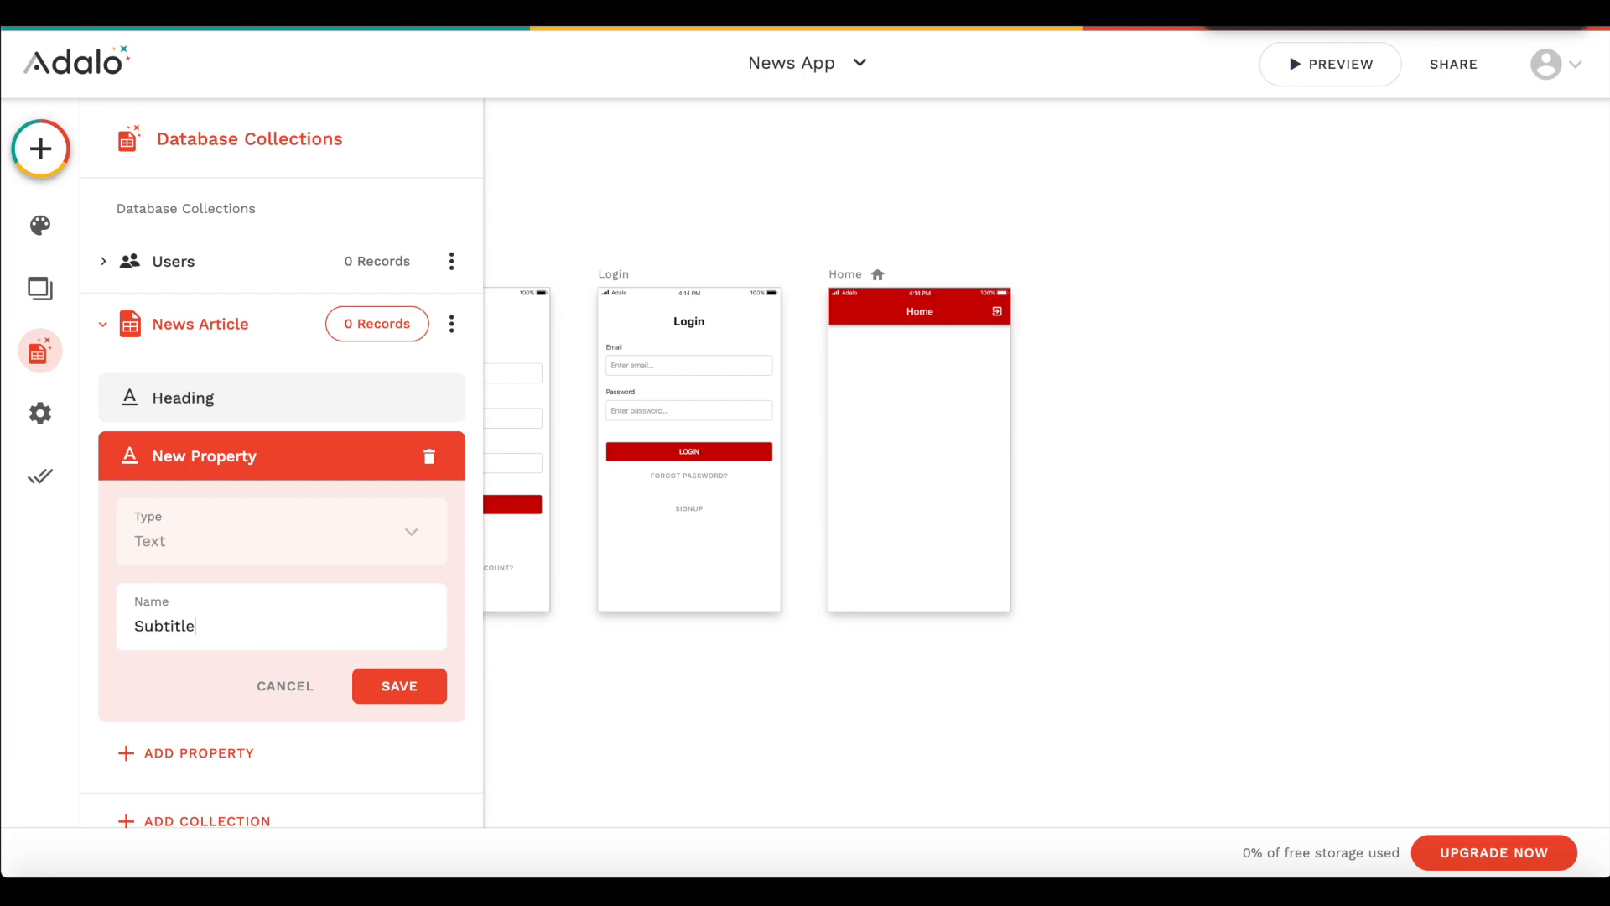
pyautogui.click(433, 696)
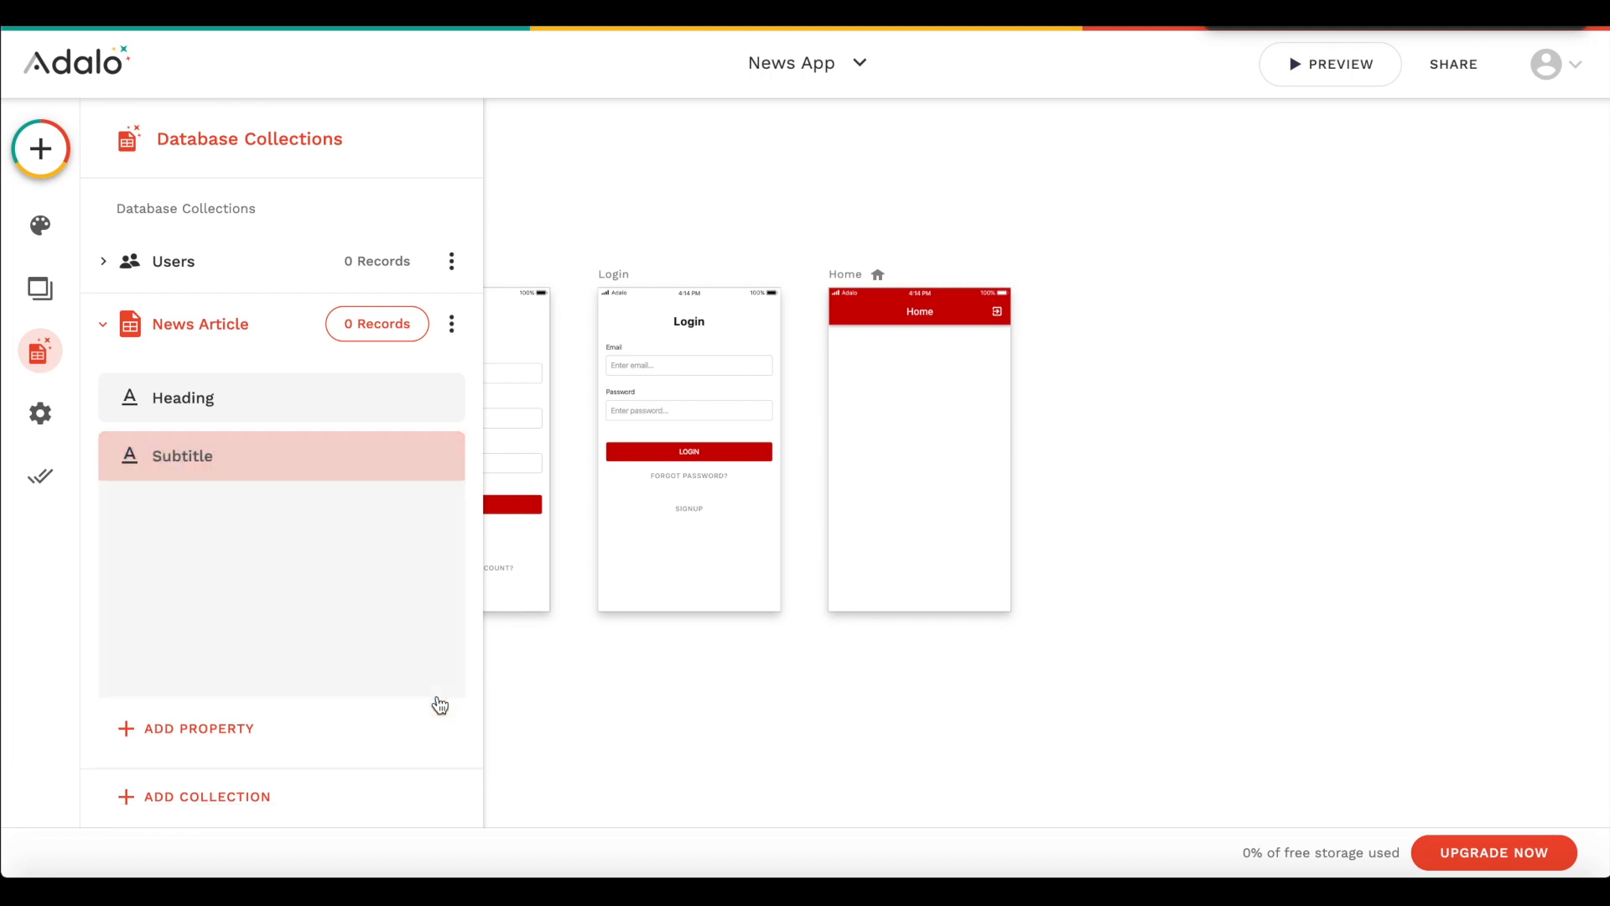
# - Add an image property named Image to the News Article collection
pyautogui.click(237, 513)
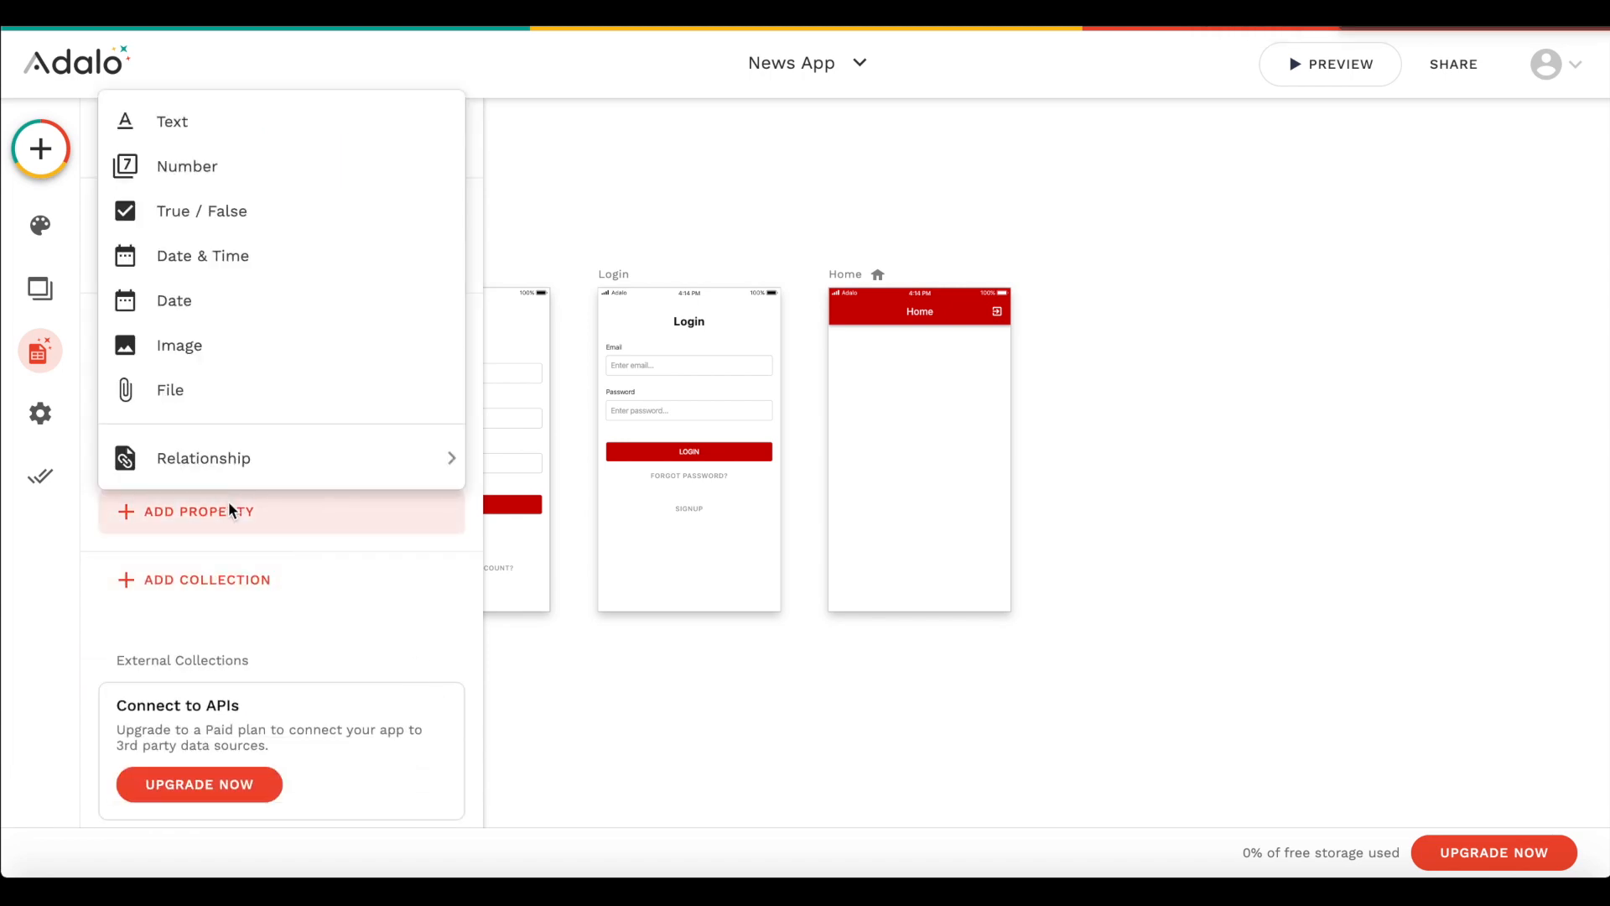
pyautogui.click(228, 360)
pyautogui.click(224, 686)
pyautogui.write('Image')
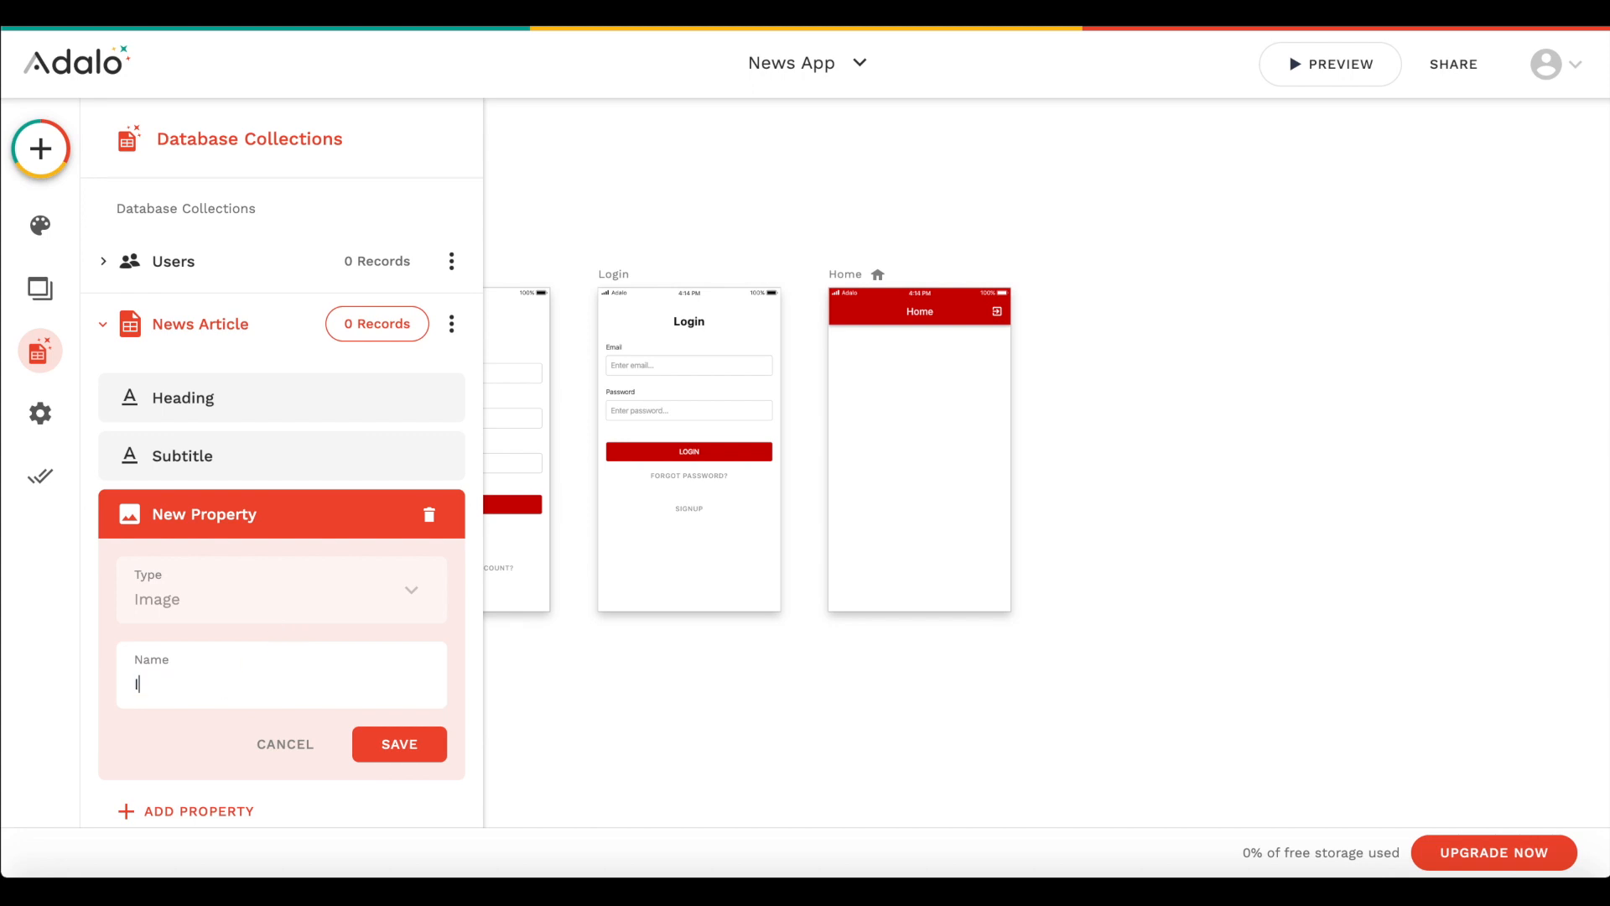
pyautogui.click(396, 740)
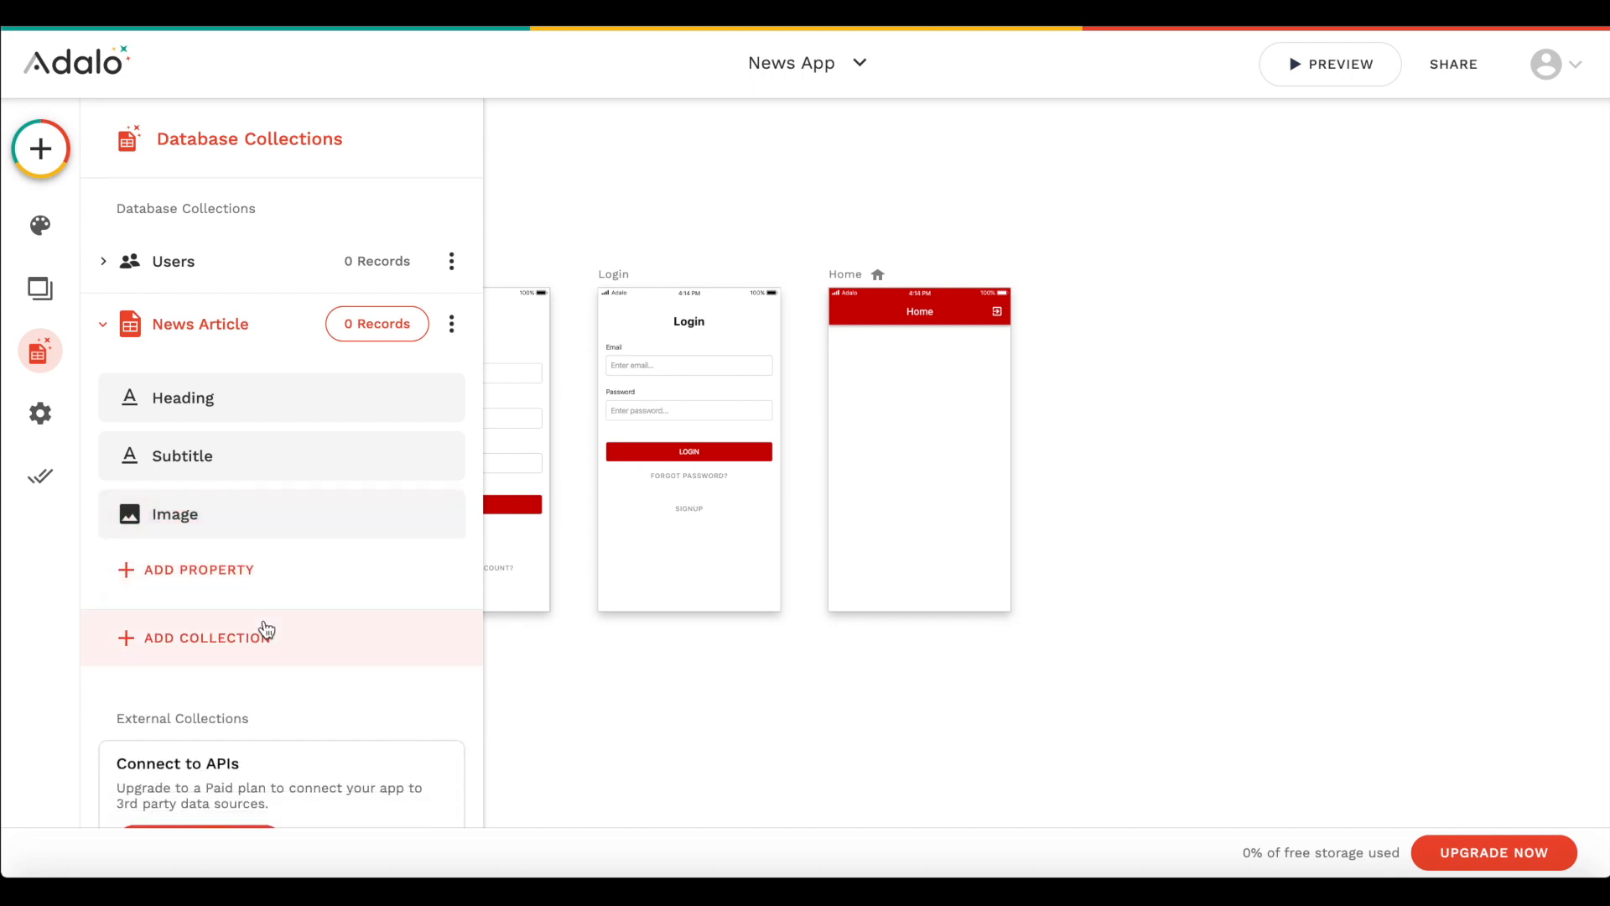
# - Add a text property named Content to the News Article collection
pyautogui.click(251, 585)
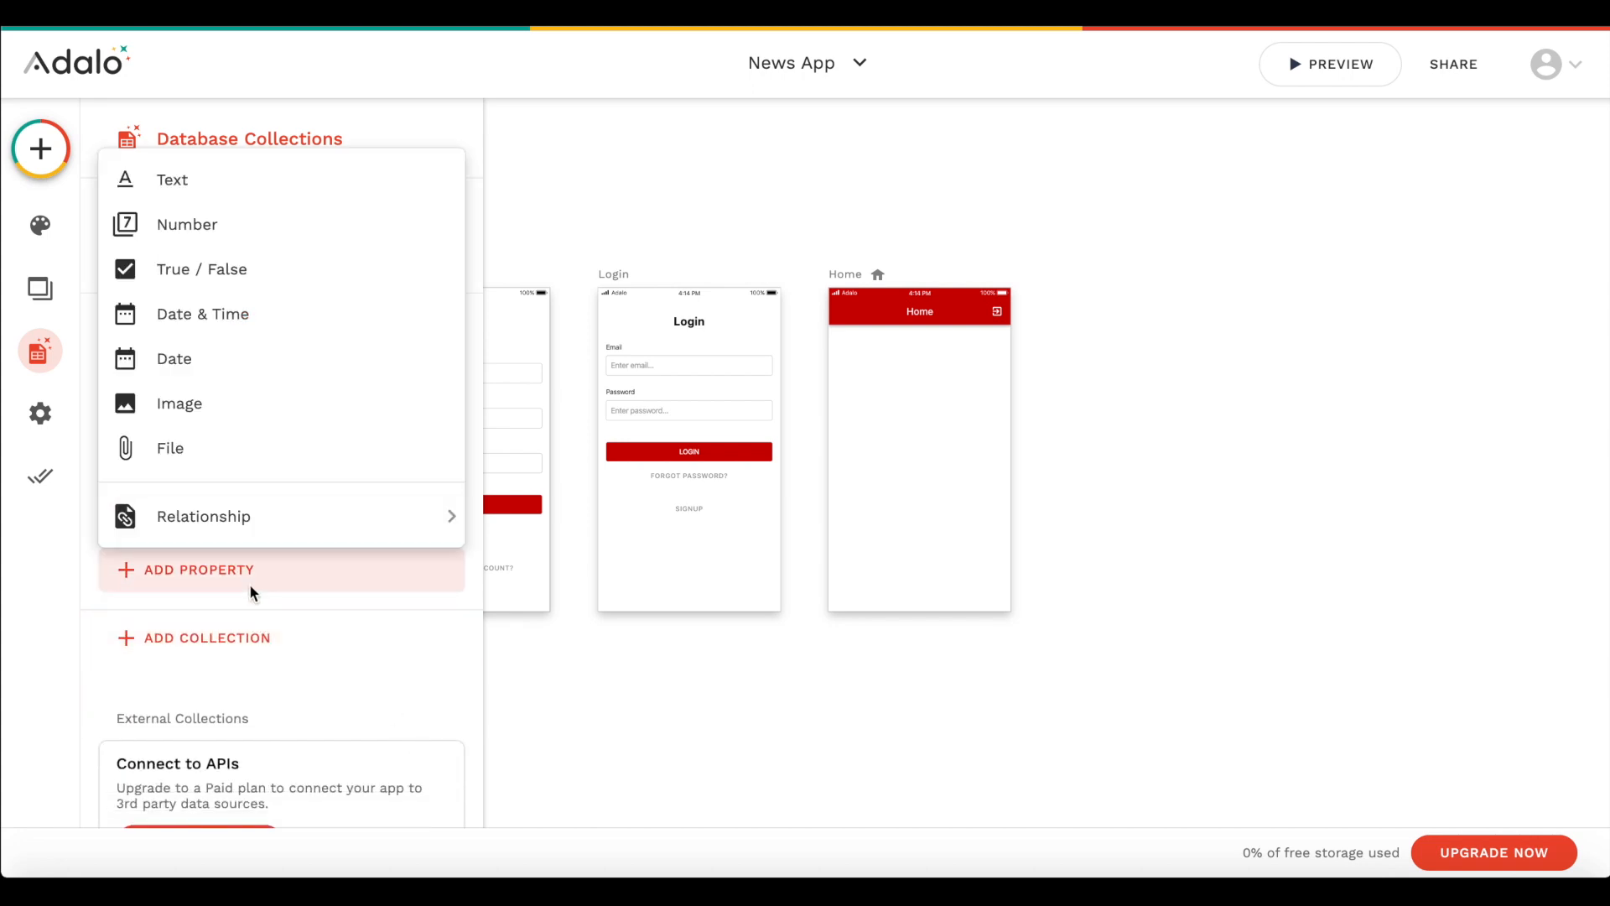
pyautogui.click(230, 194)
pyautogui.click(201, 721)
pyautogui.write('Cont')
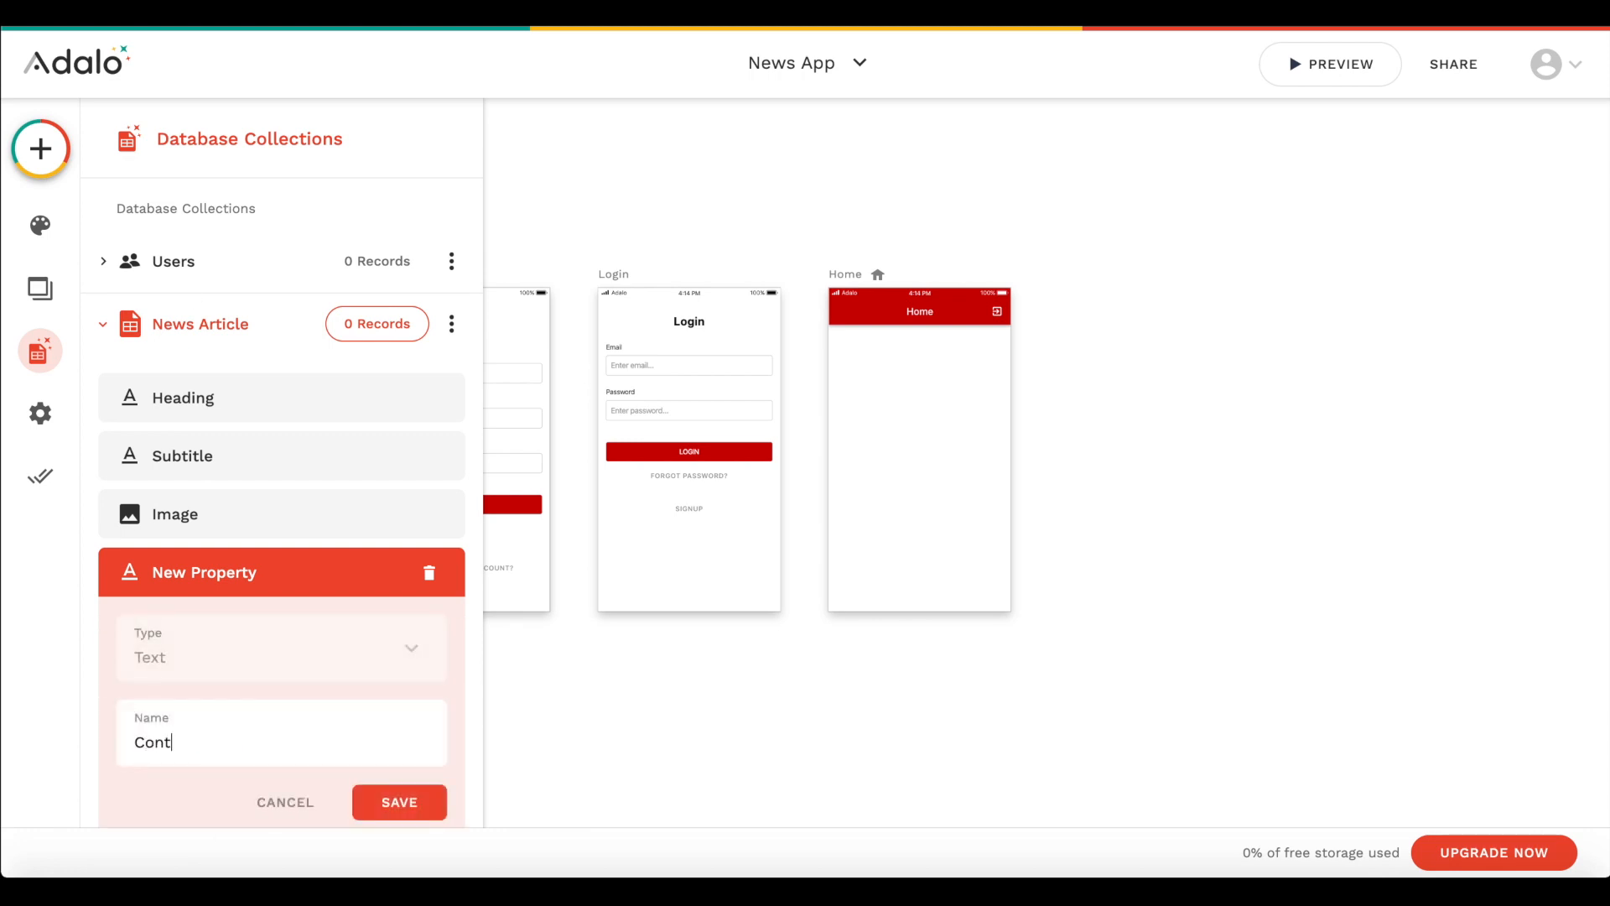
pyautogui.write('ent')
pyautogui.scroll(-2, 352, 666)
pyautogui.click(408, 635)
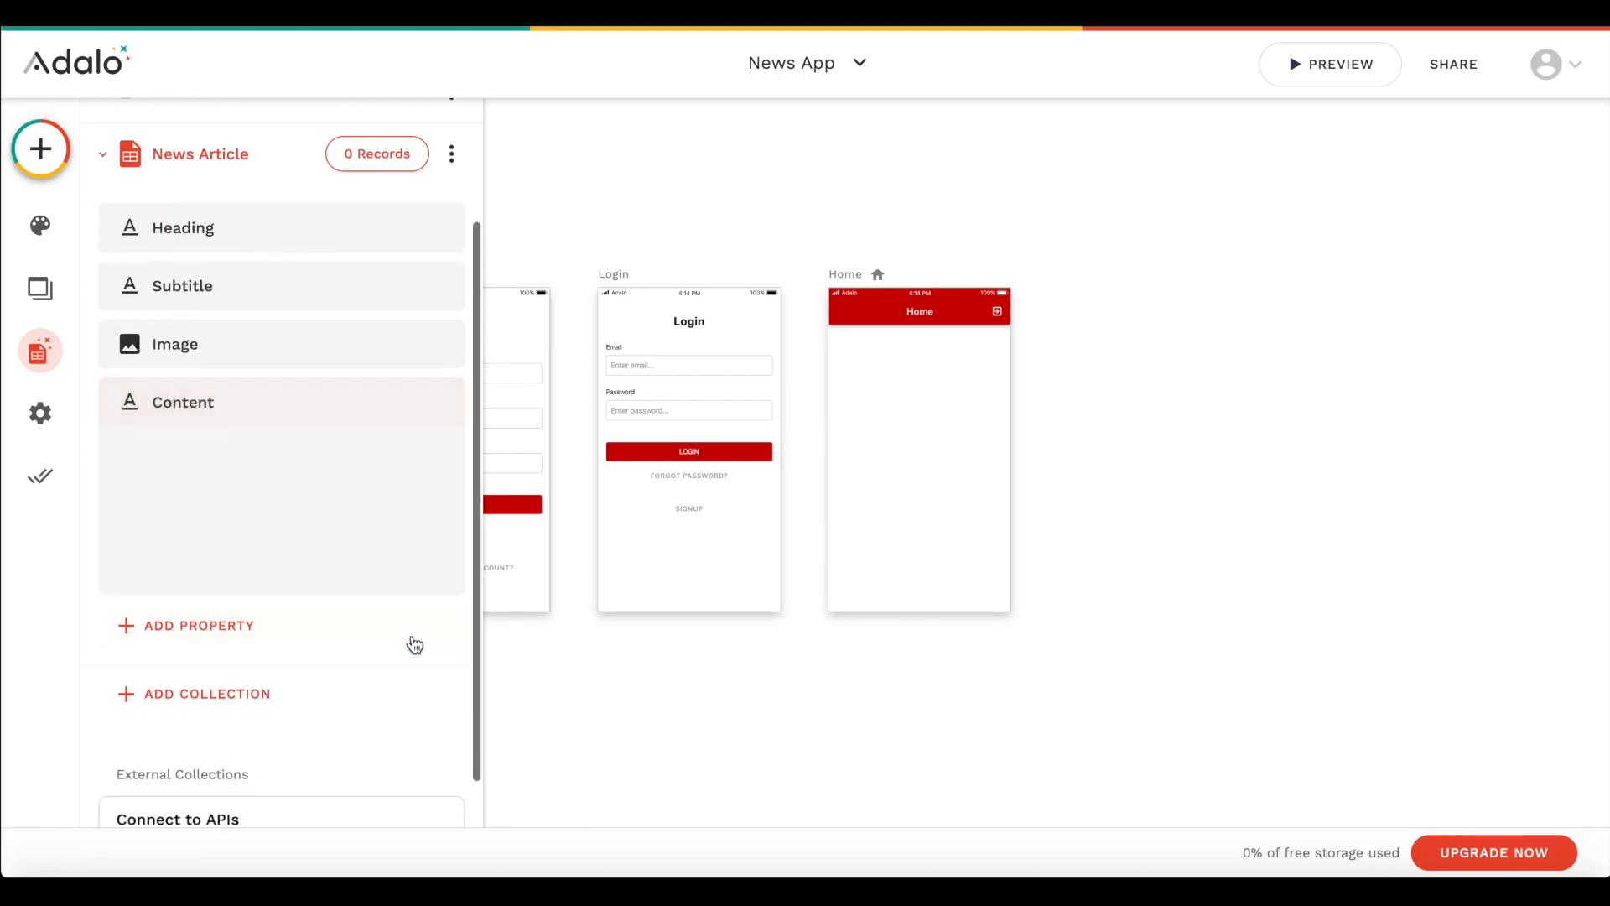
# - Add a date property named Date to the News Article collection
pyautogui.click(218, 499)
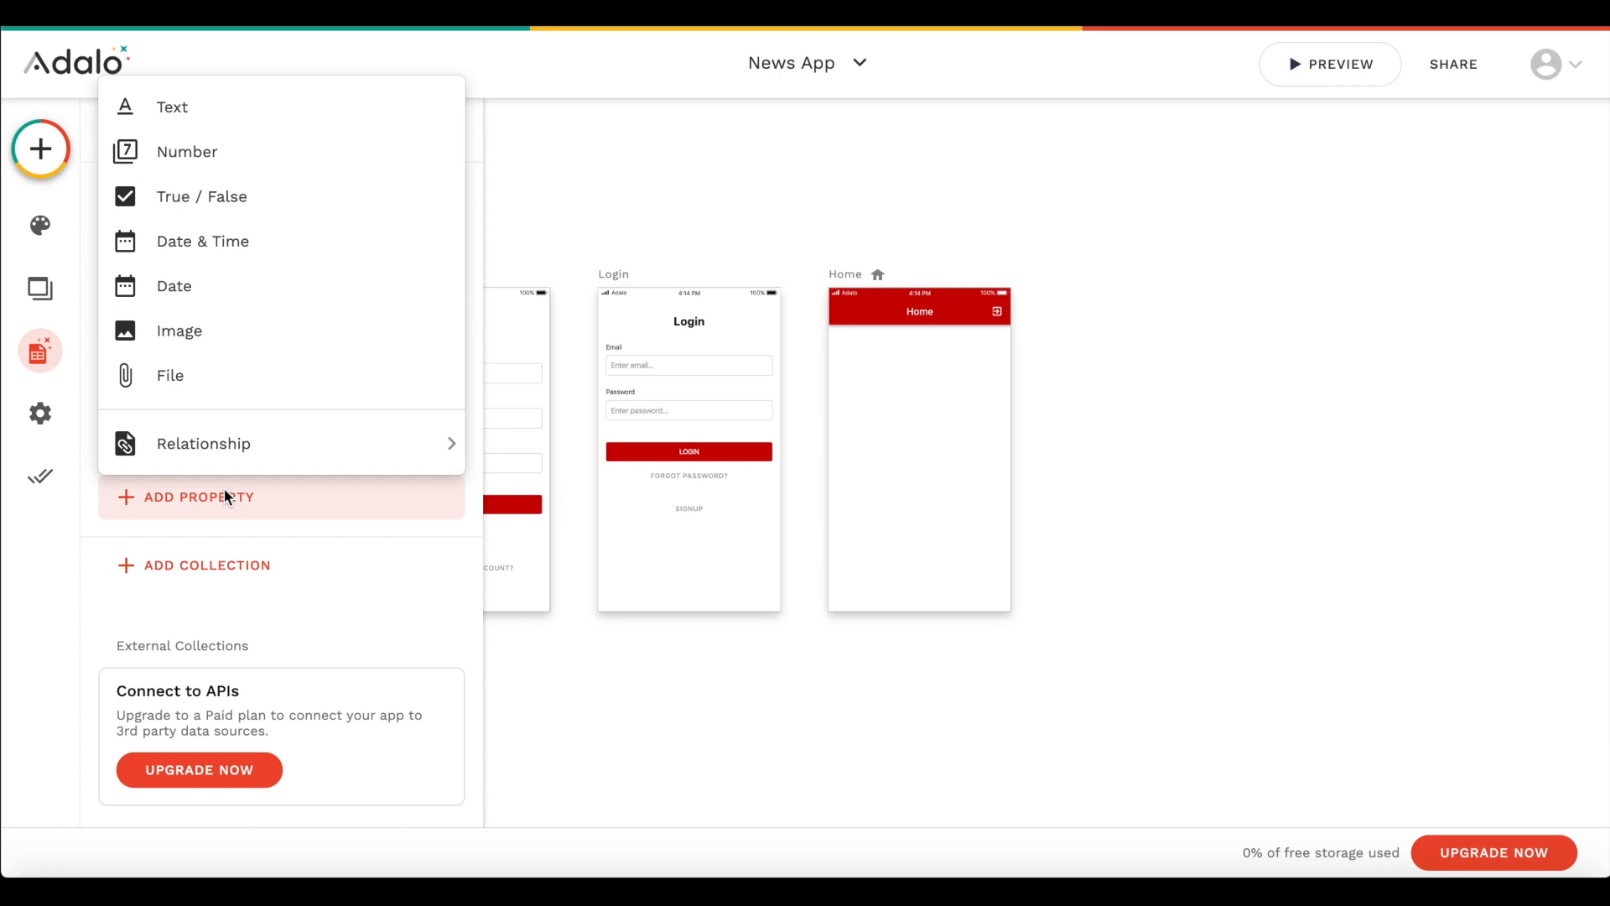
pyautogui.click(229, 290)
pyautogui.tripleClick(179, 646)
pyautogui.write('Date')
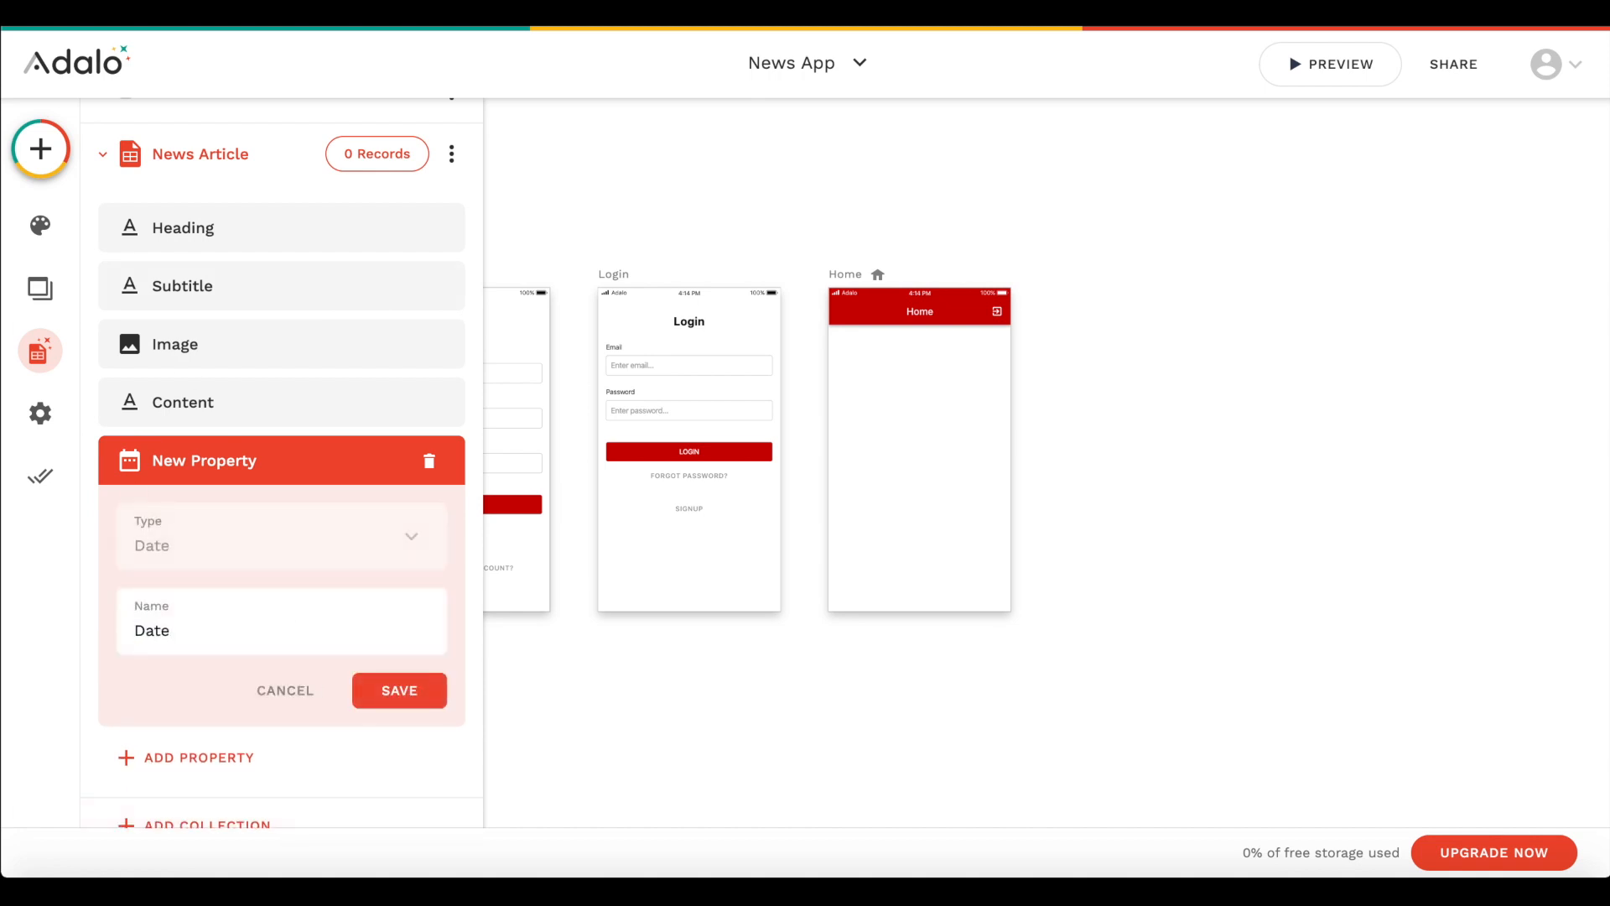
pyautogui.click(405, 693)
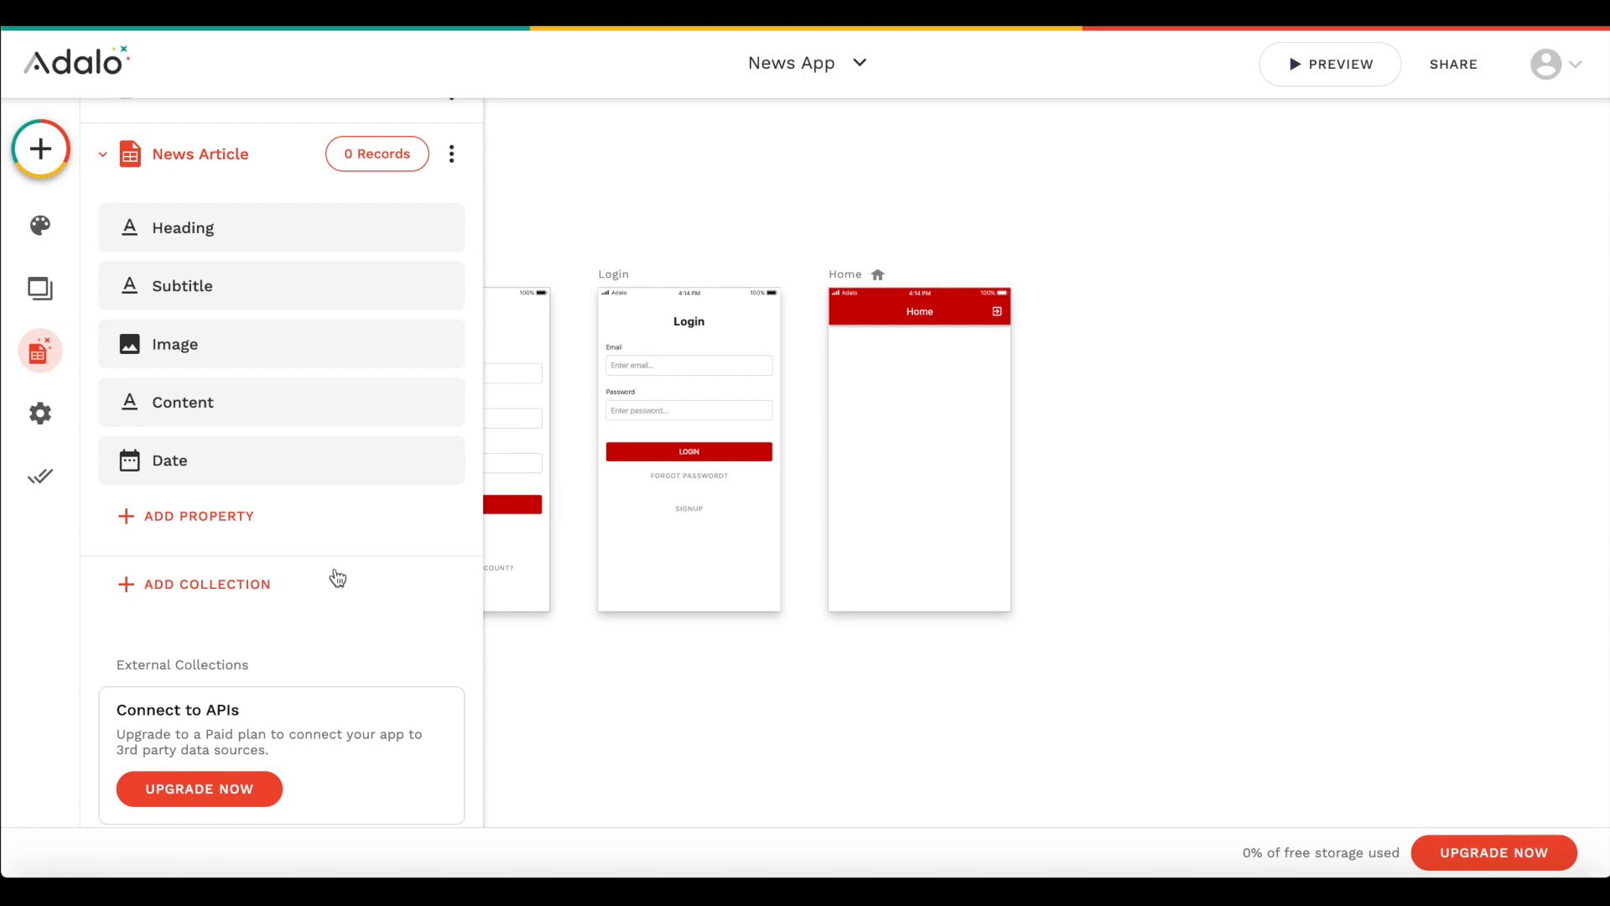
# - Add a second database collection named Category and save its Name text property
pyautogui.scroll(-1, 202, 545)
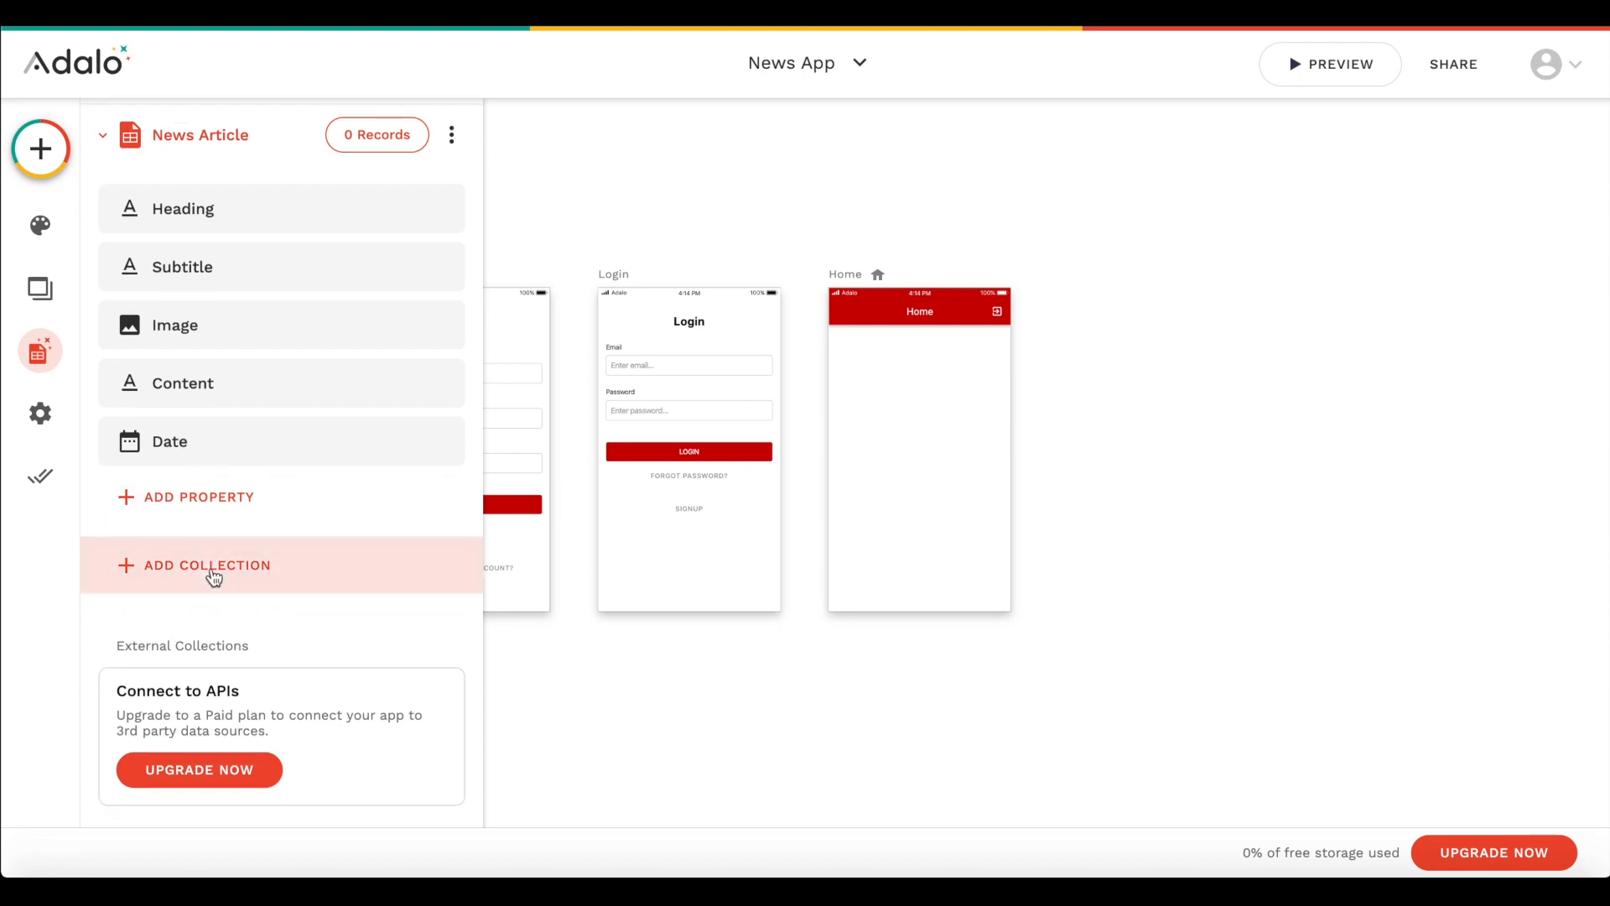
pyautogui.click(213, 575)
pyautogui.write('Category')
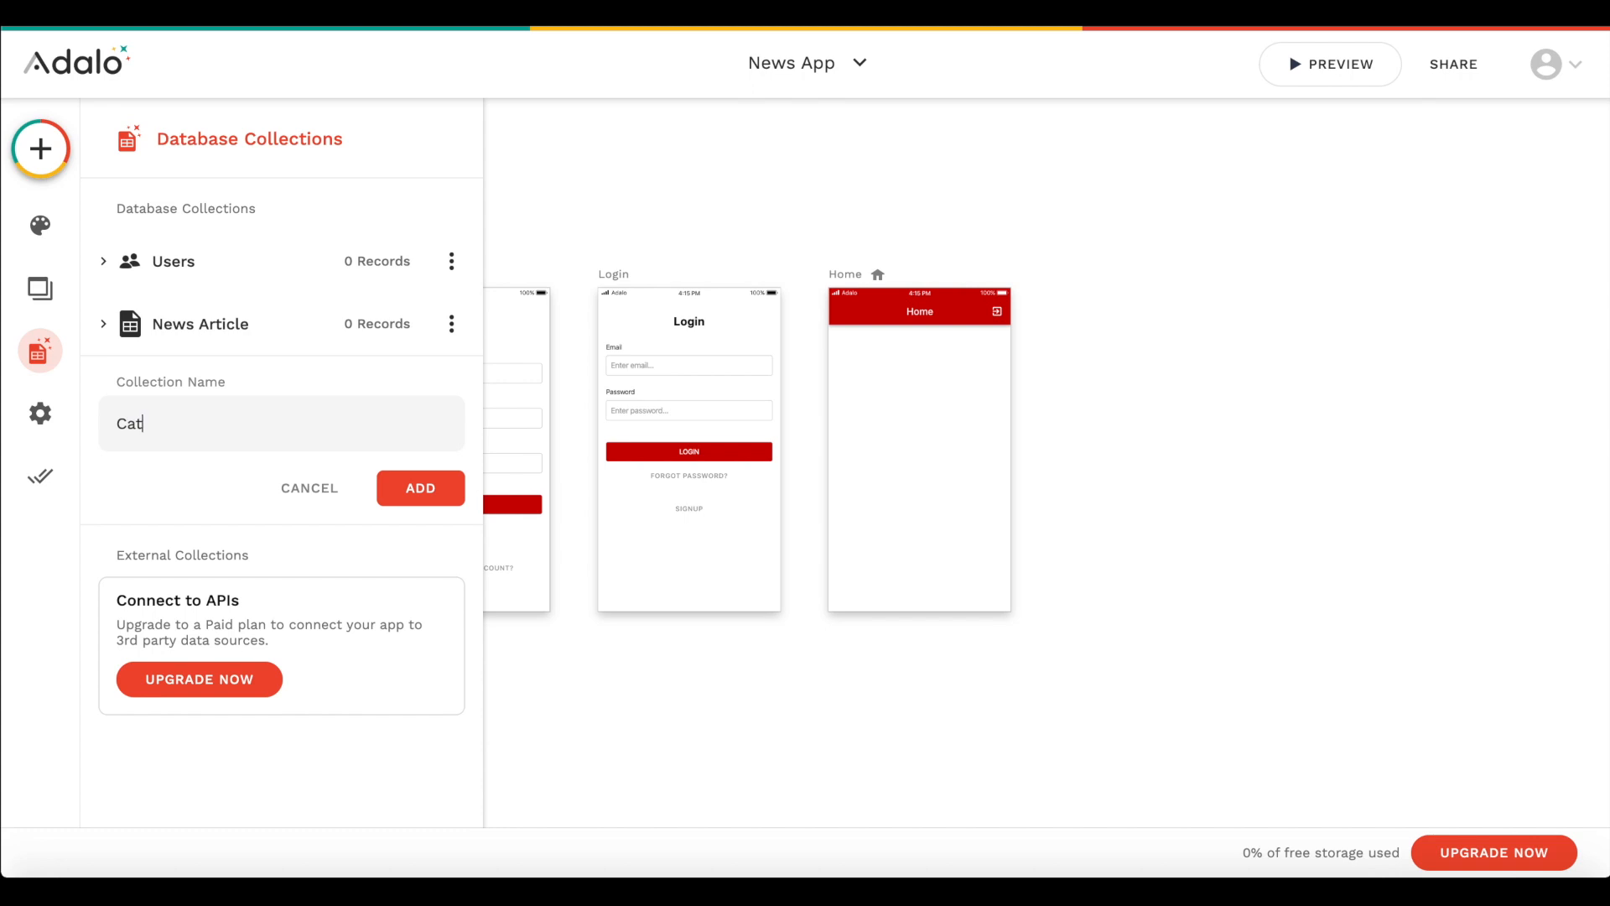
pyautogui.click(426, 499)
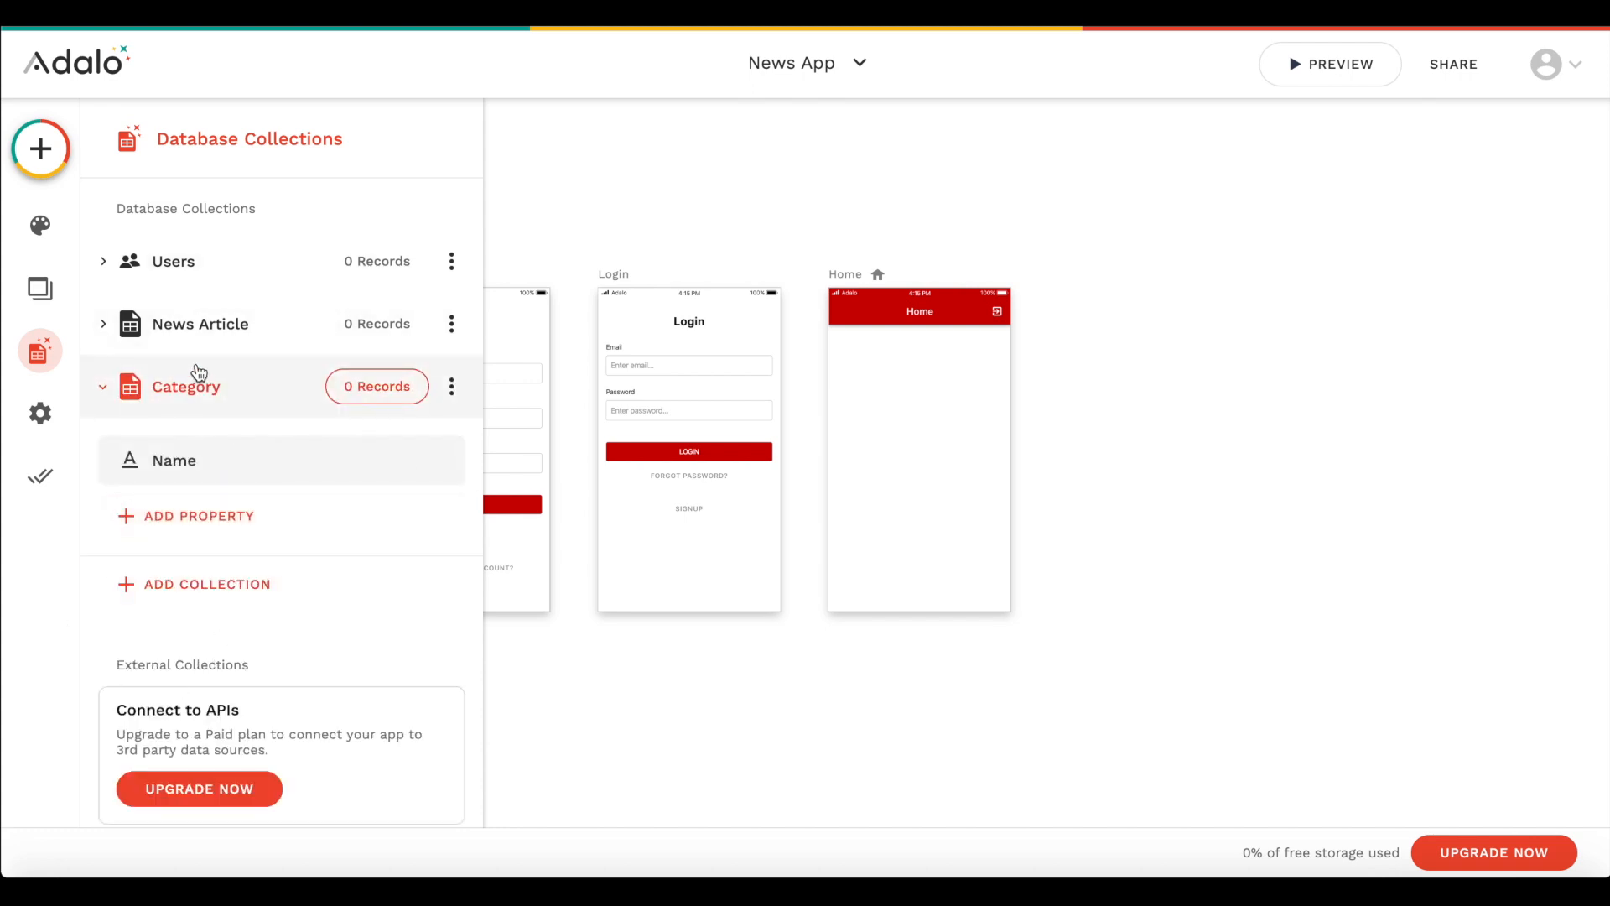
pyautogui.click(180, 461)
pyautogui.doubleClick(206, 629)
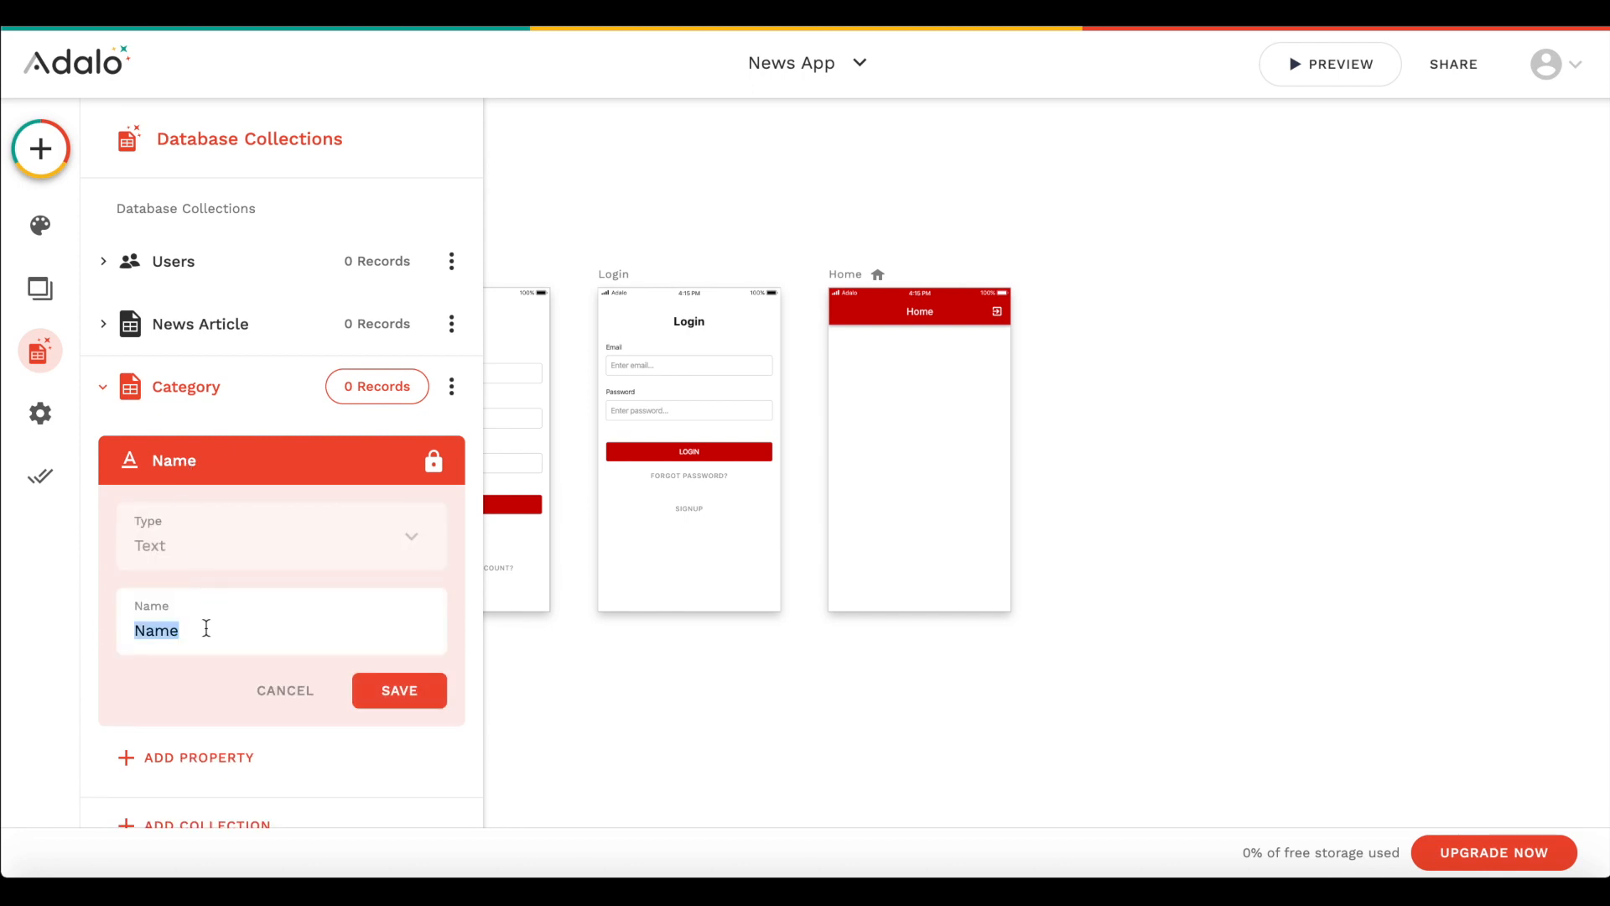
pyautogui.click(414, 696)
# - Add an image property named Image to the Category collection and collapse the collection
pyautogui.click(244, 518)
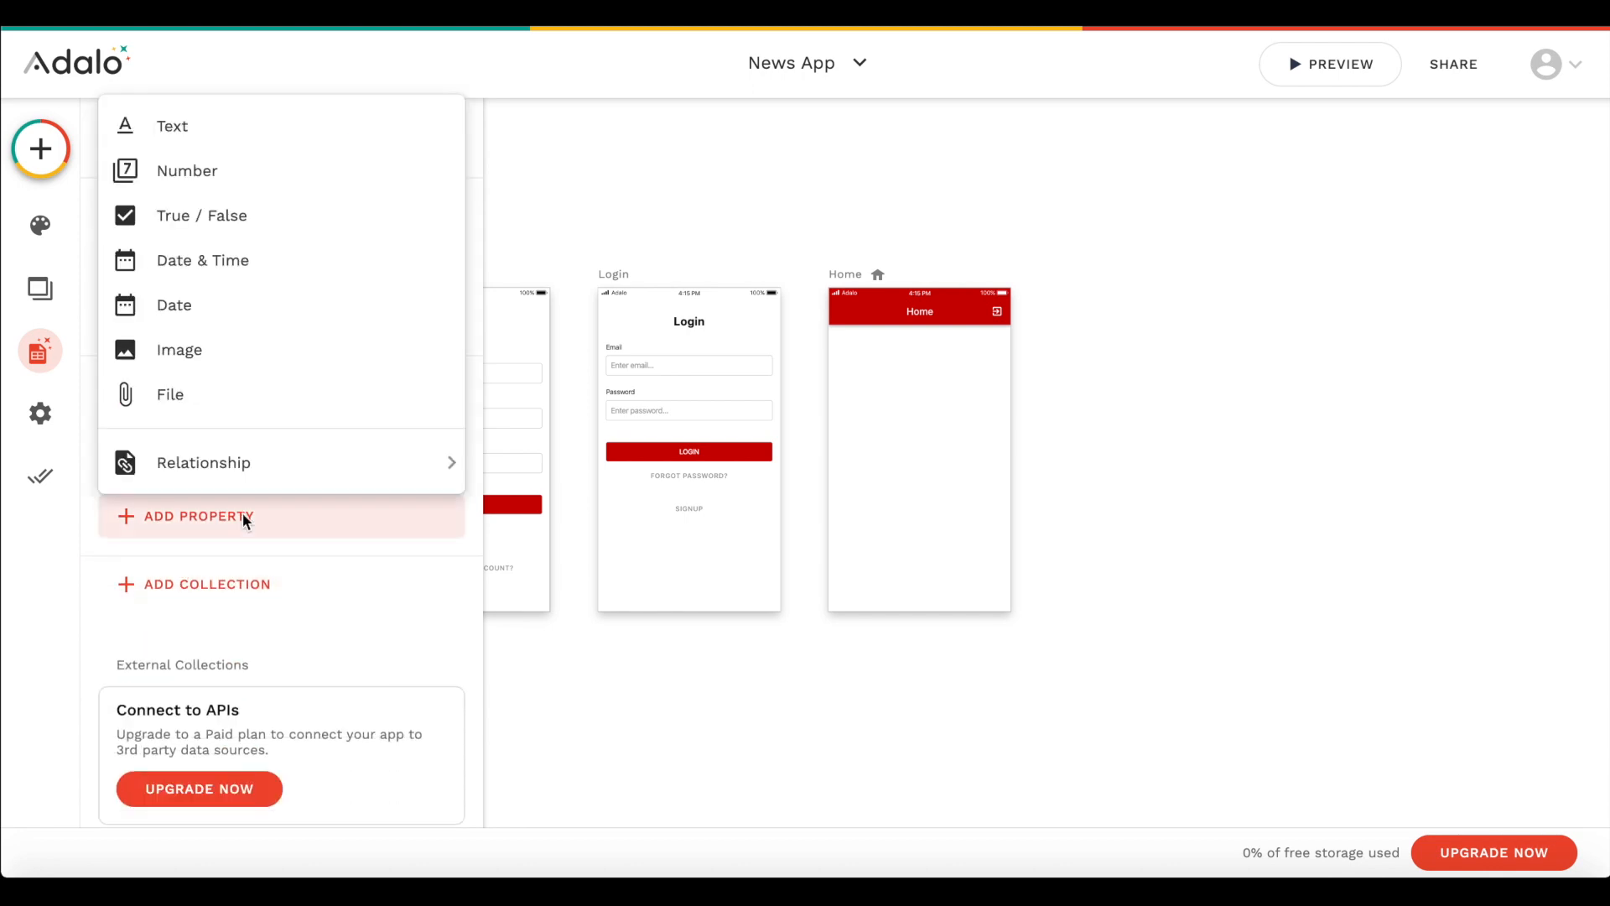
pyautogui.click(201, 349)
pyautogui.tripleClick(180, 685)
pyautogui.write('Image')
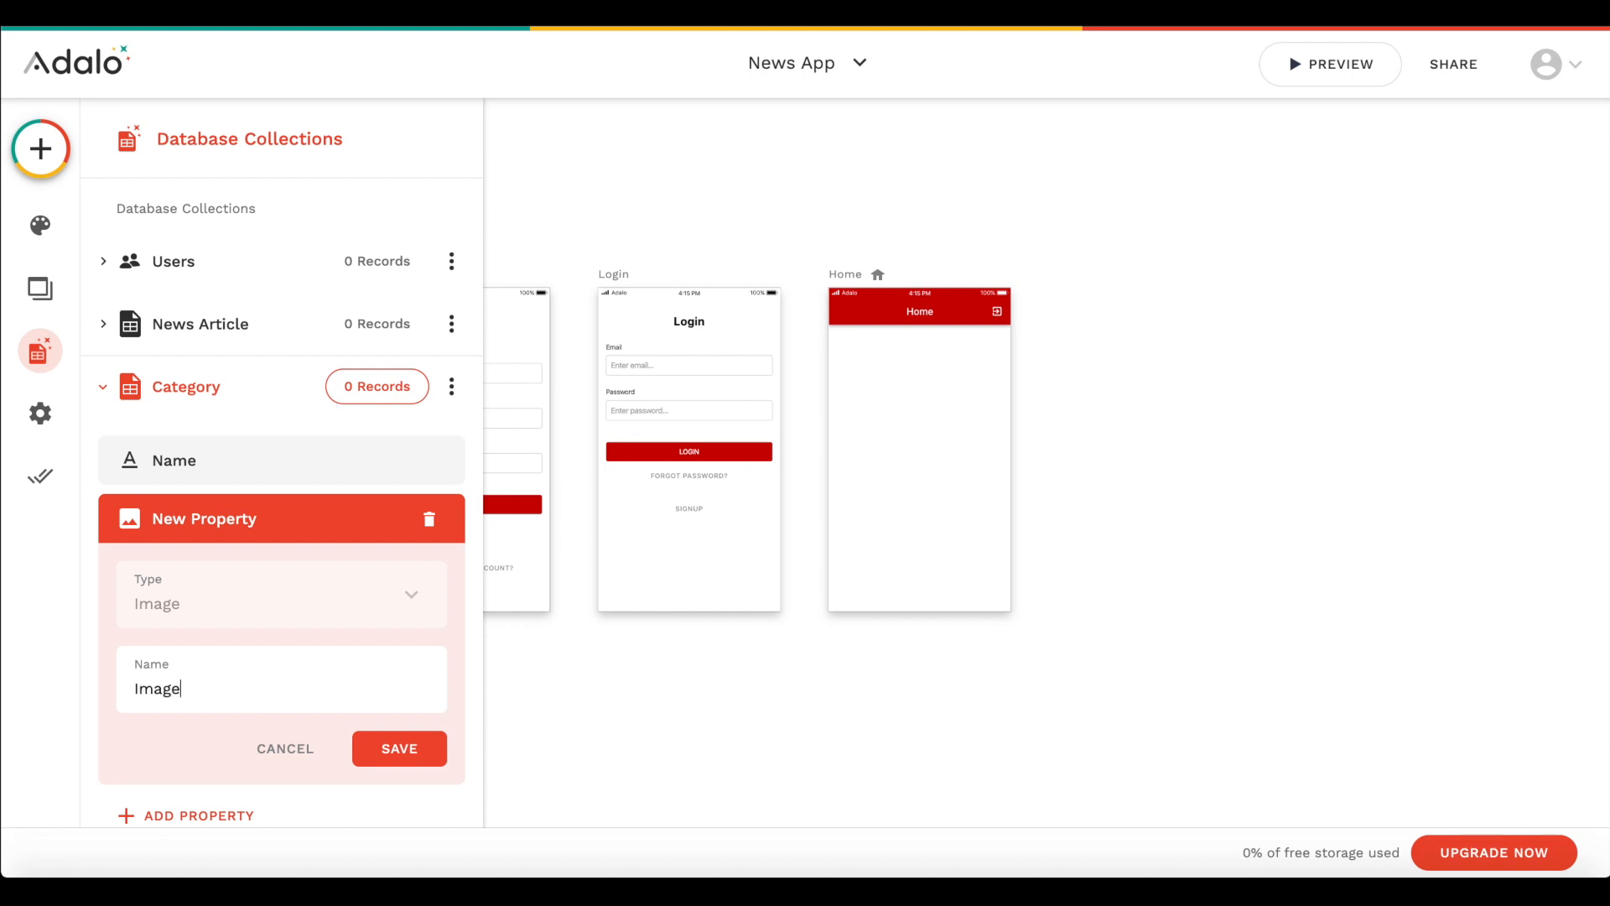
pyautogui.click(395, 748)
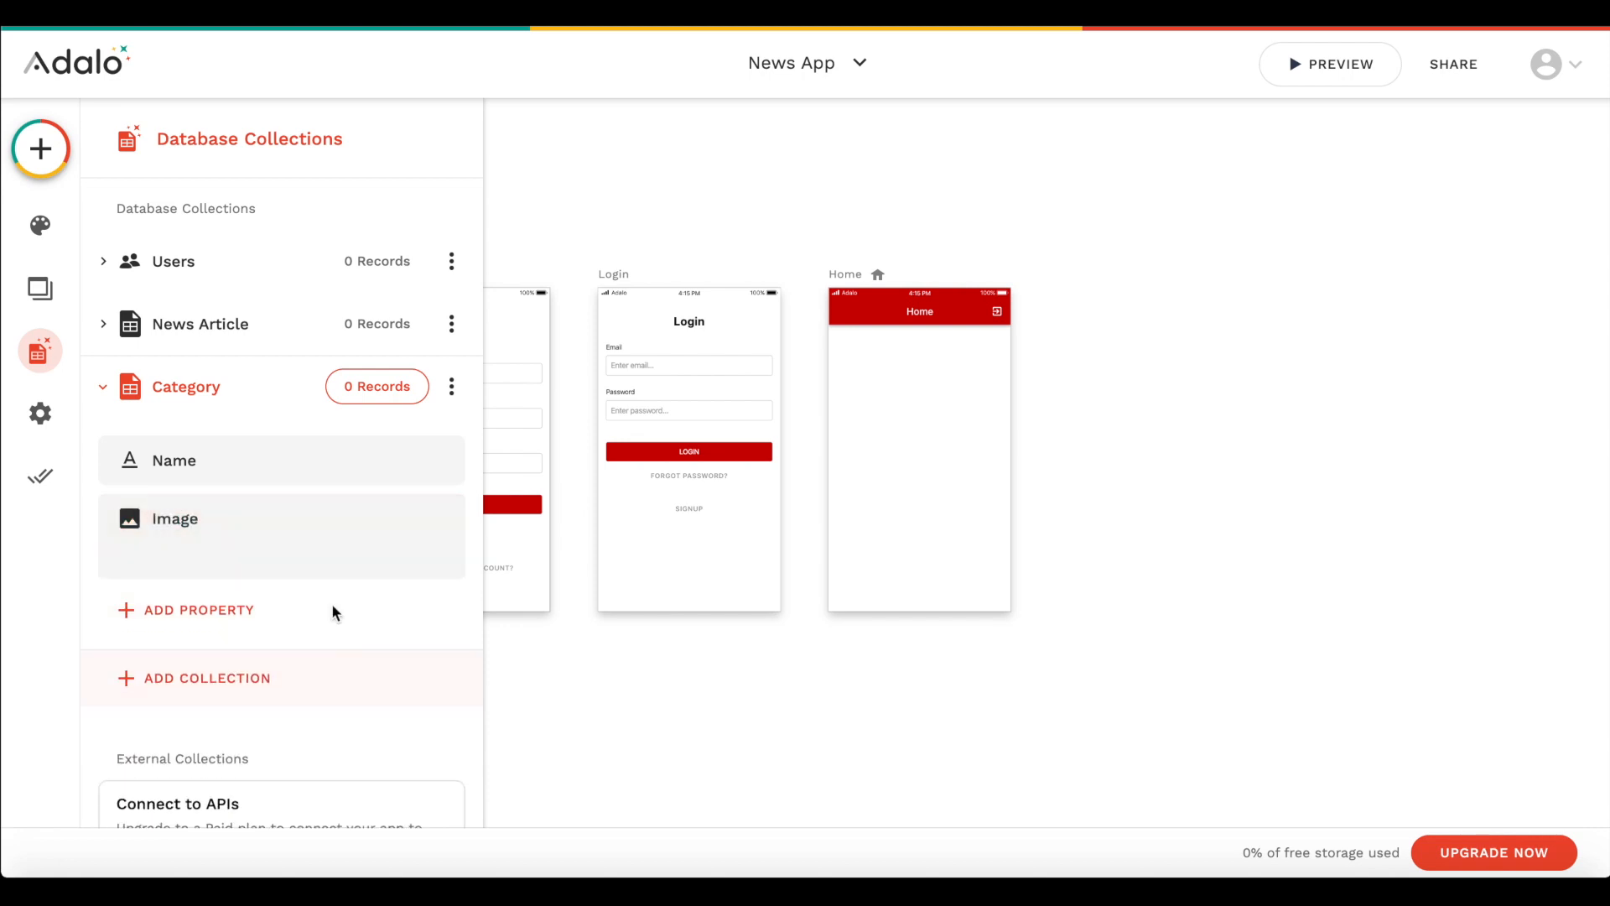
pyautogui.click(204, 380)
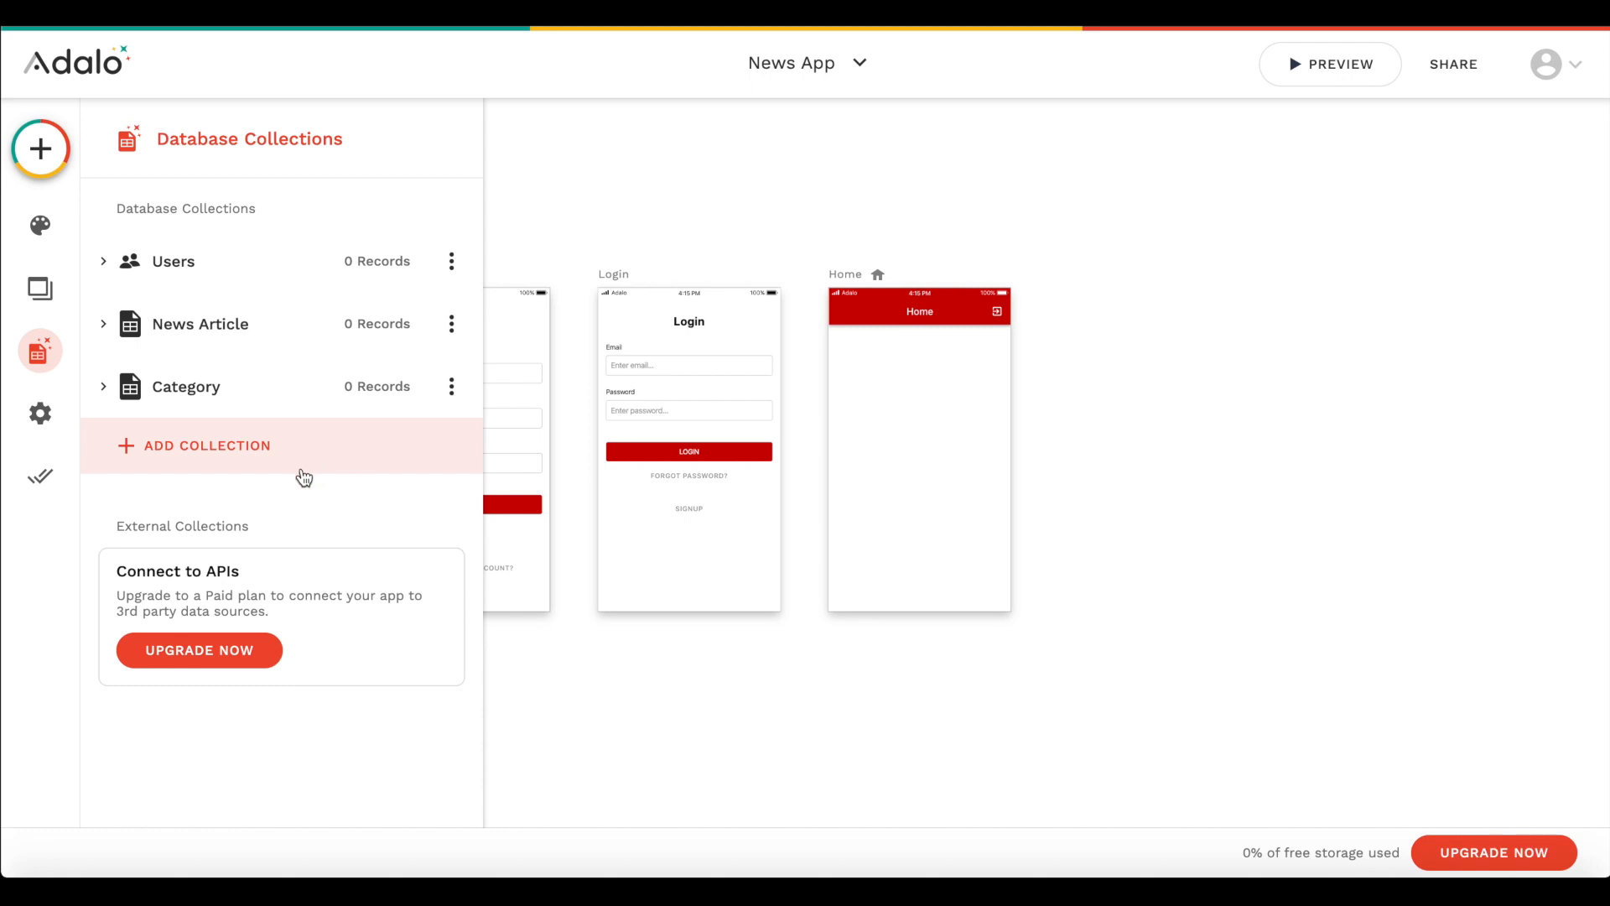
# - Add a database collection named Author and rename its default Name property to Full Name
pyautogui.click(226, 457)
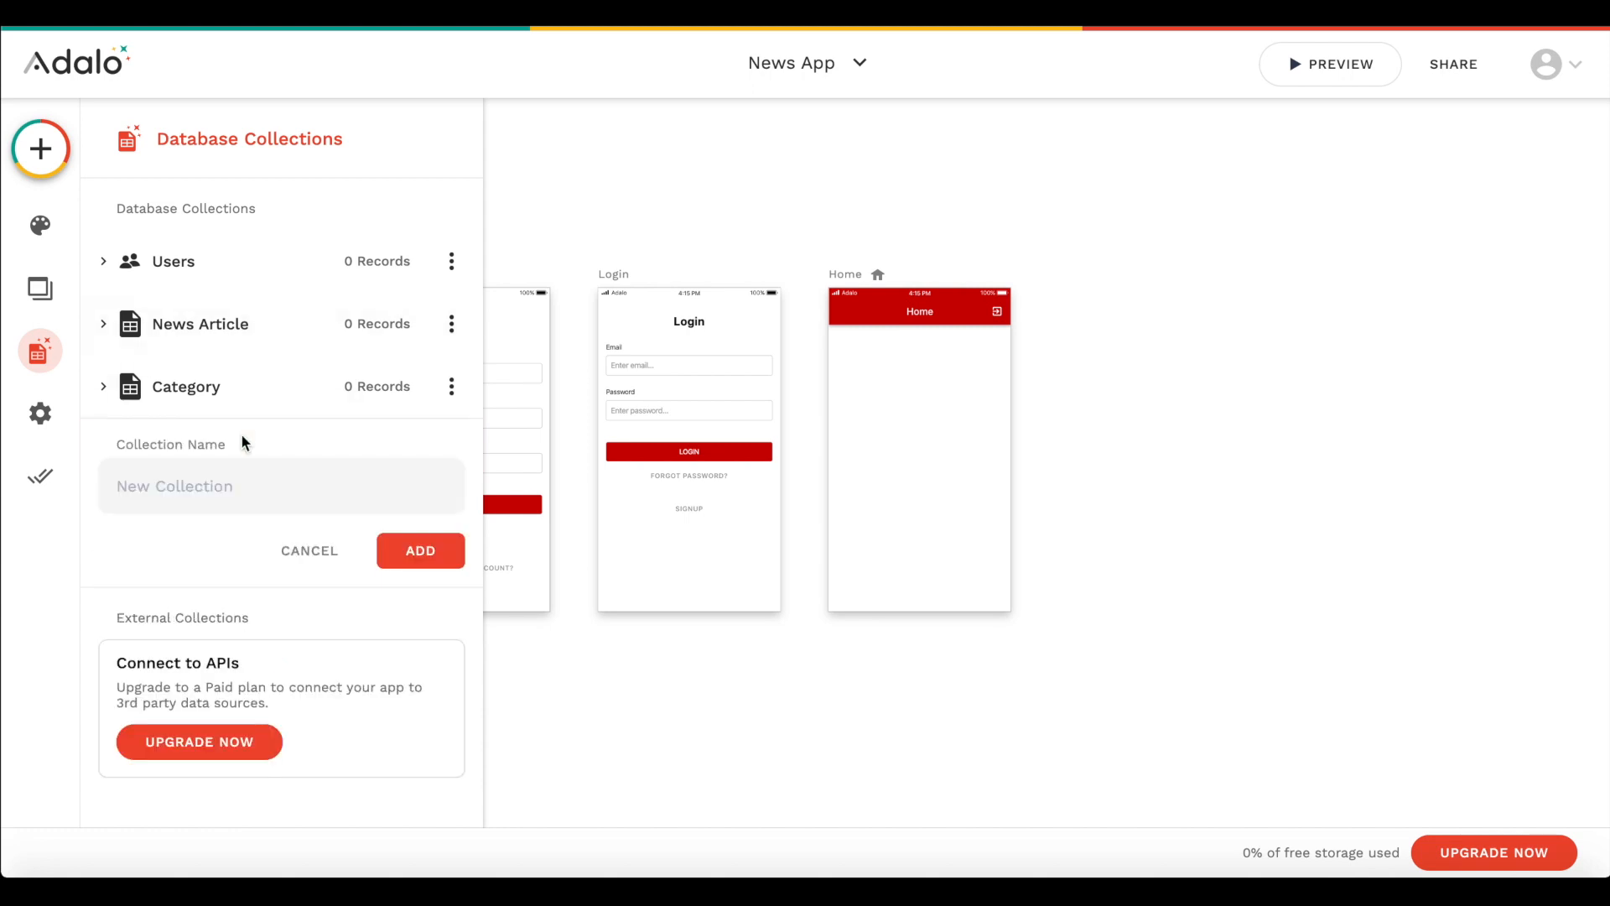
pyautogui.write('Author')
pyautogui.click(409, 545)
pyautogui.click(194, 521)
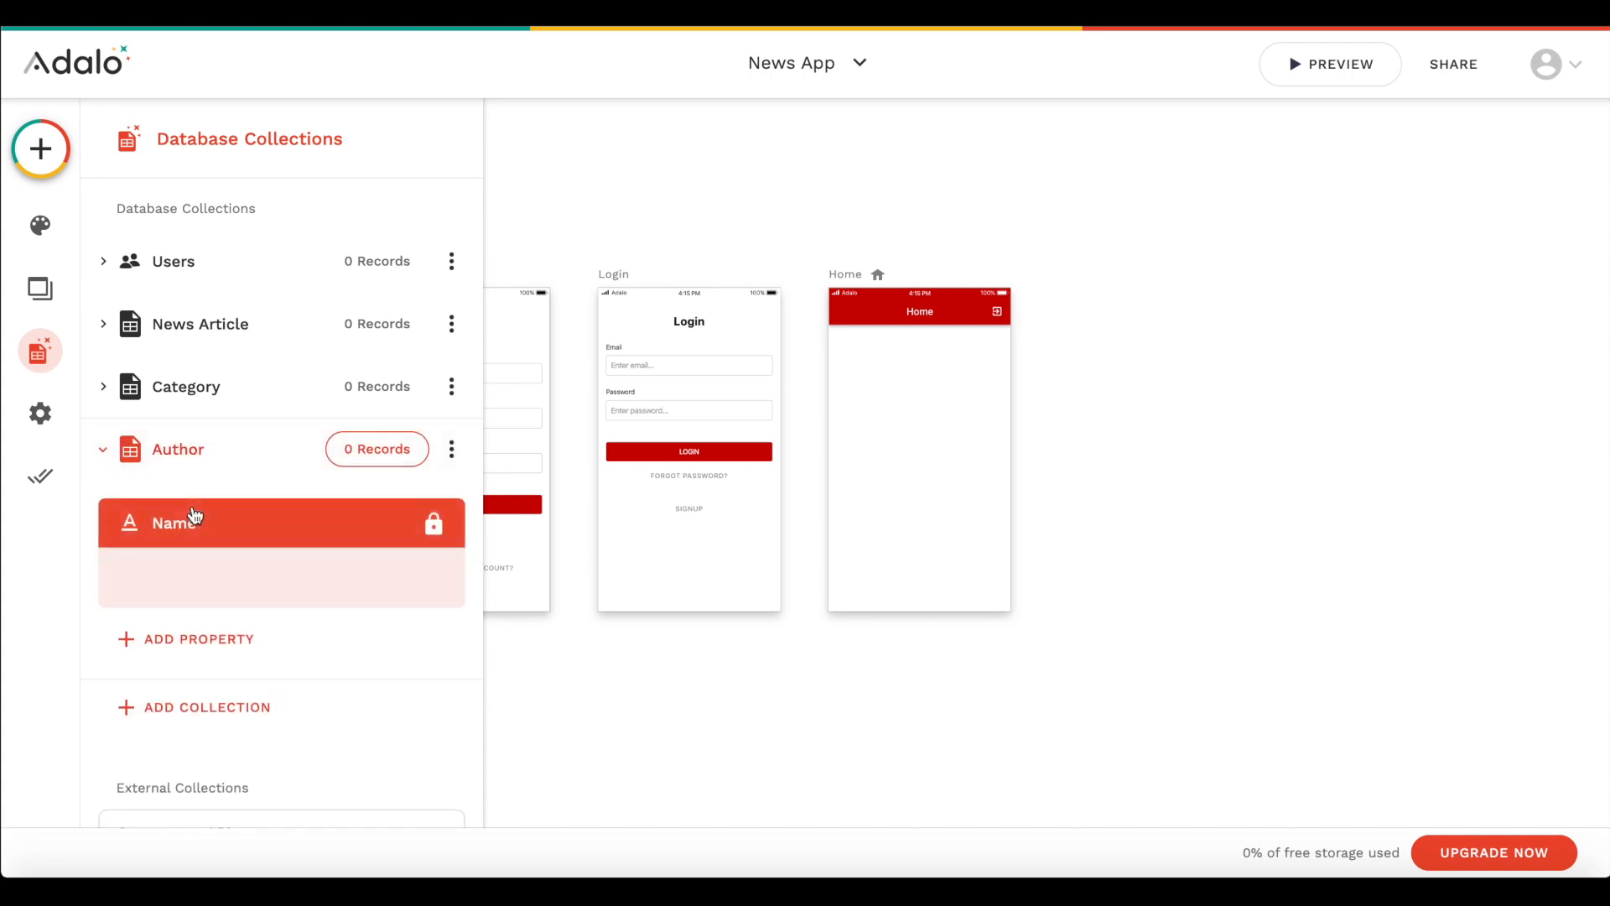
pyautogui.doubleClick(174, 692)
pyautogui.write('Full')
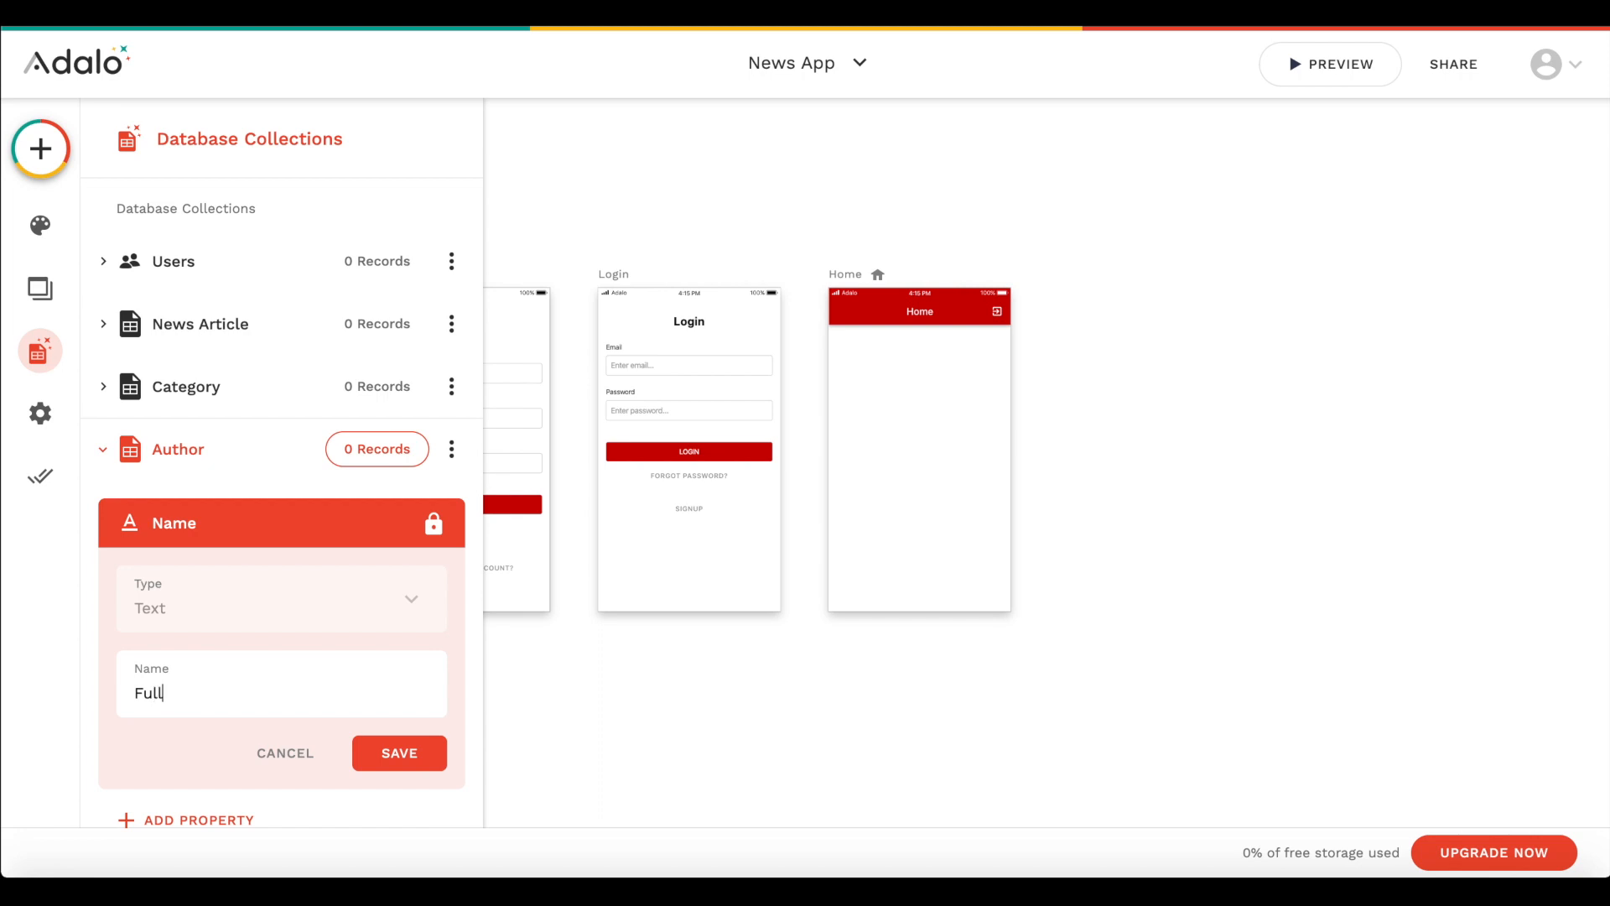
pyautogui.write(' Name')
pyautogui.click(396, 756)
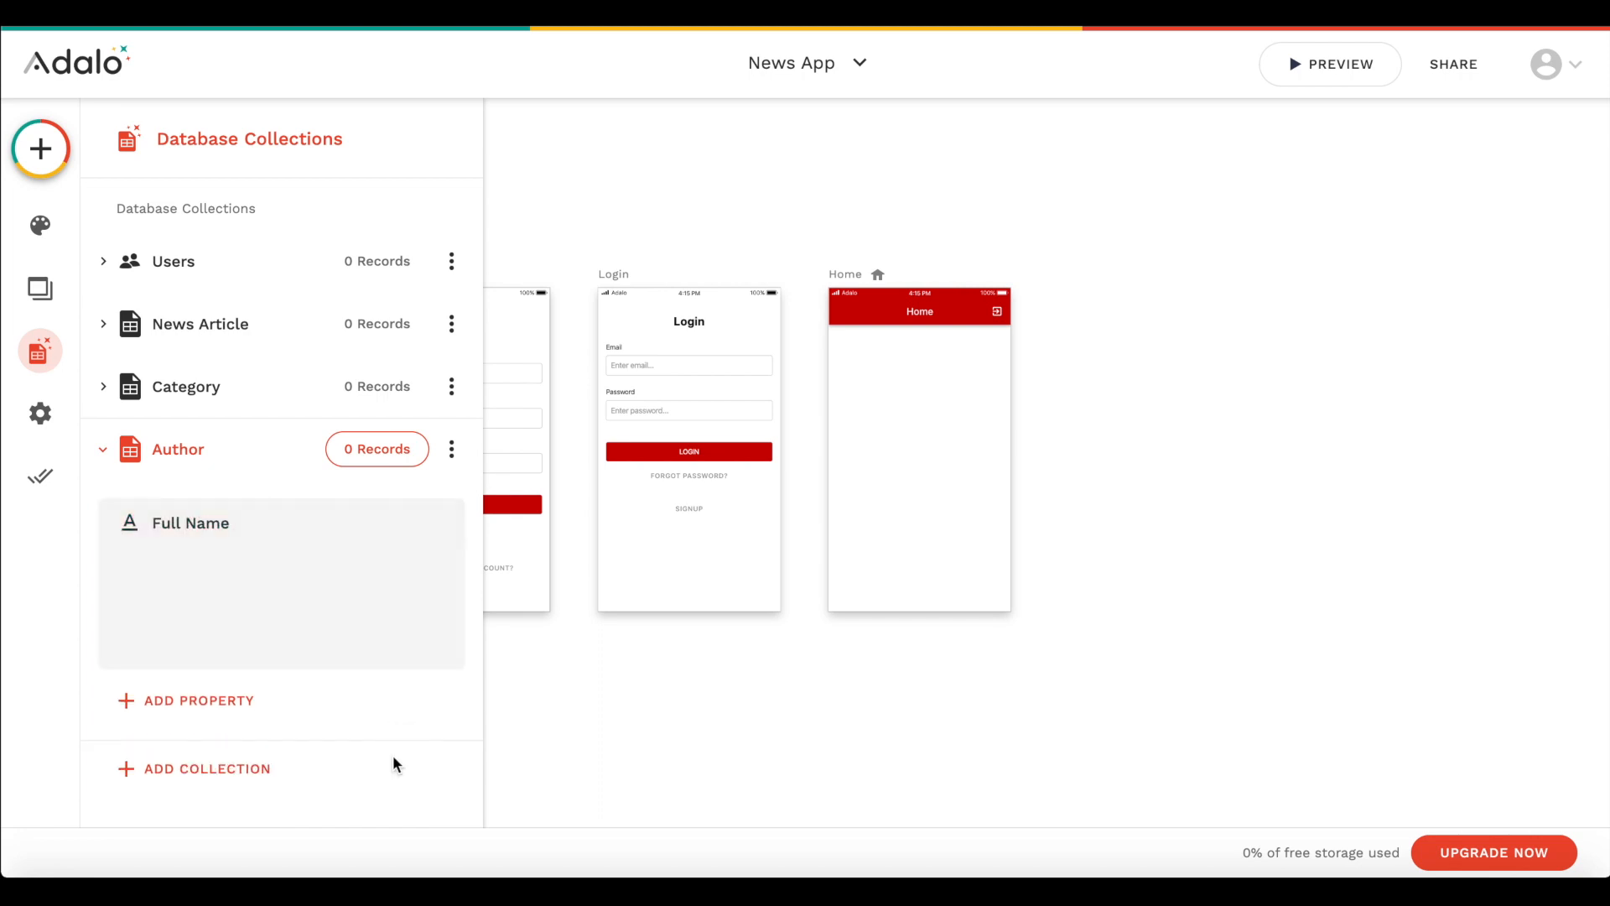
# - Add an image property named Profile Image to the Author collection and collapse the collection
pyautogui.click(229, 586)
pyautogui.click(244, 408)
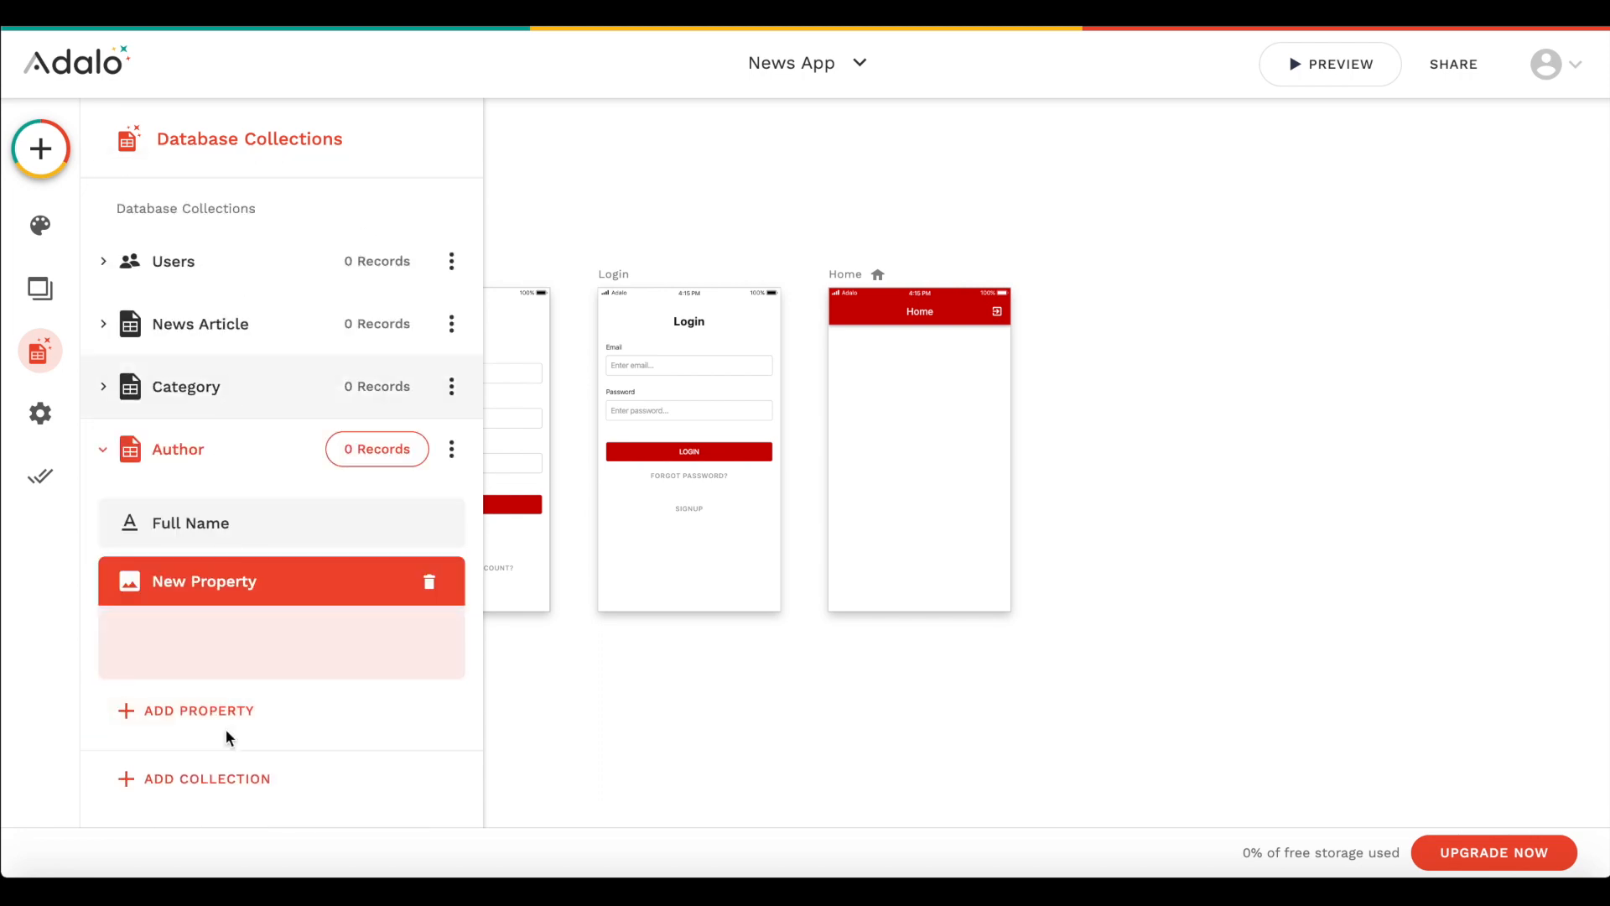
pyautogui.tripleClick(218, 748)
pyautogui.write('Porifl')
pyautogui.press('BackSpace')
pyautogui.press('BackSpace')
pyautogui.press('BackSpace')
pyautogui.press('BackSpace')
pyautogui.press('BackSpace')
pyautogui.write('ro')
pyautogui.write('Omag')
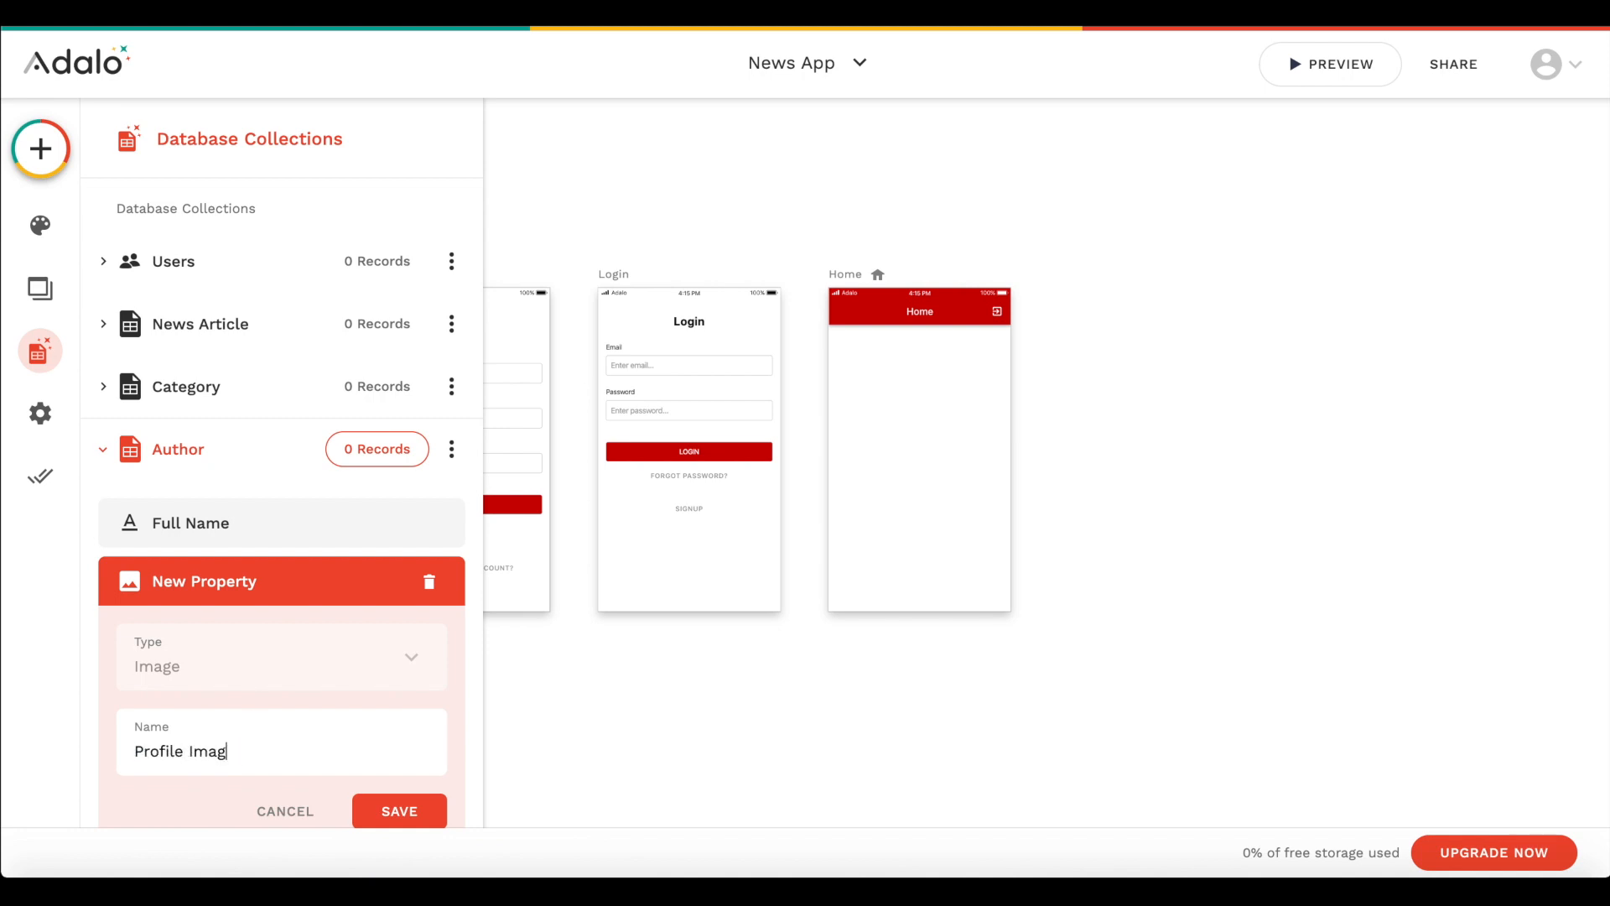
pyautogui.write('e')
pyautogui.click(411, 813)
pyautogui.scroll(-2, 319, 405)
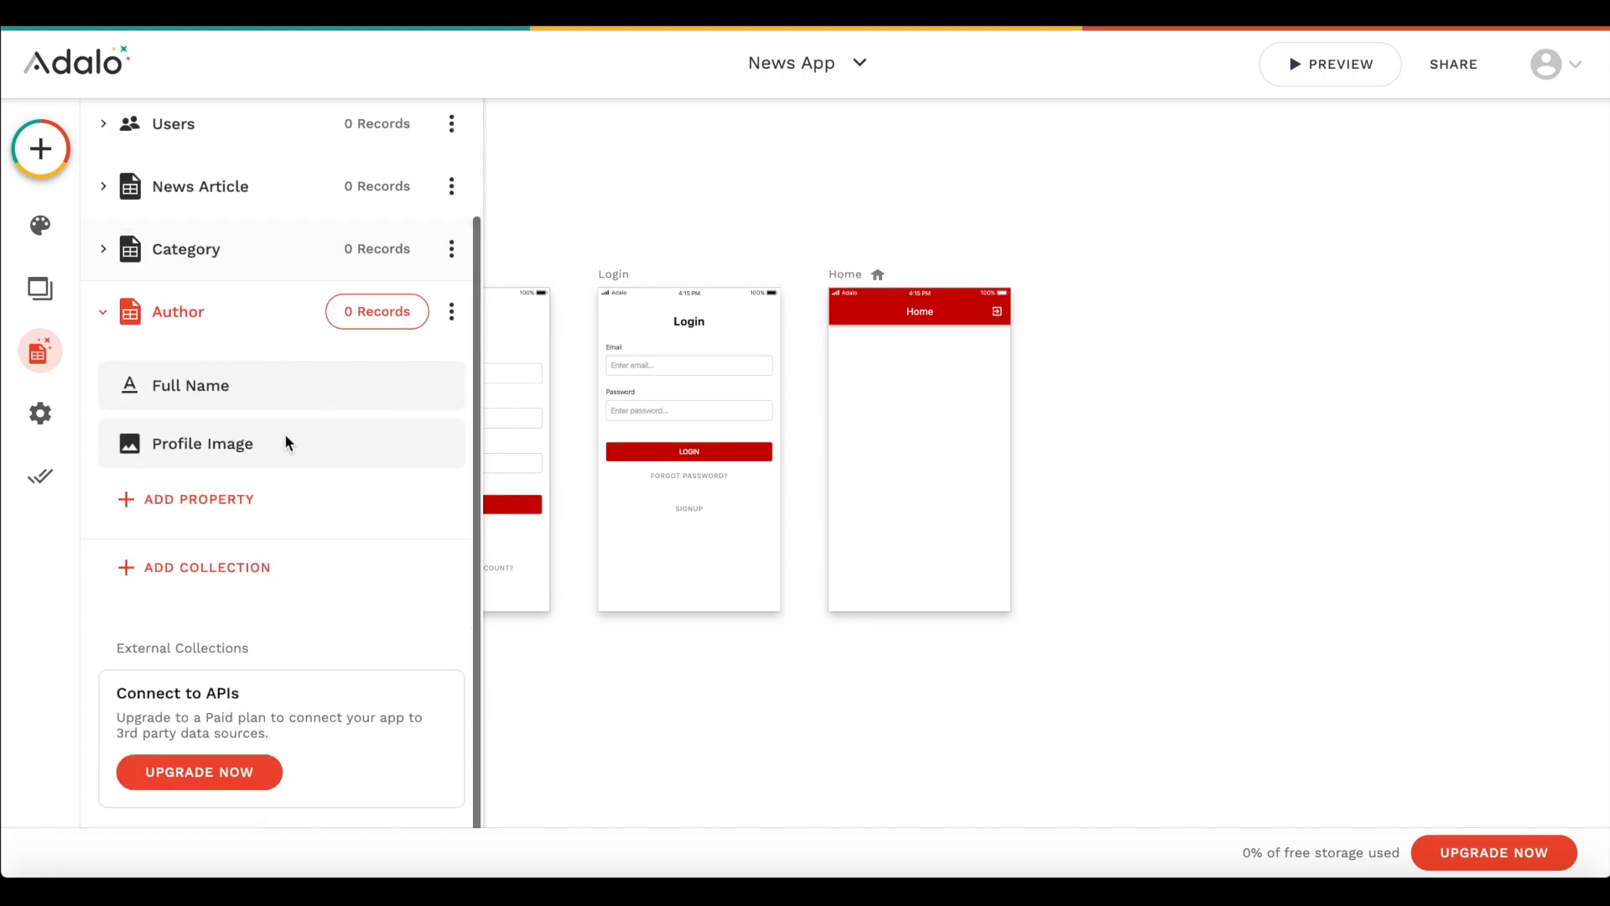
pyautogui.click(187, 327)
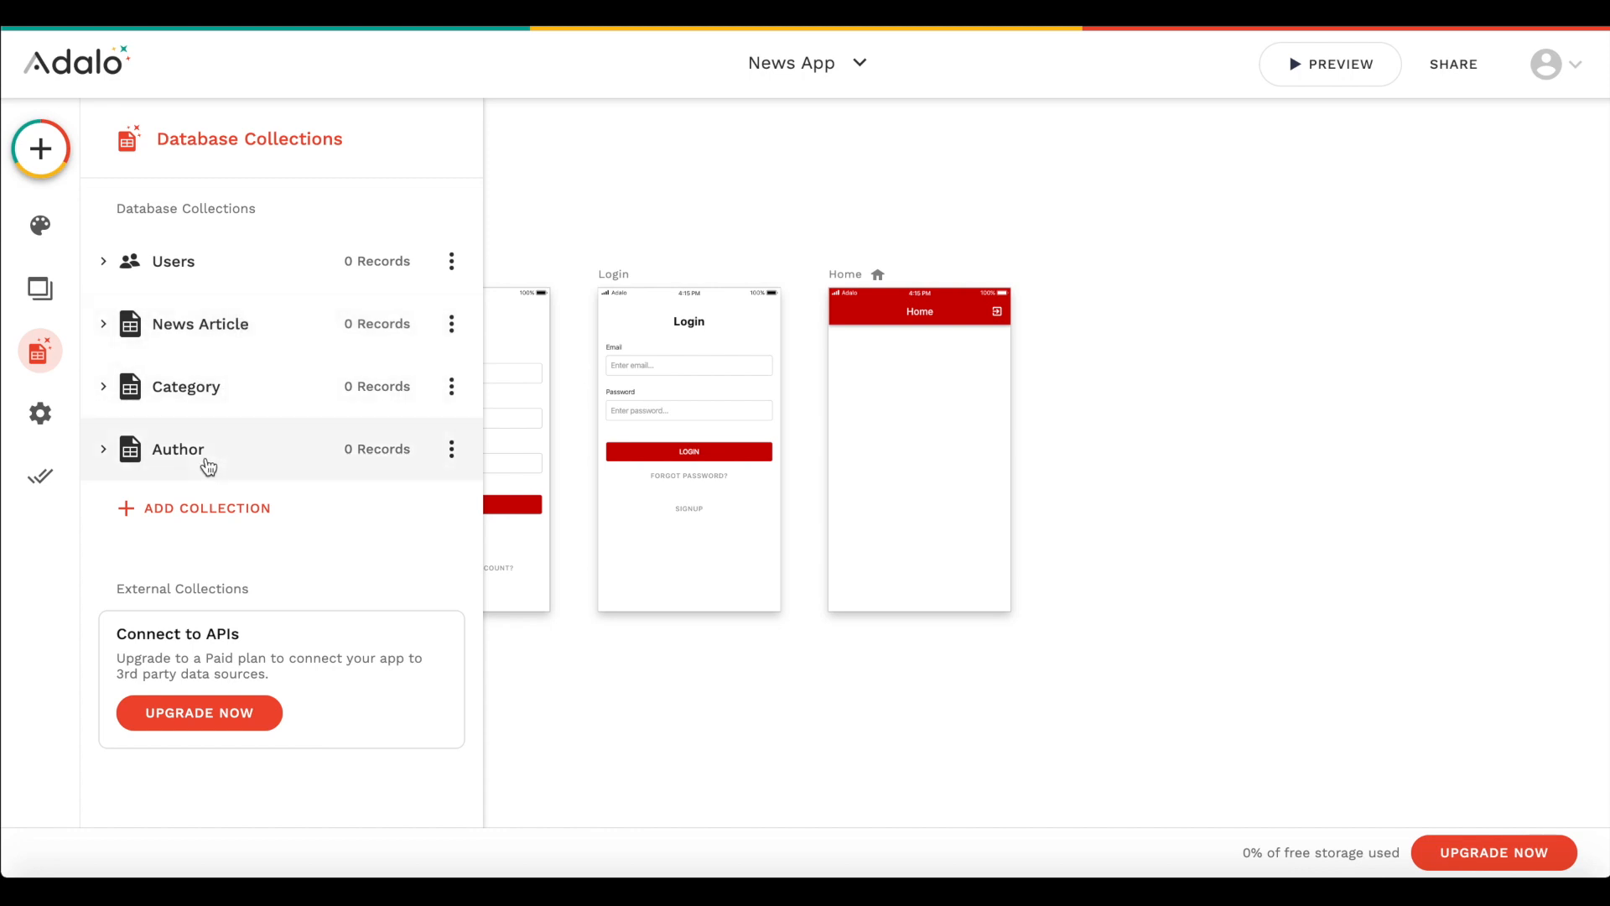
# - Add a Category relationship to the News Article collection, with multiple articles per category and one category per article
pyautogui.click(252, 353)
pyautogui.scroll(-1, 251, 353)
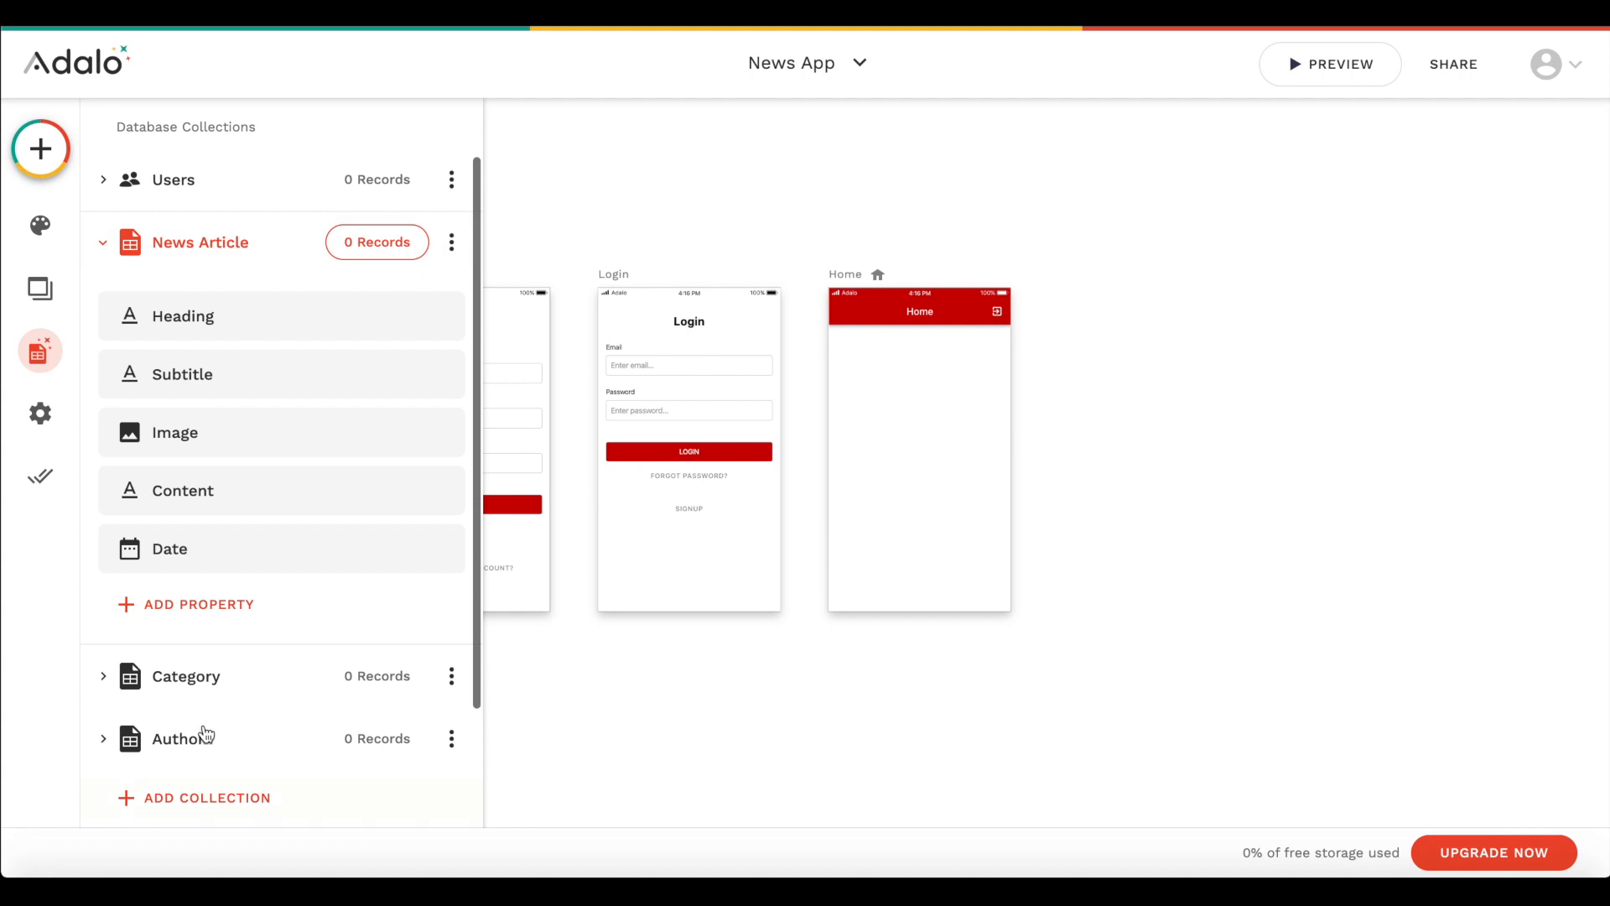
pyautogui.click(223, 616)
pyautogui.moveTo(238, 567)
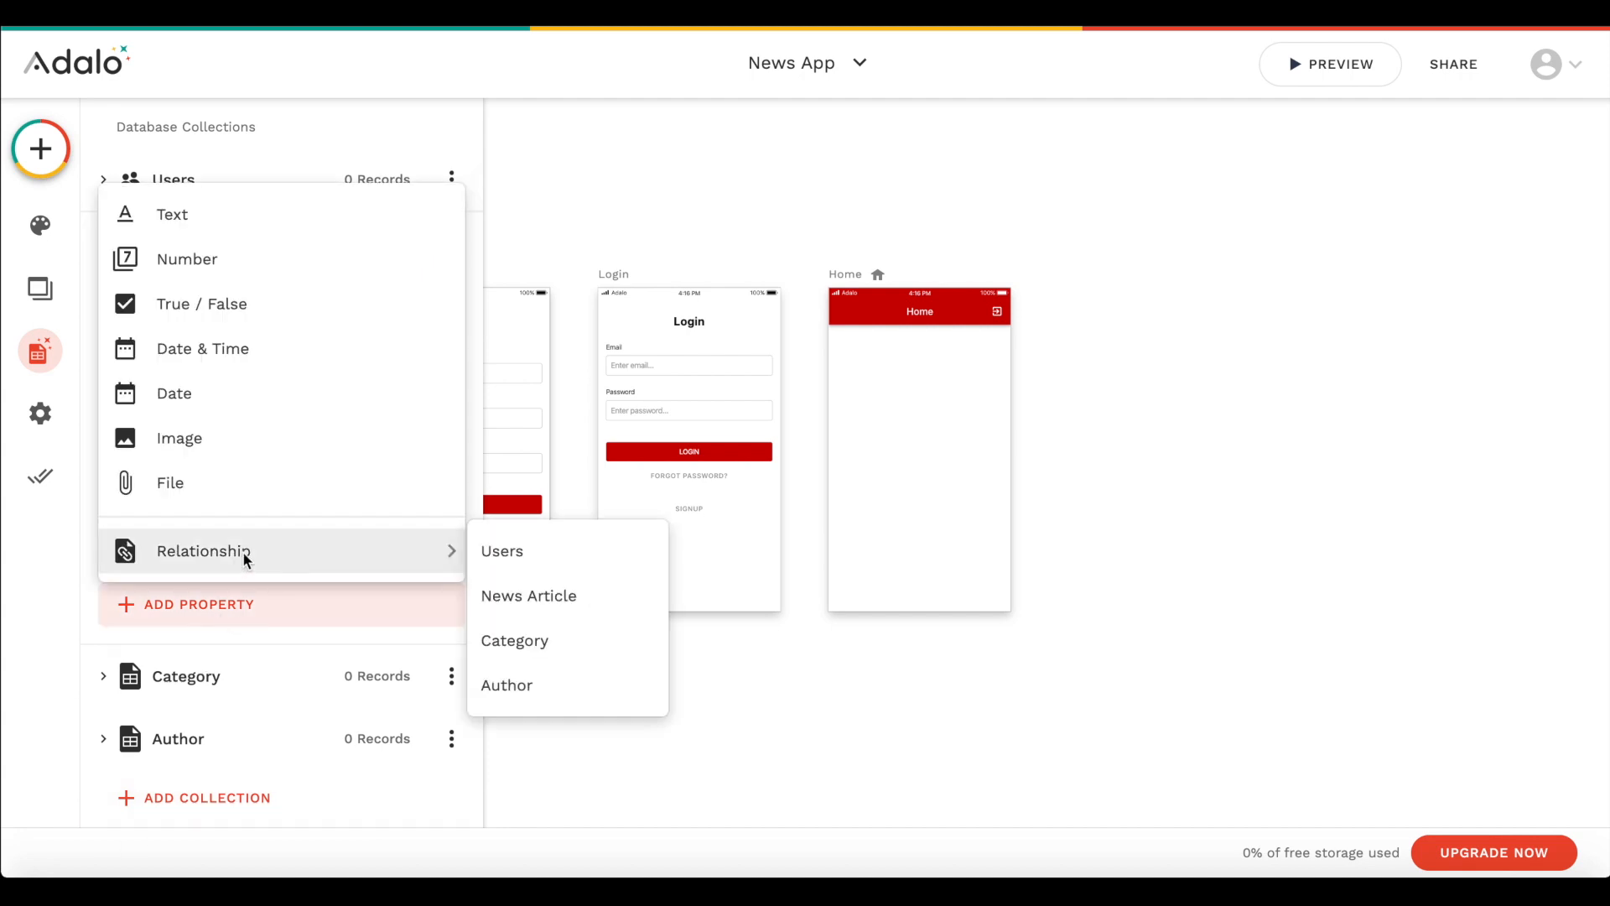
pyautogui.click(577, 654)
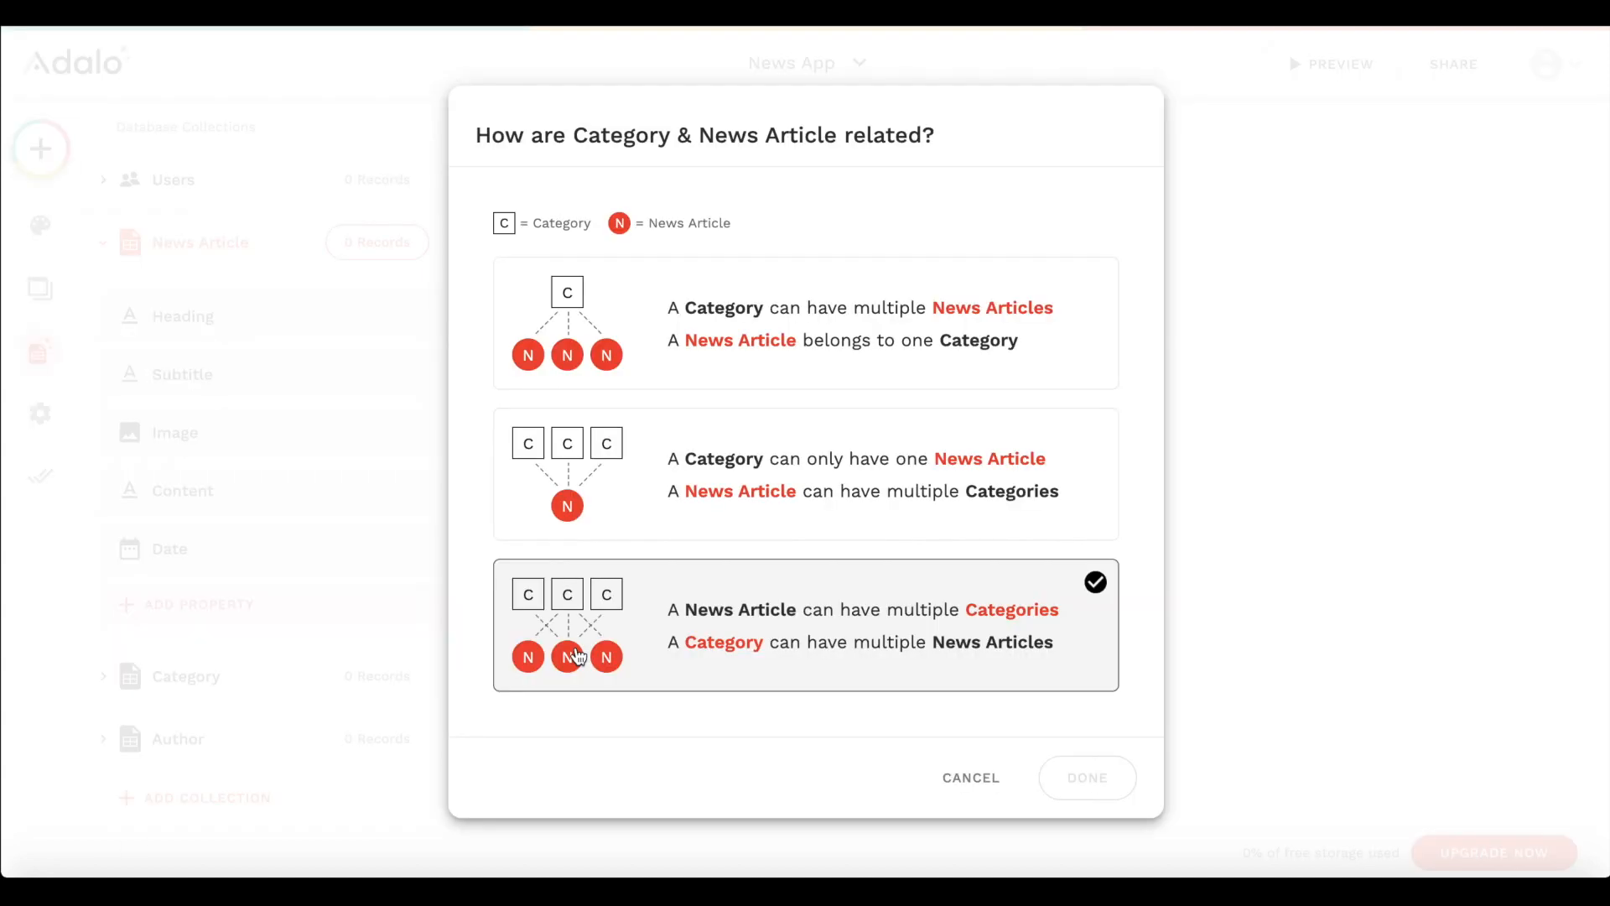
pyautogui.click(726, 371)
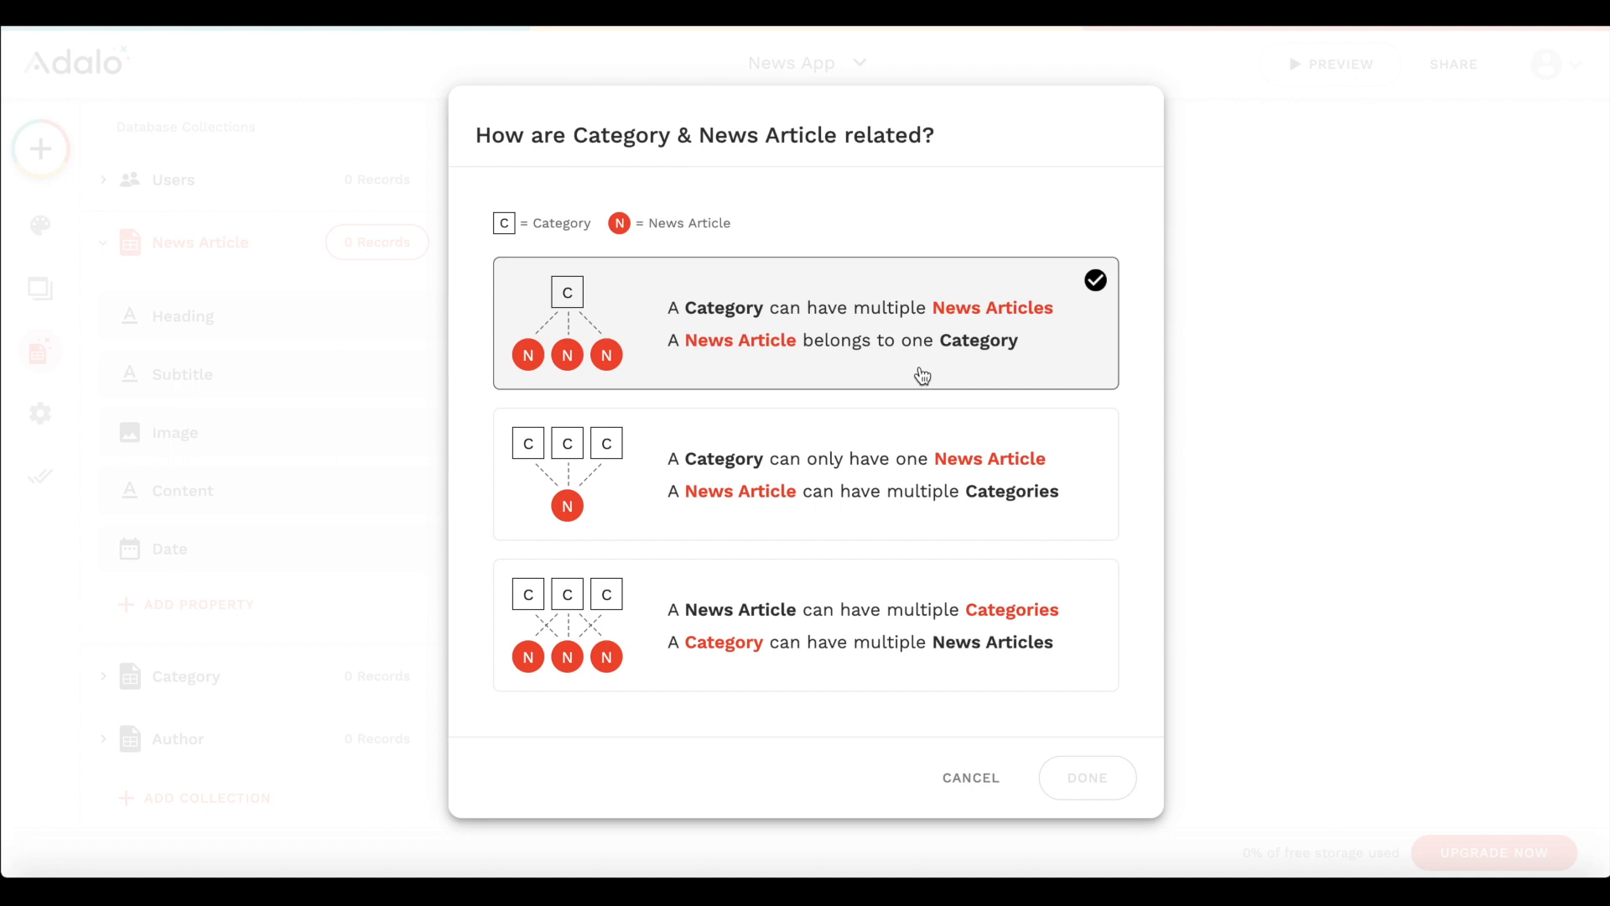
pyautogui.click(786, 327)
pyautogui.click(1084, 776)
pyautogui.scroll(-3, 361, 651)
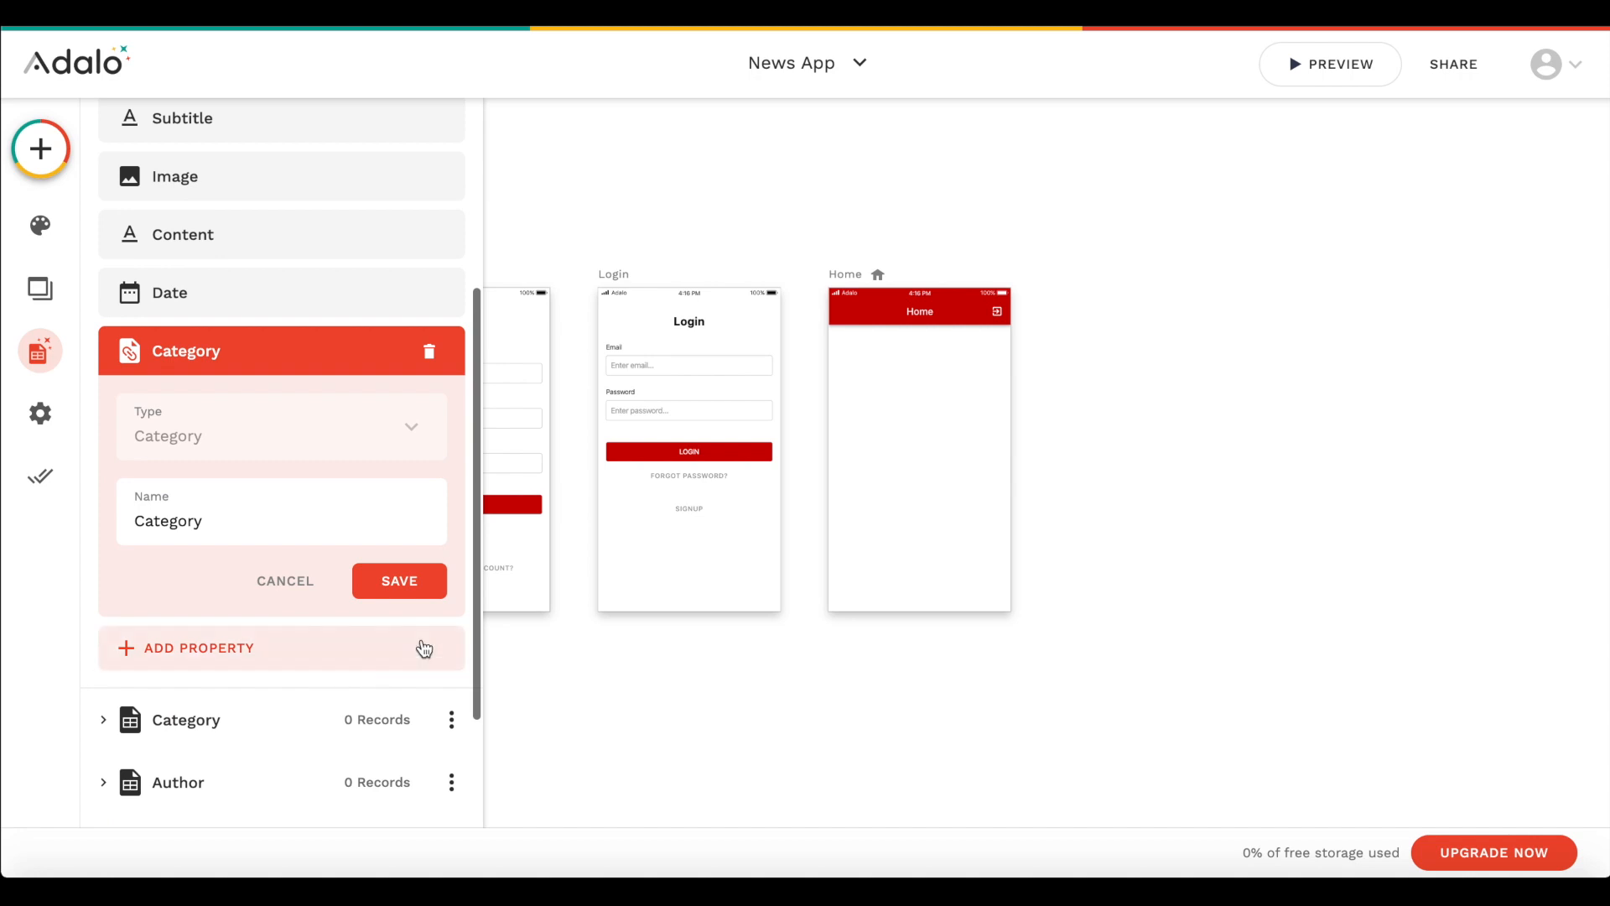
pyautogui.click(419, 583)
# - Add an Author relationship to News Article, with multiple articles per author and one author per article, and collapse the collection
pyautogui.click(274, 394)
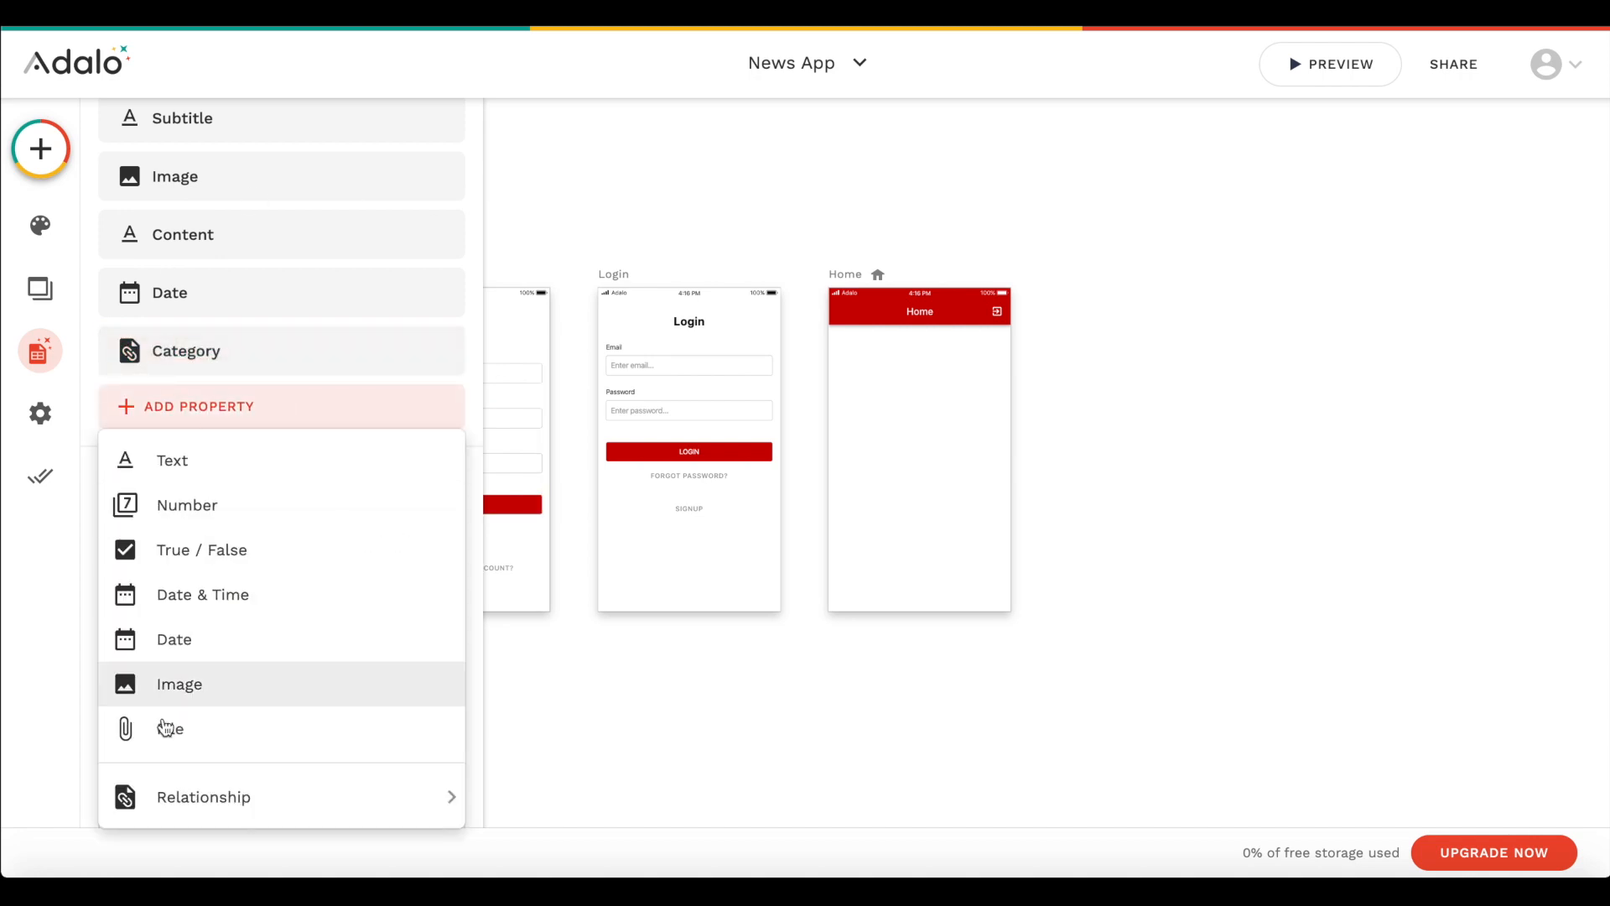
pyautogui.moveTo(255, 792)
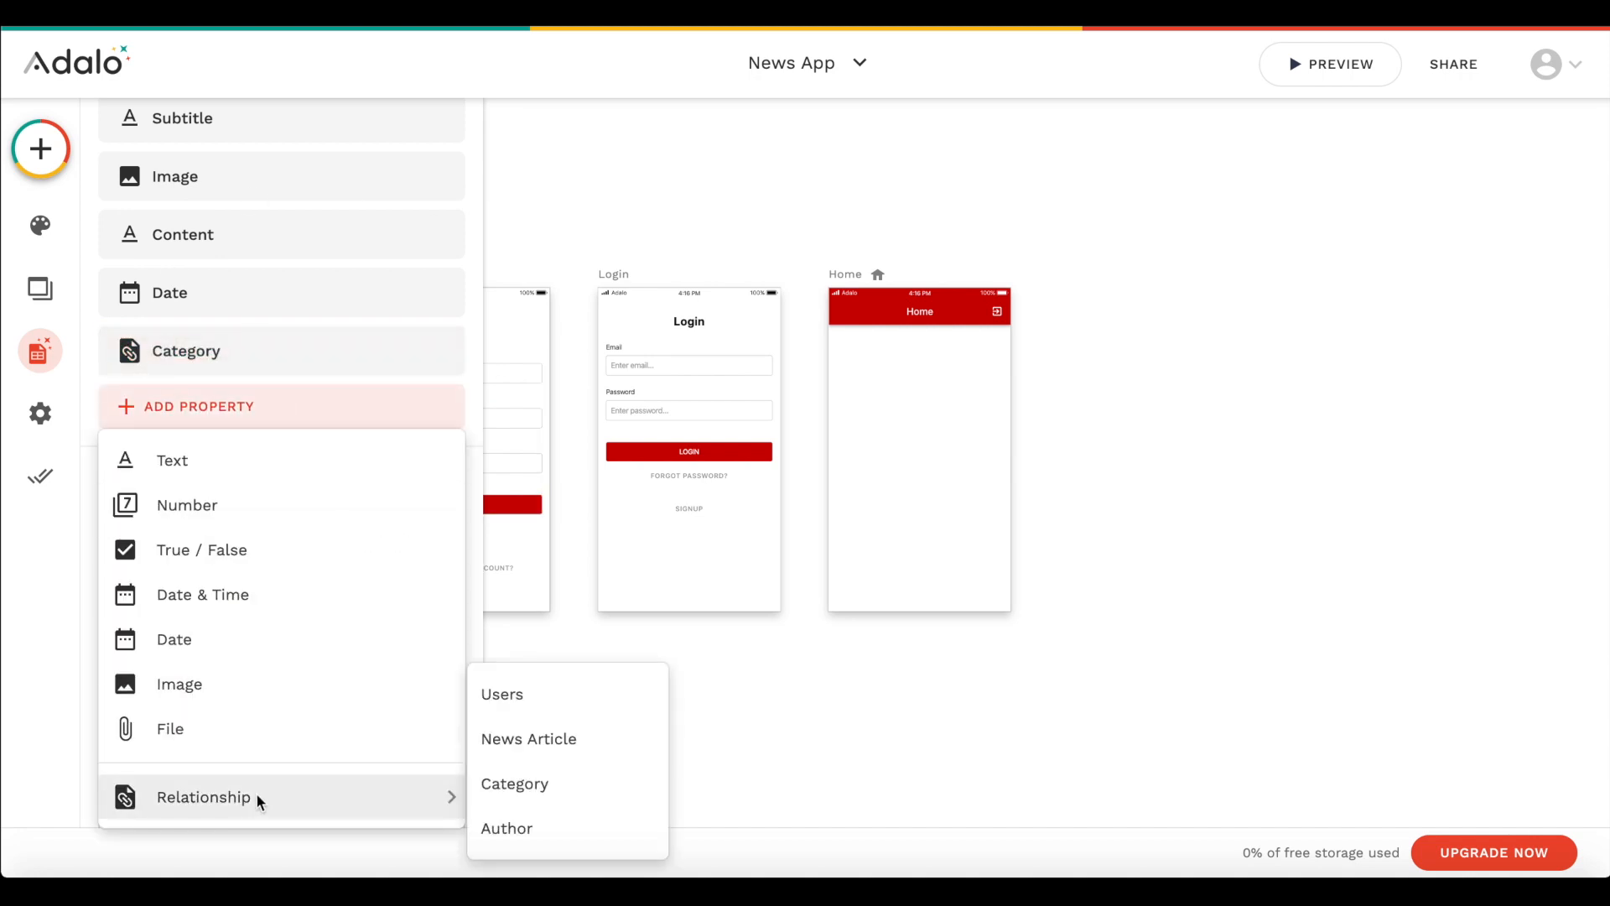
pyautogui.click(605, 832)
pyautogui.click(830, 453)
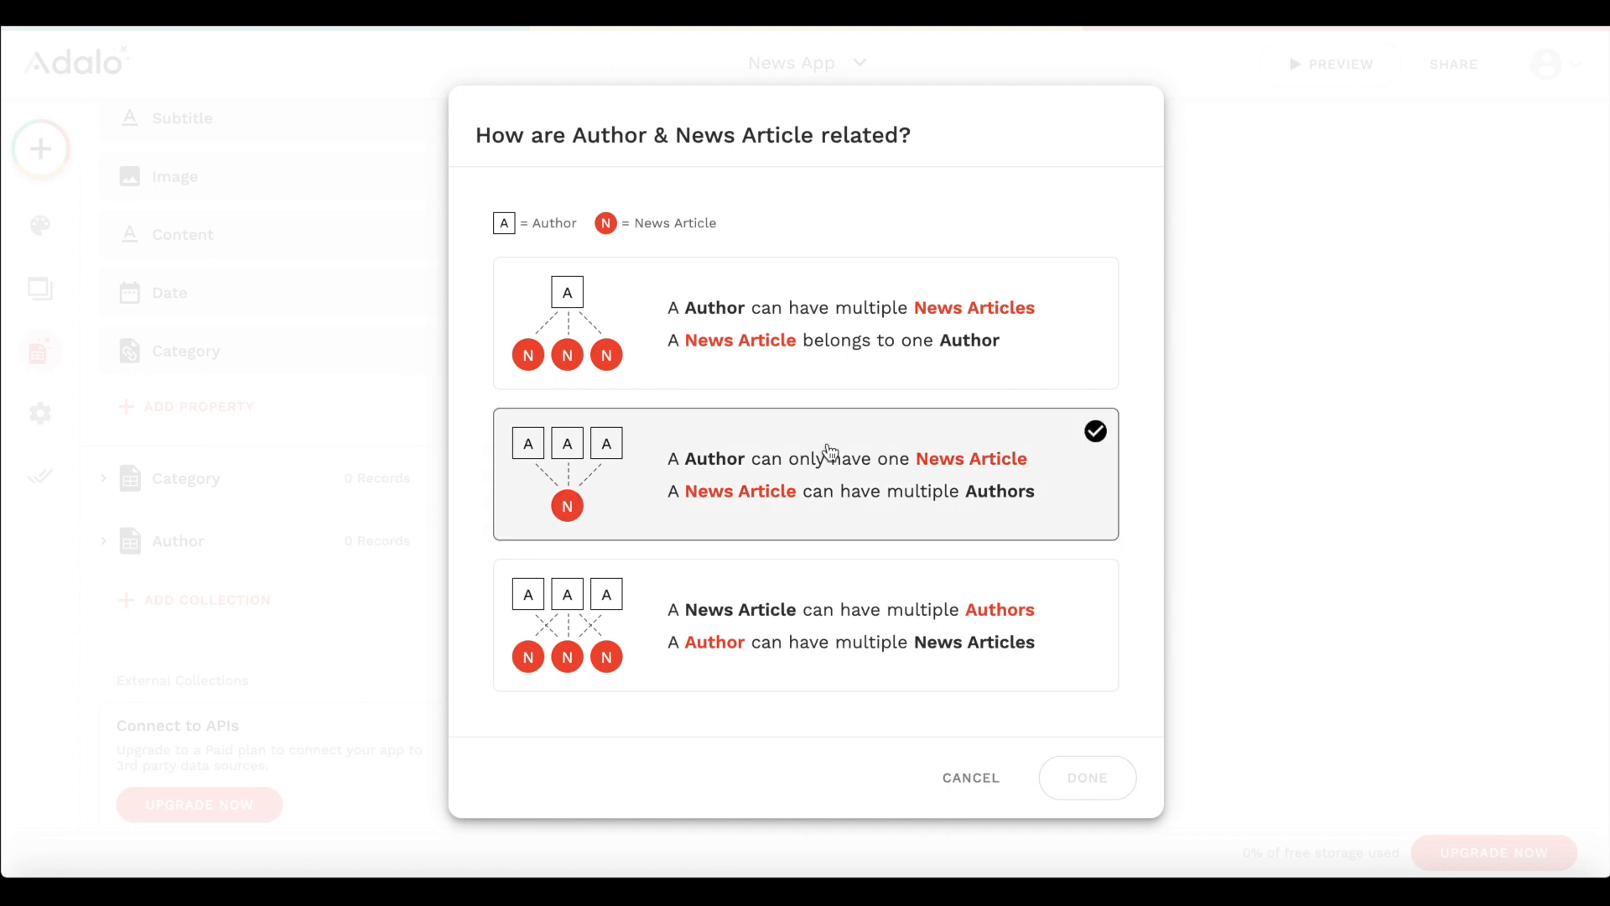
pyautogui.click(758, 285)
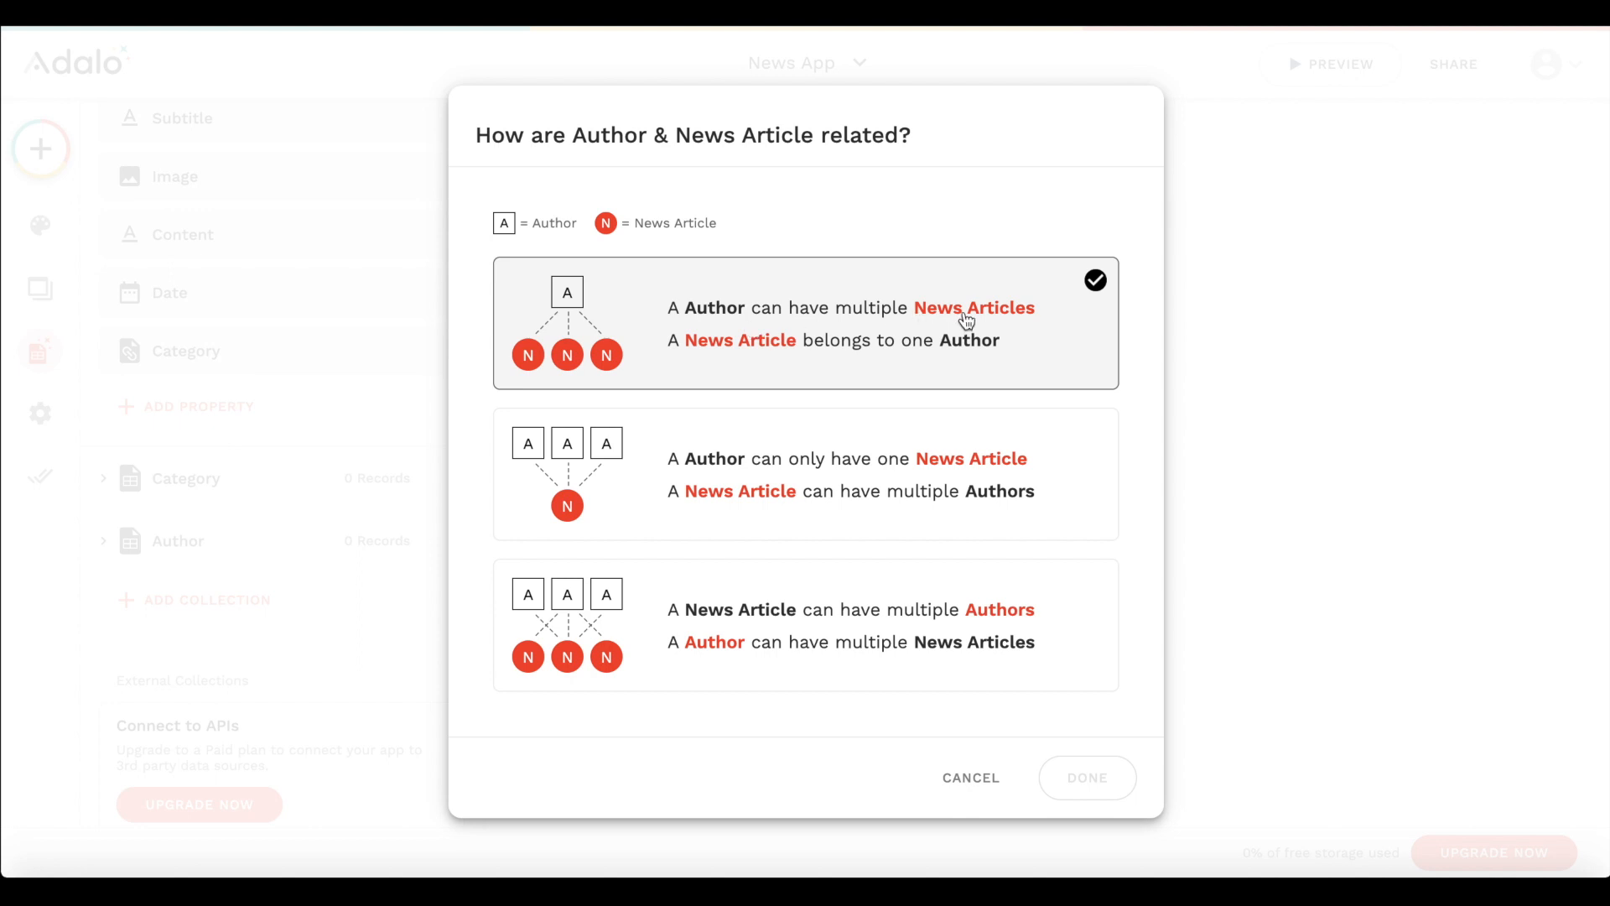
pyautogui.click(791, 309)
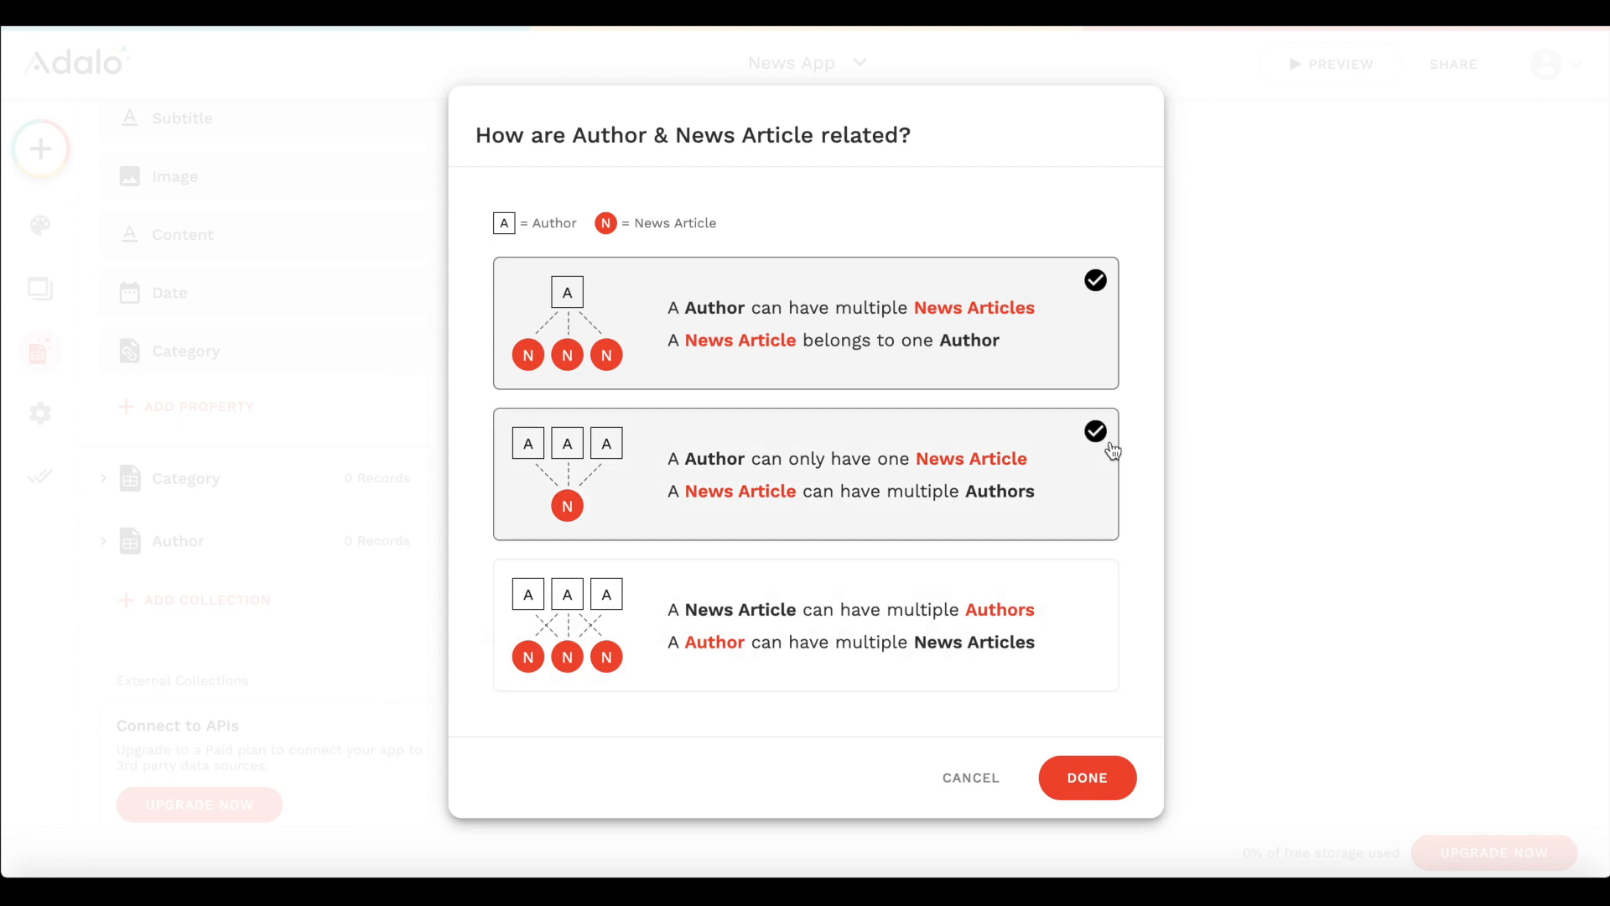
pyautogui.click(1083, 790)
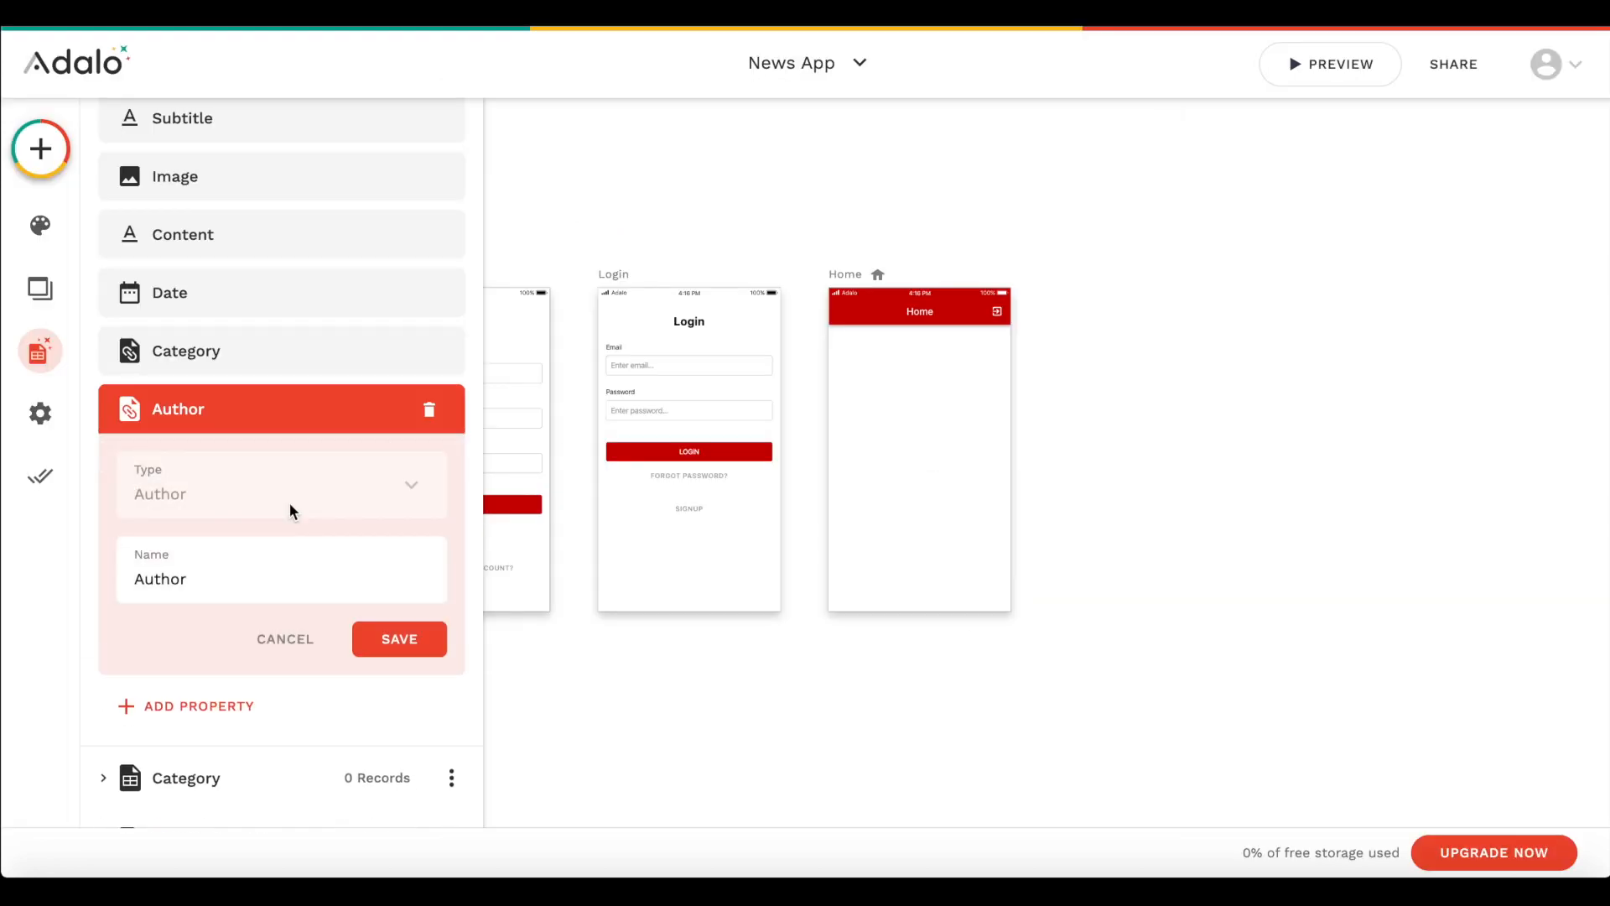
pyautogui.click(400, 640)
pyautogui.scroll(3, 215, 444)
pyautogui.click(232, 200)
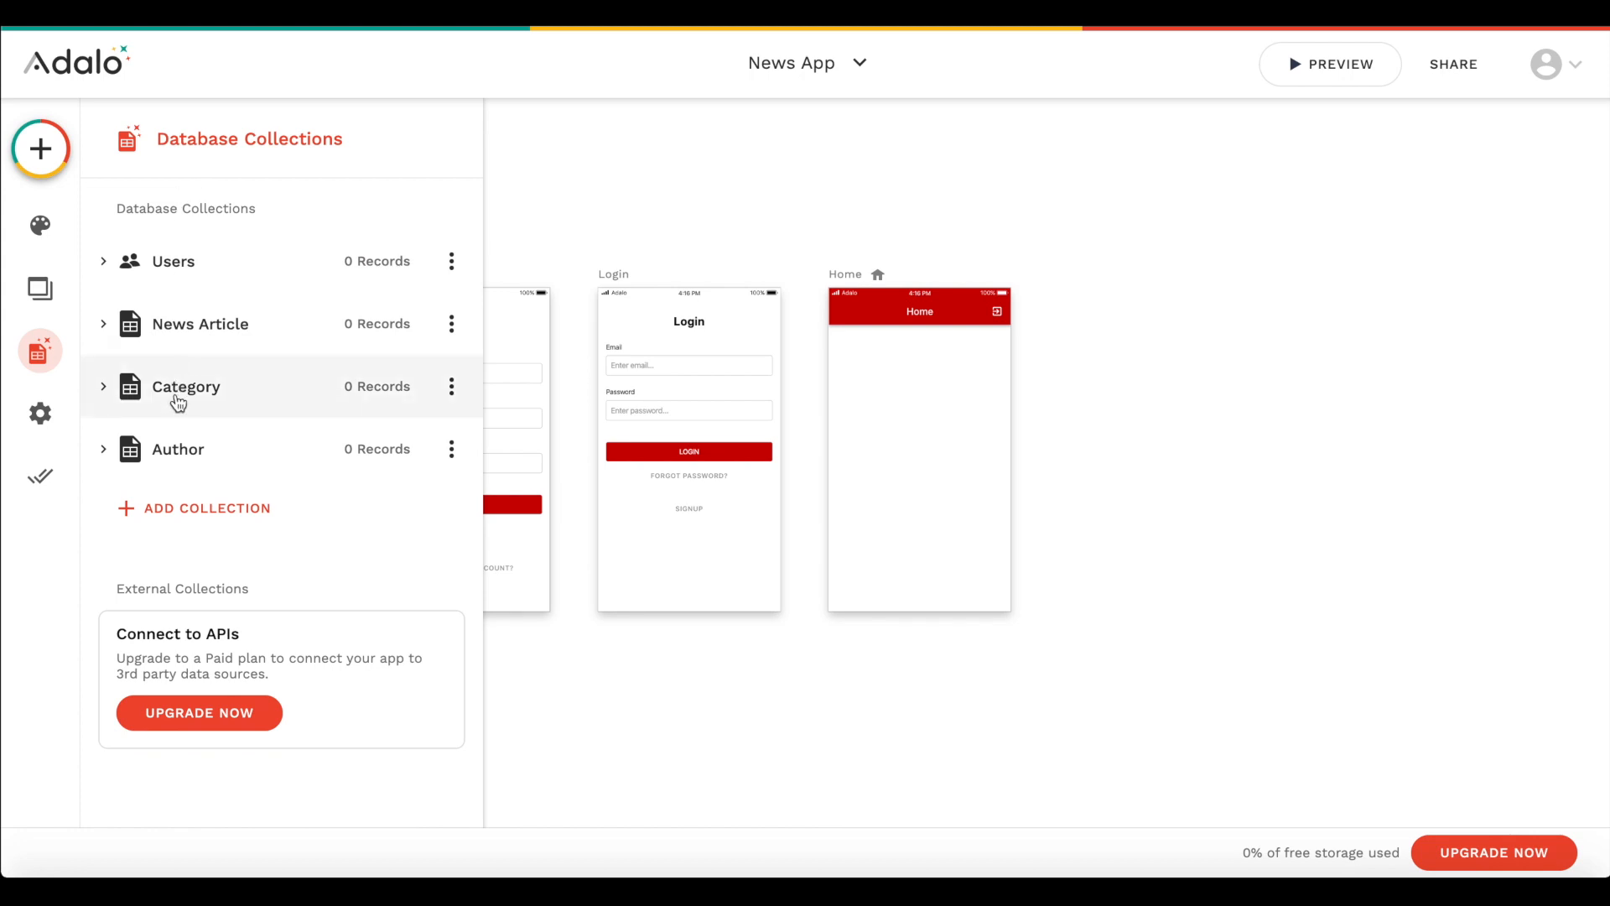
# - Check the relationship properties in the Category and Author collections
pyautogui.click(239, 384)
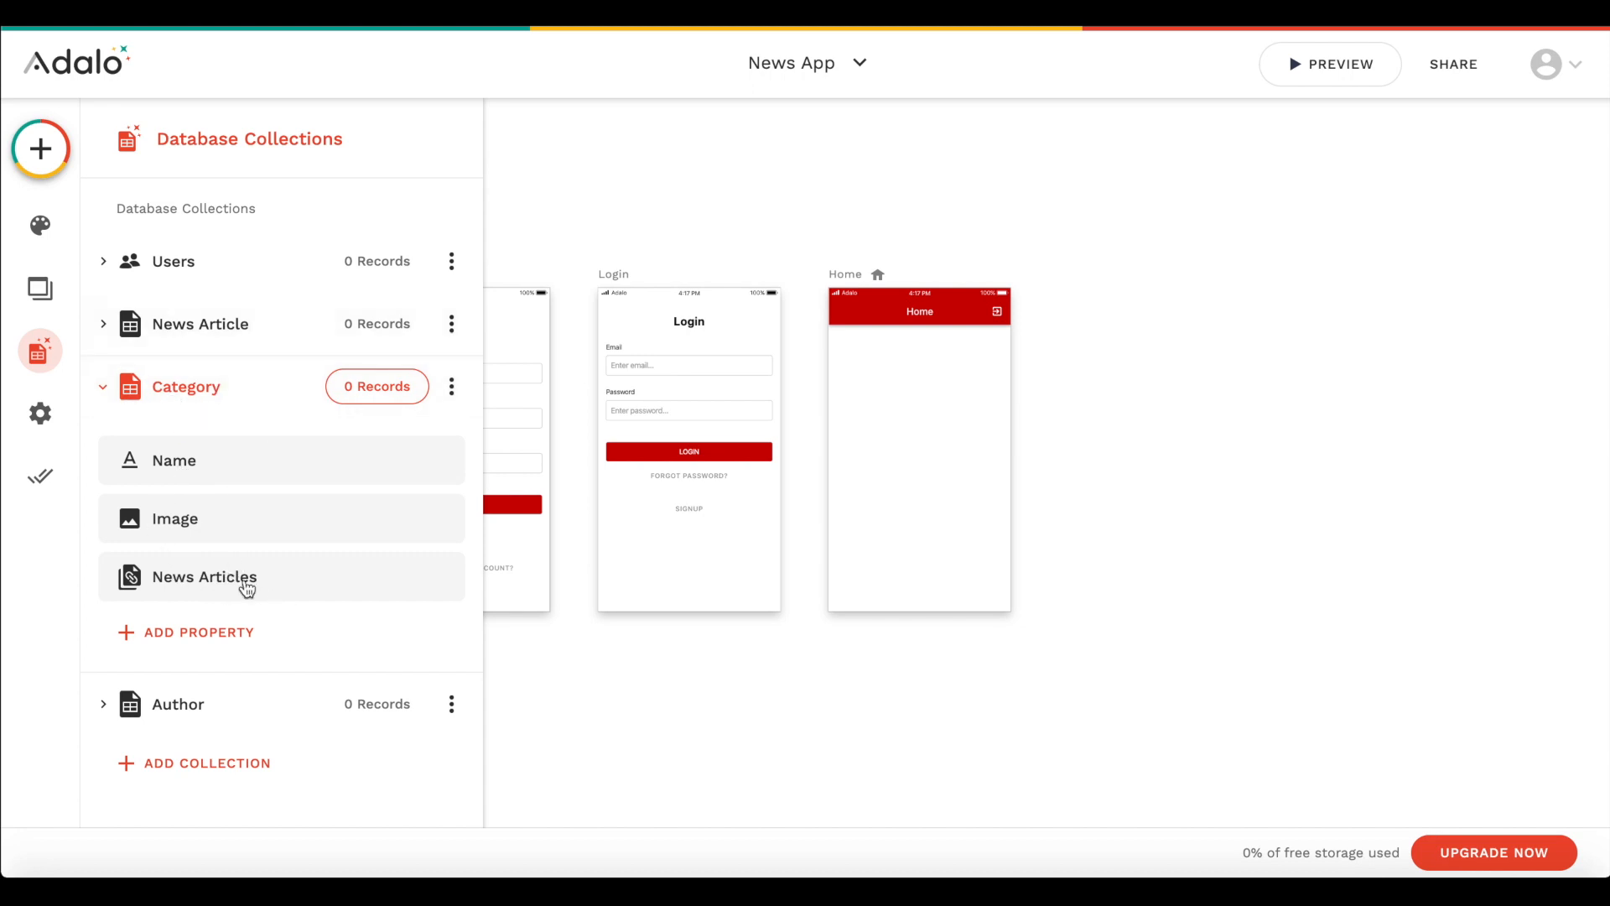
pyautogui.click(197, 414)
pyautogui.click(243, 457)
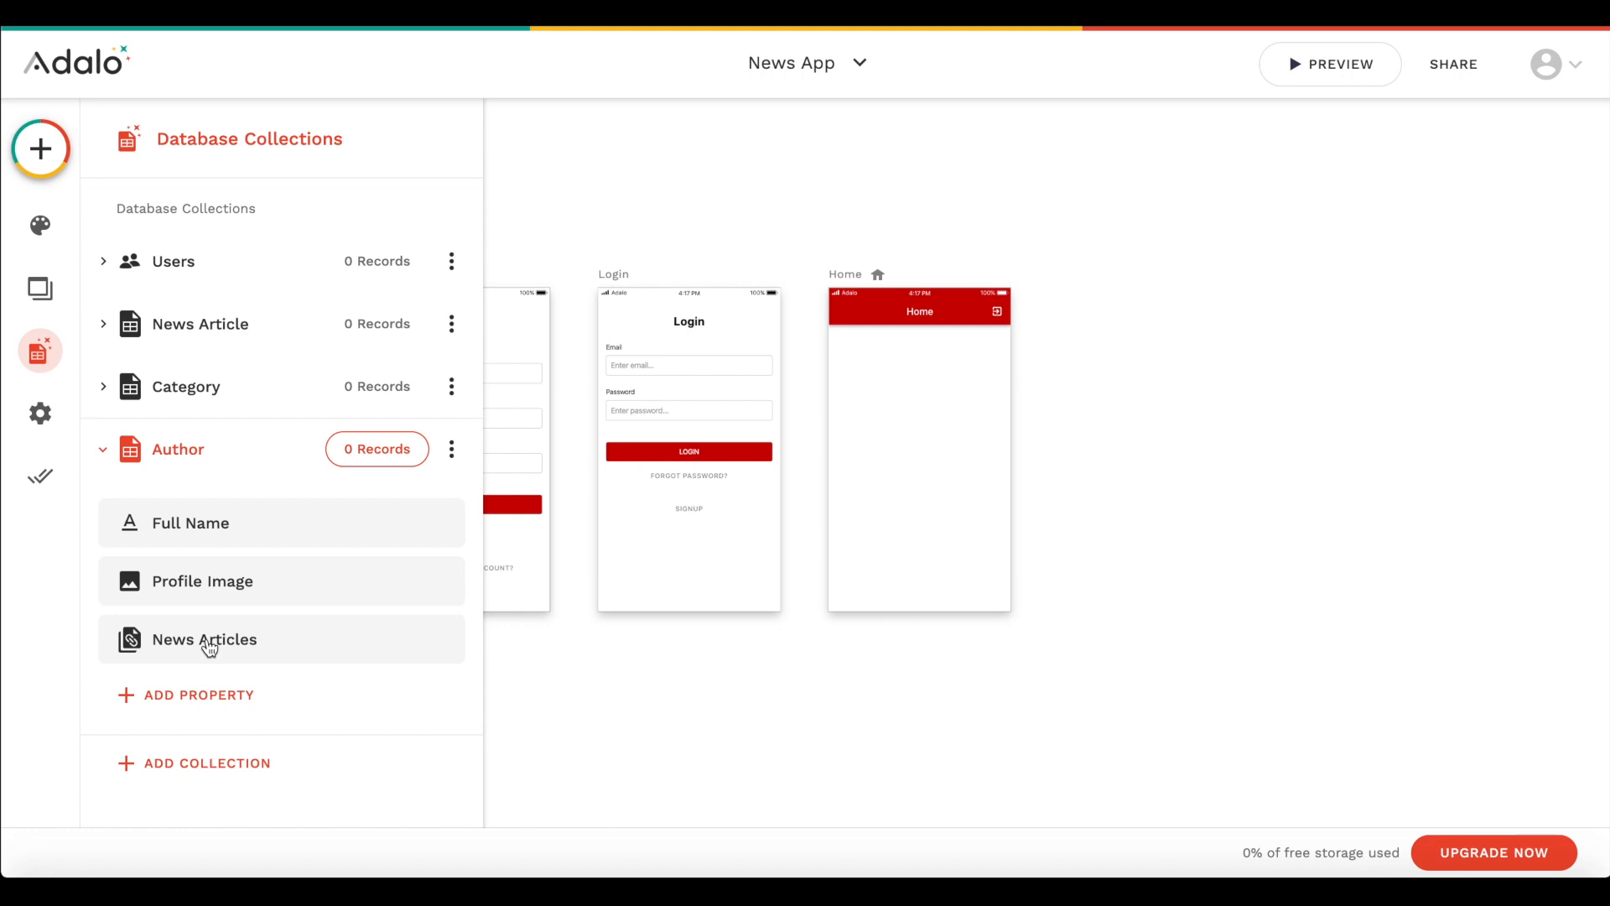
pyautogui.click(198, 445)
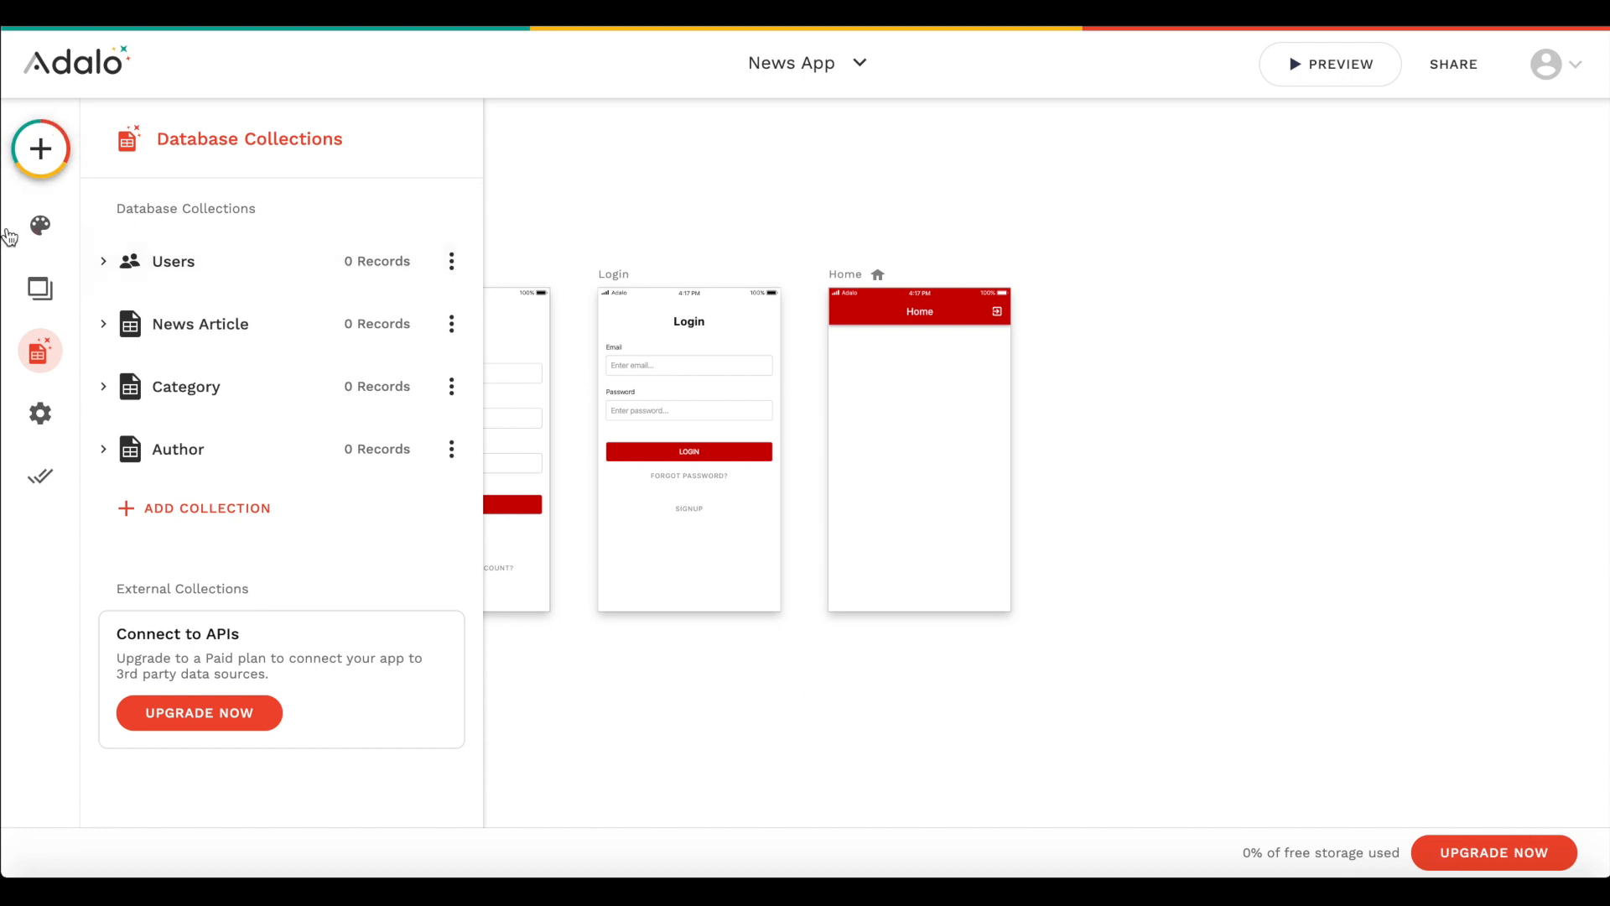
# - Add a Tab Bar navigation component to the Home screen
pyautogui.click(40, 225)
pyautogui.click(41, 288)
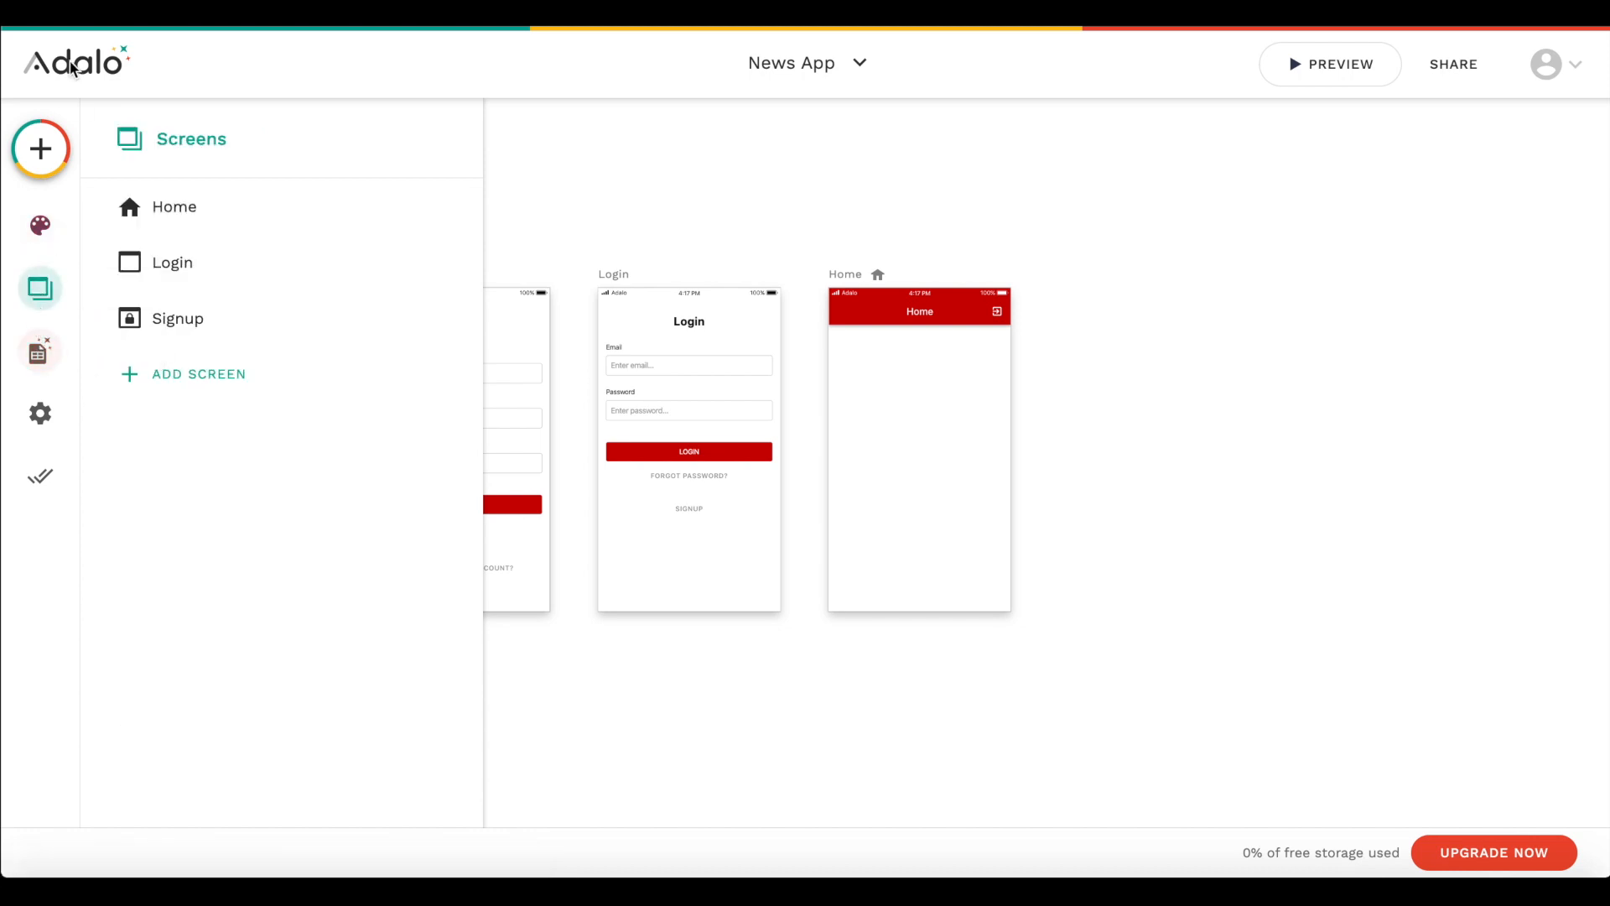
pyautogui.click(40, 148)
pyautogui.scroll(2, 944, 394)
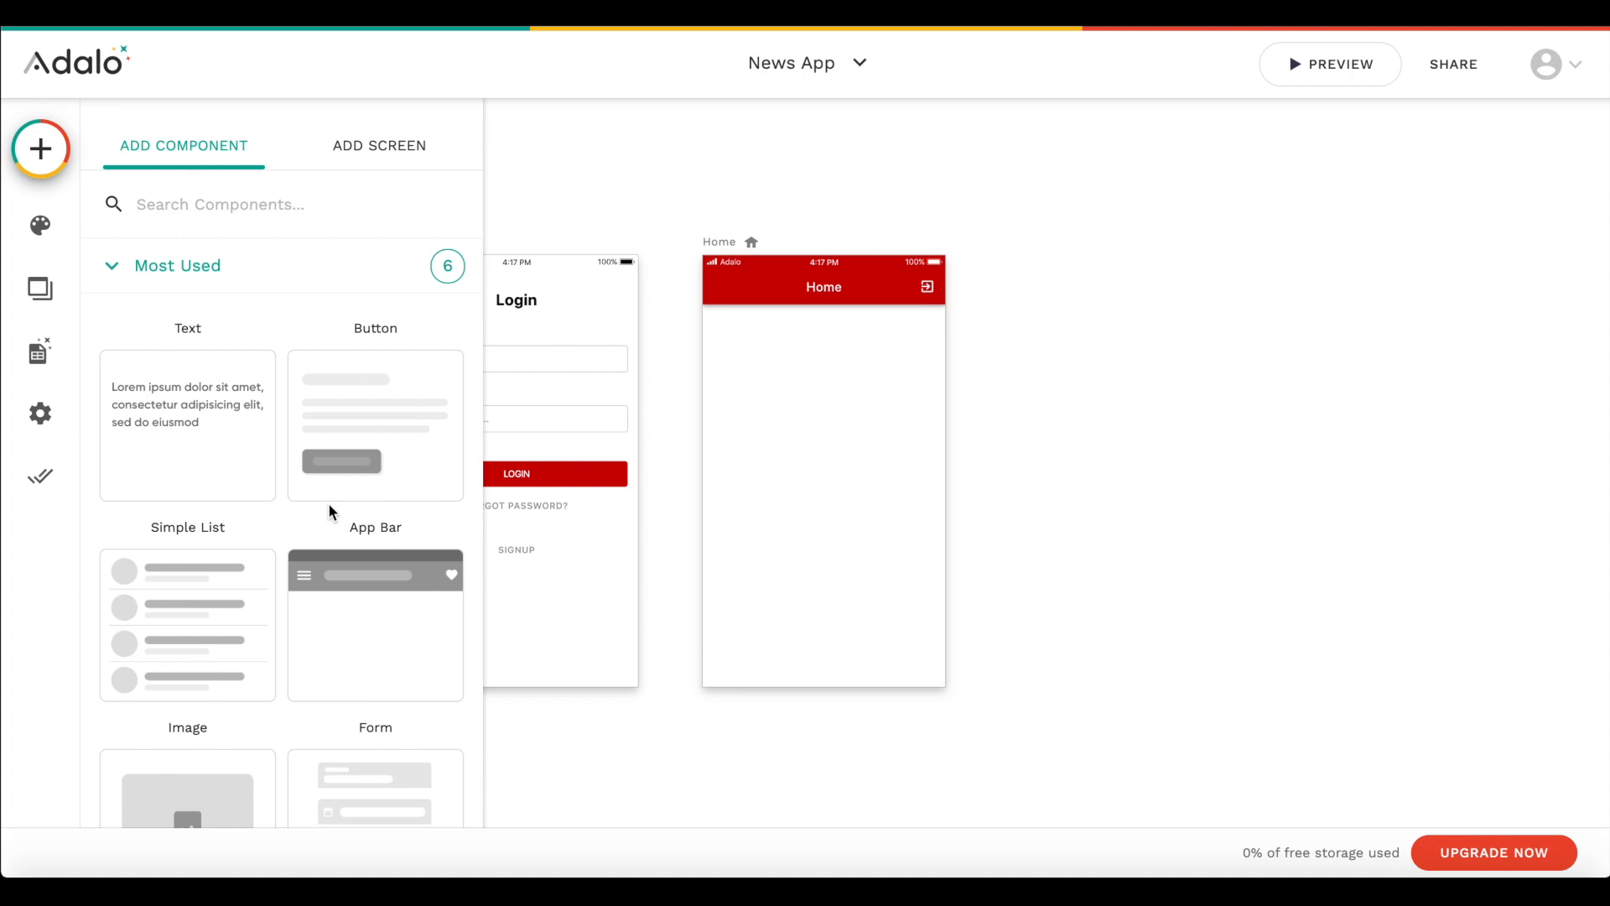
pyautogui.click(225, 268)
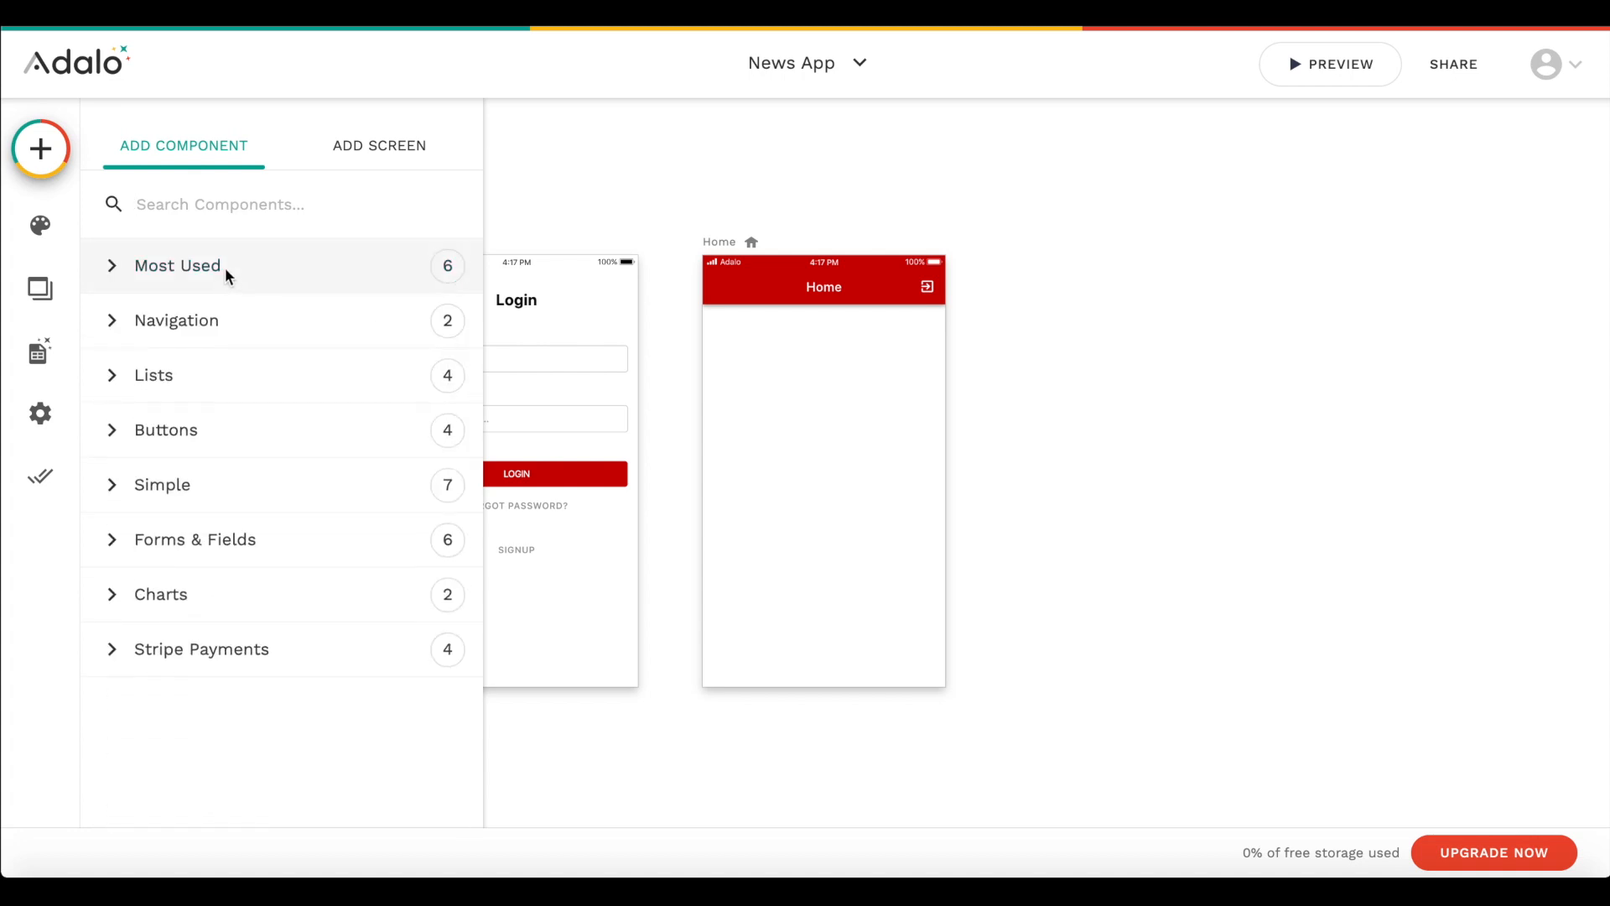
pyautogui.click(235, 310)
pyautogui.moveTo(188, 479); pyautogui.dragTo(742, 577)
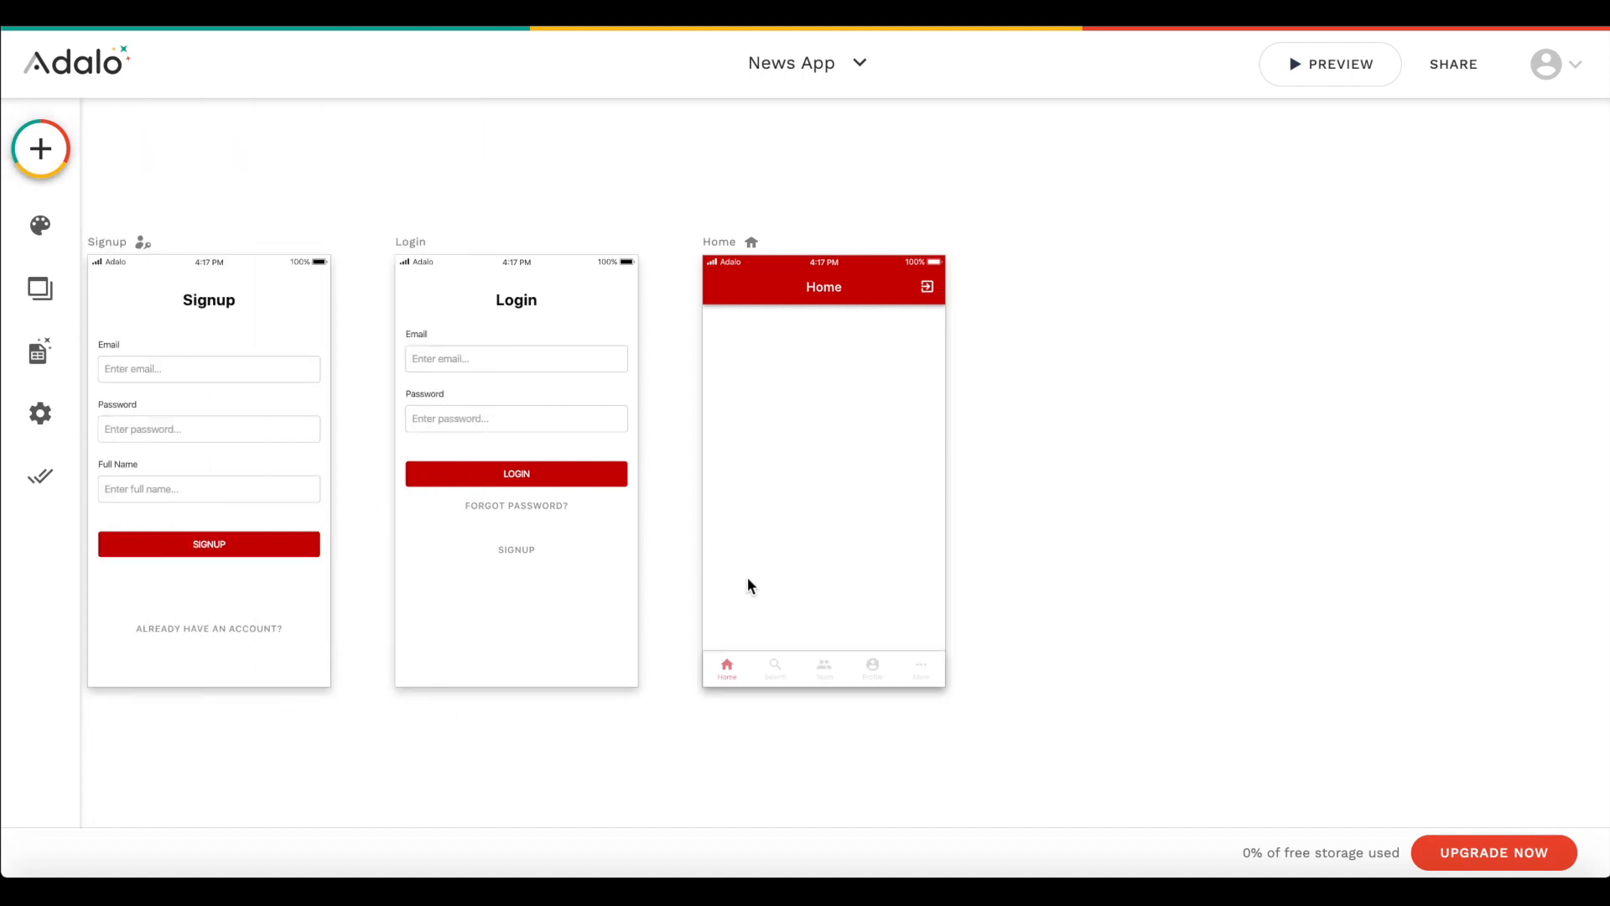
# - Set the text of the Tab Bar's first tab to Latest News
pyautogui.click(762, 657)
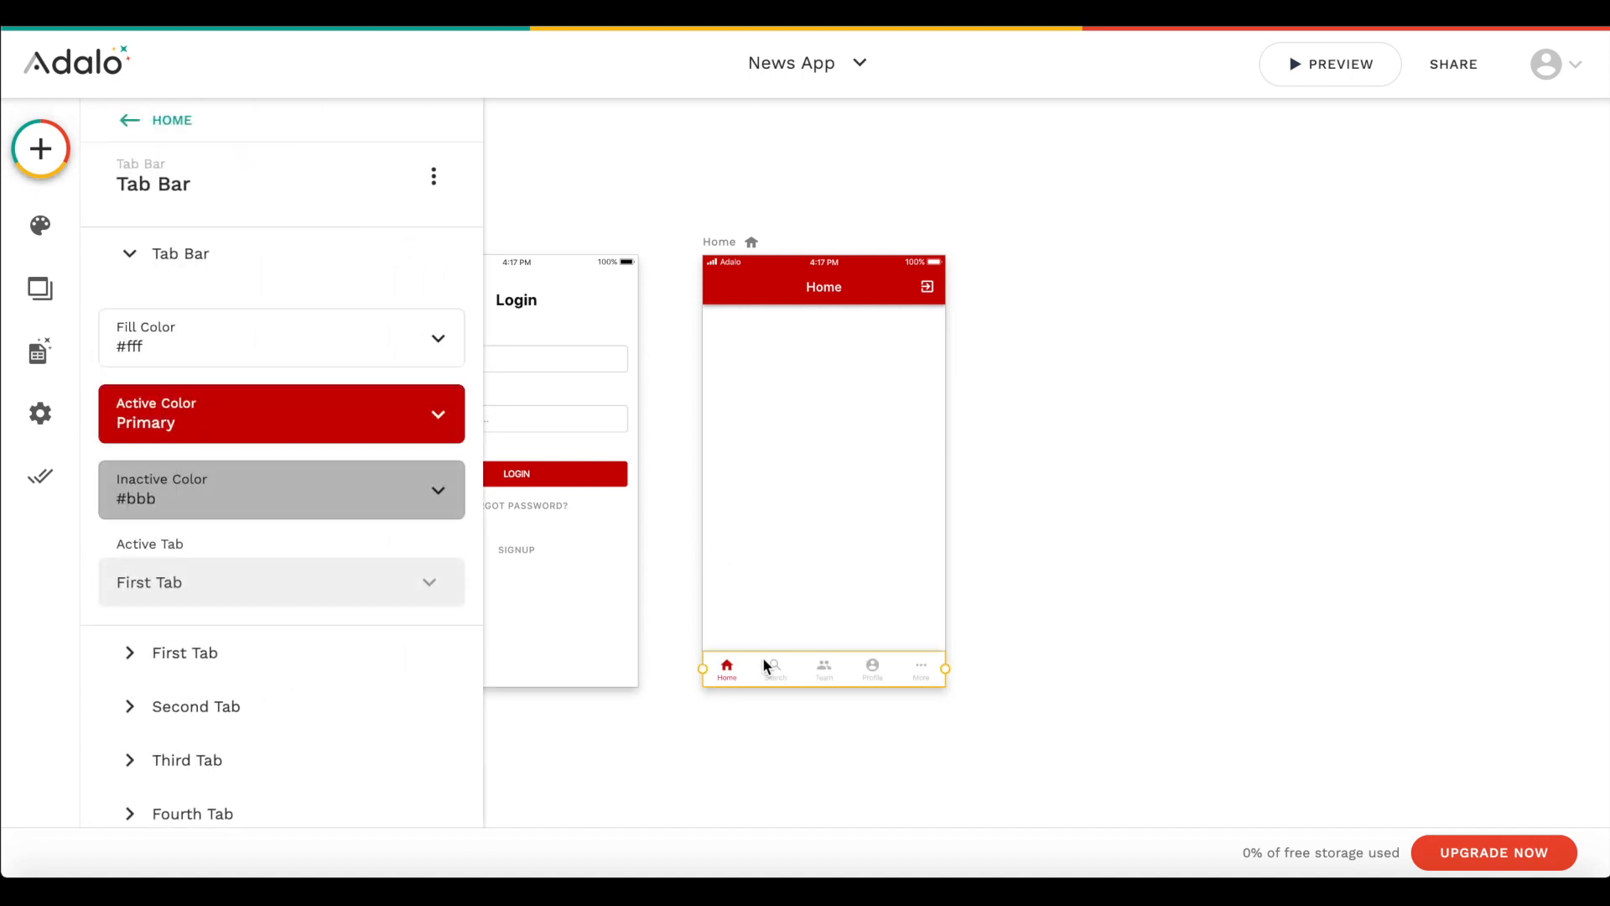
pyautogui.scroll(-1, 403, 506)
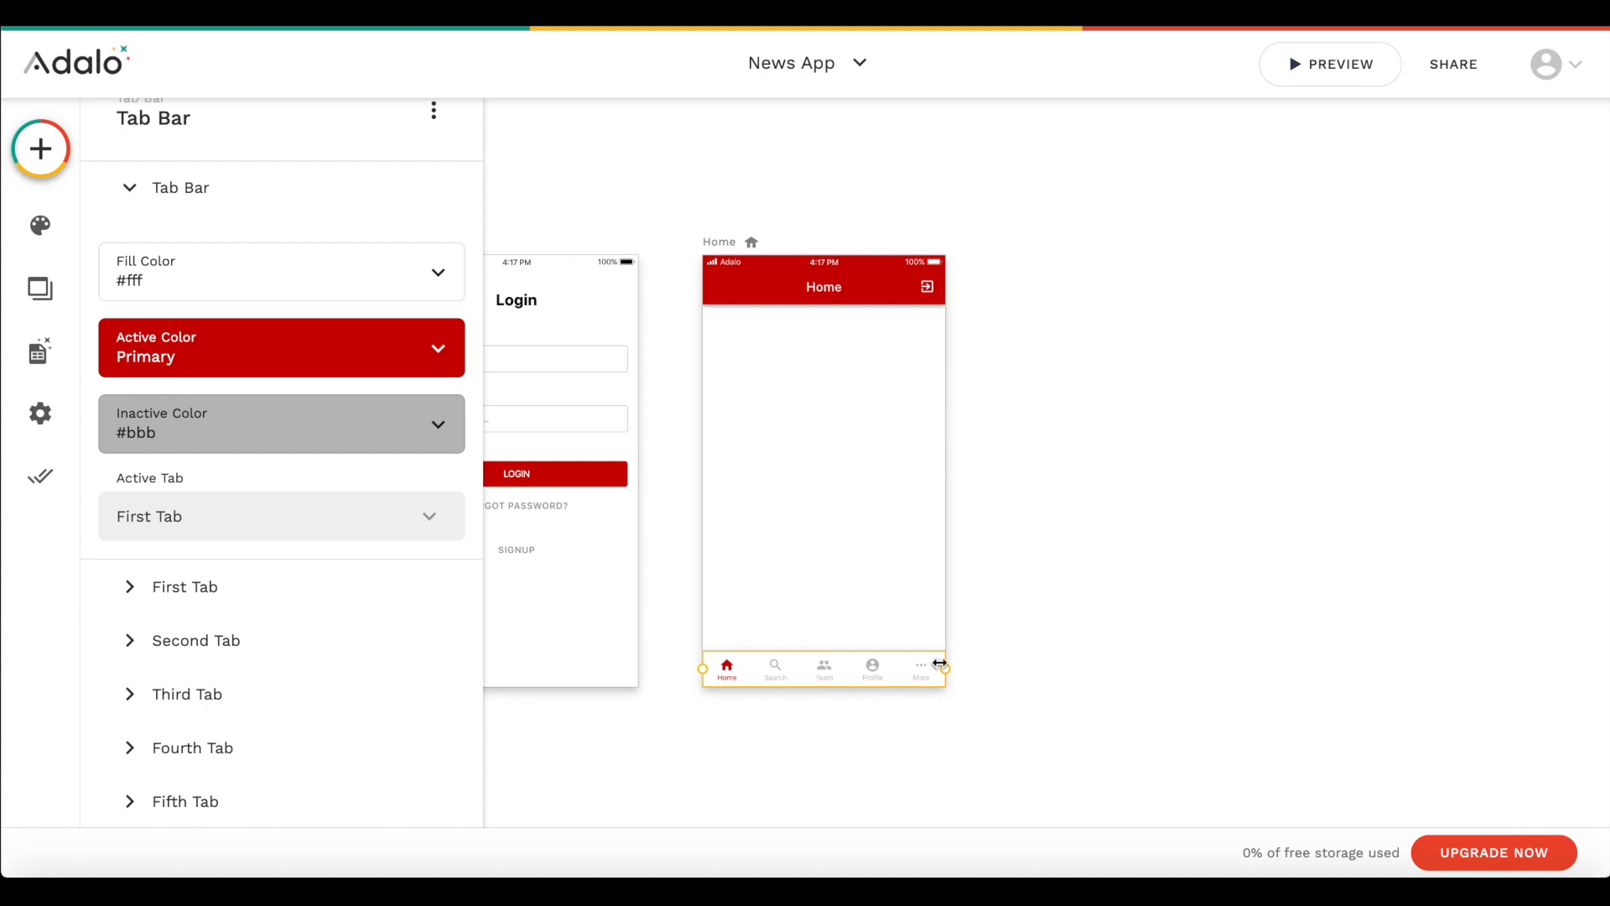
pyautogui.click(279, 603)
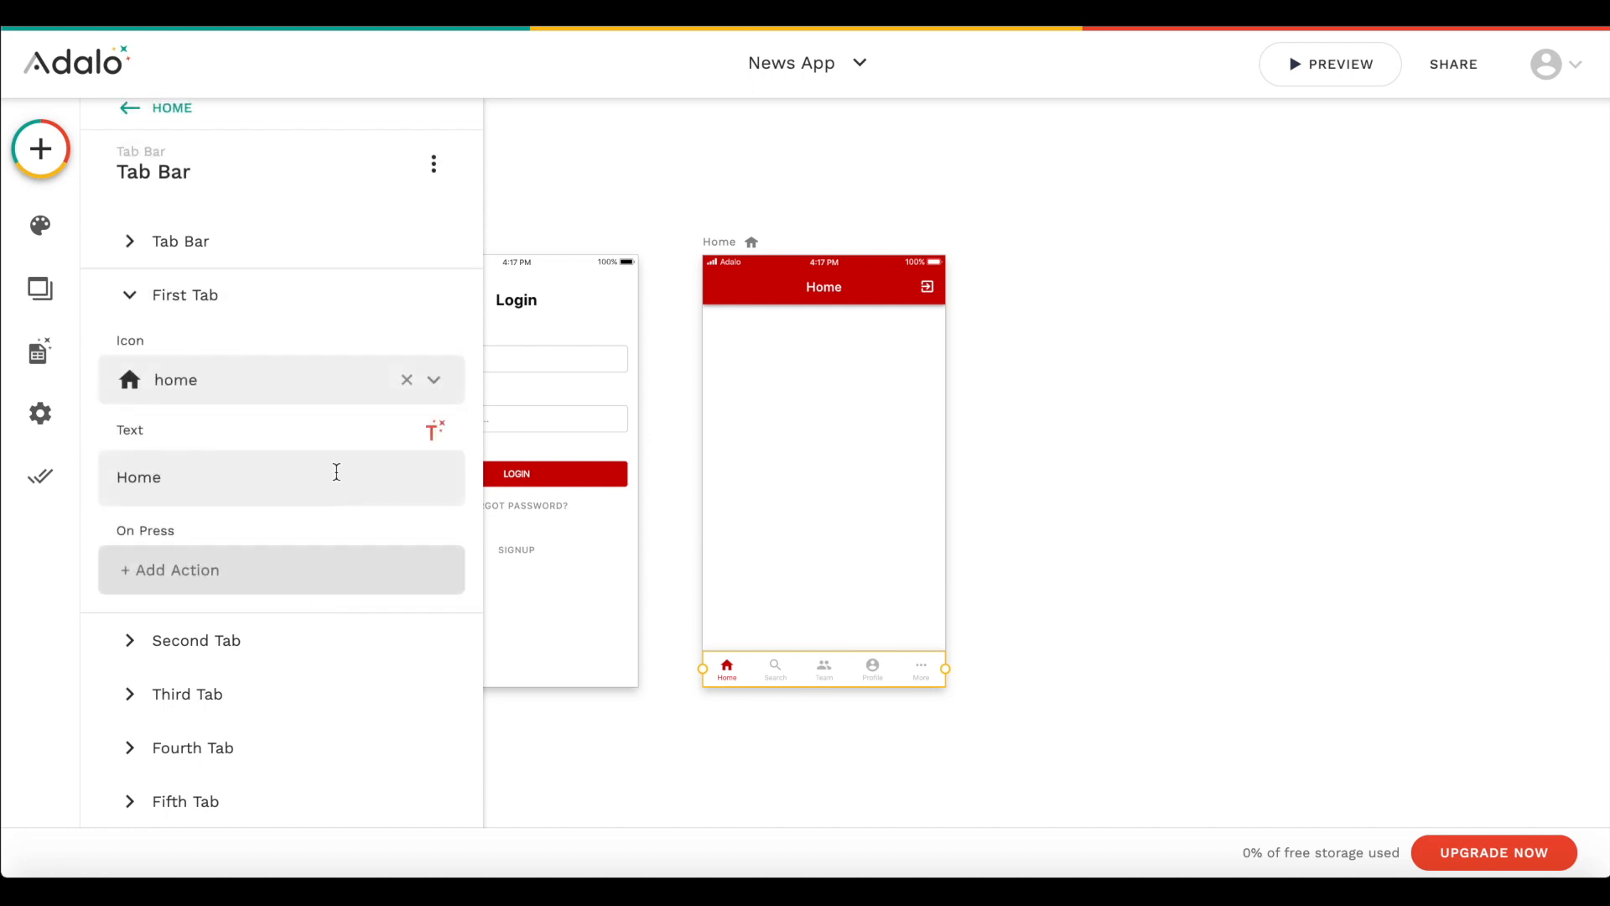
pyautogui.doubleClick(158, 474)
pyautogui.write('Latest News')
# - Set the text of the Tab Bar's second tab to Sports
pyautogui.click(187, 646)
pyautogui.doubleClick(165, 531)
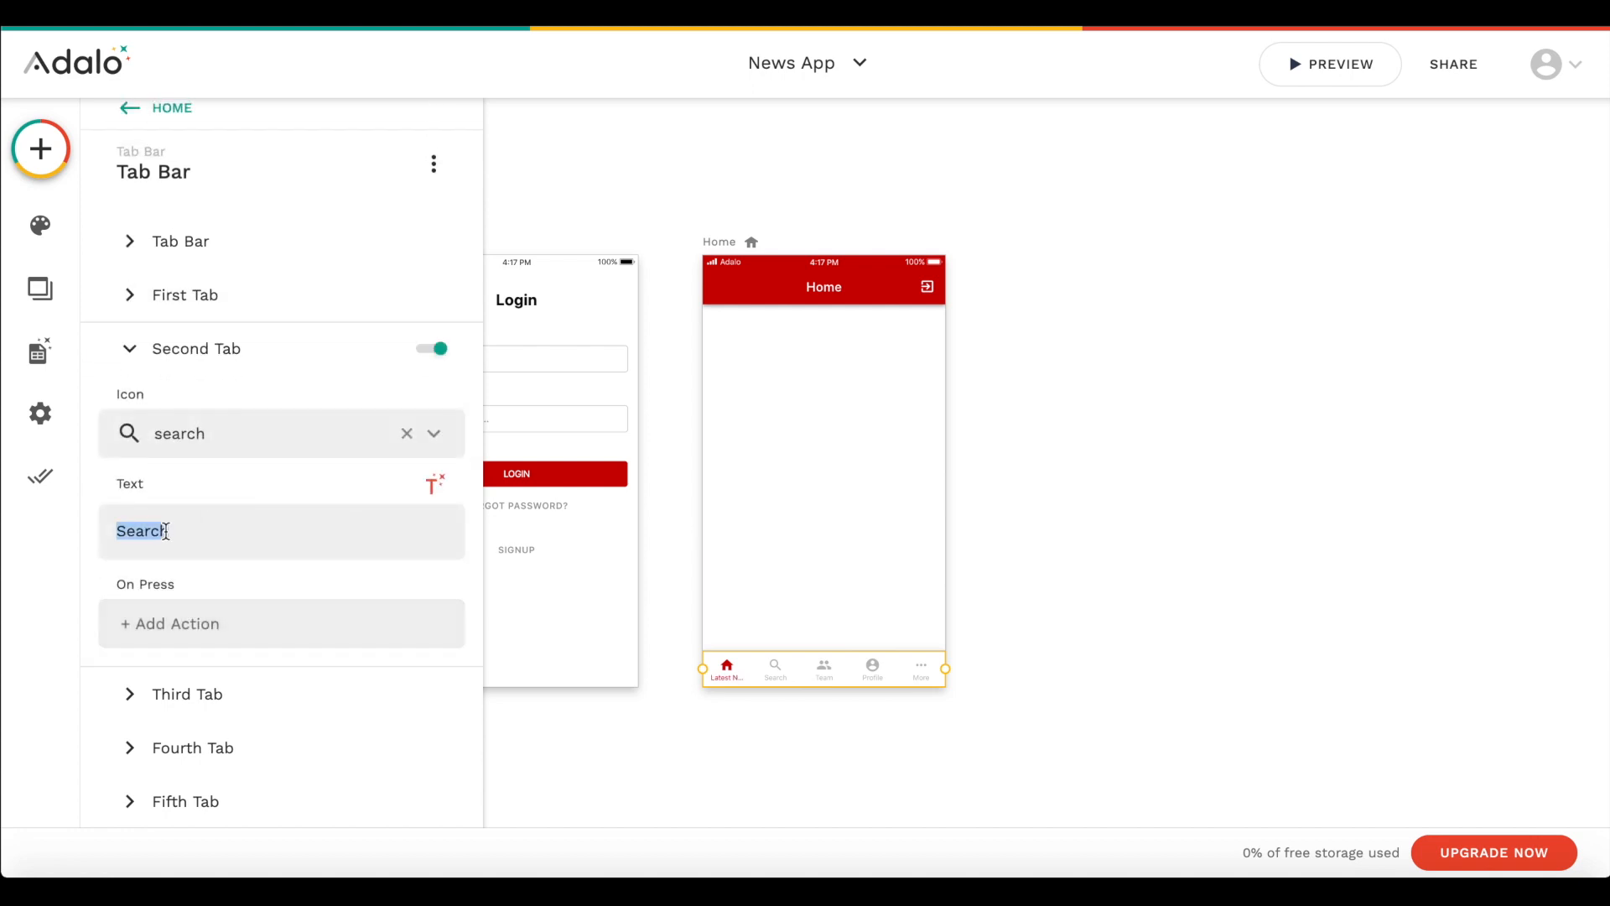
pyautogui.write('Sports')
# - Change the third tab's icon to a person in a box and set its text to Finance
pyautogui.click(212, 689)
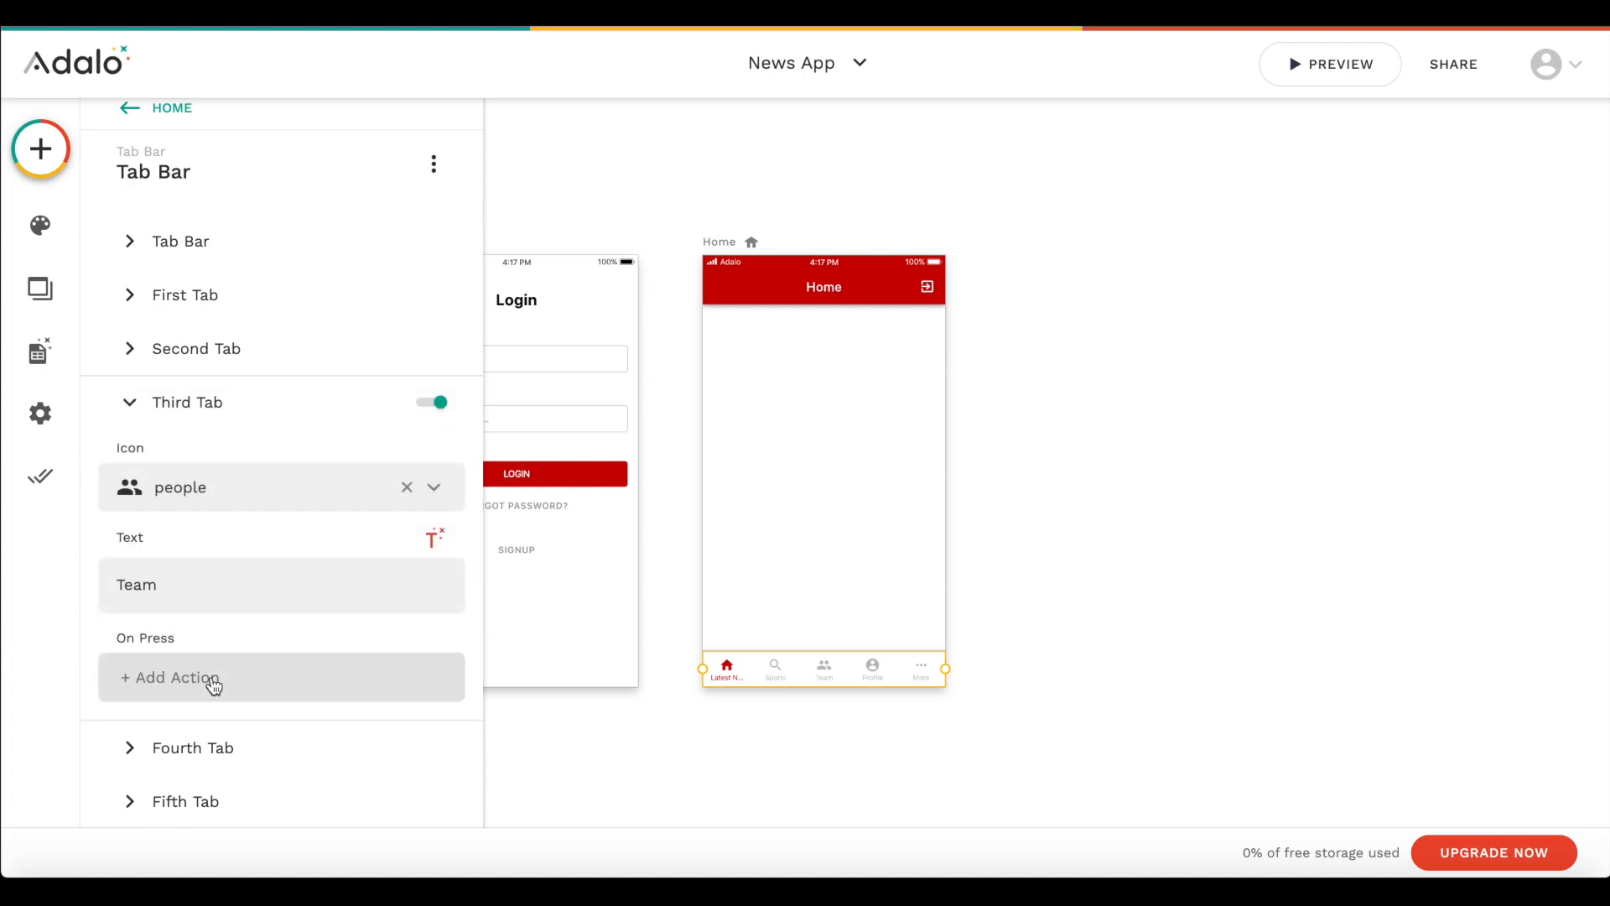
pyautogui.click(251, 487)
pyautogui.click(214, 593)
pyautogui.doubleClick(215, 585)
pyautogui.write('Finance')
# - Set the fourth tab's text to Weather and disable the fifth tab
pyautogui.click(205, 745)
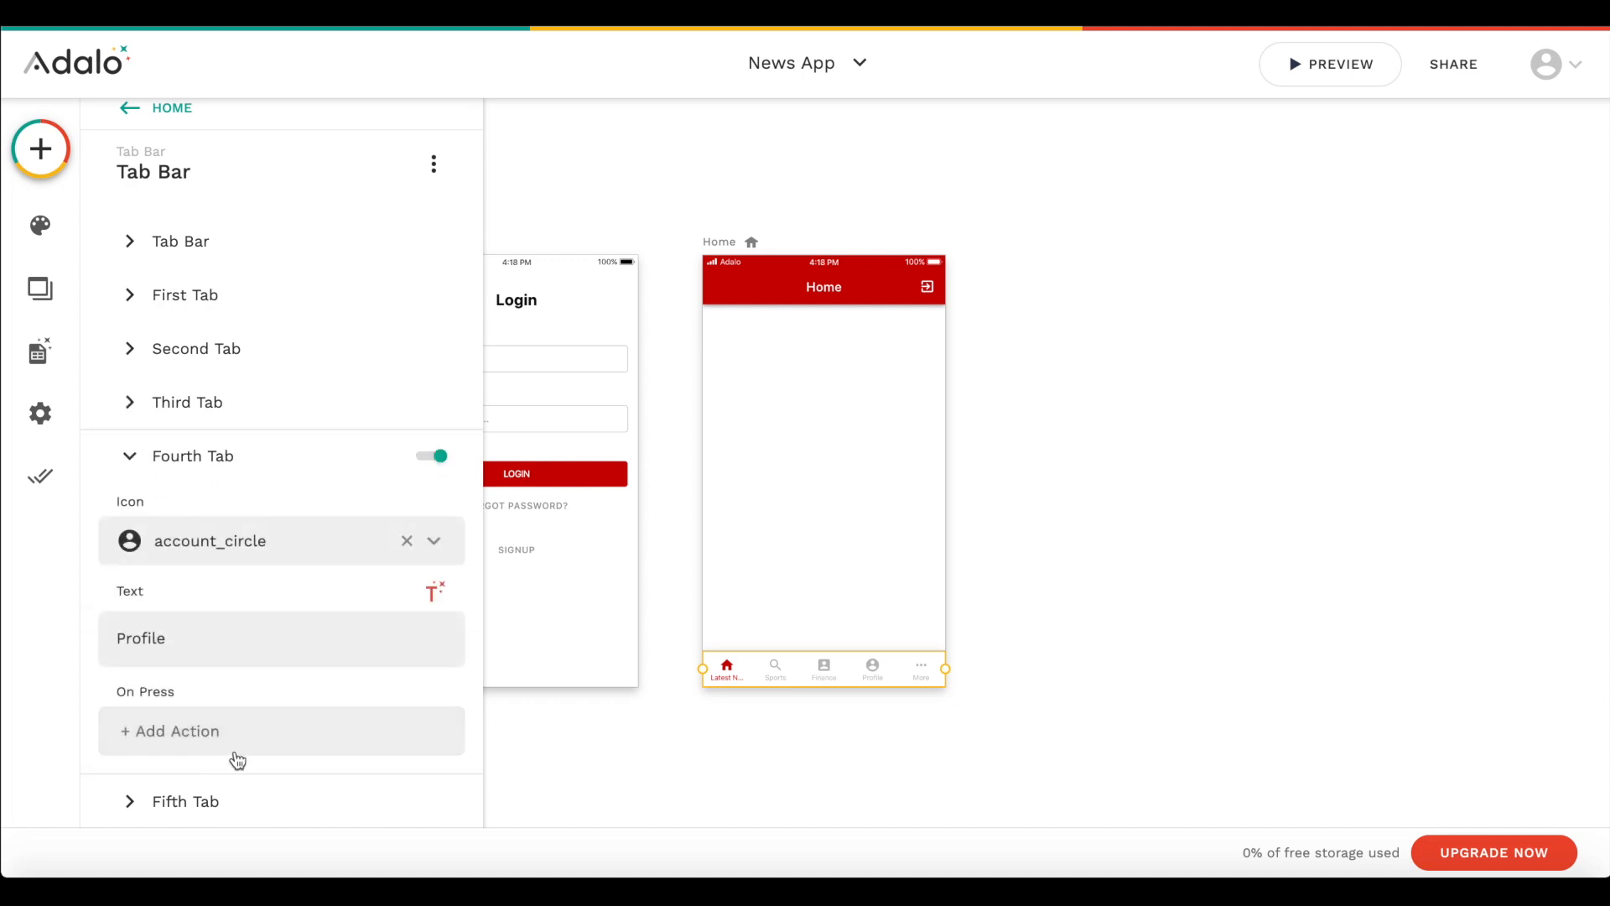
pyautogui.doubleClick(206, 643)
pyautogui.write('Weather')
pyautogui.click(291, 817)
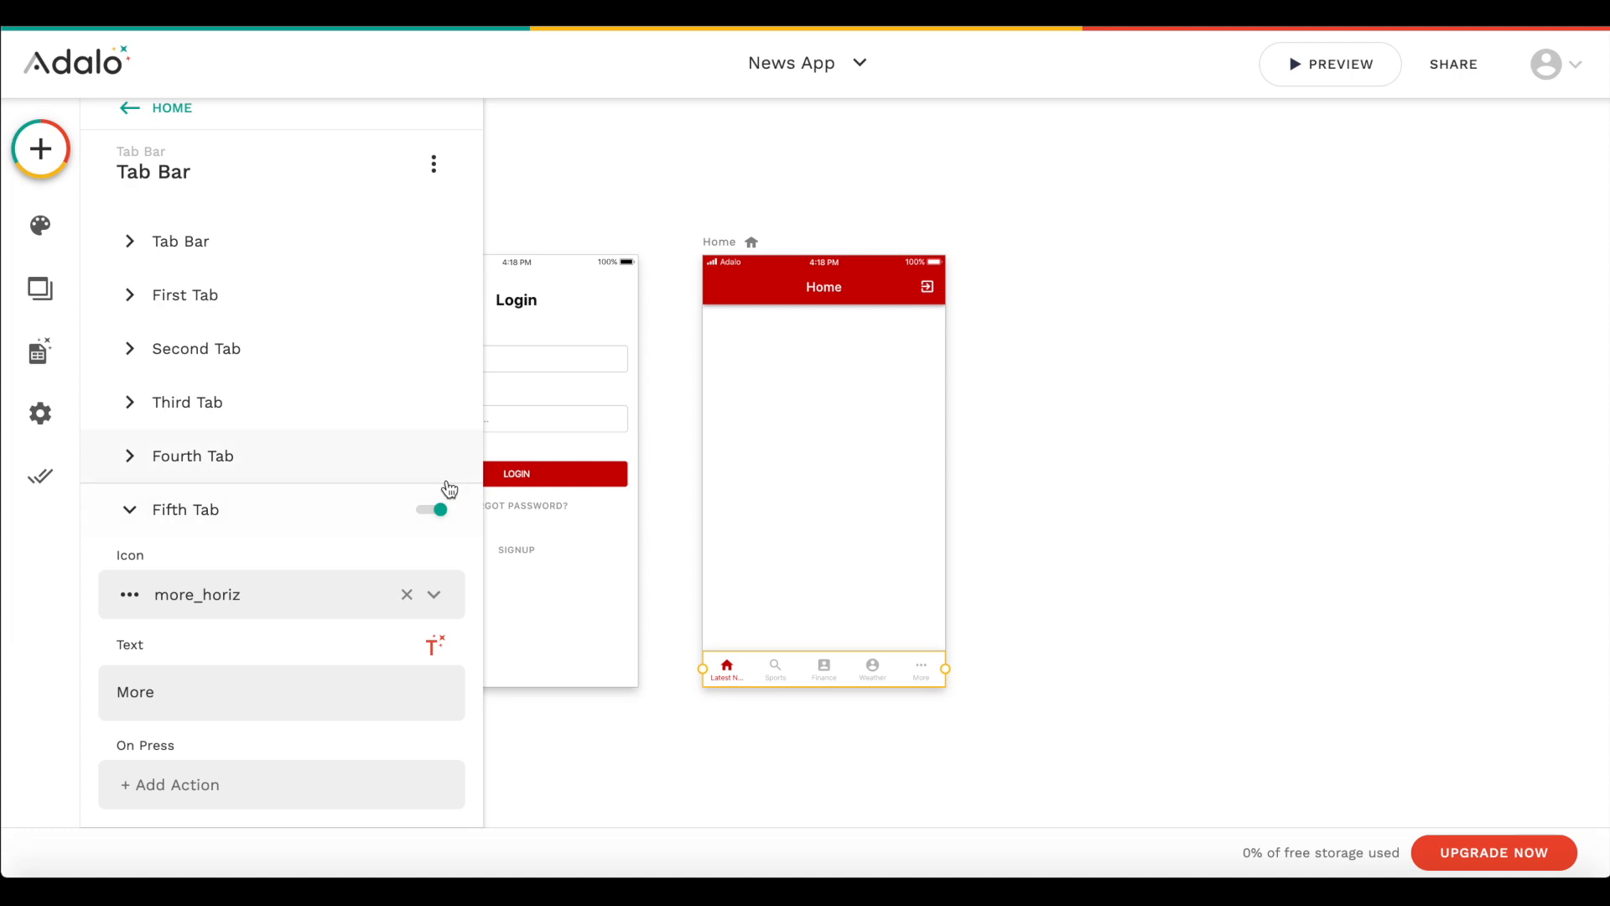
pyautogui.click(441, 513)
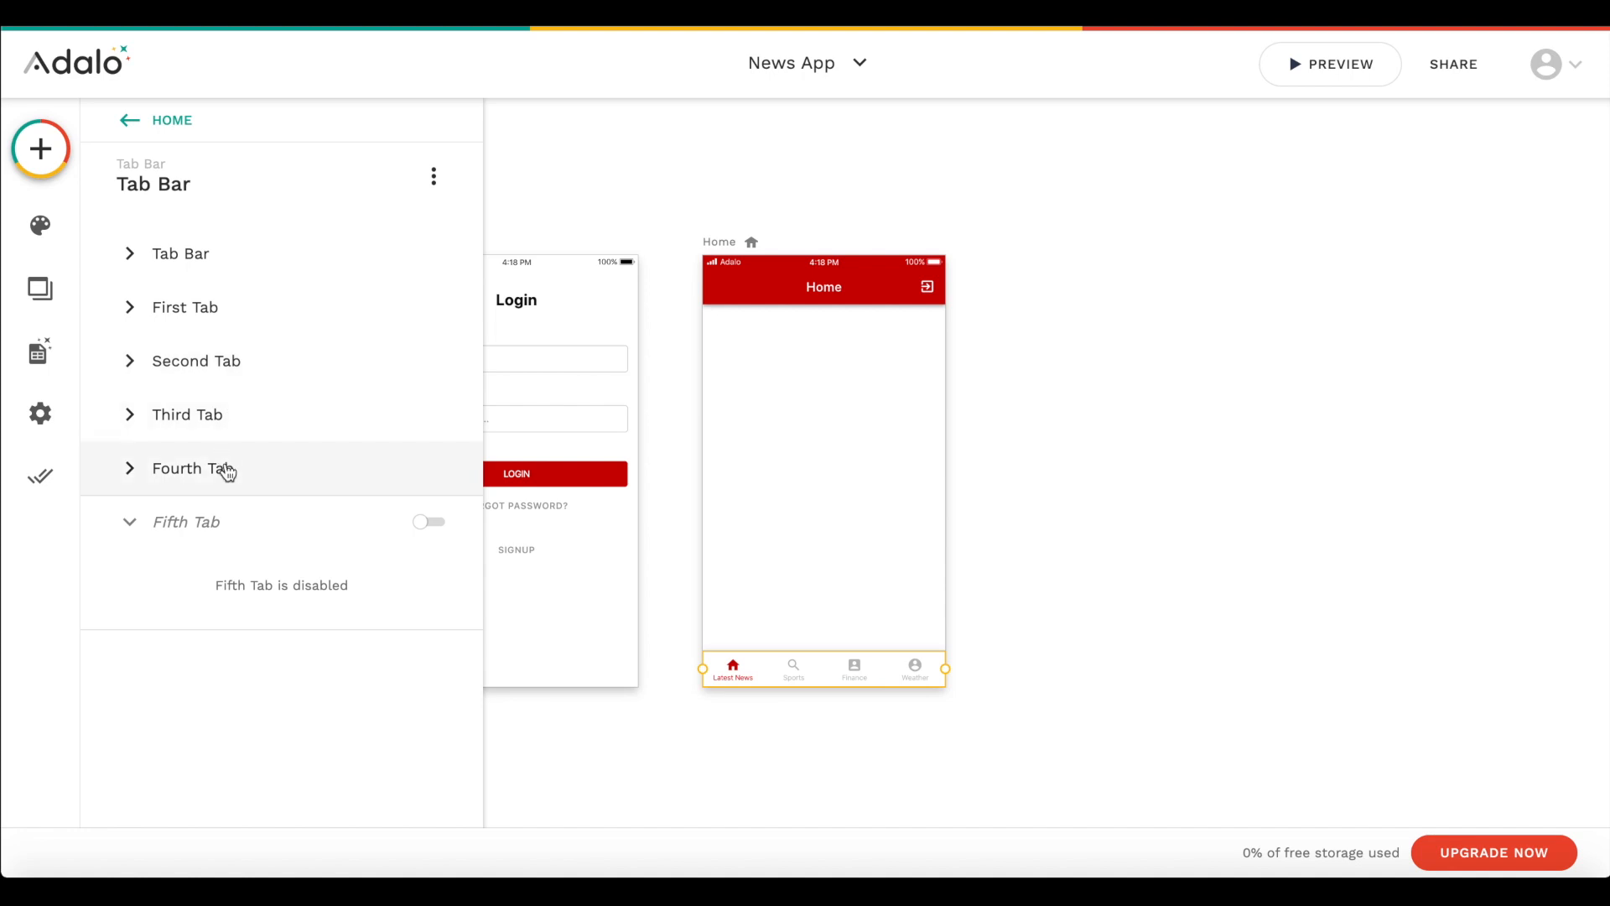
# - Change the Tab Bar's first tab icon to list
pyautogui.click(255, 267)
pyautogui.click(251, 265)
pyautogui.click(237, 308)
pyautogui.click(225, 390)
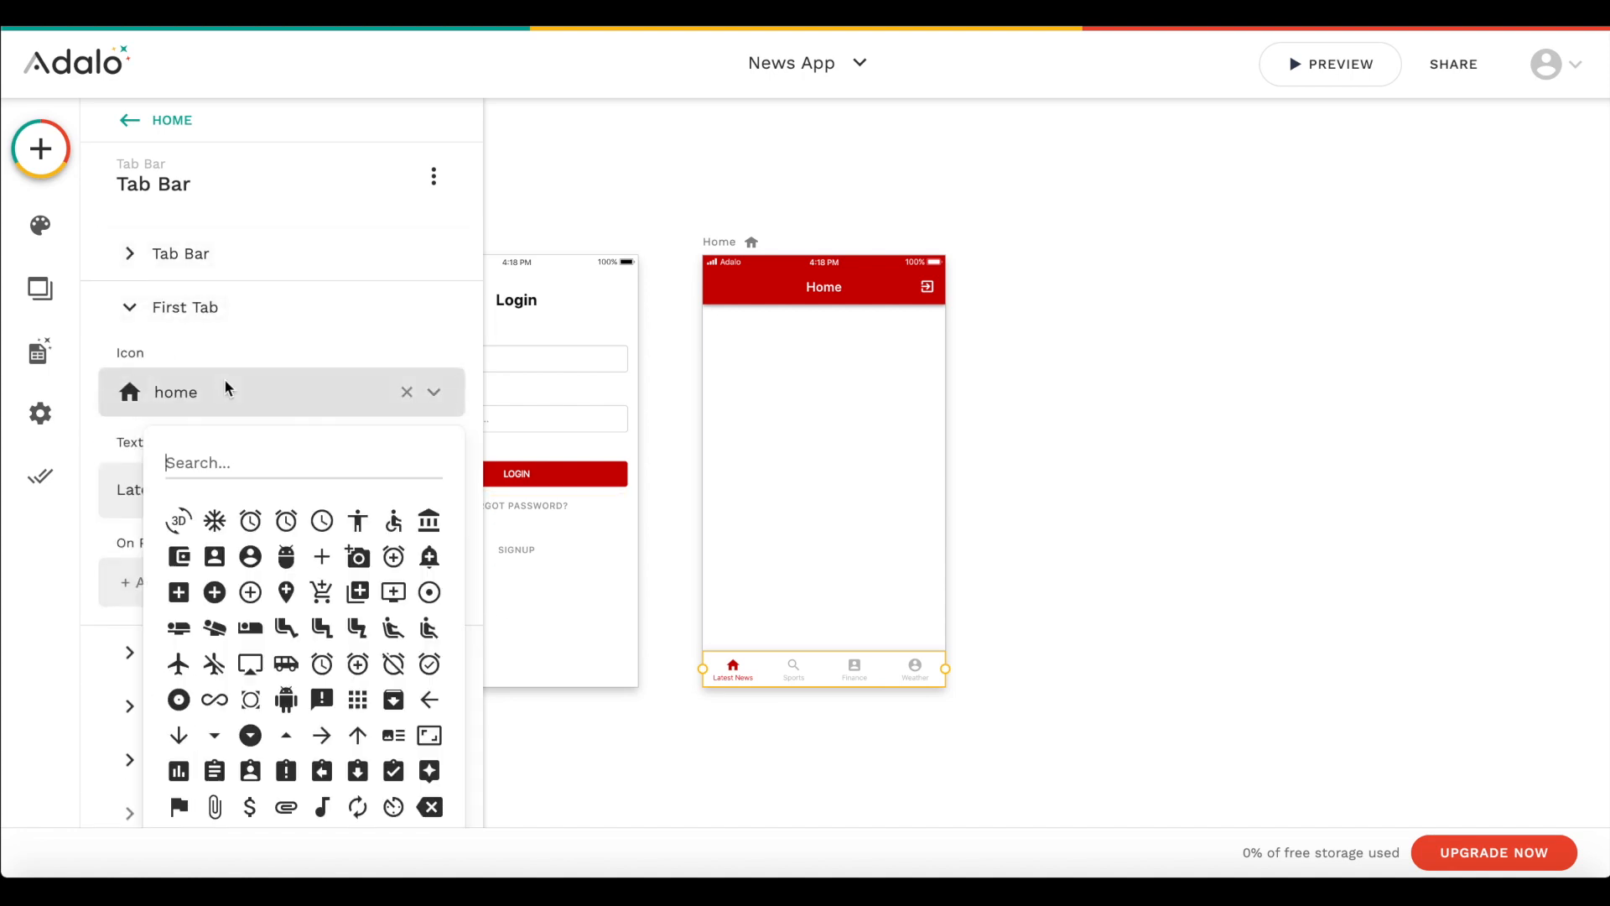
pyautogui.write('excl')
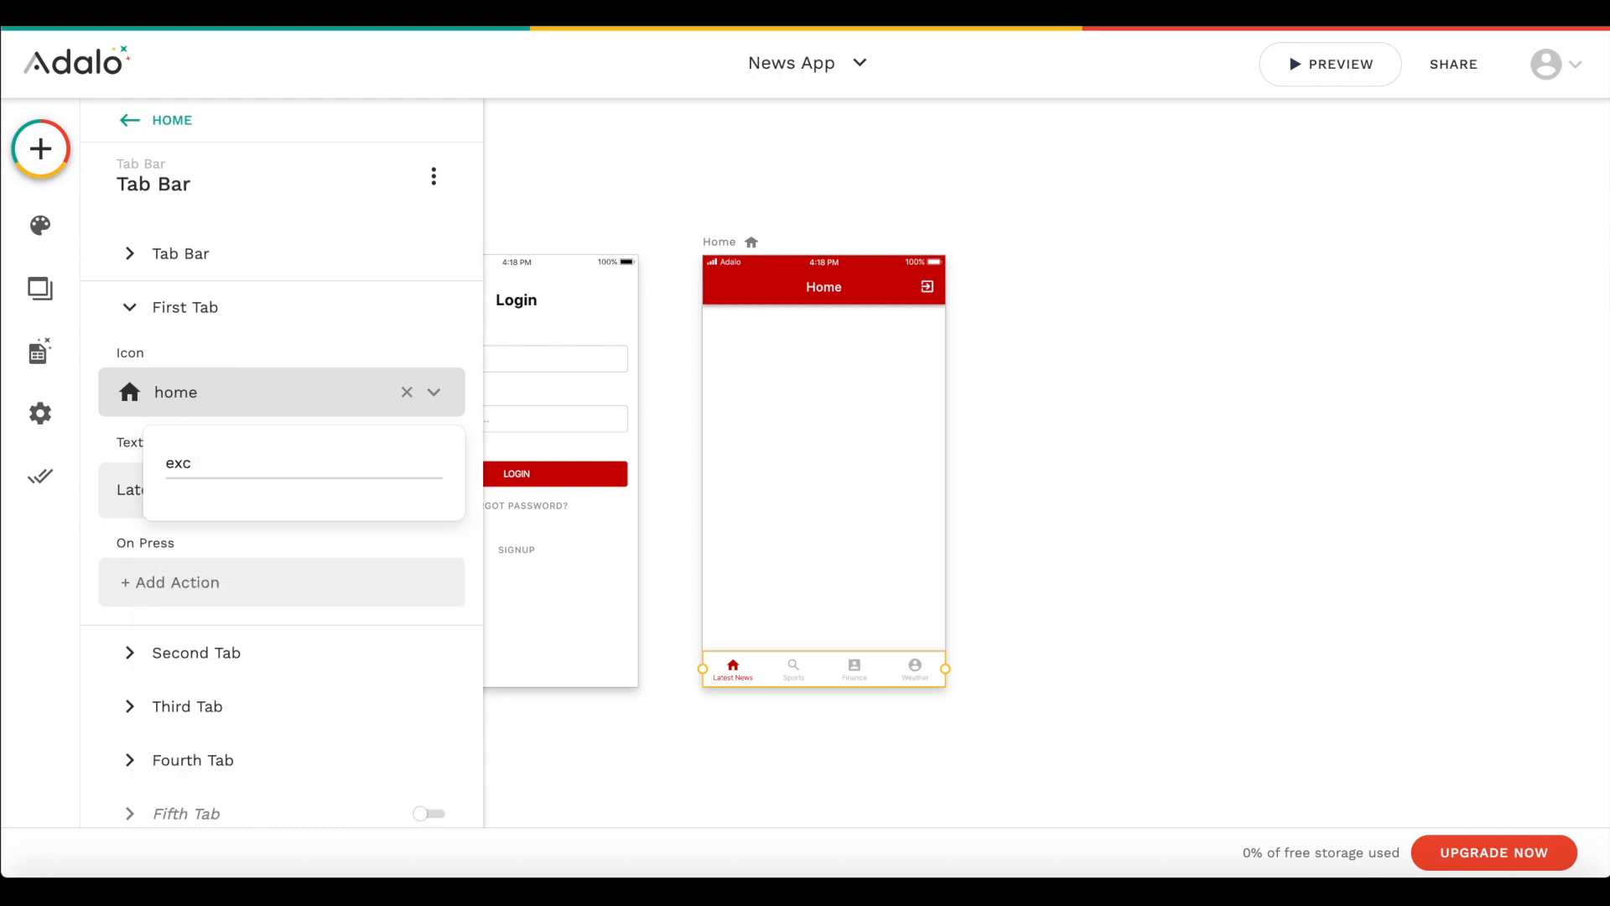
pyautogui.press('BackSpace')
pyautogui.press('BackSpace')
pyautogui.press('BackSpace')
pyautogui.write('topala')
pyautogui.press('BackSpace')
pyautogui.press('BackSpace')
pyautogui.press('BackSpace')
pyautogui.press('BackSpace')
pyautogui.press('BackSpace')
pyautogui.press('BackSpace')
pyautogui.write('latest')
pyautogui.hotkey('ctrl', 'a')
pyautogui.press('BackSpace')
pyautogui.write('list')
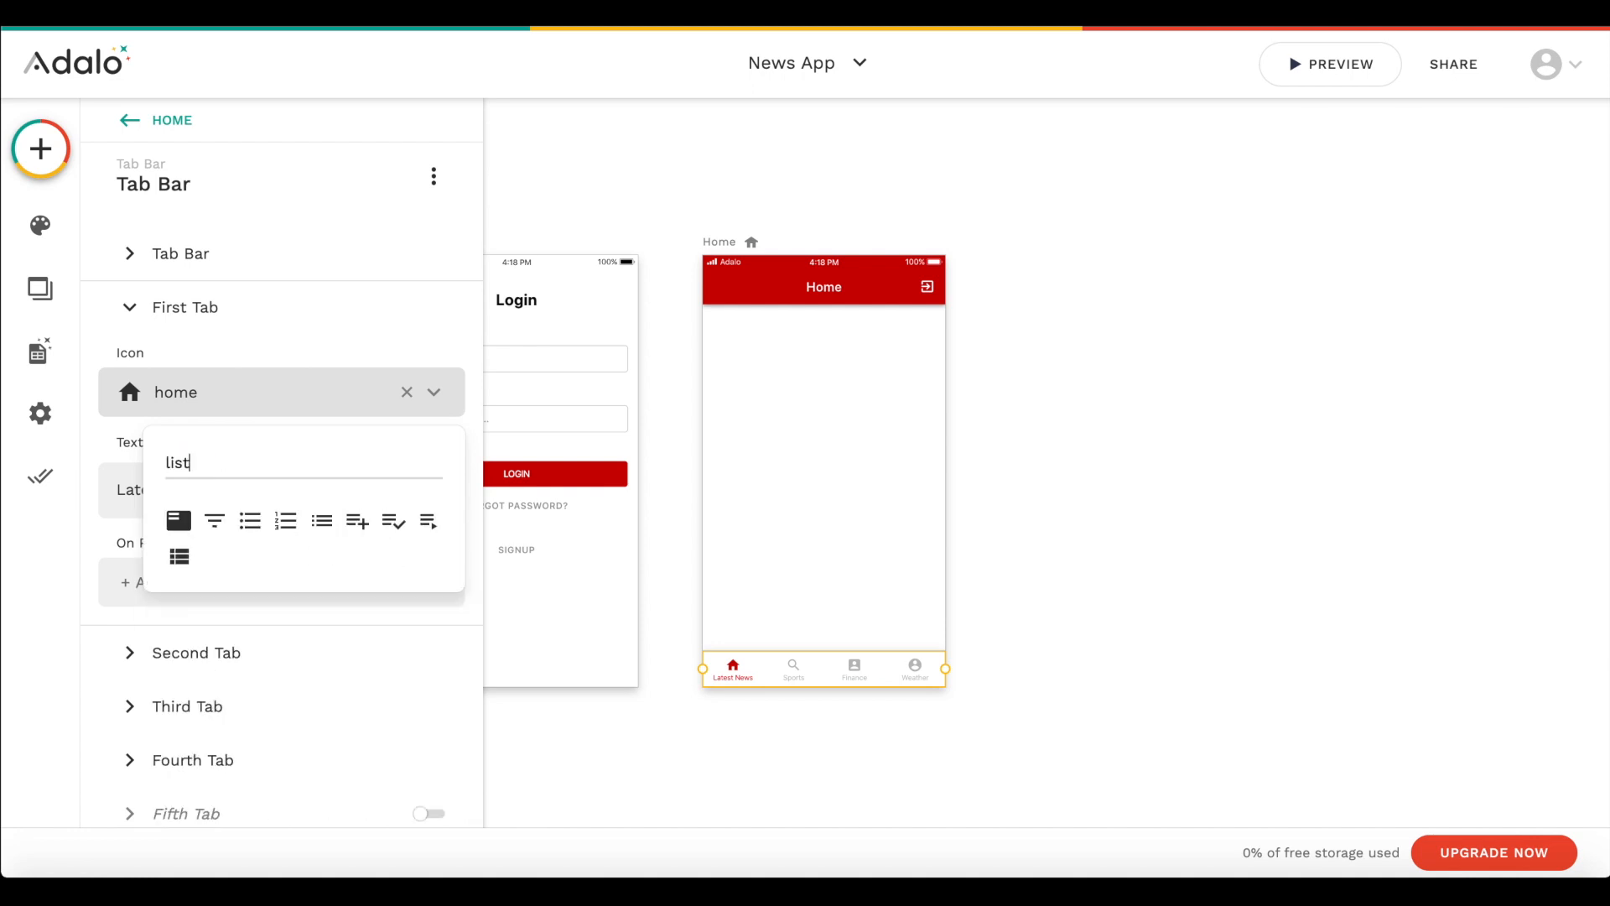
pyautogui.click(321, 530)
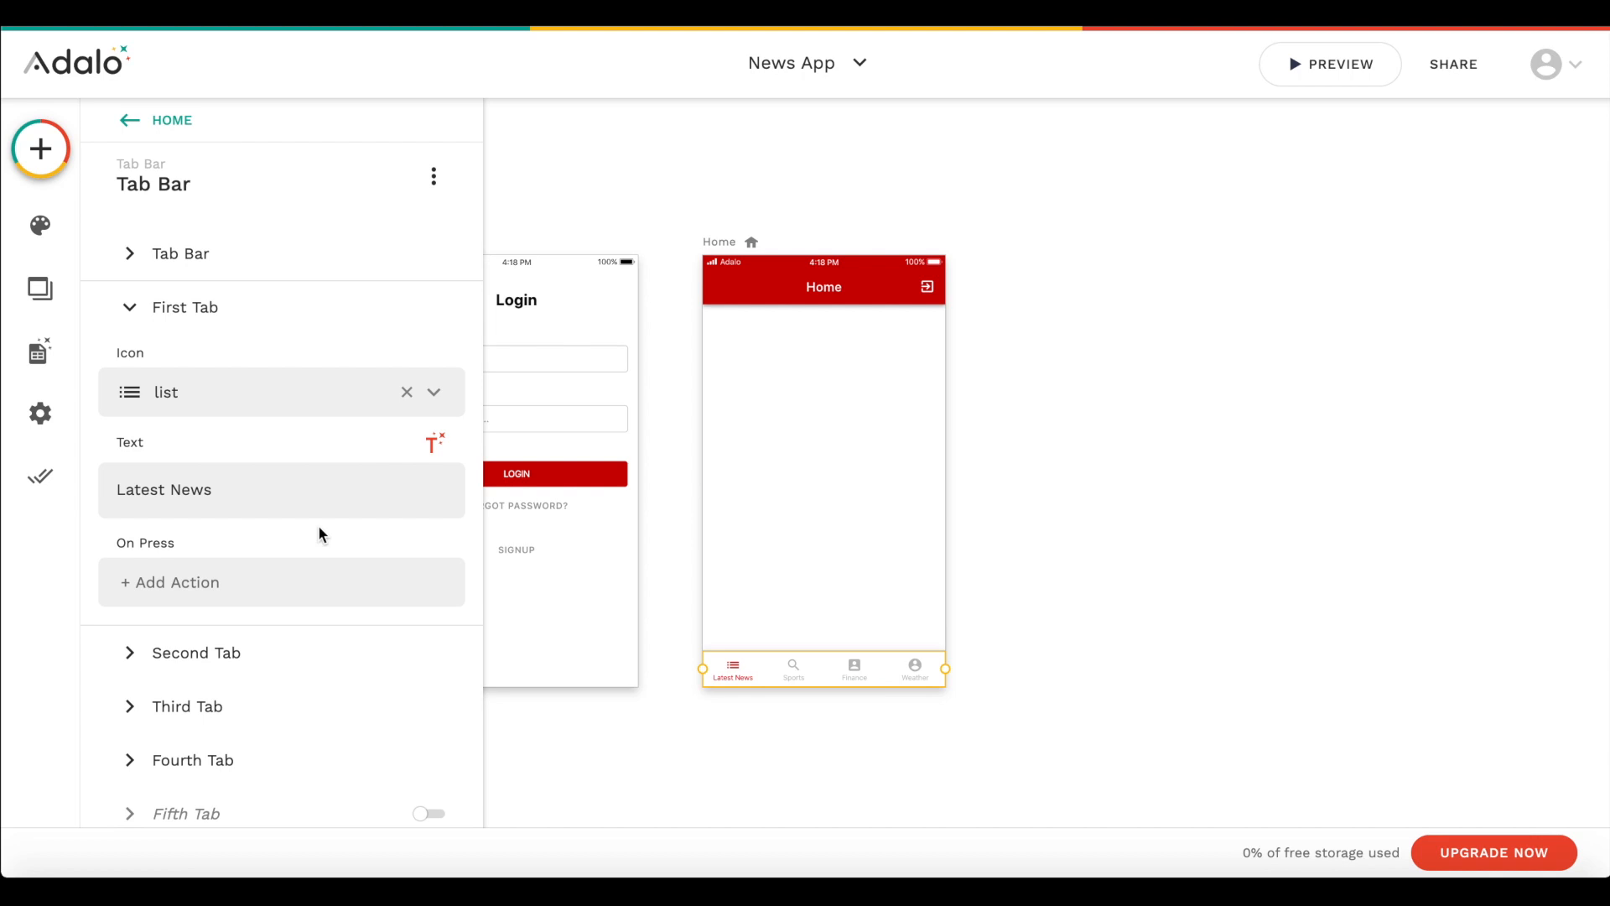
# - Change the Tab Bar's second tab icon to fitness_center
pyautogui.click(261, 663)
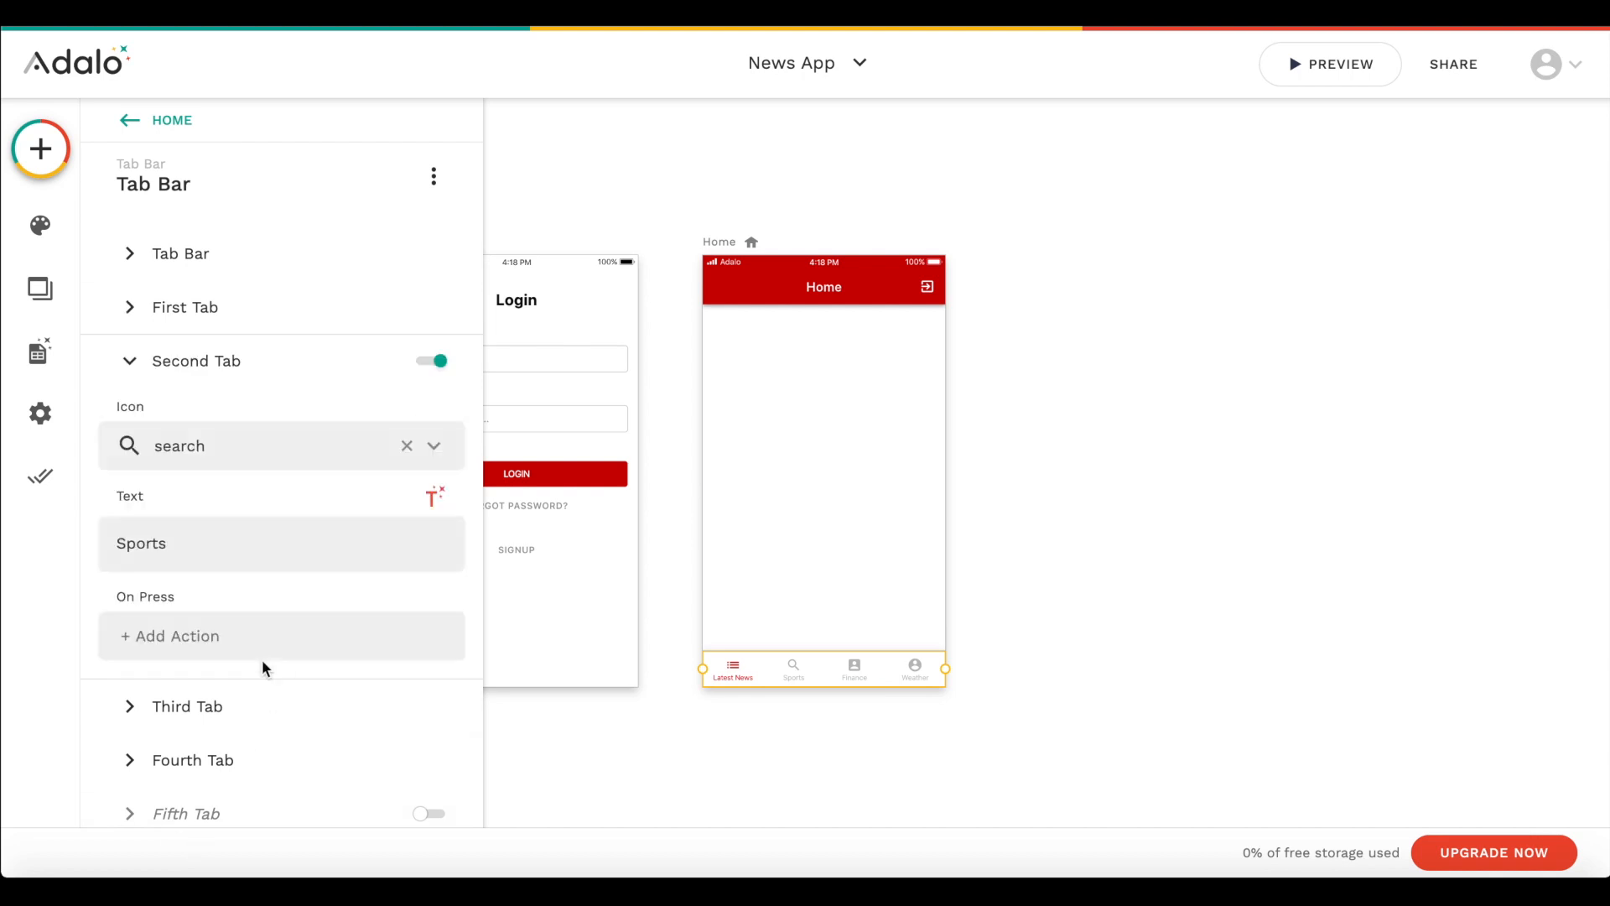
pyautogui.doubleClick(206, 541)
pyautogui.click(228, 450)
pyautogui.write('sport')
pyautogui.hotkey('ctrl', 'a')
pyautogui.write('ball')
pyautogui.hotkey('ctrl', 'a')
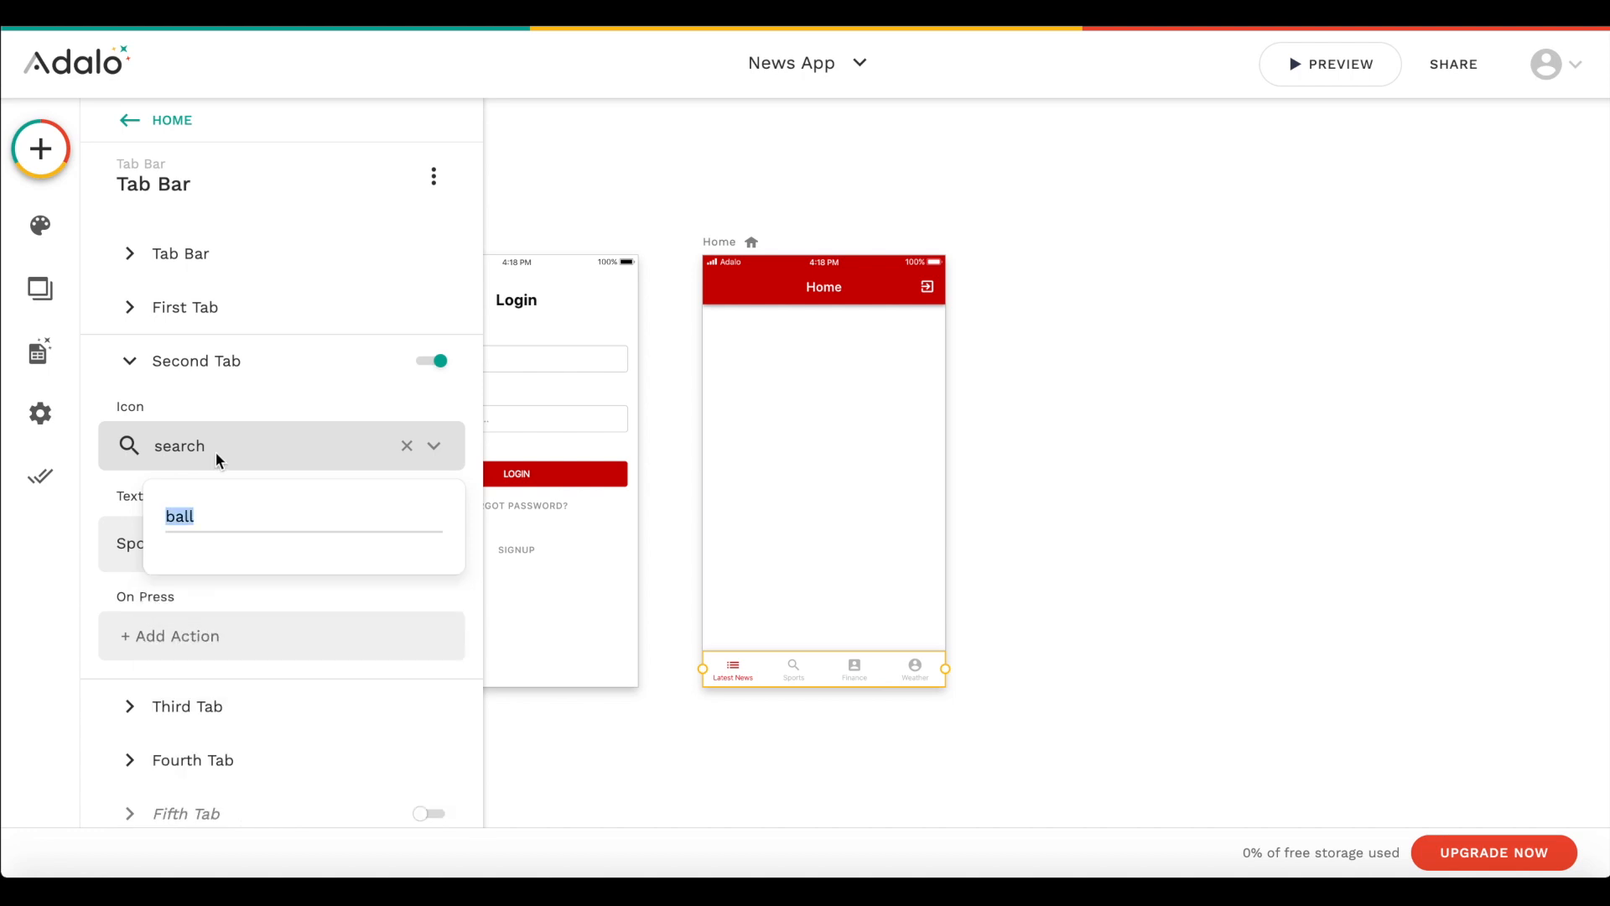
pyautogui.write('fitne')
pyautogui.click(166, 572)
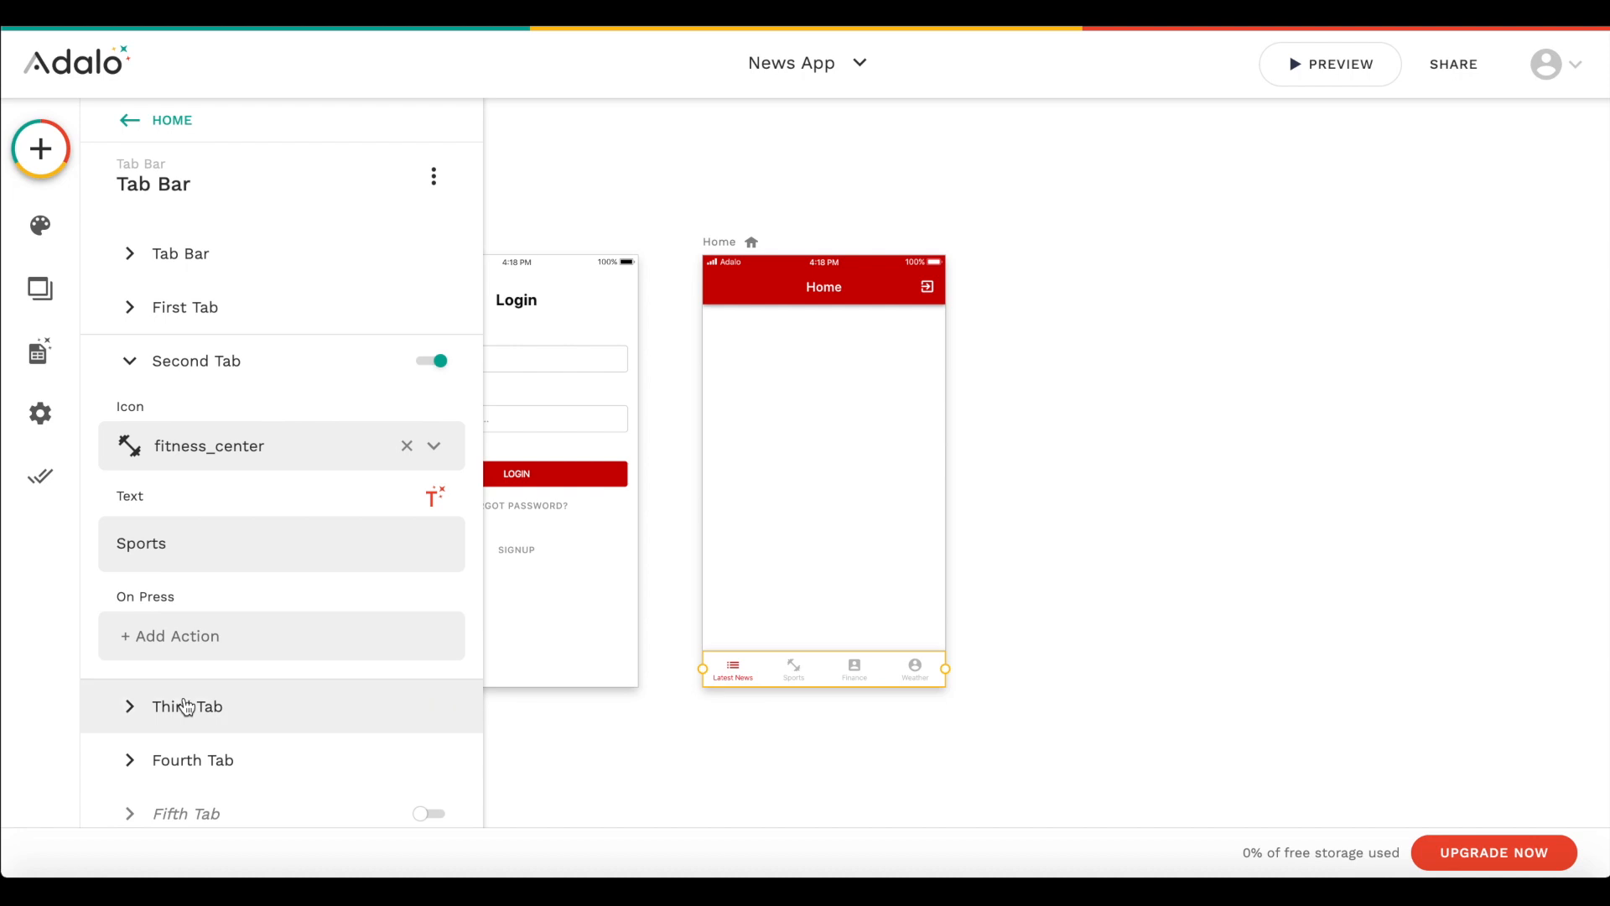
# - Change the Tab Bar's third tab icon to a dollar sign, found by searching the icons for money
pyautogui.click(187, 706)
pyautogui.click(200, 493)
pyautogui.write('doll')
pyautogui.doubleClick(193, 566)
pyautogui.write('money')
pyautogui.click(178, 627)
# - Change the Tab Bar's fourth tab icon to wb_sunny
pyautogui.click(193, 782)
pyautogui.click(205, 555)
pyautogui.write('weat')
pyautogui.doubleClick(188, 623)
pyautogui.write('sun')
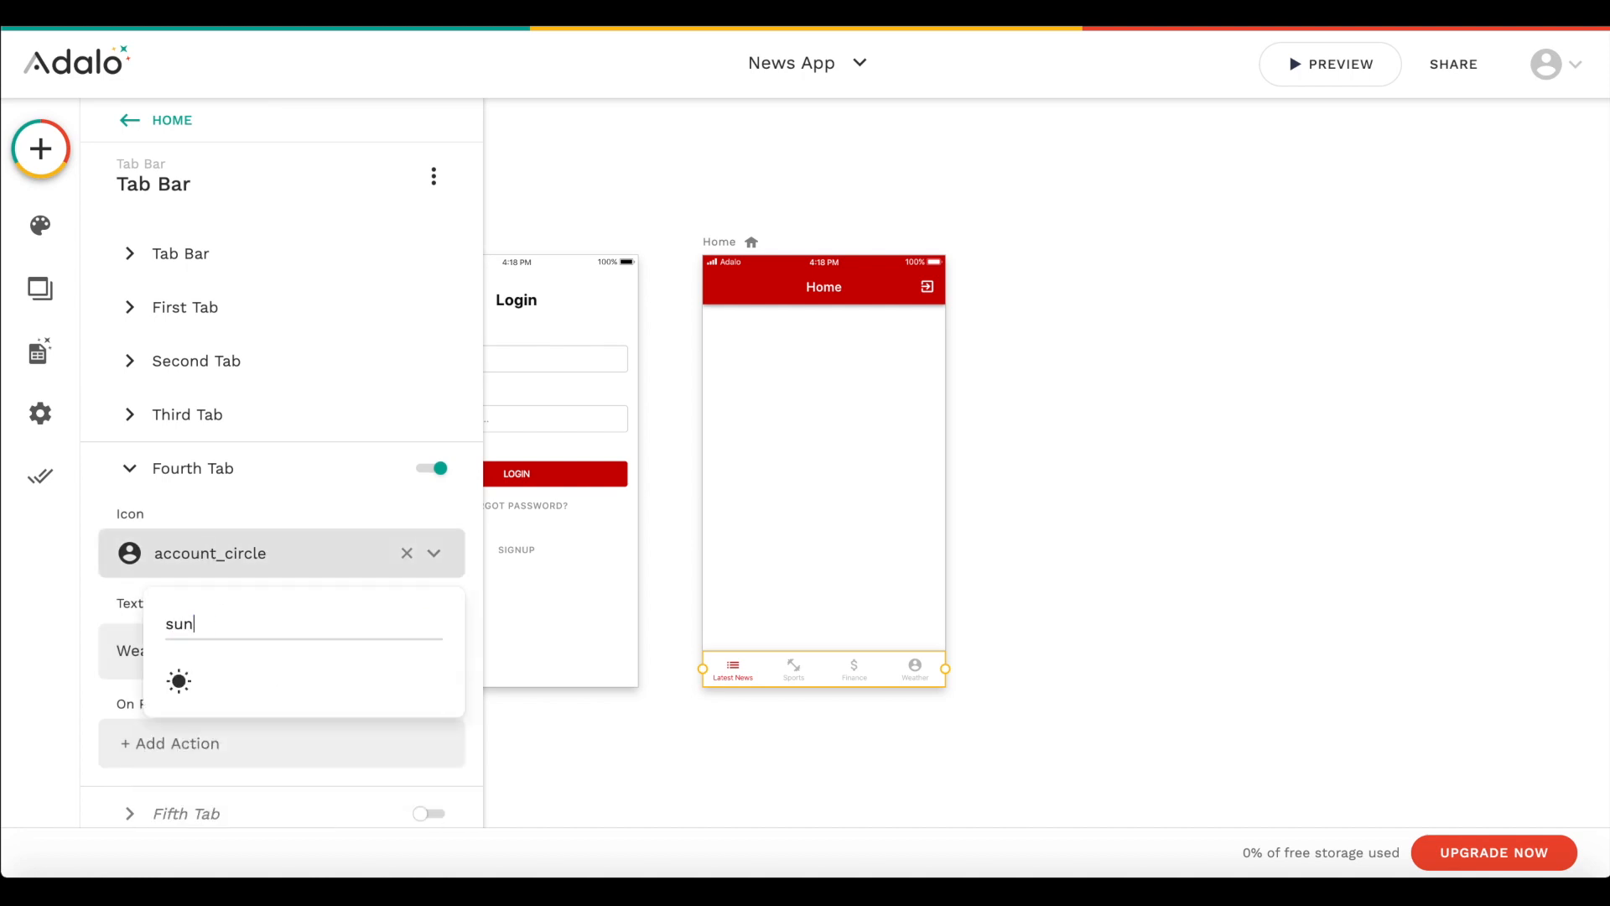
pyautogui.write('n')
pyautogui.click(178, 684)
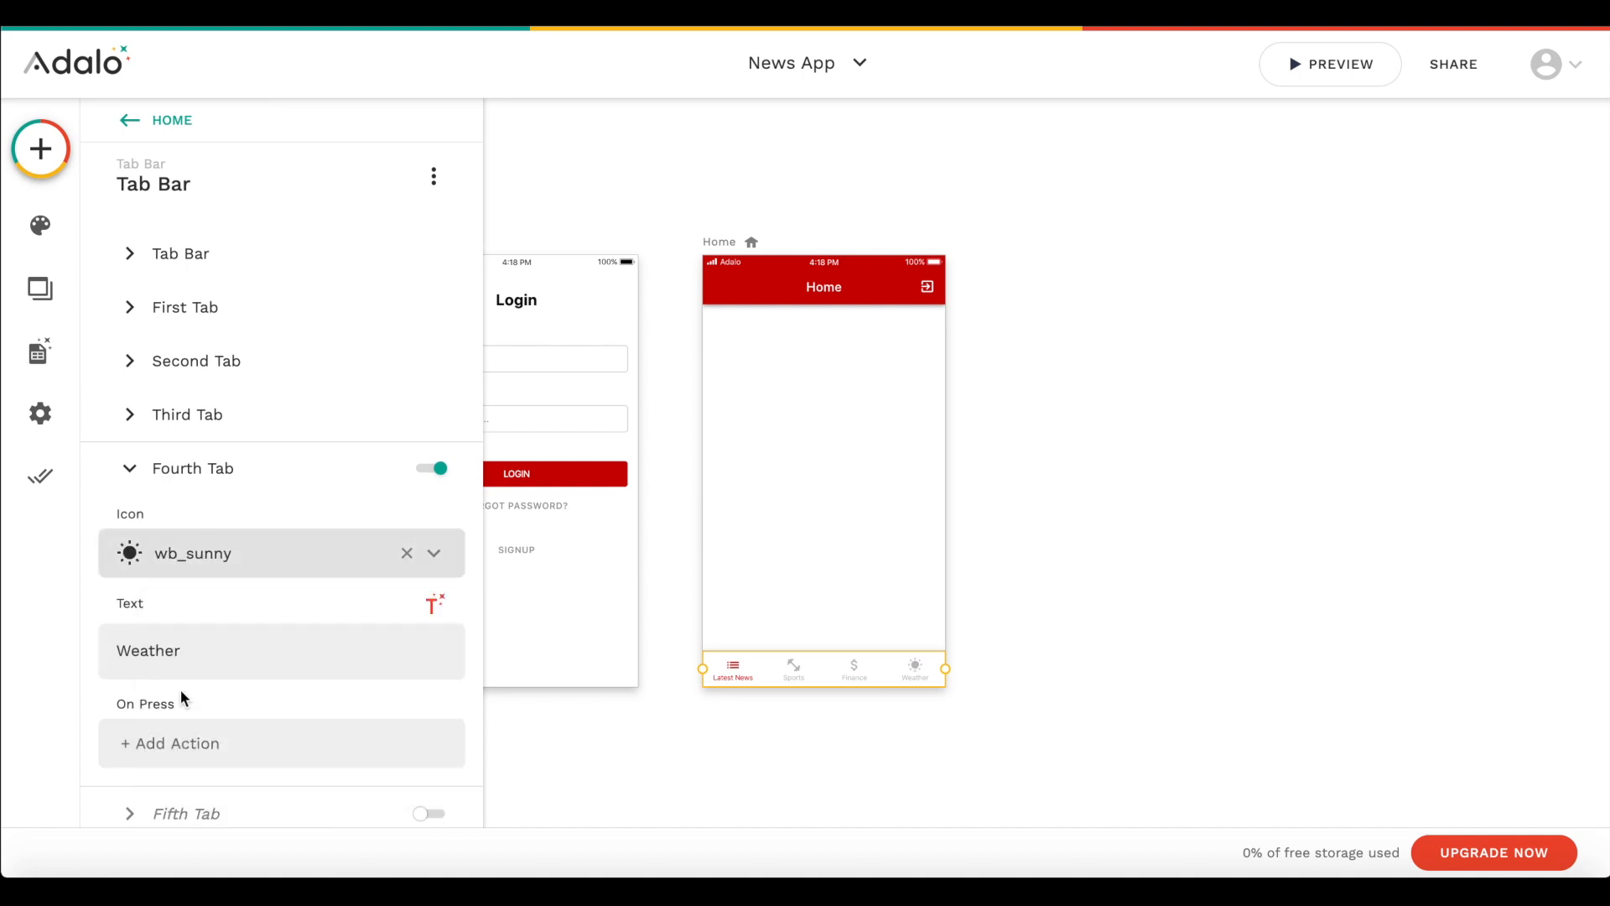
pyautogui.click(1071, 568)
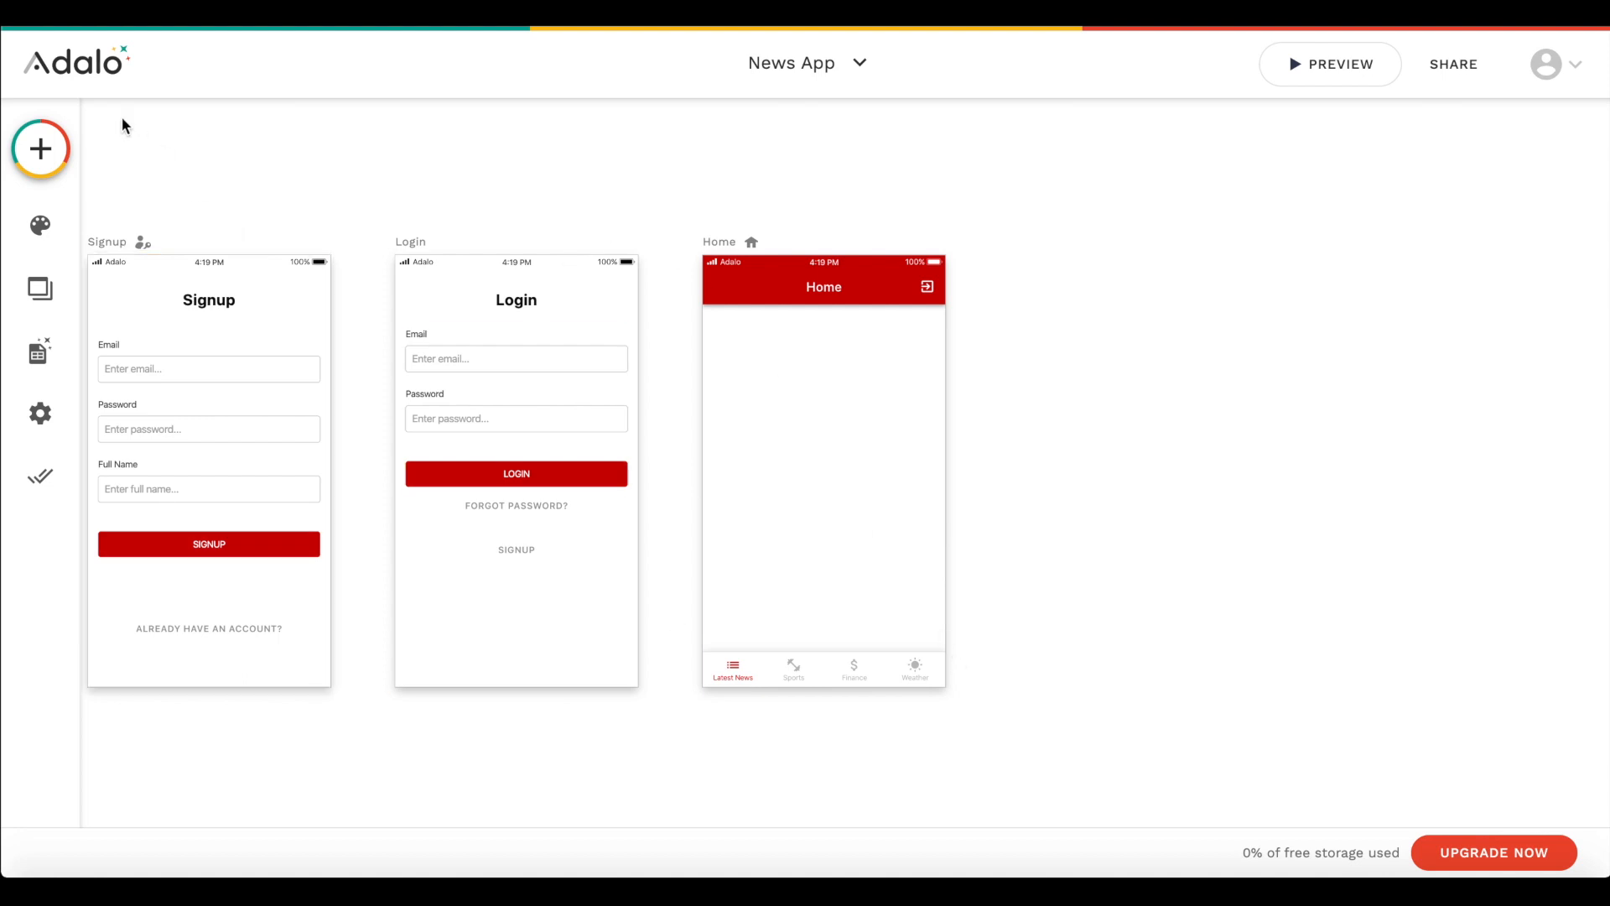
# - Add a Custom List to the Home screen between the app bar and the tab bar
pyautogui.click(33, 143)
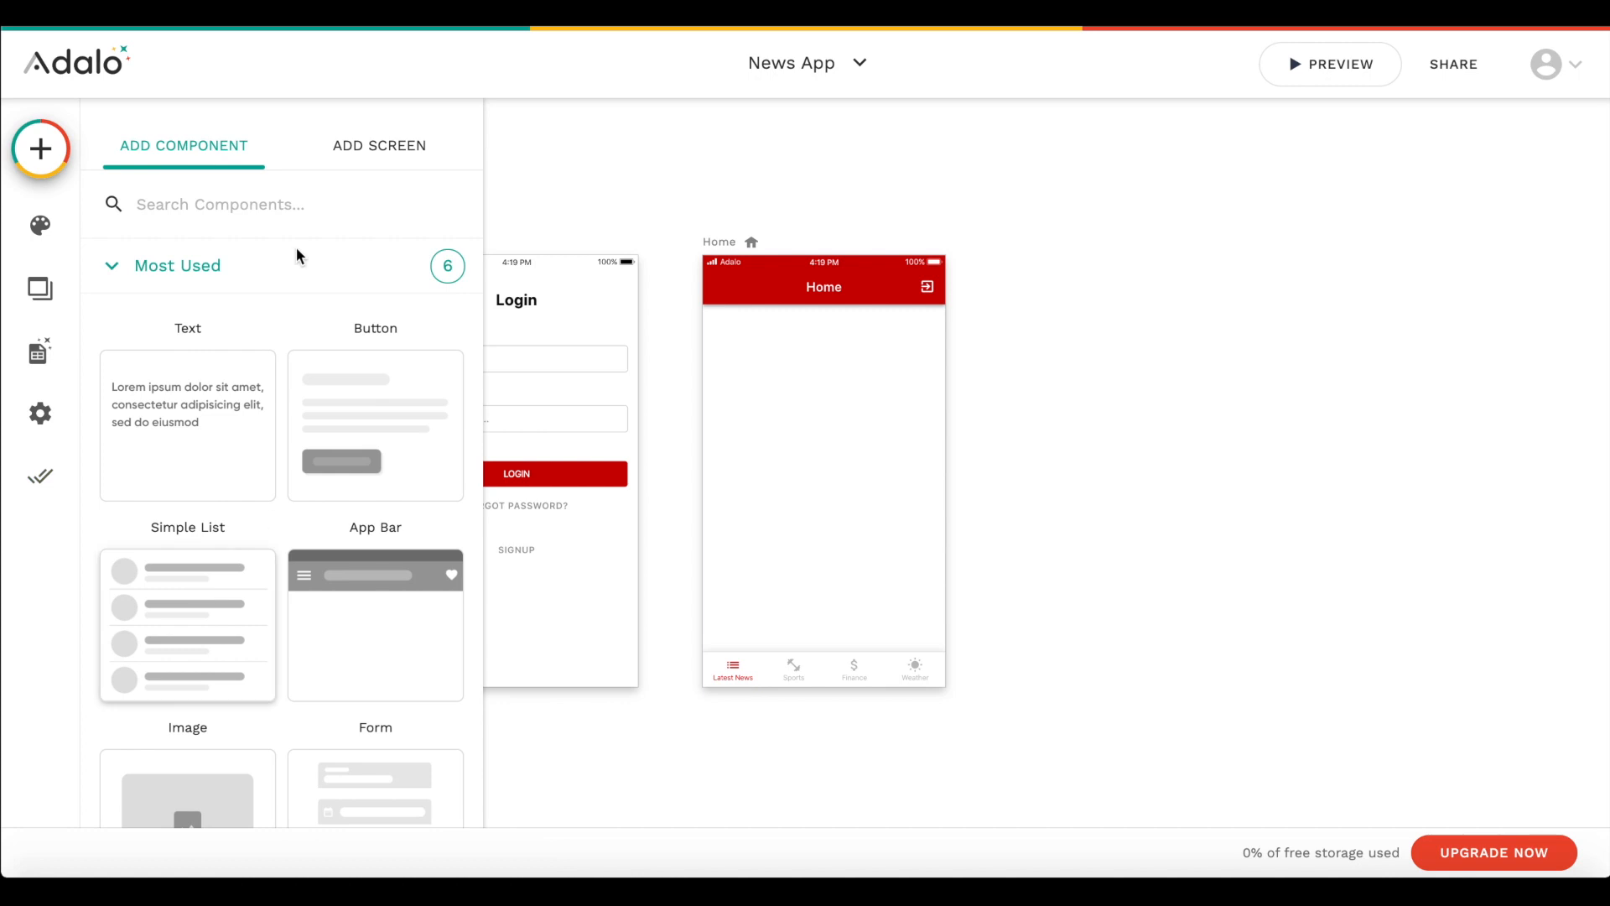
pyautogui.click(262, 273)
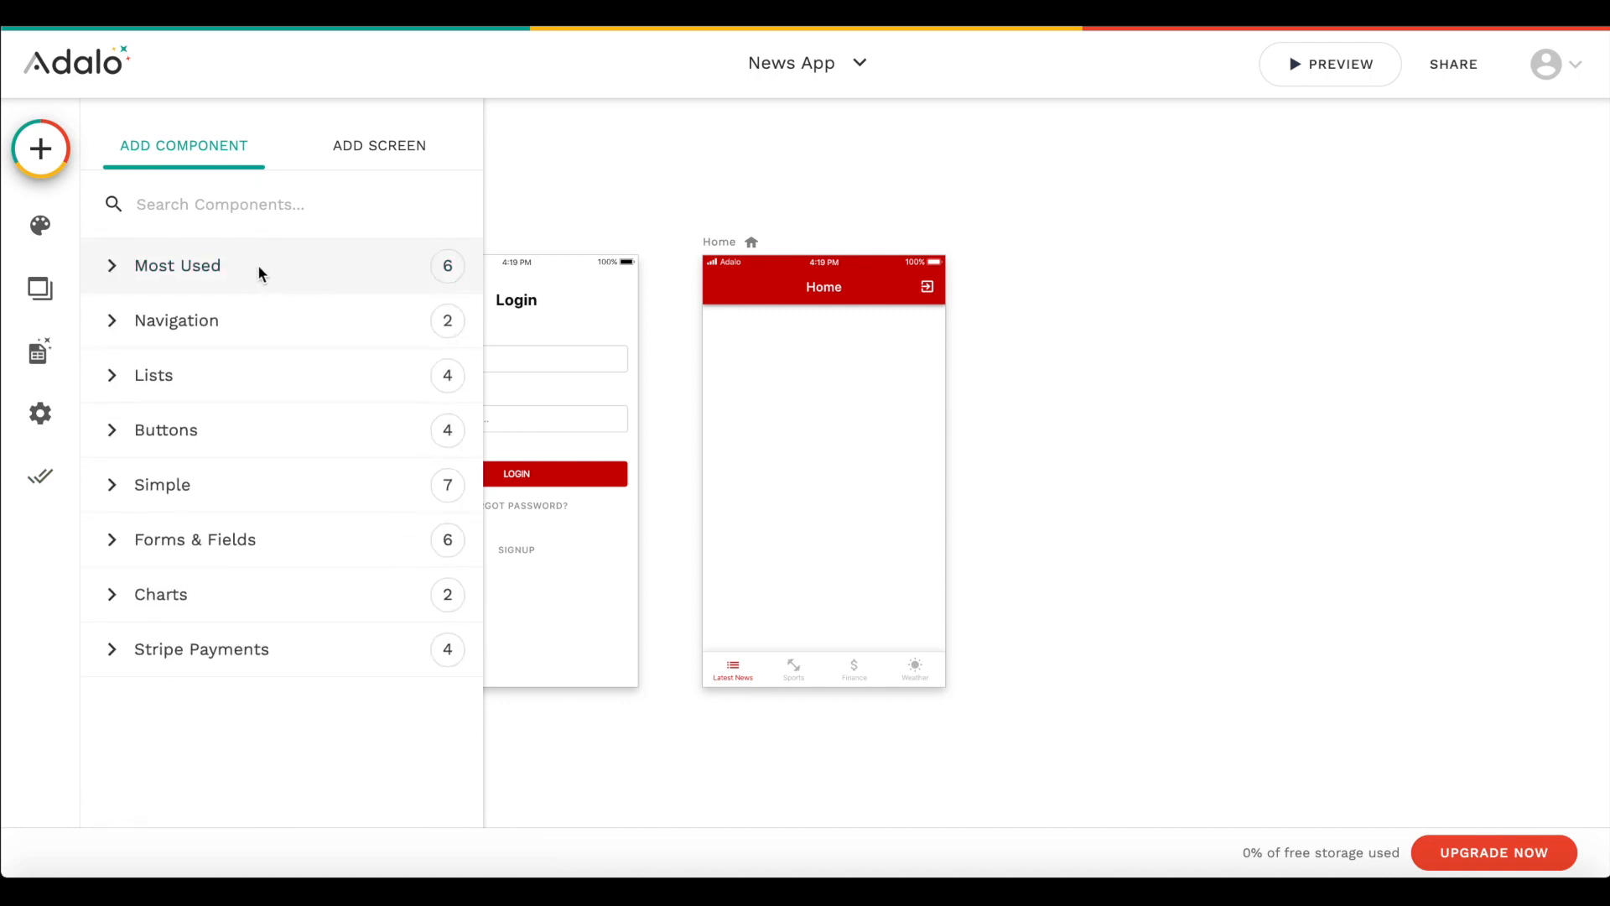
pyautogui.click(213, 375)
pyautogui.scroll(-2, 169, 752)
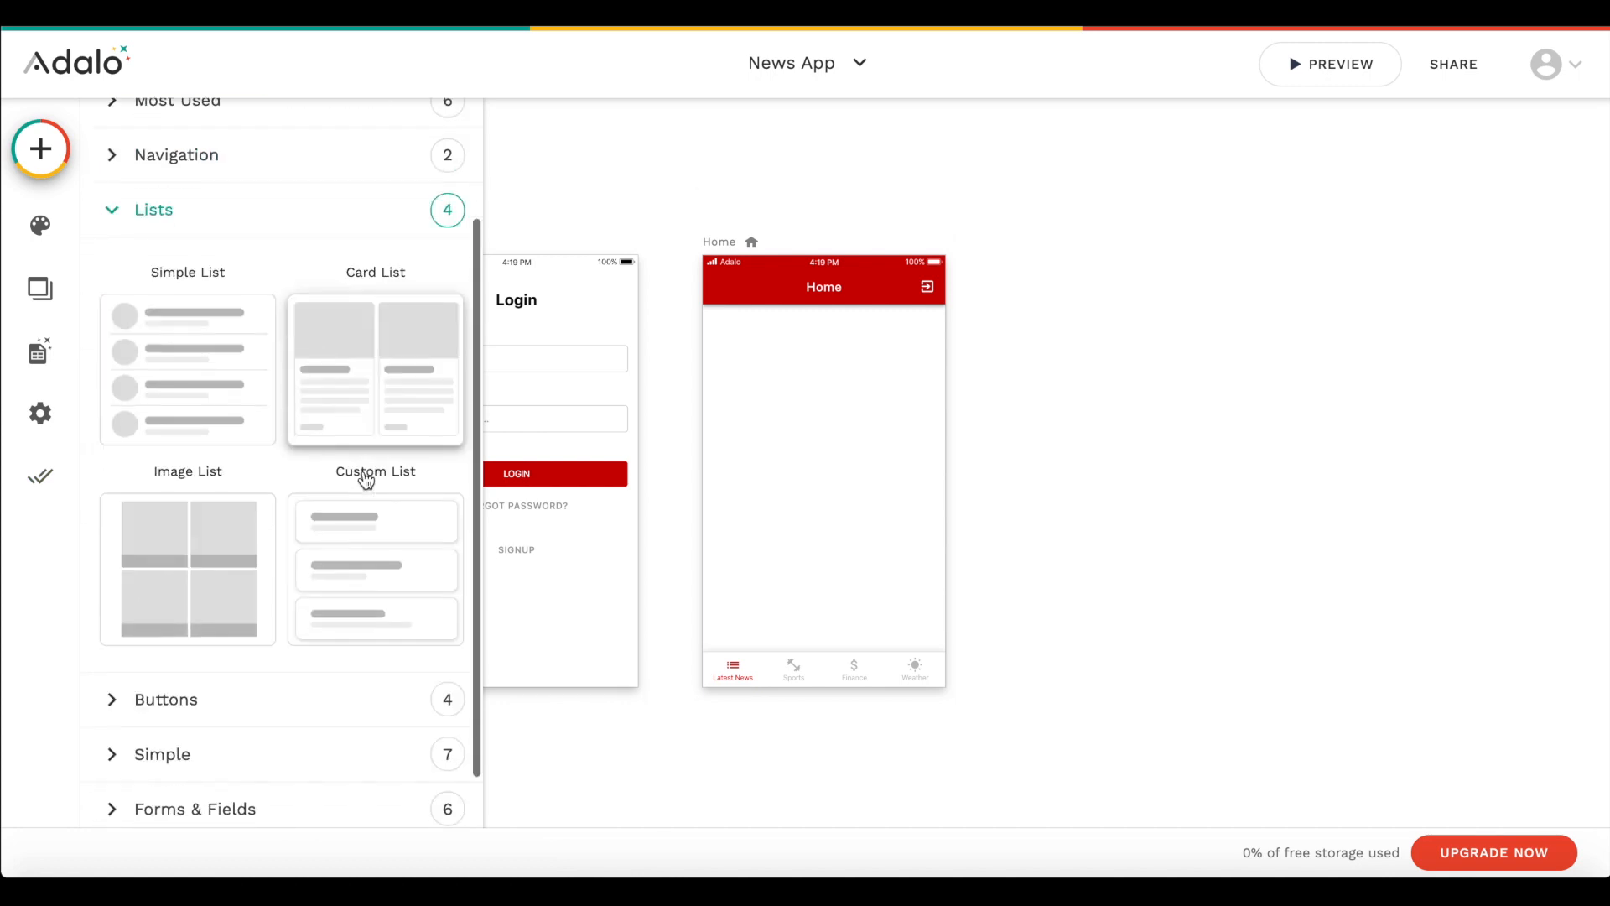
pyautogui.moveTo(388, 594); pyautogui.dragTo(823, 430)
pyautogui.click(851, 581)
pyautogui.click(858, 437)
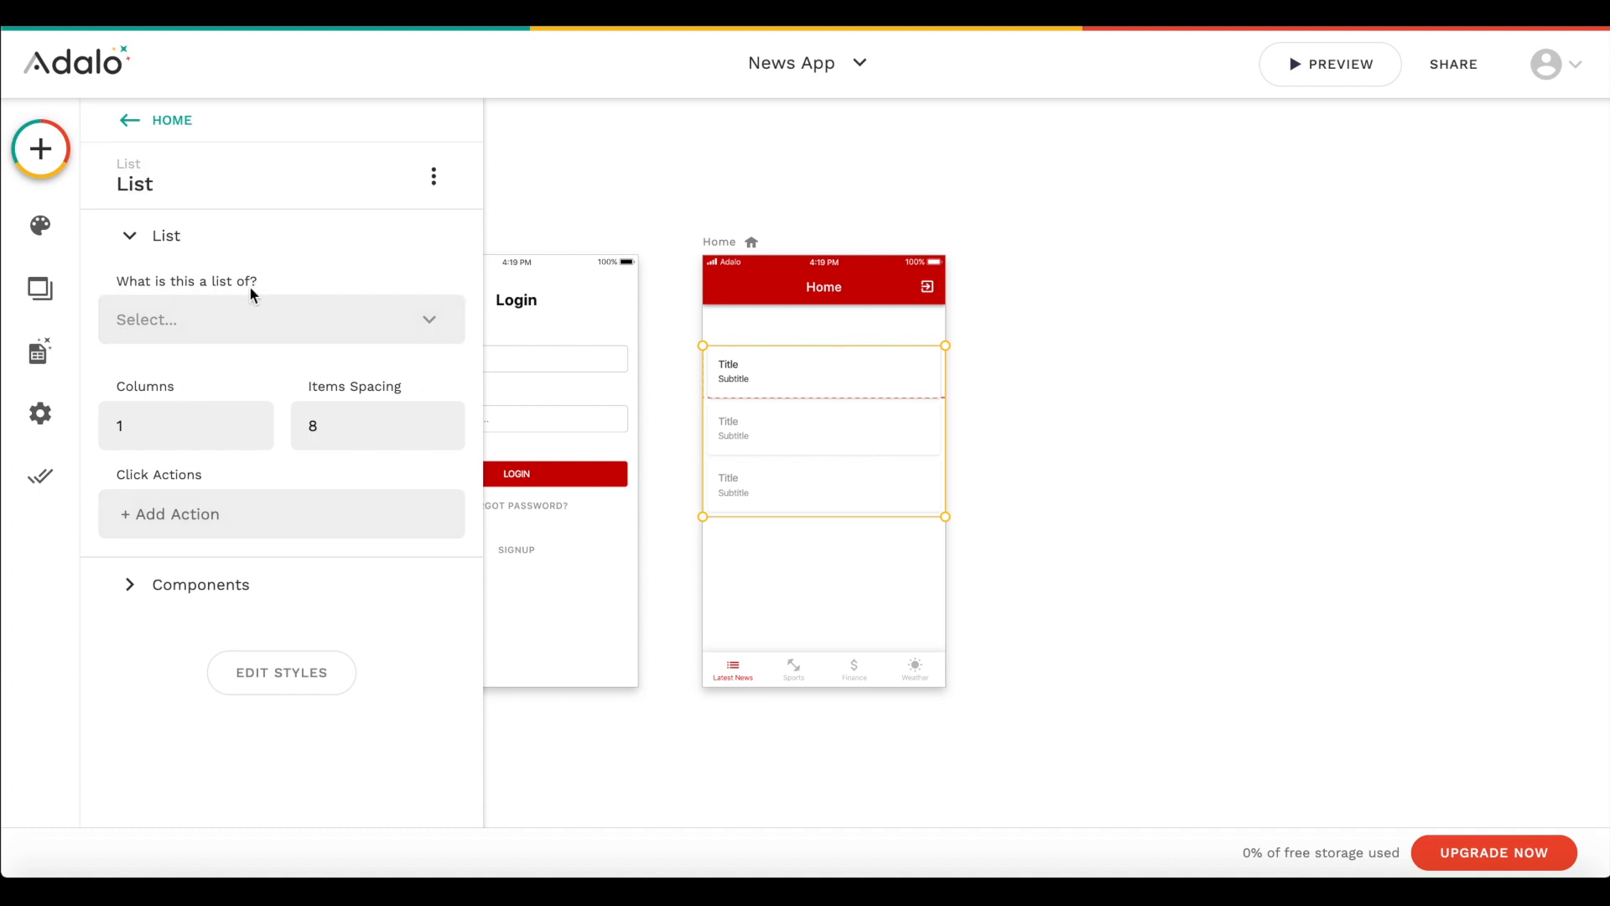
# - Make the list show the News Article collection, sorted by Created Date - Newest to Oldest
pyautogui.click(199, 318)
pyautogui.click(242, 411)
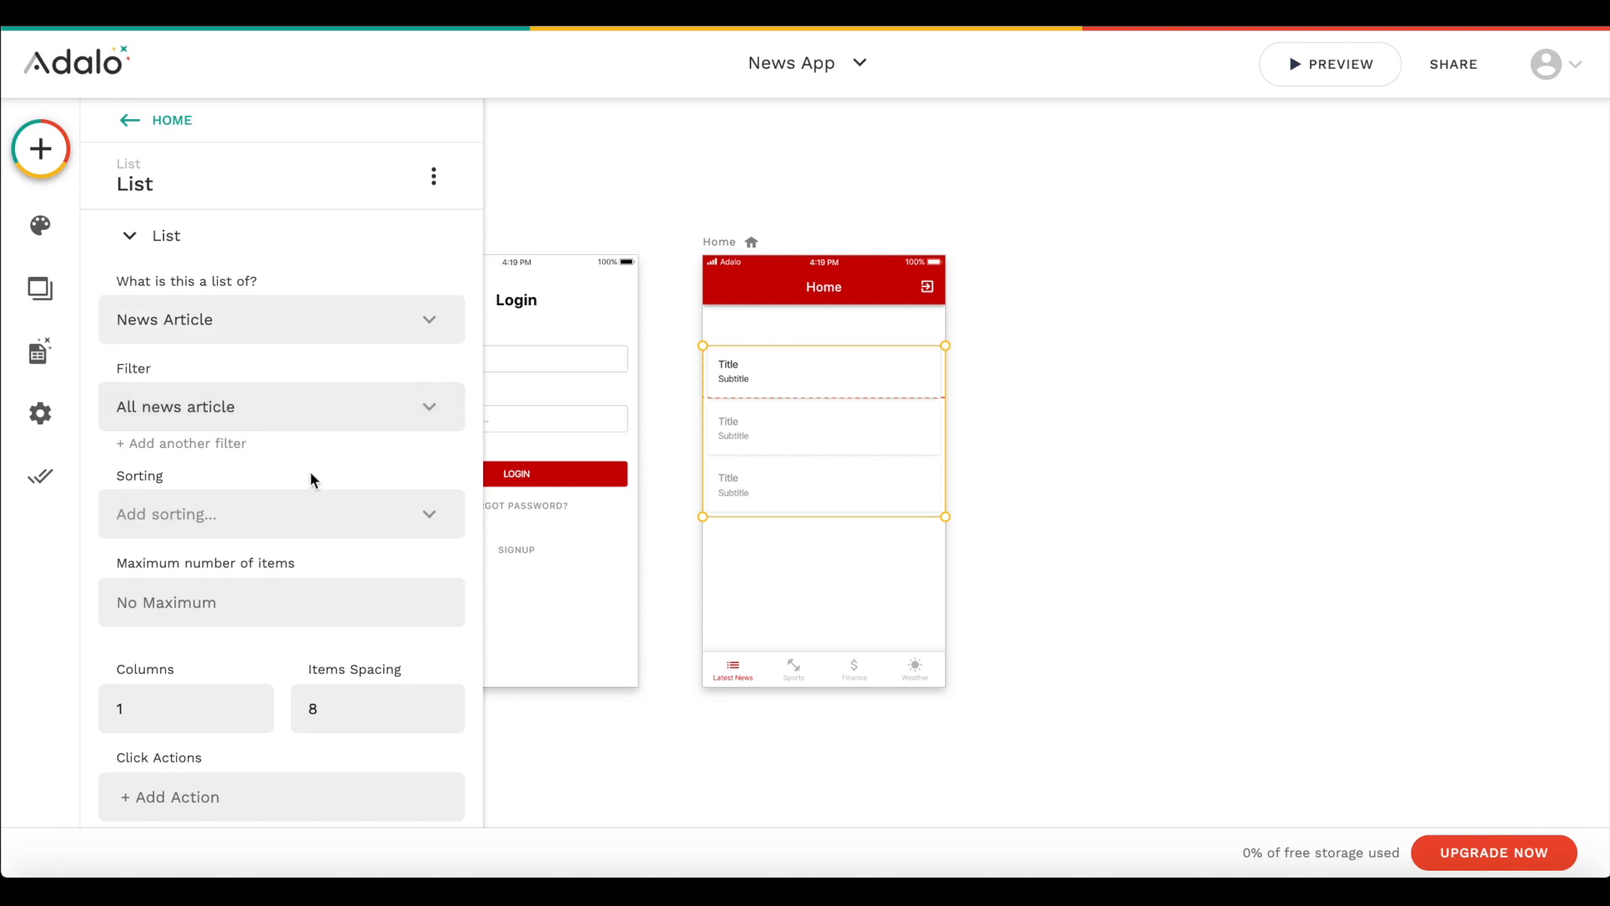
pyautogui.click(282, 506)
pyautogui.scroll(-2, 273, 363)
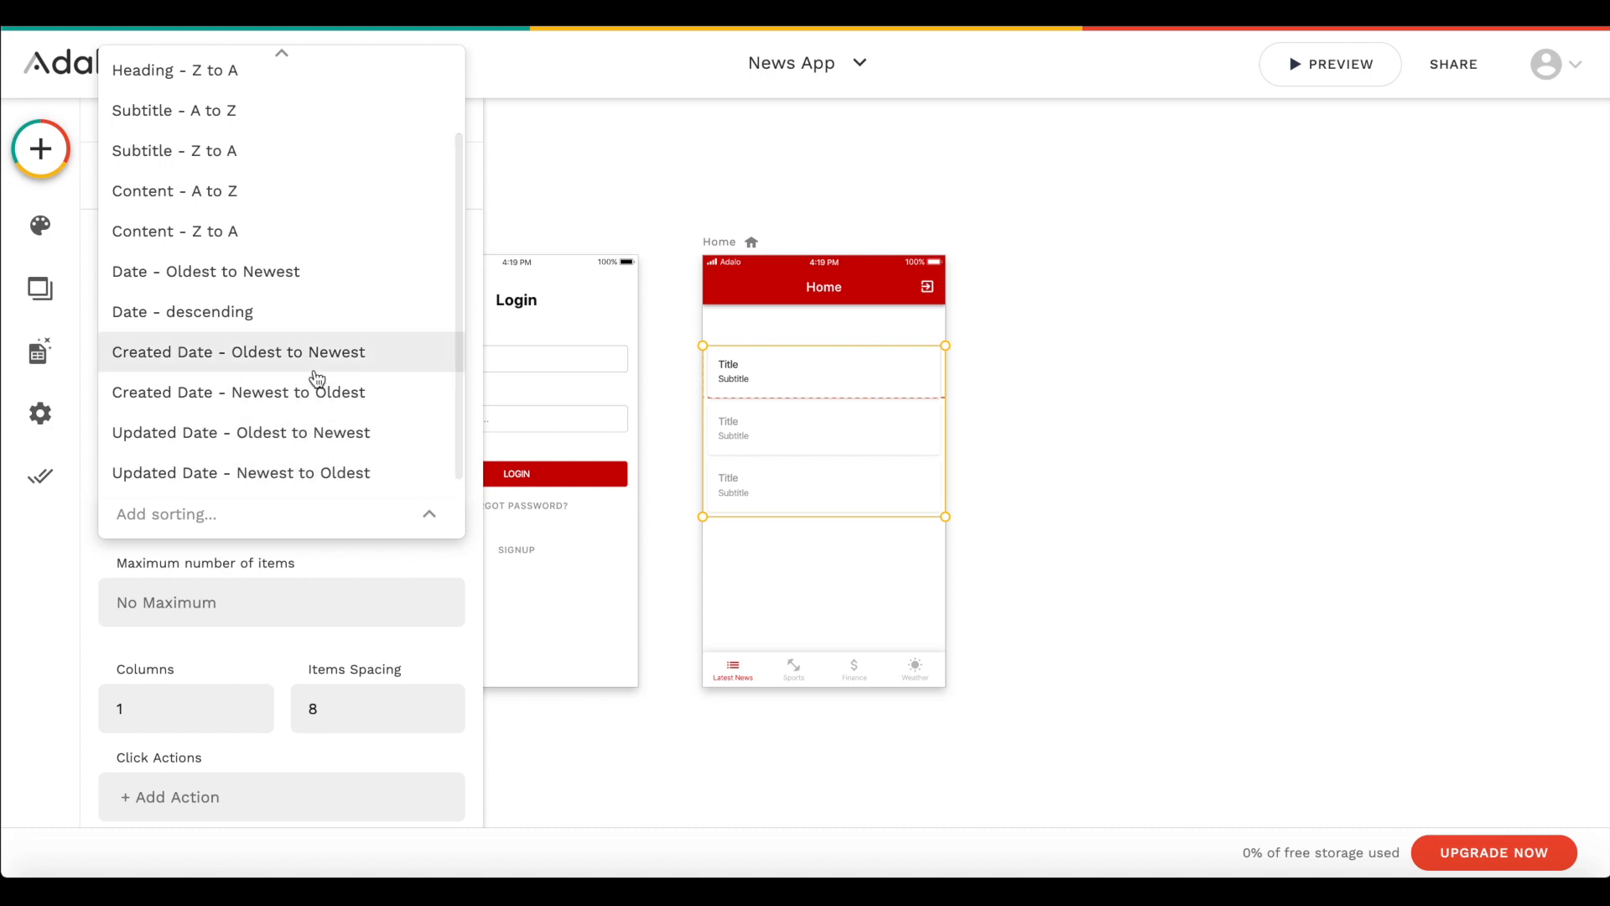
pyautogui.click(298, 397)
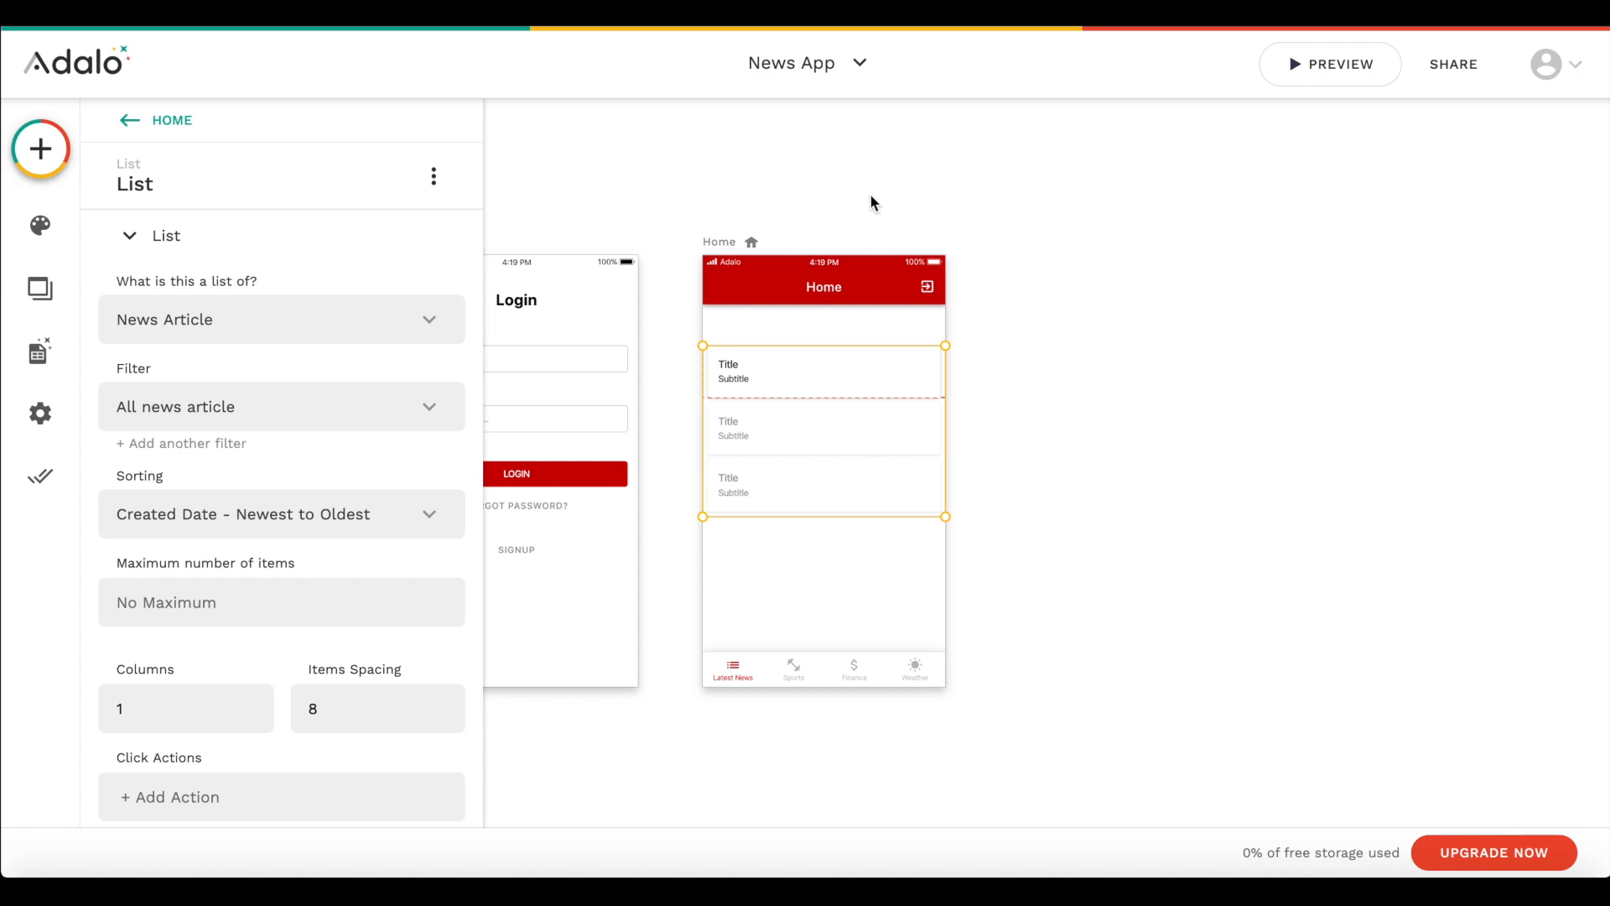
# - Set the list's items spacing to 27 and extend the list downward to fit a fourth item
pyautogui.scroll(-2, 234, 354)
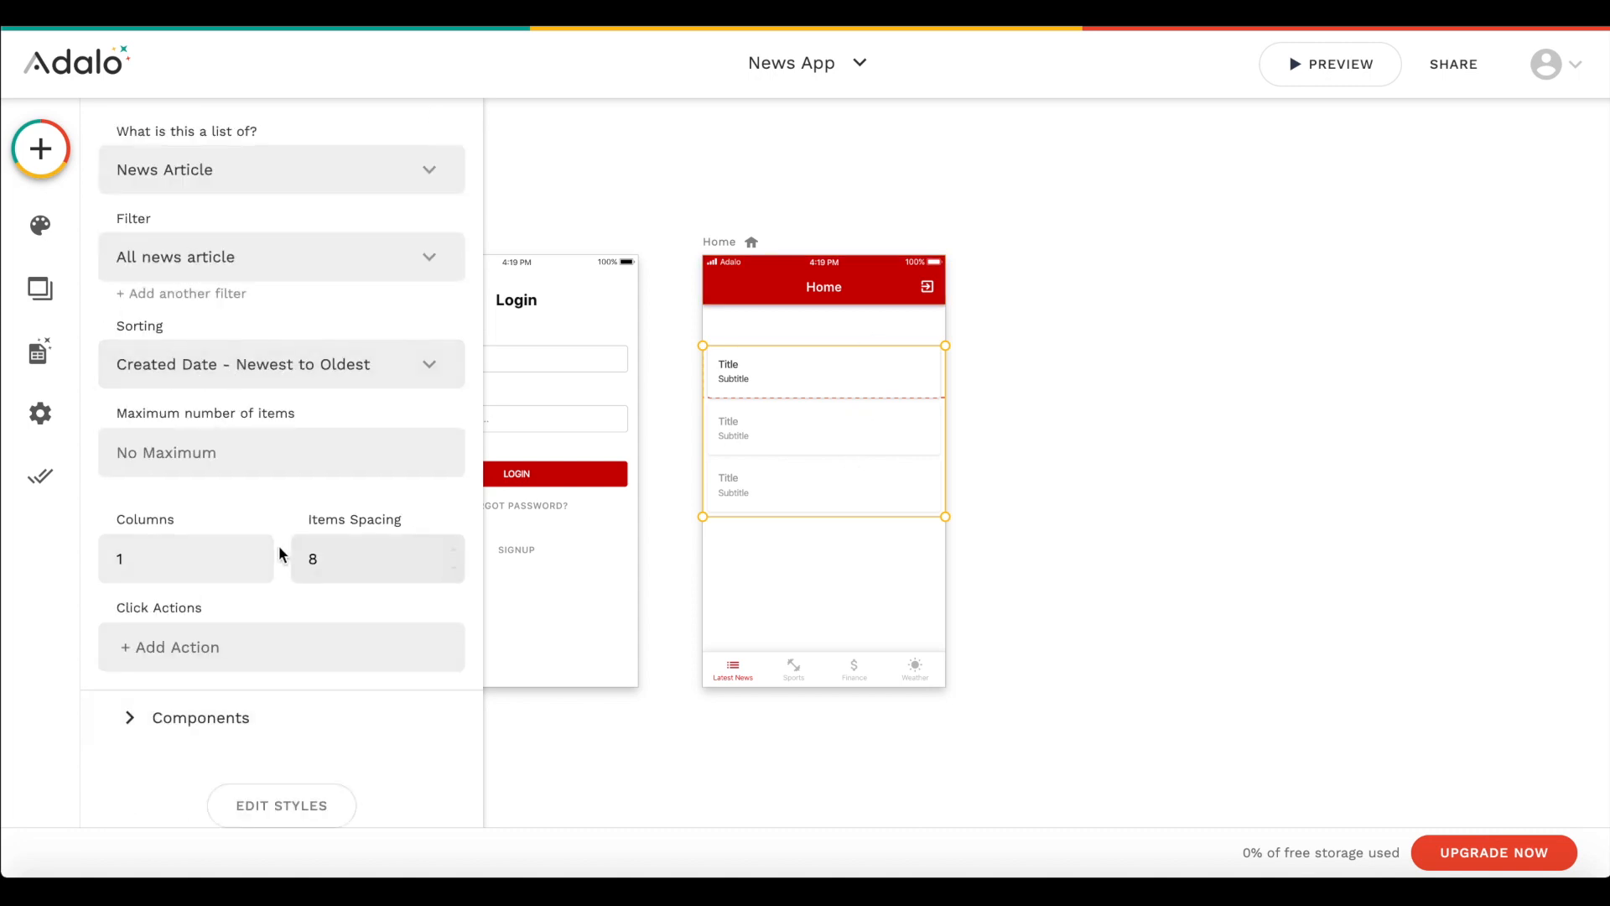
pyautogui.click(454, 549)
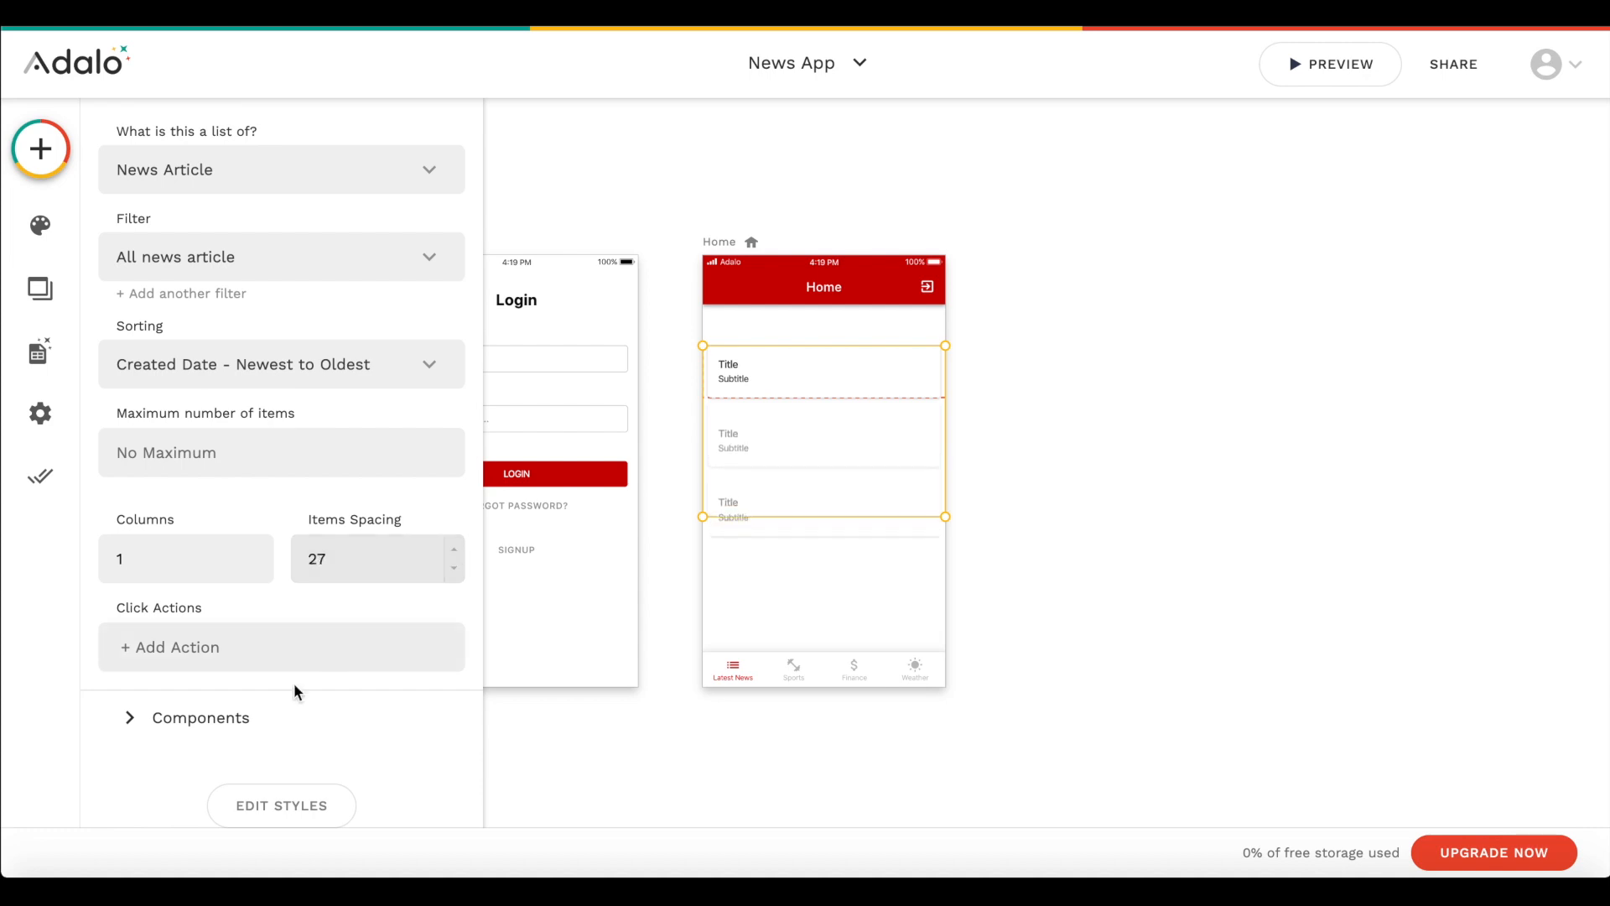
pyautogui.click(251, 718)
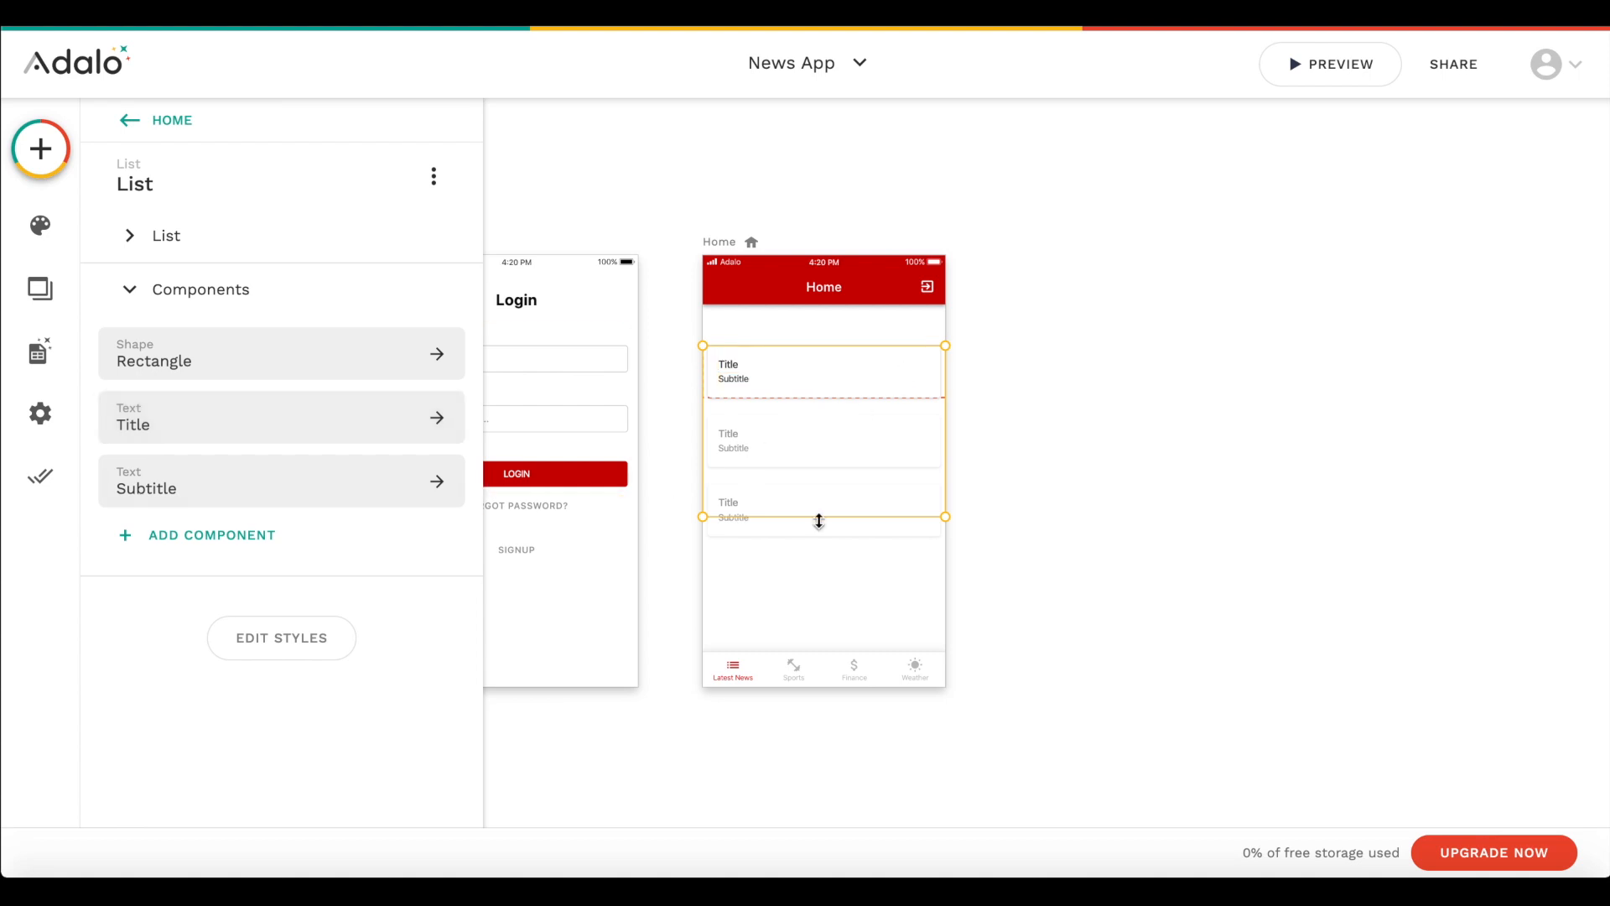
pyautogui.moveTo(943, 510); pyautogui.dragTo(941, 574)
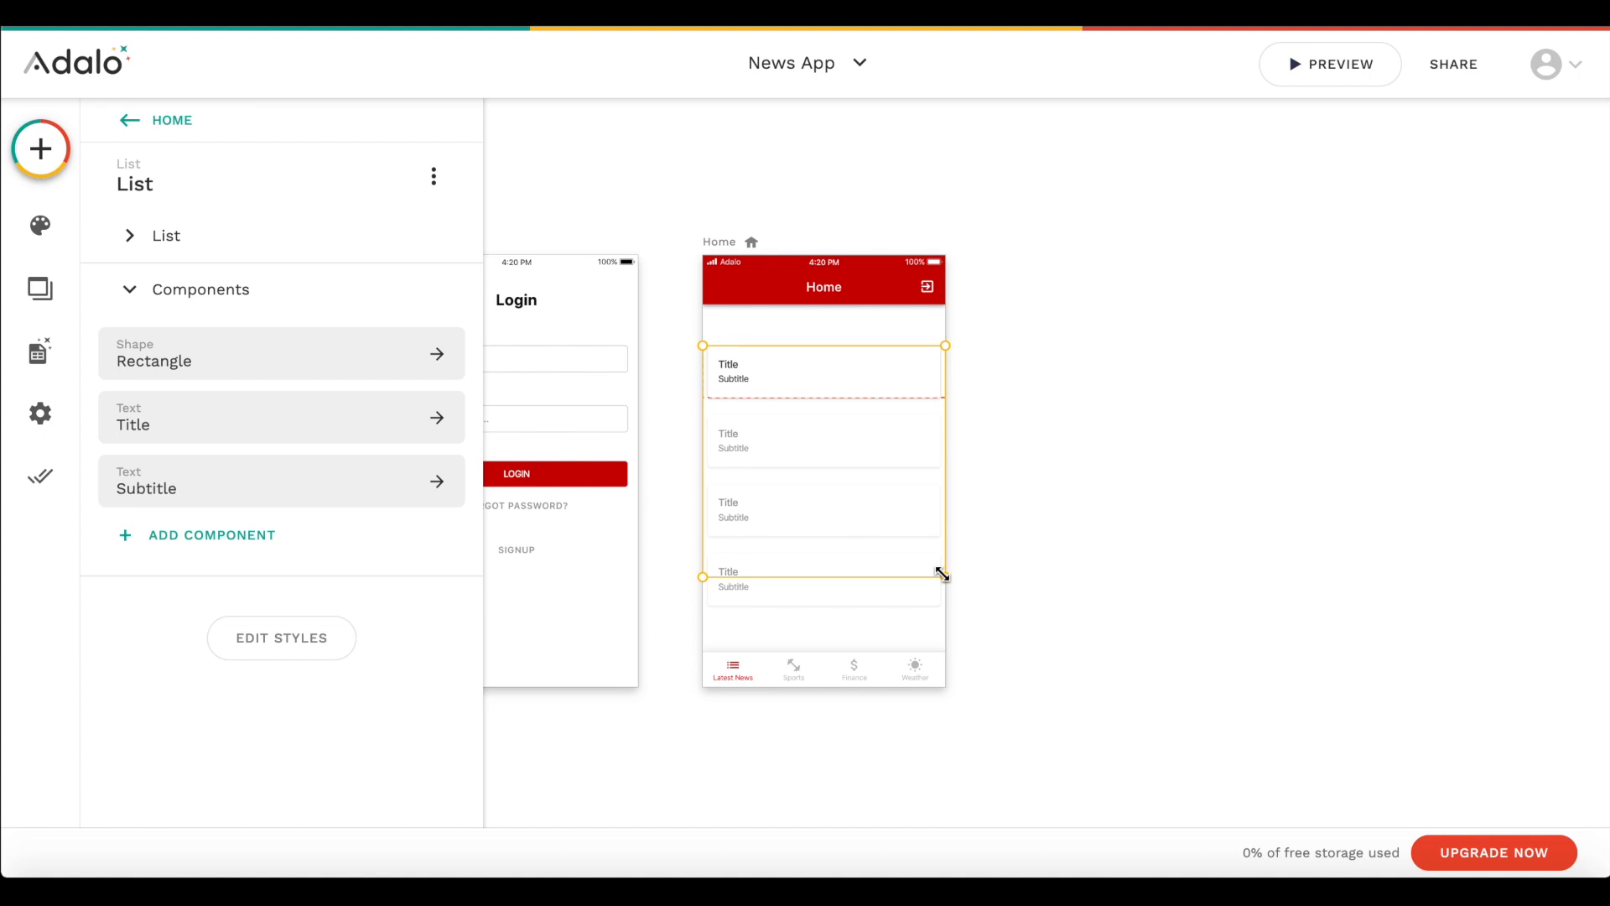
# - Add an Image component to the list on the Home screen
pyautogui.click(239, 538)
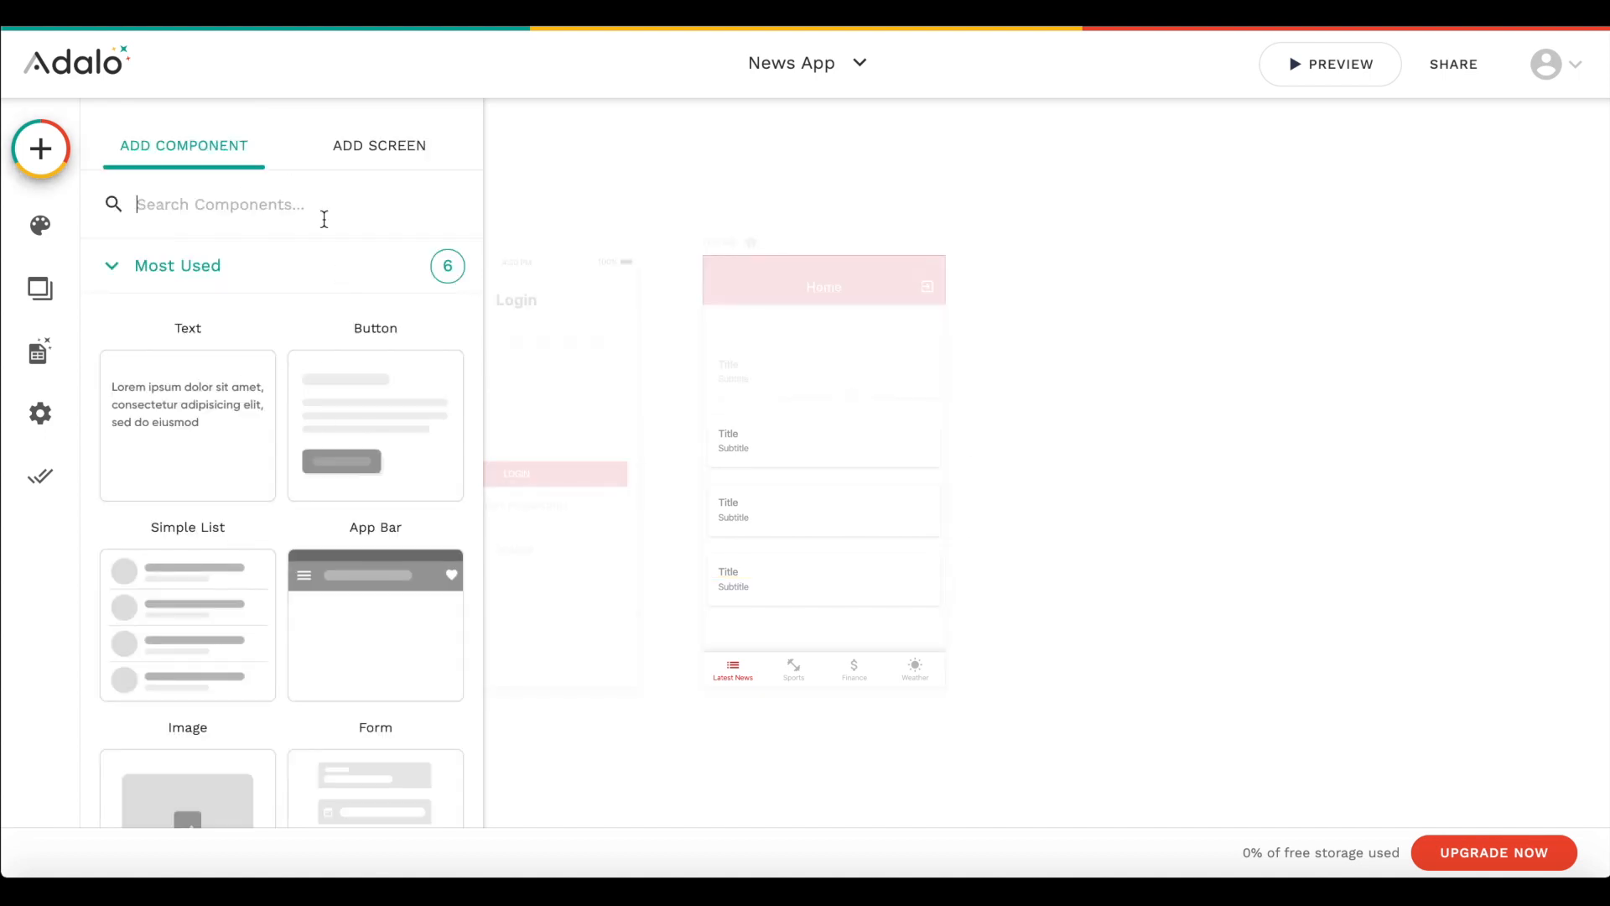
pyautogui.write('imag')
pyautogui.moveTo(269, 403); pyautogui.dragTo(846, 396)
pyautogui.moveTo(712, 326); pyautogui.dragTo(899, 368)
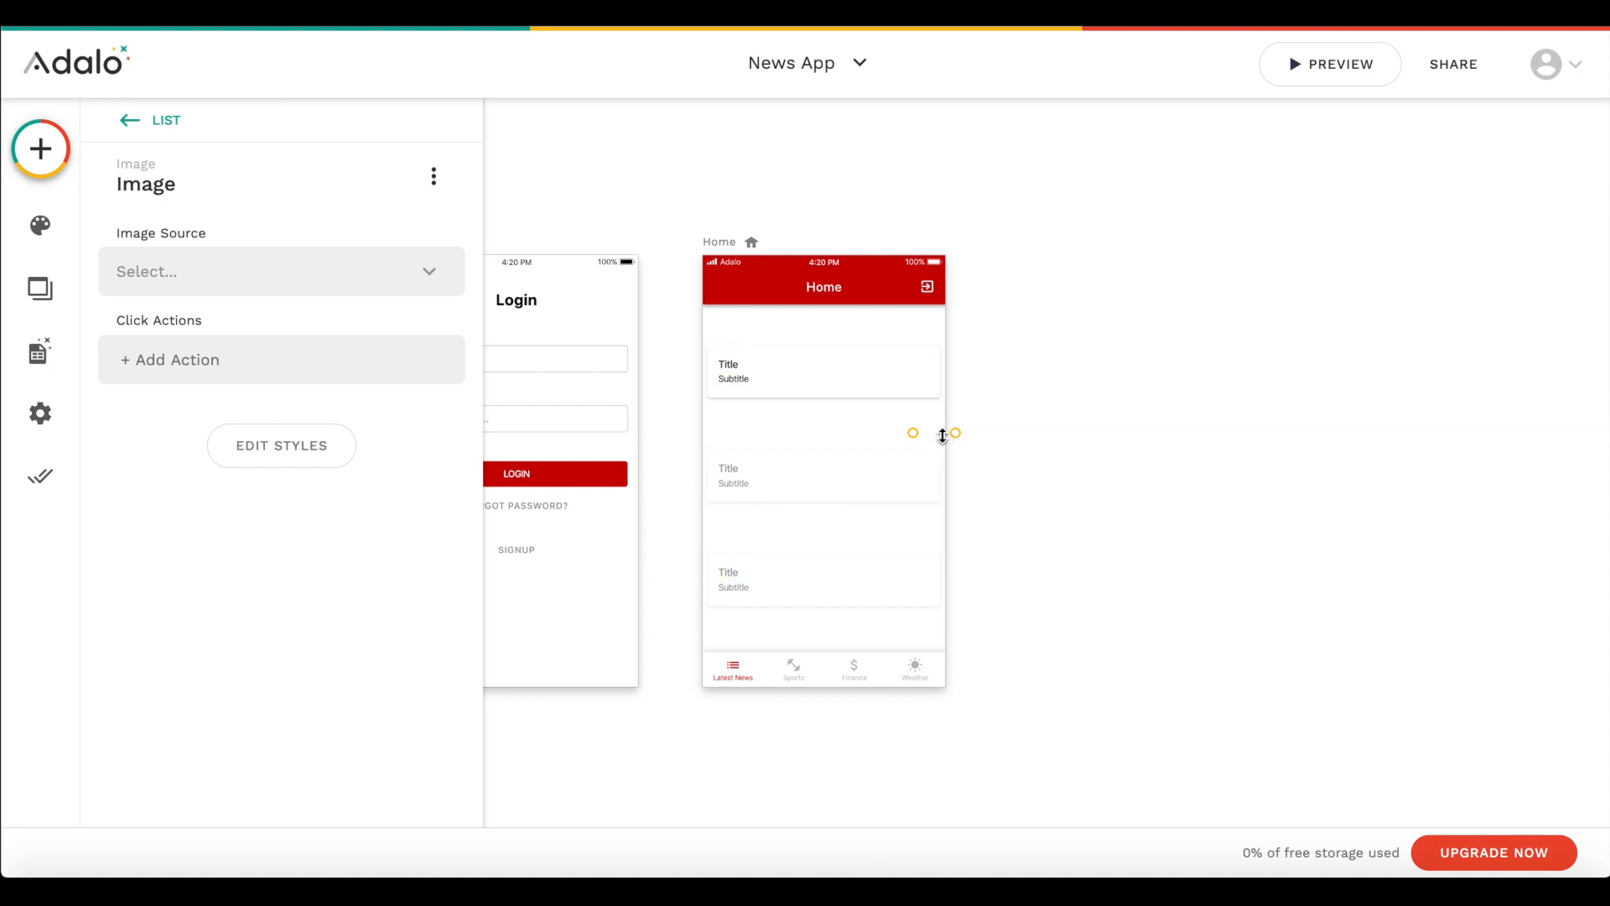
pyautogui.click(935, 422)
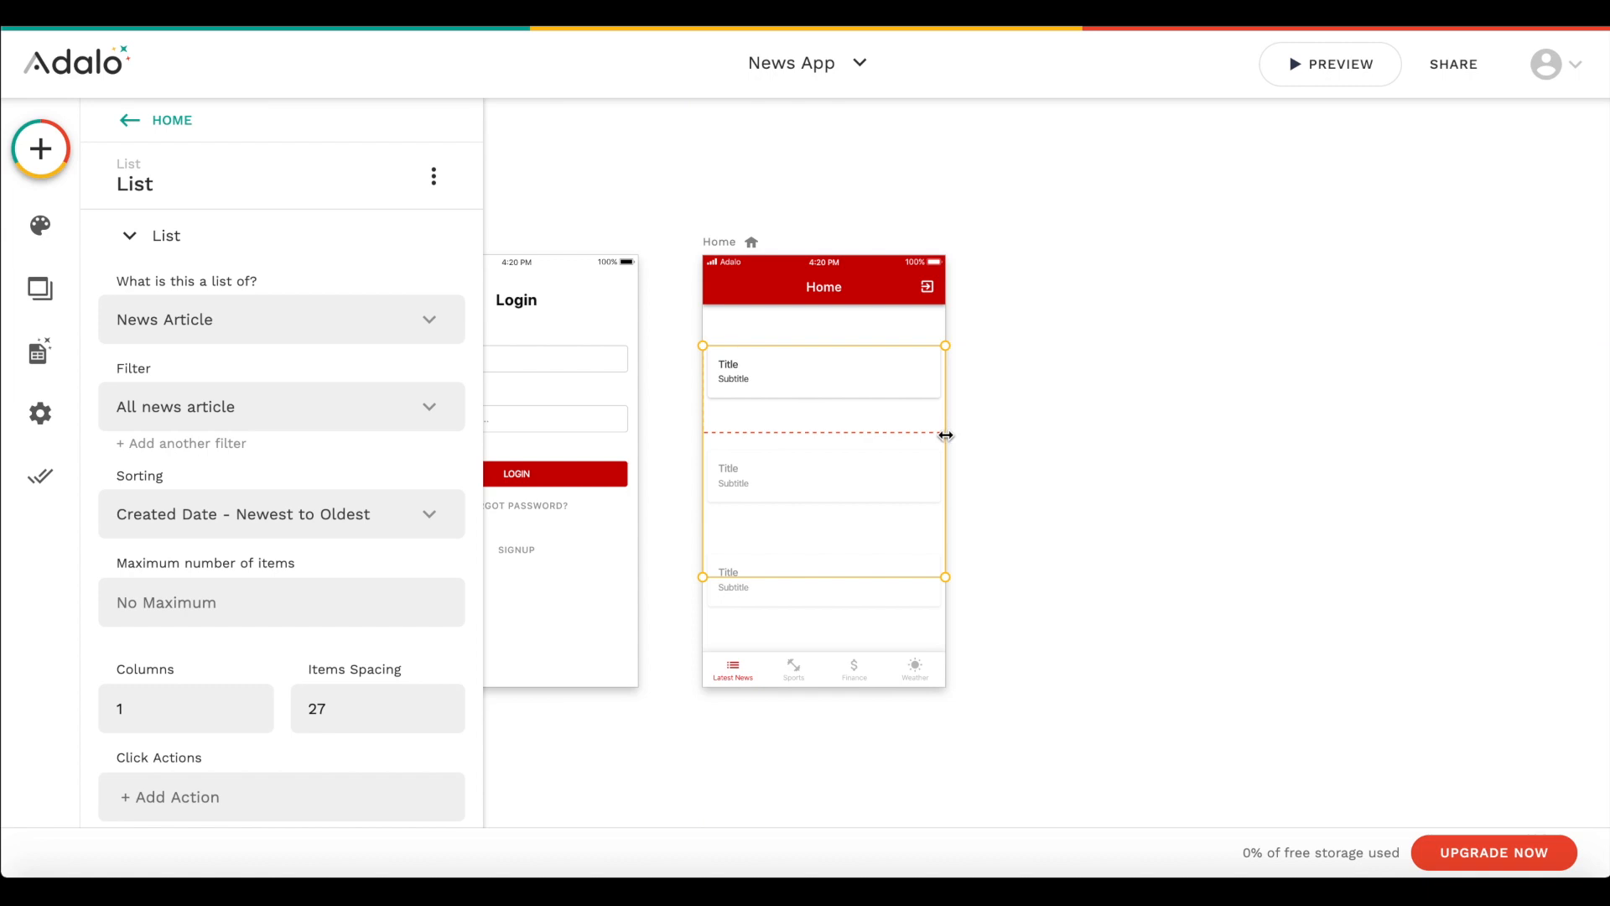
pyautogui.click(998, 424)
pyautogui.click(748, 388)
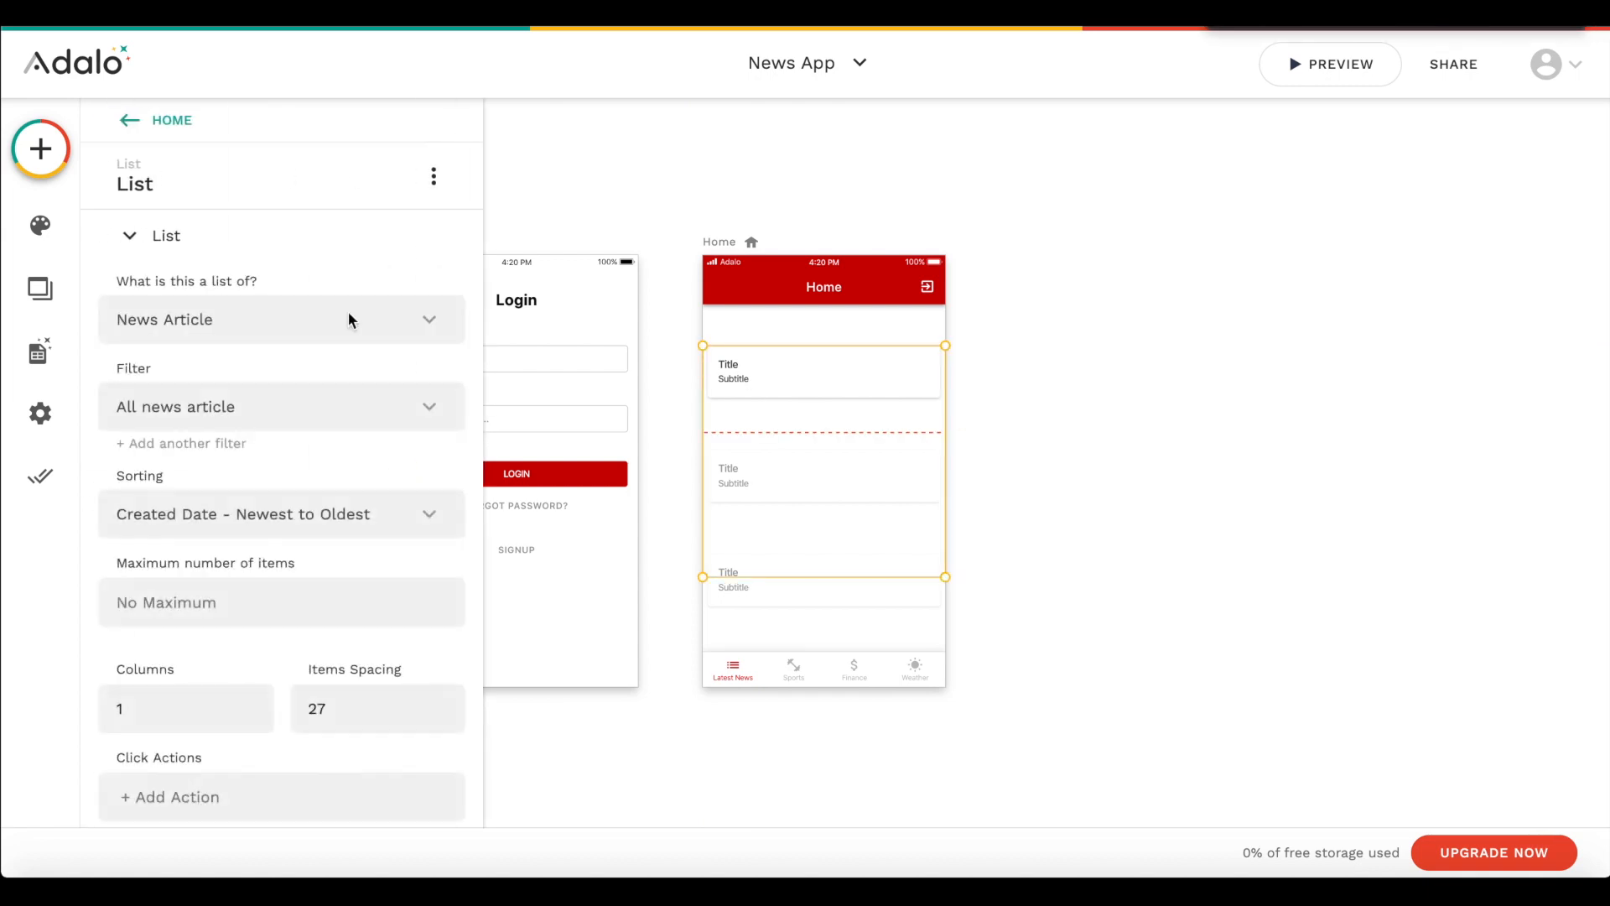
pyautogui.click(140, 119)
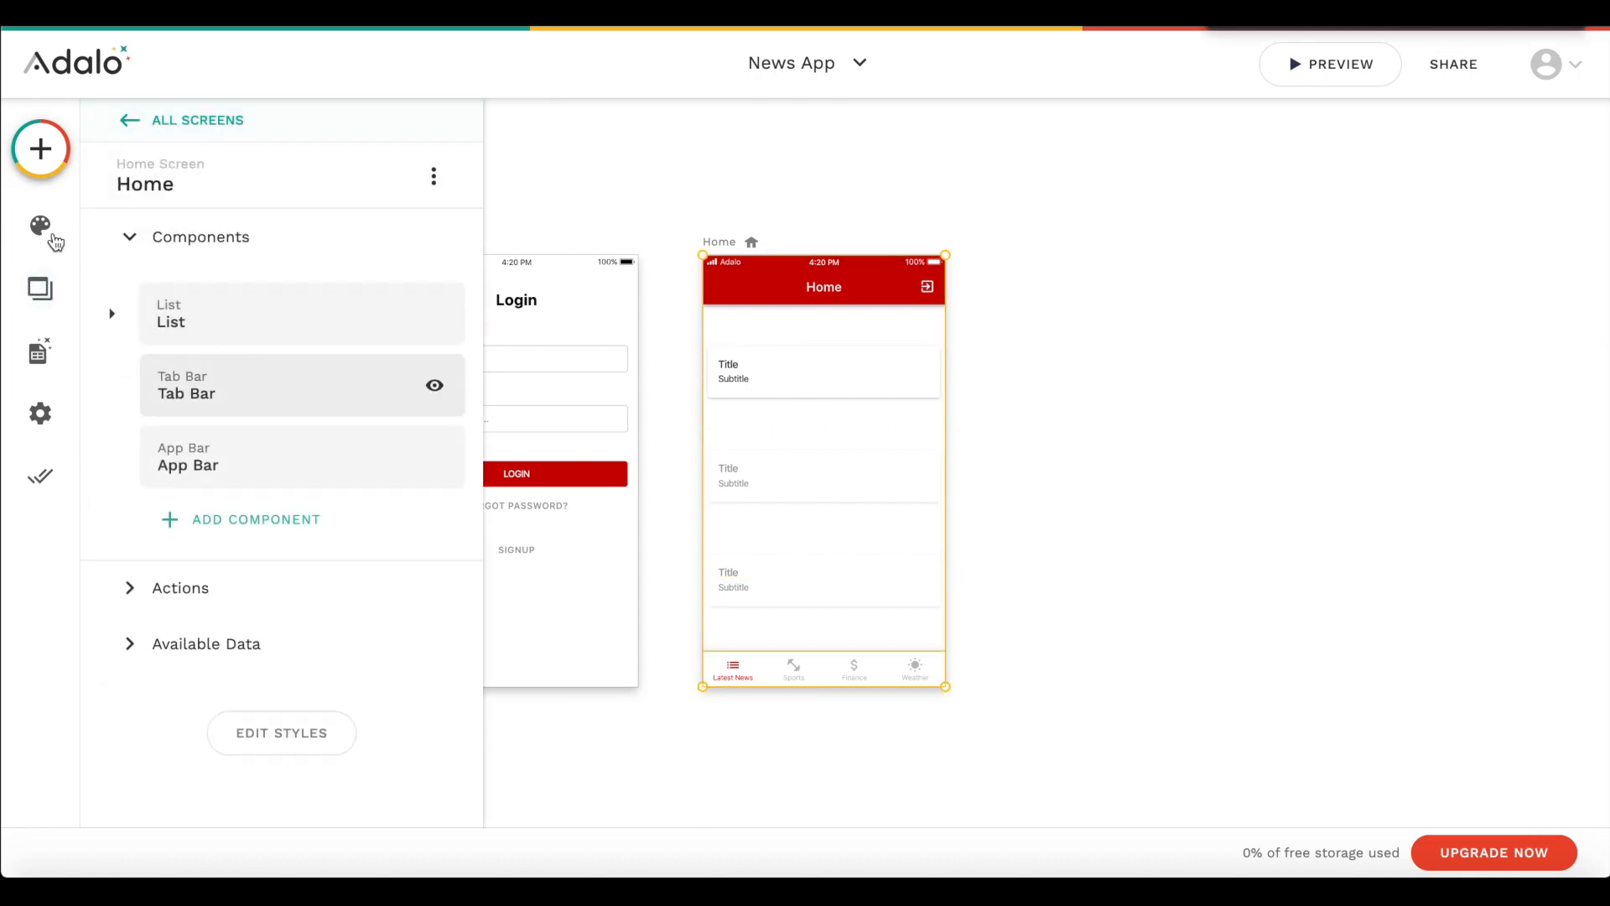
pyautogui.click(59, 151)
# - Resize the list's Image component and fit it into the right end of the first article card, matching the card's height
pyautogui.click(767, 398)
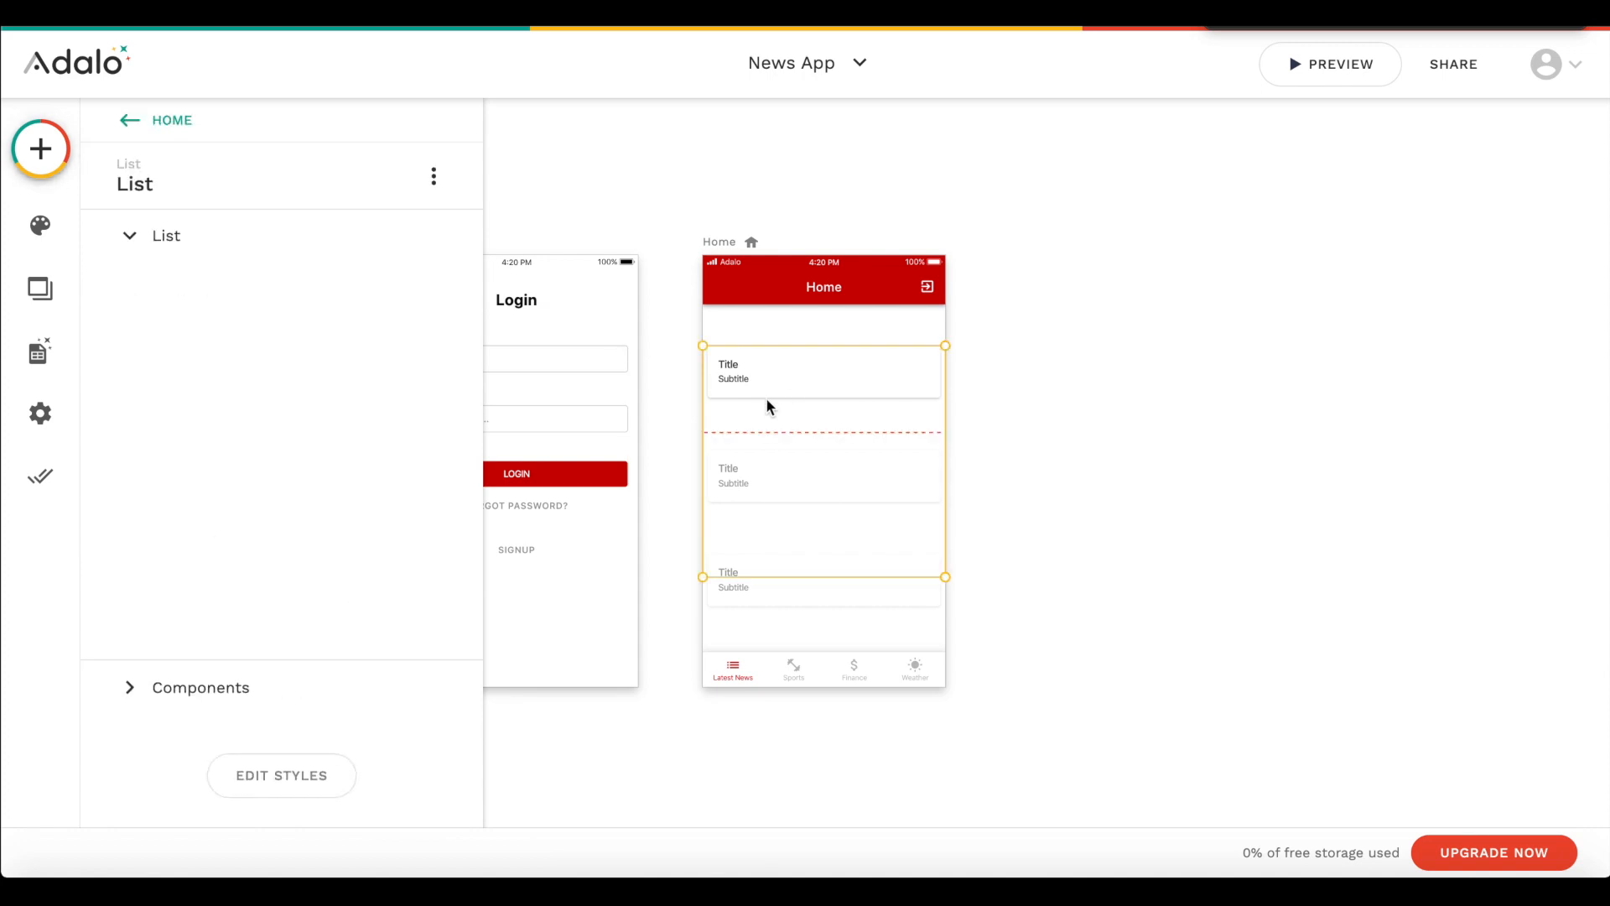
pyautogui.scroll(-3, 218, 471)
pyautogui.click(202, 719)
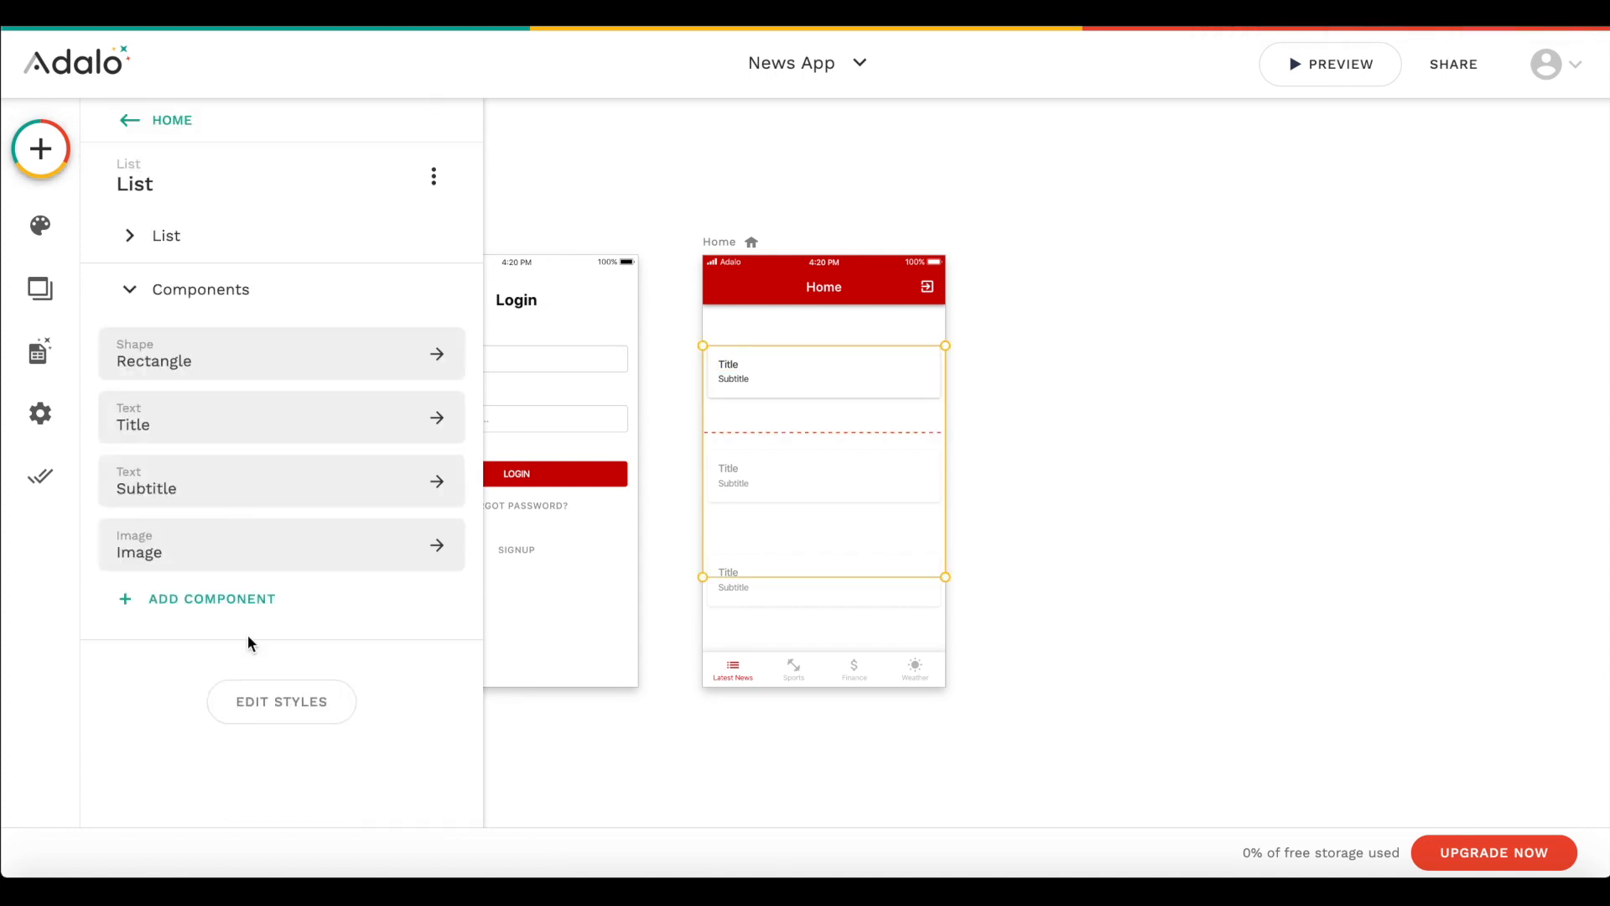
pyautogui.click(338, 541)
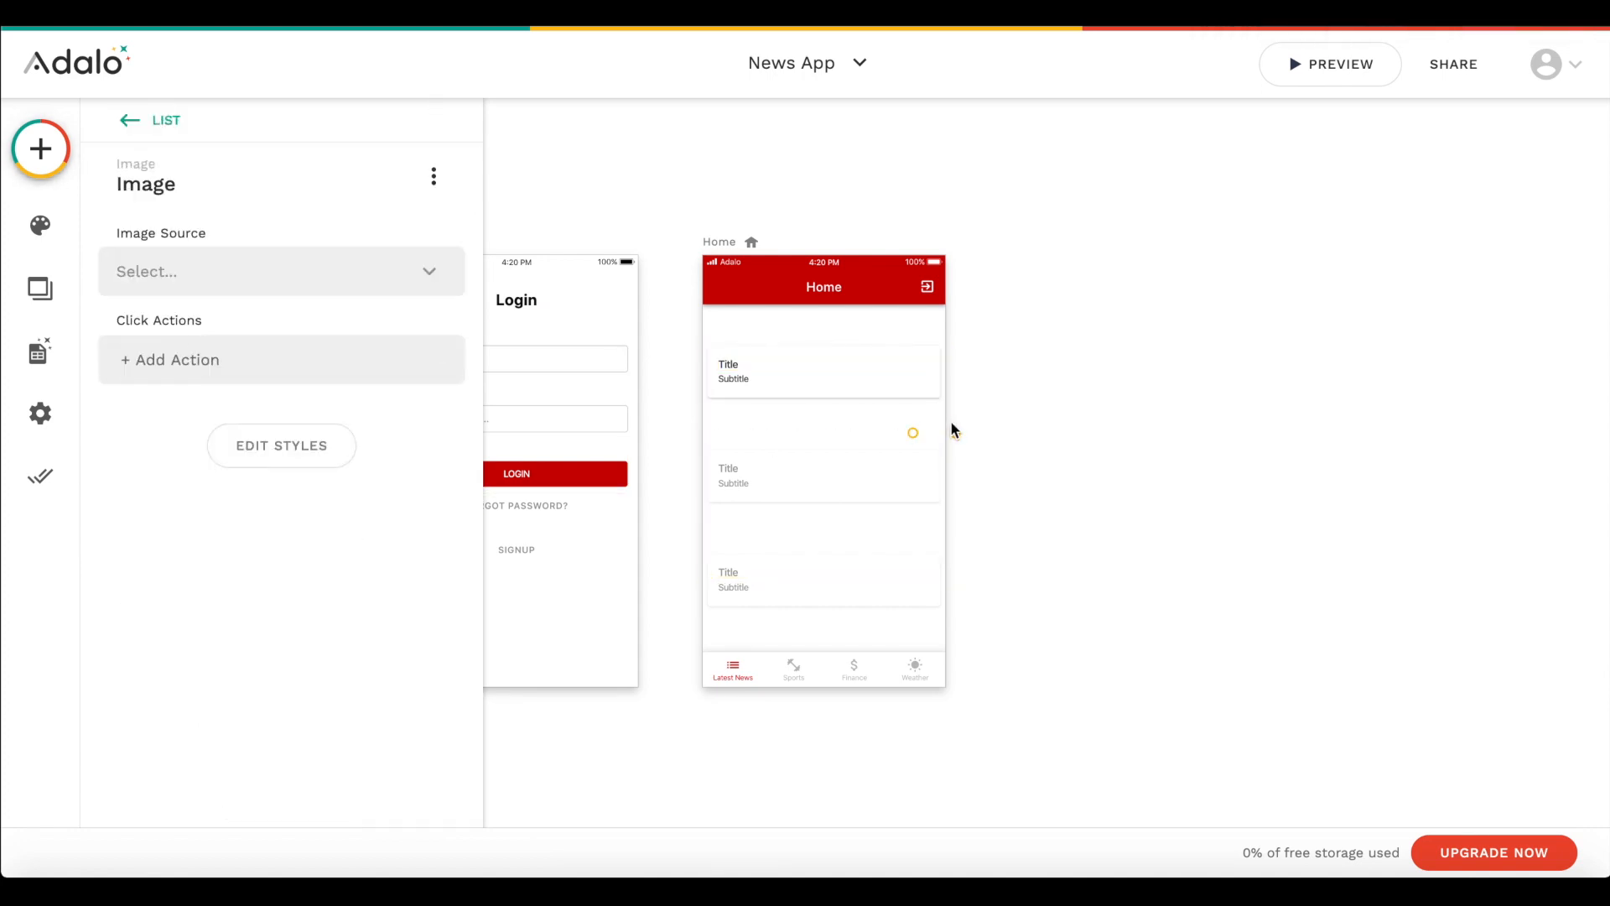
pyautogui.moveTo(914, 436); pyautogui.dragTo(754, 510)
pyautogui.moveTo(883, 460); pyautogui.dragTo(866, 367)
pyautogui.moveTo(731, 339); pyautogui.dragTo(866, 367)
pyautogui.moveTo(937, 419); pyautogui.dragTo(888, 395)
pyautogui.click(803, 365)
pyautogui.click(830, 381)
pyautogui.click(906, 379)
pyautogui.moveTo(932, 347); pyautogui.dragTo(940, 344)
pyautogui.click(983, 369)
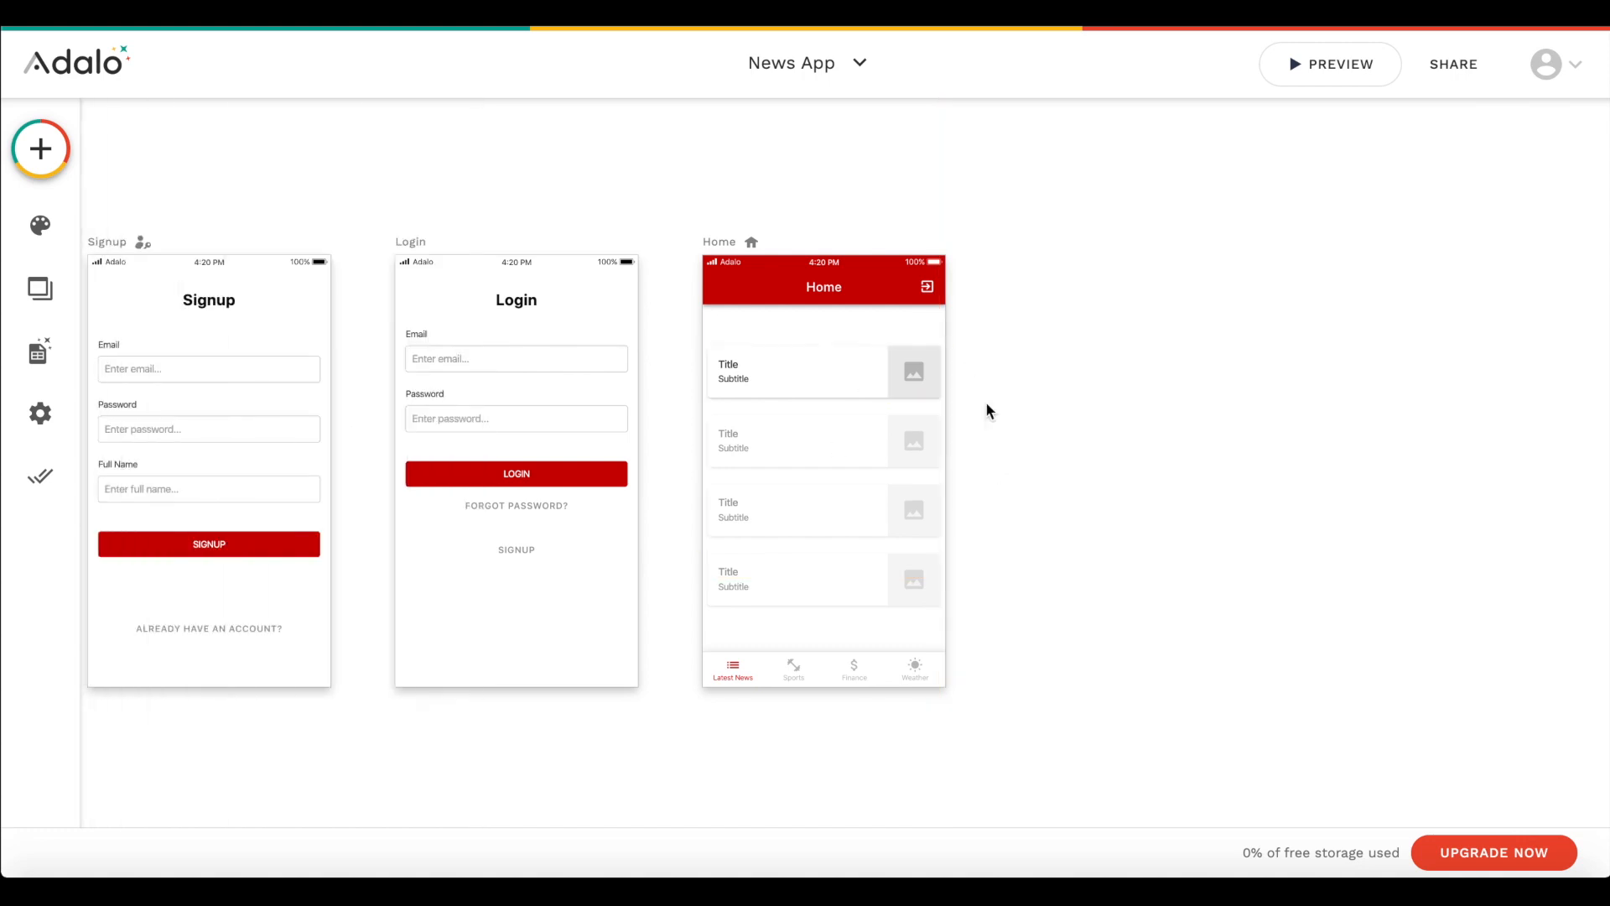
# - Replace the list item's title text with the Current News Article's Heading
pyautogui.click(819, 404)
pyautogui.scroll(-2, 310, 609)
pyautogui.click(243, 730)
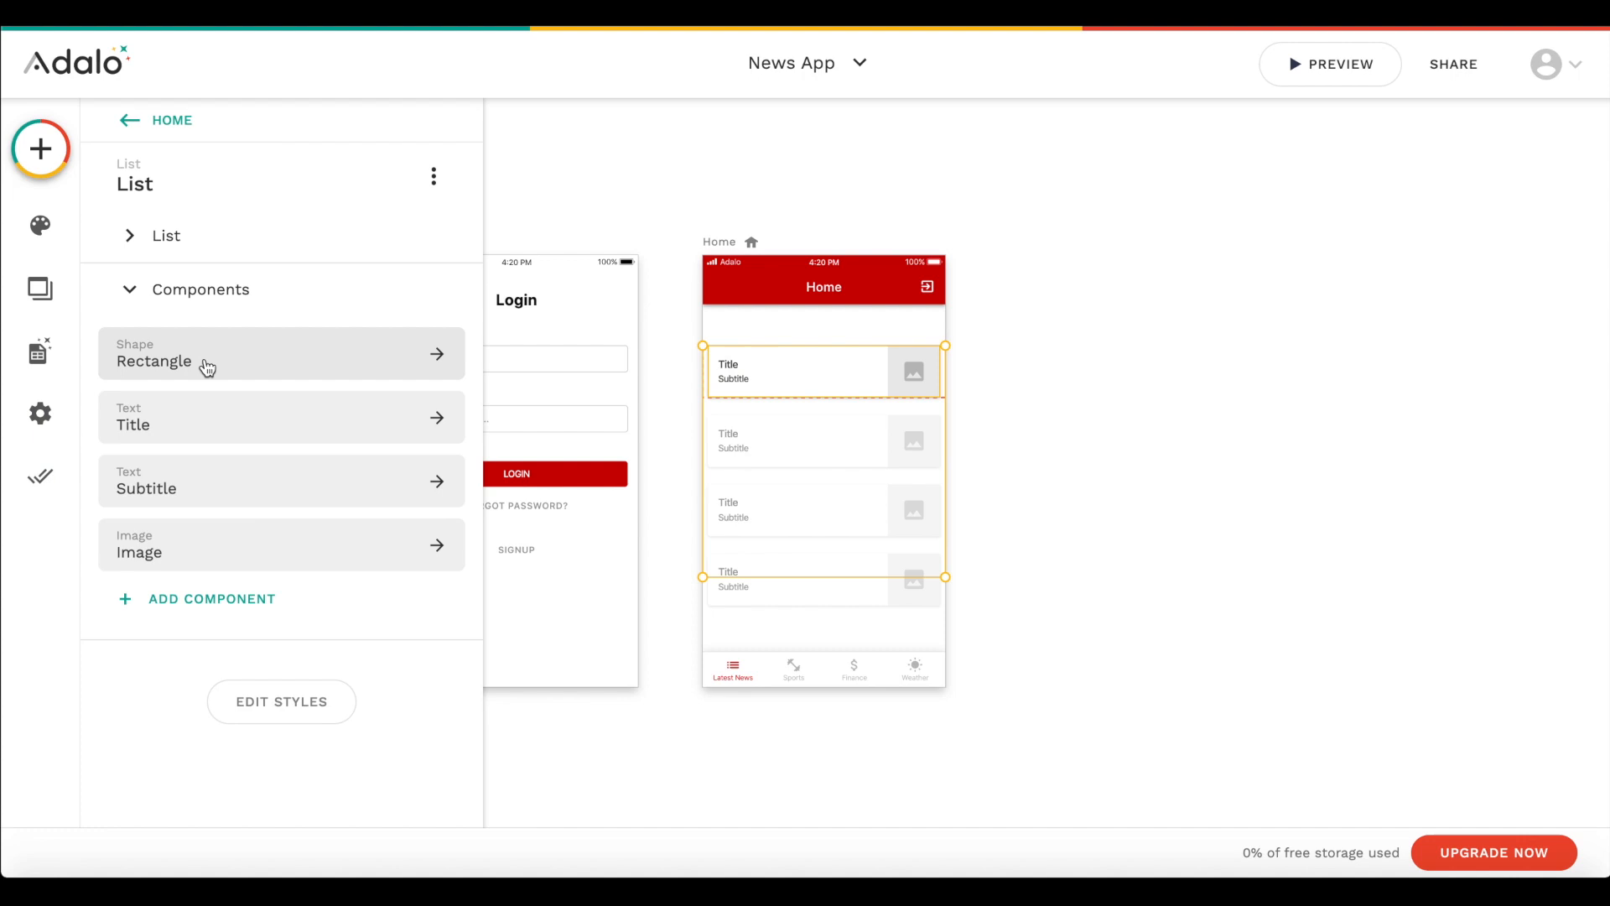
pyautogui.click(194, 426)
pyautogui.doubleClick(151, 299)
pyautogui.press('BackSpace')
pyautogui.click(434, 242)
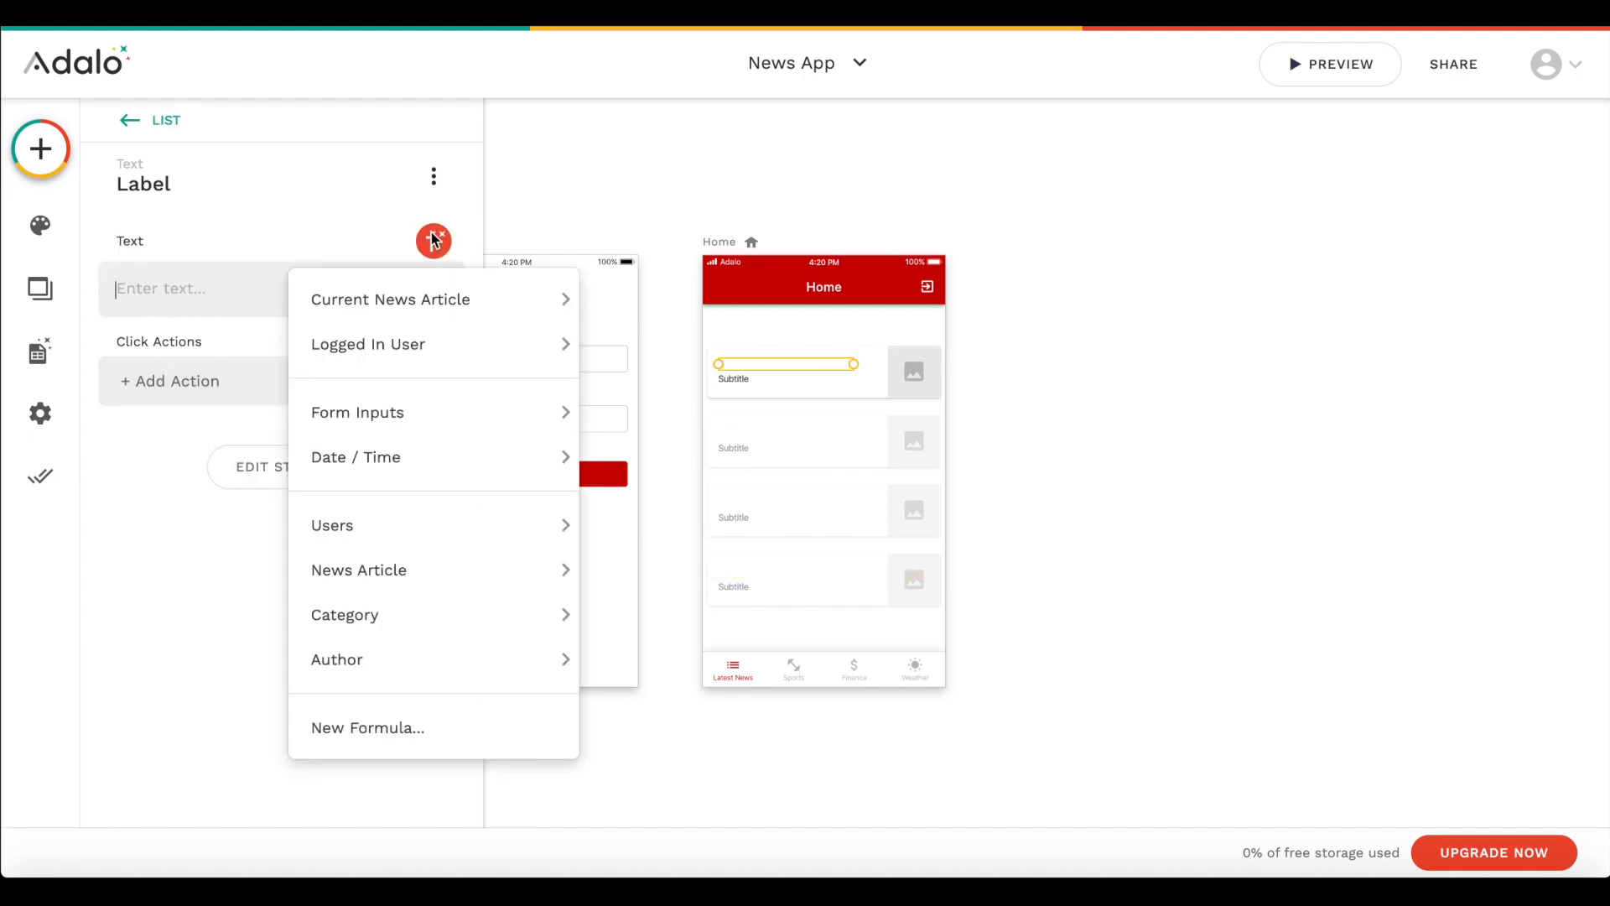
pyautogui.moveTo(436, 344)
pyautogui.moveTo(562, 300)
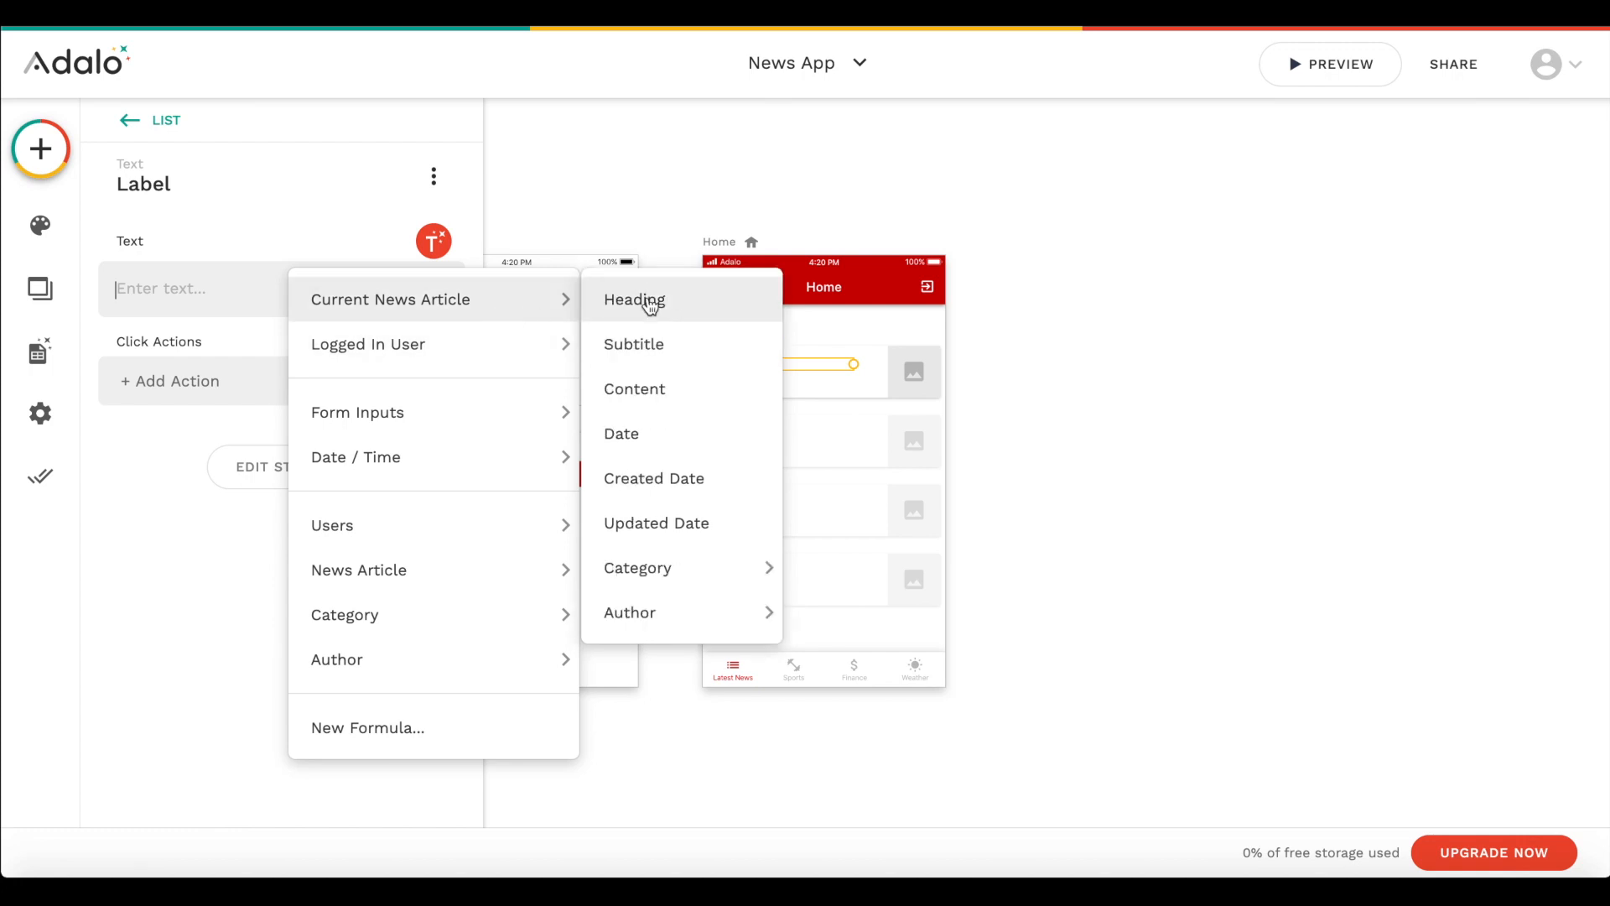
pyautogui.click(667, 303)
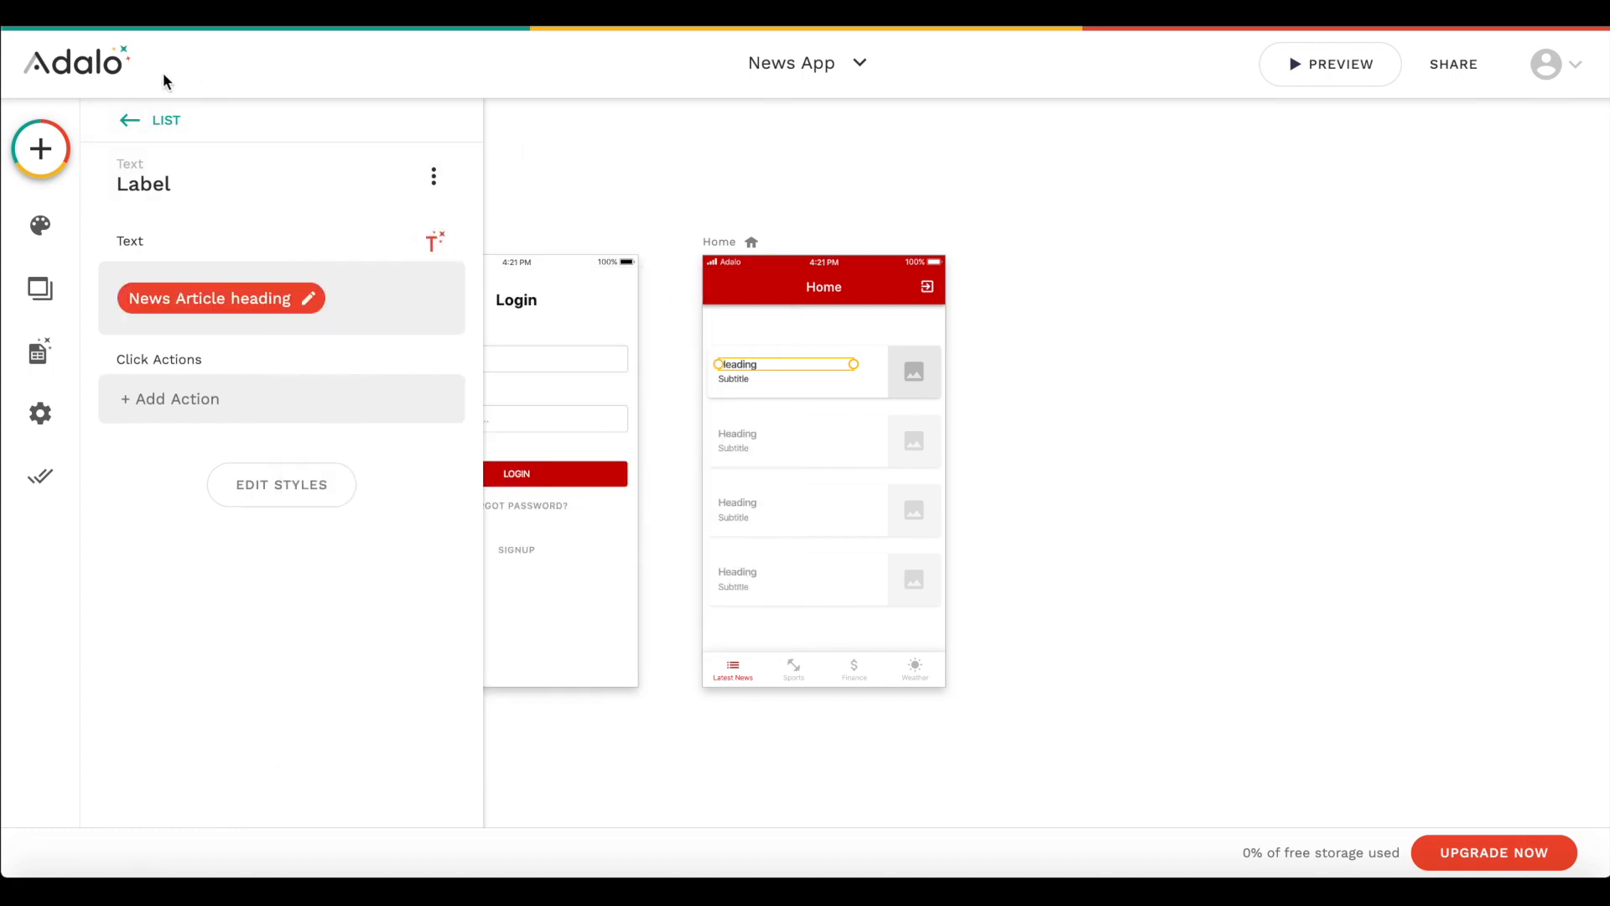
pyautogui.click(129, 122)
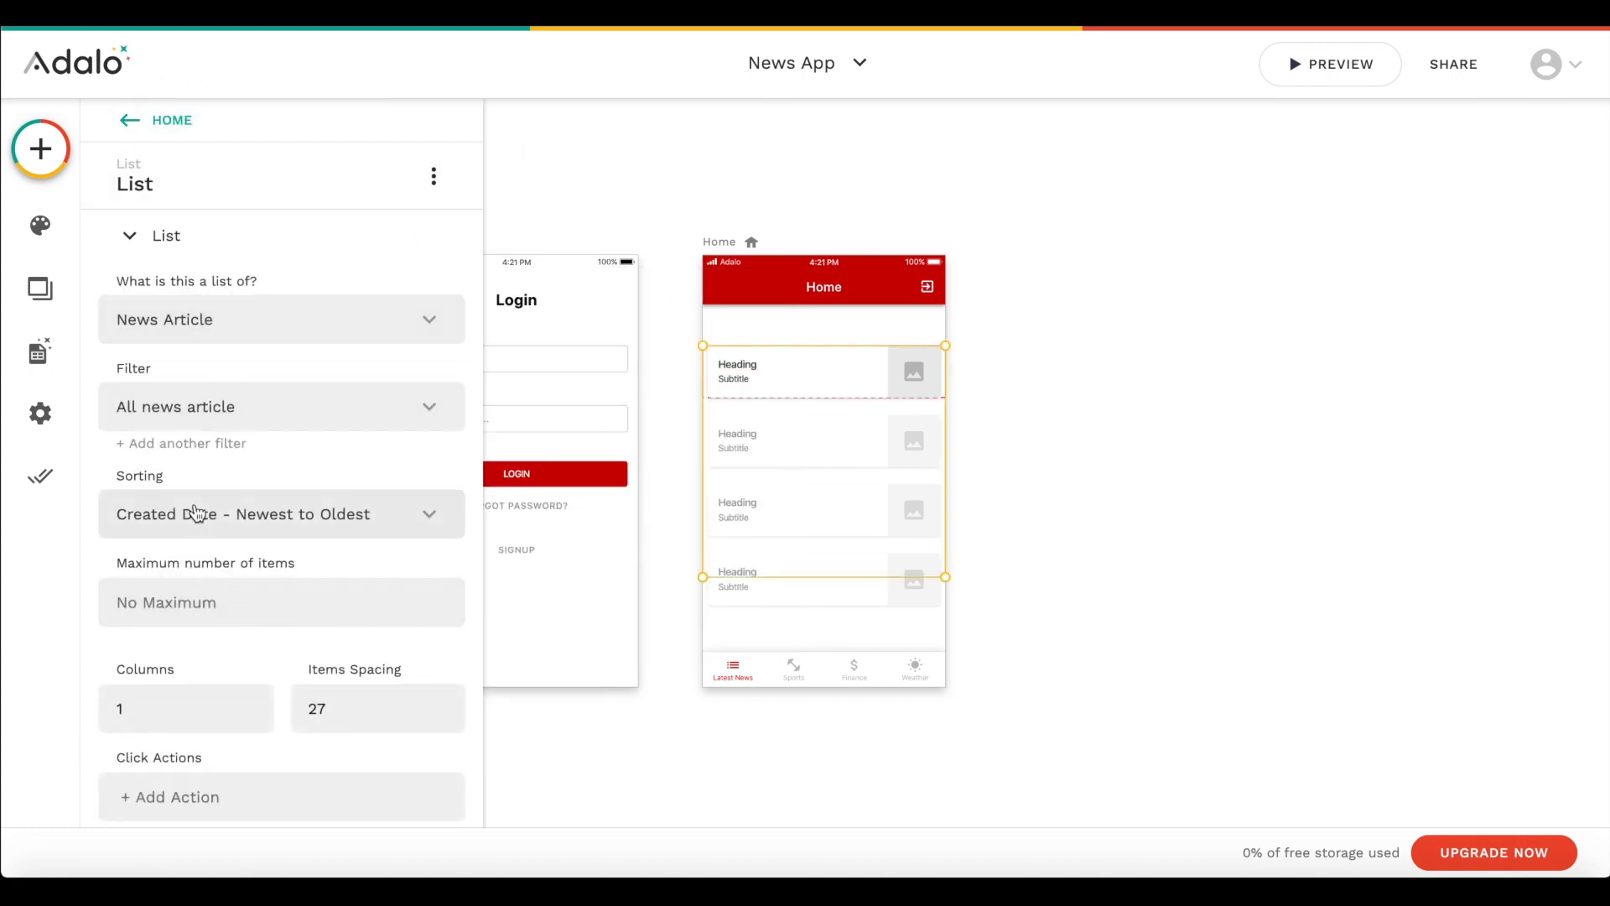
# - Replace the list item's subtitle text with the Current News Article's Subtitle
pyautogui.click(162, 236)
pyautogui.click(237, 288)
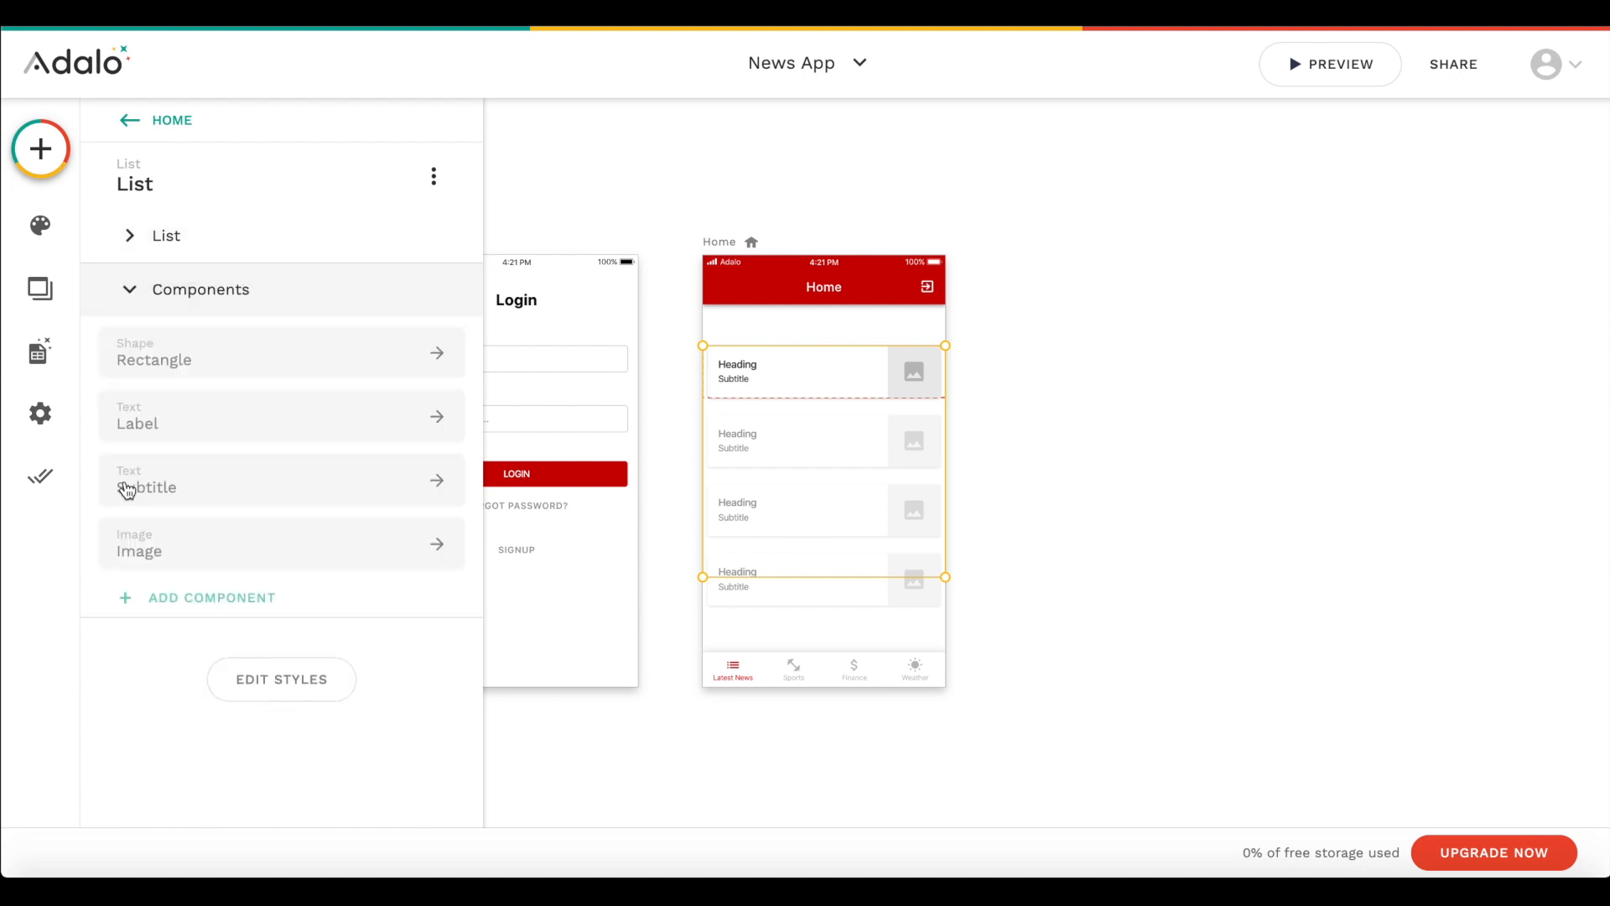
pyautogui.click(178, 480)
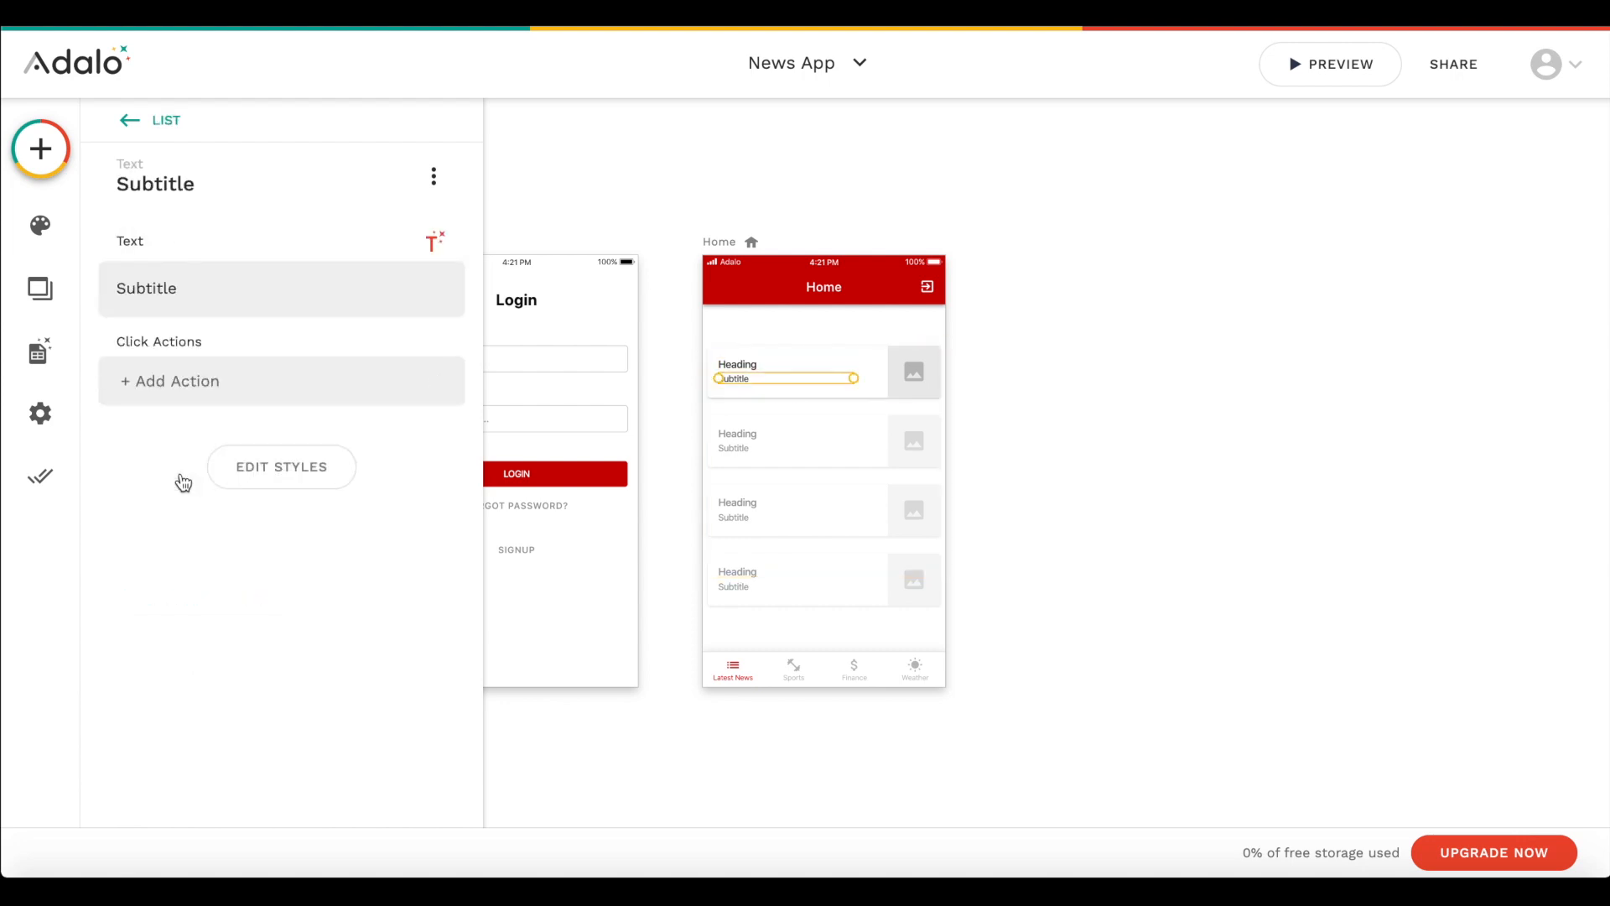
pyautogui.doubleClick(288, 284)
pyautogui.press('BackSpace')
pyautogui.click(433, 241)
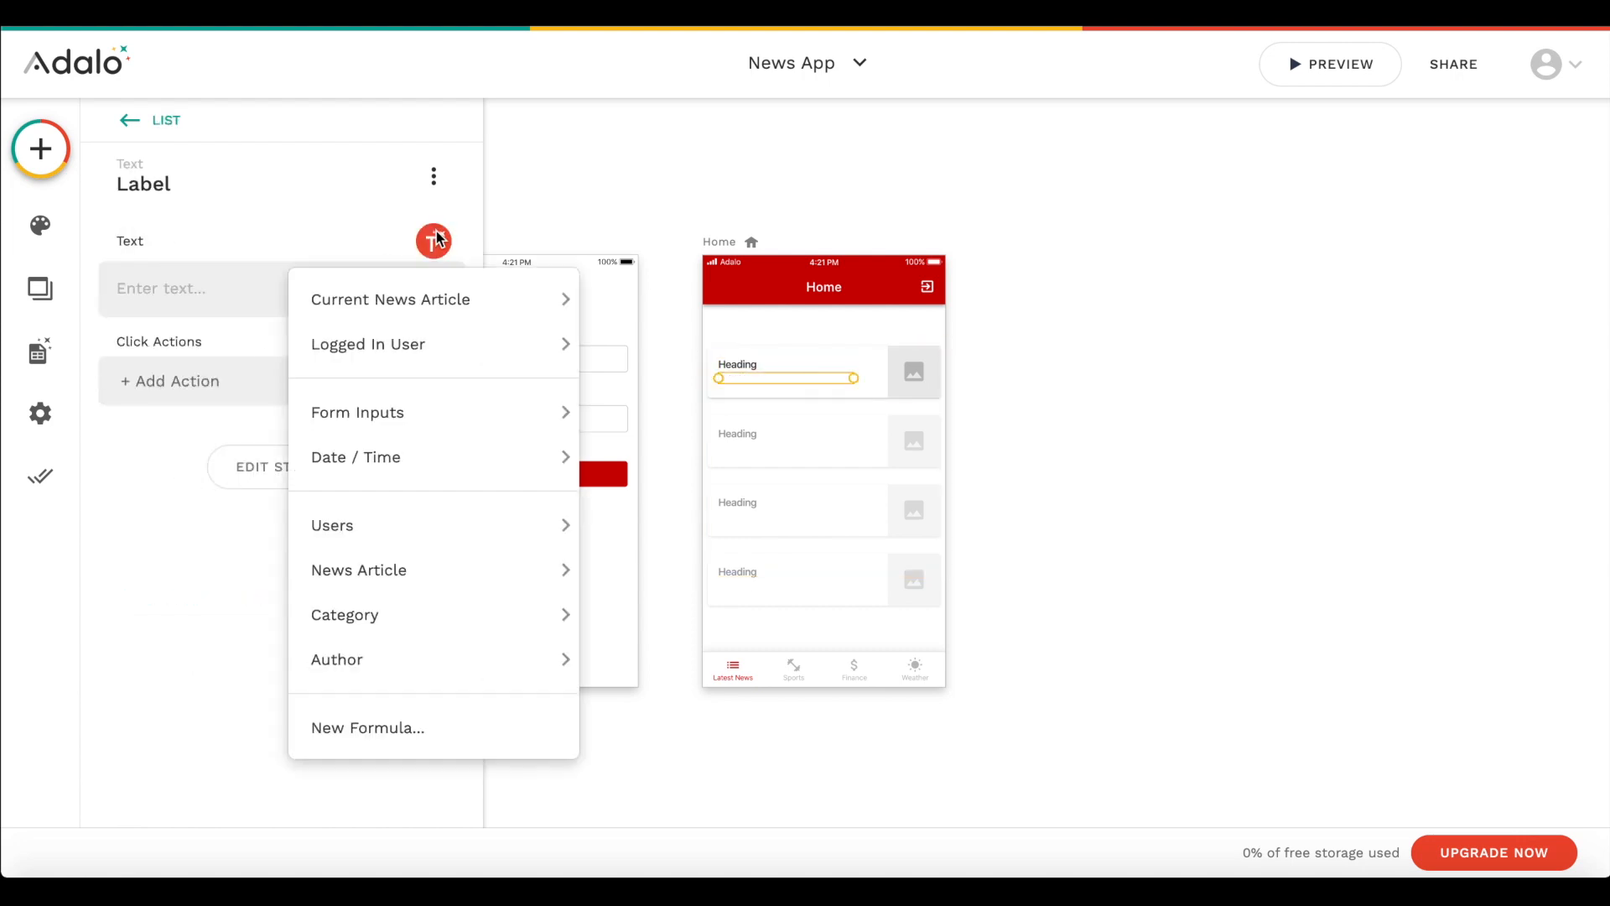
pyautogui.moveTo(420, 299)
pyautogui.click(652, 346)
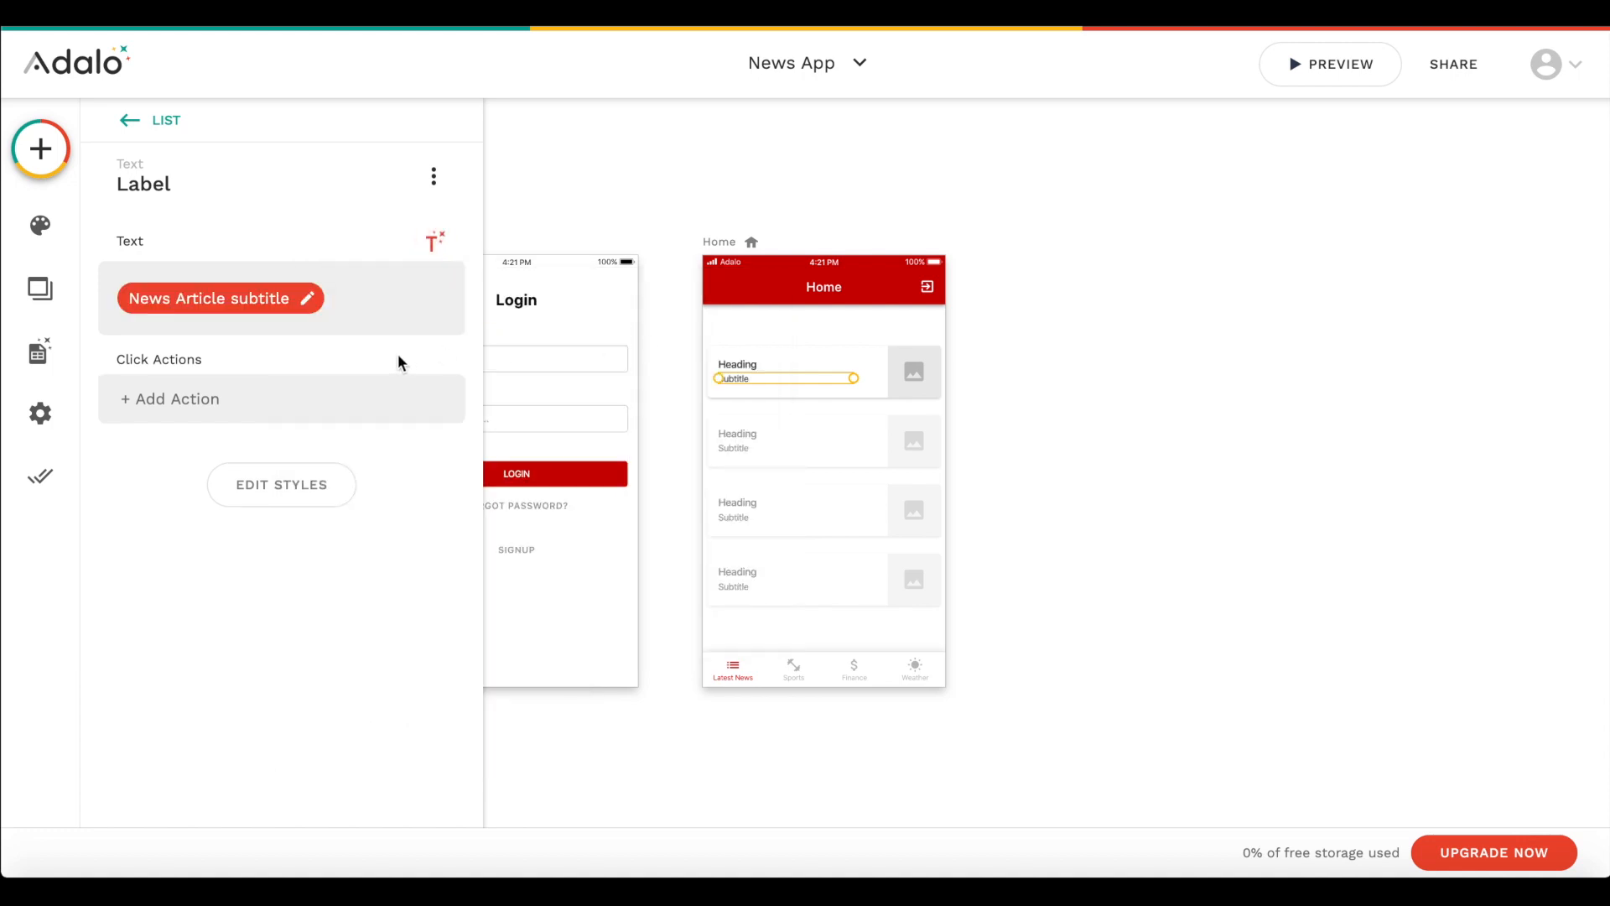
# - Set the list image's source to the Current News Article's Image from the database
pyautogui.click(136, 137)
pyautogui.scroll(-2, 184, 587)
pyautogui.click(160, 717)
pyautogui.click(160, 550)
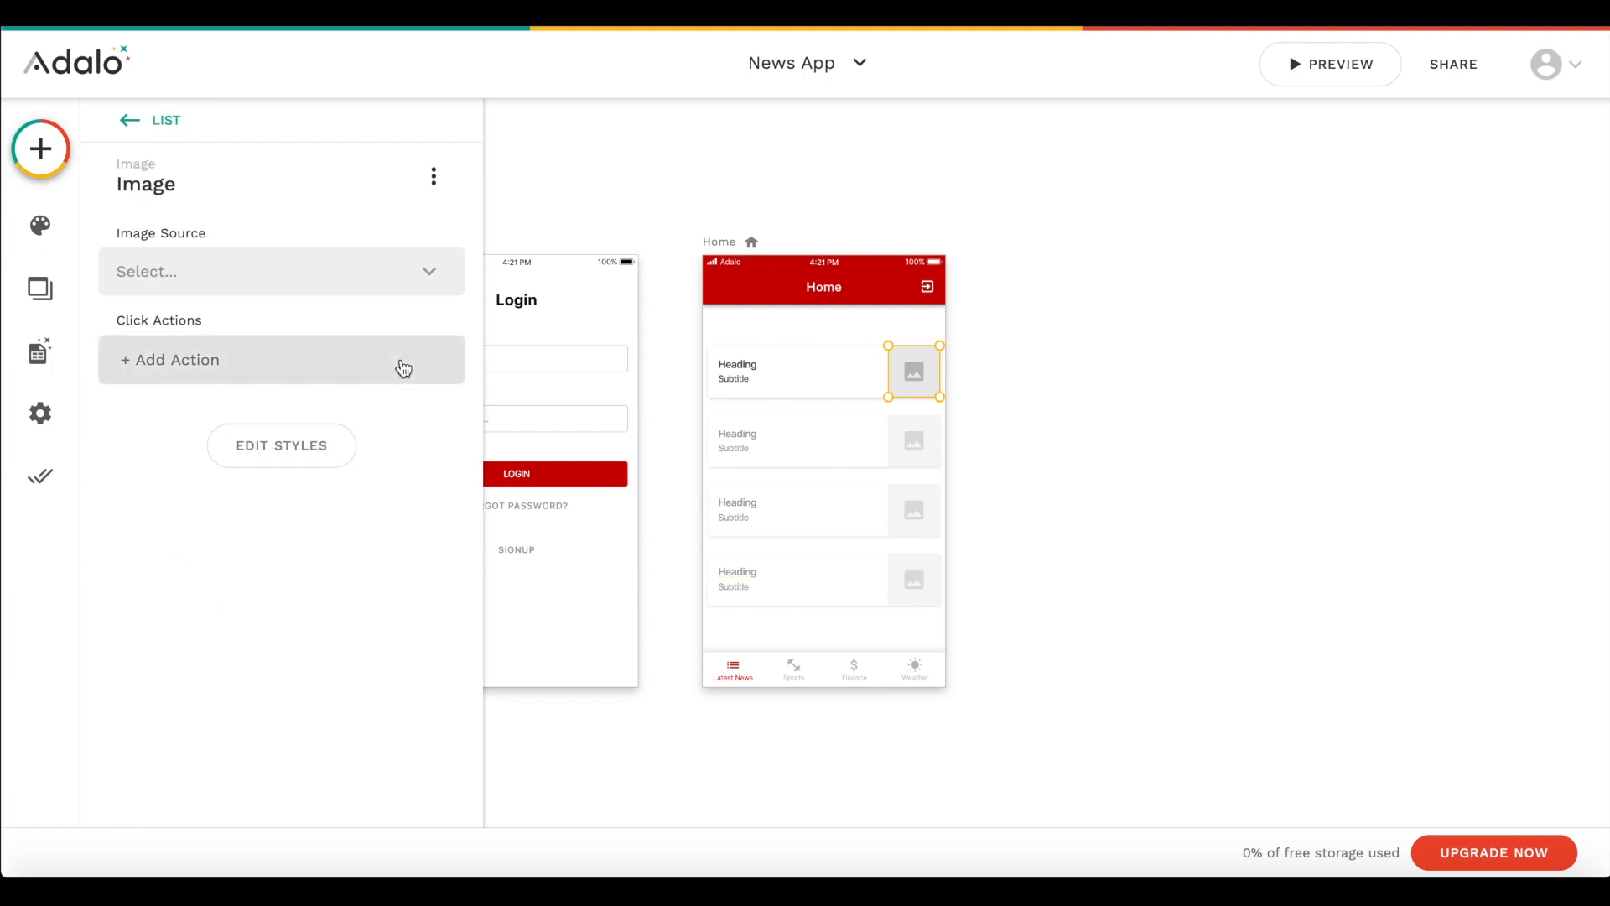
pyautogui.click(359, 267)
pyautogui.moveTo(166, 360)
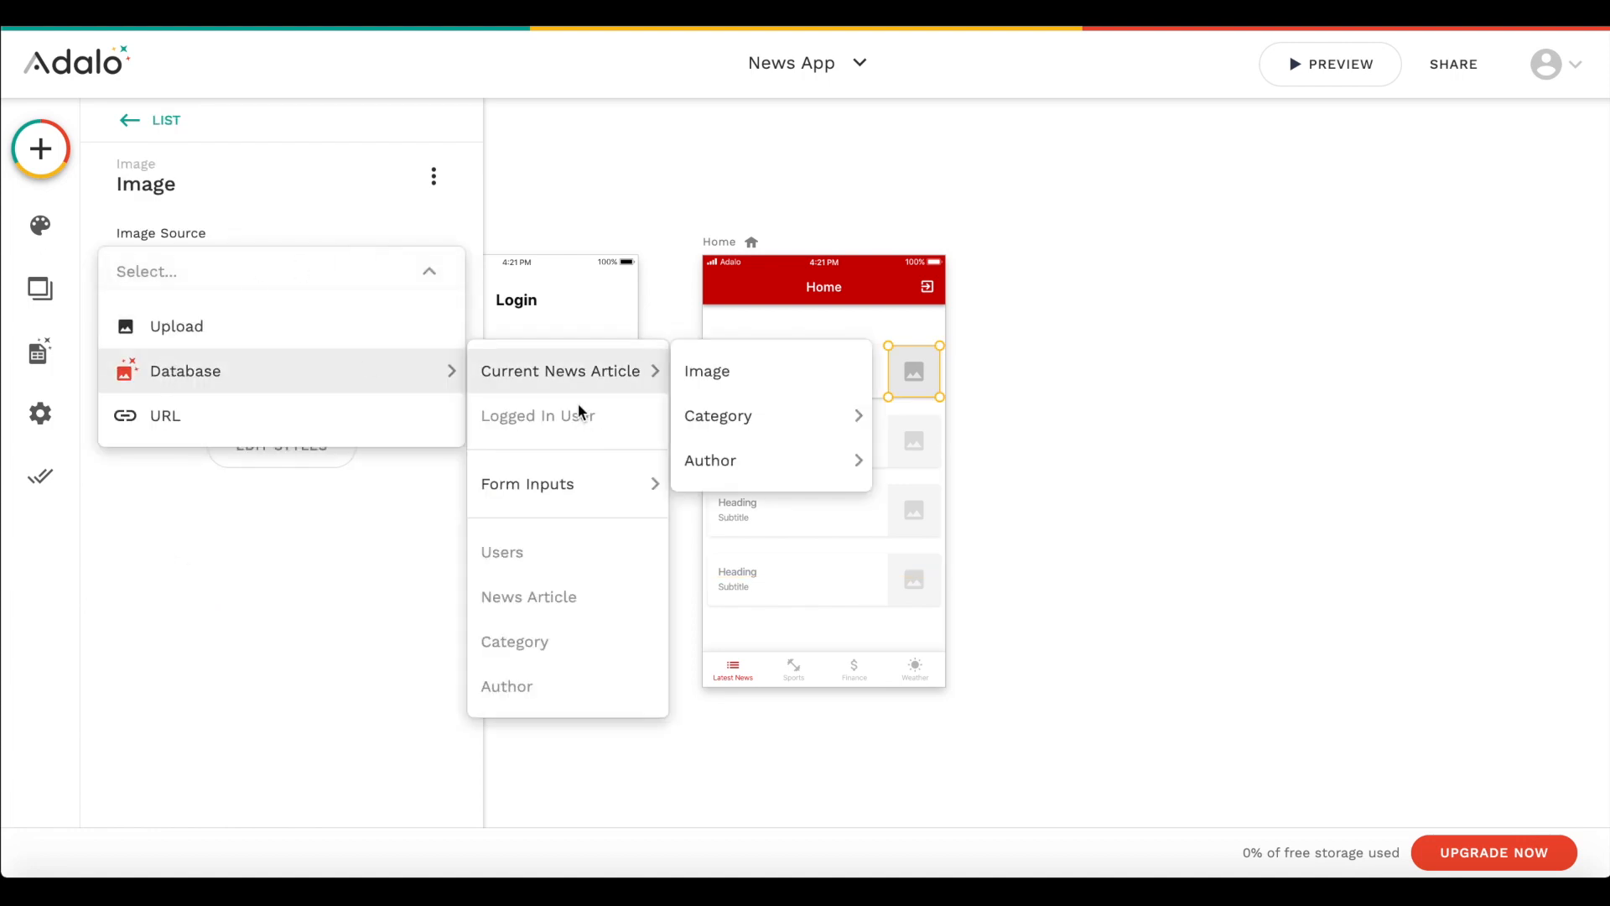
pyautogui.click(747, 372)
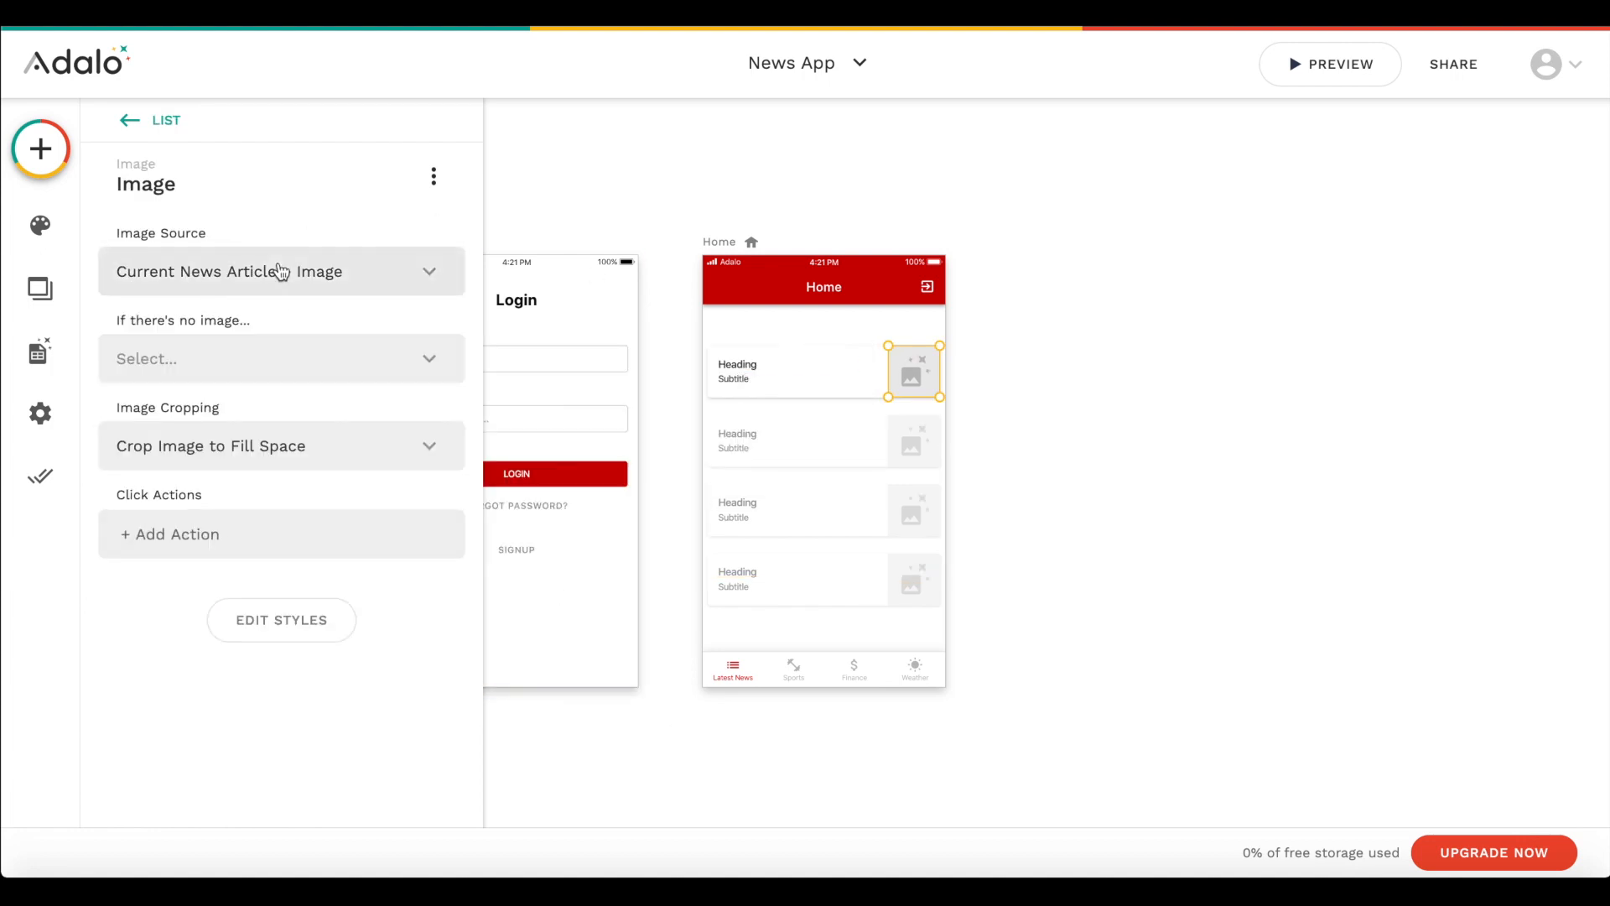
pyautogui.click(241, 369)
pyautogui.click(219, 410)
pyautogui.click(215, 442)
pyautogui.click(216, 441)
# - Try a rounding of 1000 on the list image and return it to square corners
pyautogui.click(288, 619)
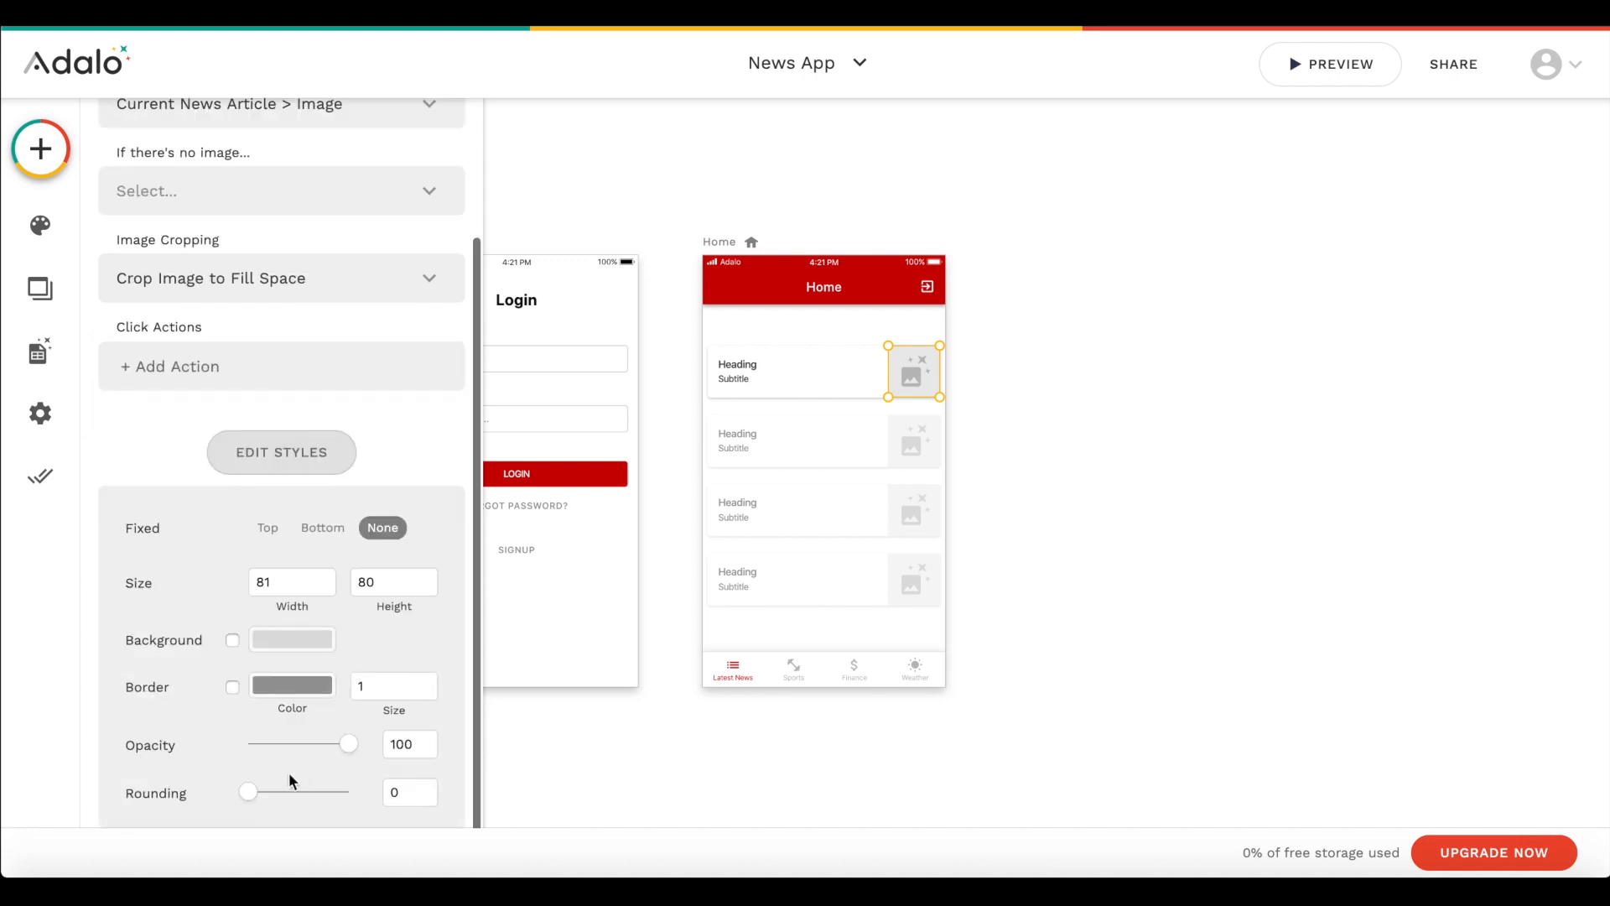
pyautogui.click(410, 791)
pyautogui.write('1000')
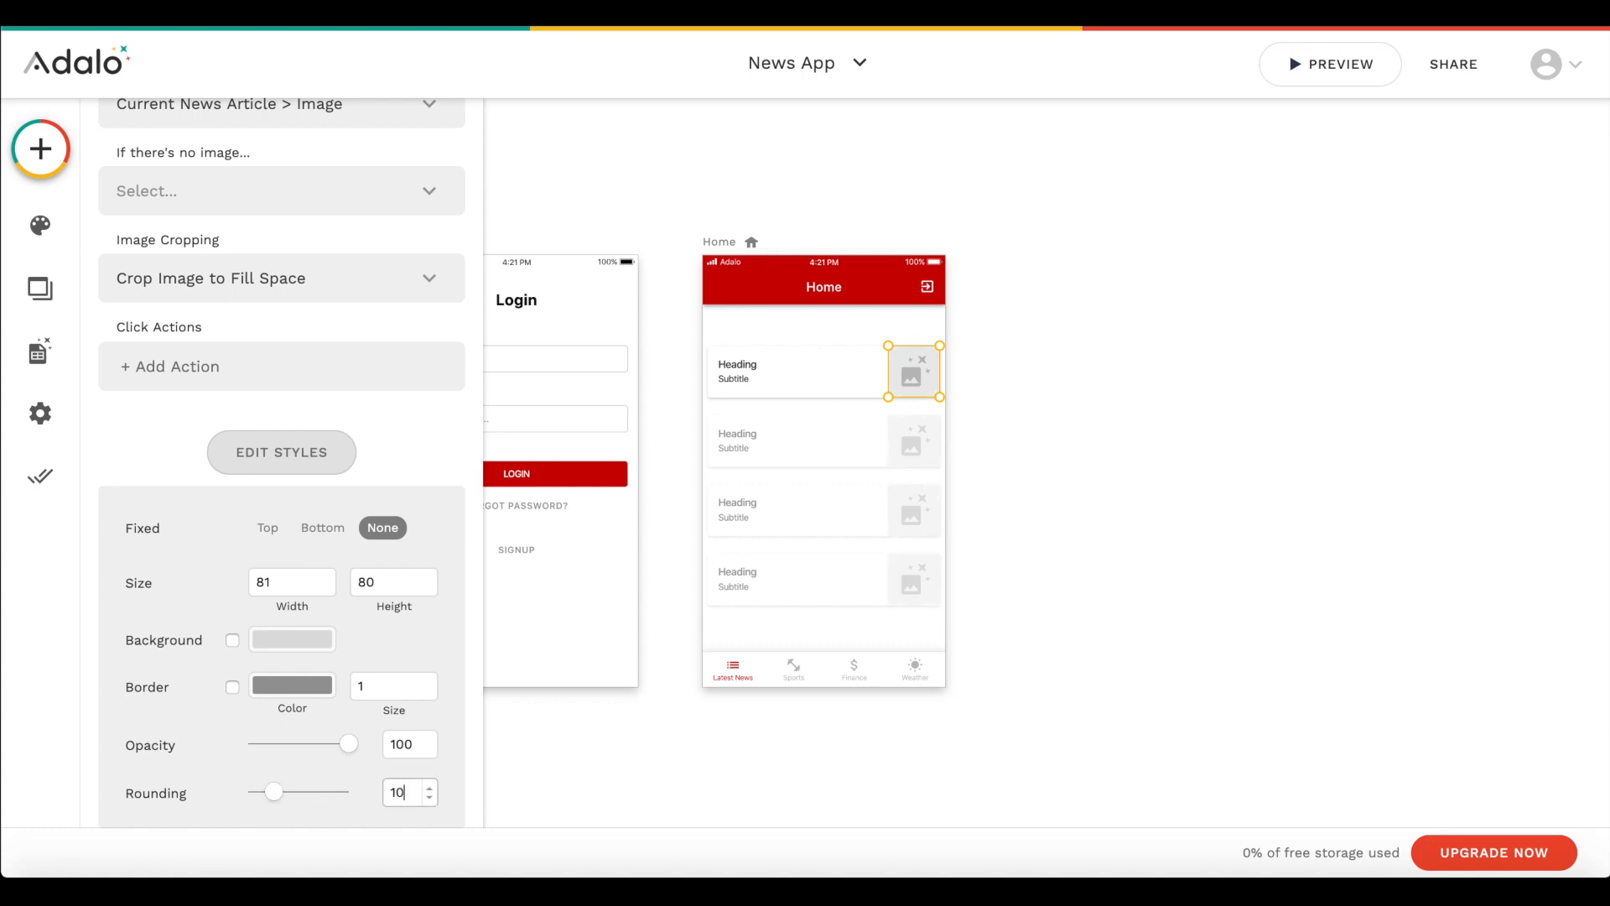
pyautogui.press('Return')
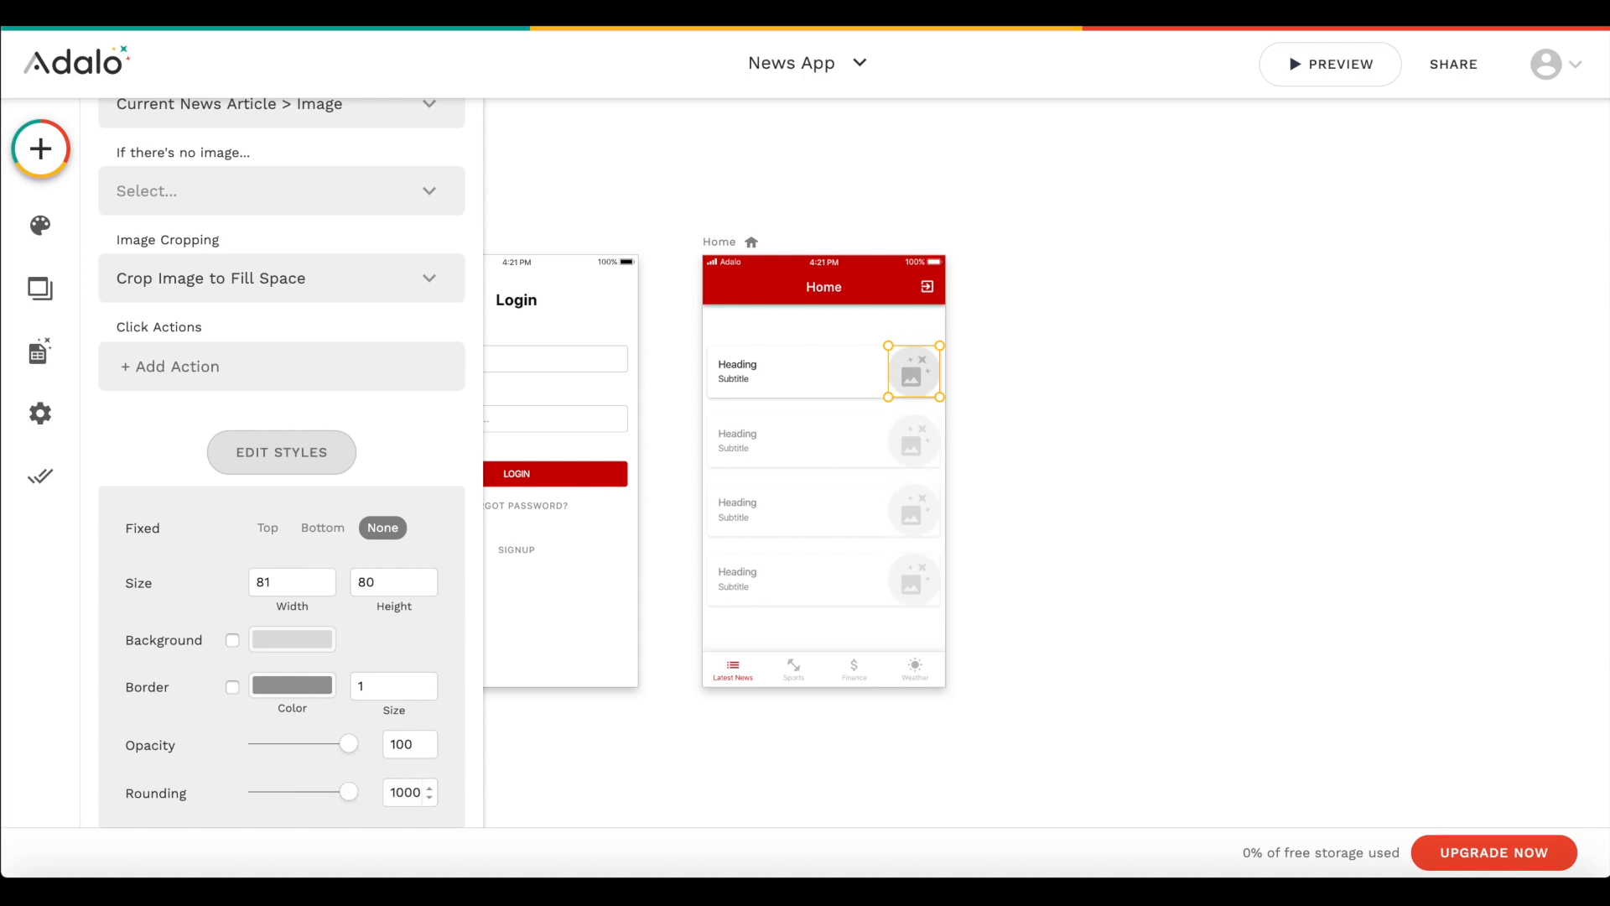
pyautogui.moveTo(320, 793); pyautogui.dragTo(132, 778)
pyautogui.click(1030, 414)
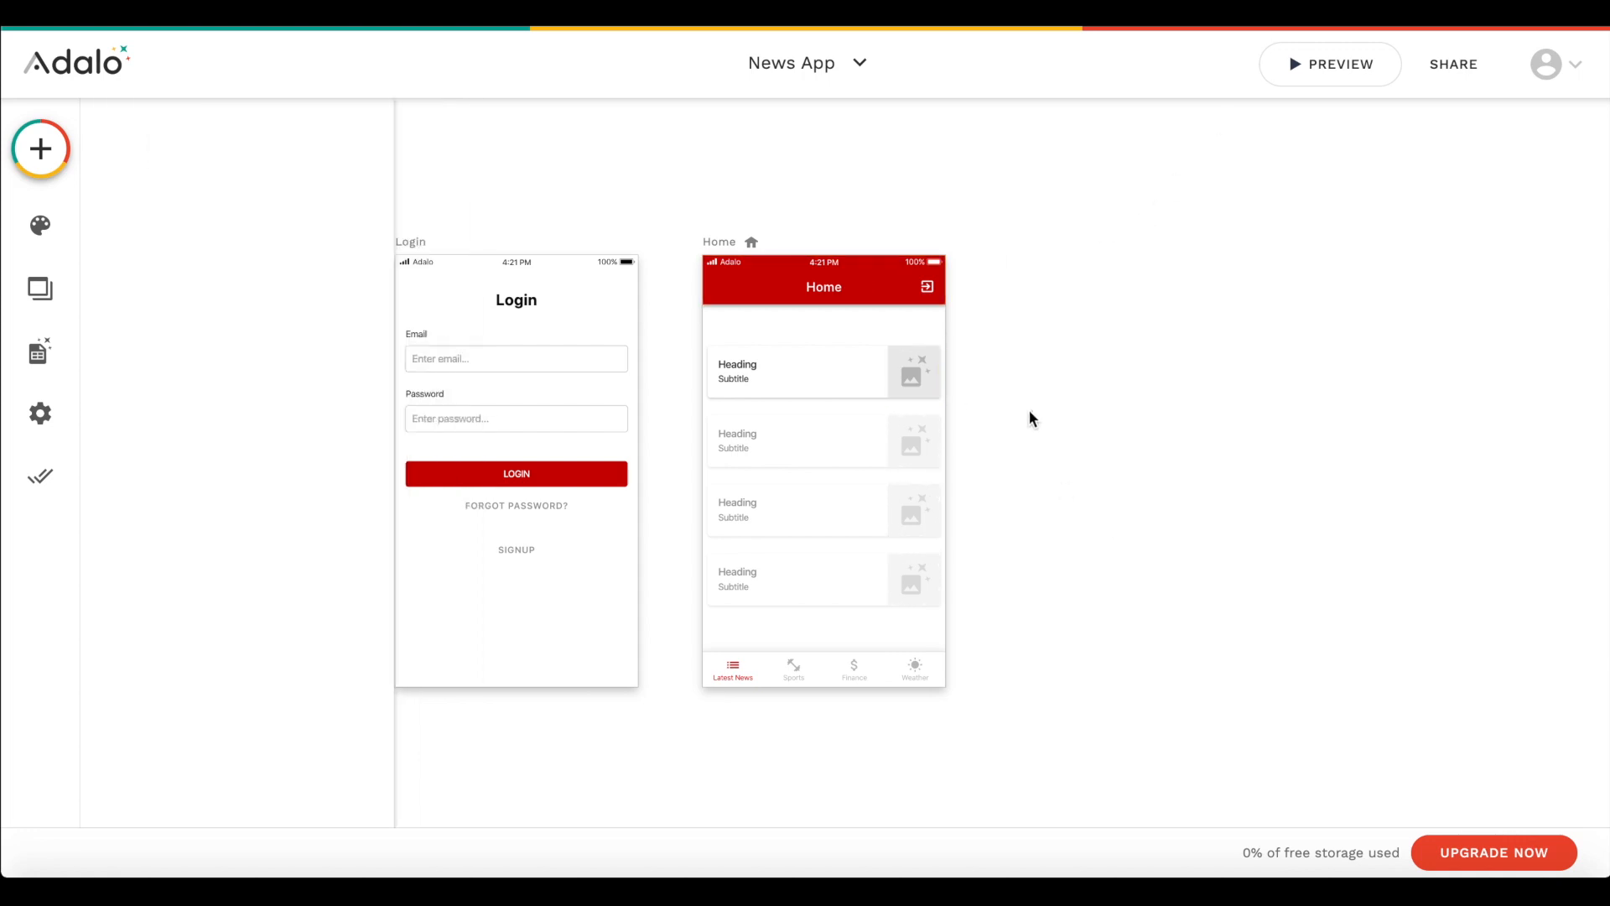
# - Make the list card's rectangle taller and enlarge the image to fill the card's new height
pyautogui.click(846, 451)
pyautogui.scroll(-2, 229, 310)
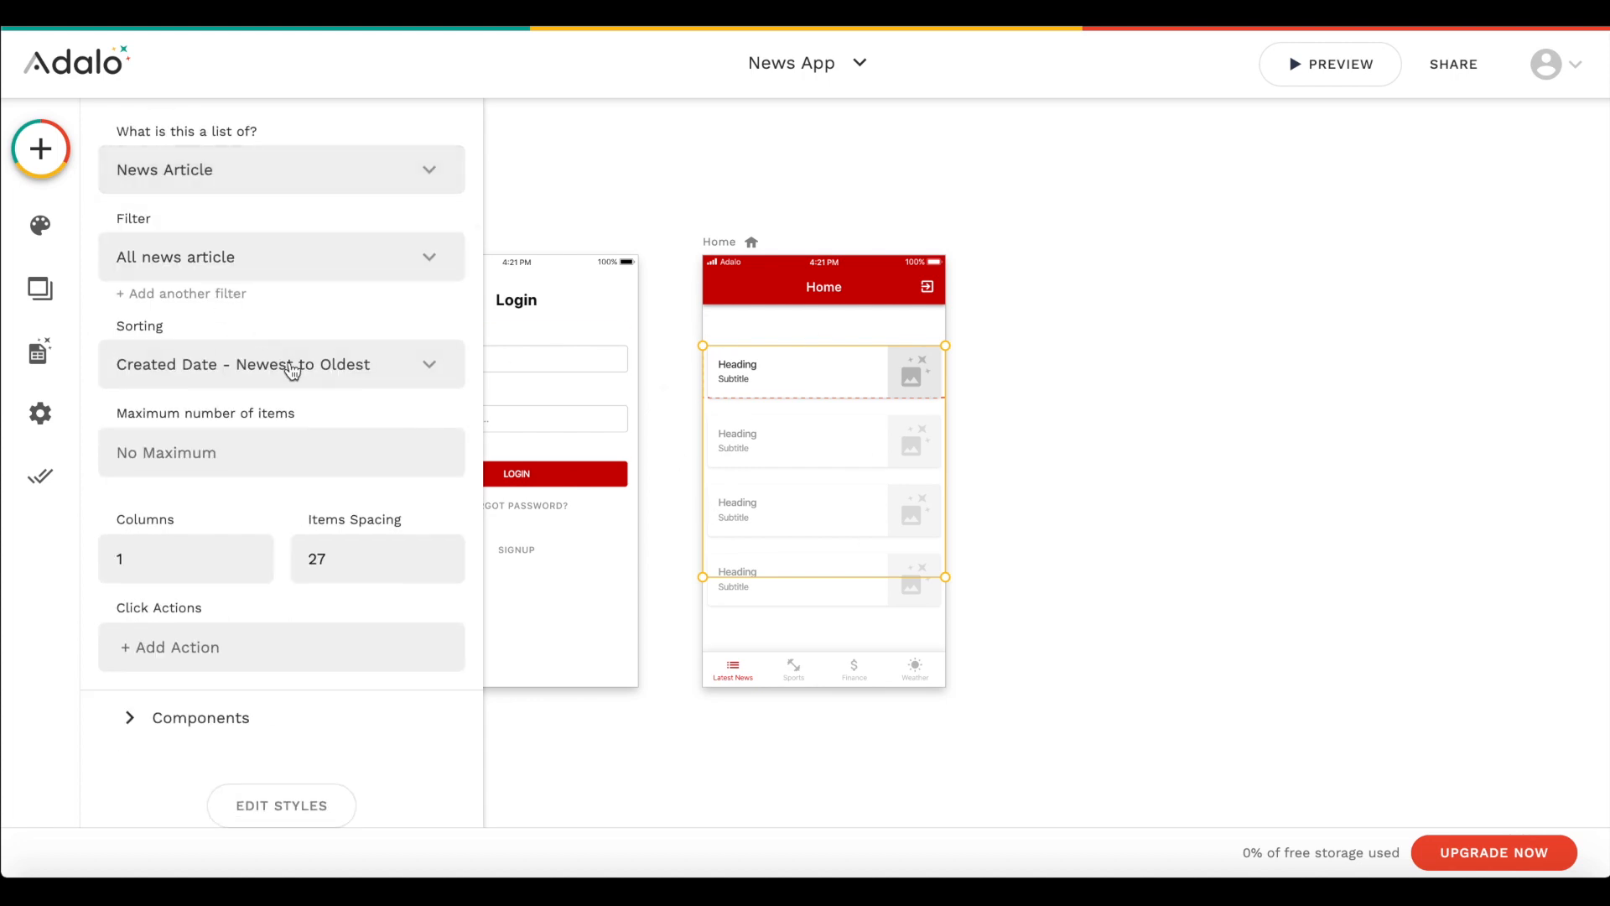
pyautogui.click(180, 727)
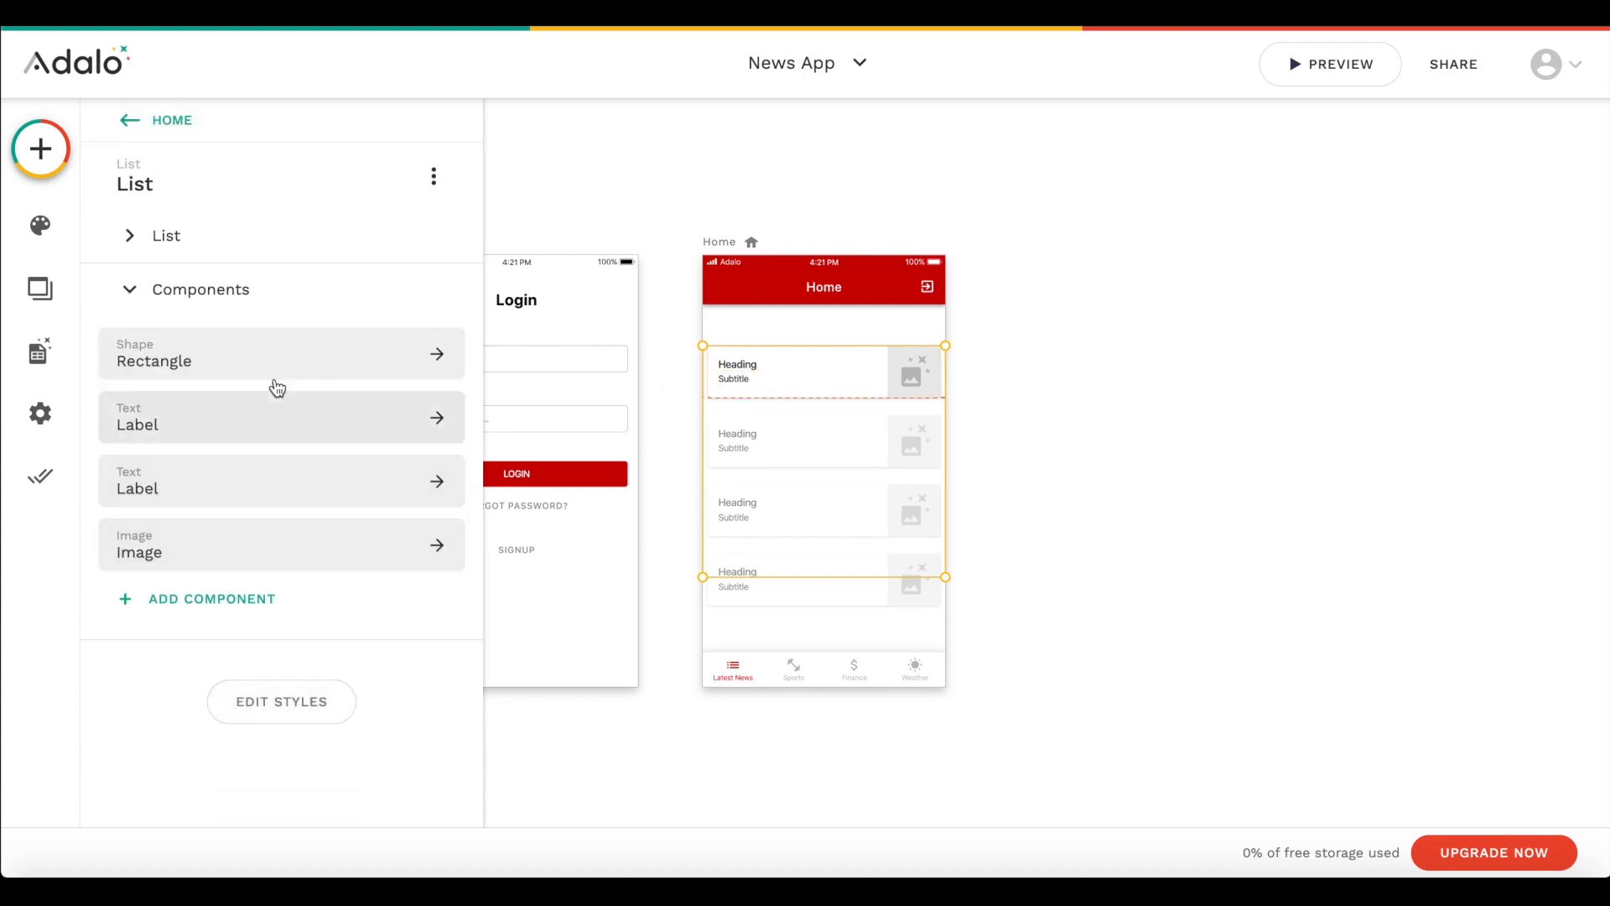
pyautogui.click(275, 379)
pyautogui.moveTo(942, 398); pyautogui.dragTo(872, 409)
pyautogui.click(904, 385)
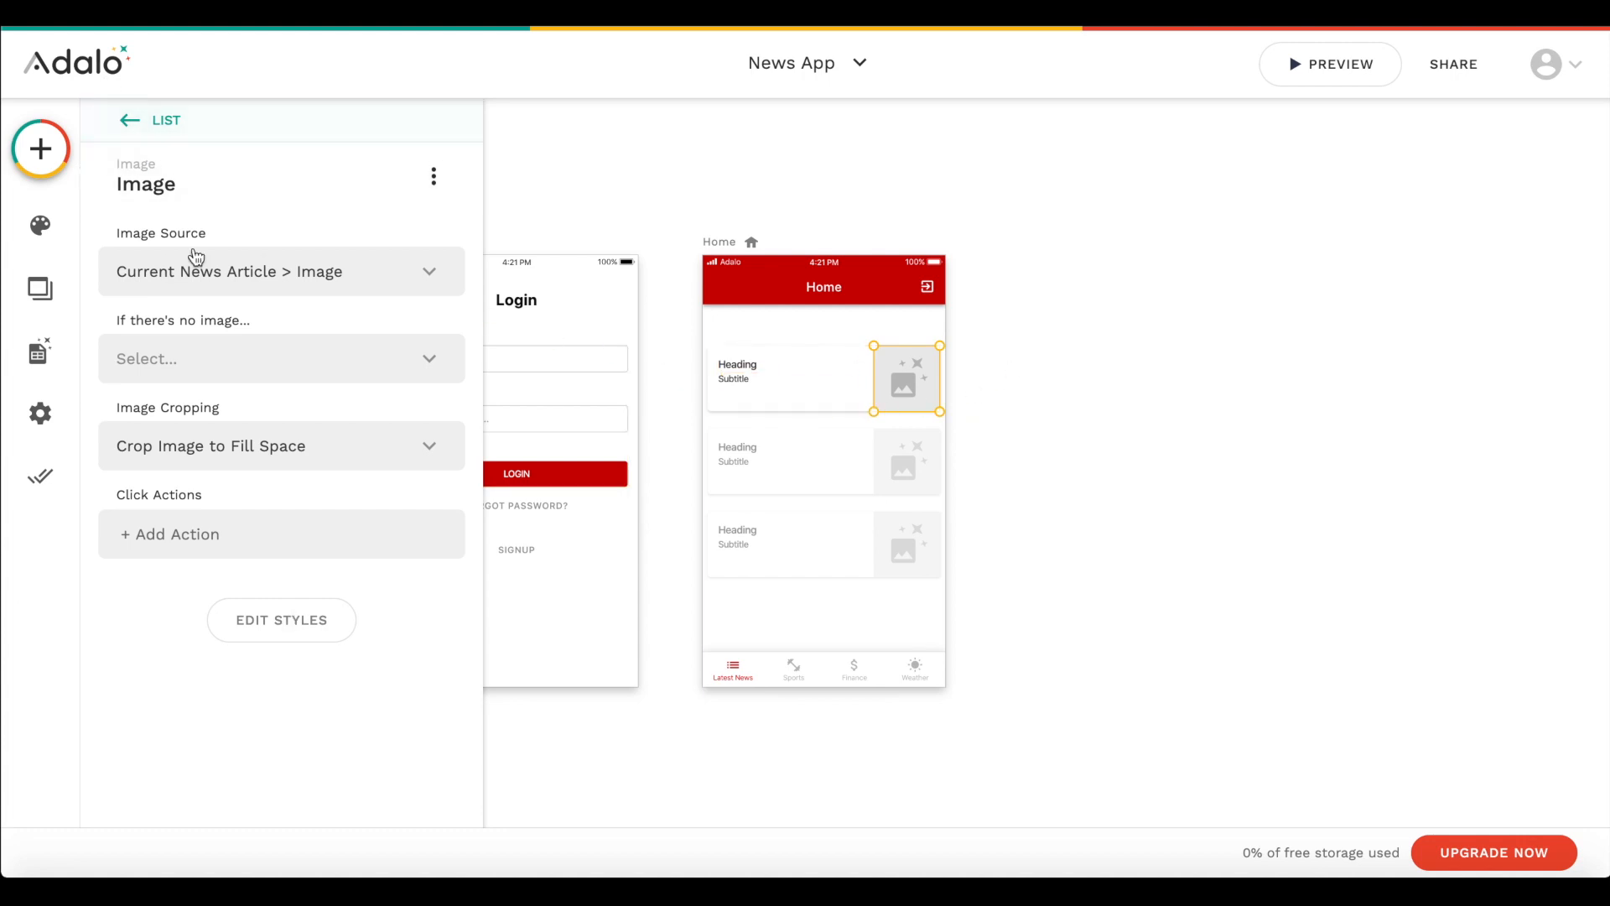
# - Add a Text component to the list item, placed directly below the subtitle in the first card
pyautogui.click(145, 121)
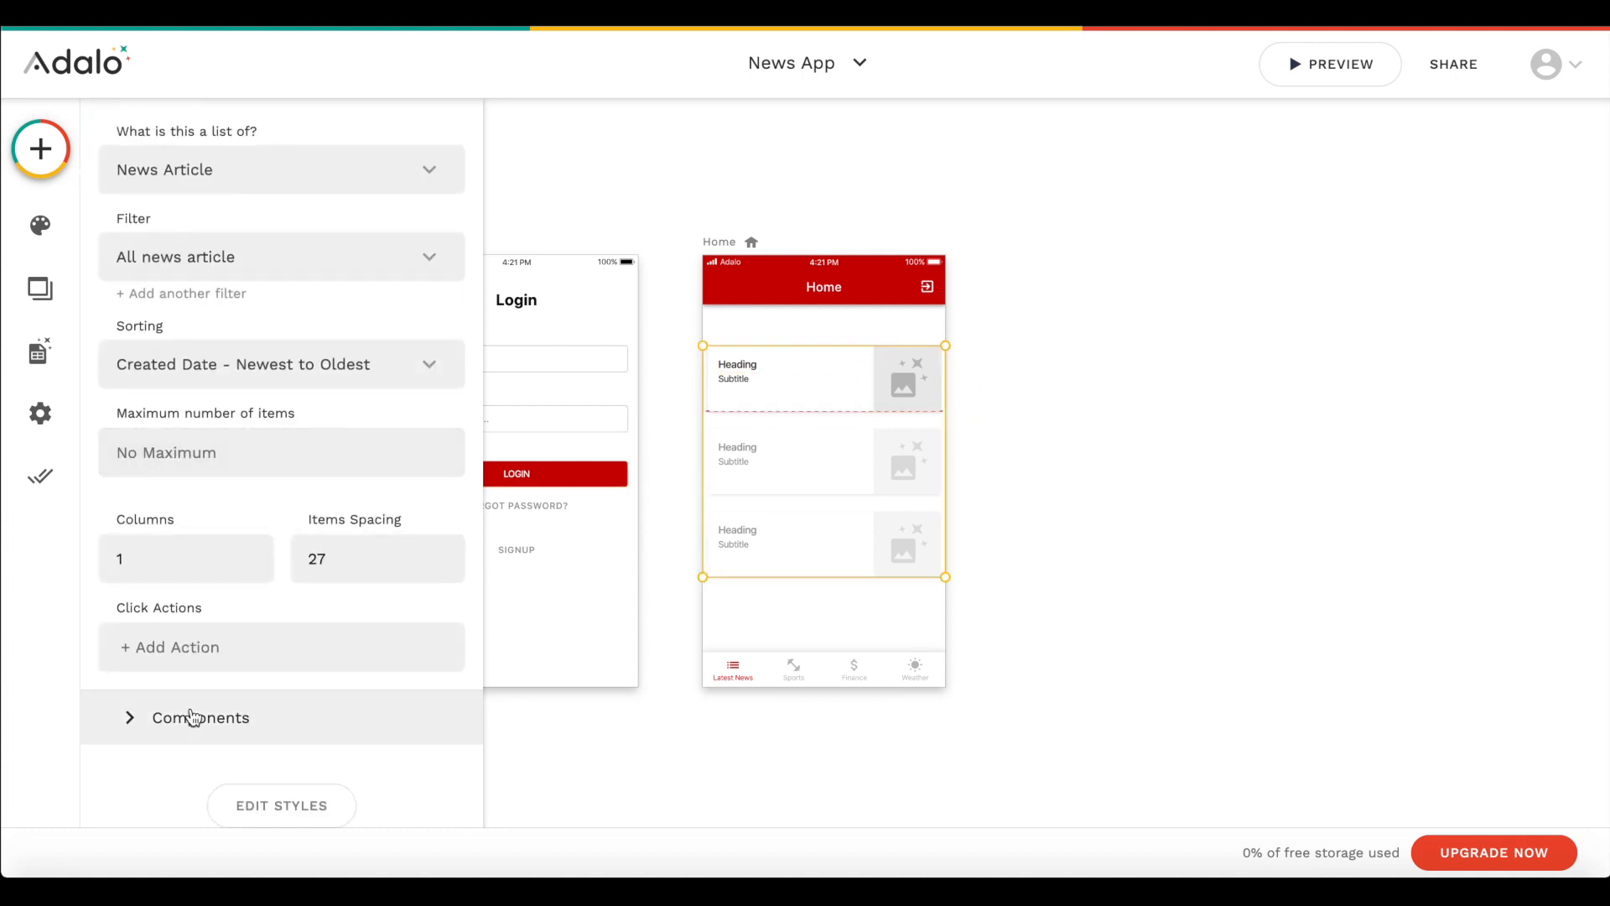
pyautogui.click(192, 715)
pyautogui.click(190, 601)
pyautogui.moveTo(241, 438); pyautogui.dragTo(770, 396)
# - Style the list item's new text in mid grey with a font size of 13
pyautogui.click(286, 464)
pyautogui.click(392, 654)
pyautogui.click(412, 475)
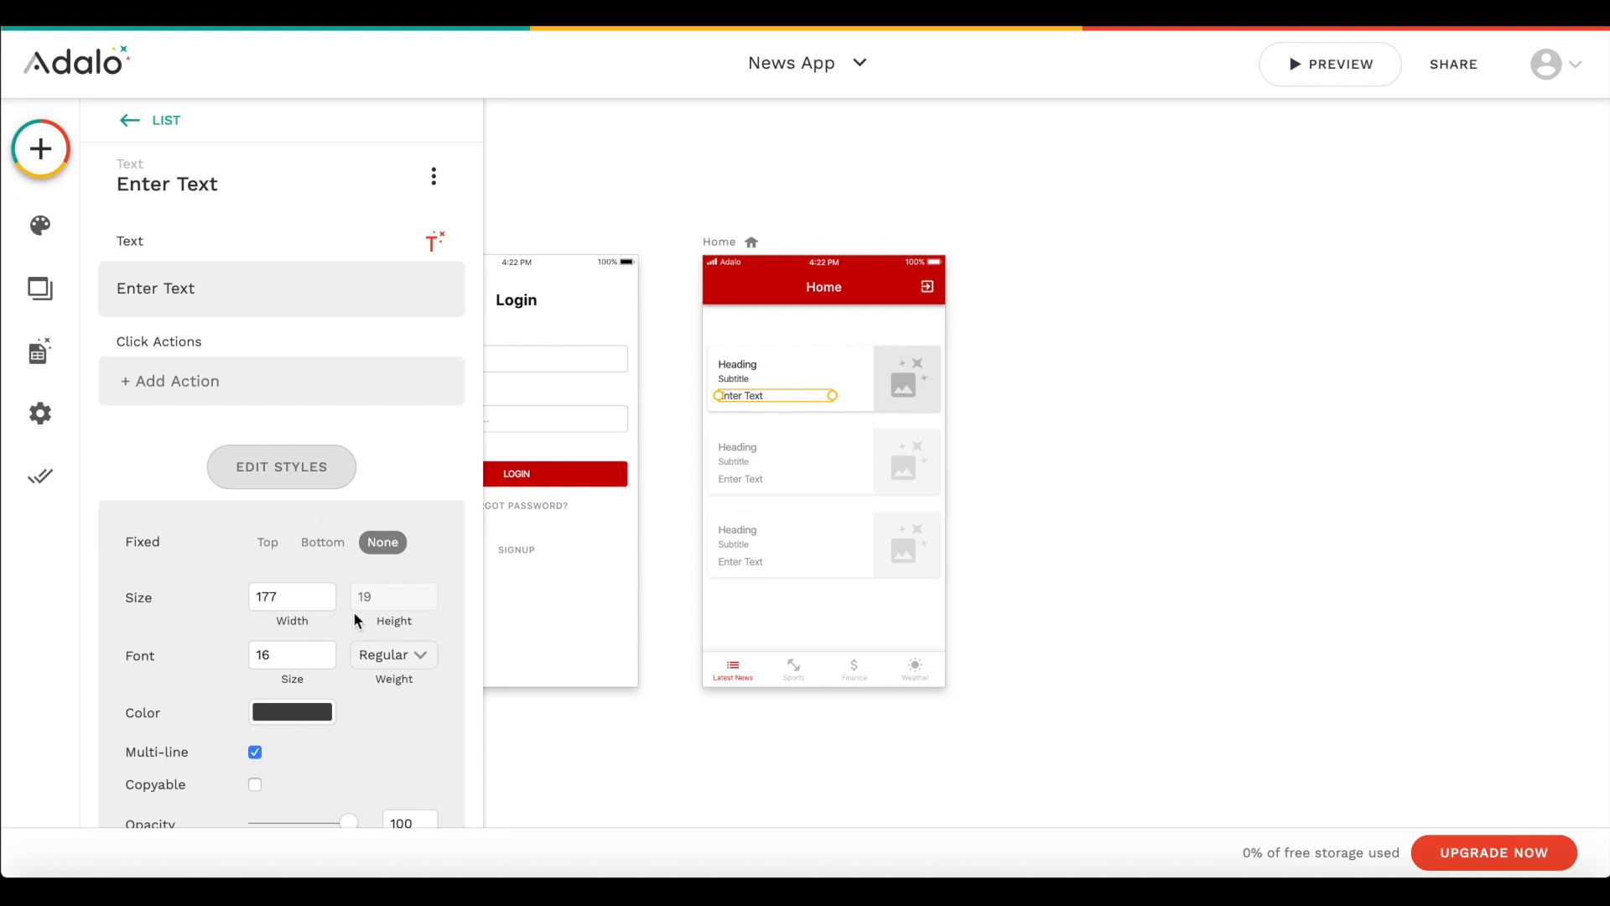
pyautogui.click(293, 714)
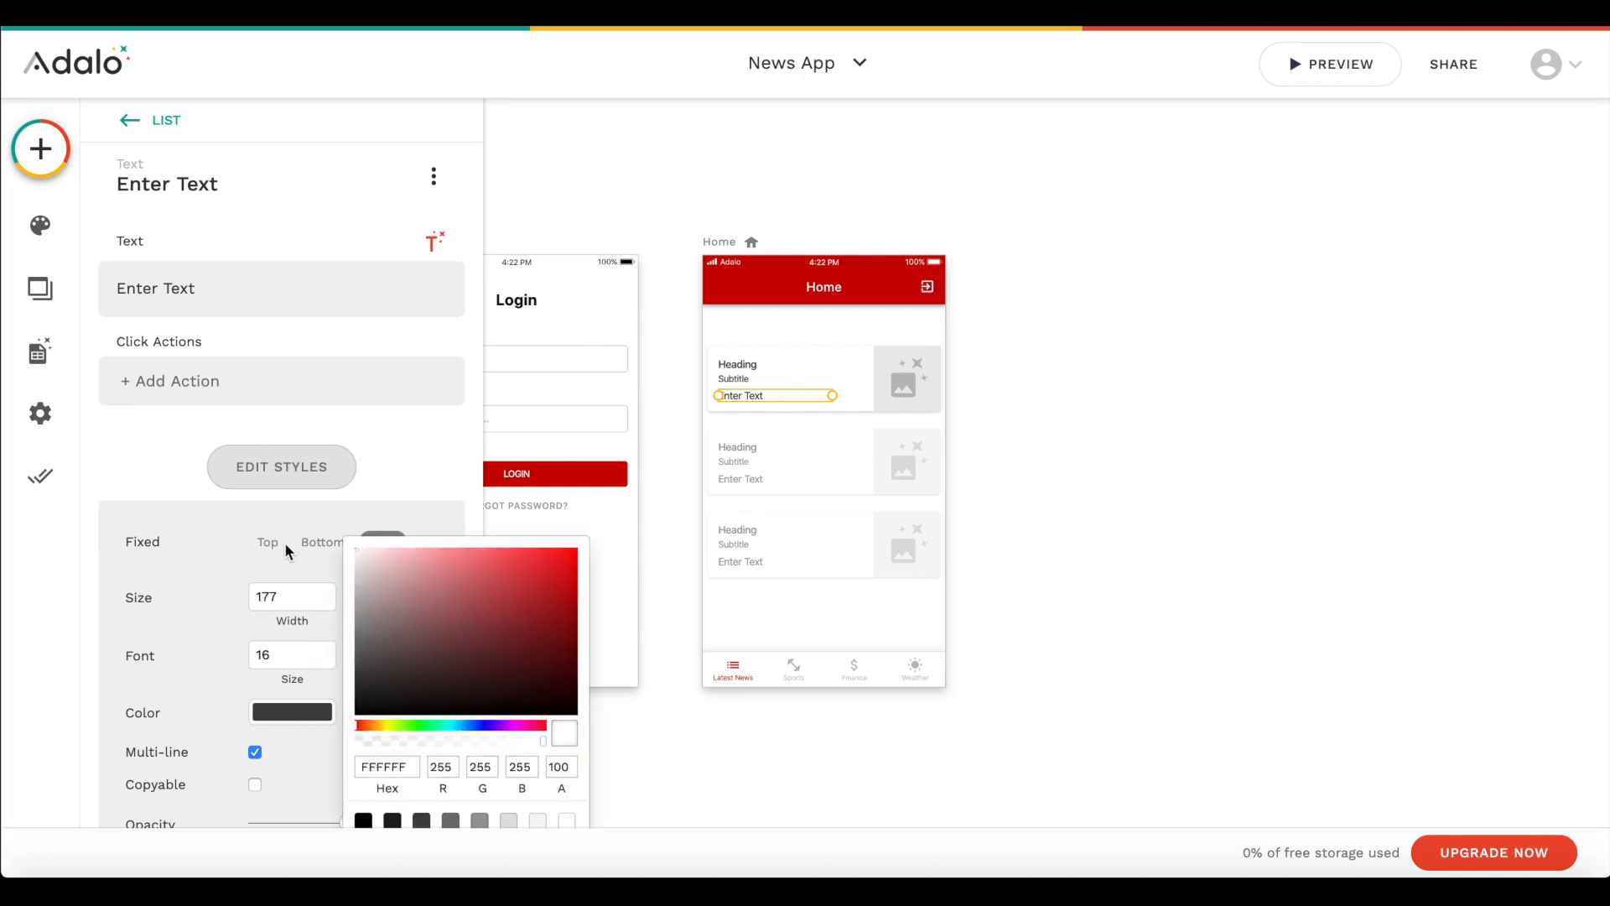
pyautogui.moveTo(276, 590); pyautogui.dragTo(276, 590)
pyautogui.moveTo(393, 584); pyautogui.dragTo(304, 627)
pyautogui.click(245, 680)
pyautogui.click(294, 654)
pyautogui.press('BackSpace')
pyautogui.write('3')
pyautogui.press('Return')
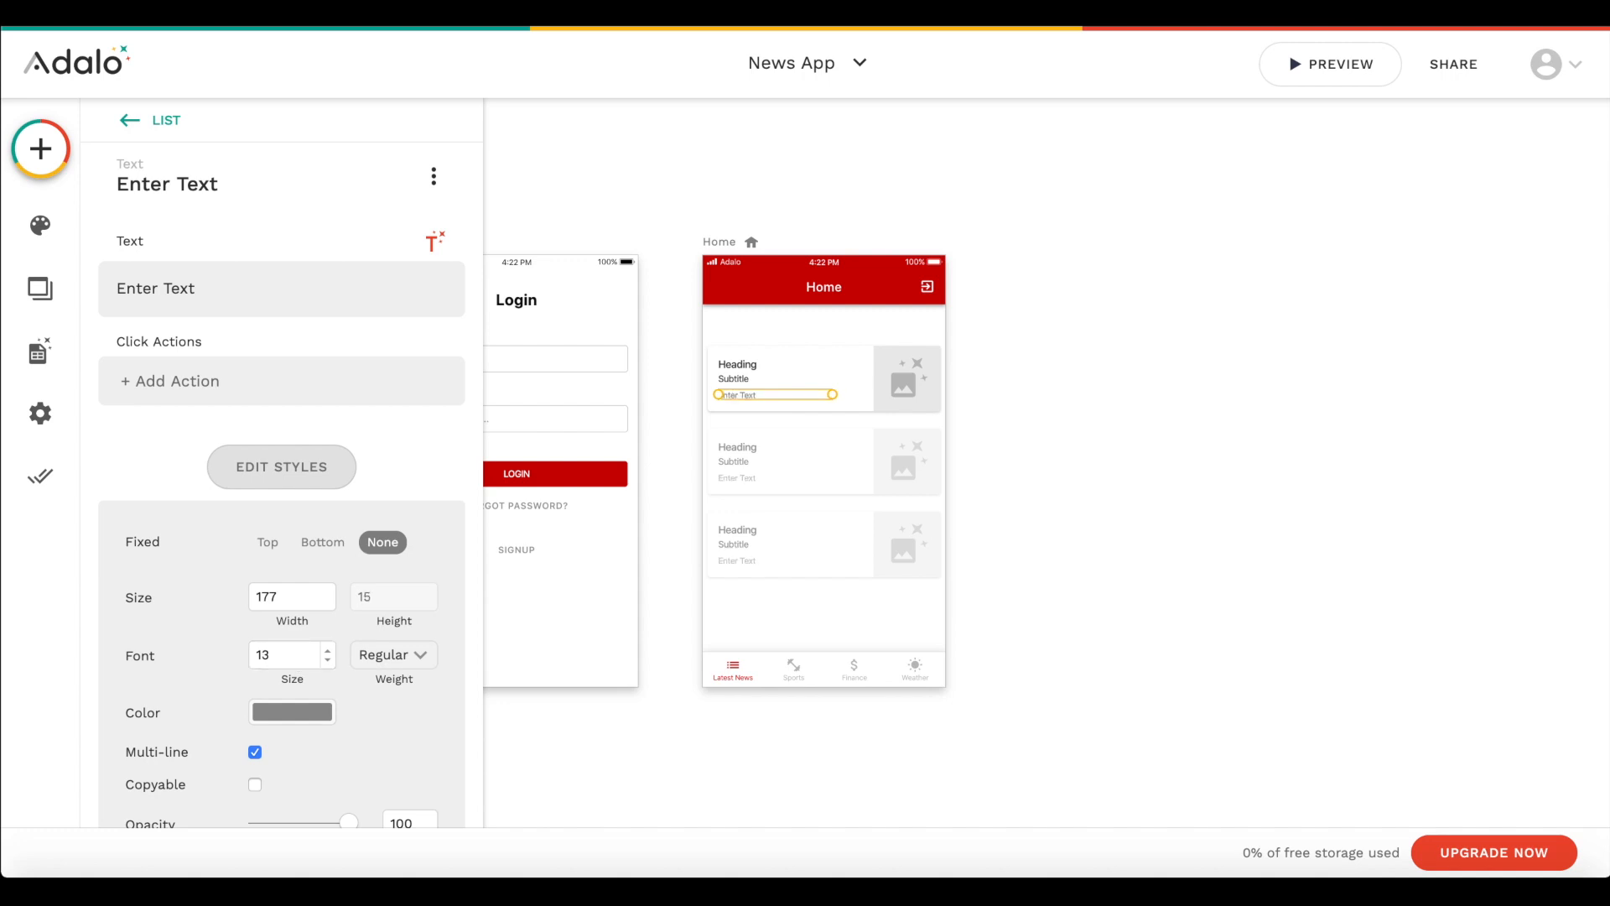
# - Set the new text to "Date Published:" followed by the Current News Article's Created Date
pyautogui.tripleClick(211, 294)
pyautogui.write('Date Publi')
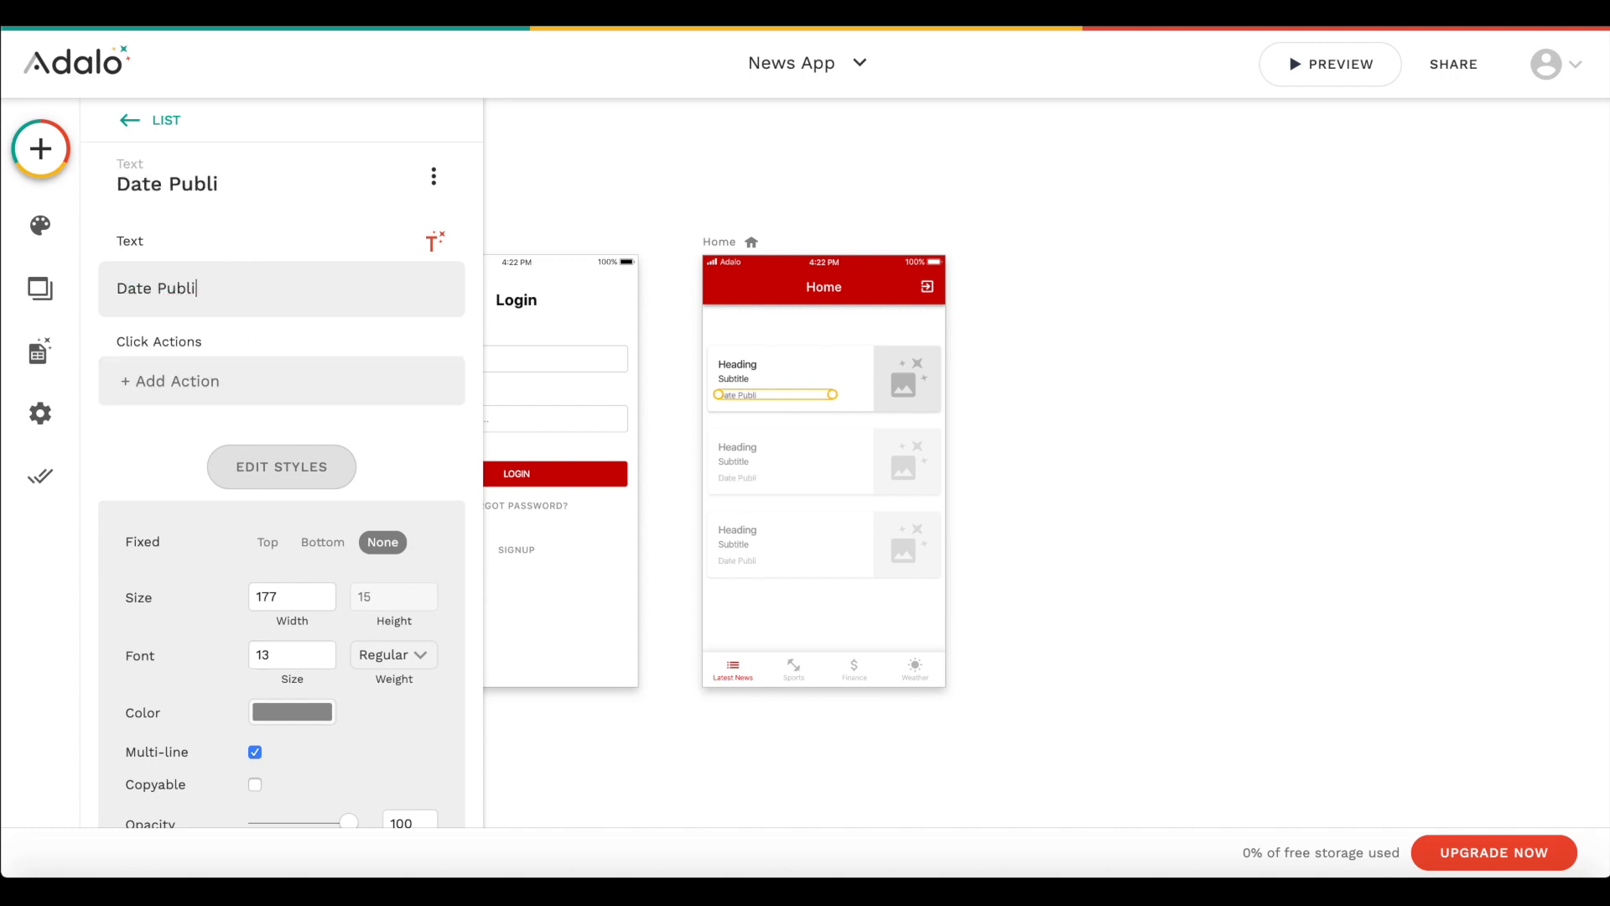
pyautogui.write('shed')
pyautogui.click(433, 242)
pyautogui.moveTo(355, 319)
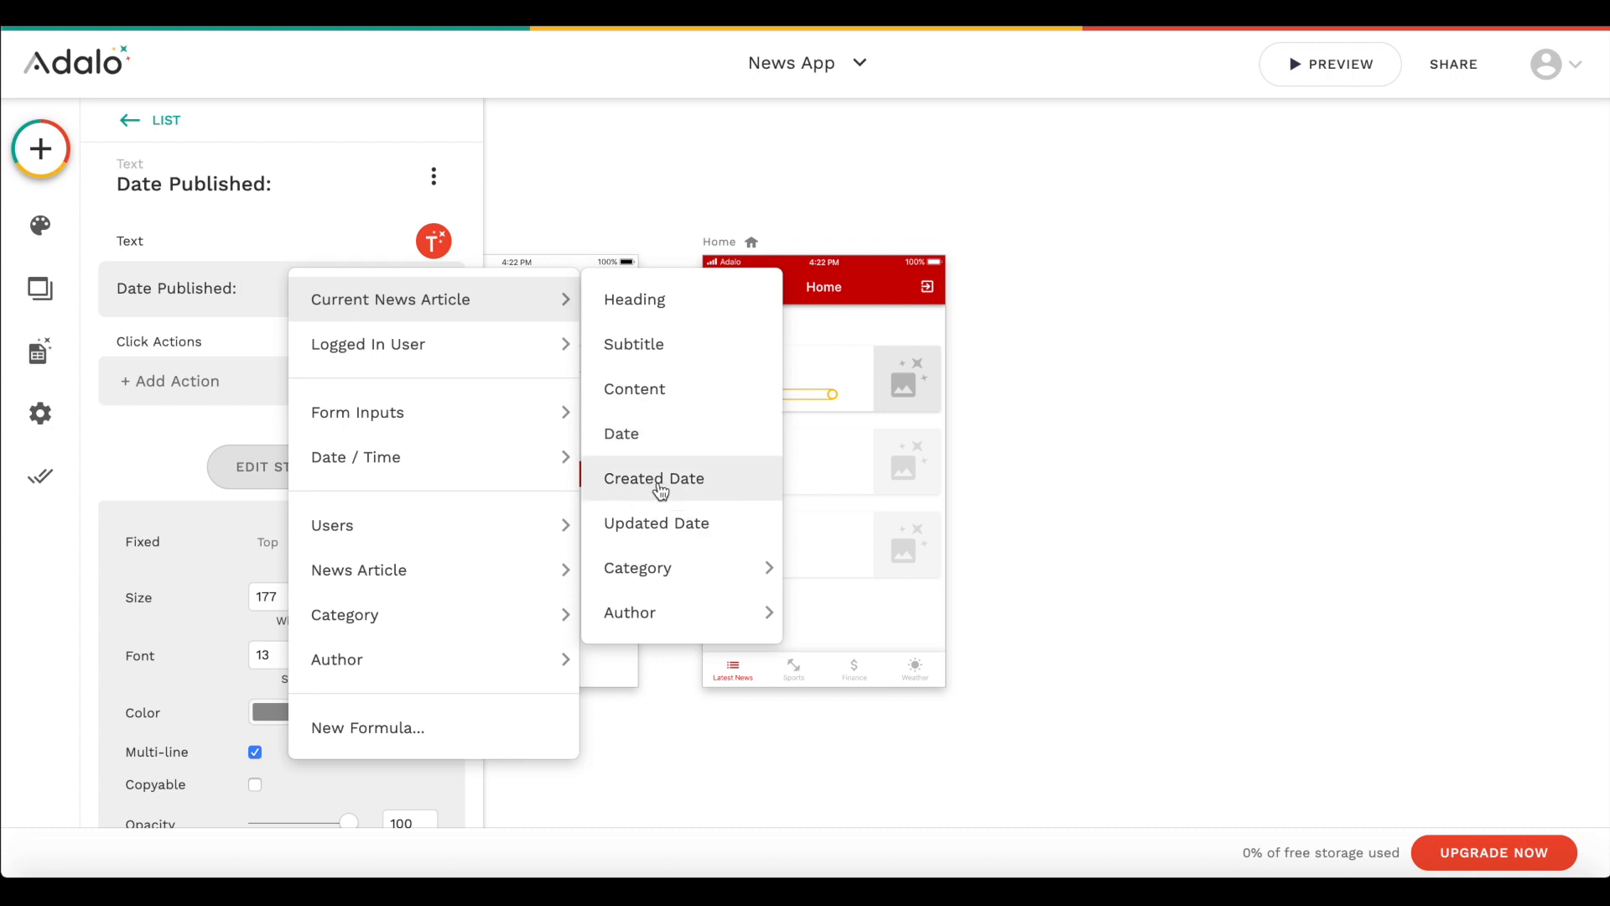
pyautogui.click(705, 477)
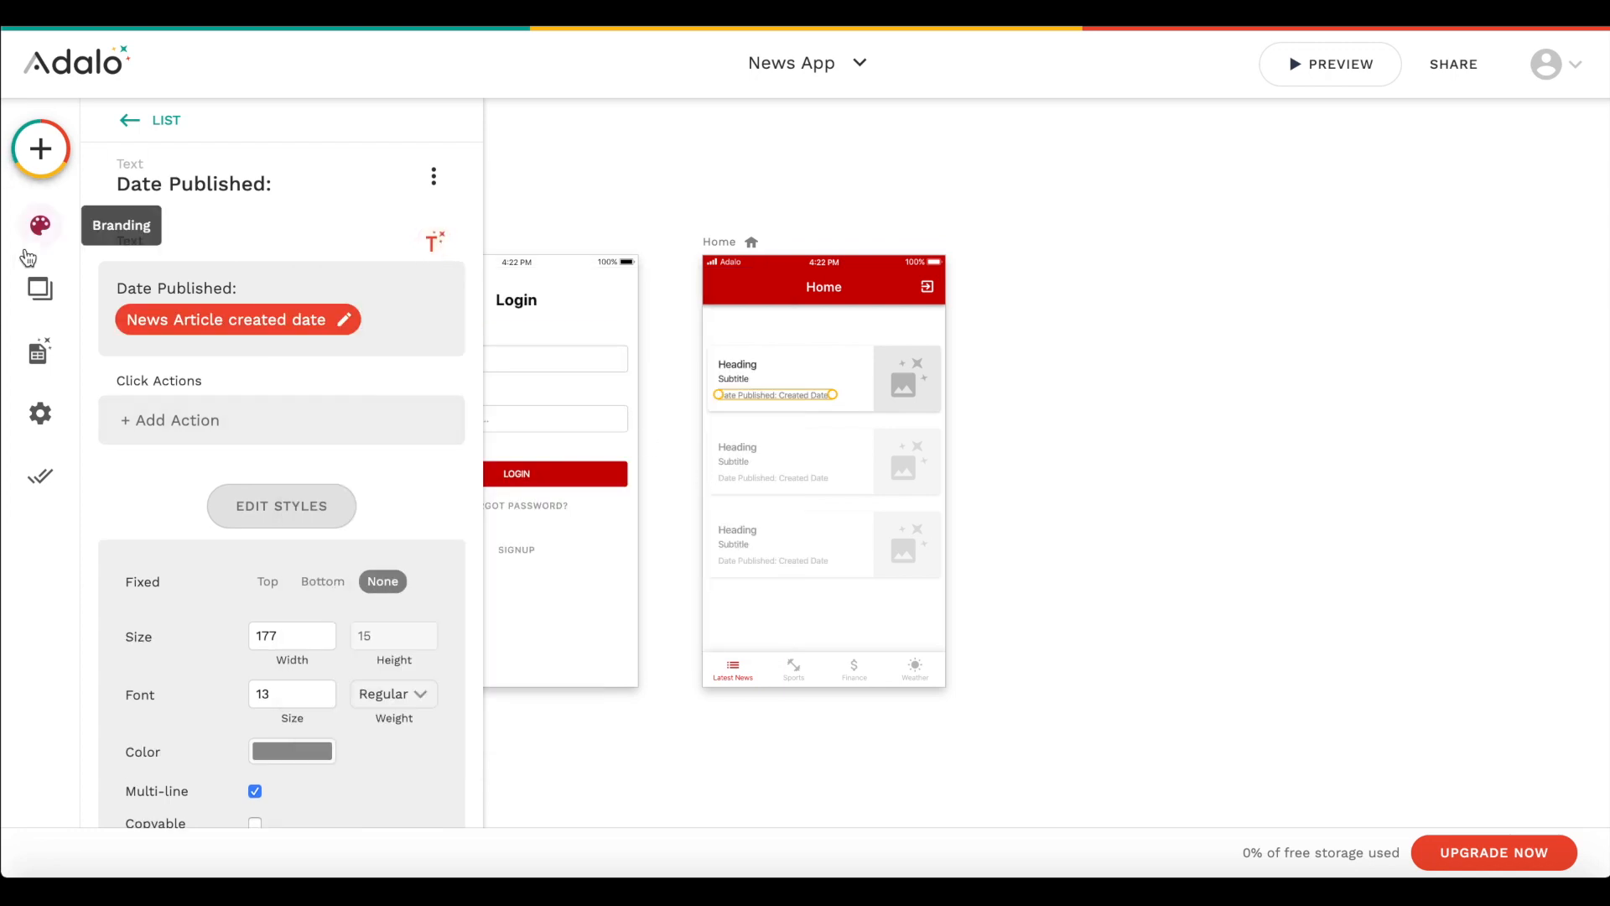
# - Delete the Date property from the News Article database collection
pyautogui.click(49, 353)
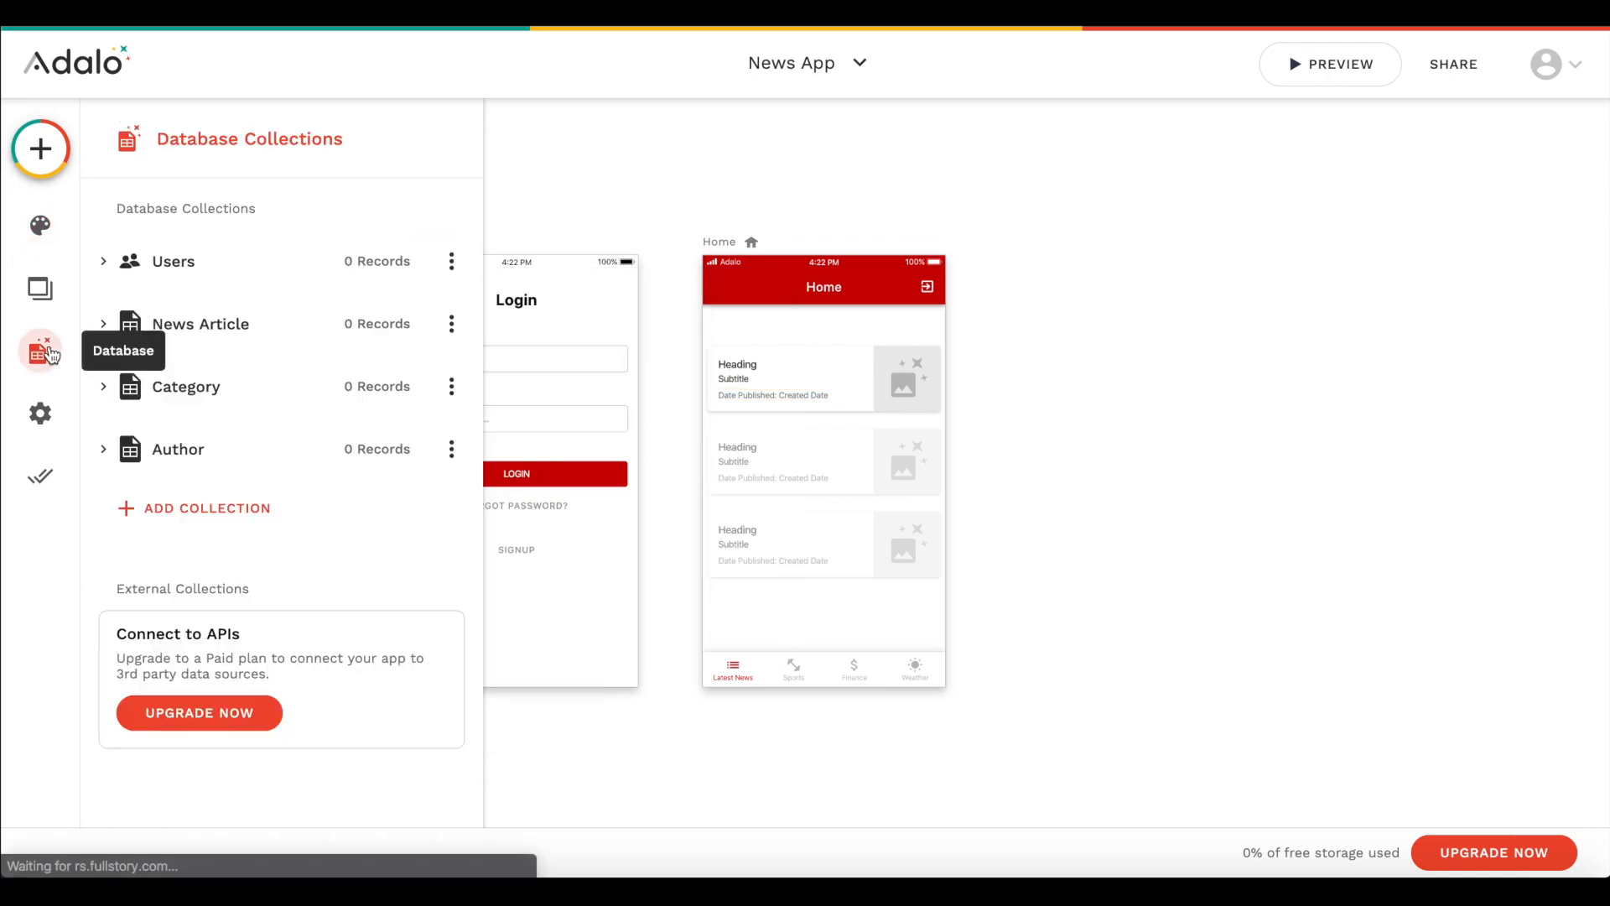
pyautogui.click(332, 325)
pyautogui.click(1338, 205)
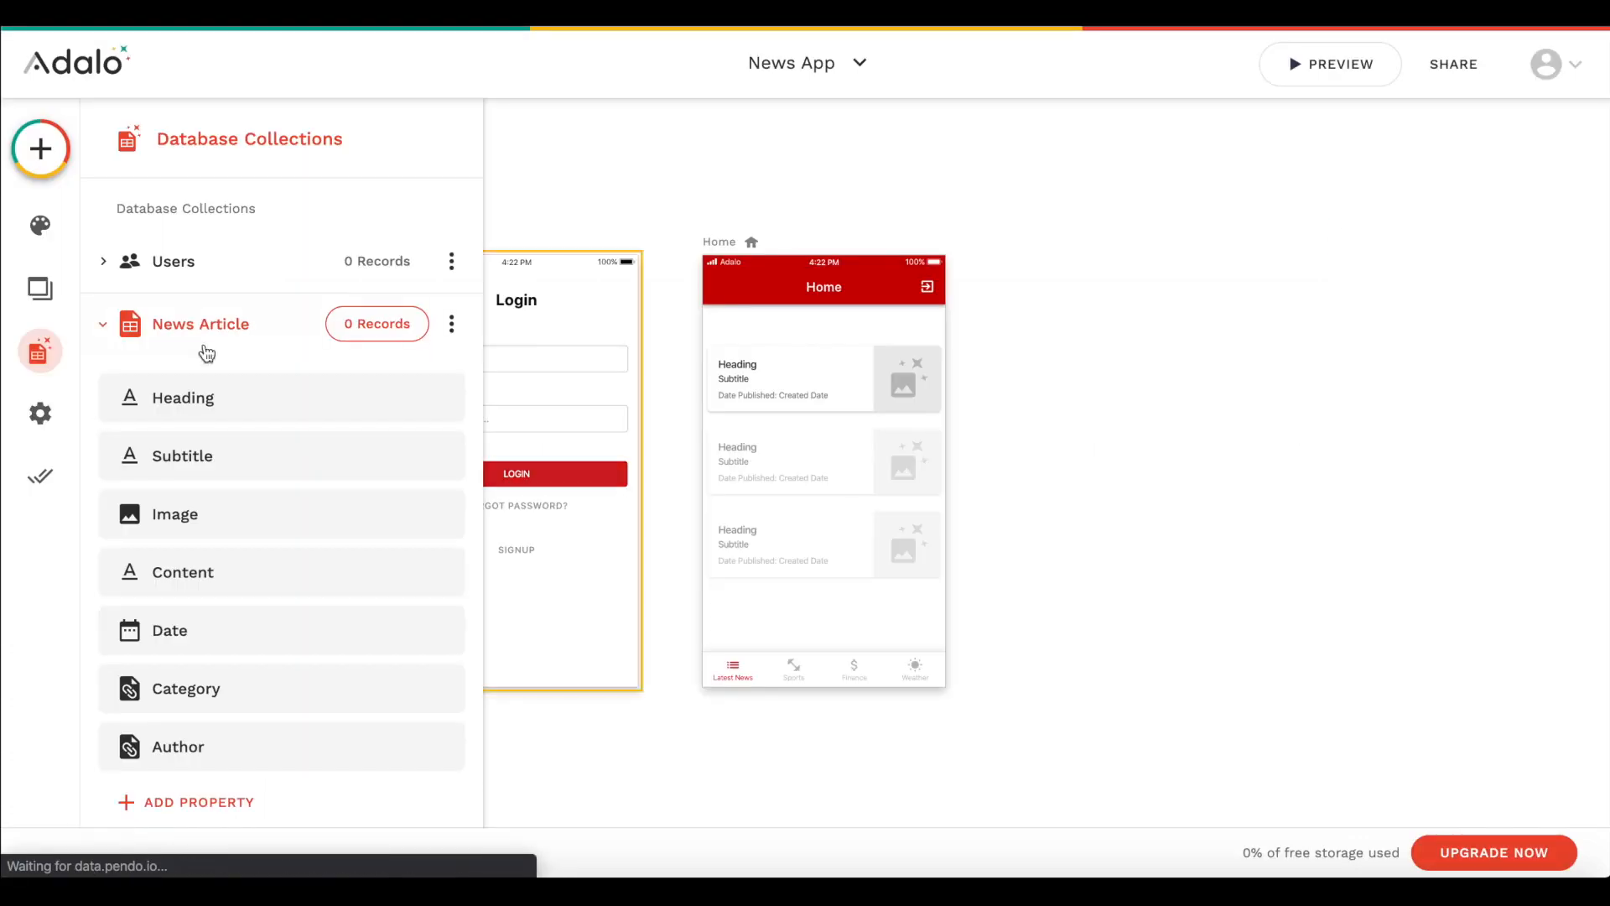
pyautogui.click(252, 648)
pyautogui.click(430, 630)
pyautogui.click(971, 132)
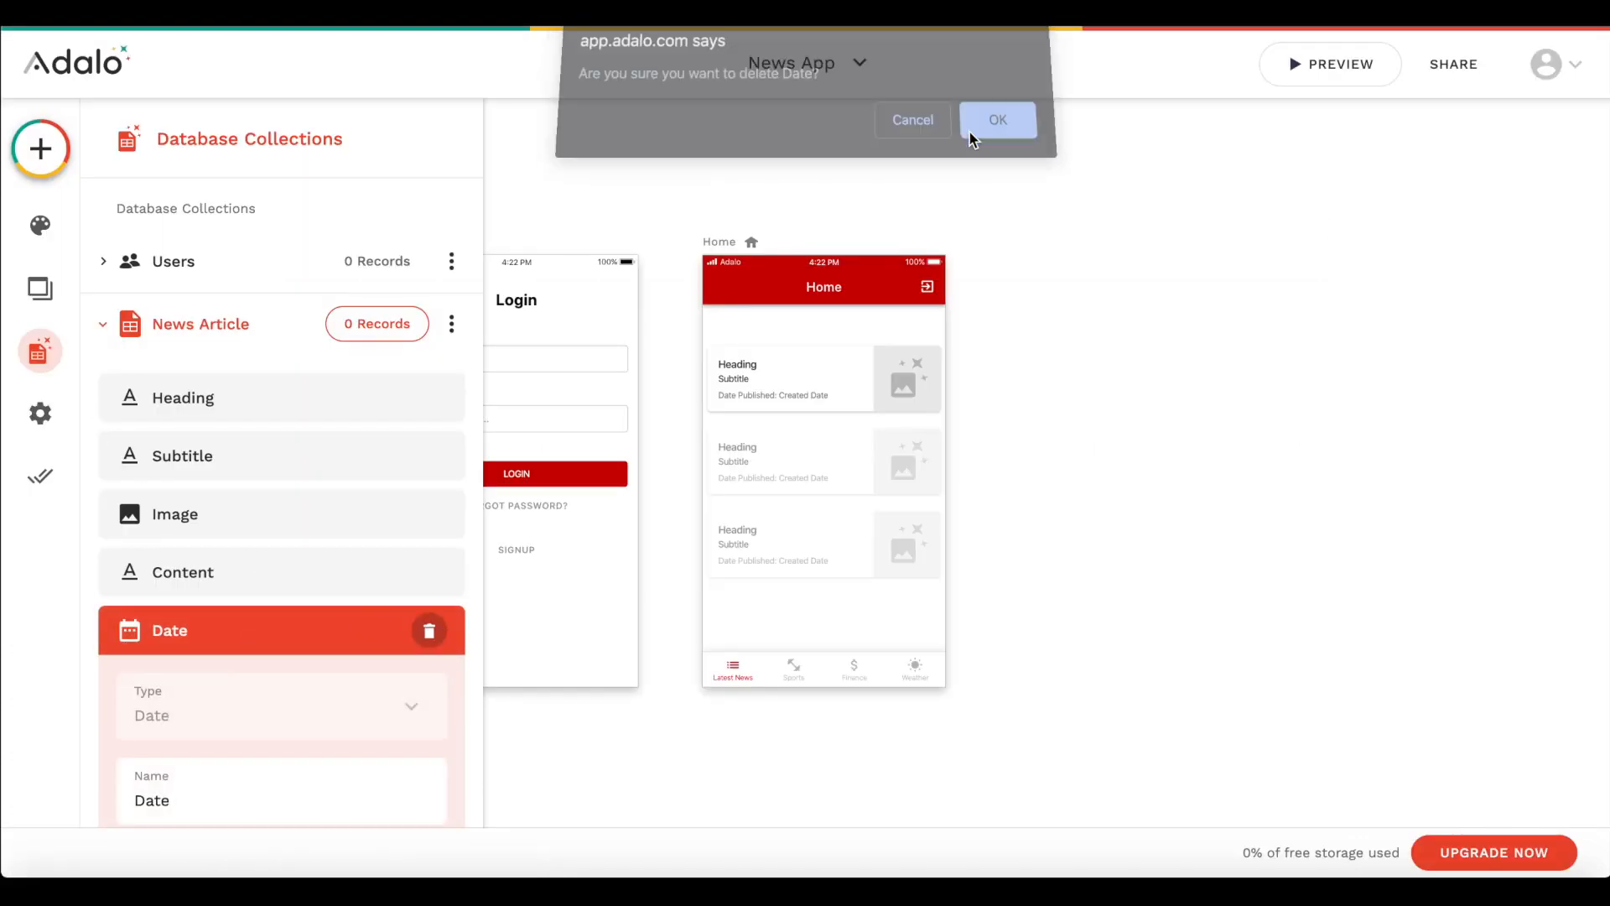
pyautogui.click(1096, 350)
# - Add a new screen named Article from the Info screen template
pyautogui.click(865, 454)
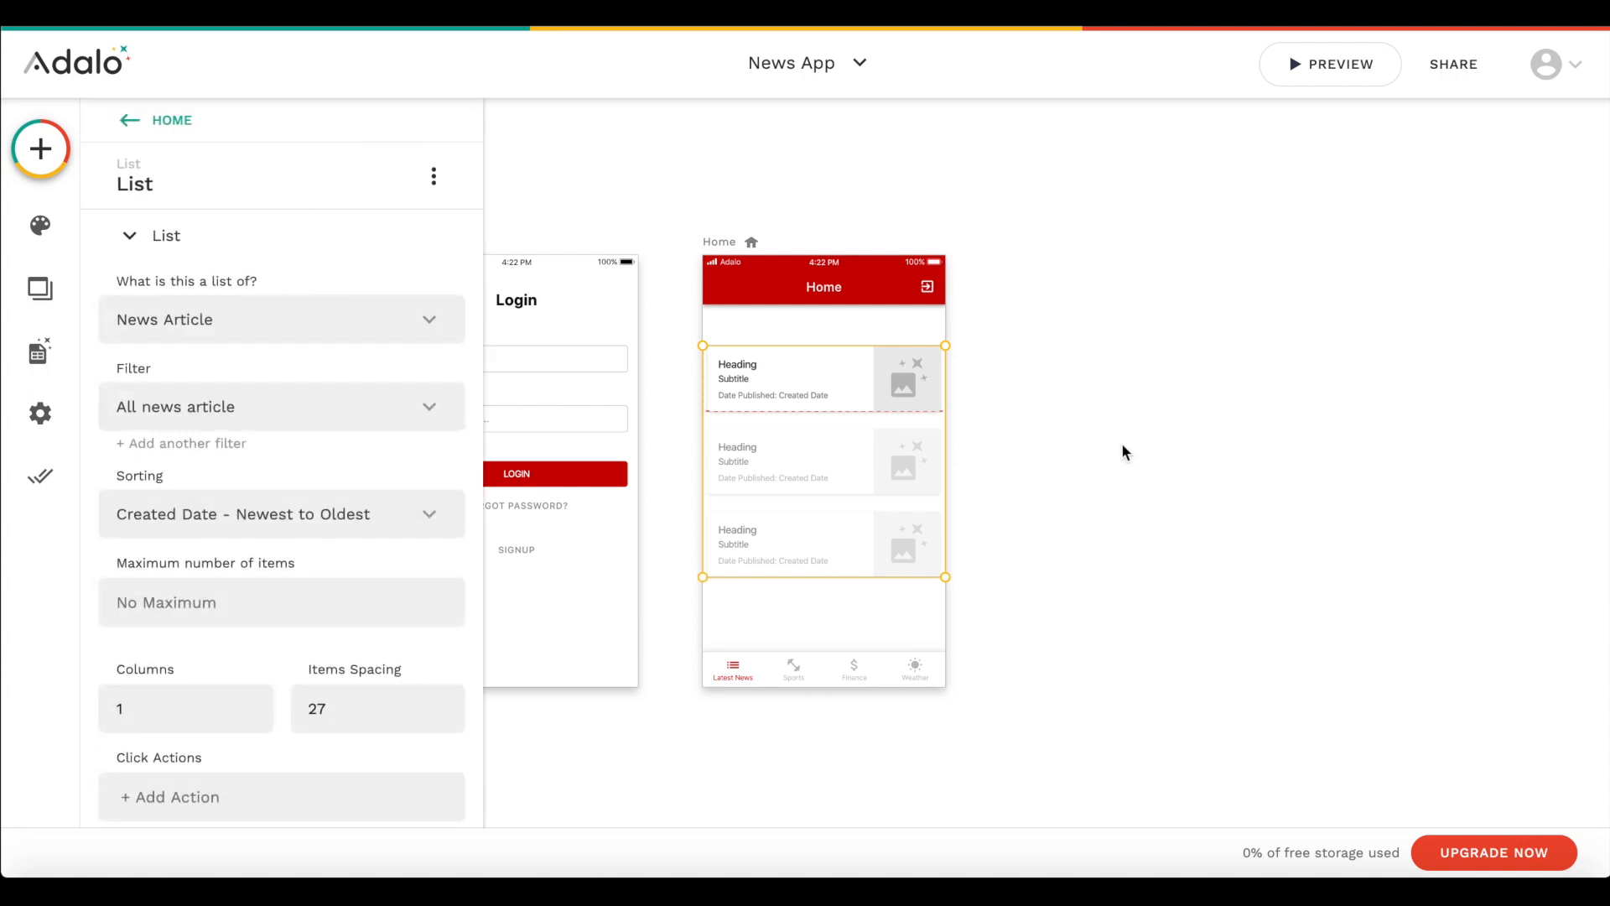
pyautogui.hscroll(3, 1123, 451)
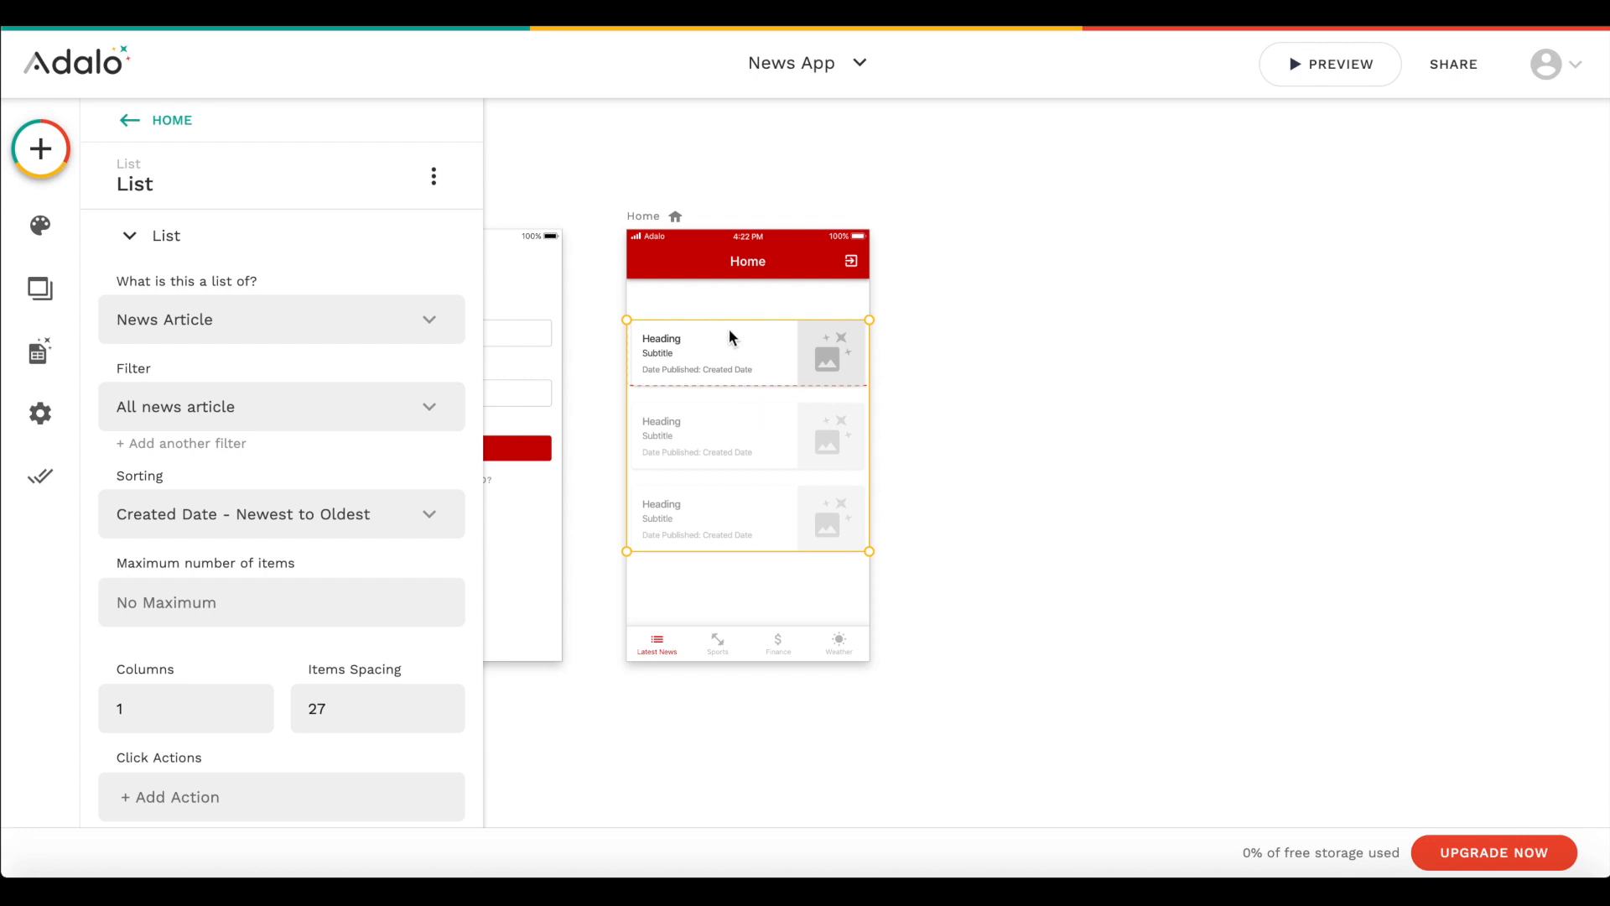
pyautogui.click(40, 148)
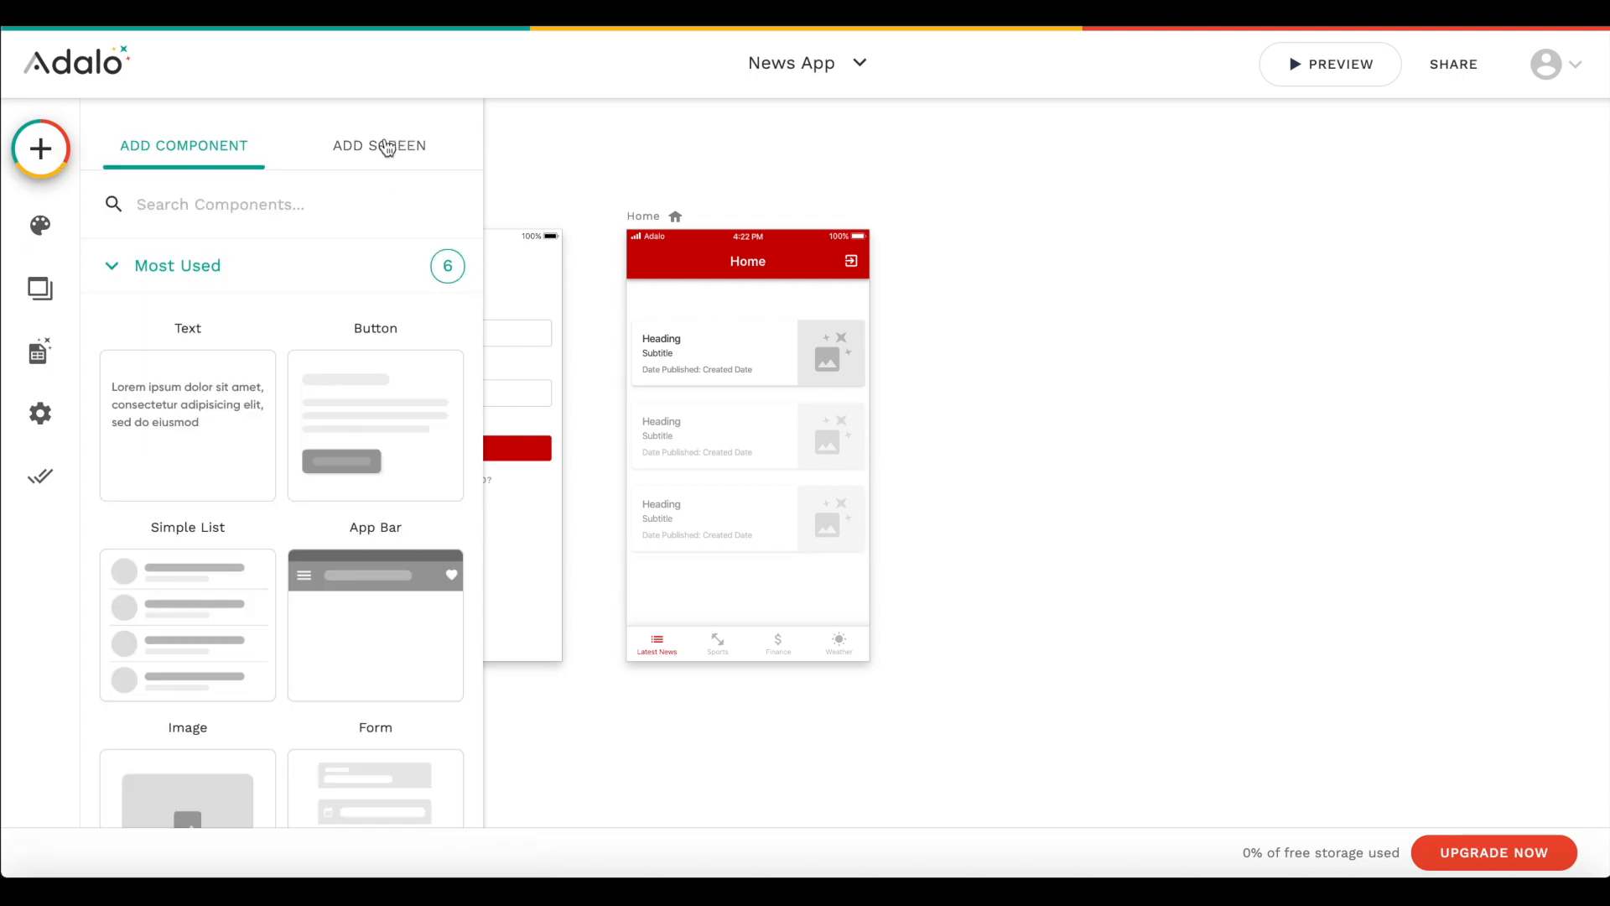
pyautogui.click(387, 148)
pyautogui.scroll(-3, 302, 467)
pyautogui.scroll(-2, 188, 653)
pyautogui.click(223, 620)
pyautogui.scroll(-5, 223, 625)
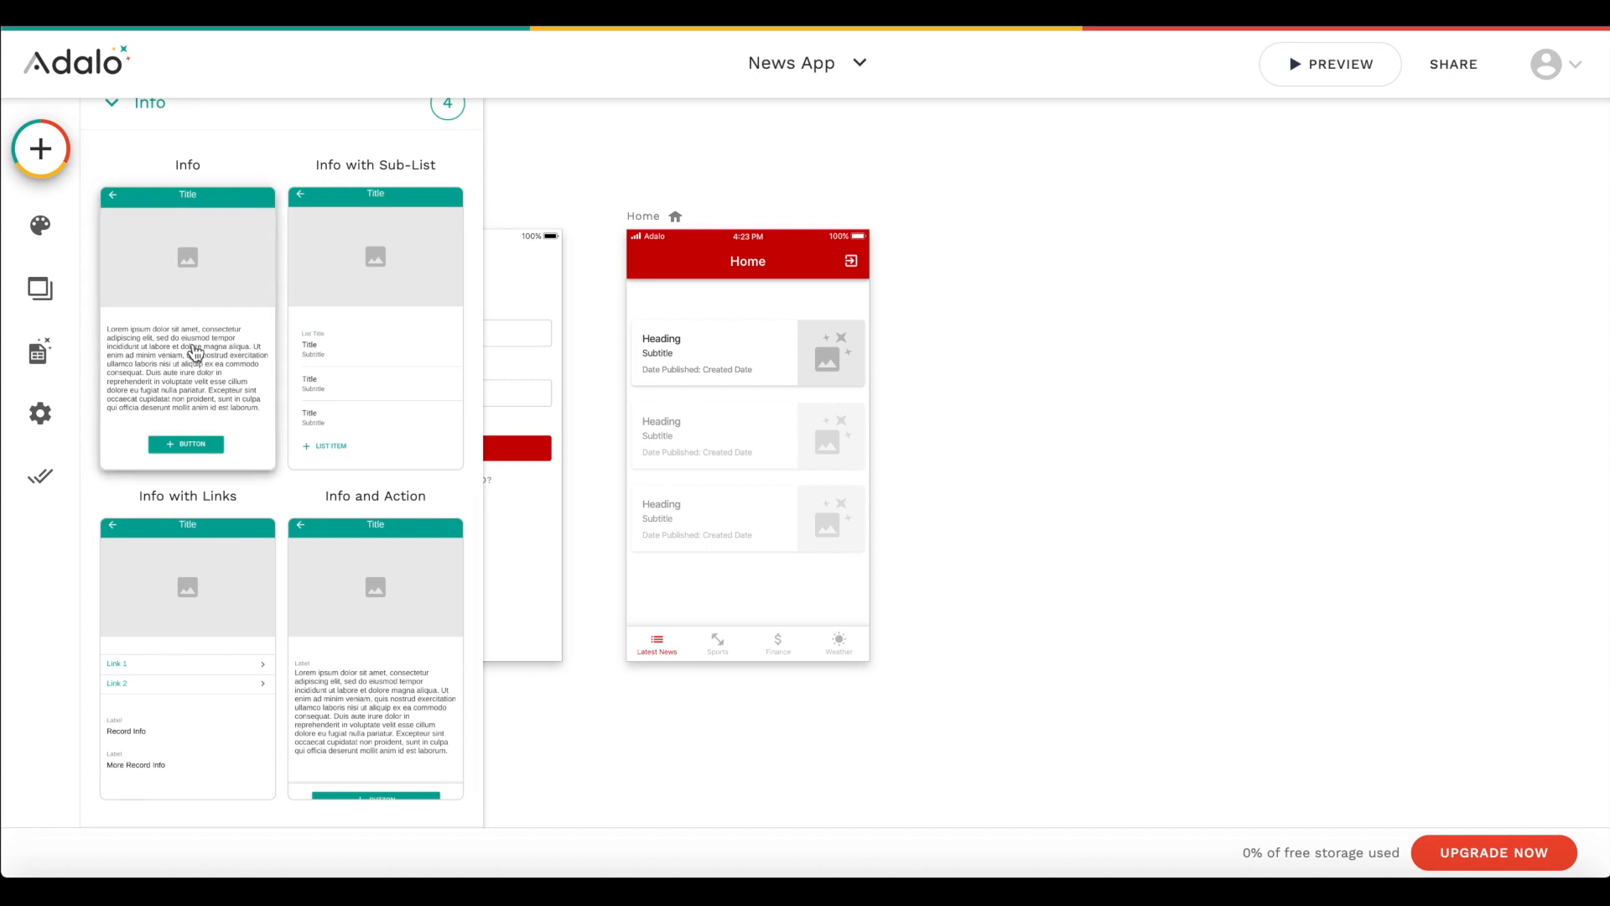
pyautogui.click(239, 317)
pyautogui.write('Articl')
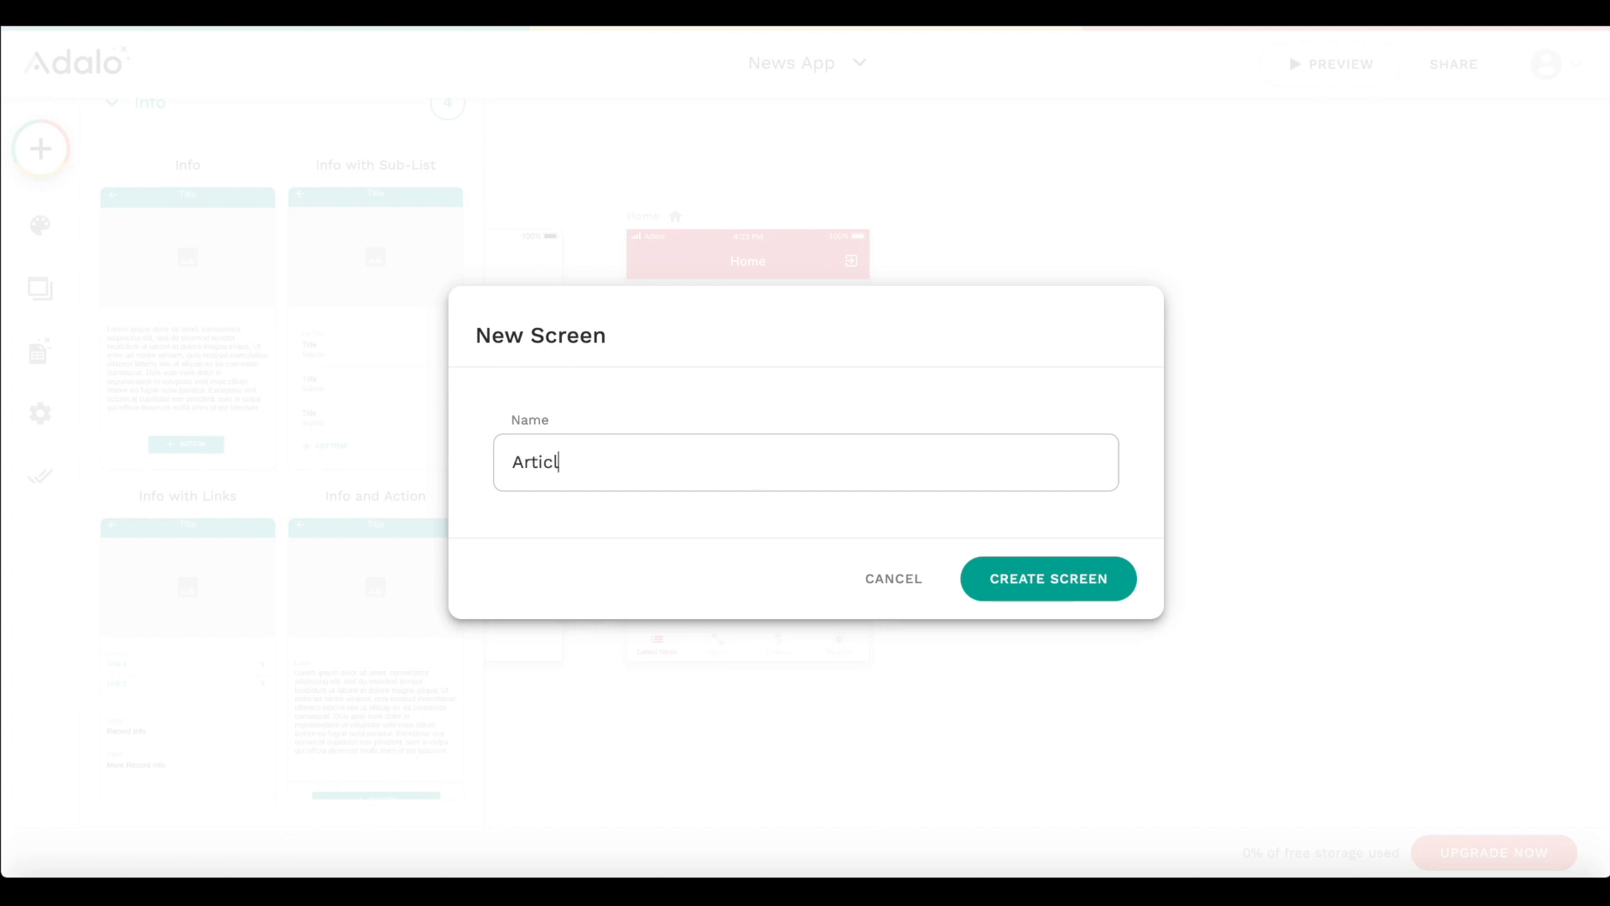
pyautogui.click(1106, 576)
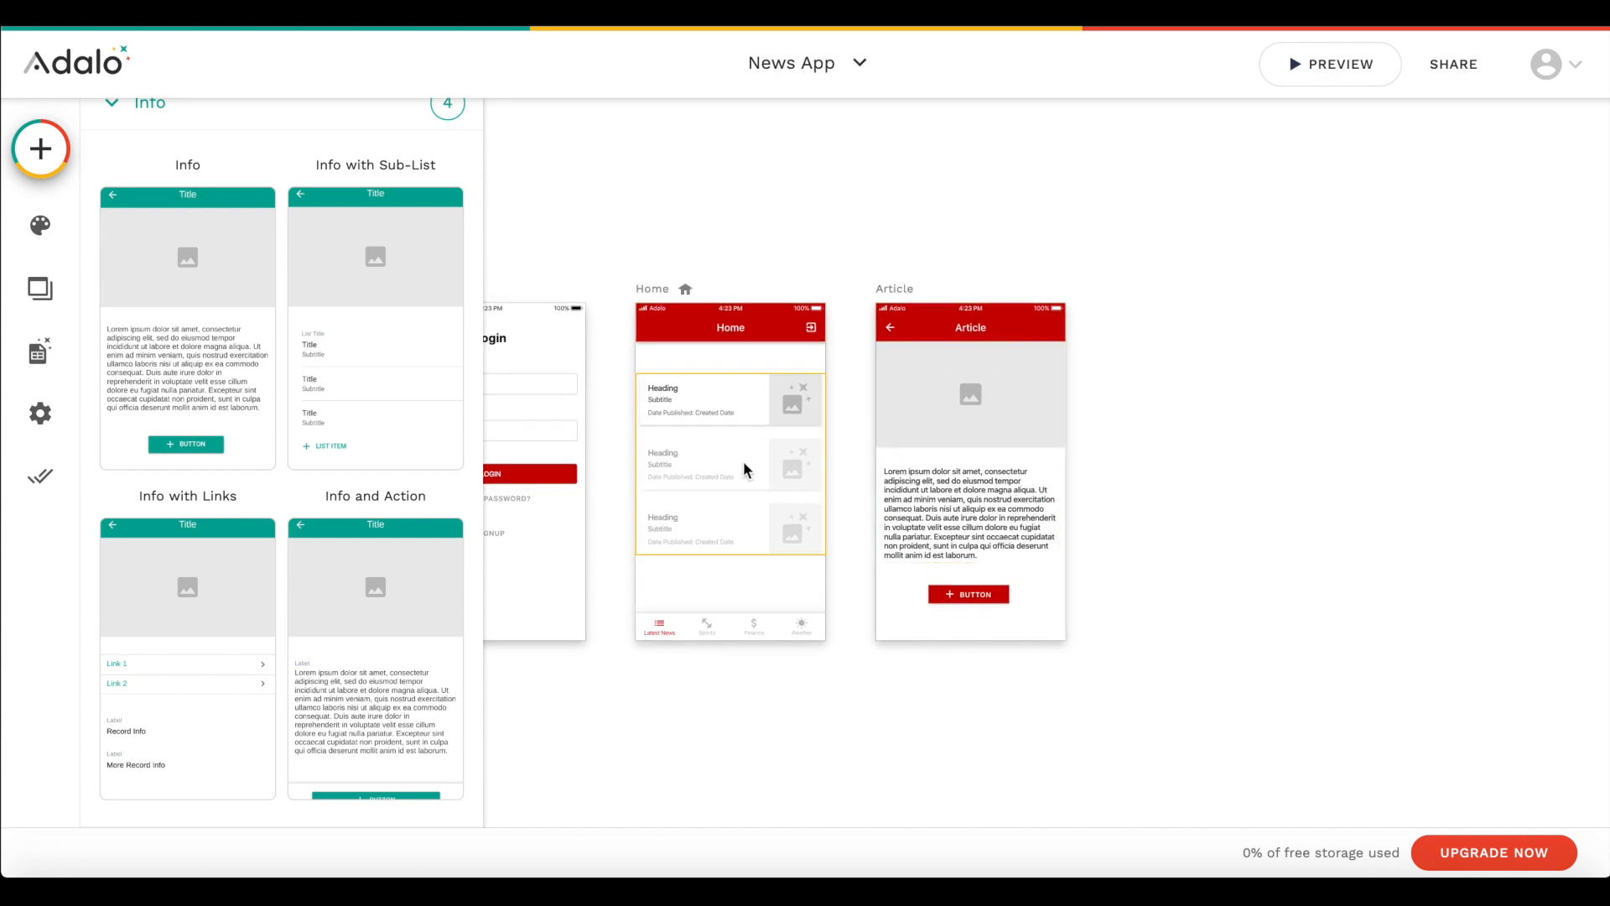
# - Add a click action to the Home screen's news list that links to the Article screen with the Push transition
pyautogui.click(728, 418)
pyautogui.scroll(-2, 104, 634)
pyautogui.click(132, 641)
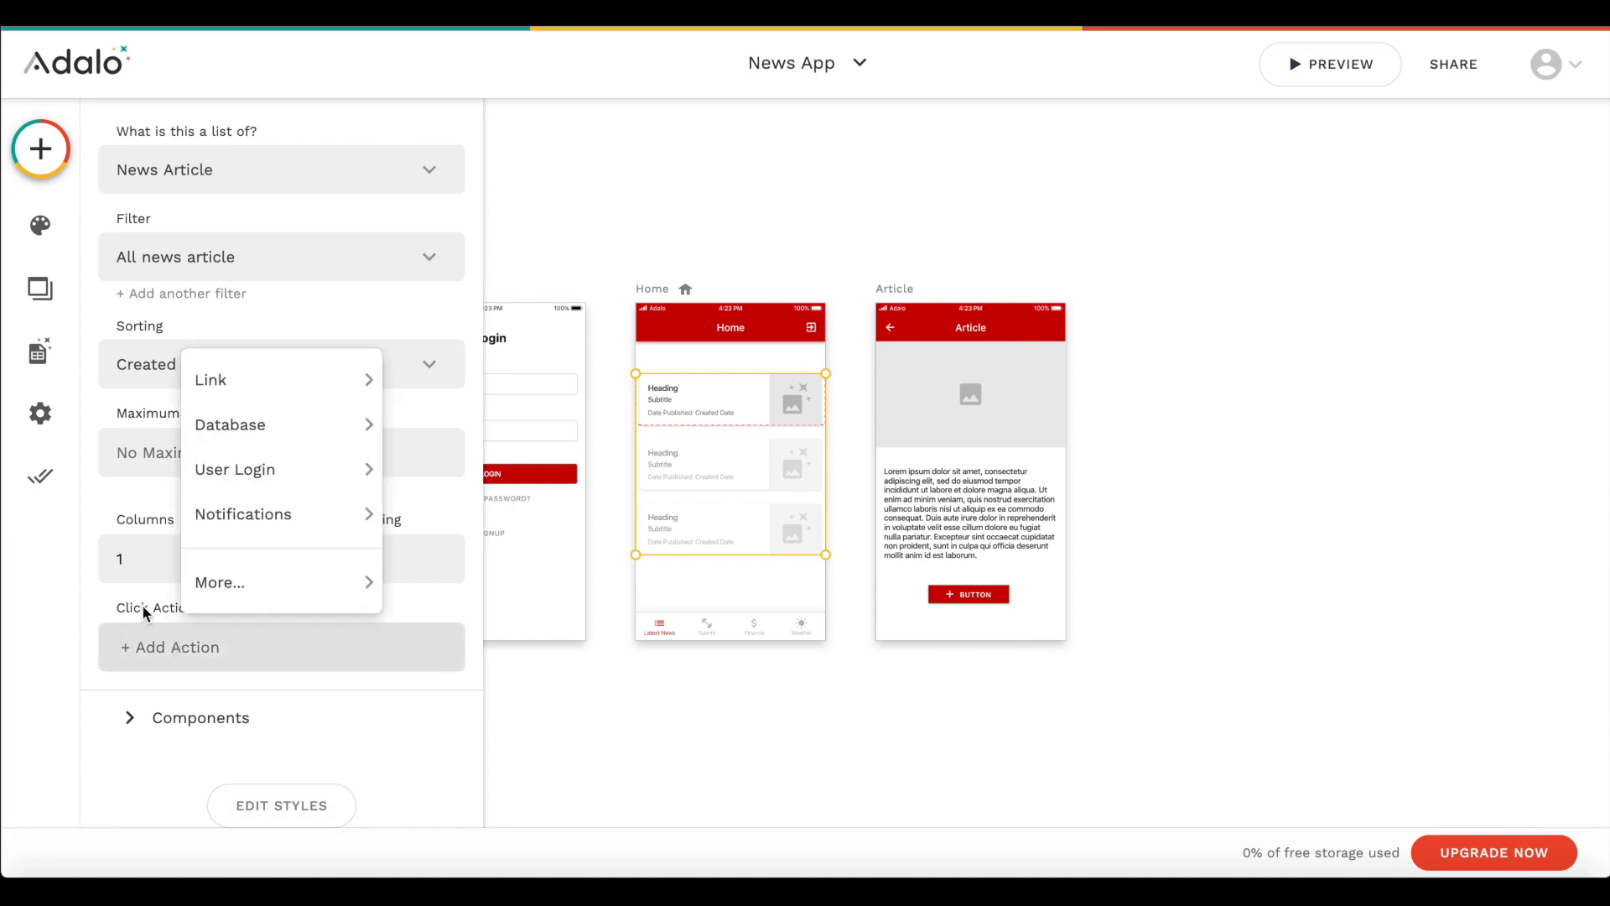
pyautogui.moveTo(335, 377)
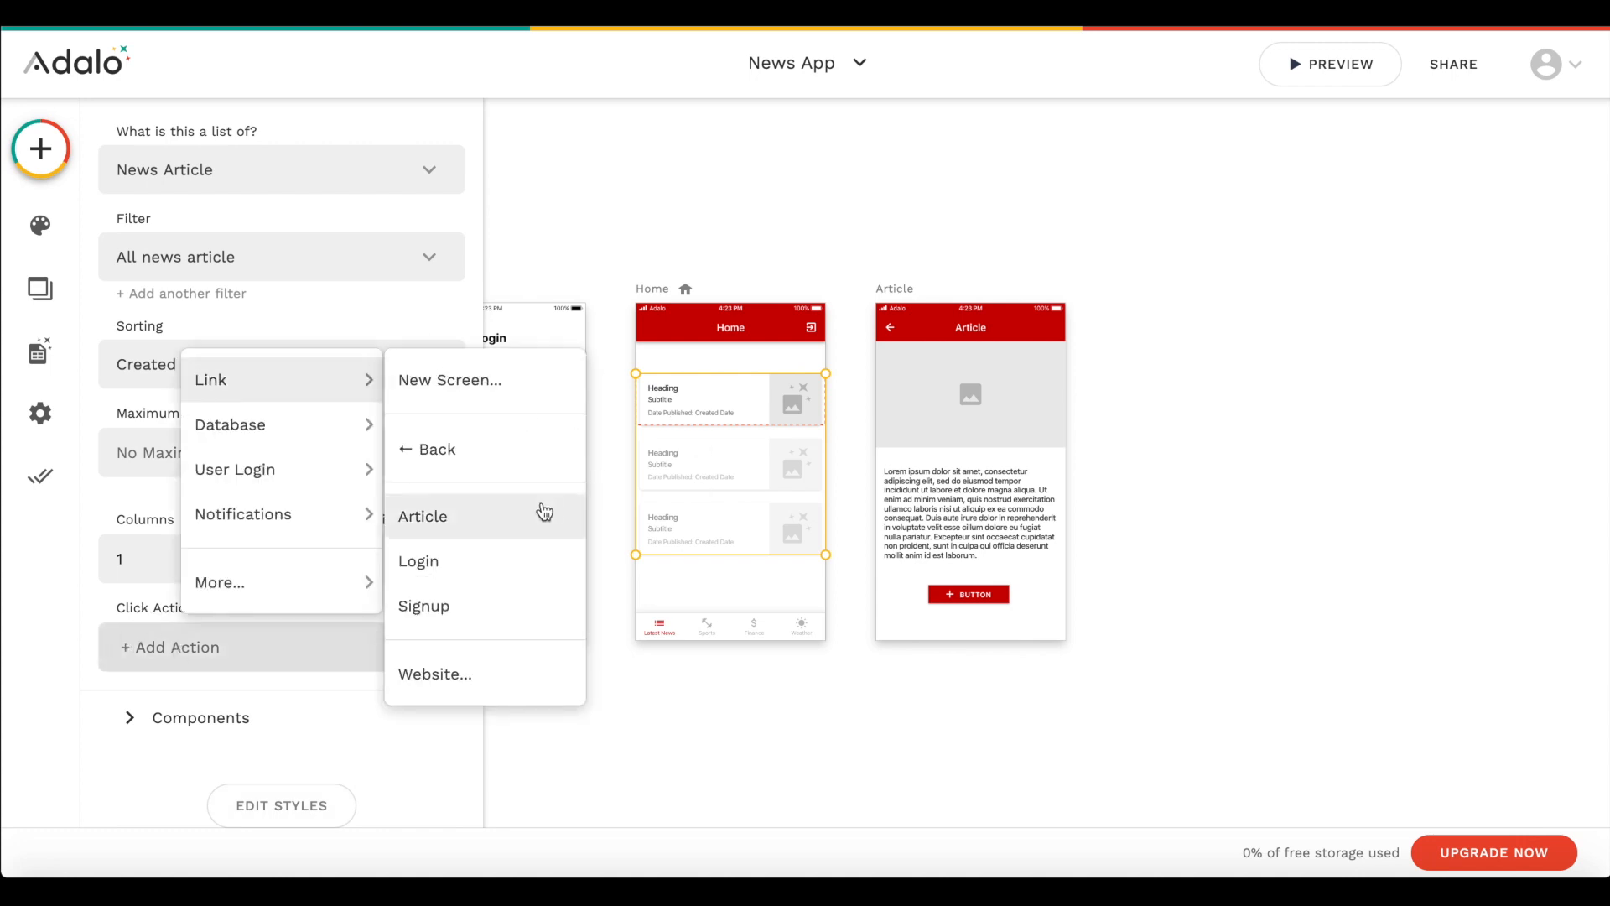
pyautogui.click(503, 520)
pyautogui.scroll(-2, 330, 550)
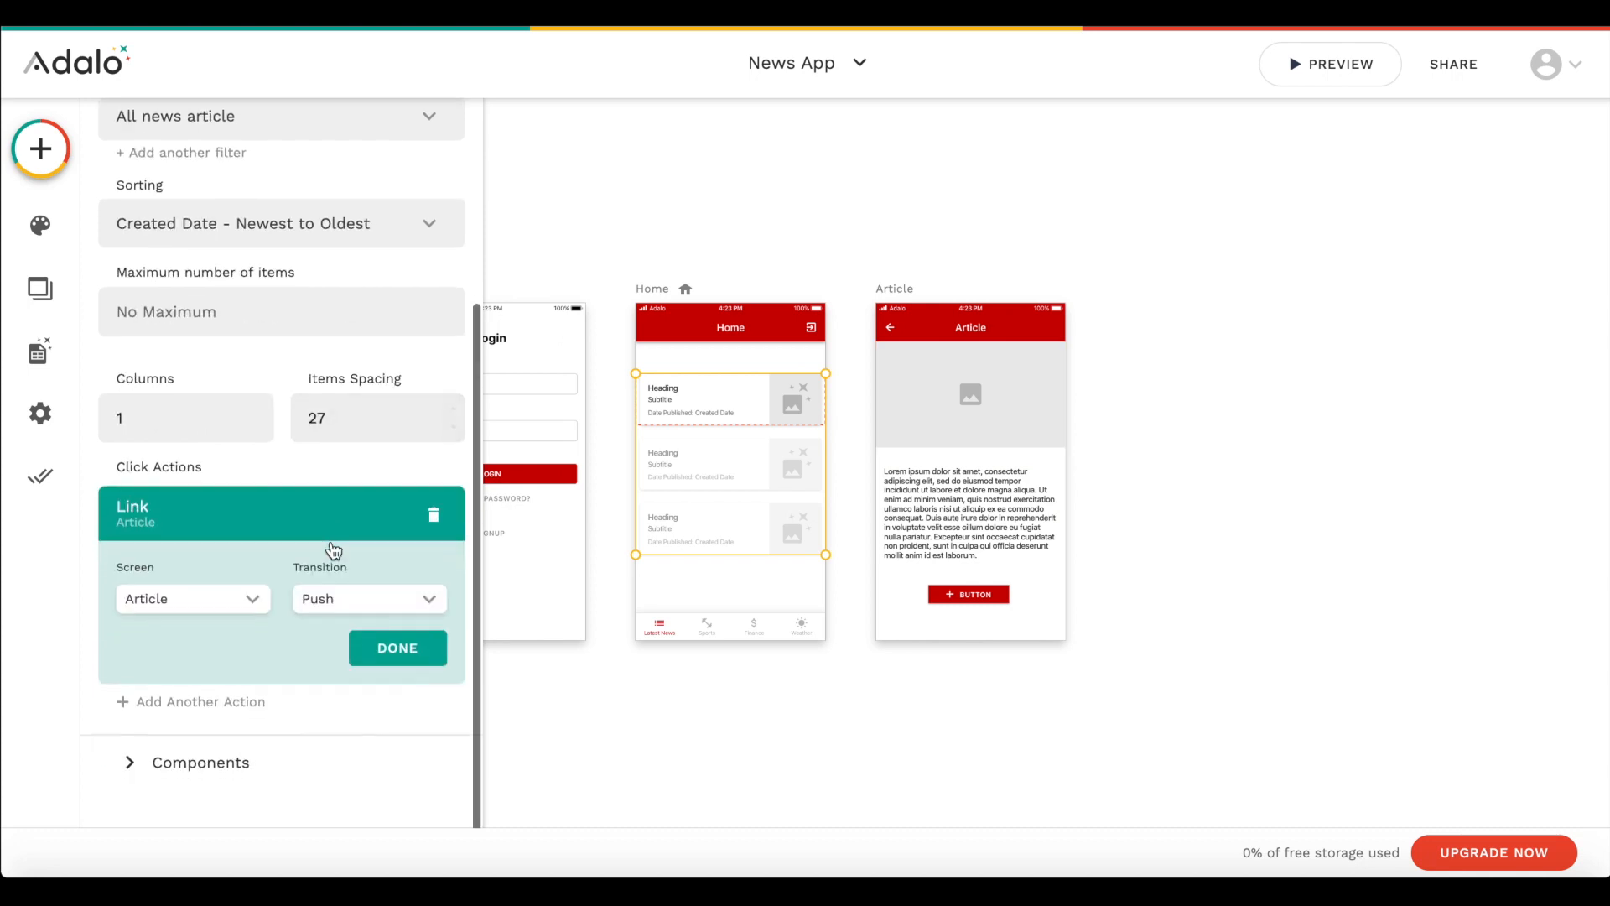
pyautogui.click(387, 636)
pyautogui.scroll(1, 1013, 442)
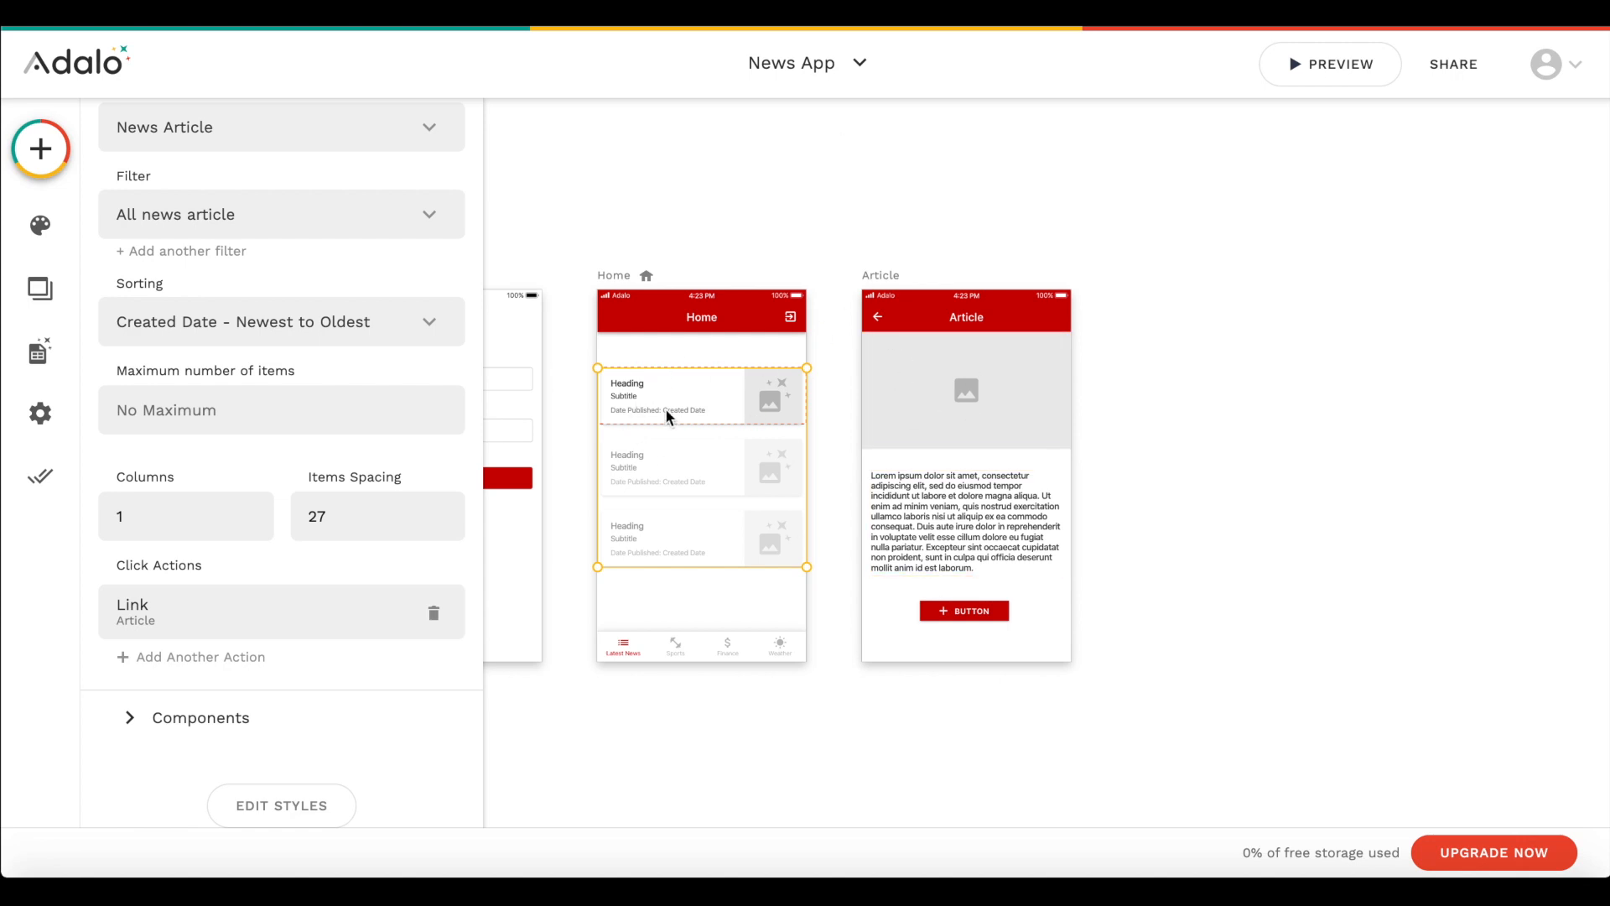
pyautogui.scroll(5, 1032, 342)
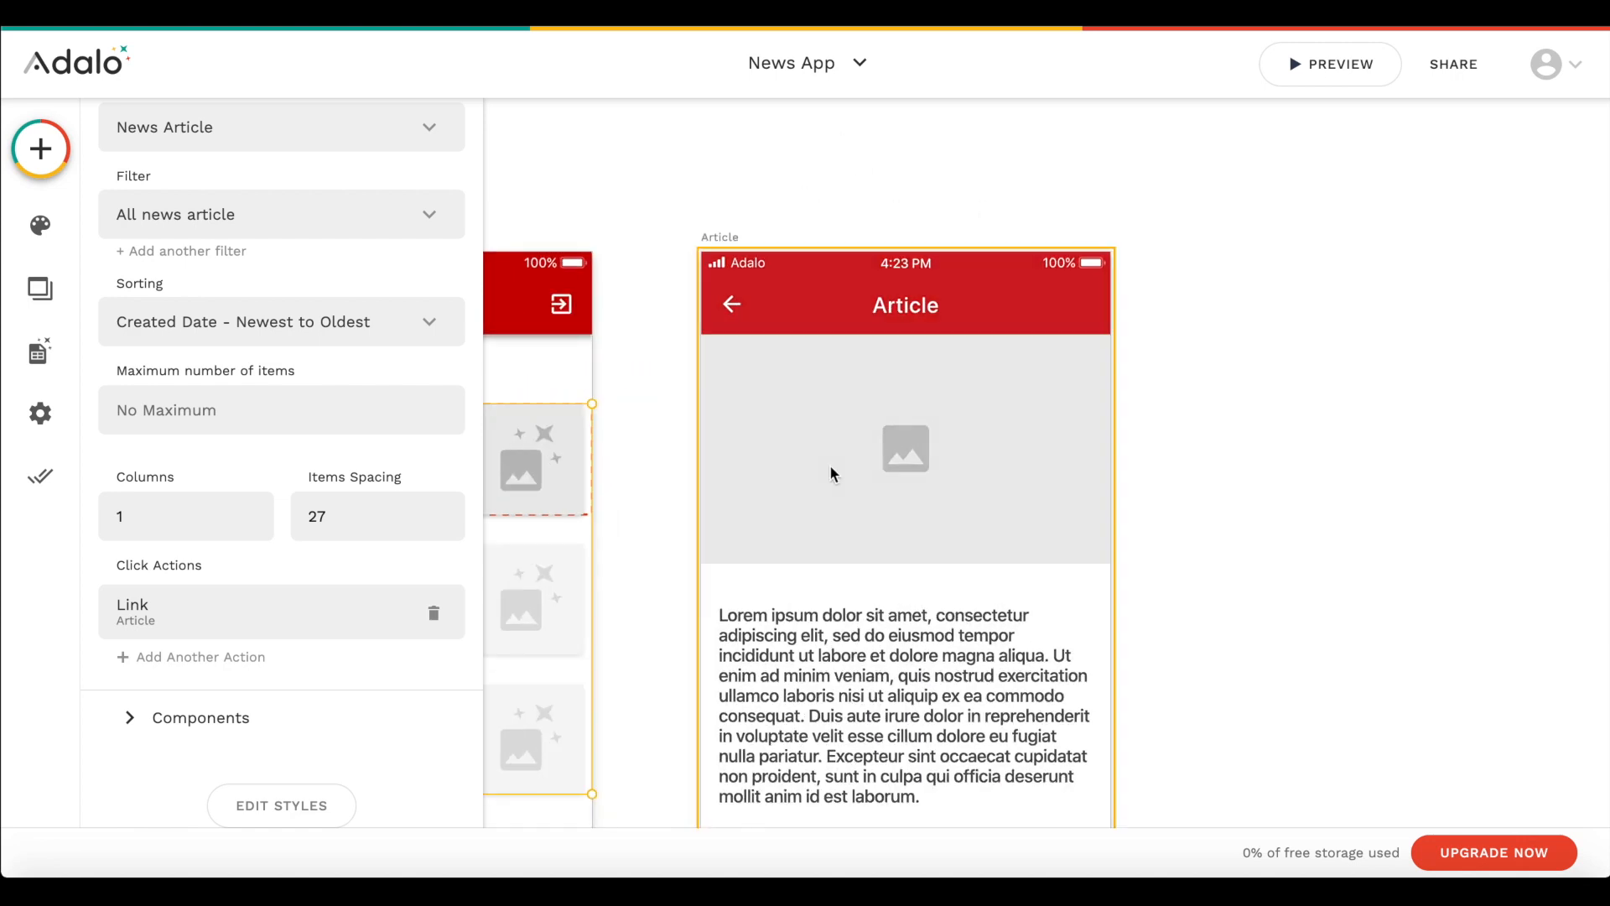
# - Set the Article screen's app bar title to the Current News Article's Heading
pyautogui.scroll(-1, 866, 394)
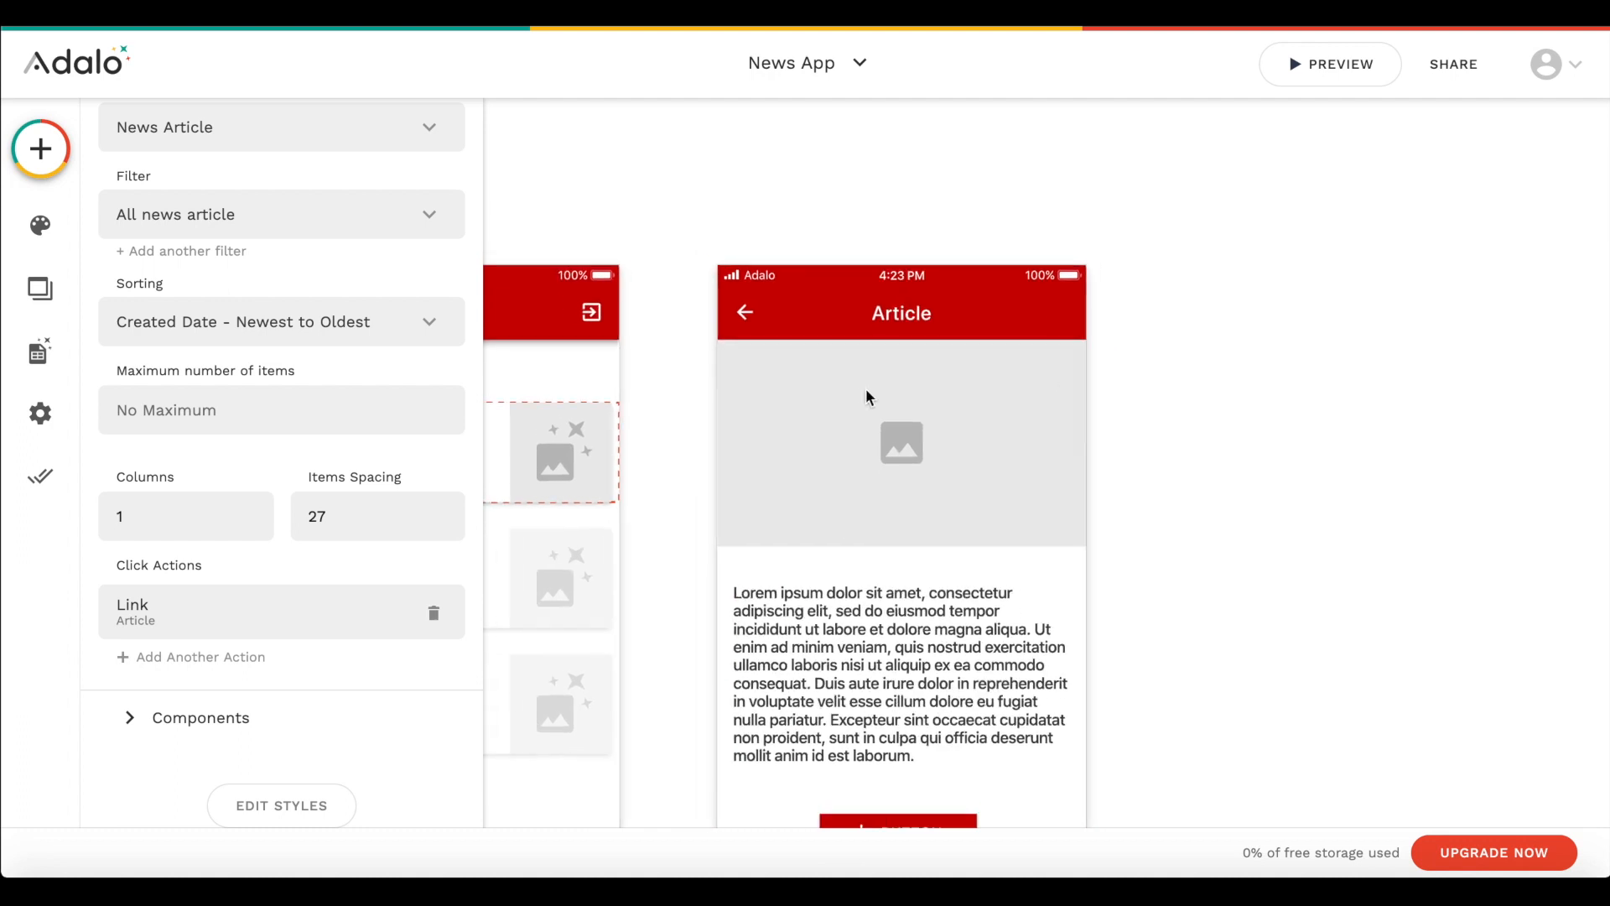
pyautogui.scroll(-2, 866, 389)
pyautogui.click(898, 226)
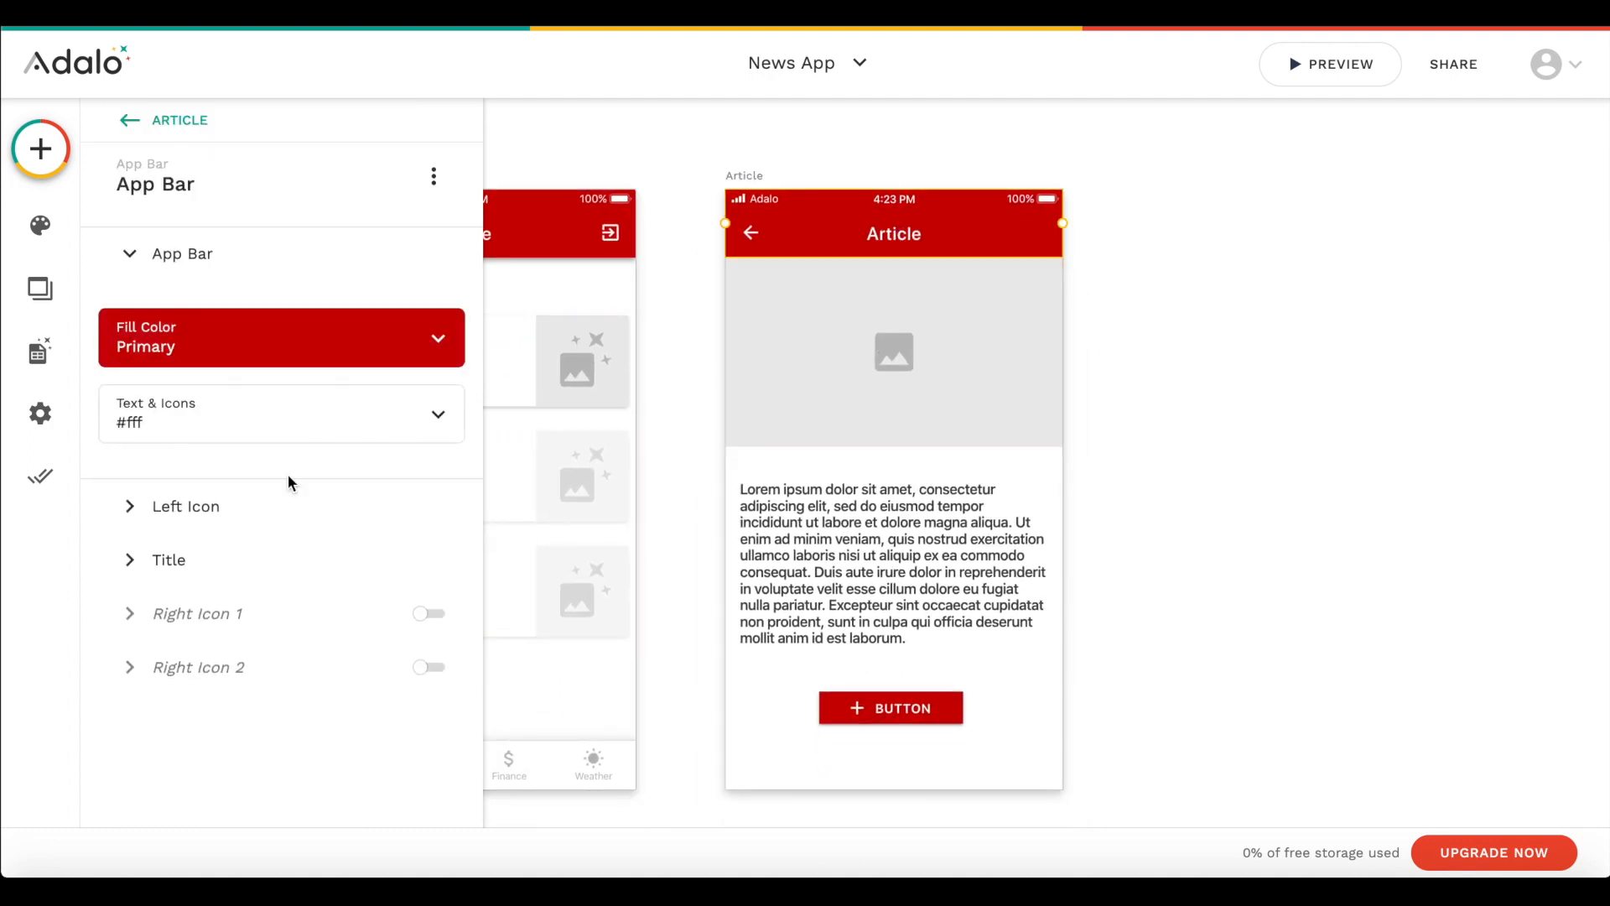
pyautogui.click(205, 559)
pyautogui.doubleClick(240, 460)
pyautogui.press('BackSpace')
pyautogui.click(429, 413)
pyautogui.moveTo(394, 457)
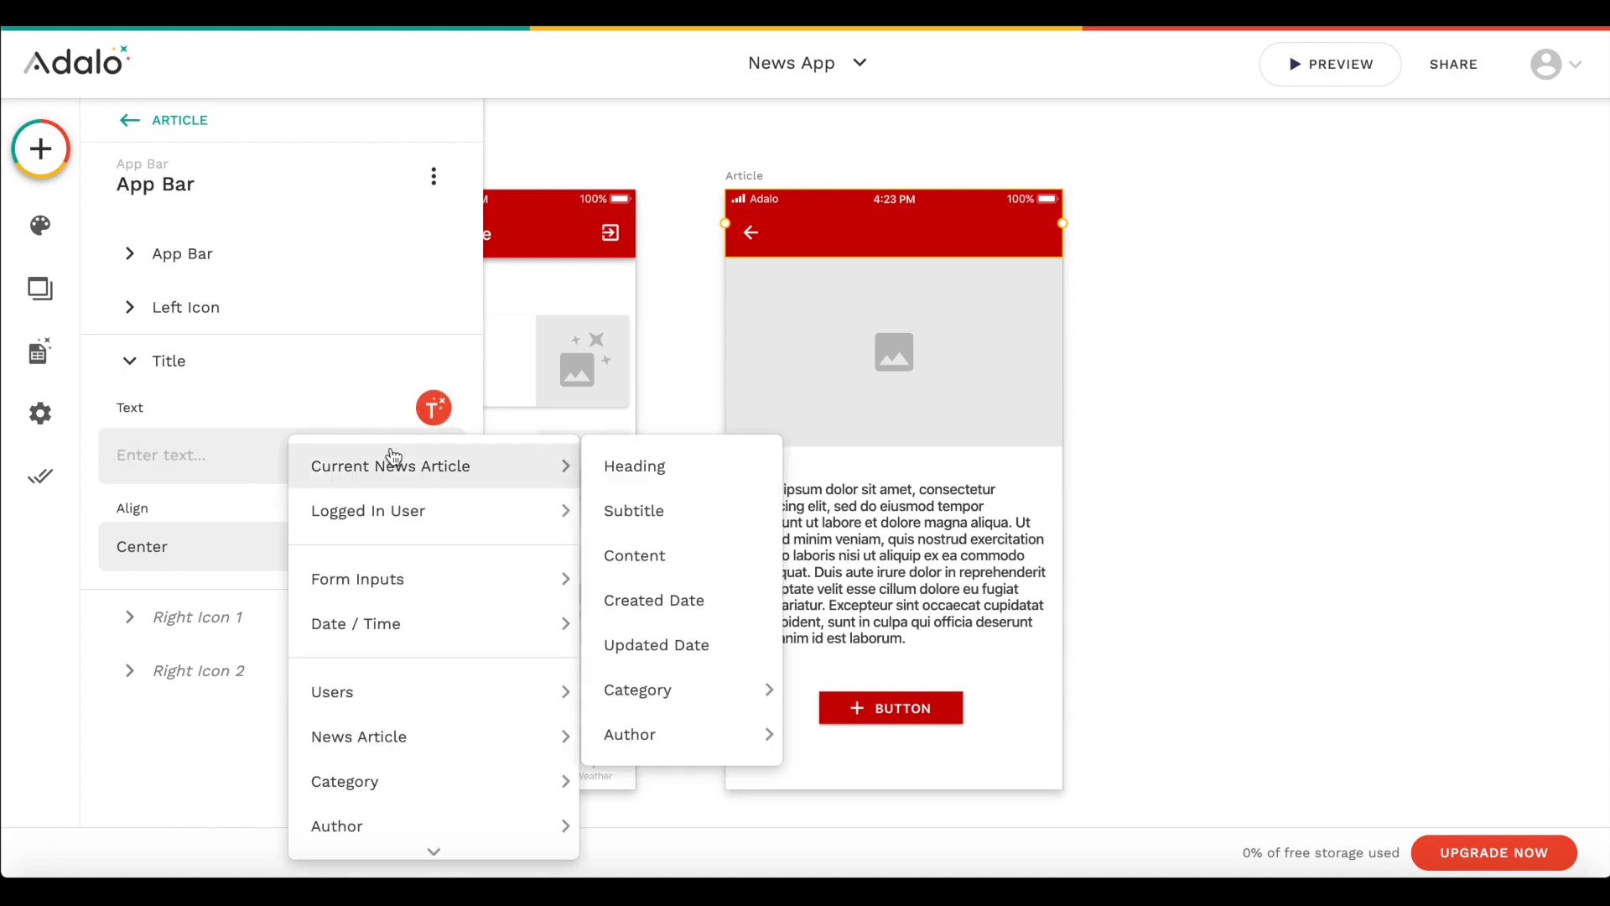
pyautogui.click(625, 463)
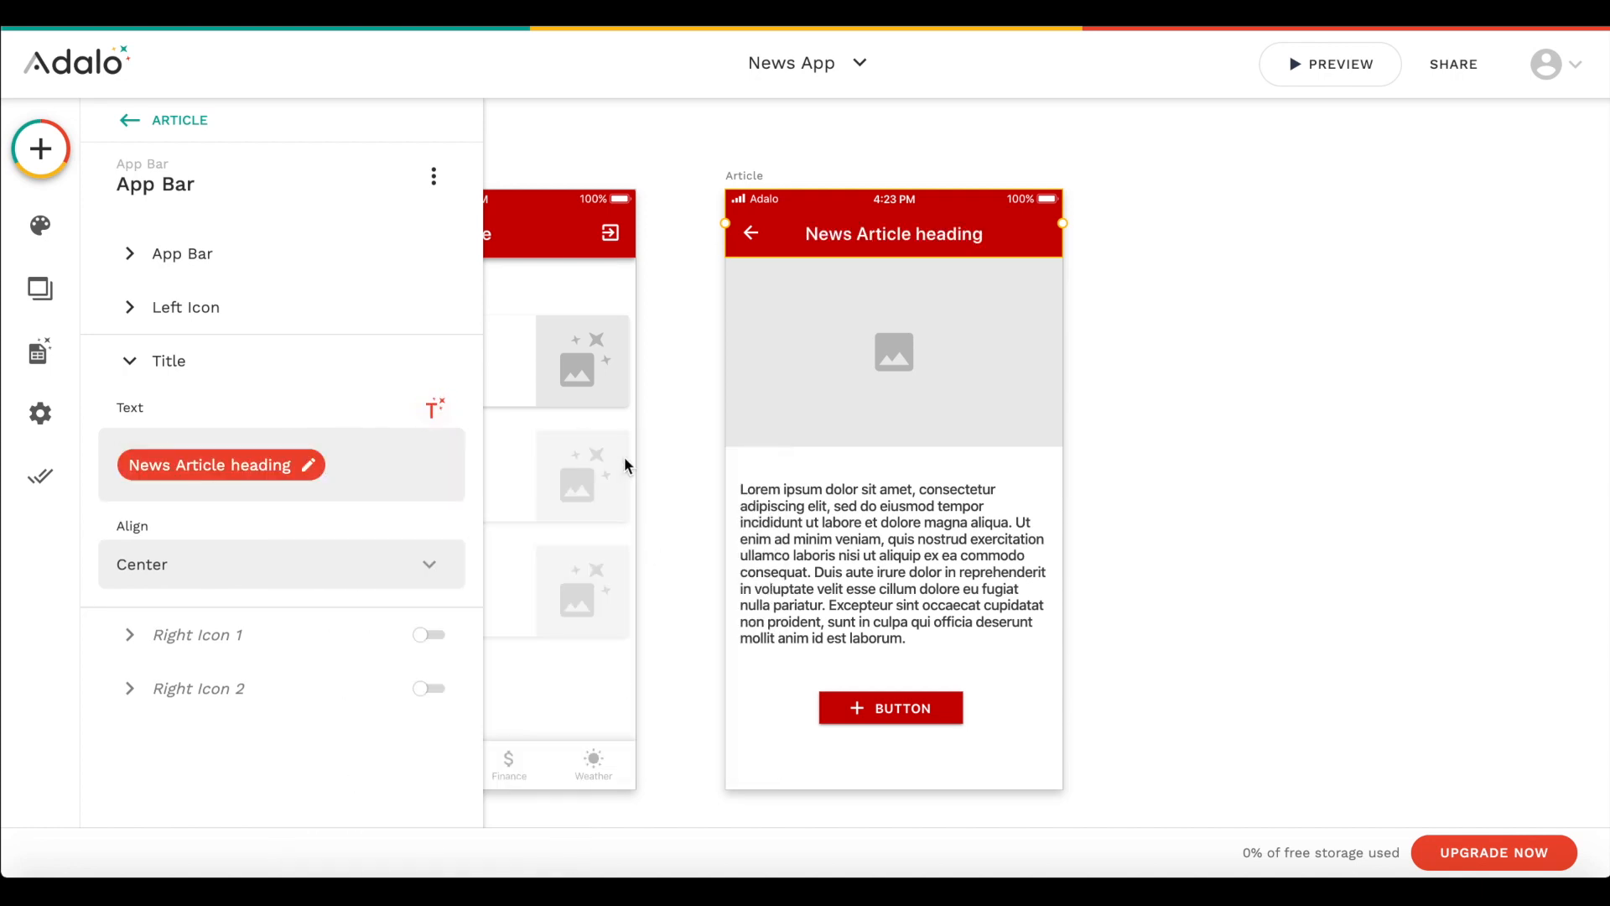
# - Replace the lorem ipsum text on the Article screen with the Current News Article's Heading
pyautogui.click(872, 520)
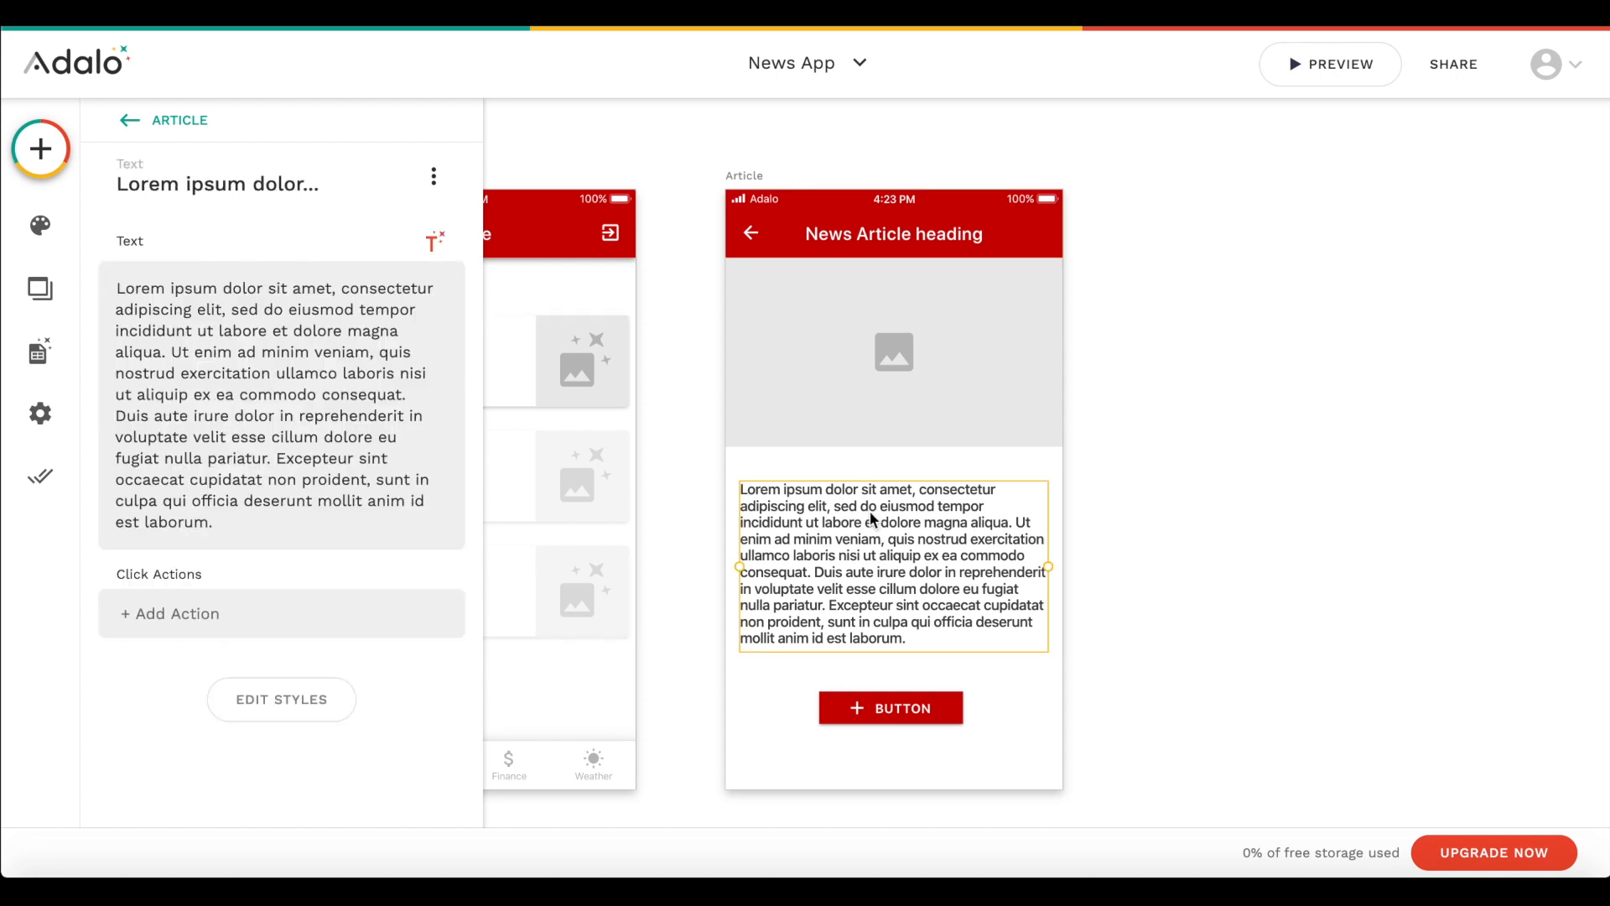
pyautogui.hotkey('ctrl', 'a')
pyautogui.press('BackSpace')
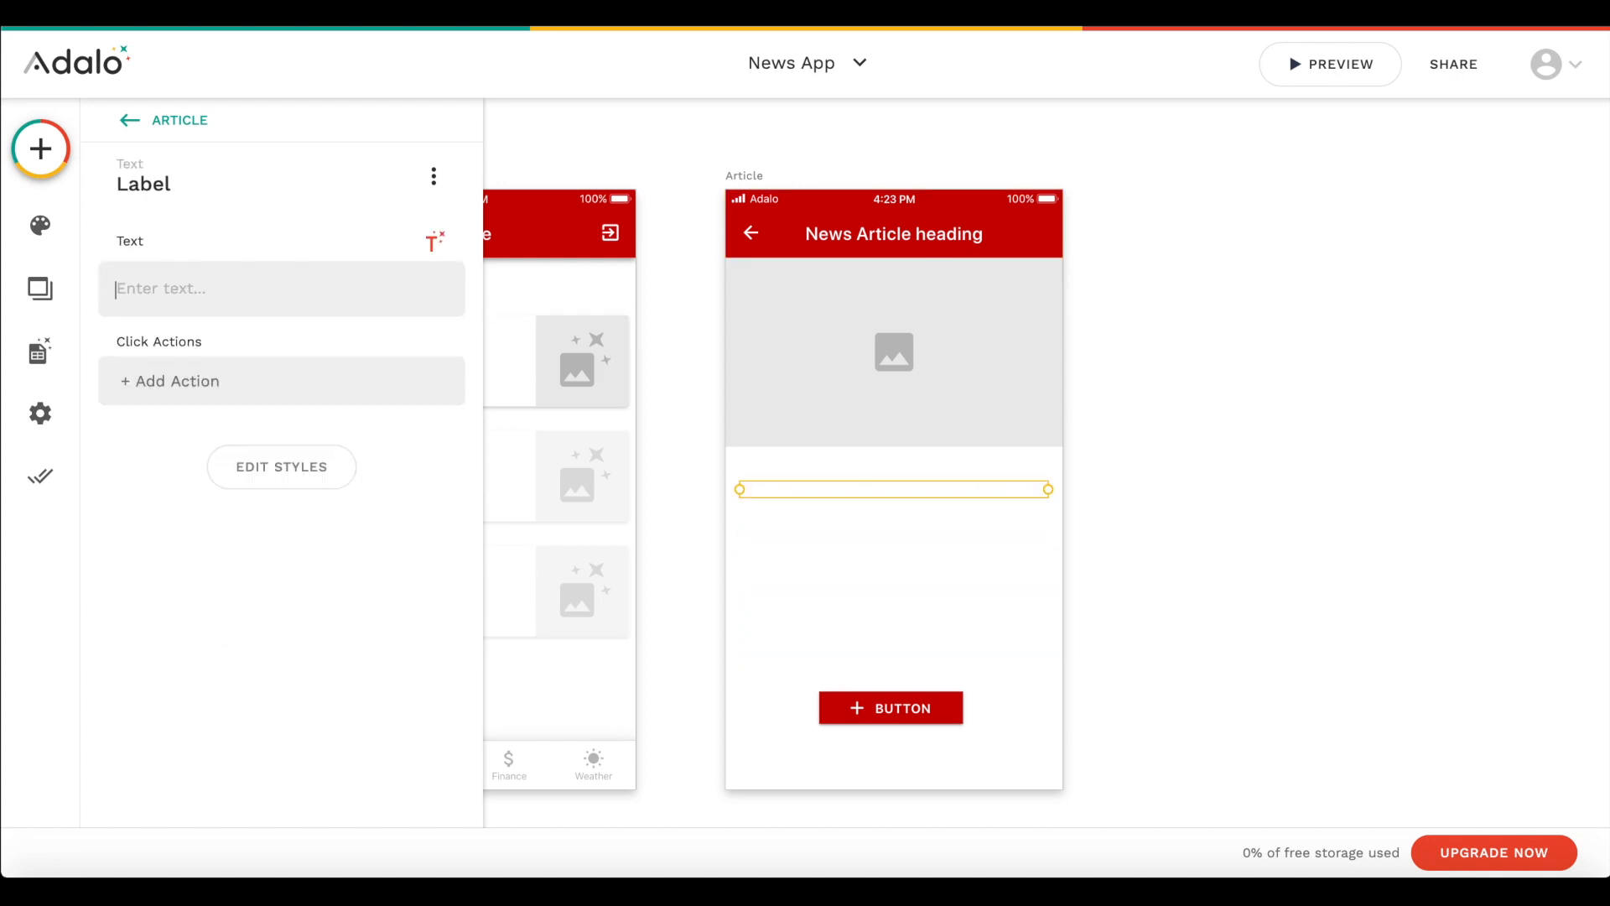
pyautogui.click(434, 242)
pyautogui.moveTo(354, 316)
pyautogui.click(608, 310)
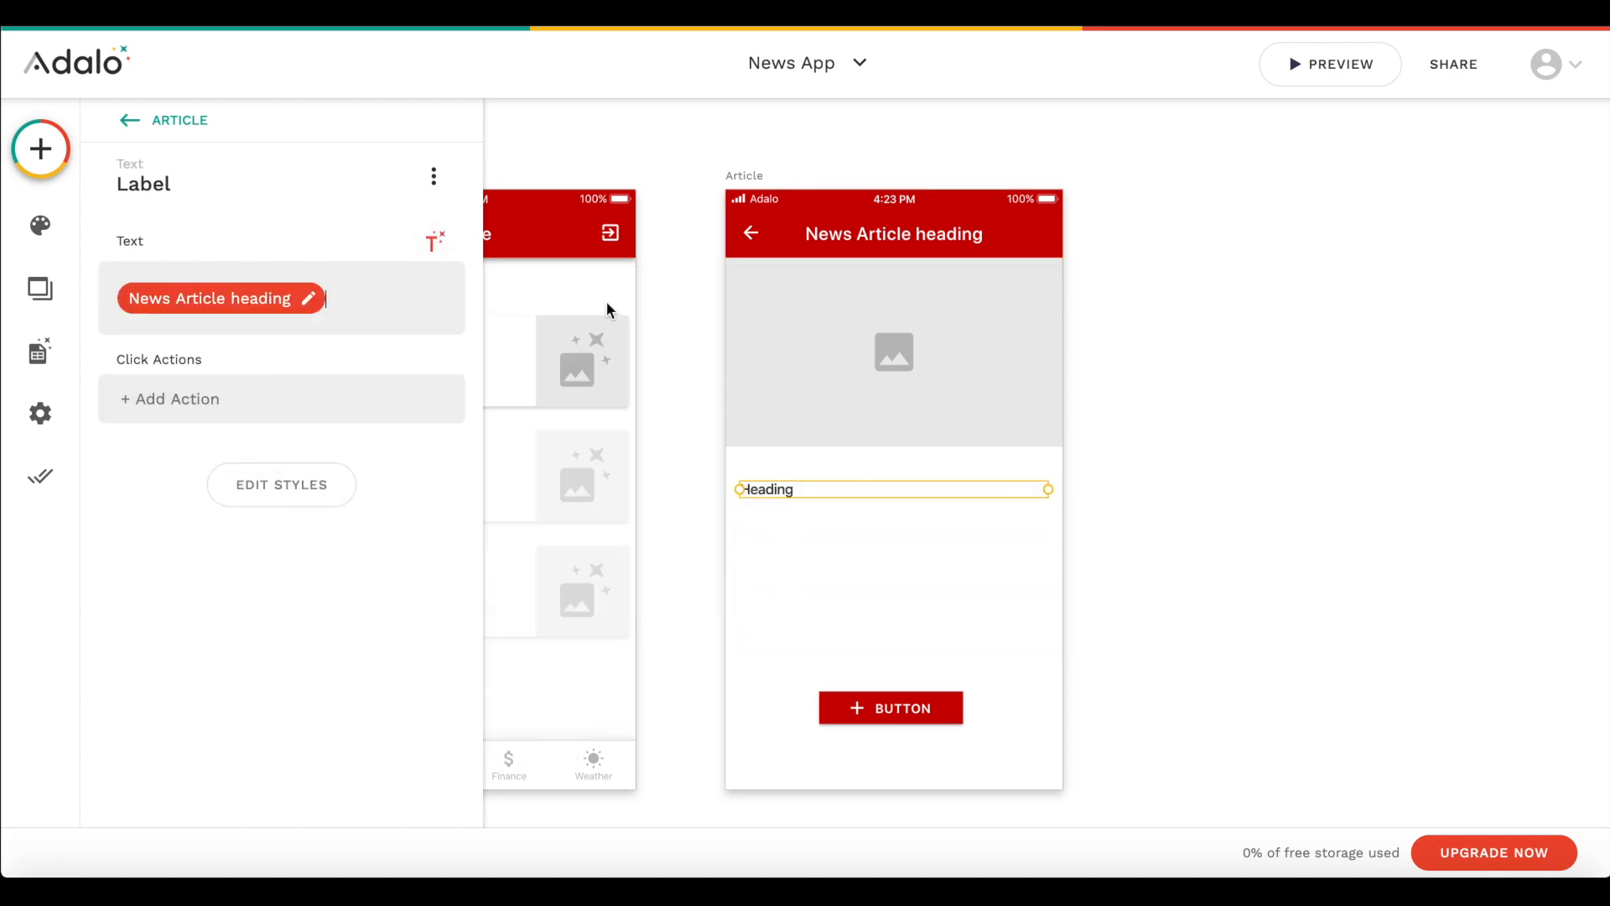
# - Centre-align the Heading text, increase its font size and move it up to just below the image
pyautogui.click(319, 500)
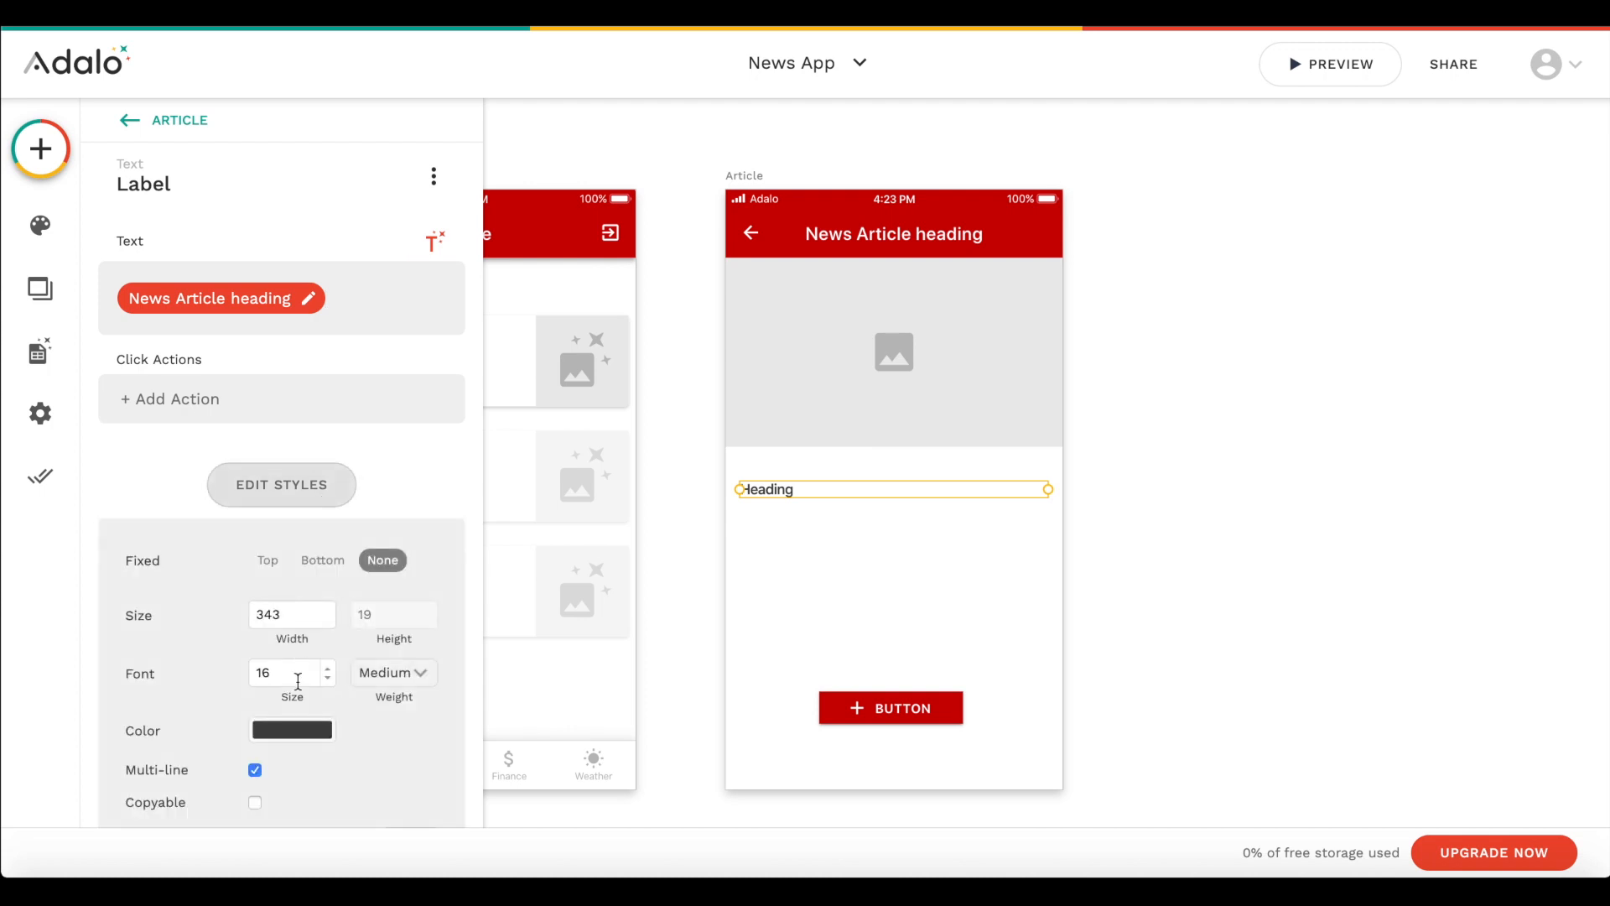
pyautogui.click(297, 764)
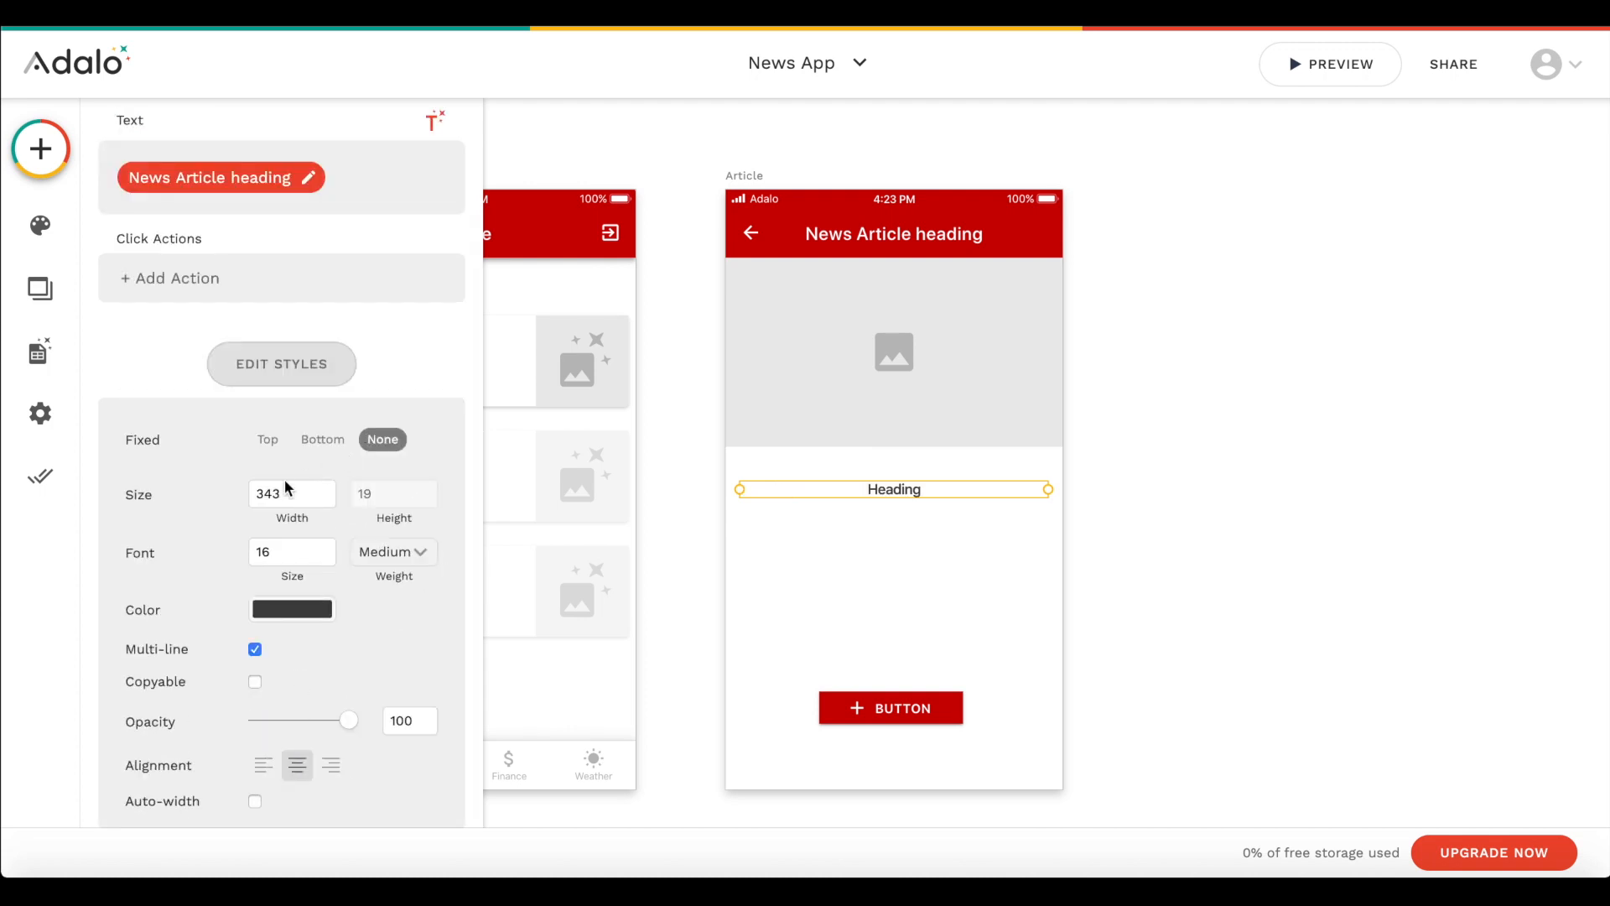
pyautogui.click(328, 546)
pyautogui.click(328, 546)
pyautogui.click(1369, 460)
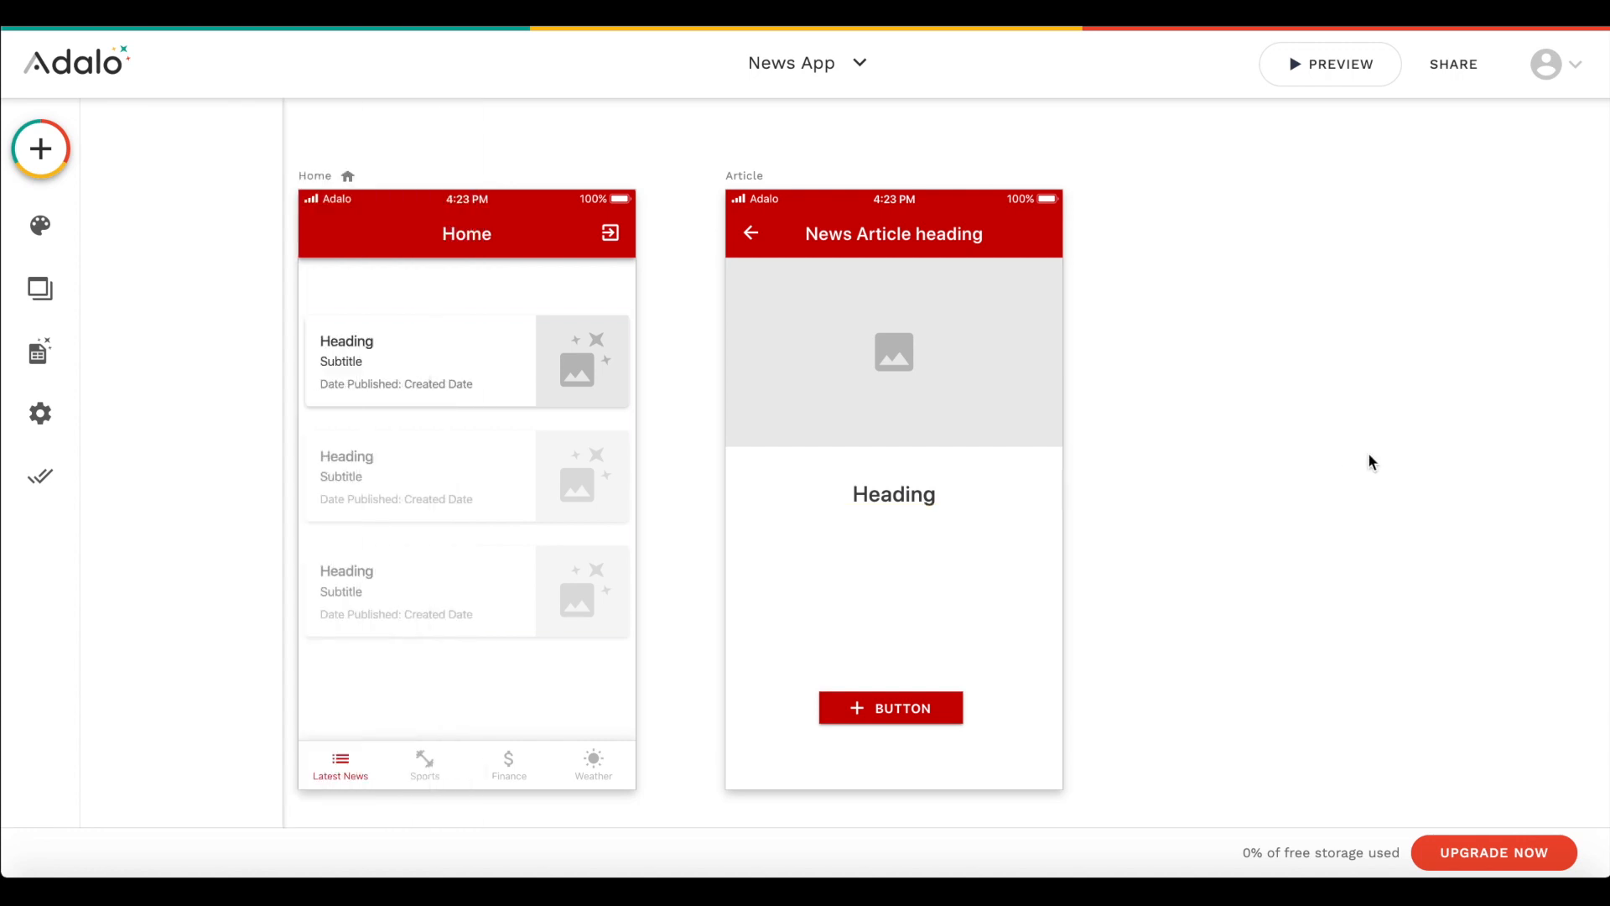
pyautogui.moveTo(878, 501); pyautogui.dragTo(877, 468)
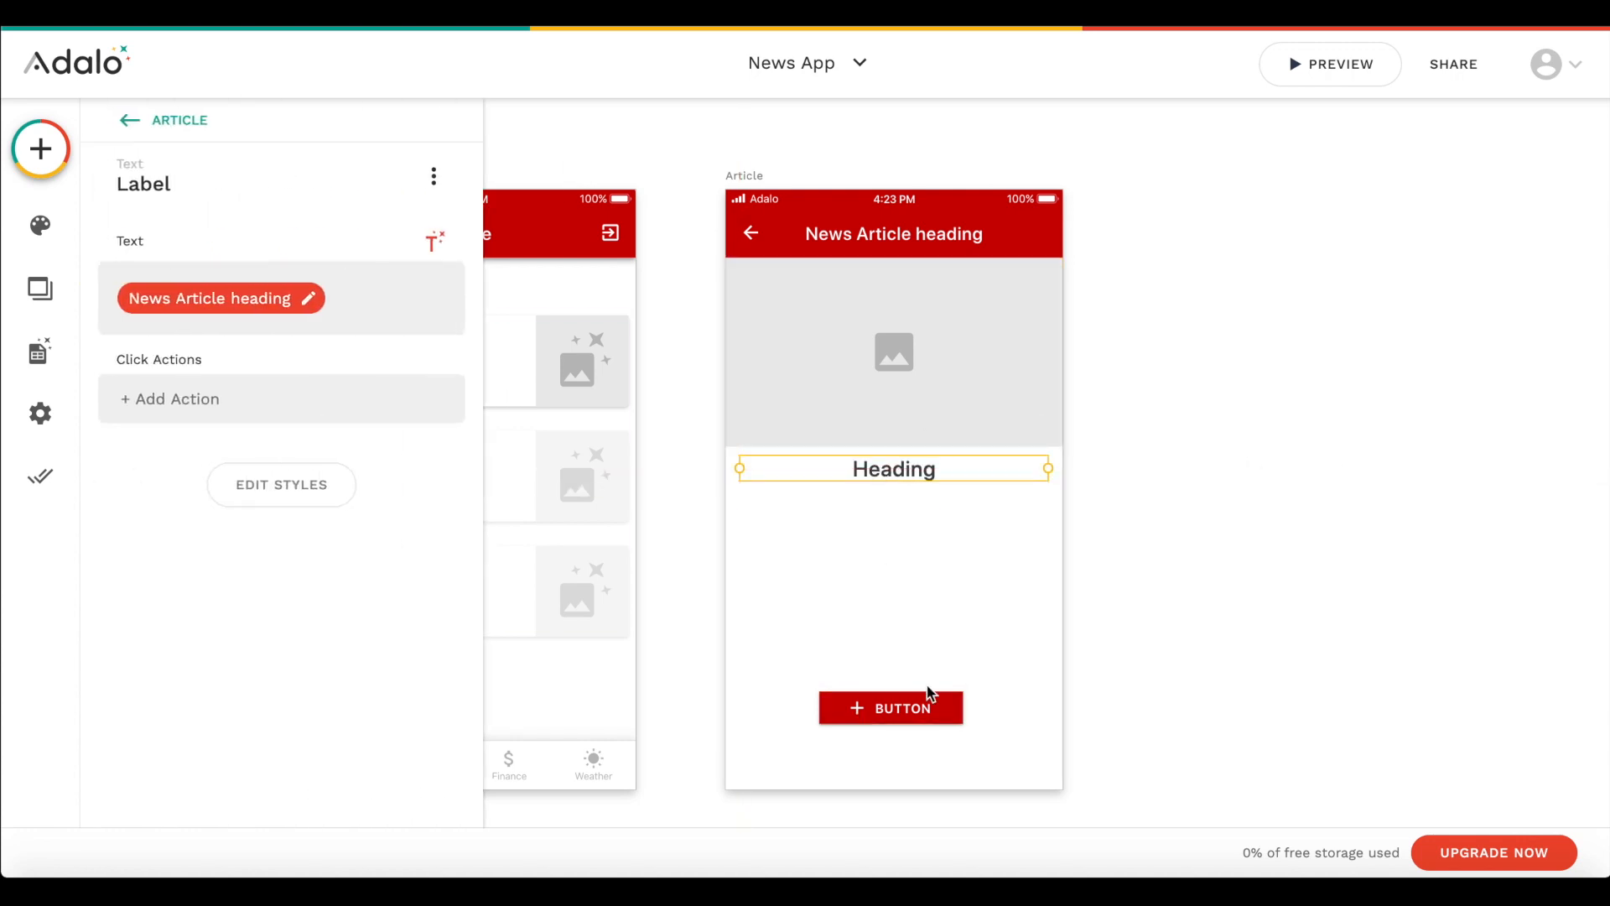
# - Delete the Article screen's button and set the image source to the Current News Article's Image from the database
pyautogui.click(878, 711)
pyautogui.press('Delete')
pyautogui.click(903, 357)
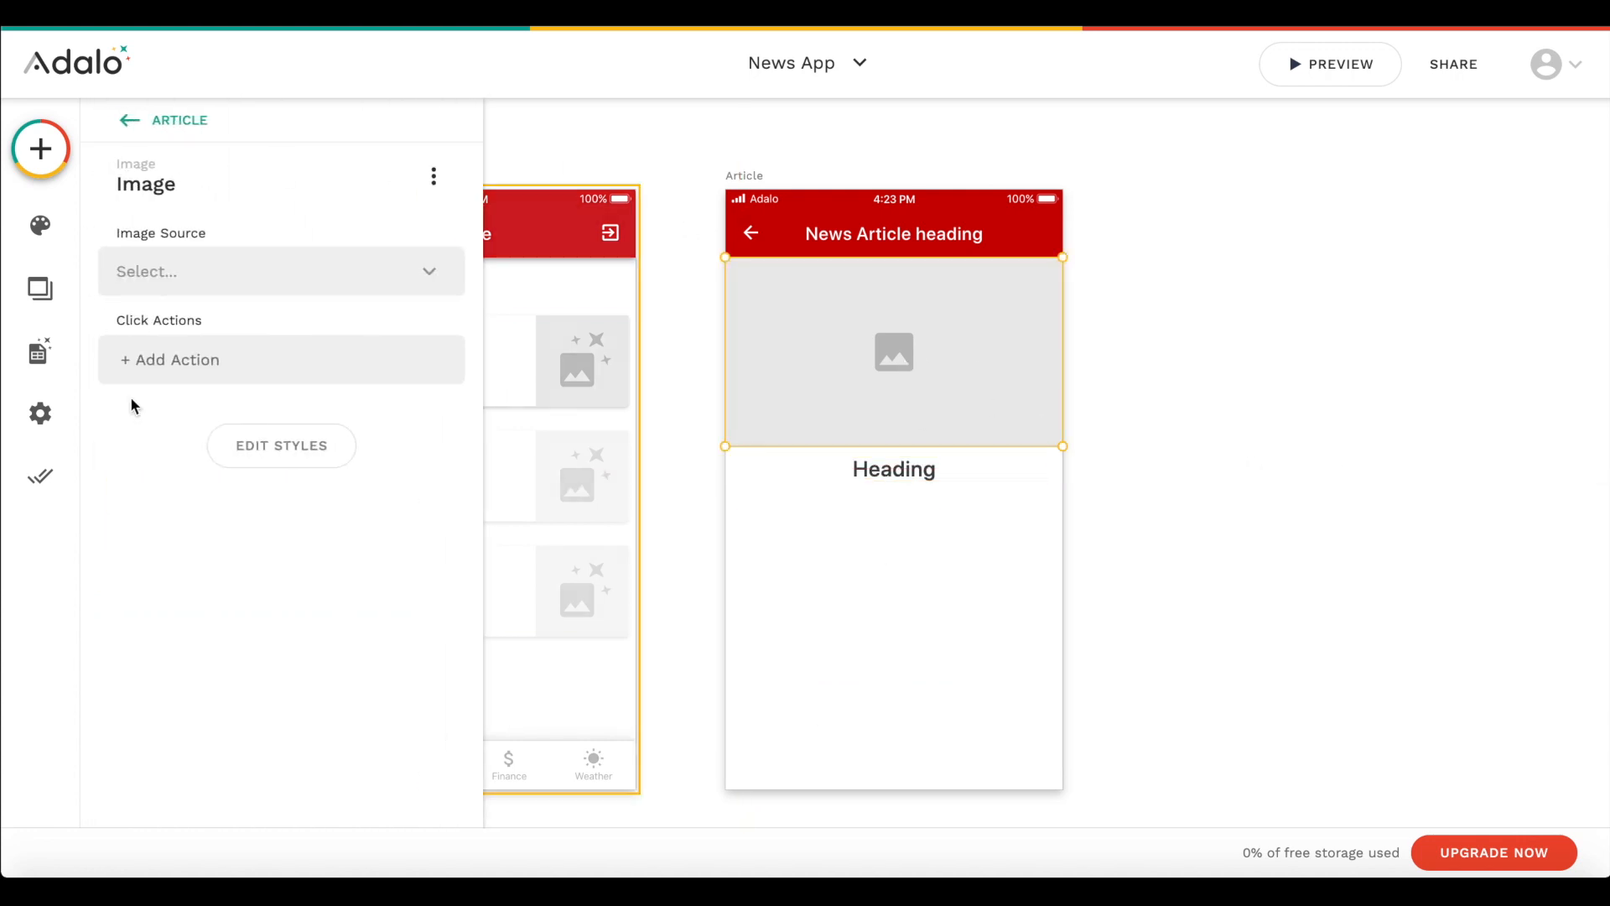
pyautogui.click(335, 282)
pyautogui.moveTo(216, 363)
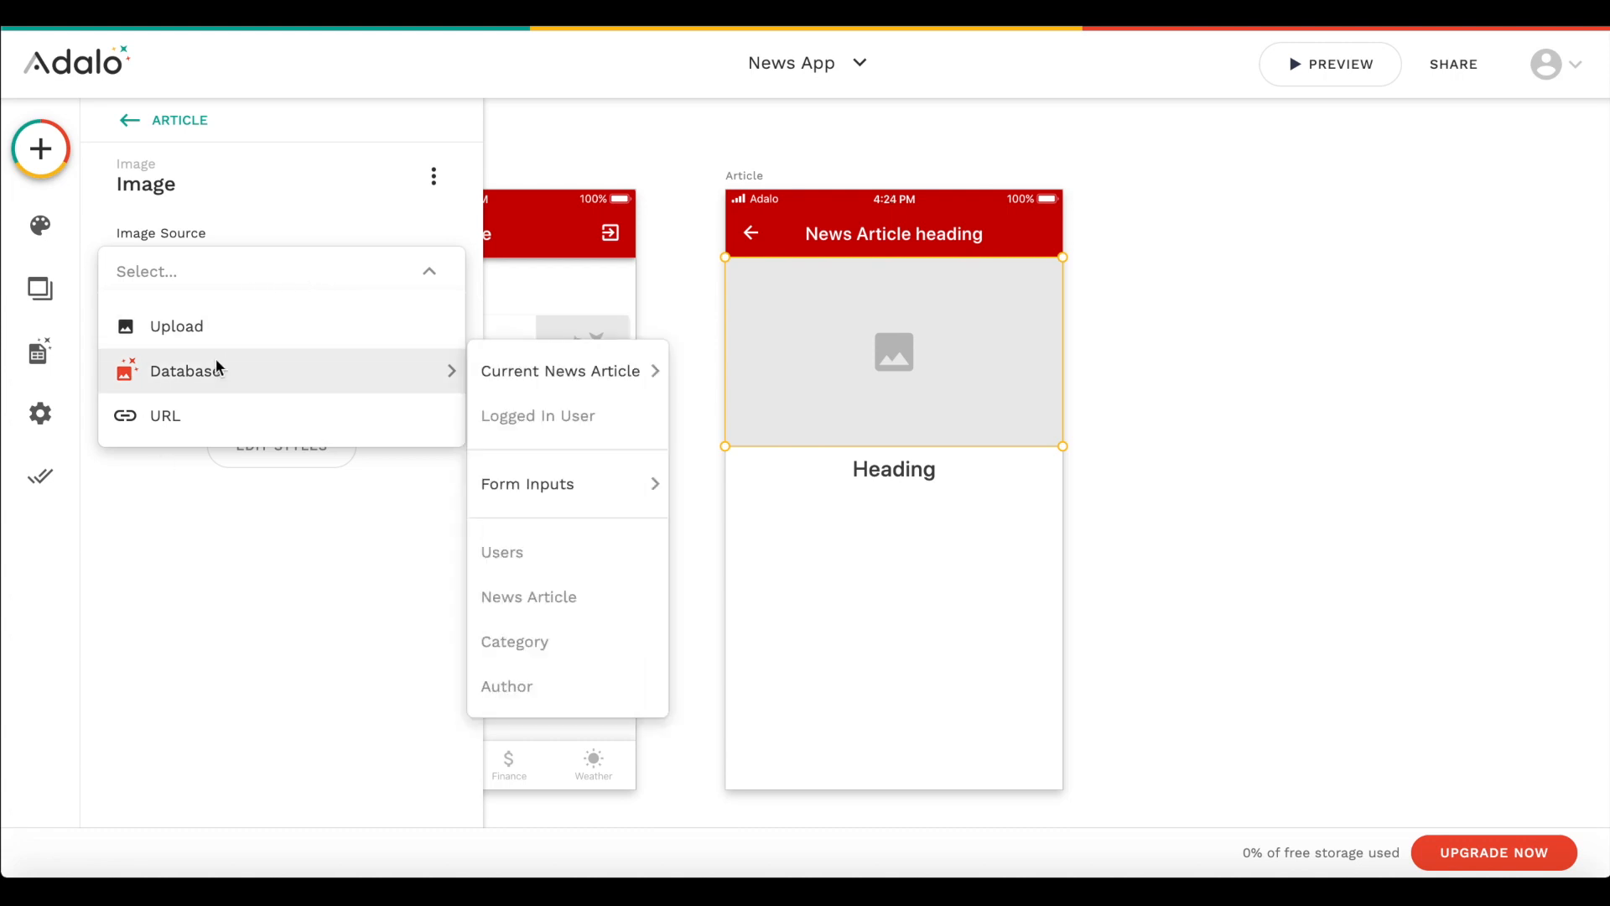
pyautogui.moveTo(542, 394)
pyautogui.click(735, 370)
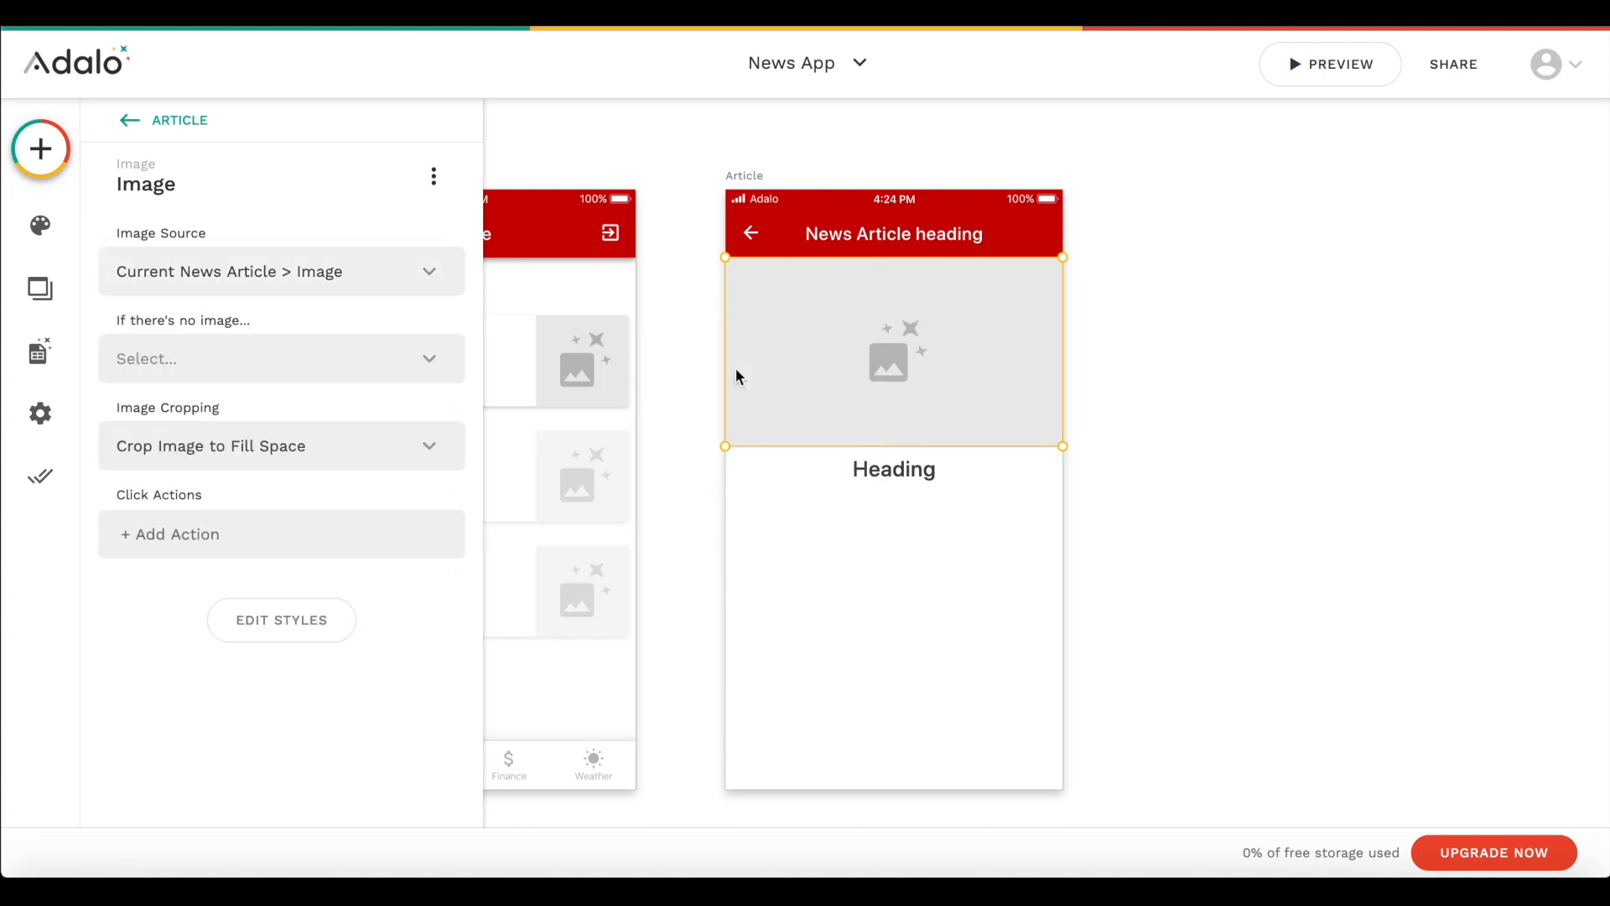
pyautogui.click(1184, 577)
# - Add a text component below the Heading on the Article screen and centre-align it
pyautogui.click(40, 149)
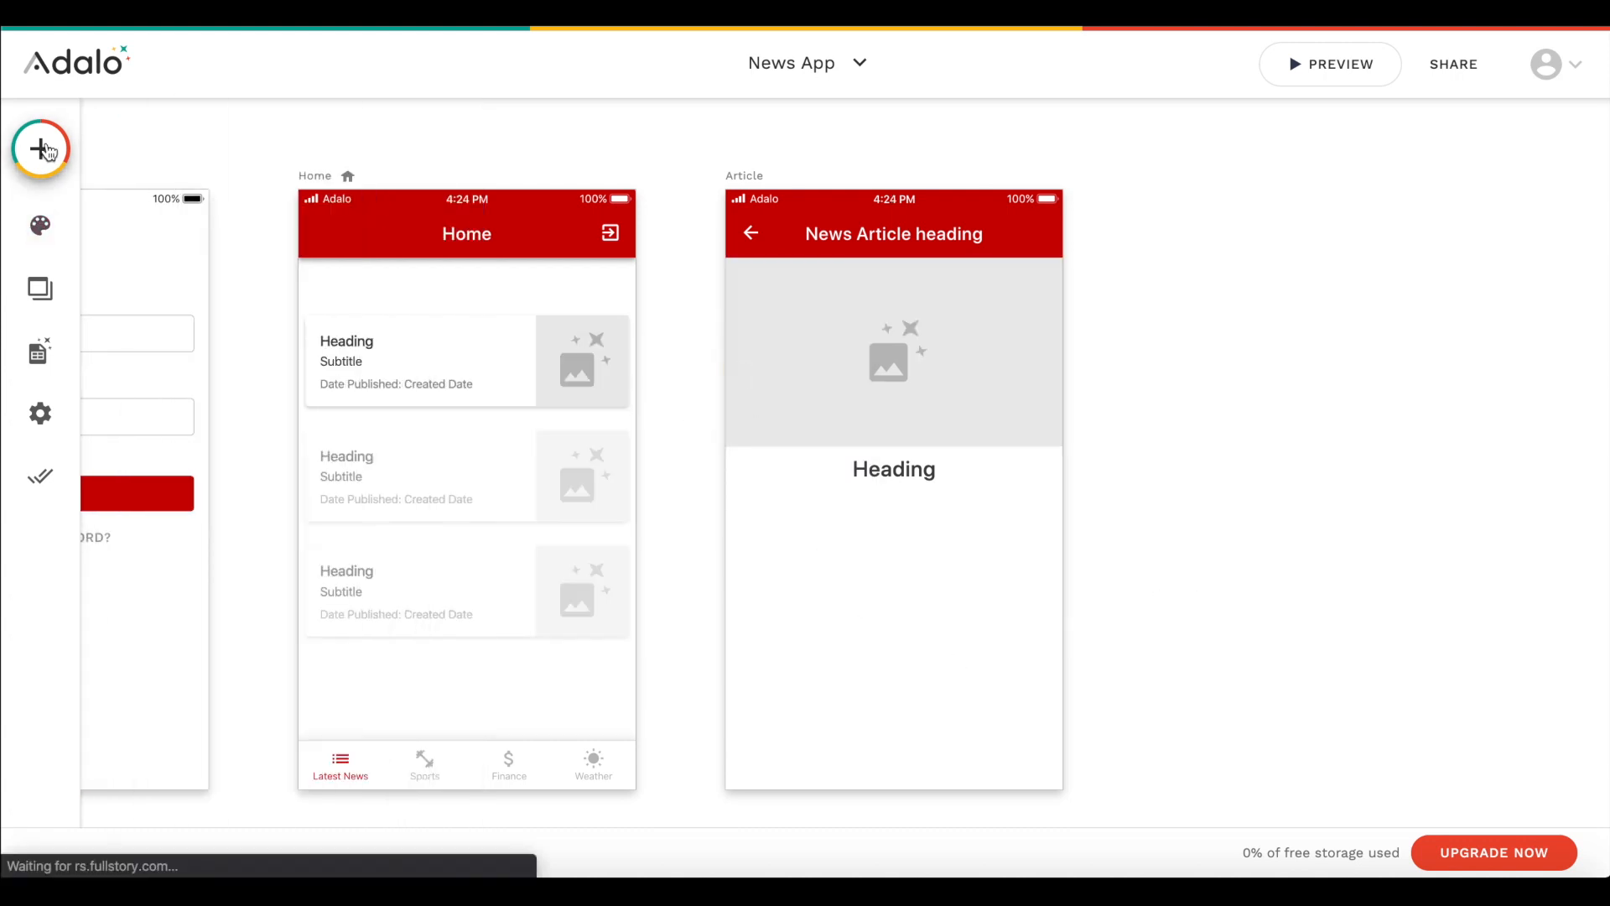
pyautogui.moveTo(144, 338); pyautogui.dragTo(780, 509)
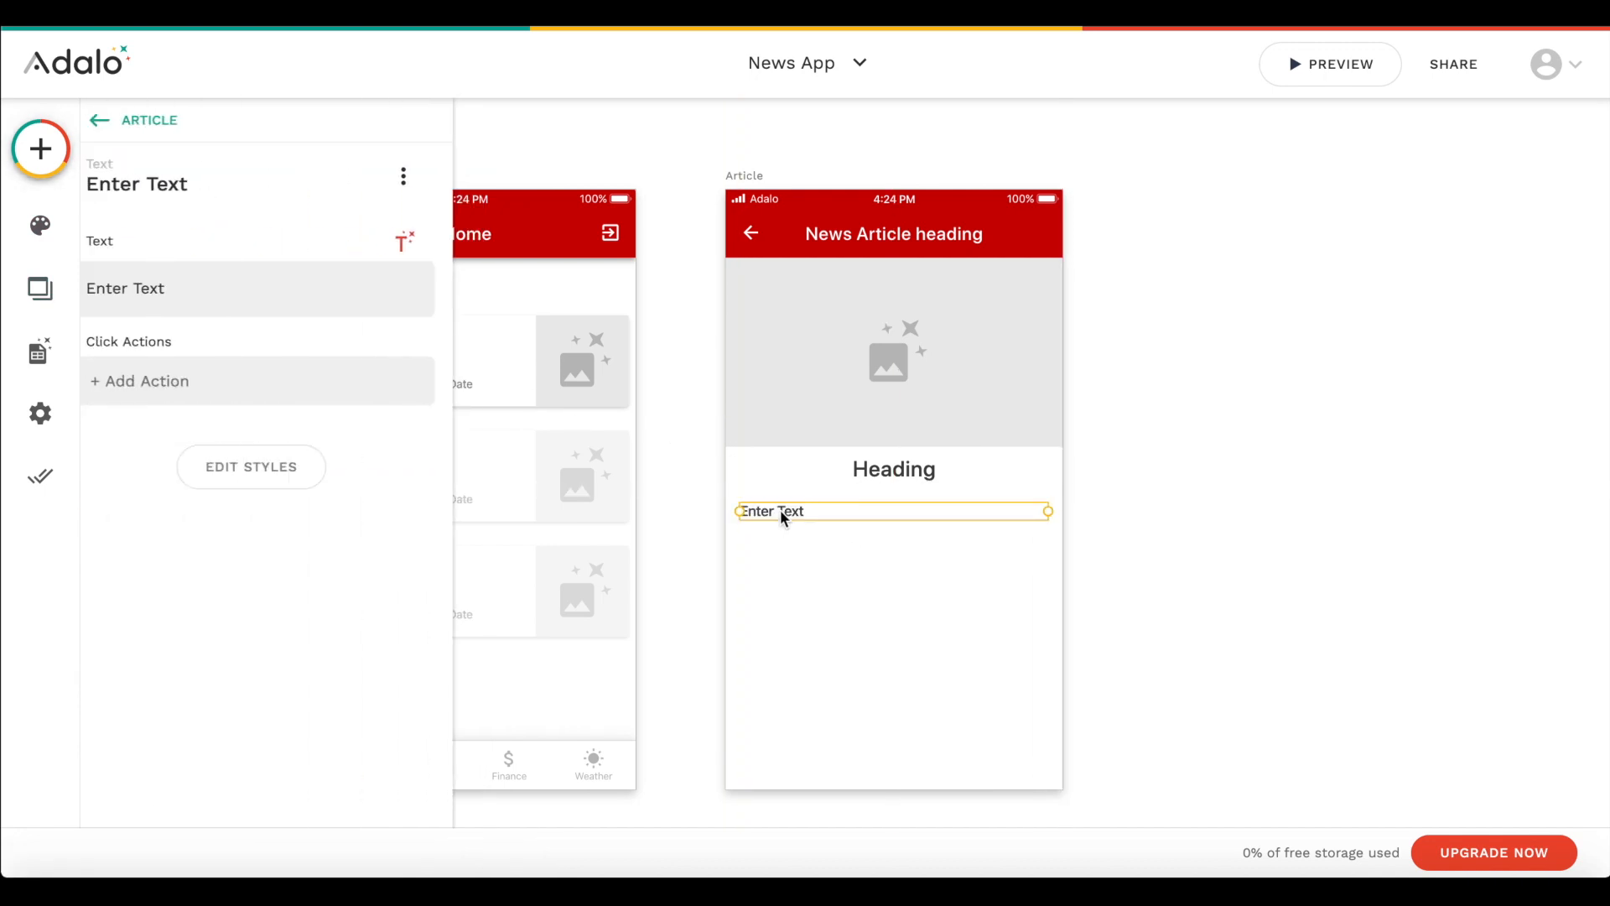
pyautogui.click(295, 460)
pyautogui.scroll(-2, 310, 687)
pyautogui.click(311, 772)
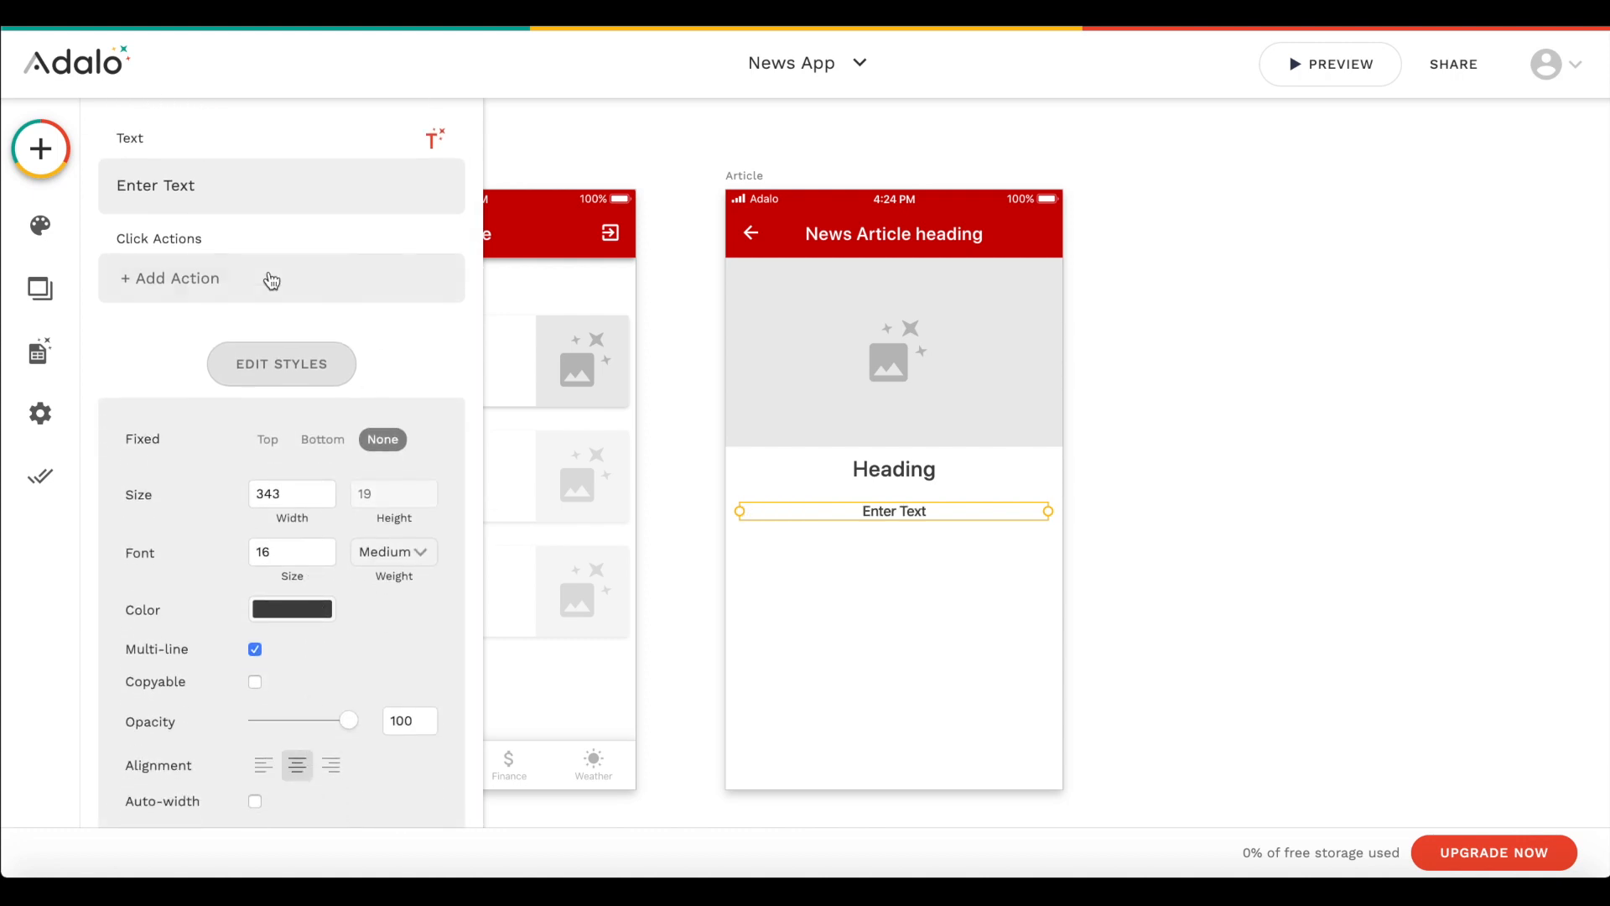
# - Set the centred text below the Heading to the Current News Article's Subtitle
pyautogui.scroll(2, 345, 456)
pyautogui.tripleClick(247, 307)
pyautogui.press('BackSpace')
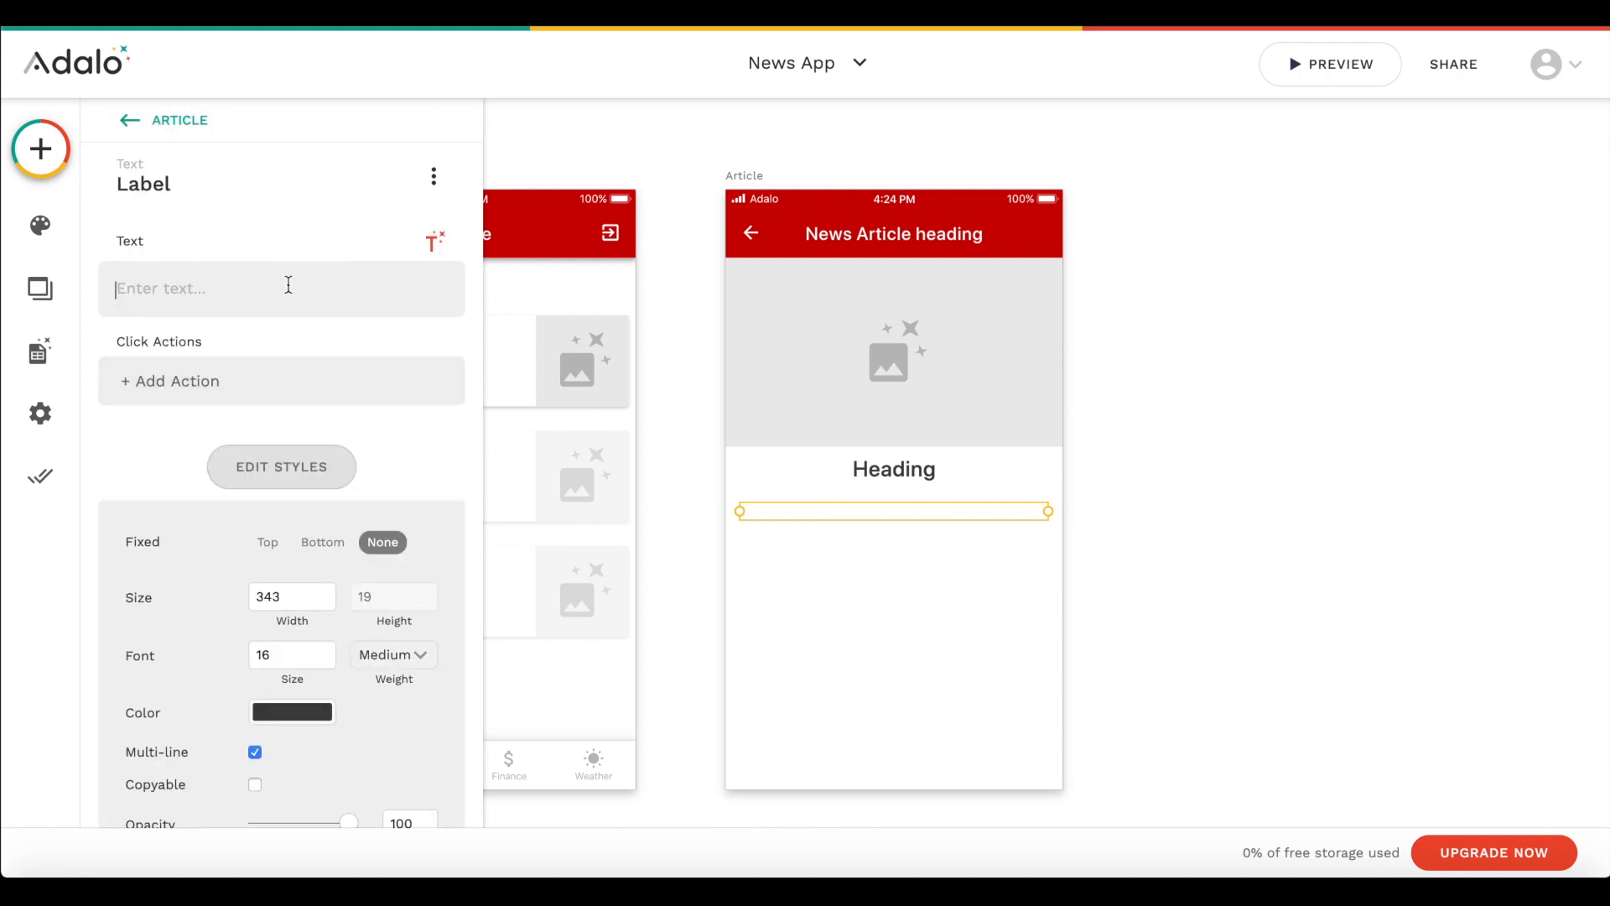
pyautogui.click(433, 241)
pyautogui.moveTo(435, 307)
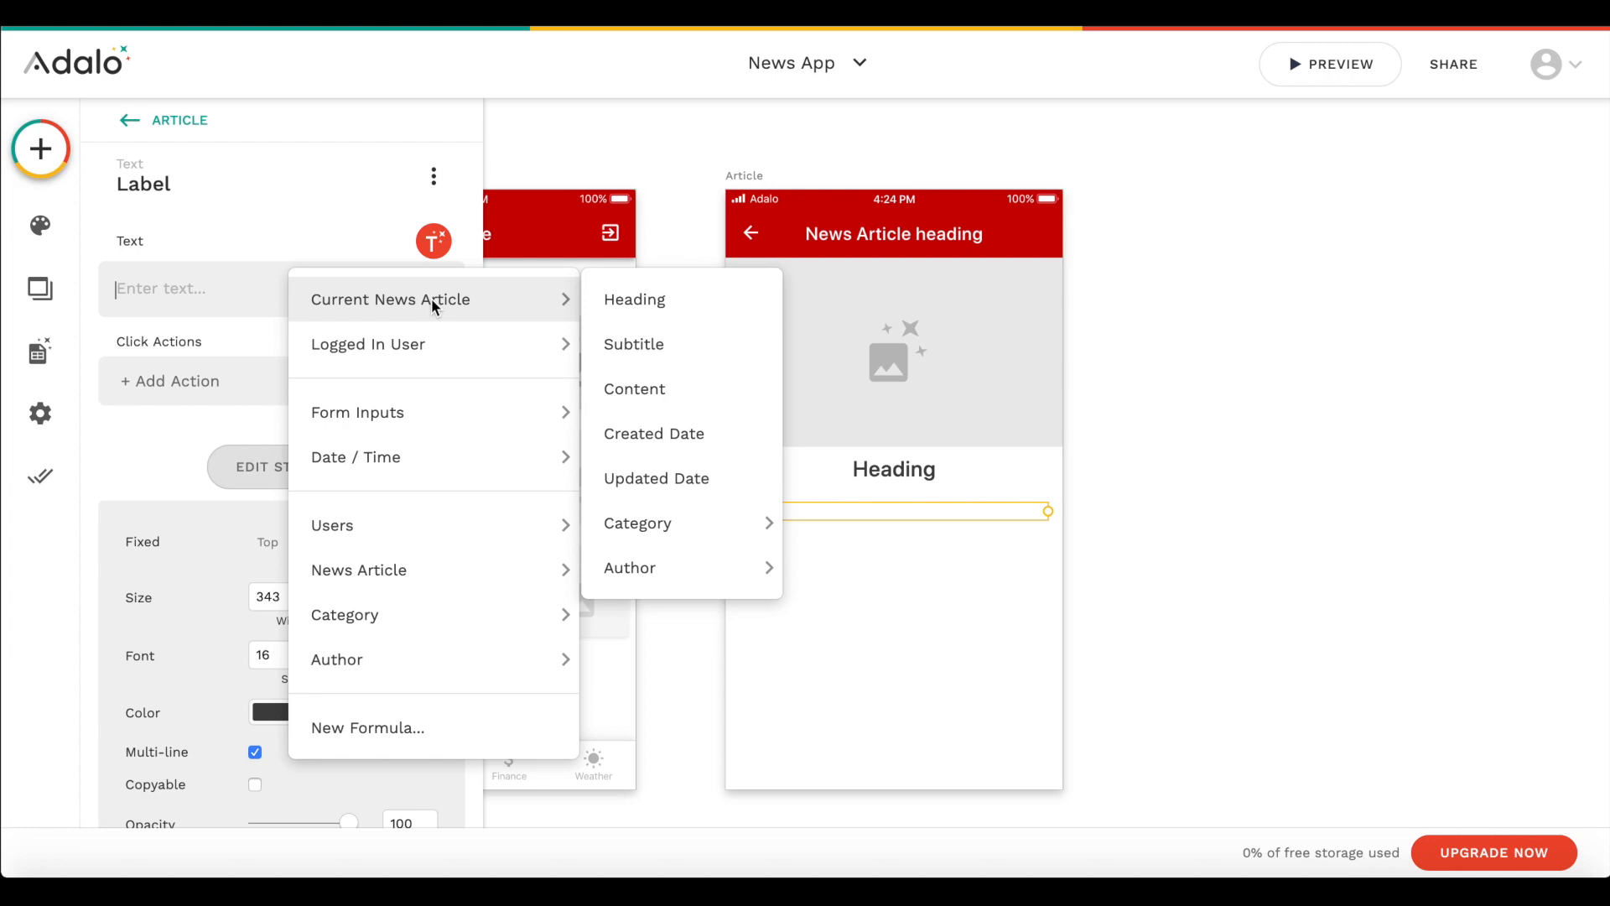
pyautogui.click(627, 336)
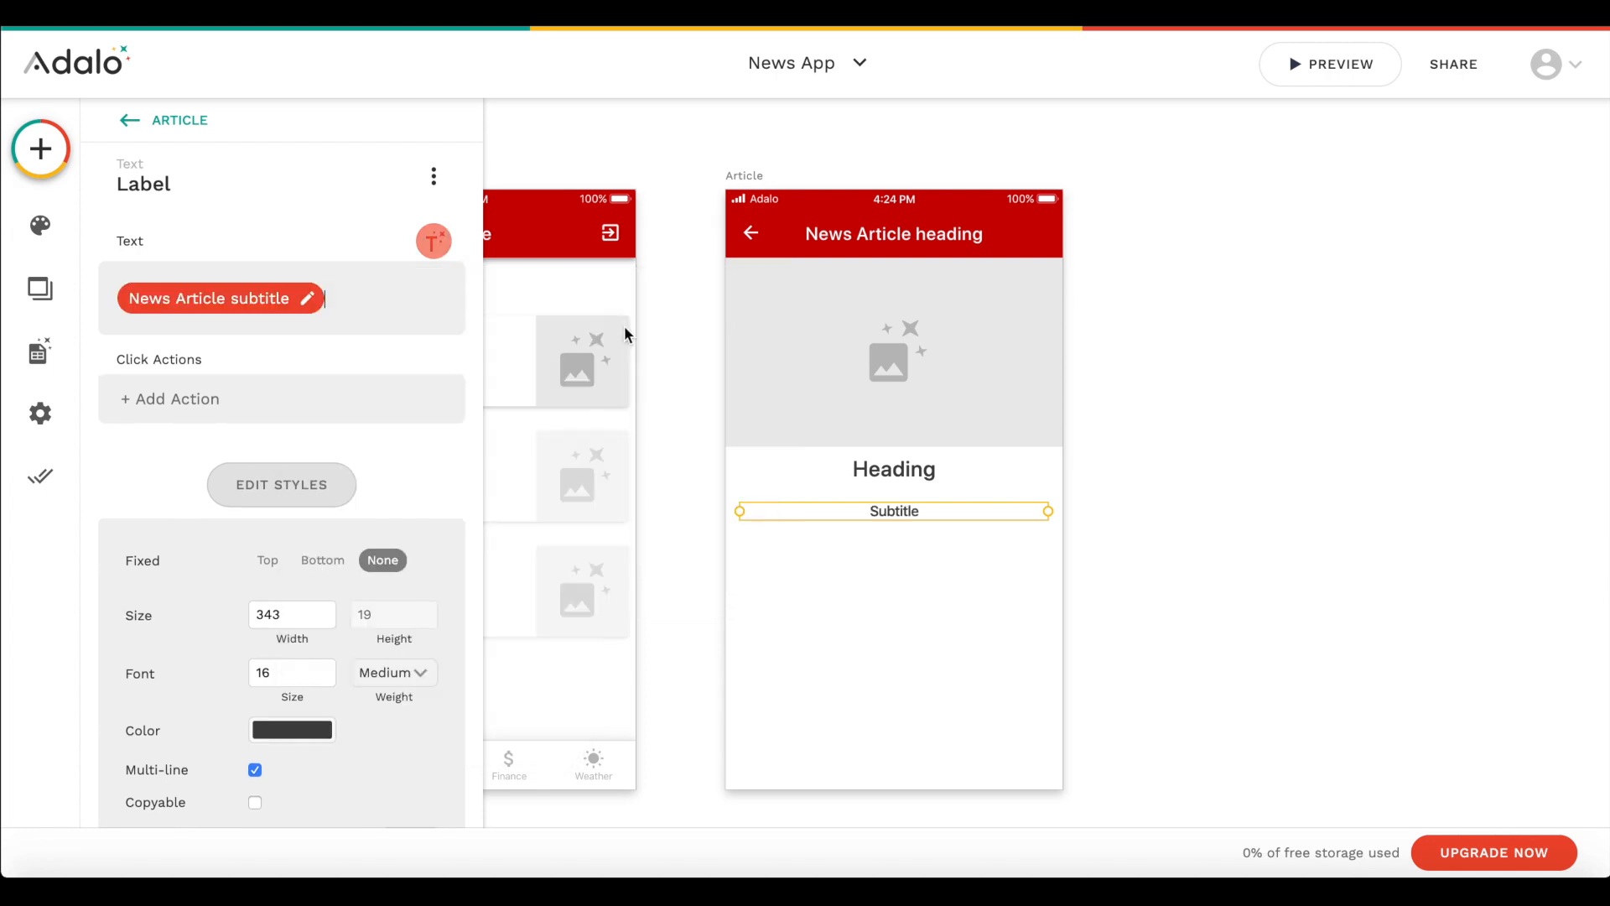
pyautogui.click(1030, 615)
pyautogui.moveTo(933, 515); pyautogui.dragTo(929, 505)
pyautogui.click(1119, 336)
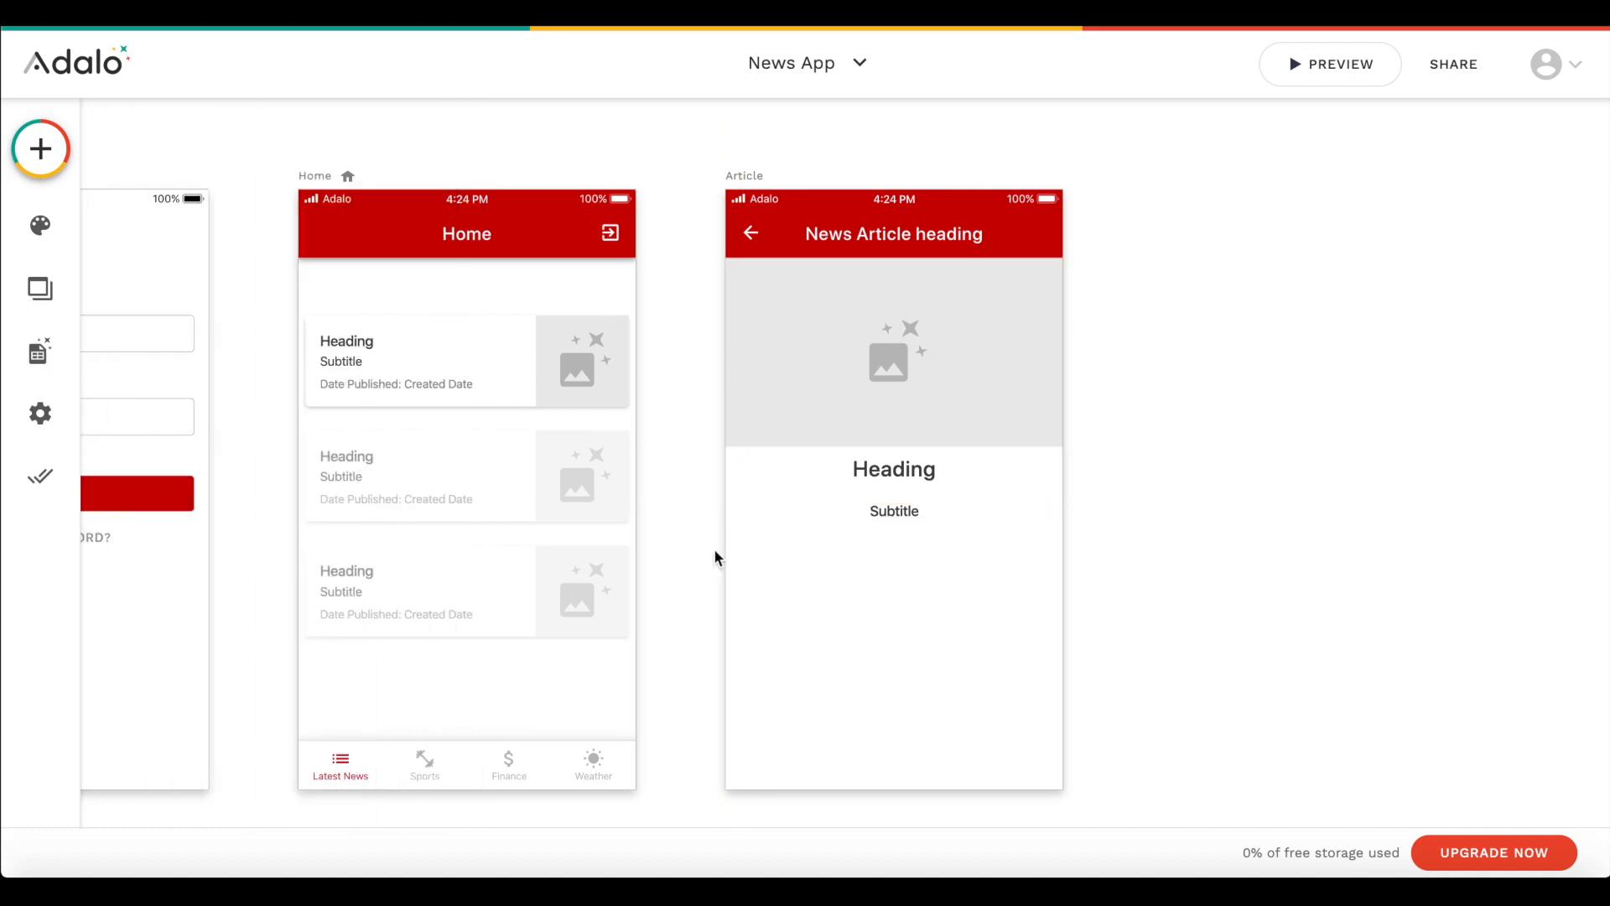
# - Add a text component below the Subtitle and set it to the Current News Article's Content
pyautogui.scroll(-1, 714, 557)
pyautogui.click(40, 149)
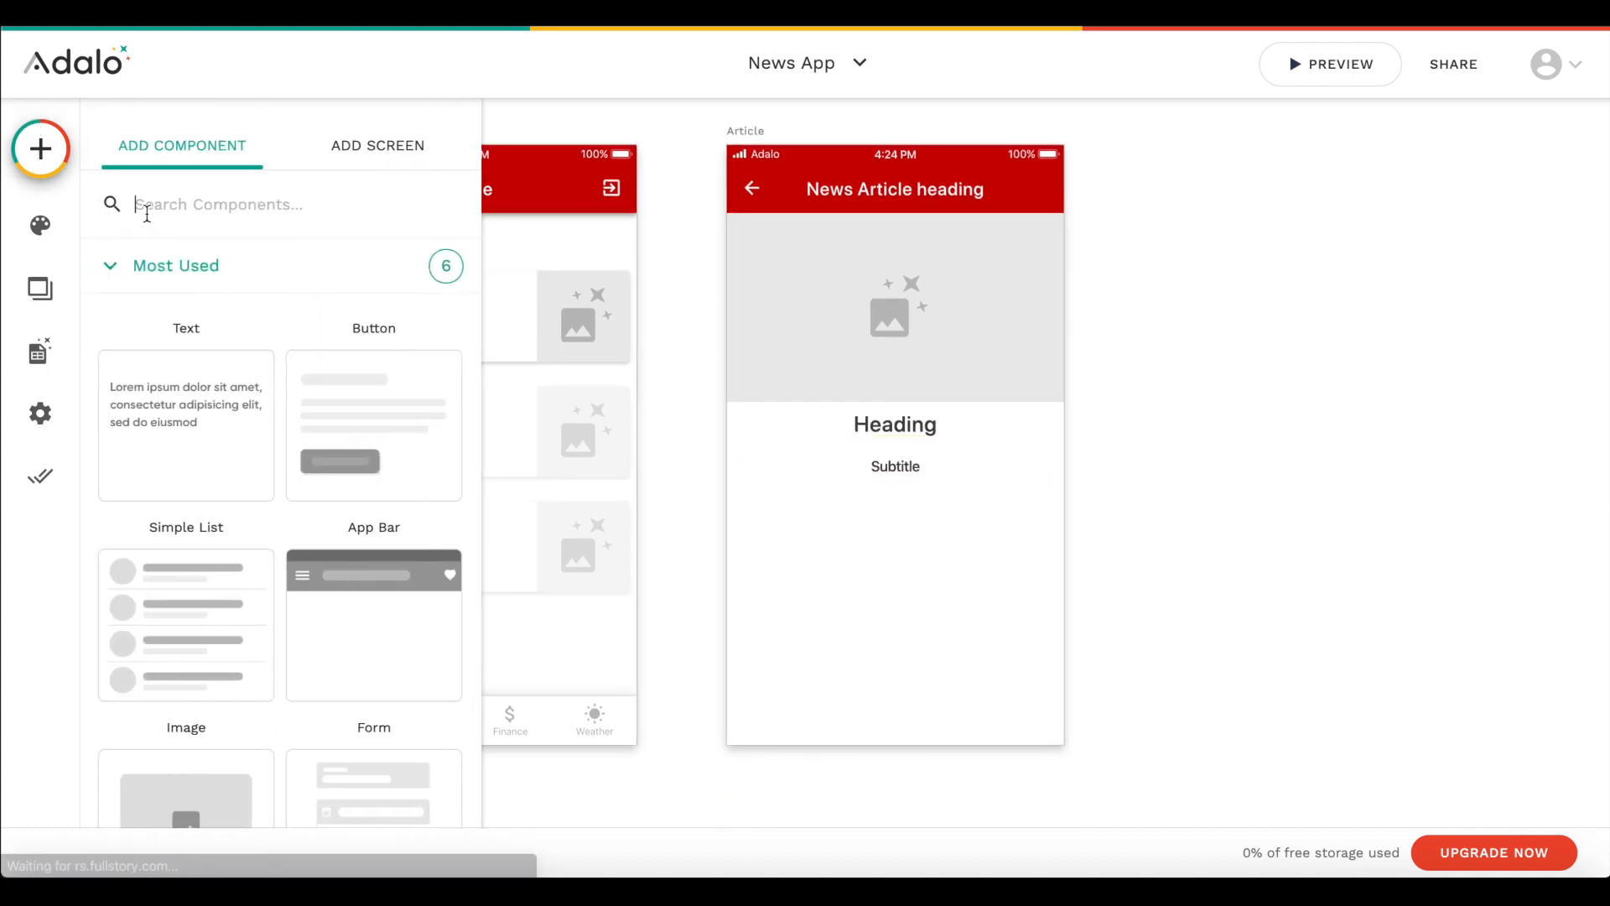
pyautogui.moveTo(187, 381); pyautogui.dragTo(786, 507)
pyautogui.click(255, 279)
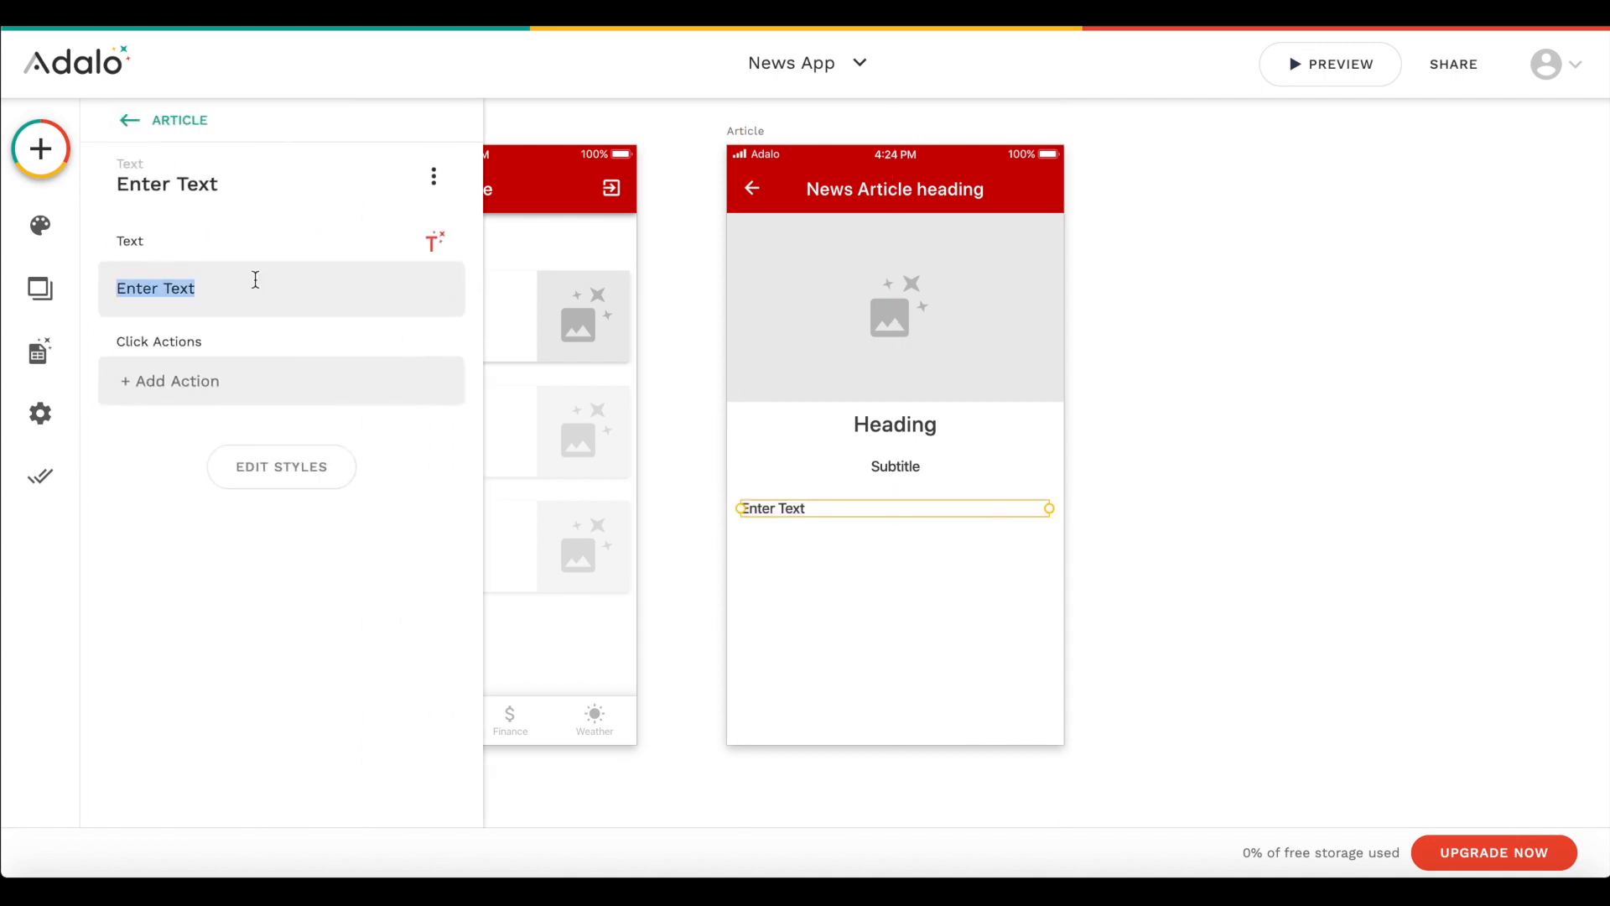
pyautogui.press('BackSpace')
pyautogui.click(433, 241)
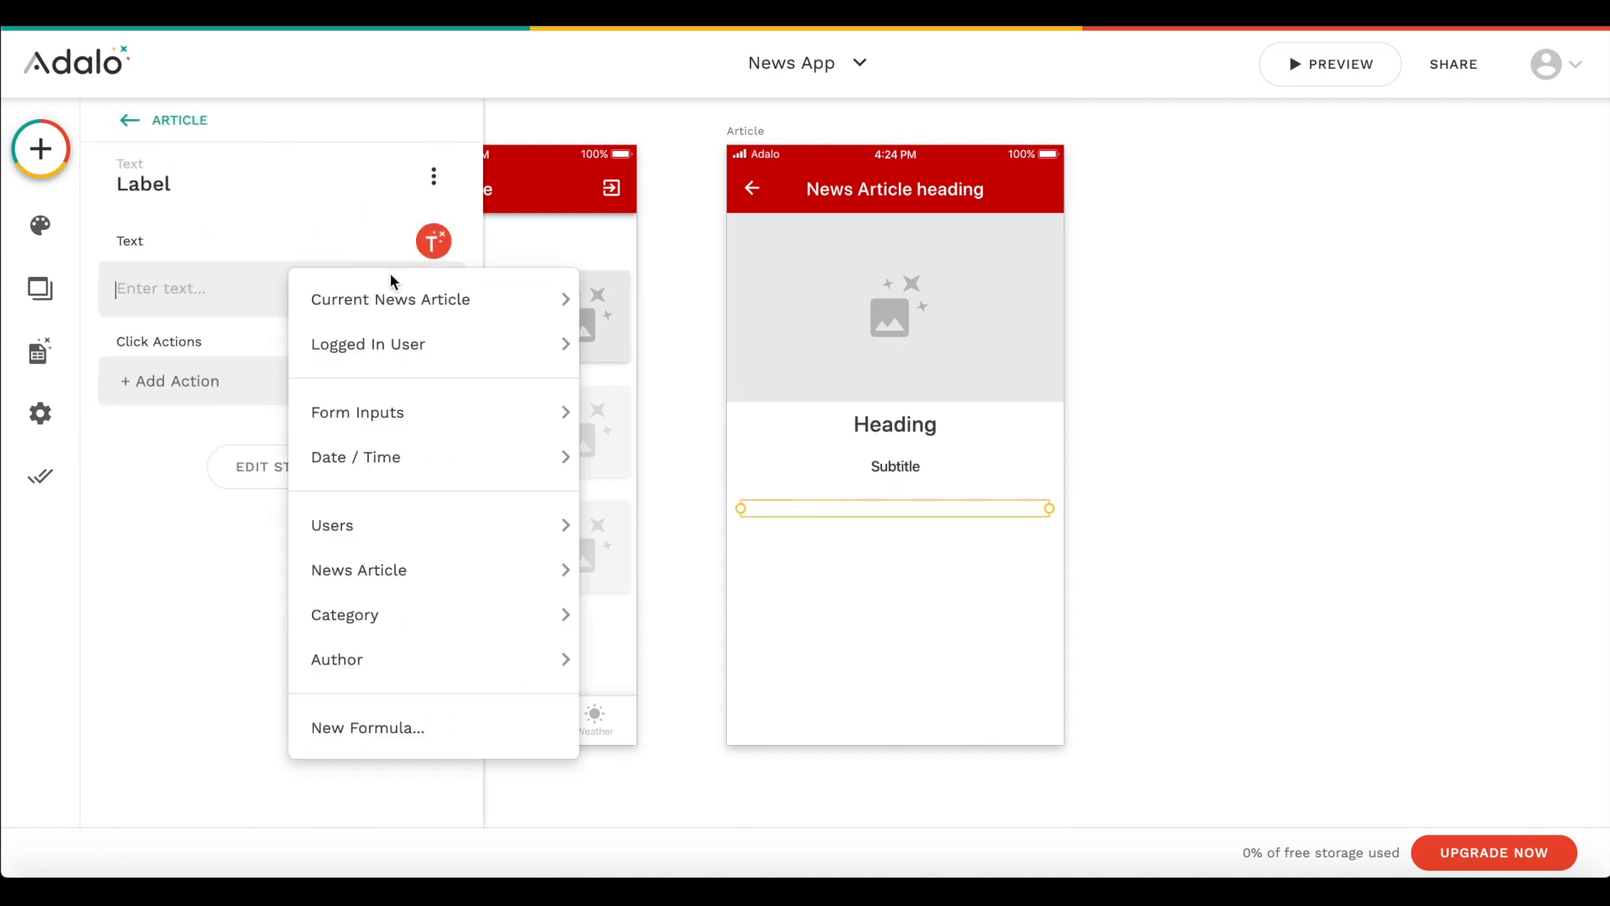
pyautogui.moveTo(386, 296)
pyautogui.click(662, 388)
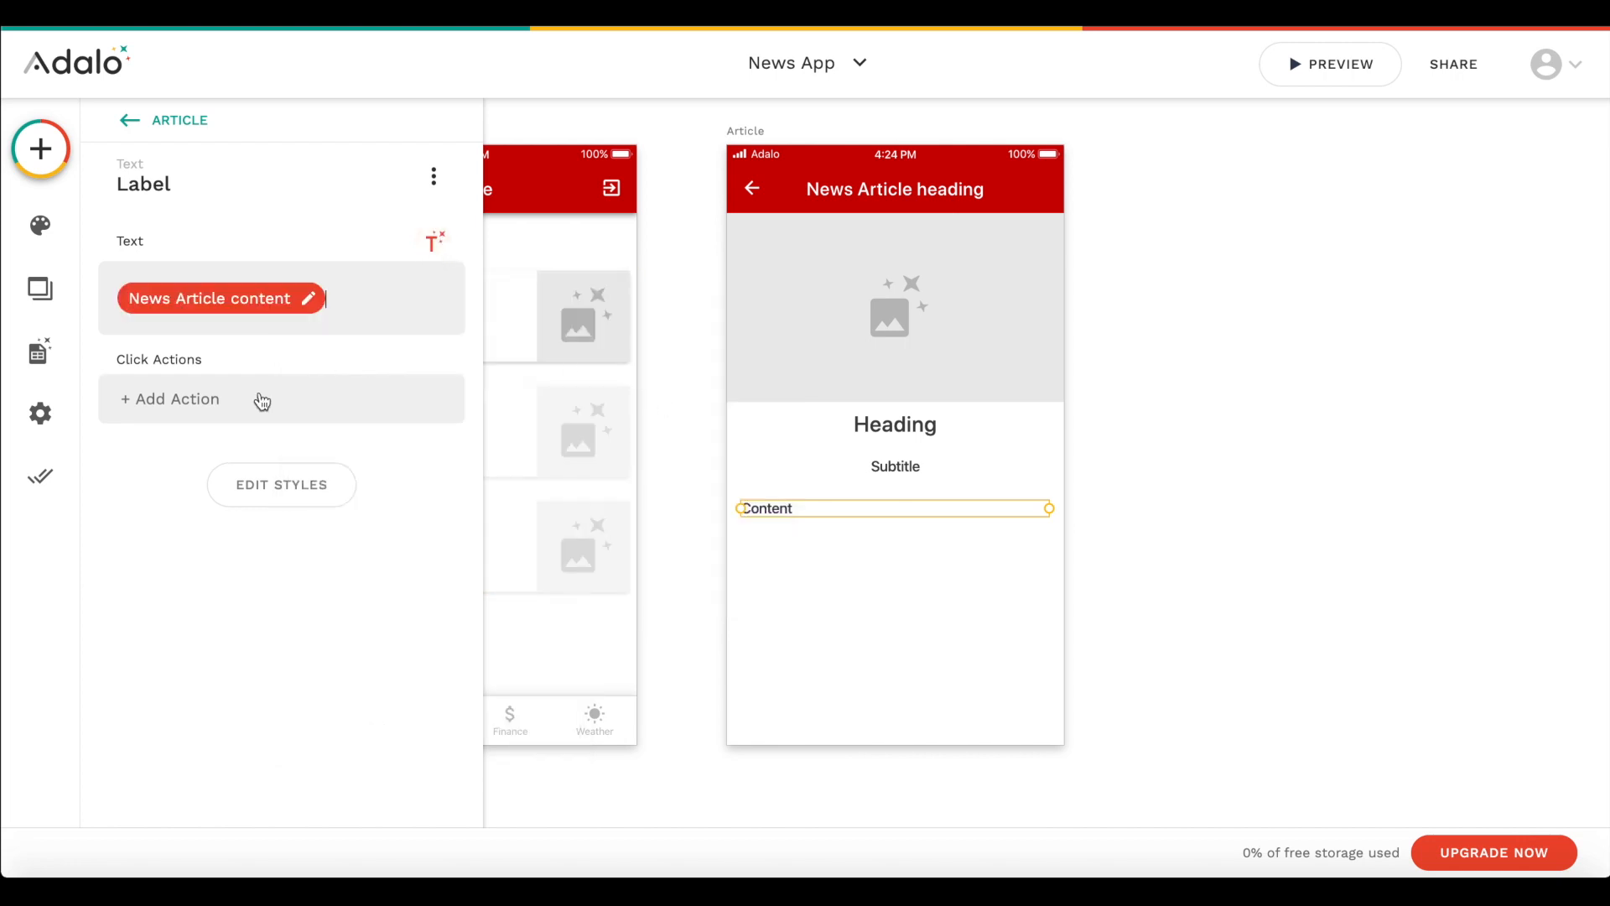
# - Style the Content text with a grey colour, Regular weight and a smaller font size
pyautogui.click(335, 507)
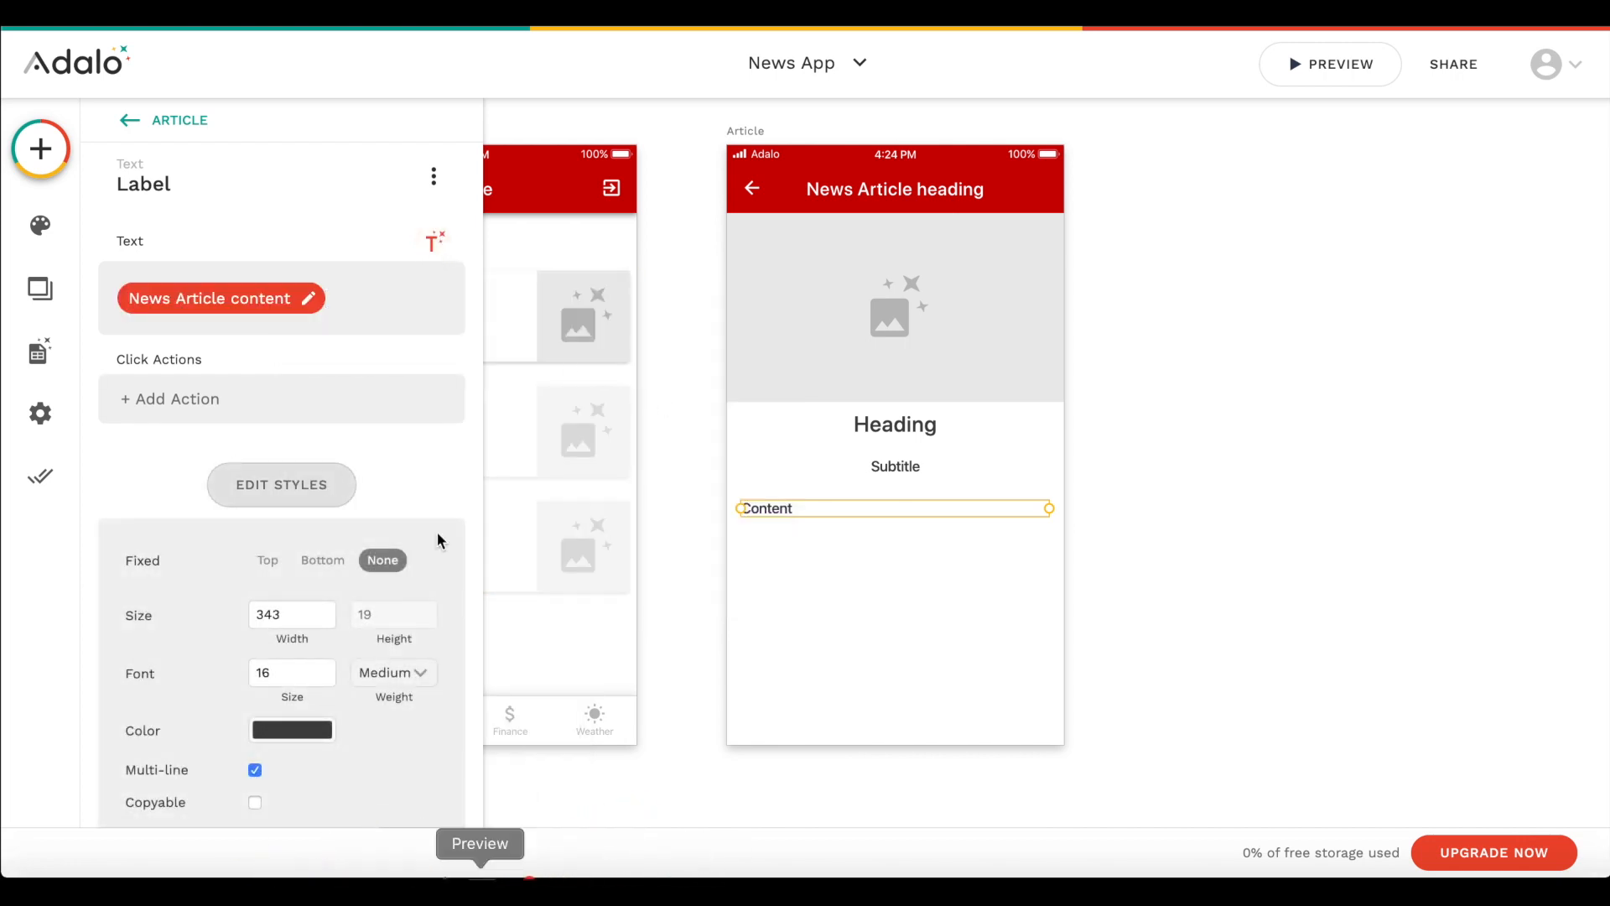
pyautogui.scroll(-2, 438, 539)
pyautogui.click(292, 609)
pyautogui.click(373, 653)
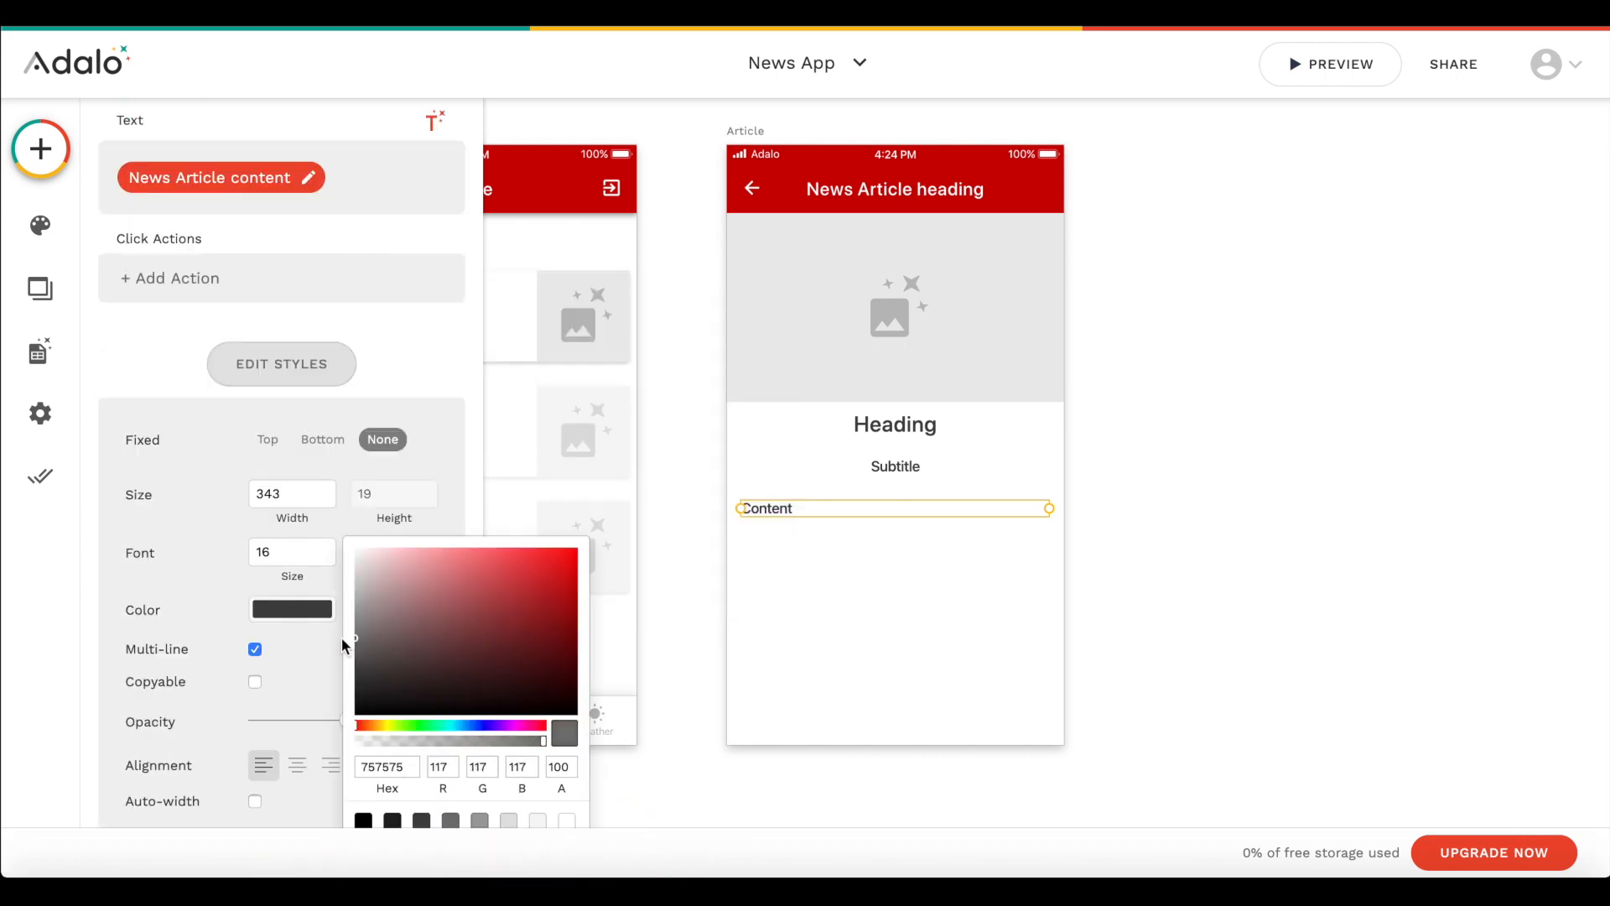
pyautogui.click(287, 546)
pyautogui.click(401, 555)
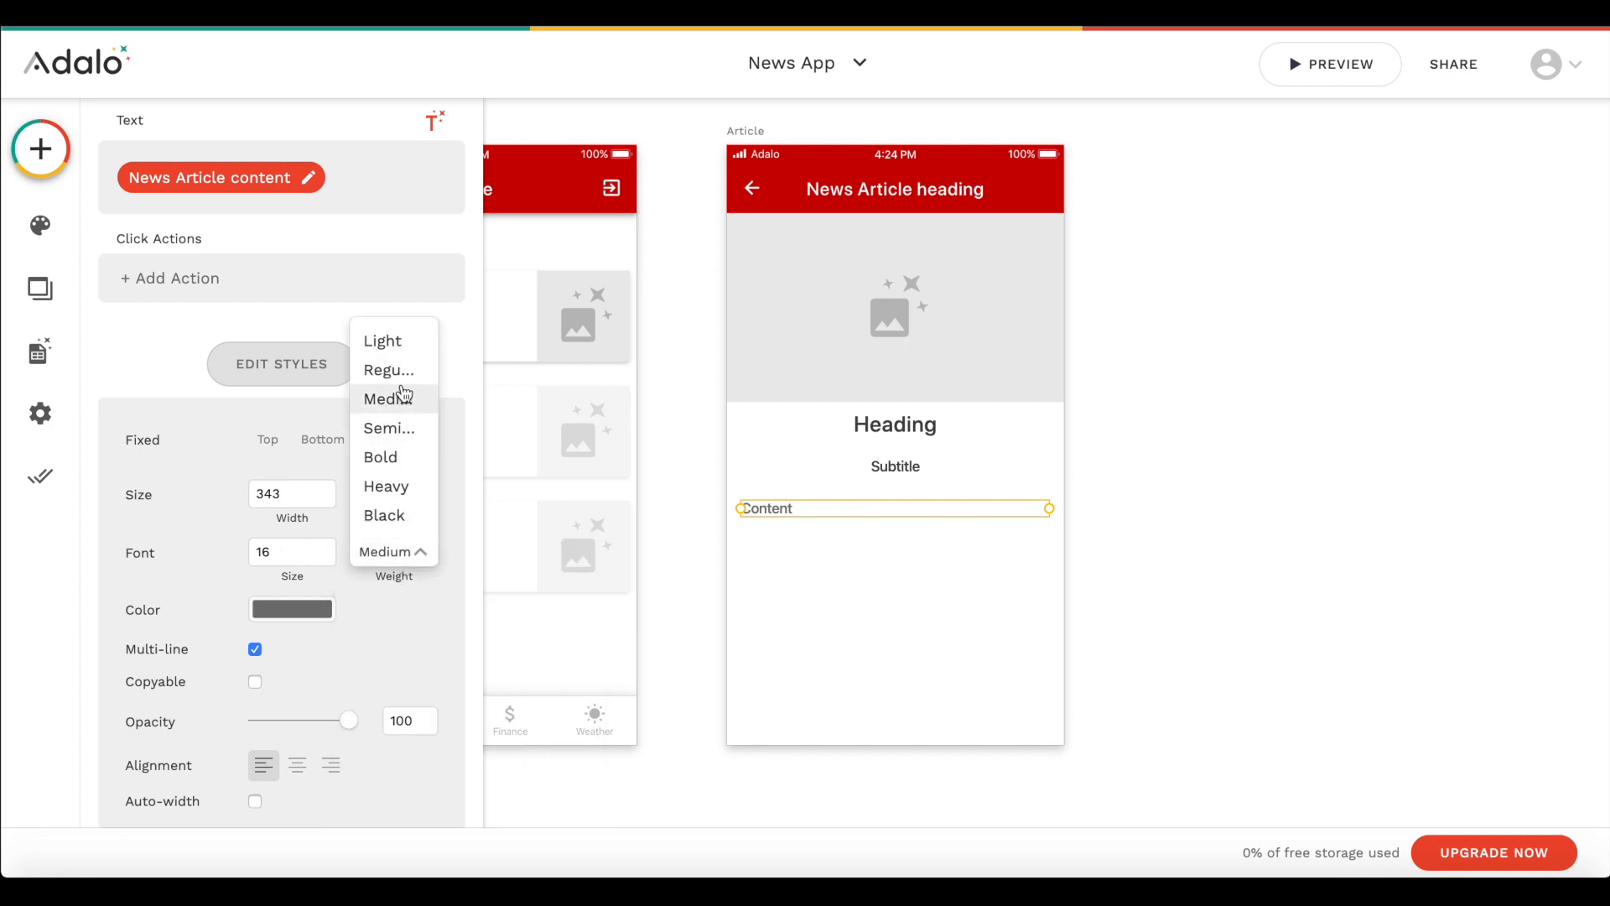
pyautogui.click(403, 377)
pyautogui.click(290, 609)
pyautogui.moveTo(352, 668); pyautogui.dragTo(345, 654)
pyautogui.click(178, 530)
pyautogui.click(327, 558)
pyautogui.click(328, 559)
pyautogui.click(329, 559)
pyautogui.click(497, 635)
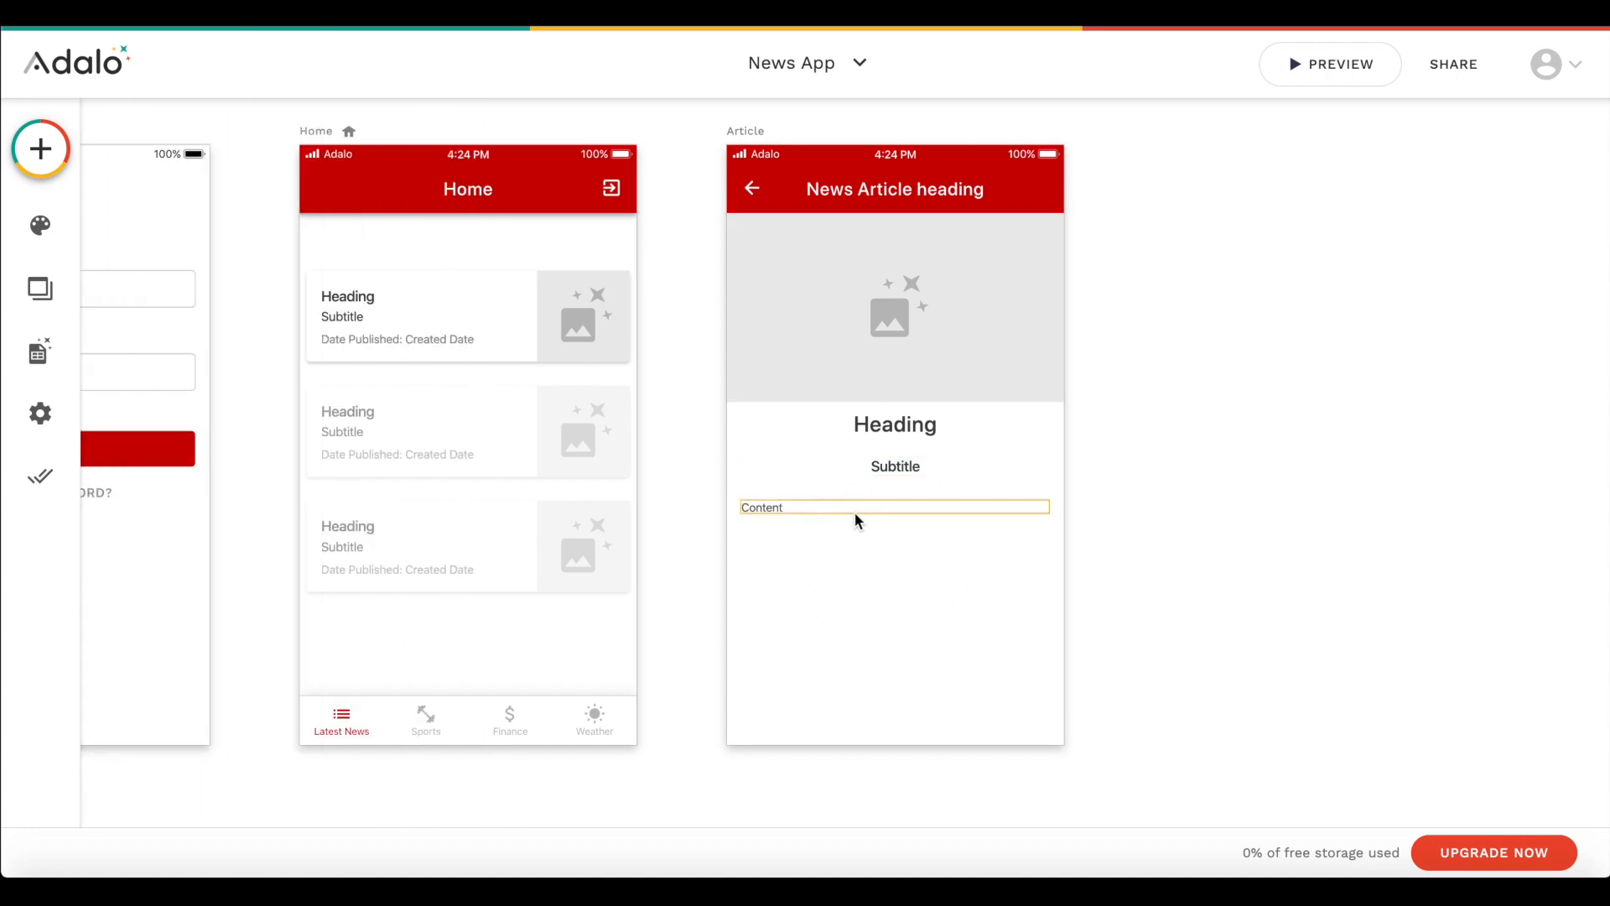
# - Add a text component in the empty space below the Content text, near the end of the Article screen
pyautogui.scroll(-2, 557, 370)
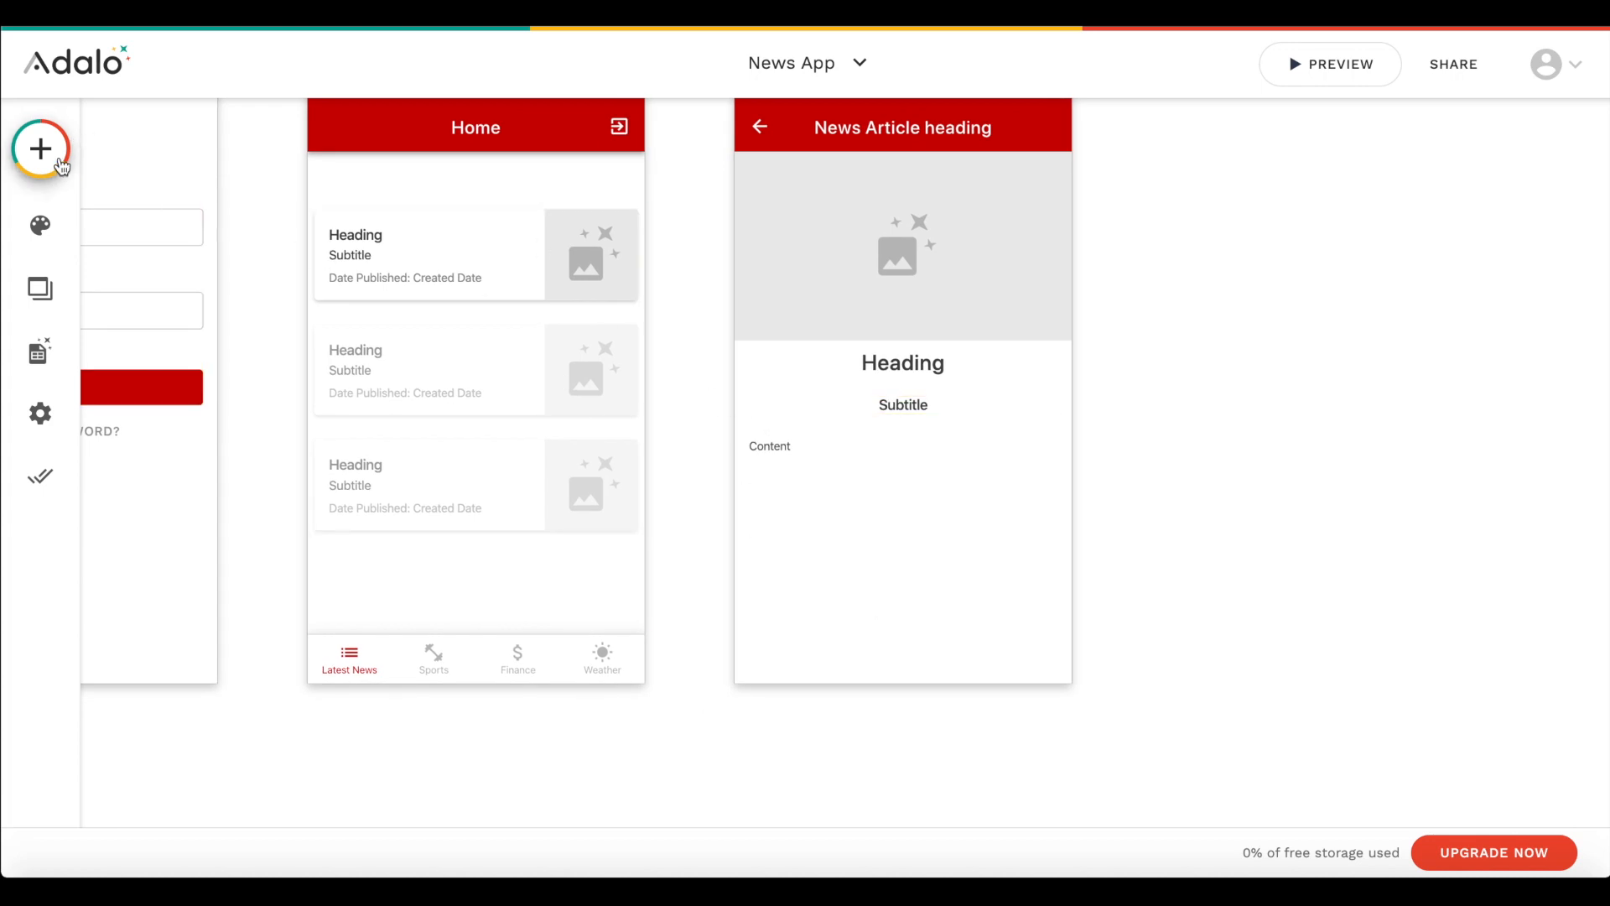
pyautogui.click(59, 164)
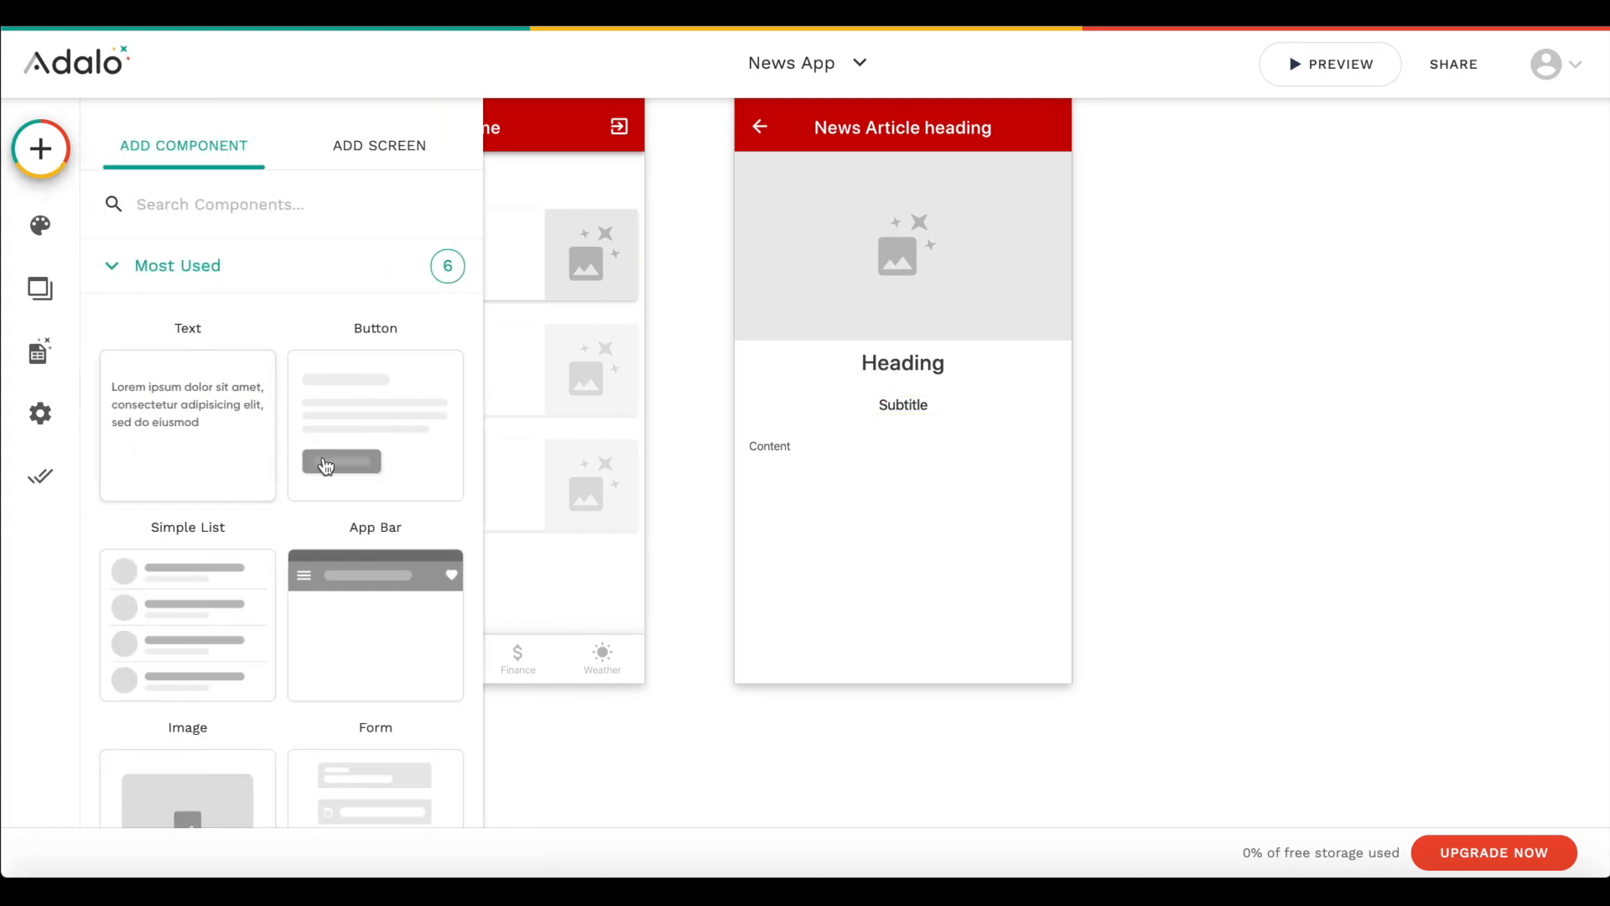
pyautogui.scroll(-1, 317, 404)
pyautogui.scroll(1, 317, 404)
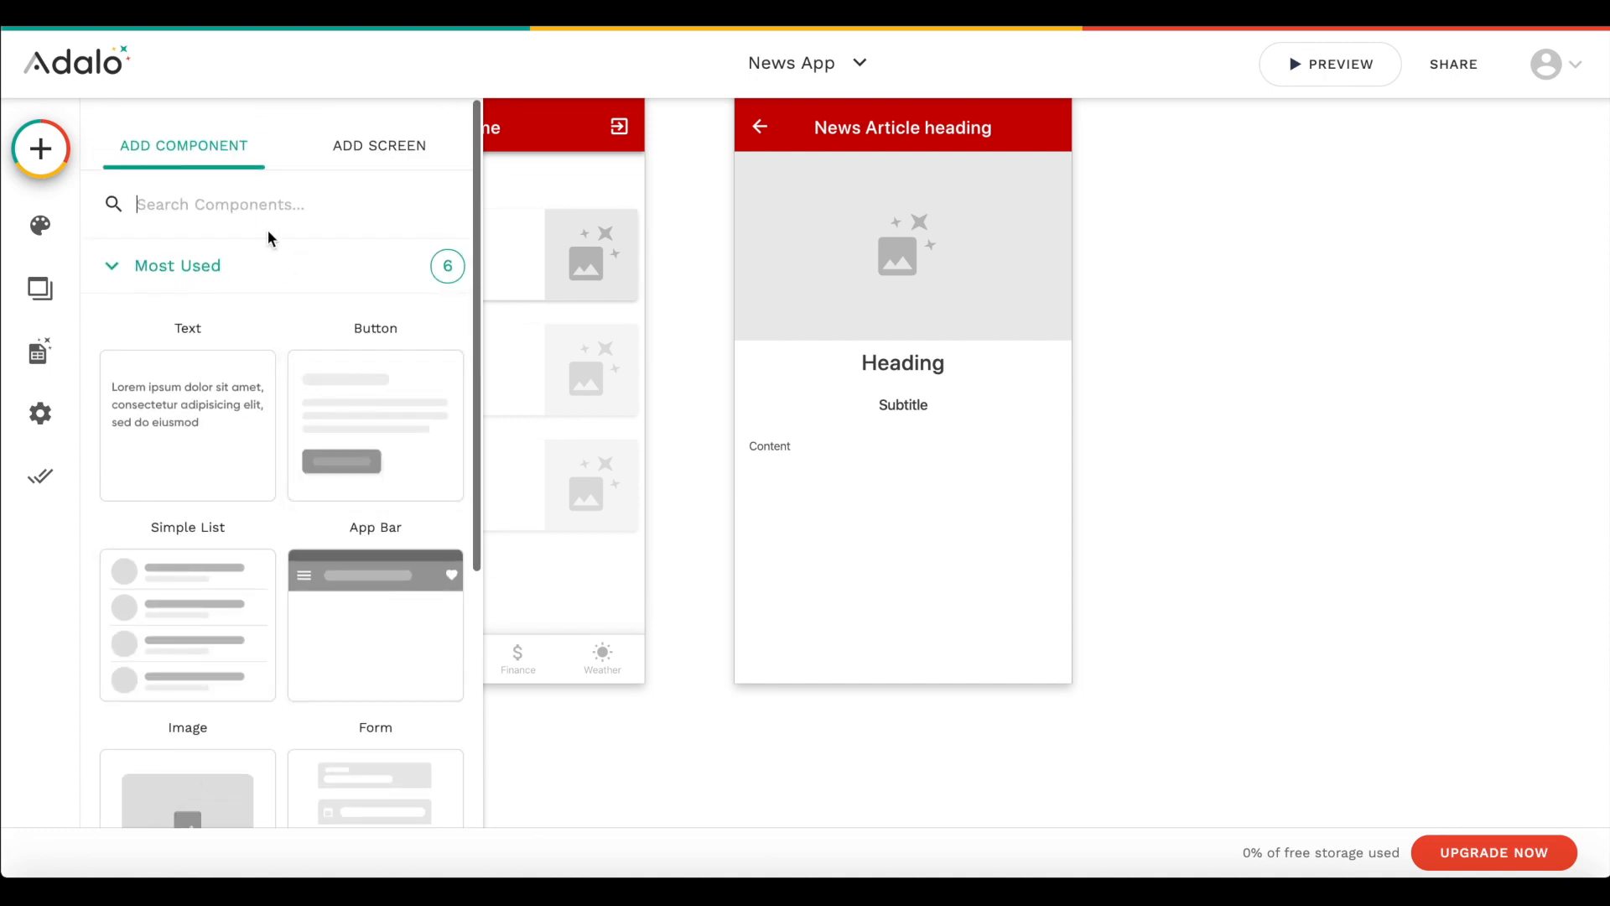
pyautogui.moveTo(192, 429); pyautogui.dragTo(794, 592)
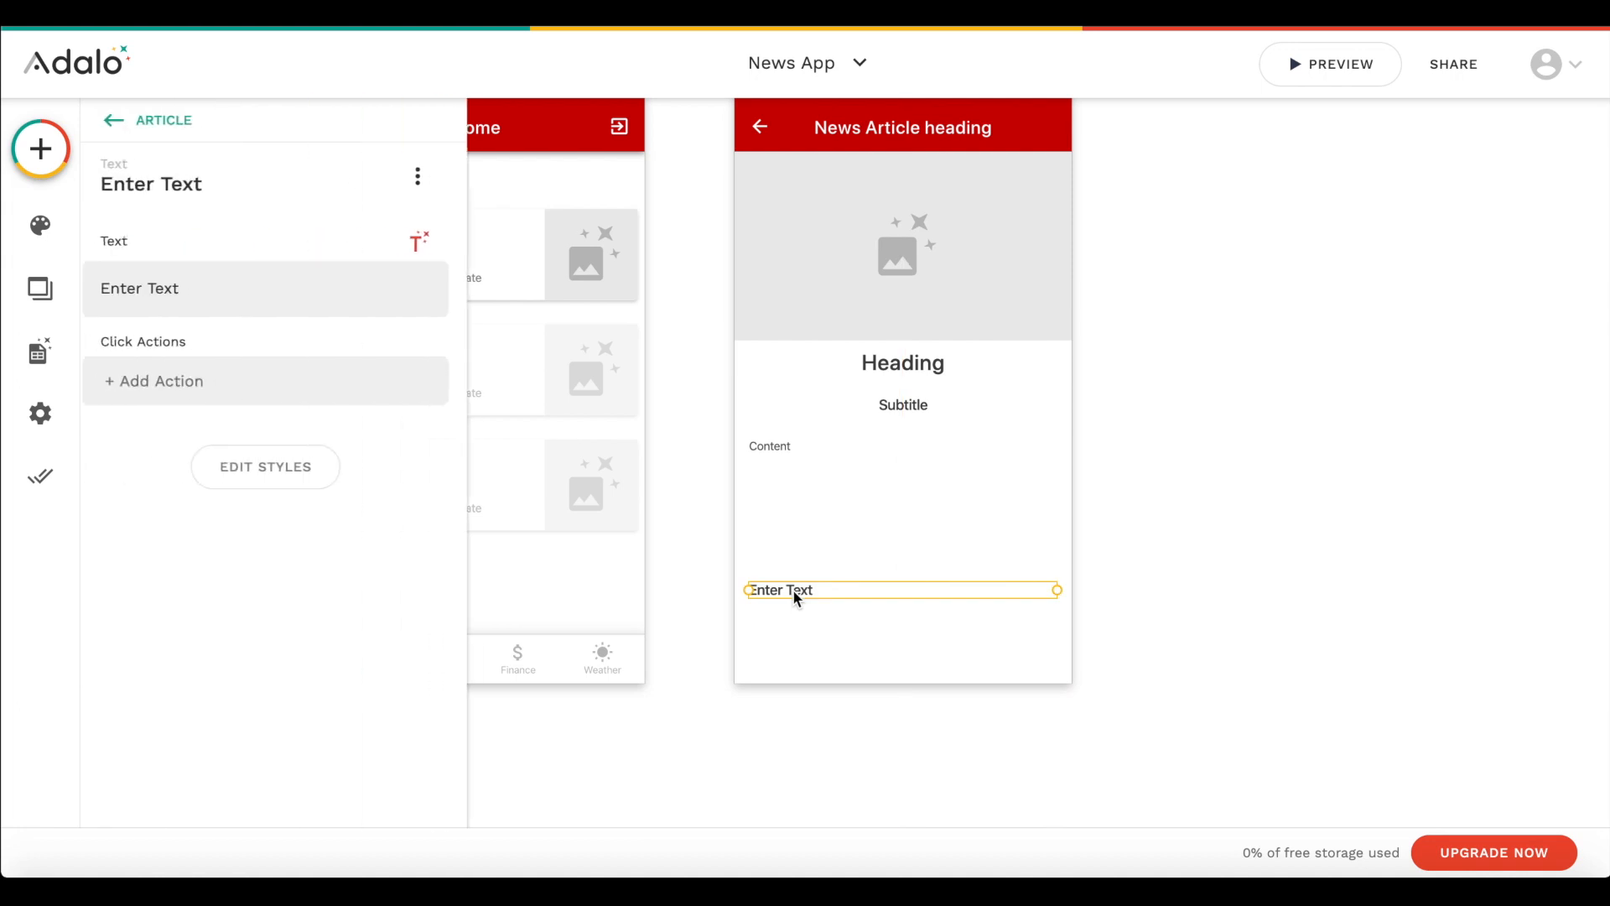
# - Set the new text component to "Author: " followed by the Current News Article's Author Full Name
pyautogui.tripleClick(793, 591)
pyautogui.write('a')
pyautogui.press('BackSpace')
pyautogui.write('Authro')
pyautogui.press('BackSpace')
pyautogui.press('BackSpace')
pyautogui.write('or:')
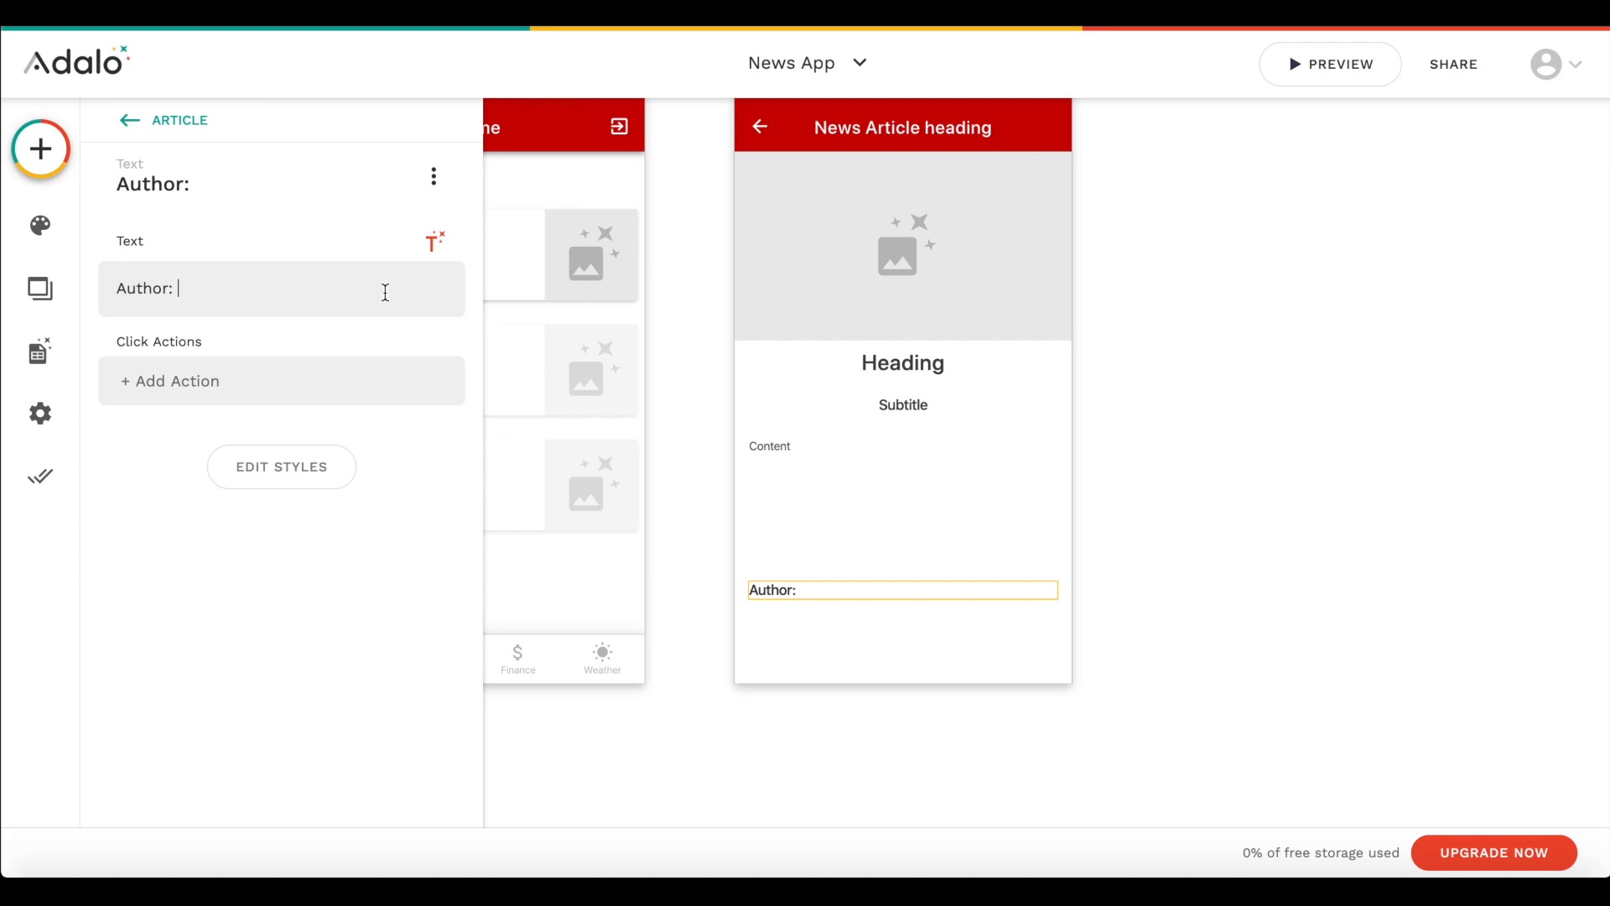
pyautogui.click(450, 242)
pyautogui.moveTo(431, 295)
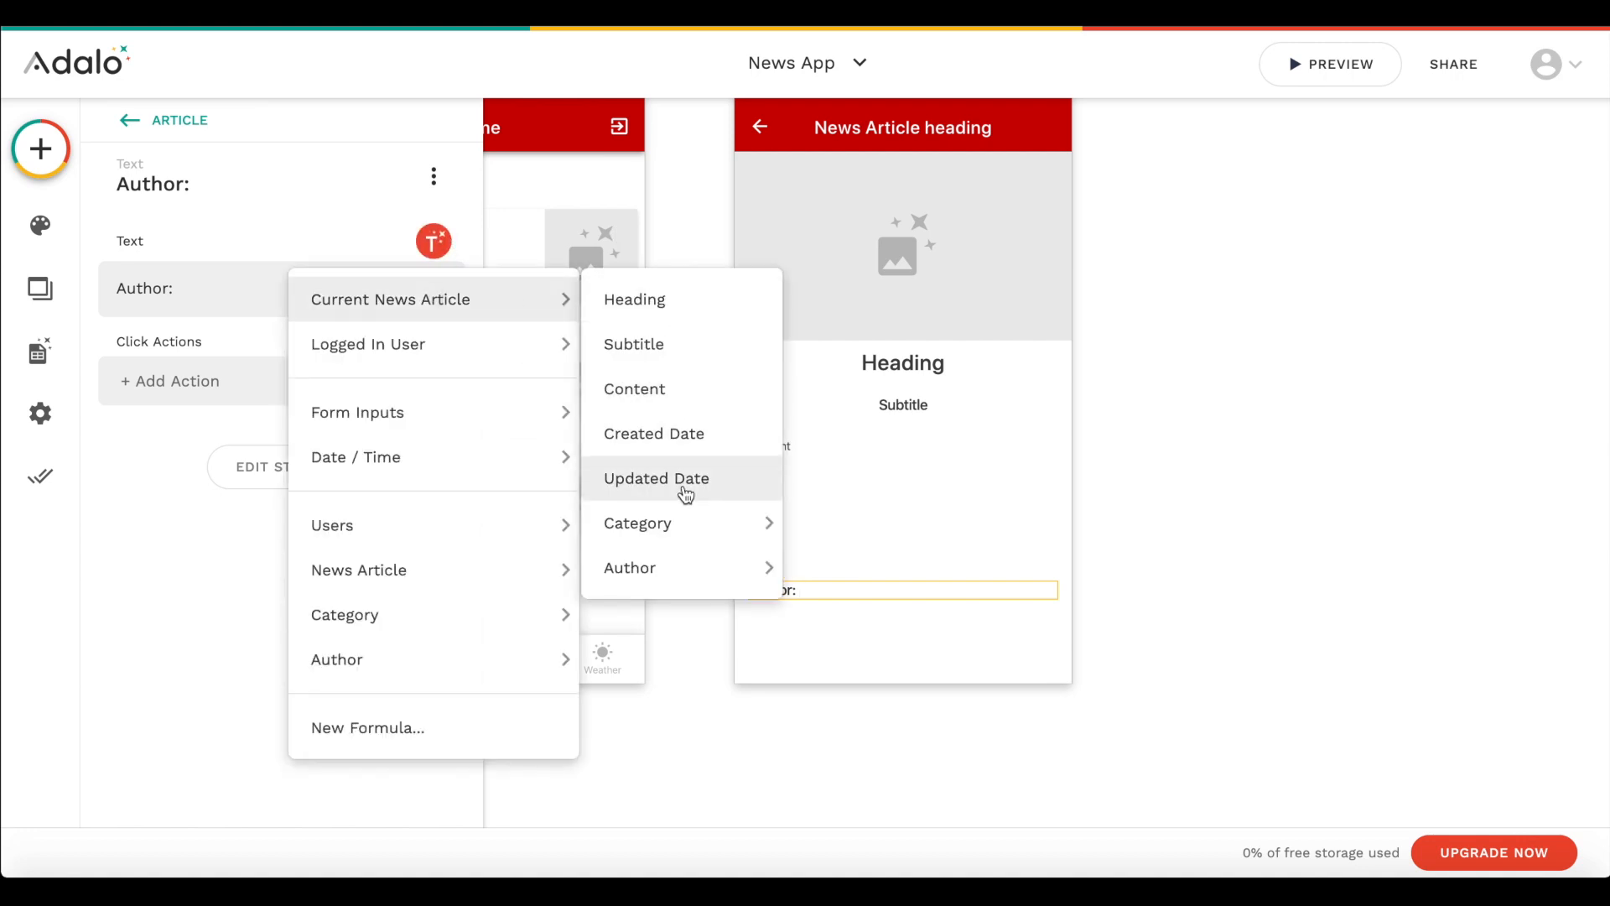
pyautogui.moveTo(665, 595)
pyautogui.click(895, 572)
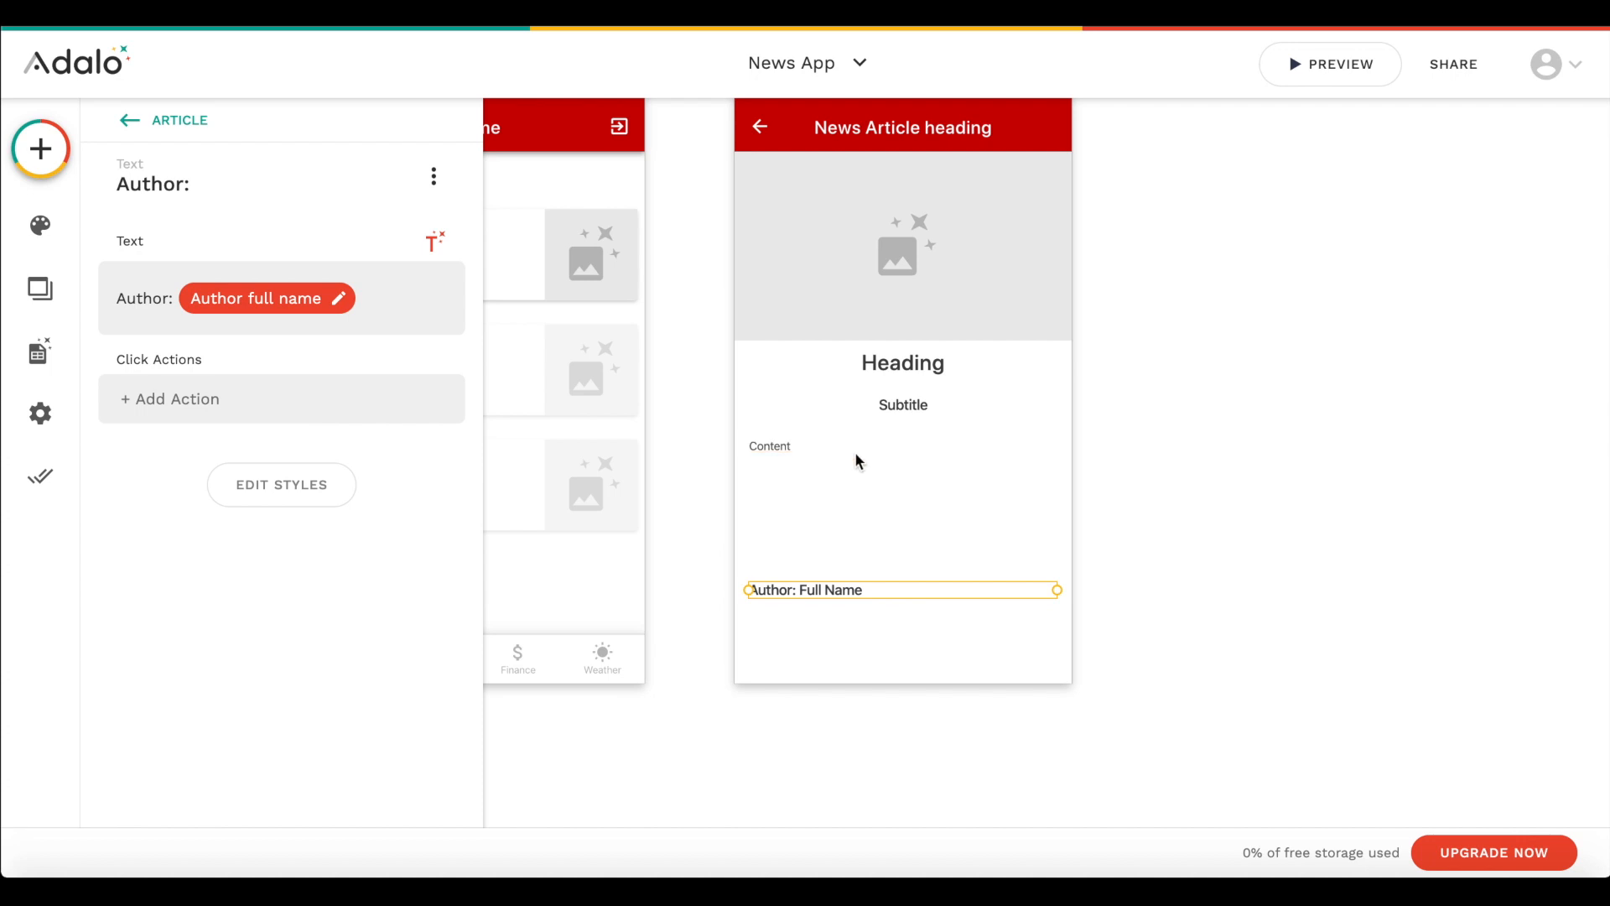
# - Move the Author text near the lower end of the Article screen and place a duplicate of it directly below
pyautogui.moveTo(841, 618); pyautogui.dragTo(841, 672)
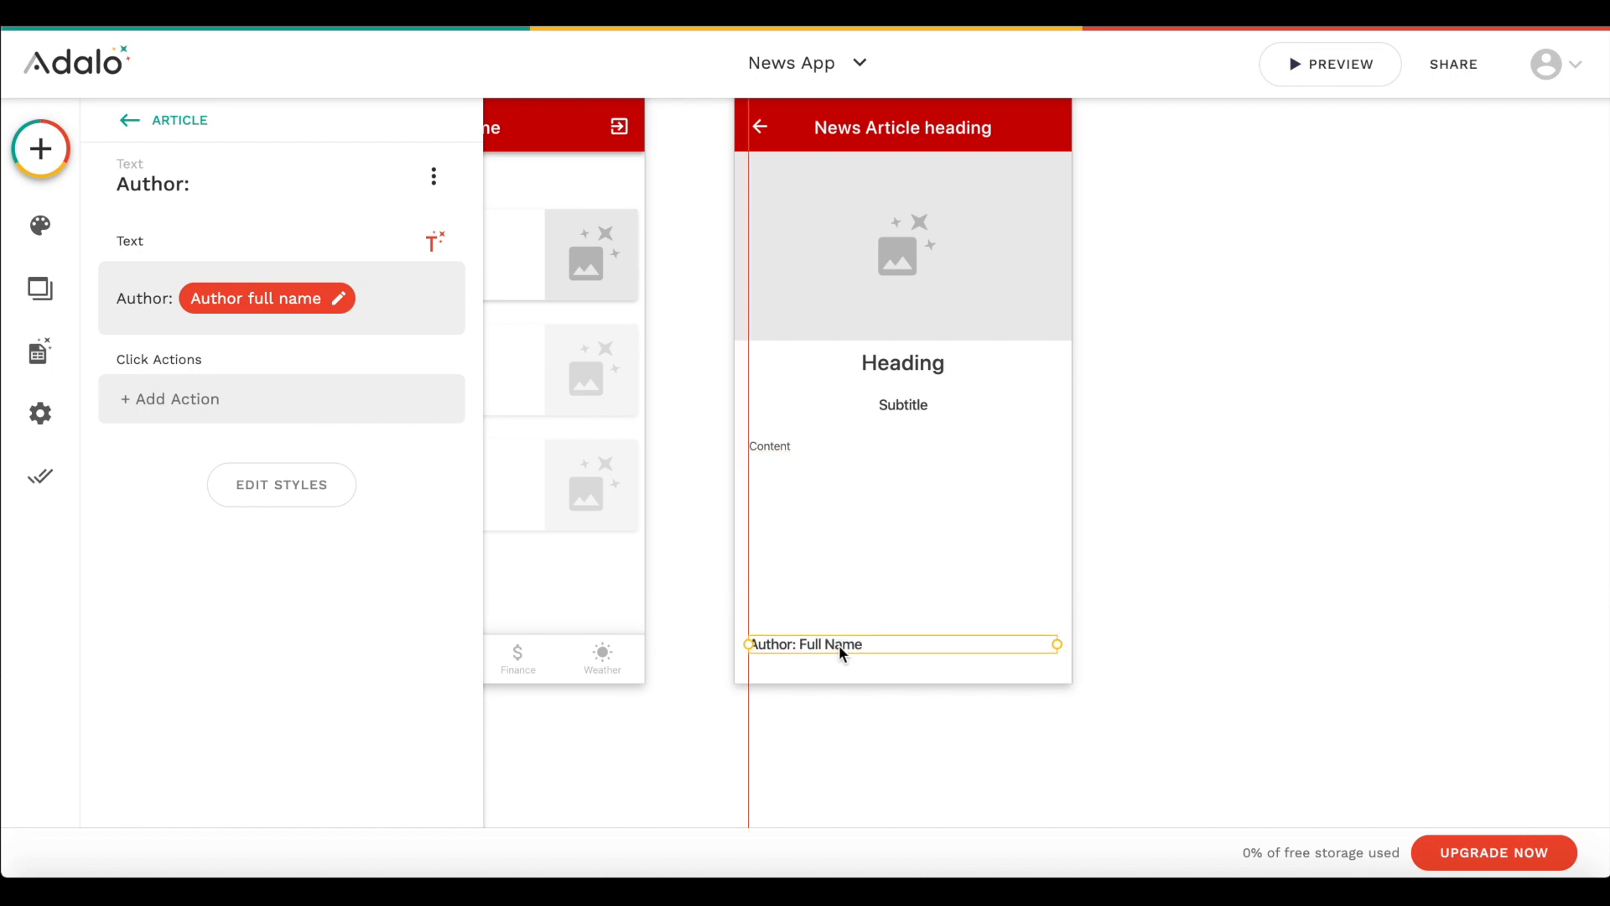
pyautogui.click(1204, 618)
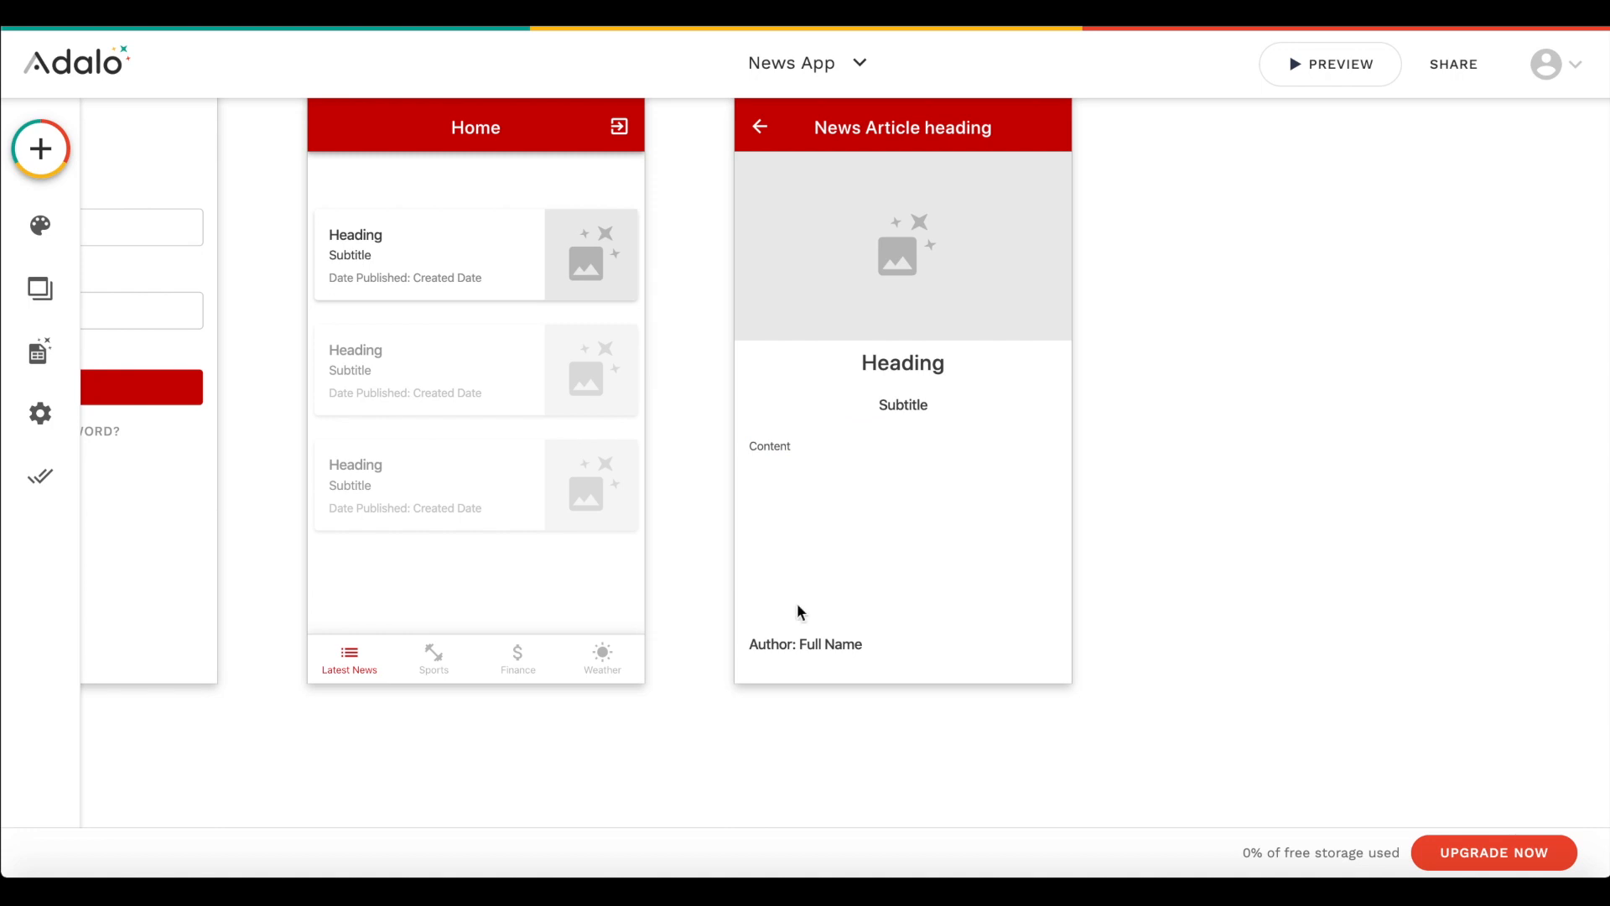
pyautogui.click(831, 654)
pyautogui.moveTo(805, 644)
pyautogui.mouseDown()
pyautogui.moveTo(804, 627)
pyautogui.moveTo(814, 650)
pyautogui.mouseUp()
pyautogui.click(814, 656)
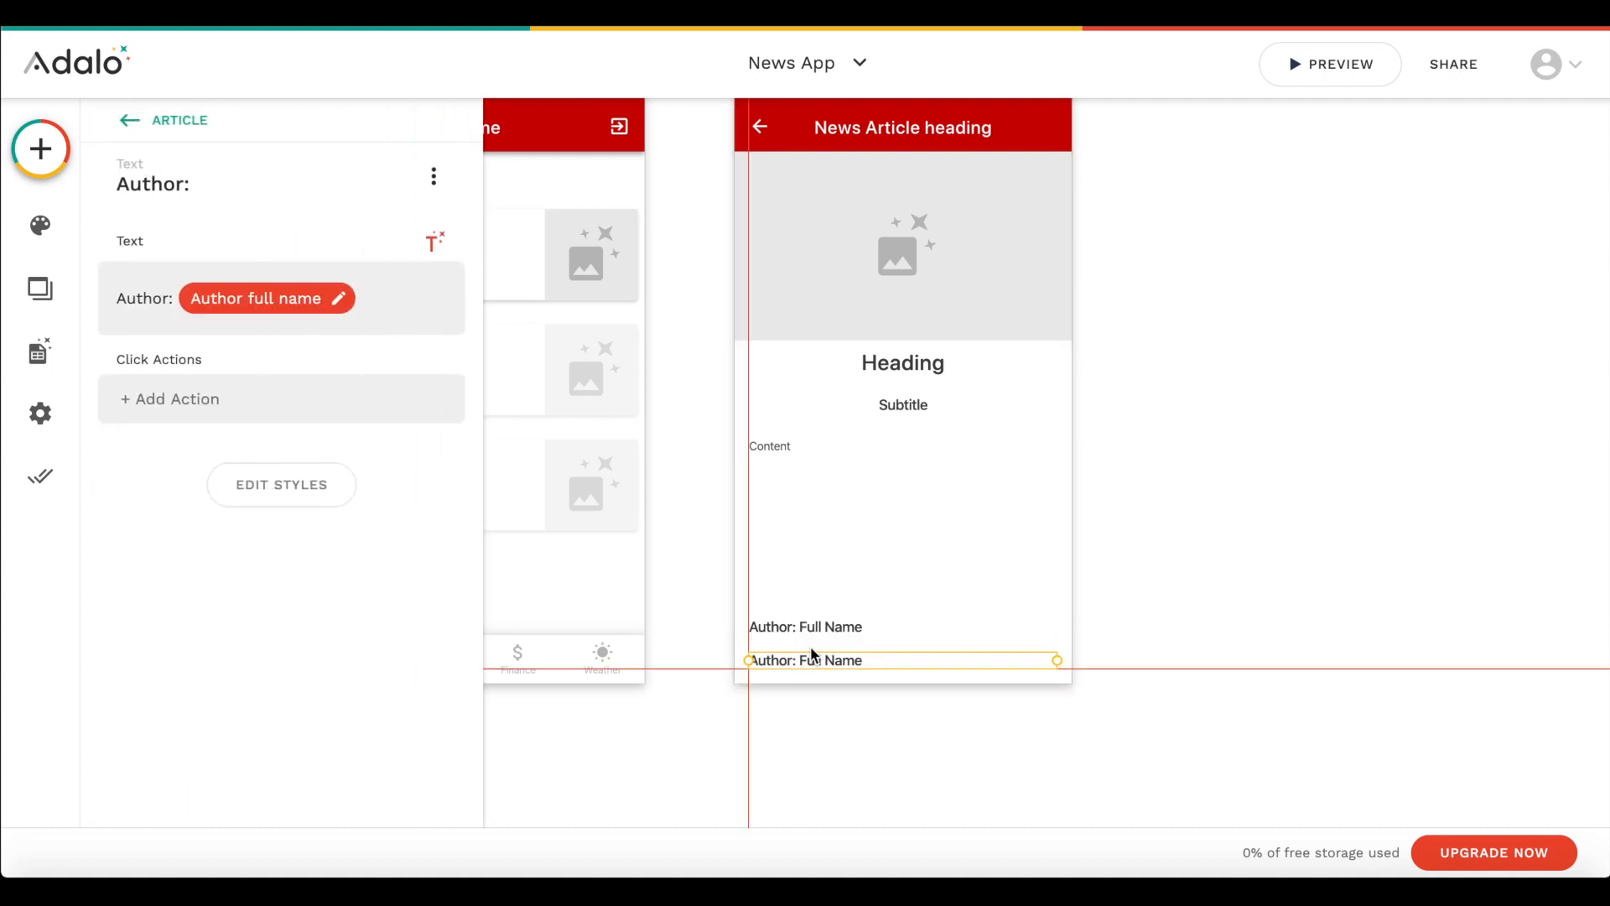
# - Change the duplicated text to "Category: " followed by the Current News Article's Category Name
pyautogui.doubleClick(136, 298)
pyautogui.write('Category')
pyautogui.click(262, 302)
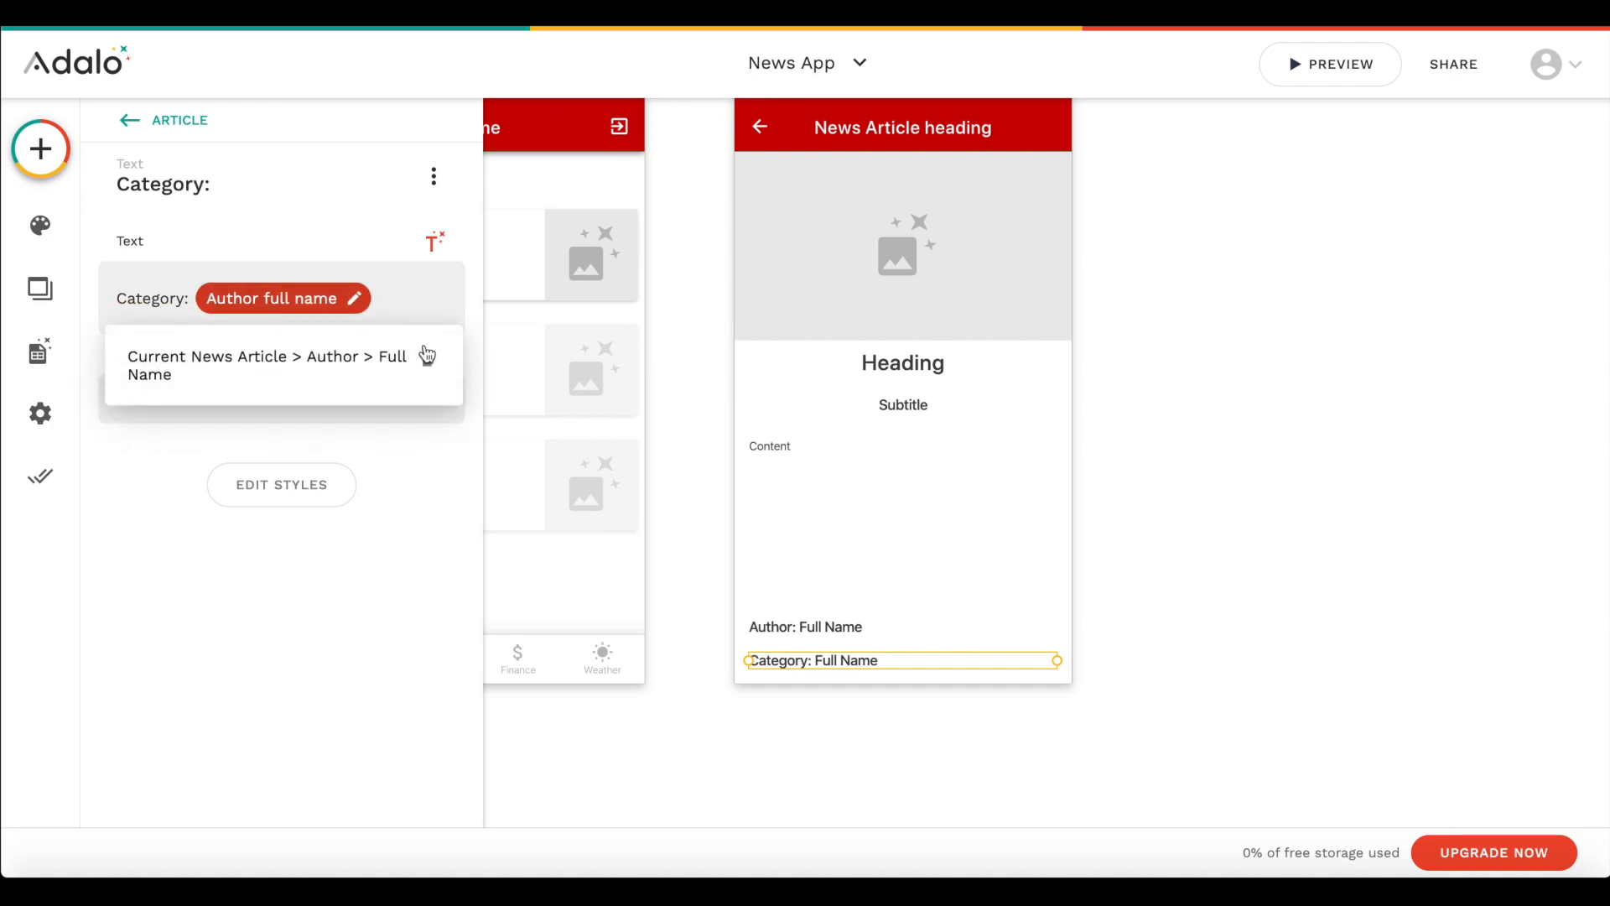
pyautogui.click(427, 356)
pyautogui.click(437, 245)
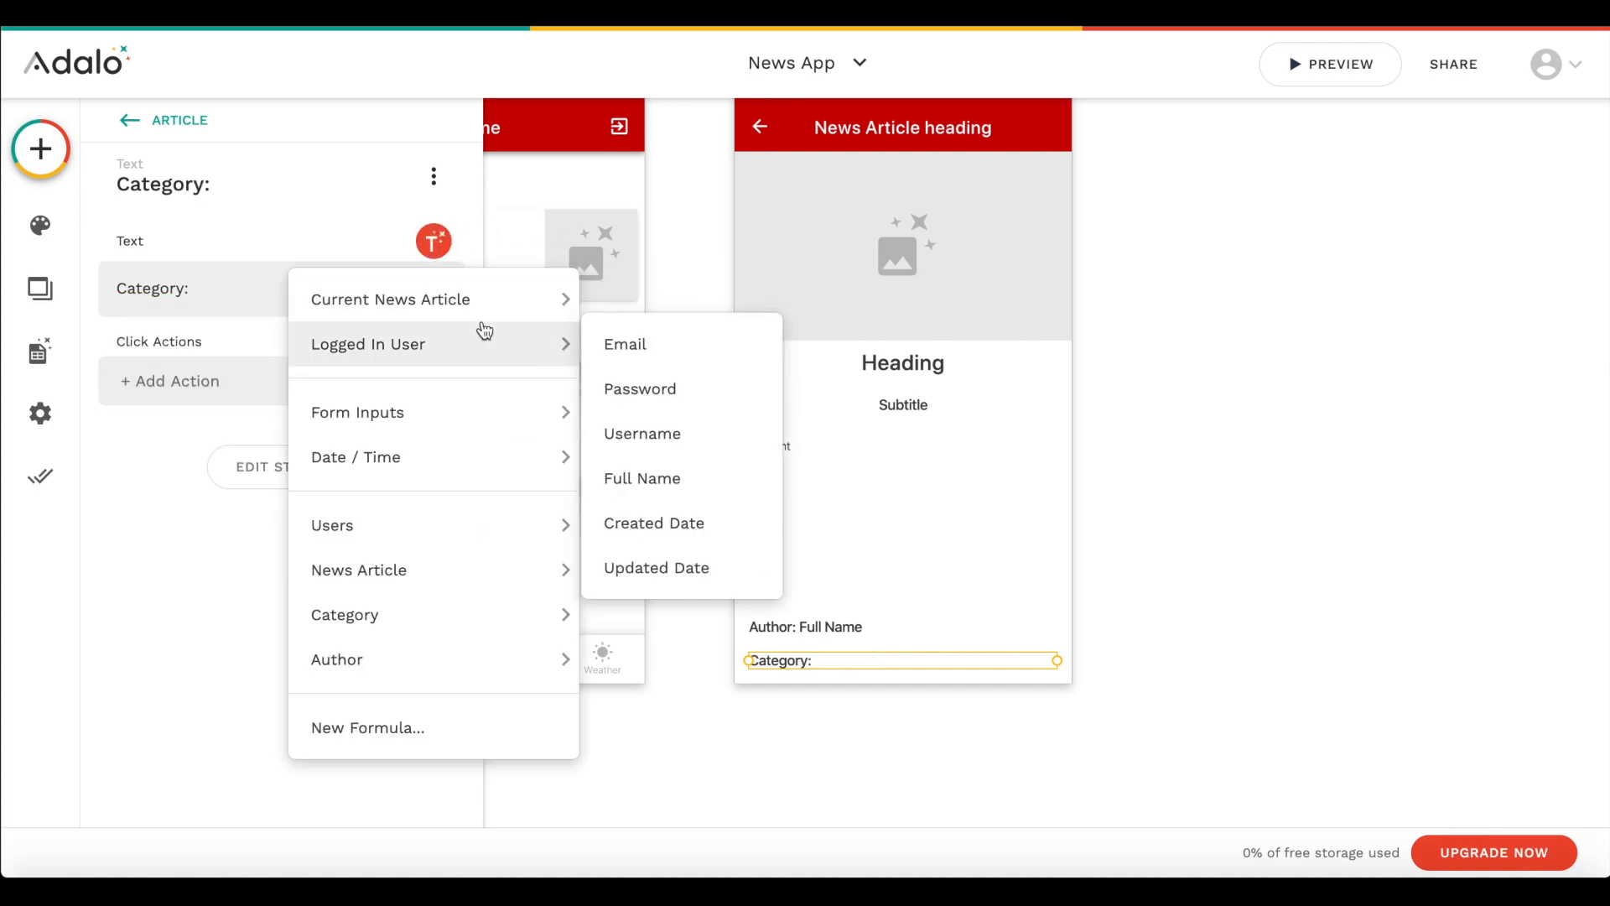
pyautogui.moveTo(484, 317)
pyautogui.moveTo(692, 523)
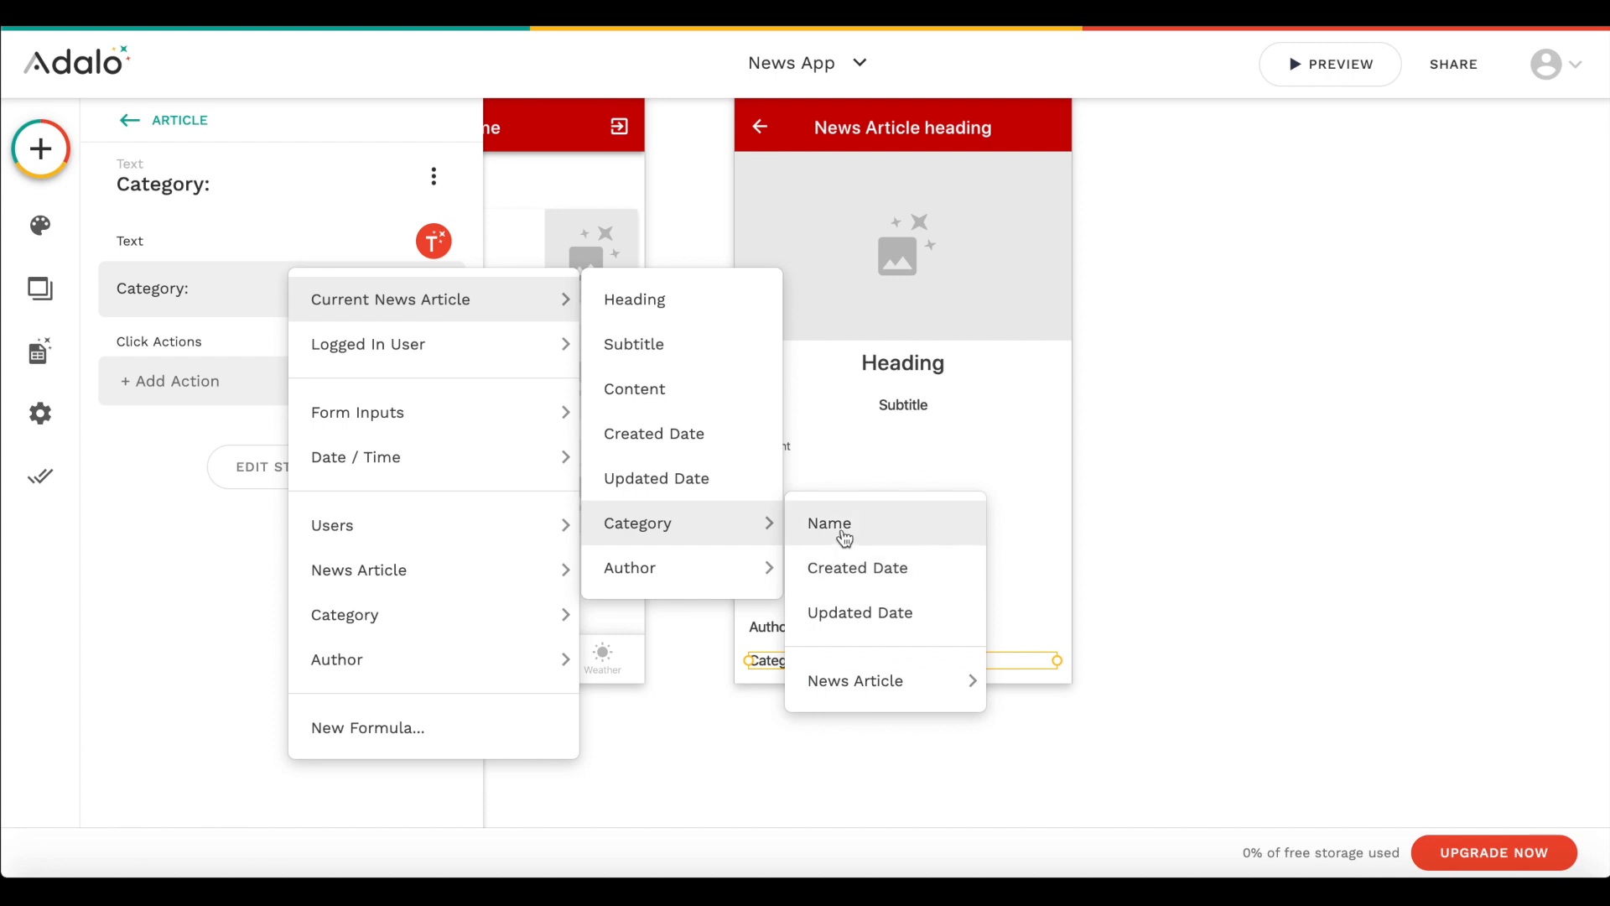
pyautogui.click(834, 527)
pyautogui.click(1159, 511)
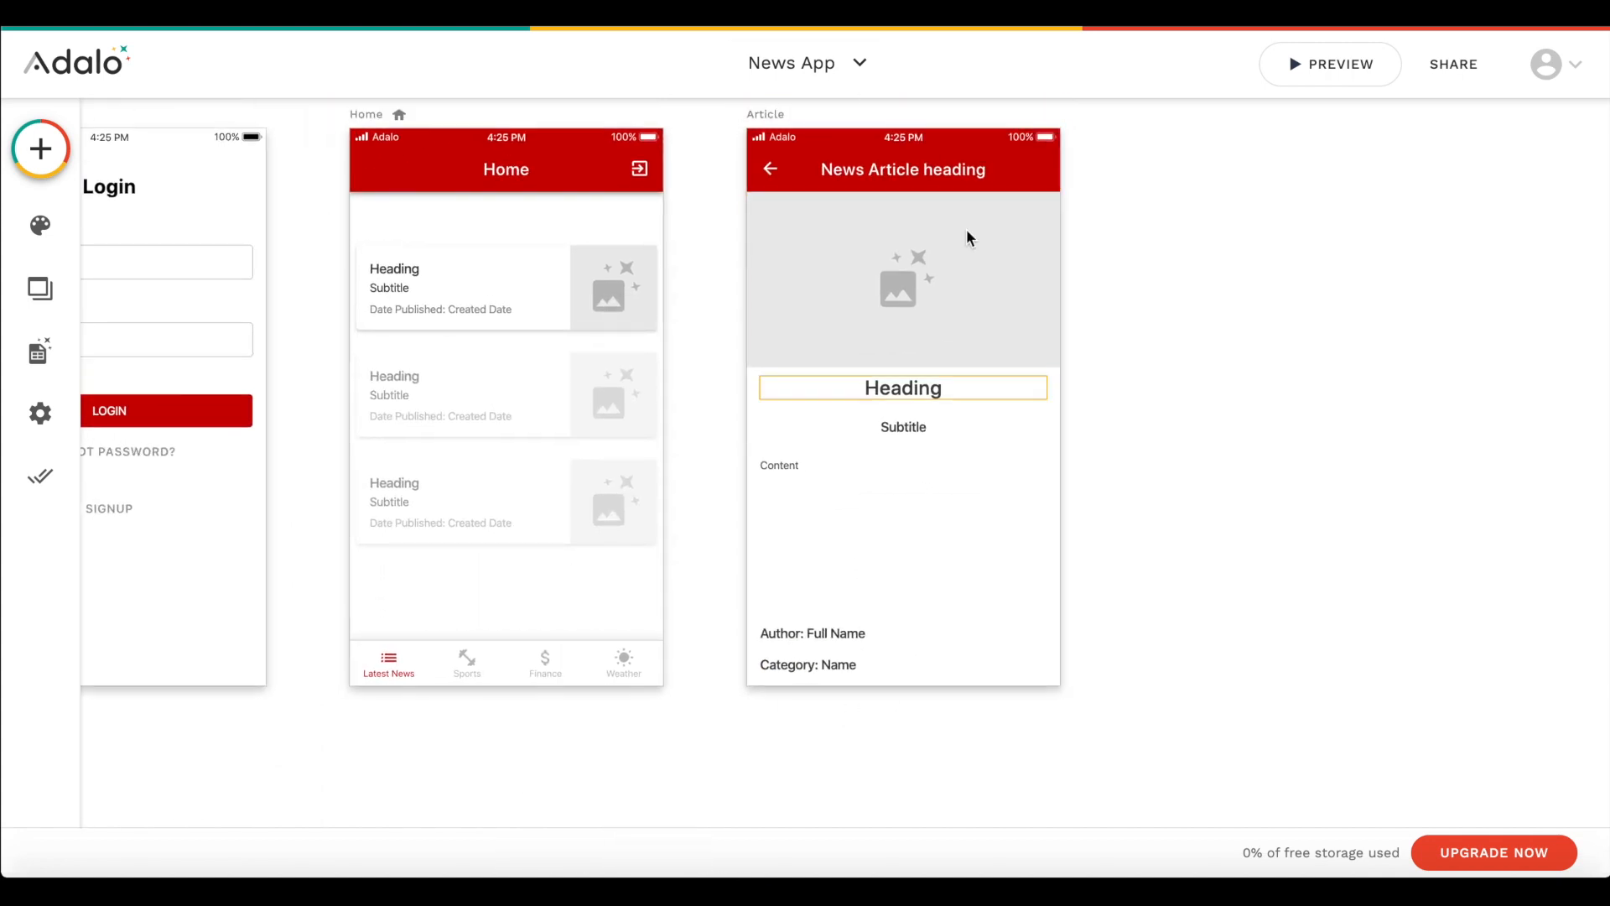
# - Check which action the back arrow icon of the Article screen's app bar performs
pyautogui.click(769, 172)
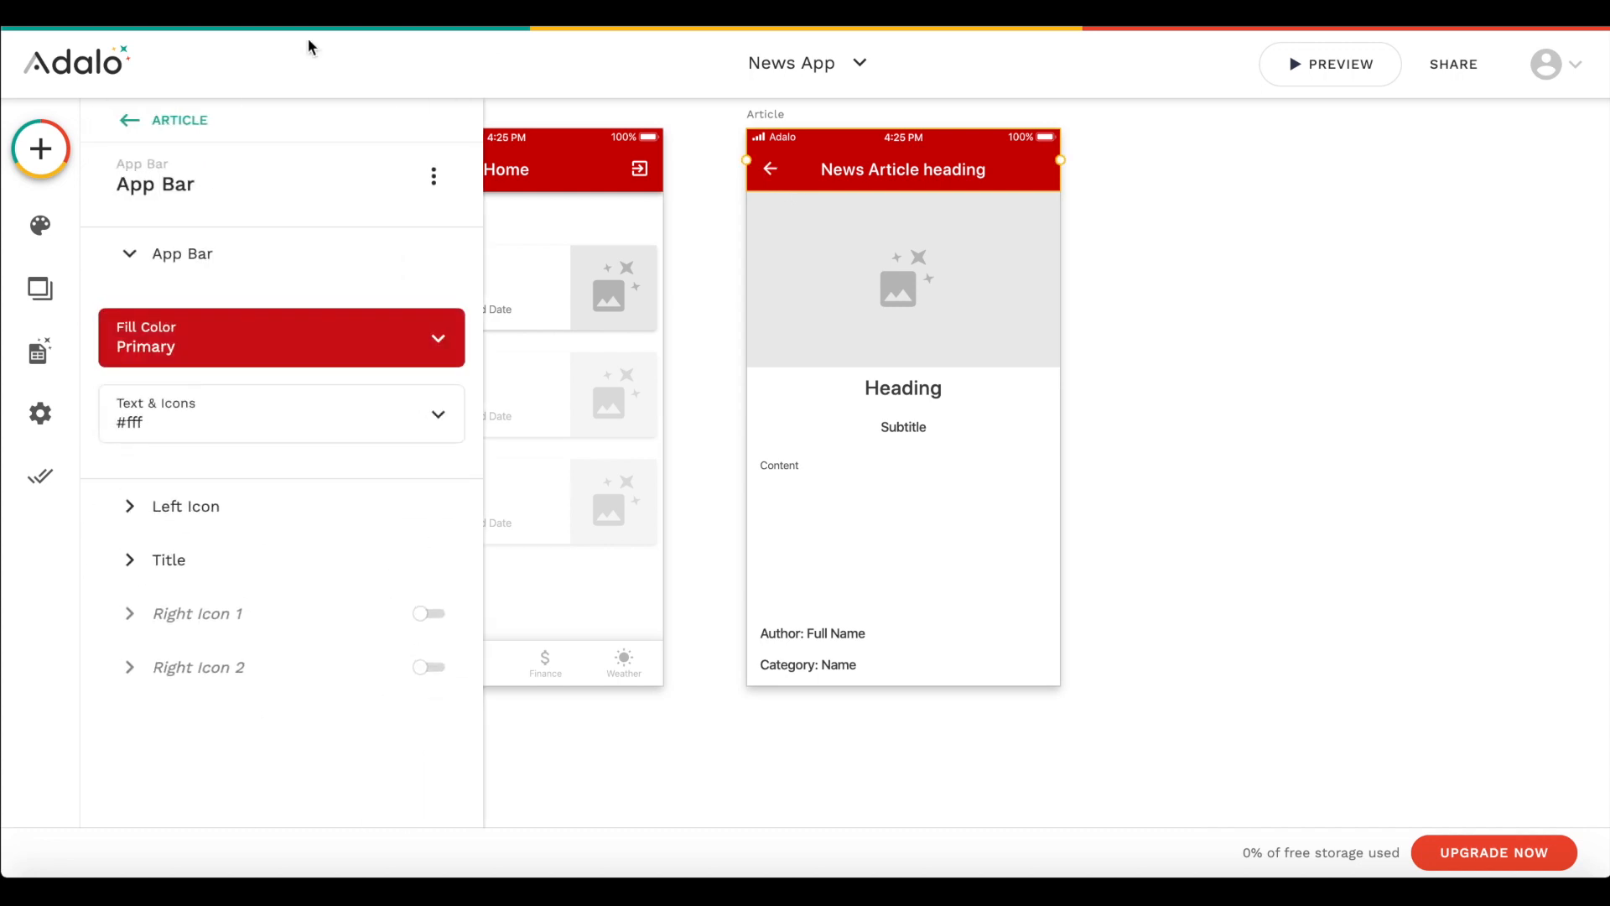
pyautogui.click(197, 511)
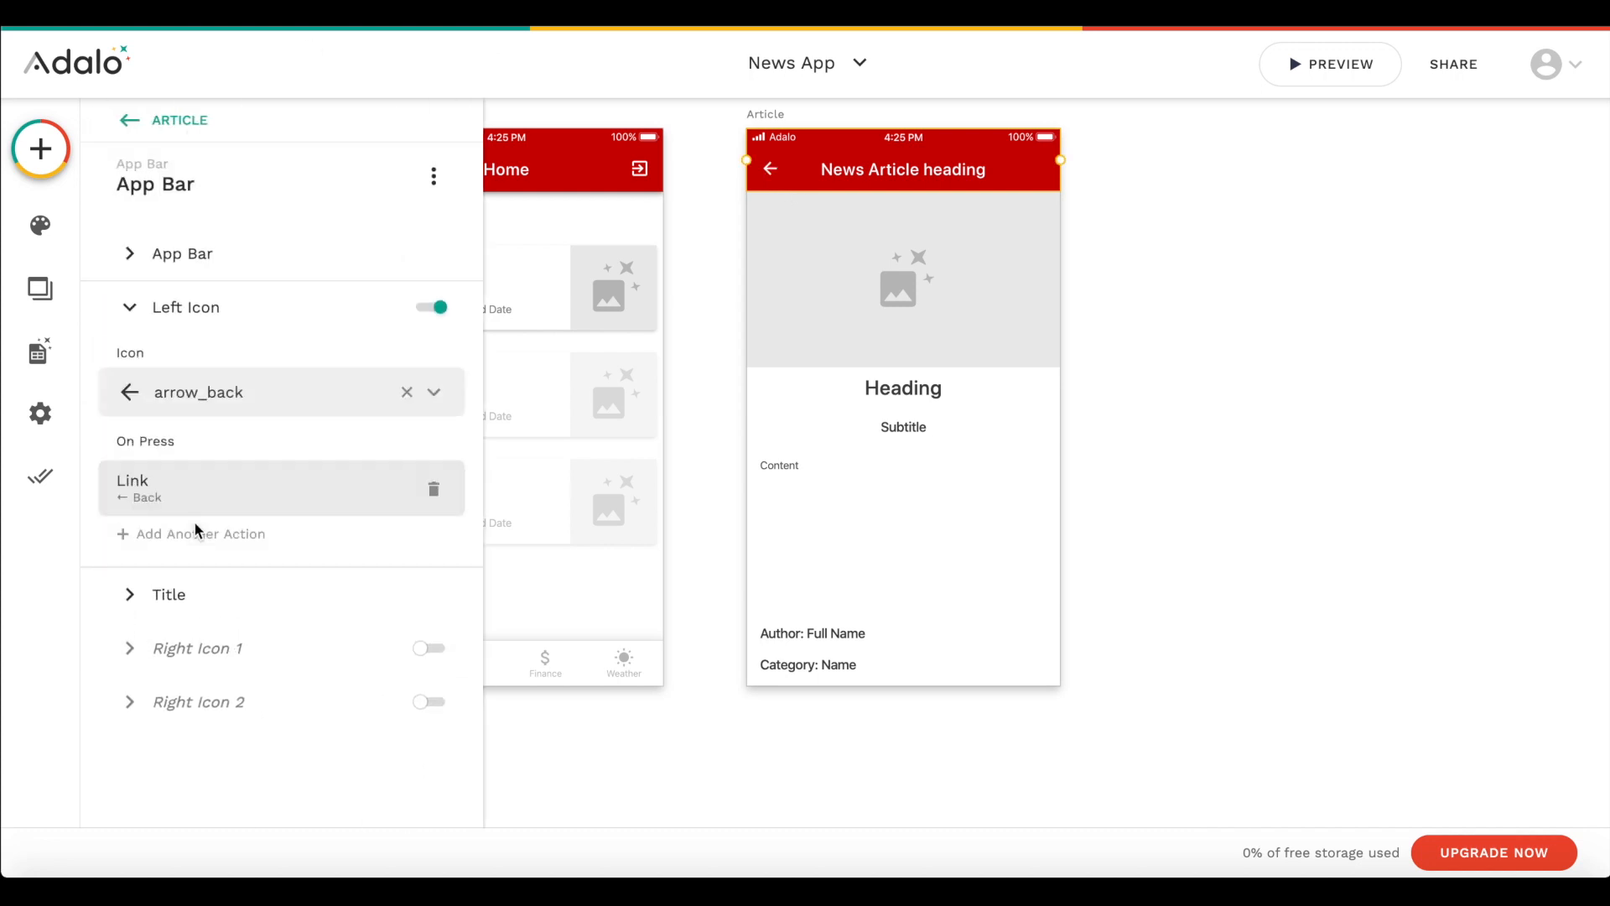
pyautogui.click(1313, 560)
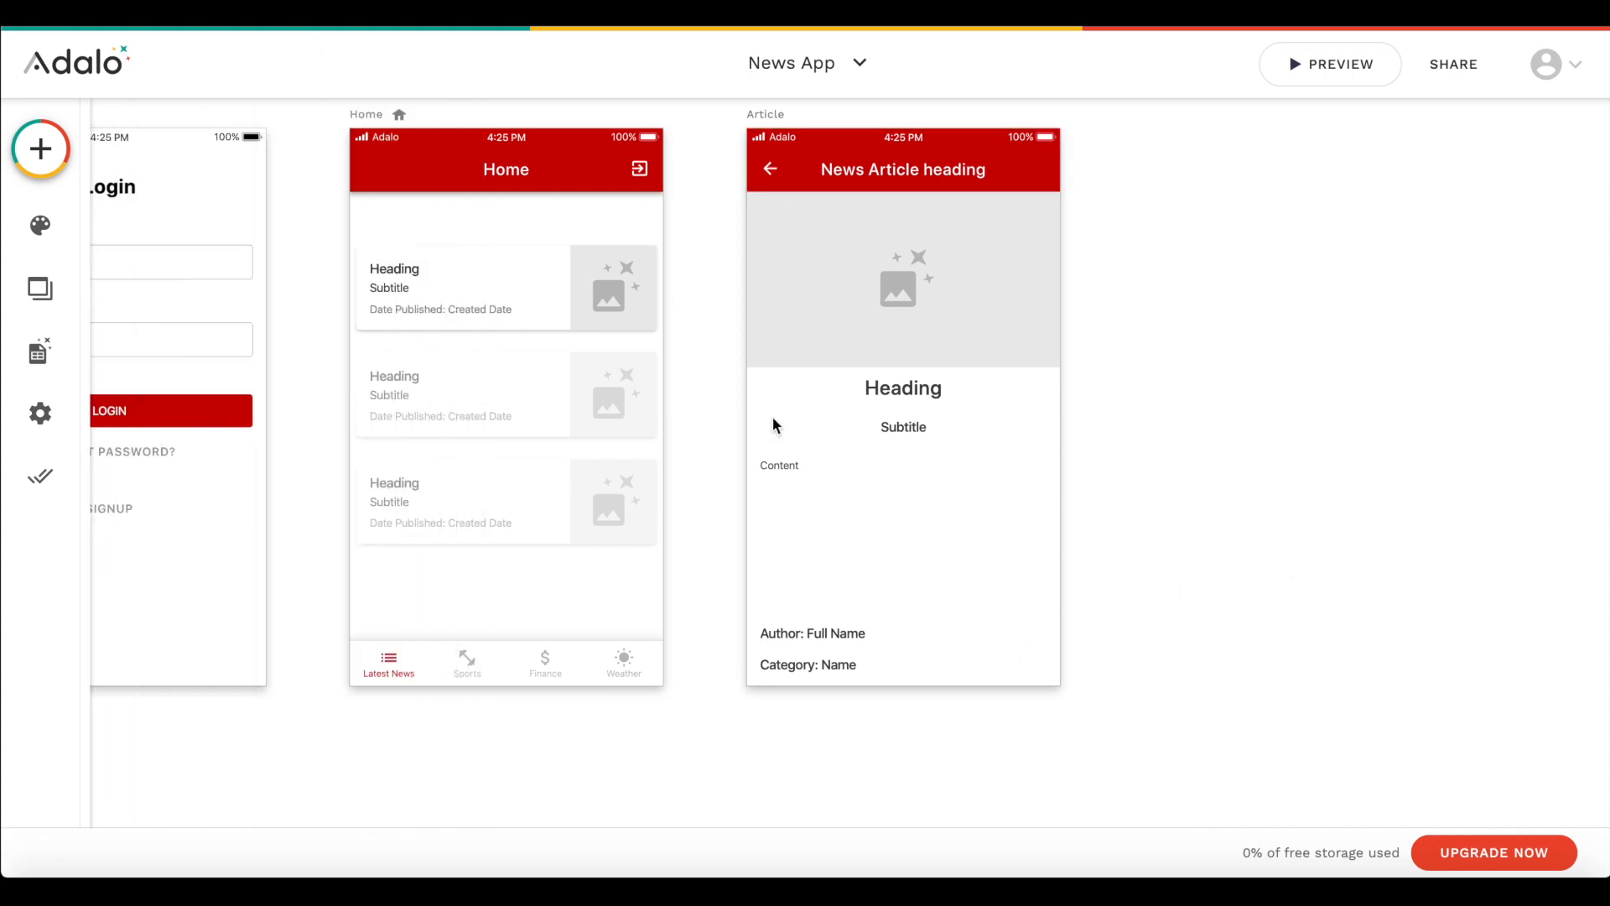
pyautogui.scroll(-2, 946, 772)
pyautogui.scroll(-1, 698, 555)
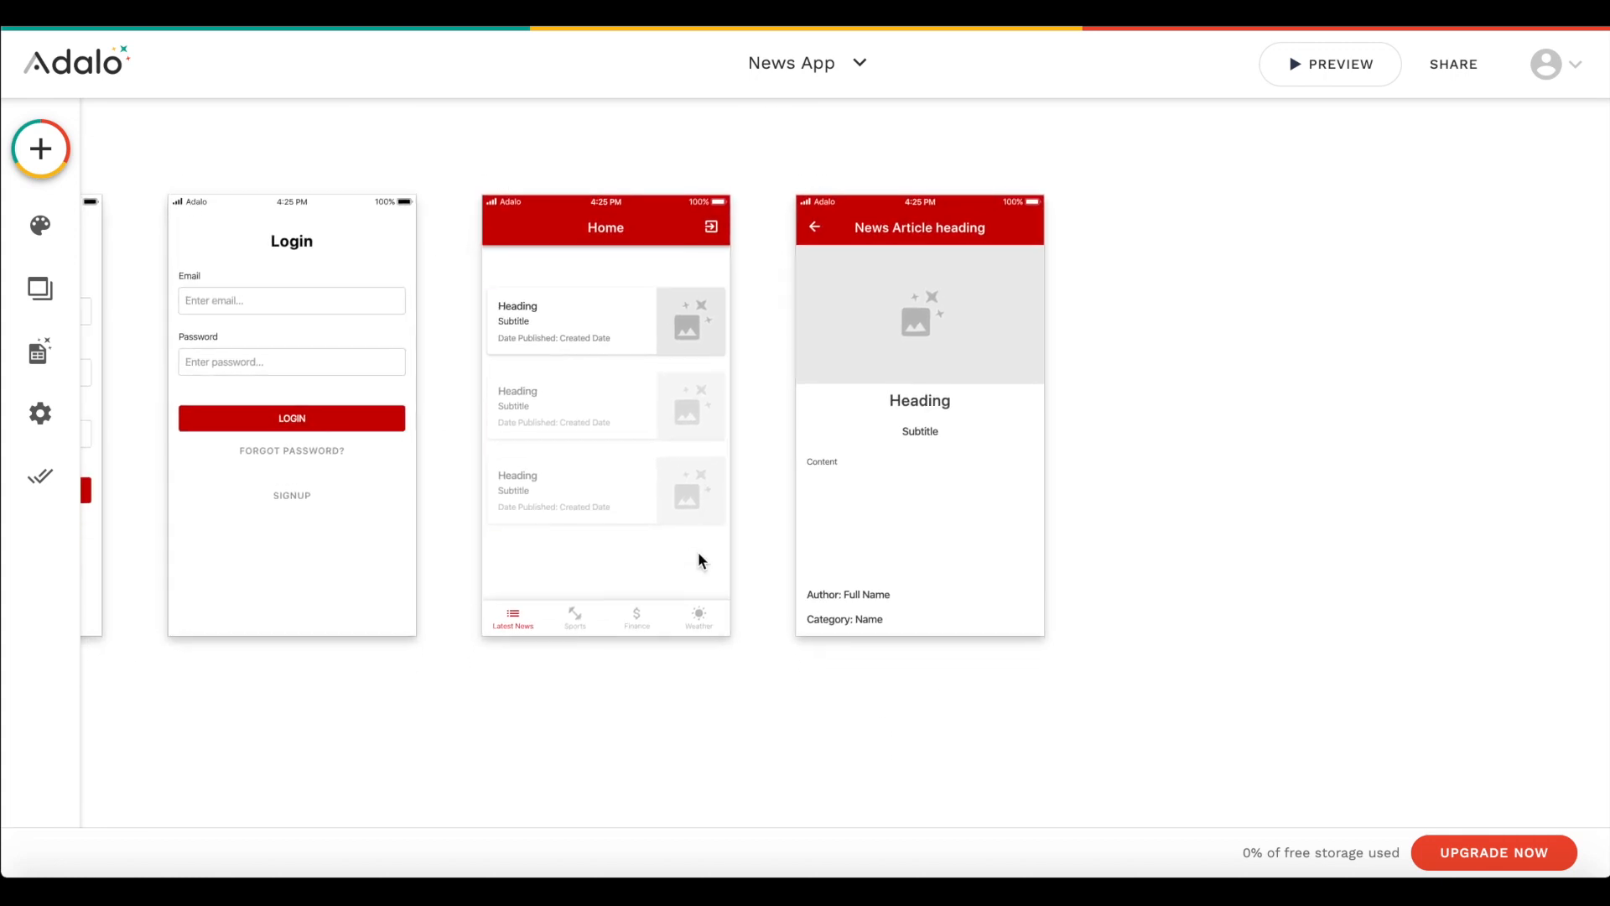
pyautogui.click(538, 213)
pyautogui.click(525, 249)
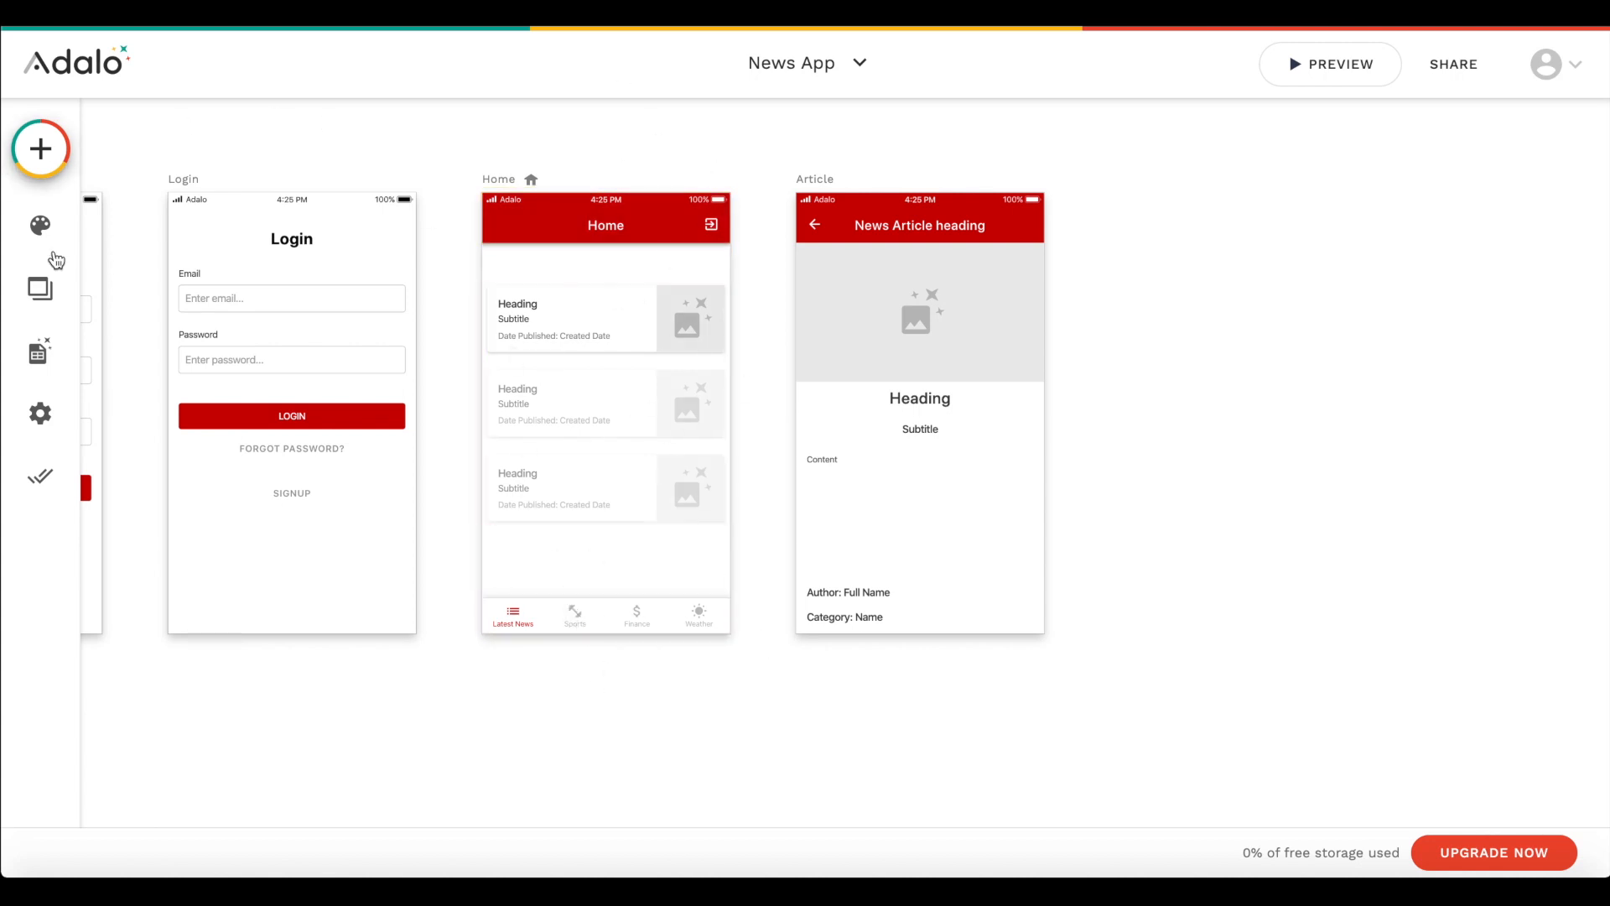
# - Add a new blank screen named Sports
pyautogui.click(41, 149)
pyautogui.click(373, 151)
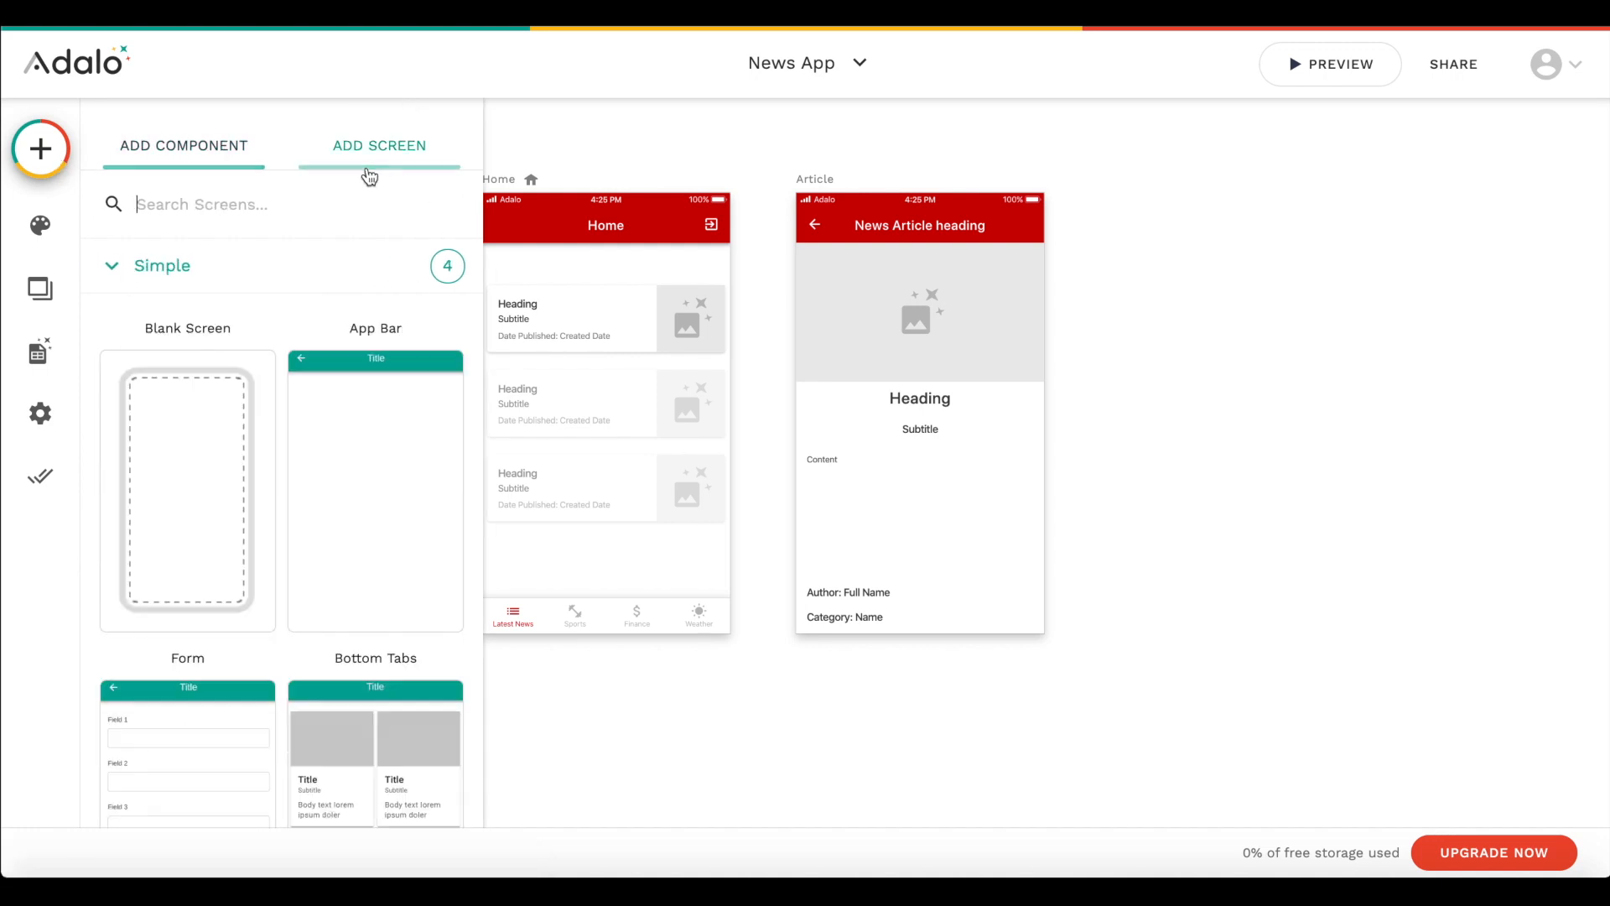
pyautogui.click(179, 380)
pyautogui.write('Sports')
pyautogui.click(1098, 570)
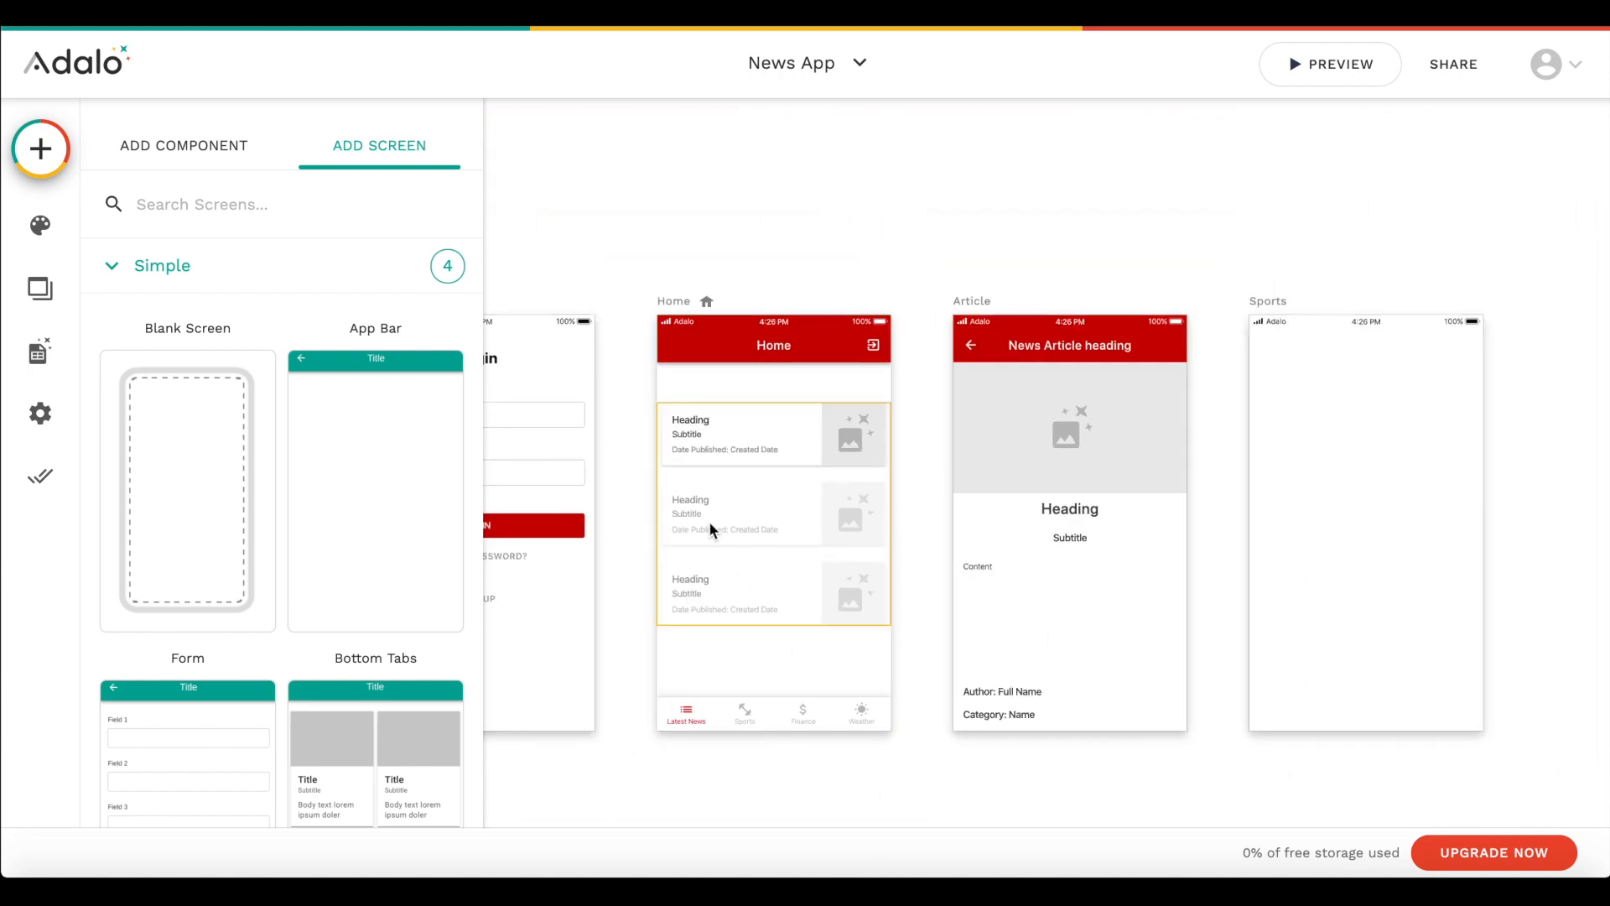
# - Set the Home app bar's title to "Latest News" and copy the bar onto the Sports screen
pyautogui.click(748, 321)
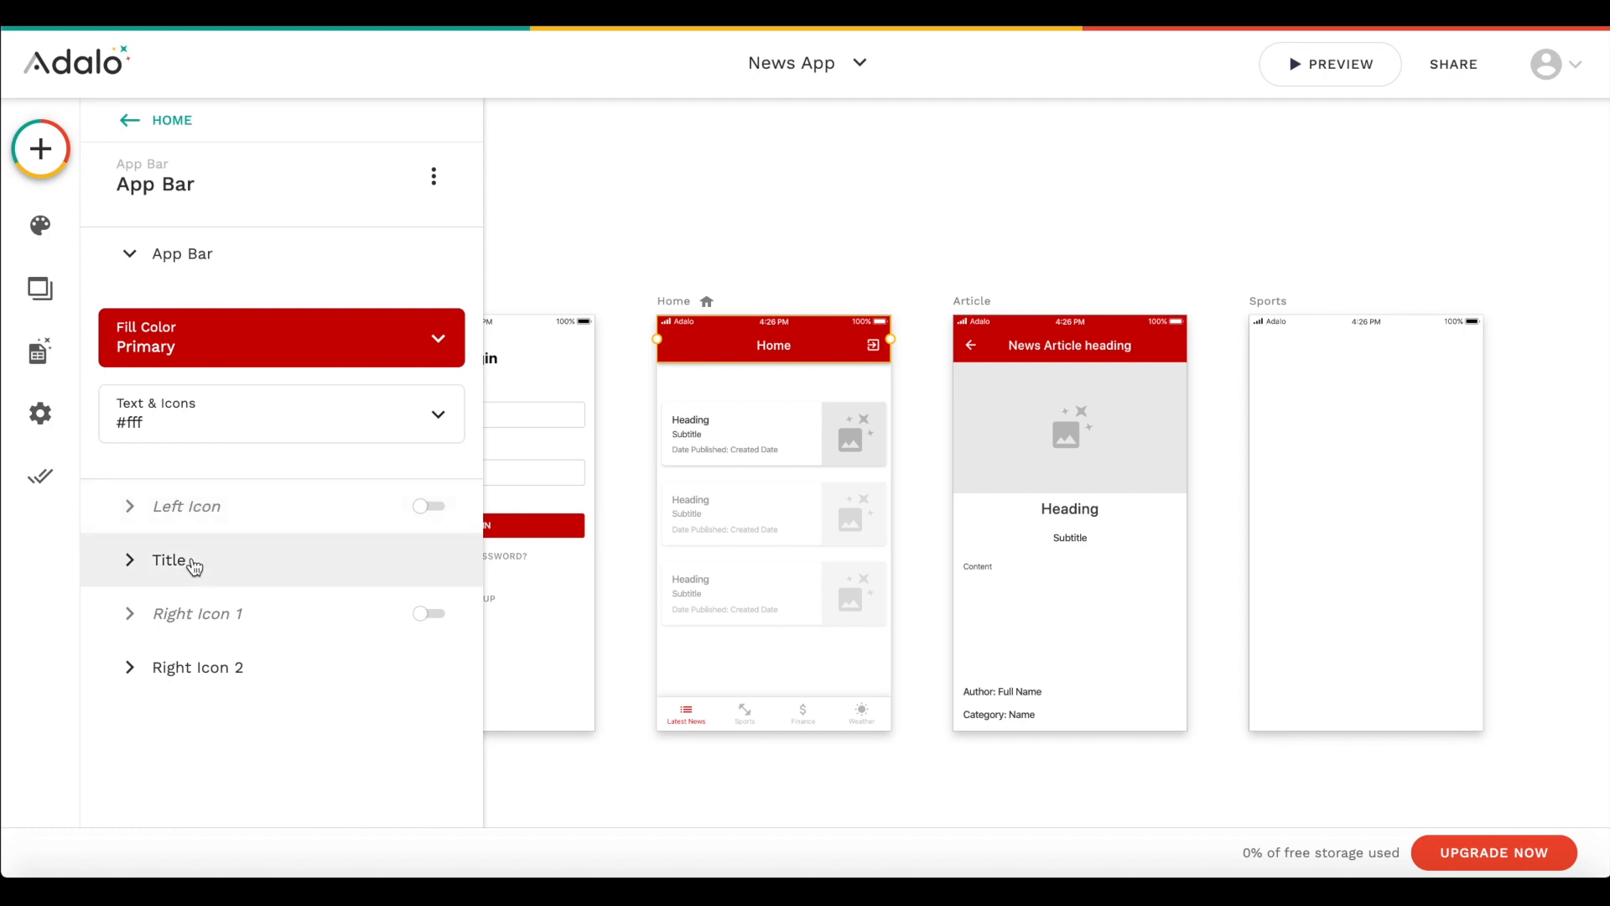
pyautogui.click(190, 562)
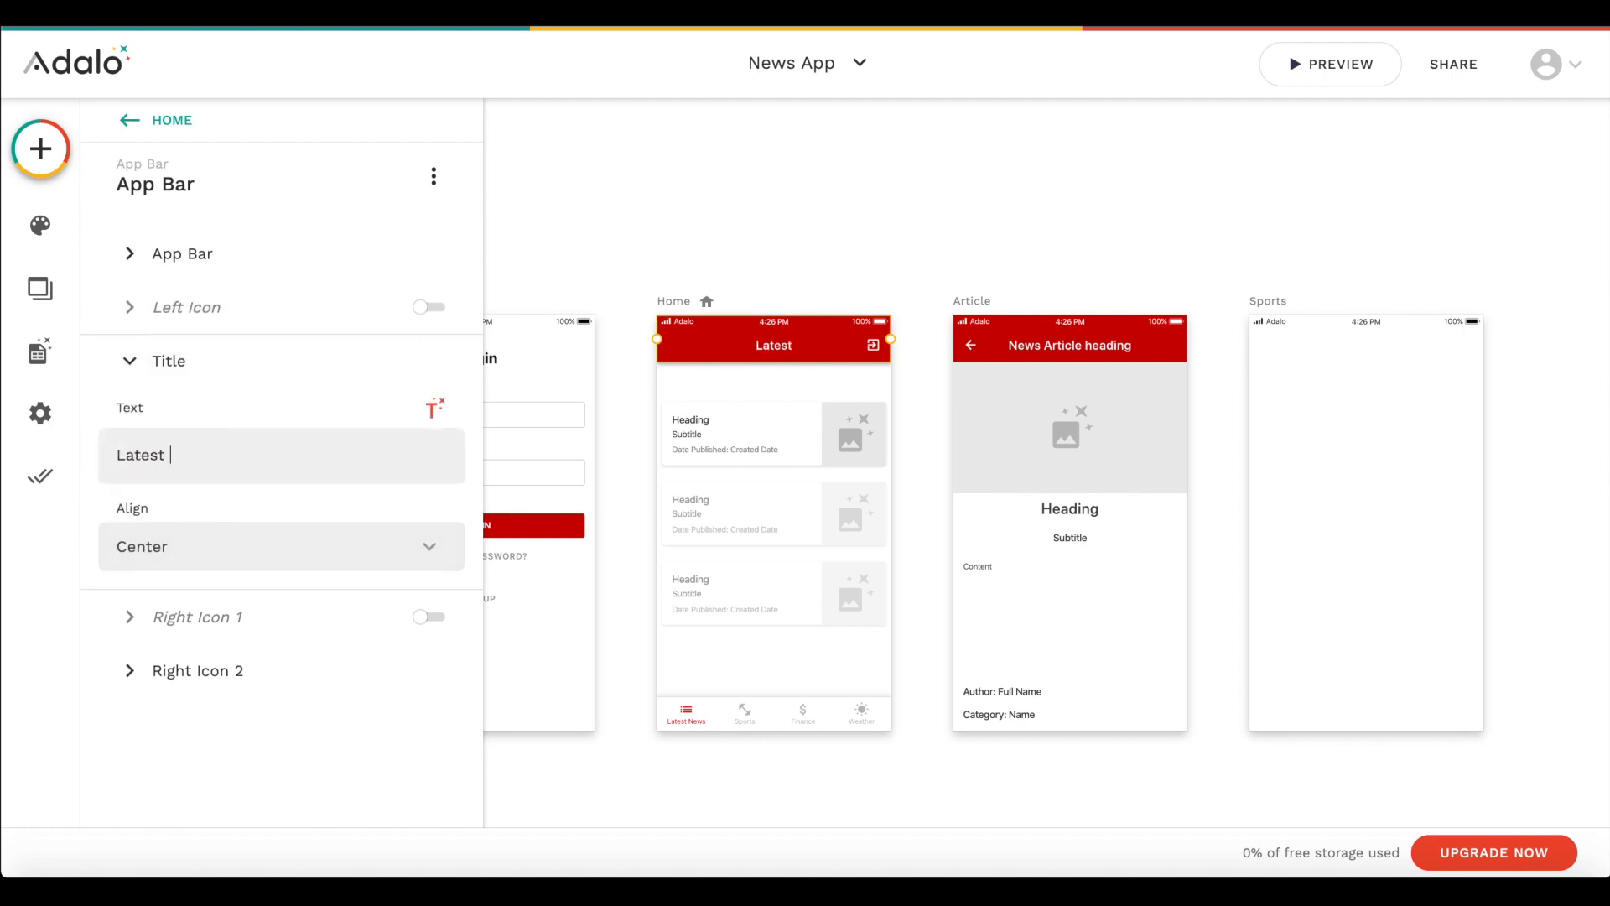
pyautogui.moveTo(752, 344); pyautogui.dragTo(1337, 352)
# - Copy the Home screen's news article list and tab bar to matching positions on the Sports screen
pyautogui.click(827, 445)
pyautogui.moveTo(812, 495); pyautogui.dragTo(1375, 547)
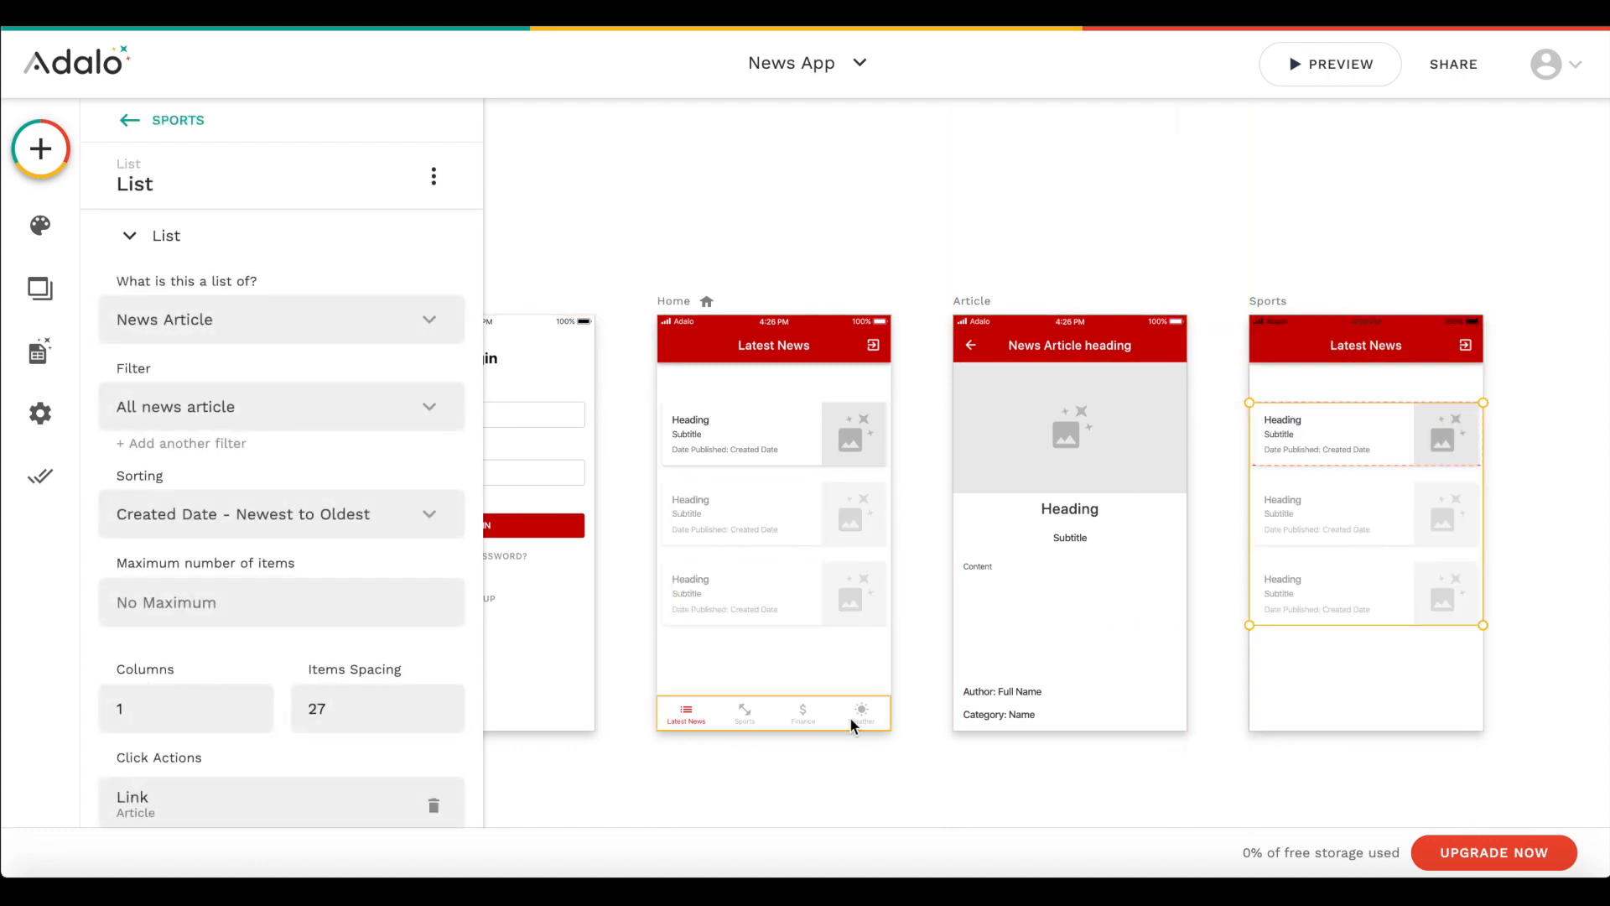
pyautogui.click(796, 718)
pyautogui.moveTo(793, 716); pyautogui.dragTo(1328, 709)
# - Set the active tab of the Sports screen's tab bar to Second Tab
pyautogui.hscroll(5, 1328, 707)
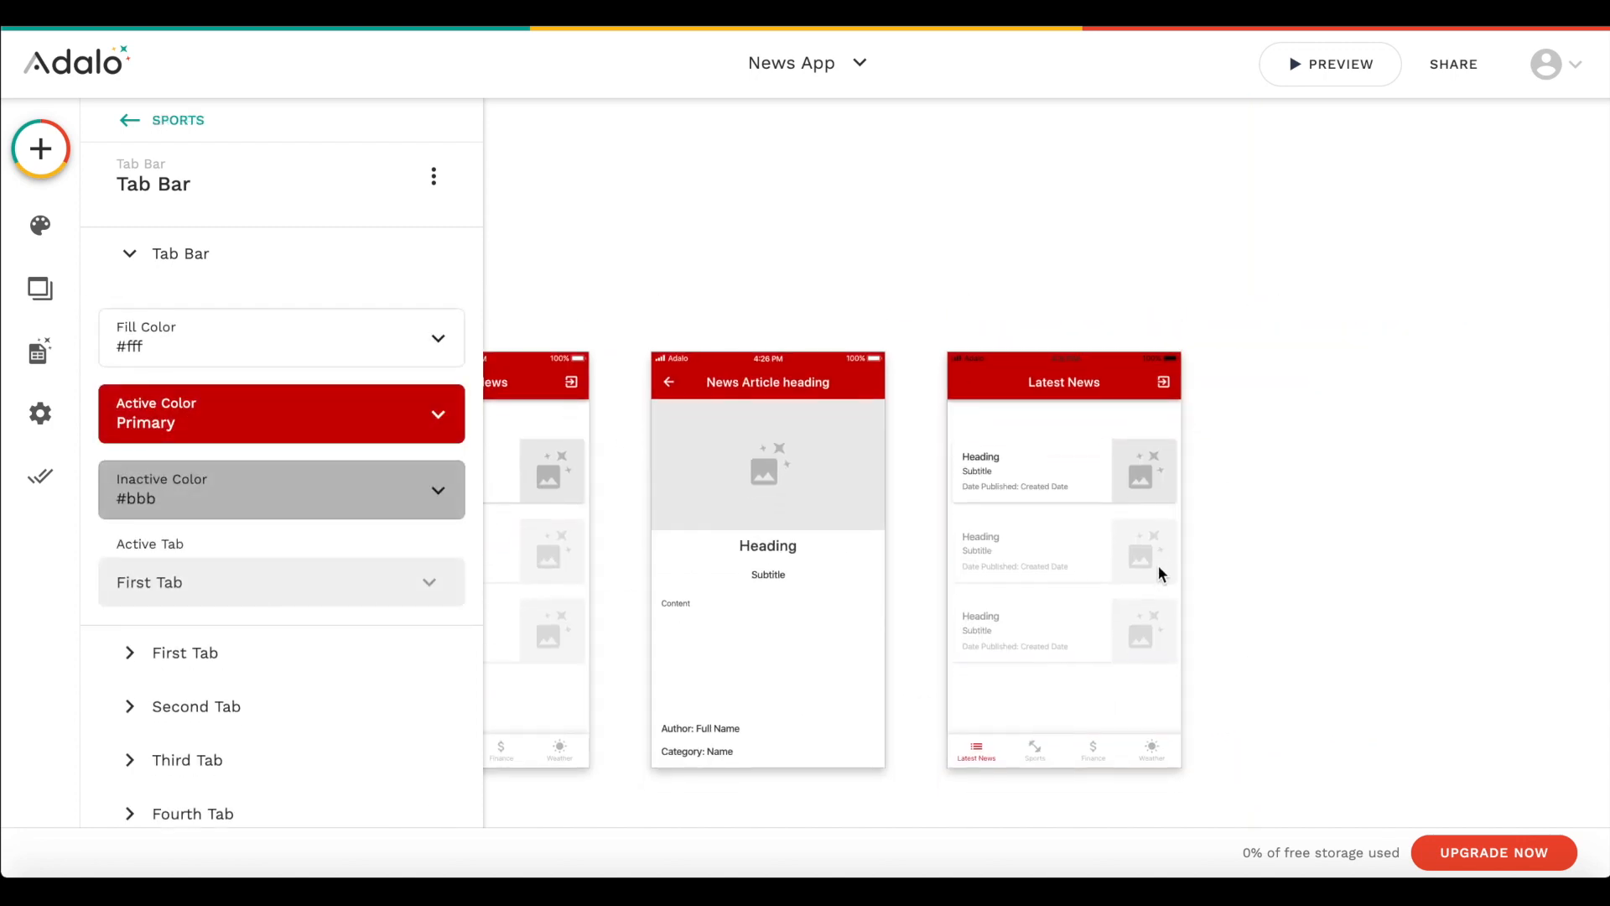
pyautogui.scroll(-3, 1159, 568)
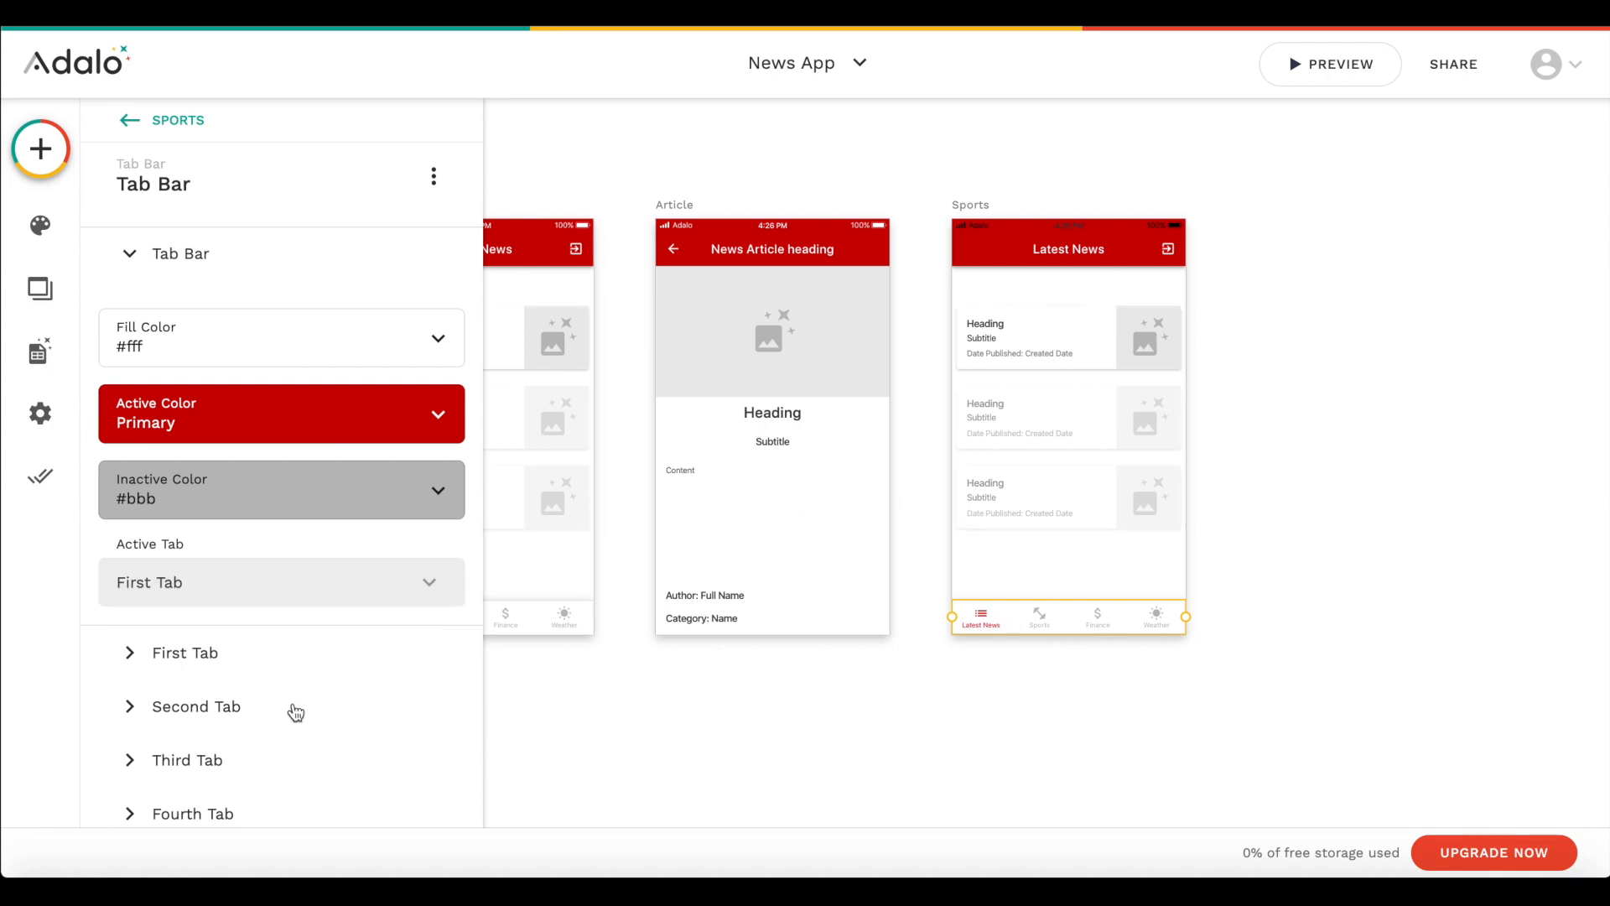
pyautogui.click(252, 582)
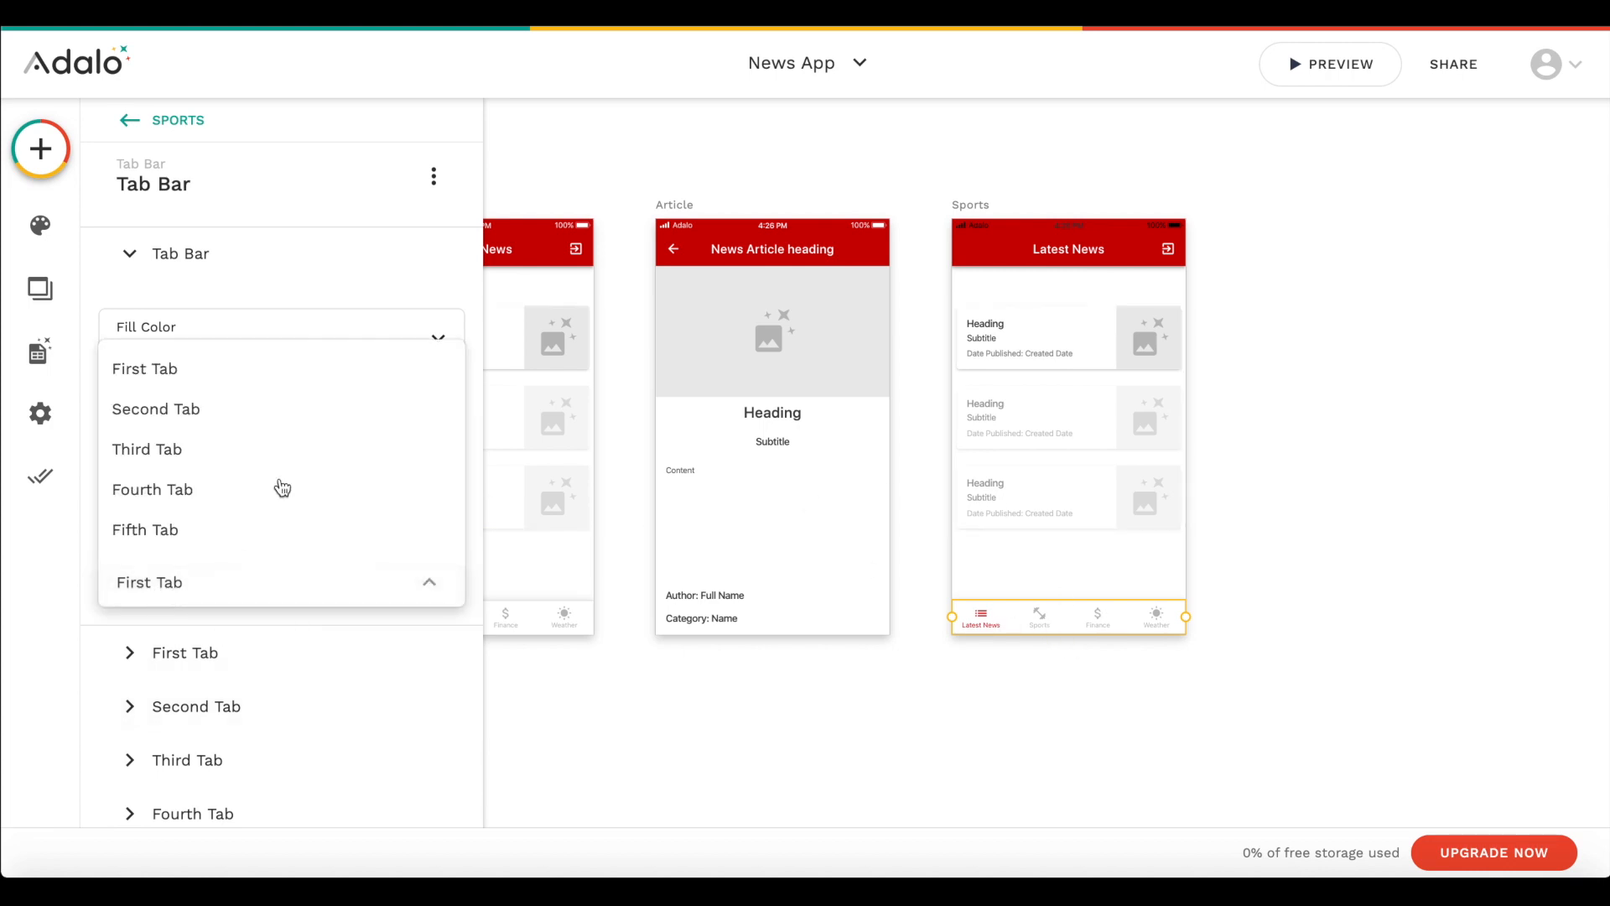
pyautogui.click(238, 420)
pyautogui.click(1133, 714)
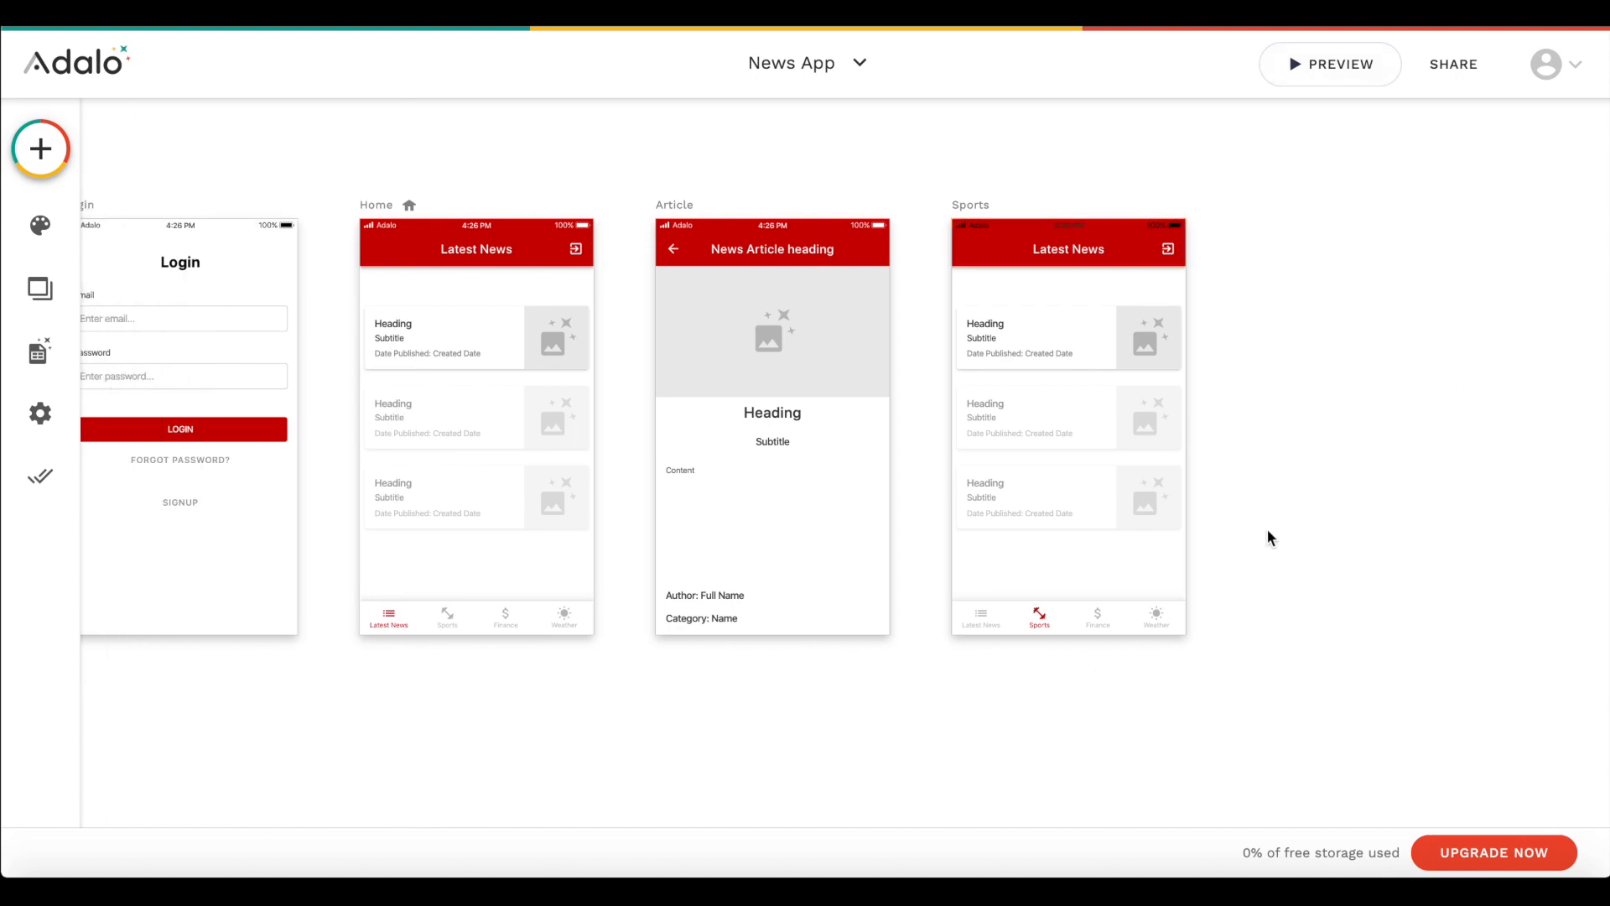
# - Add a custom filter to the Sports screen's list so that Category > Name is equal to Sports
pyautogui.click(1082, 420)
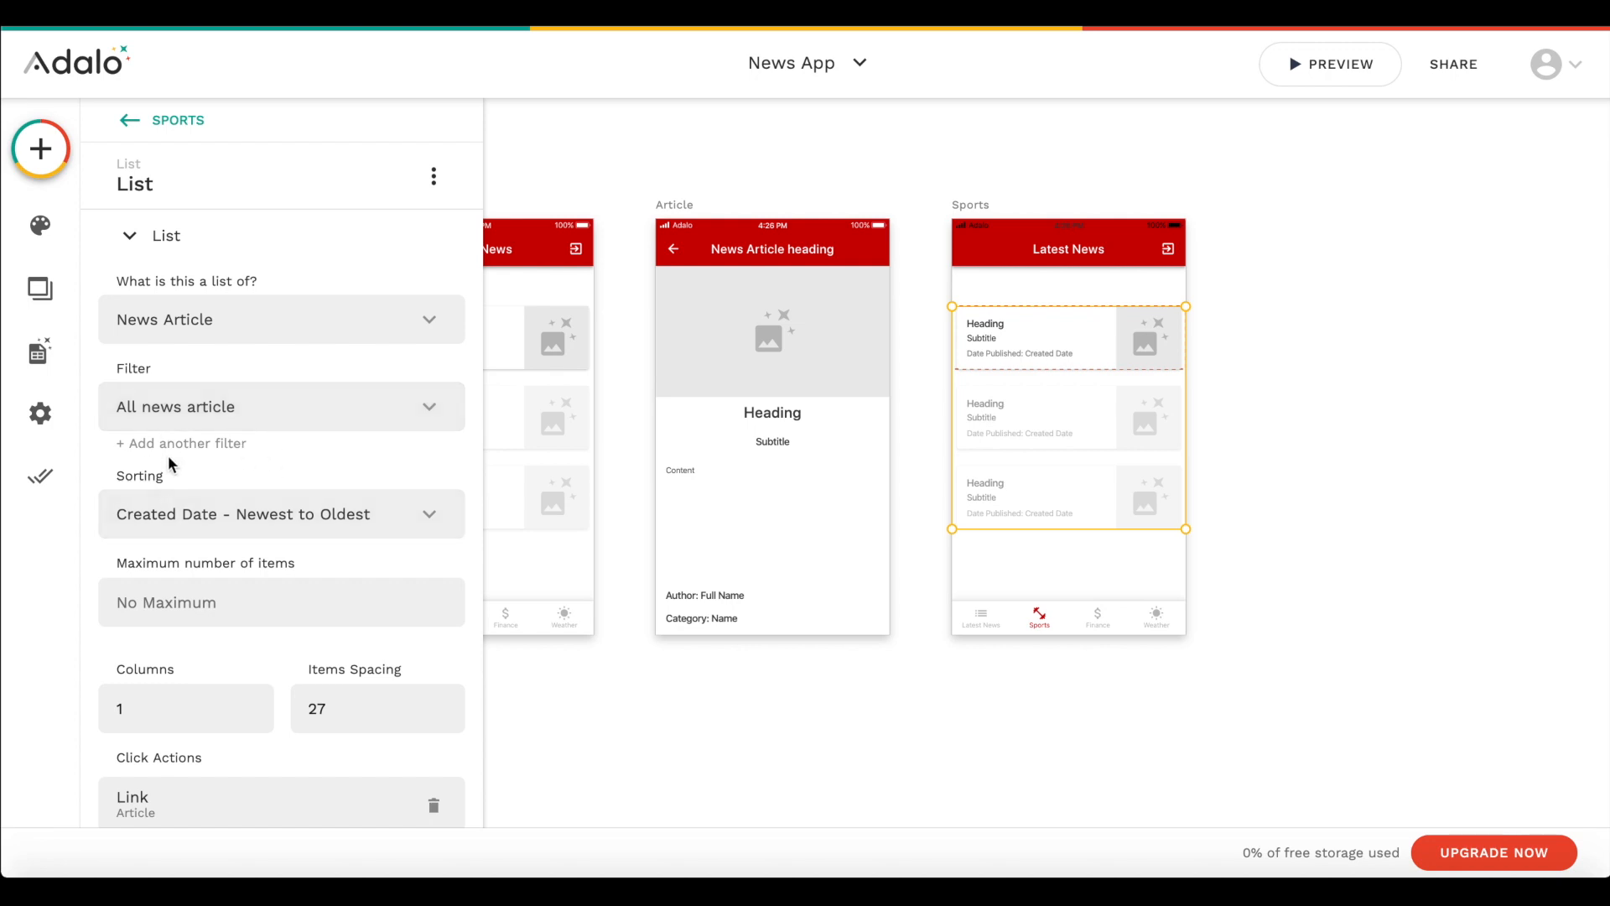
pyautogui.click(216, 409)
pyautogui.click(196, 454)
pyautogui.click(197, 454)
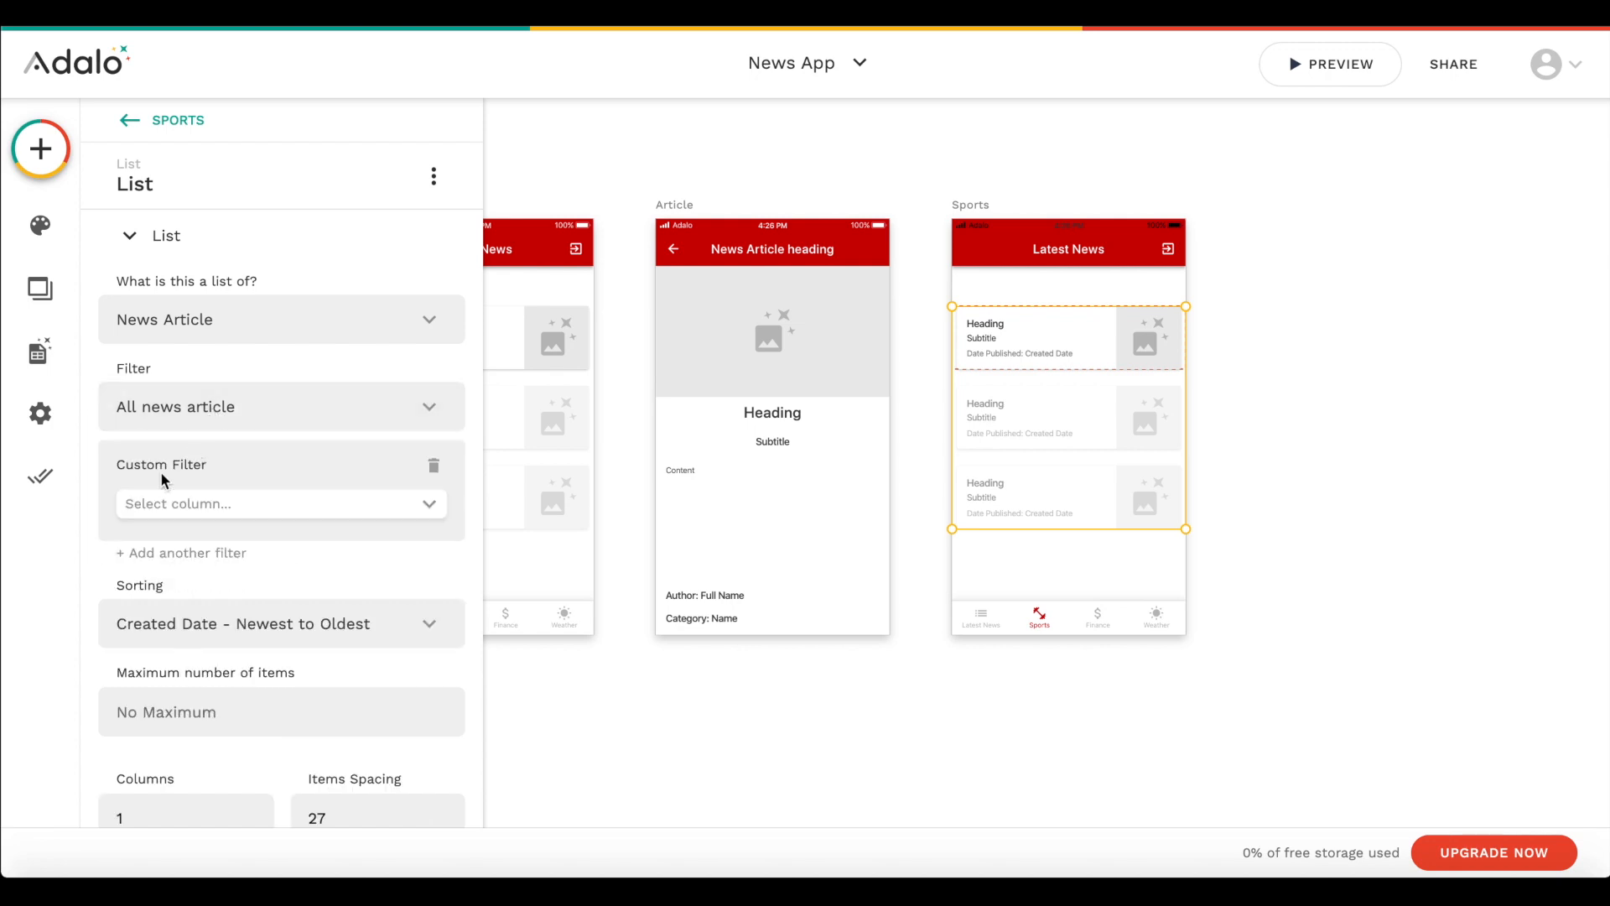
pyautogui.click(208, 500)
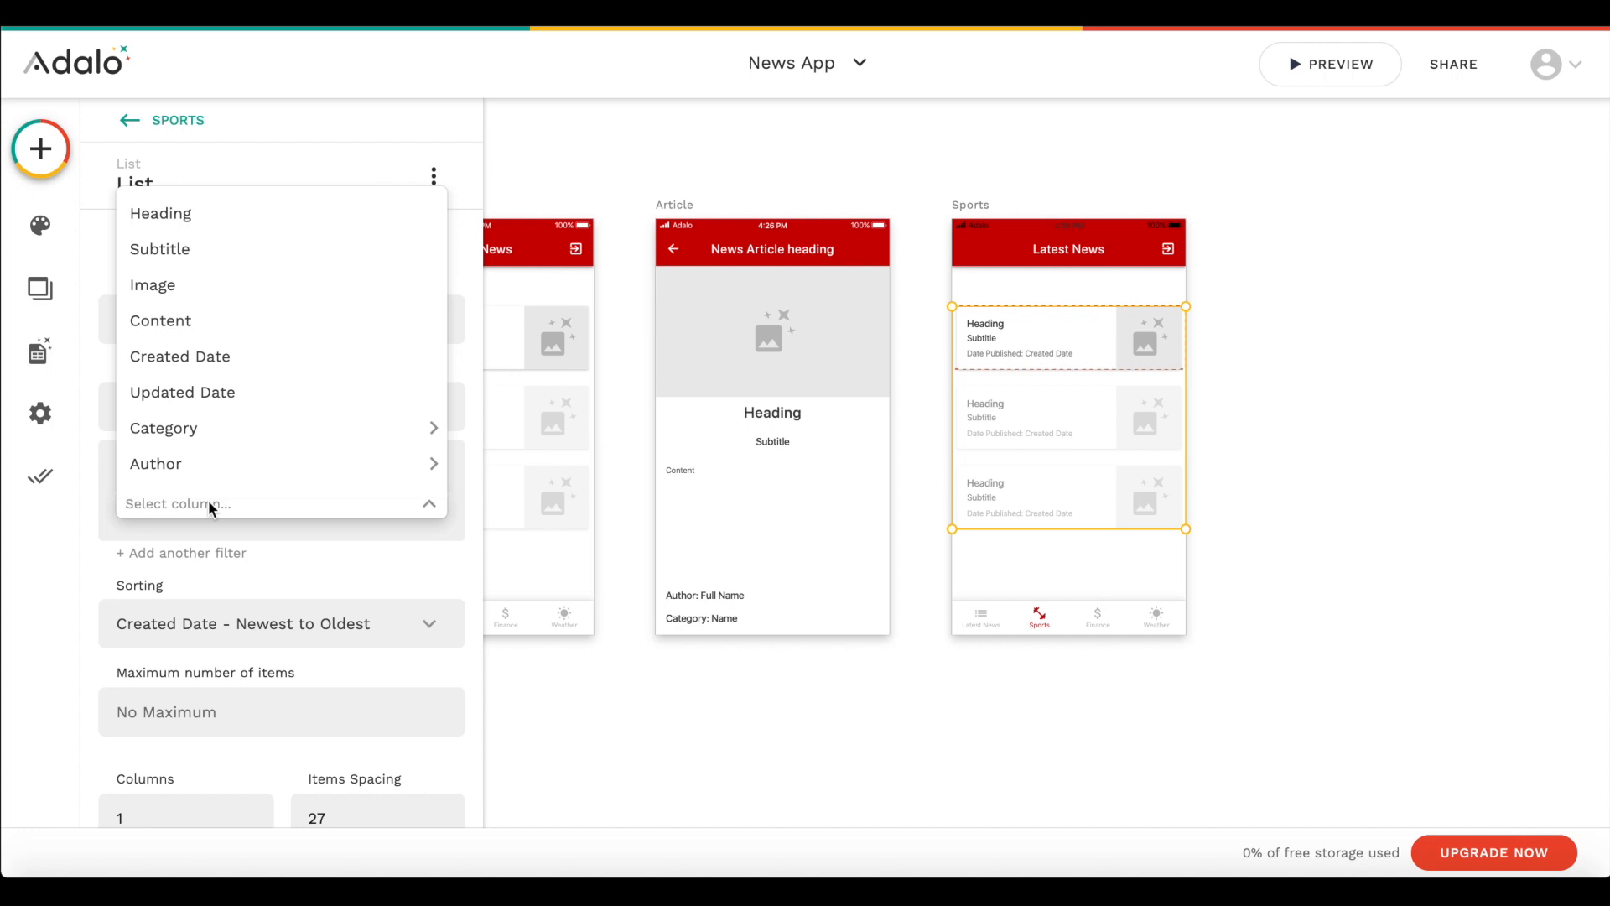
pyautogui.moveTo(330, 442)
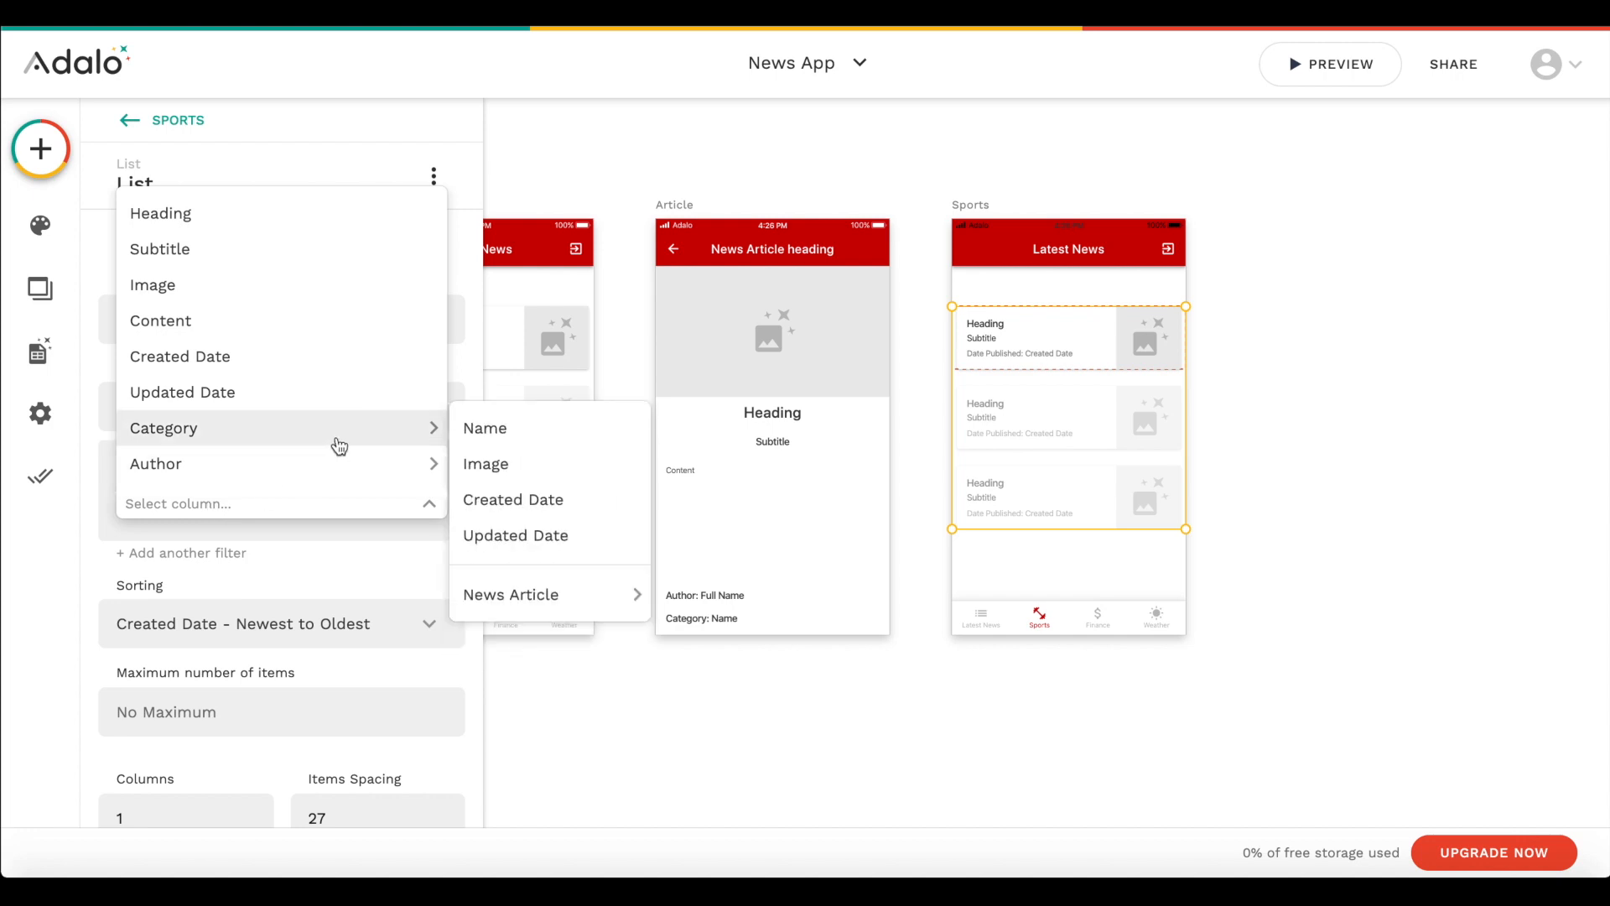
pyautogui.click(541, 426)
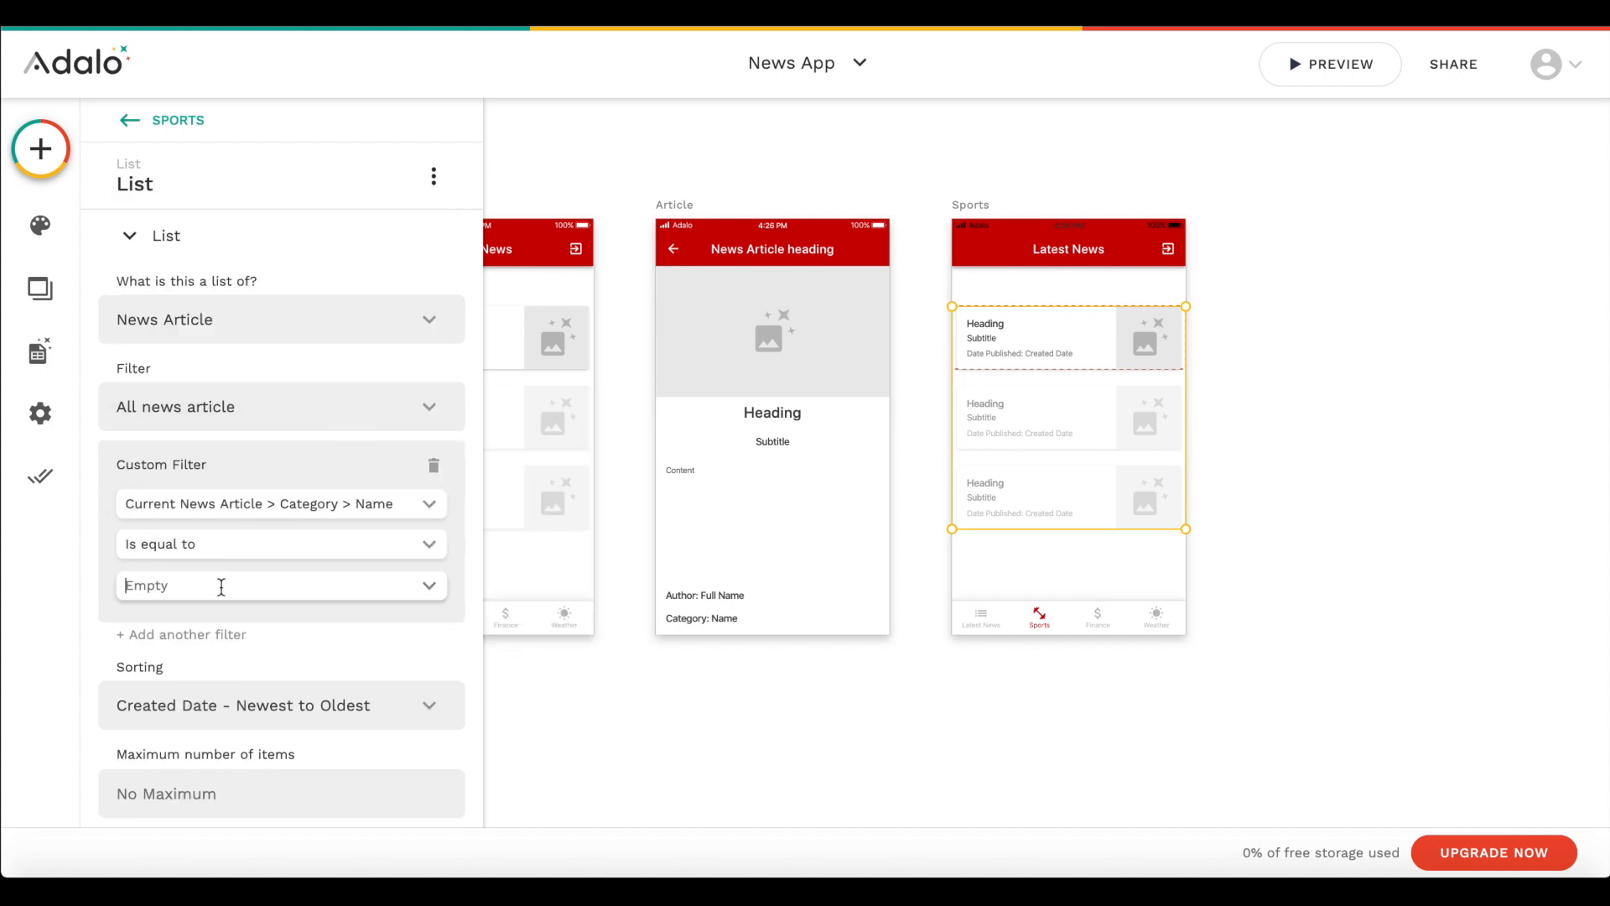
pyautogui.click(366, 648)
pyautogui.click(432, 655)
pyautogui.click(952, 730)
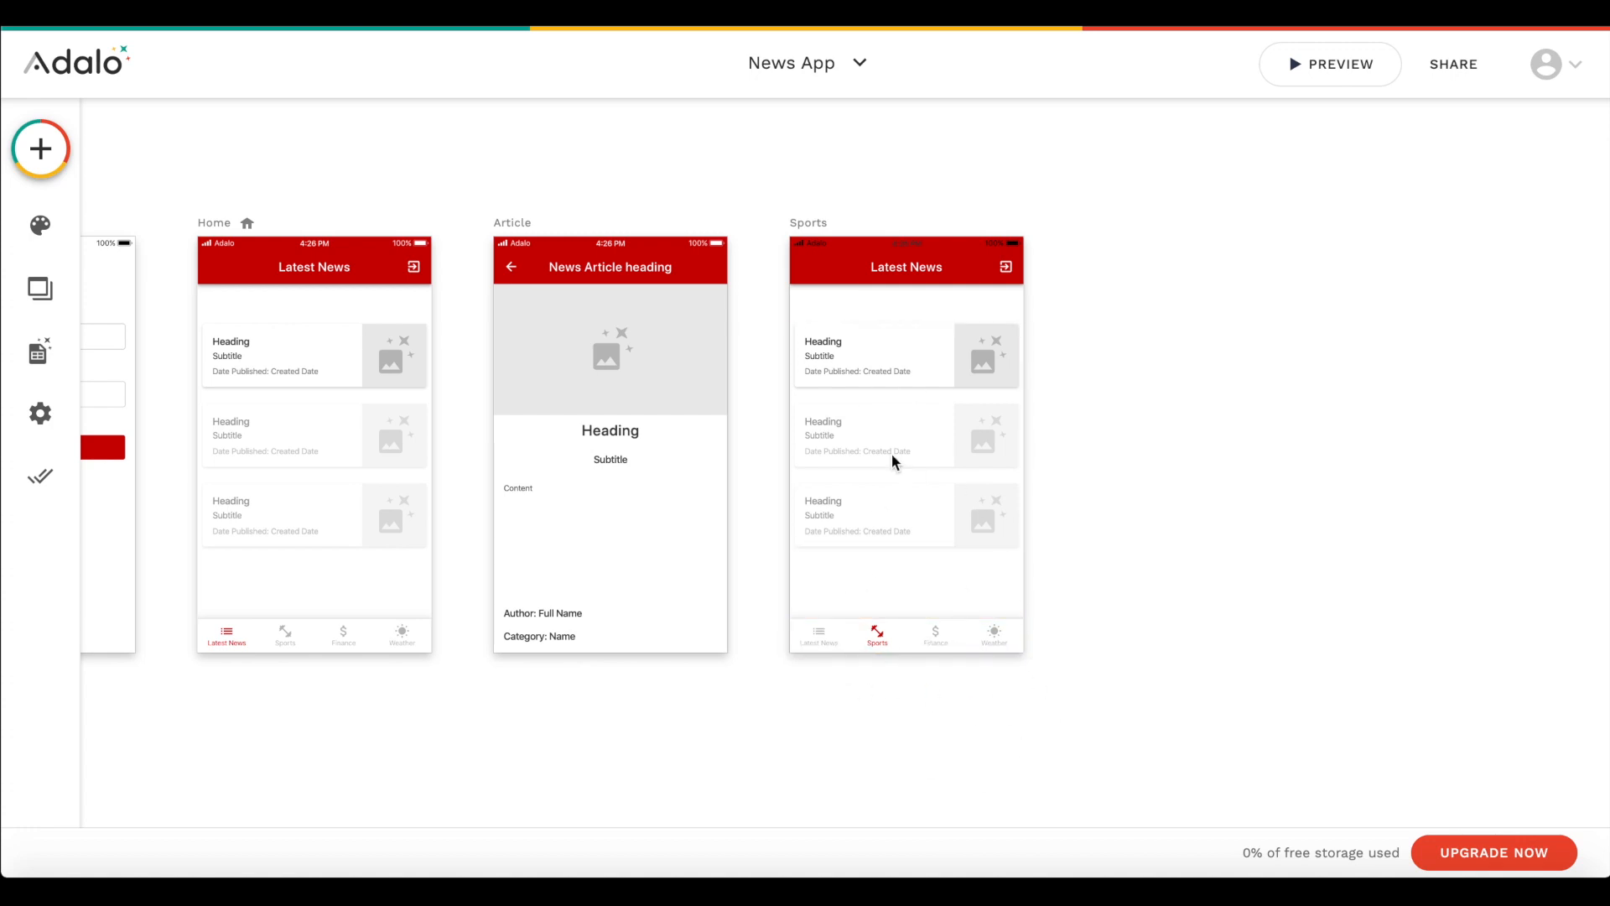
# - Add a new blank screen named Finance
pyautogui.click(38, 146)
pyautogui.click(316, 165)
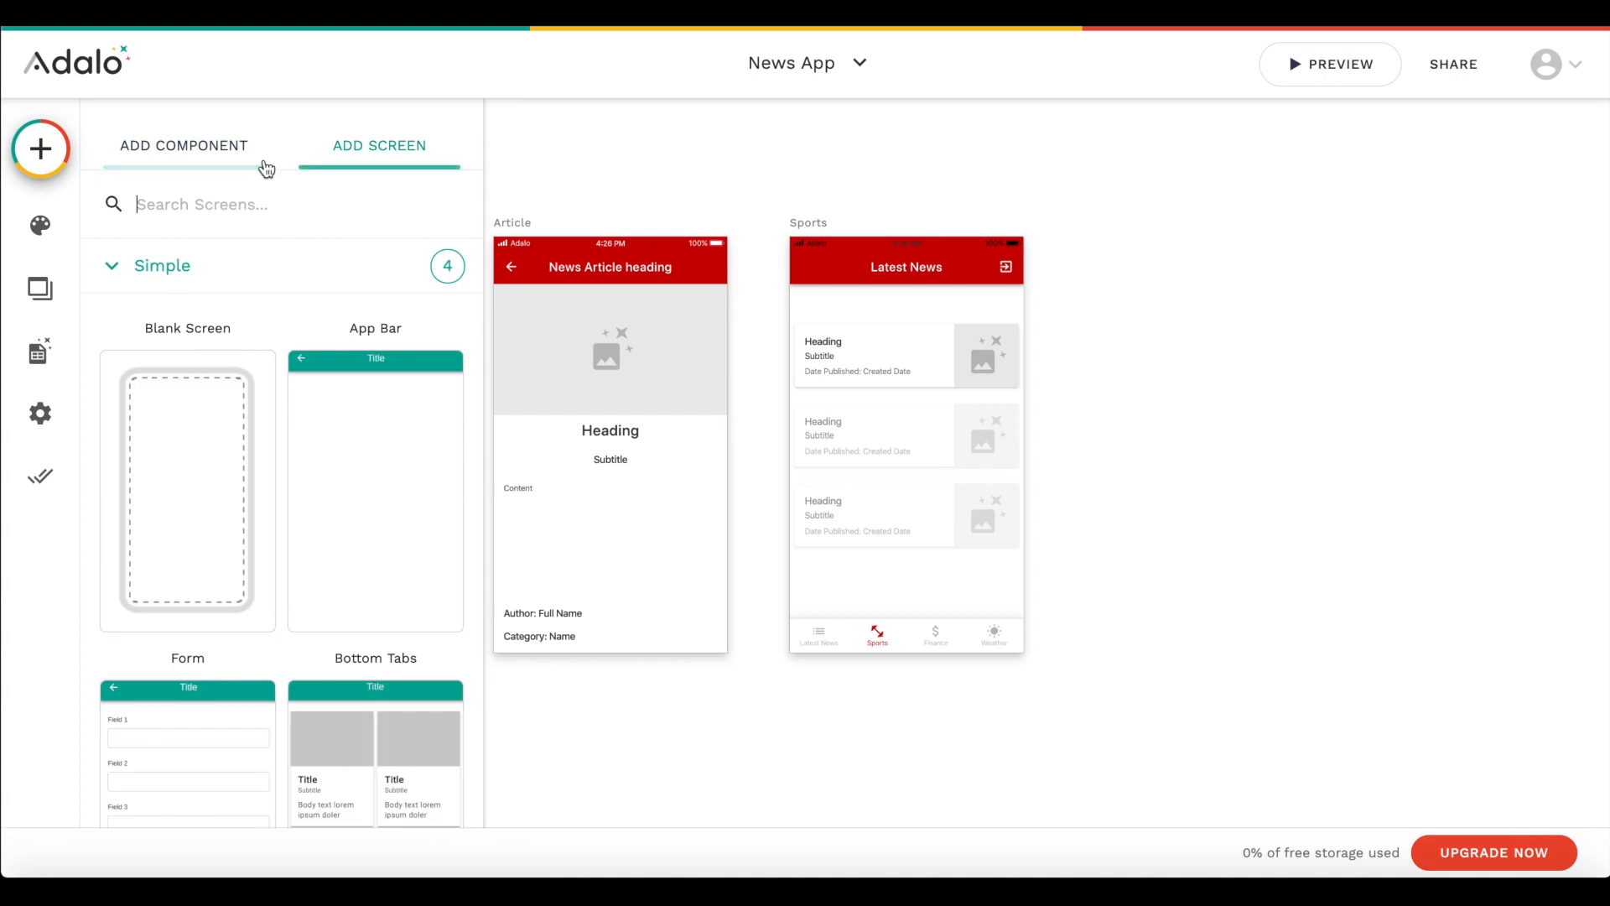
pyautogui.click(148, 457)
pyautogui.write('Finance')
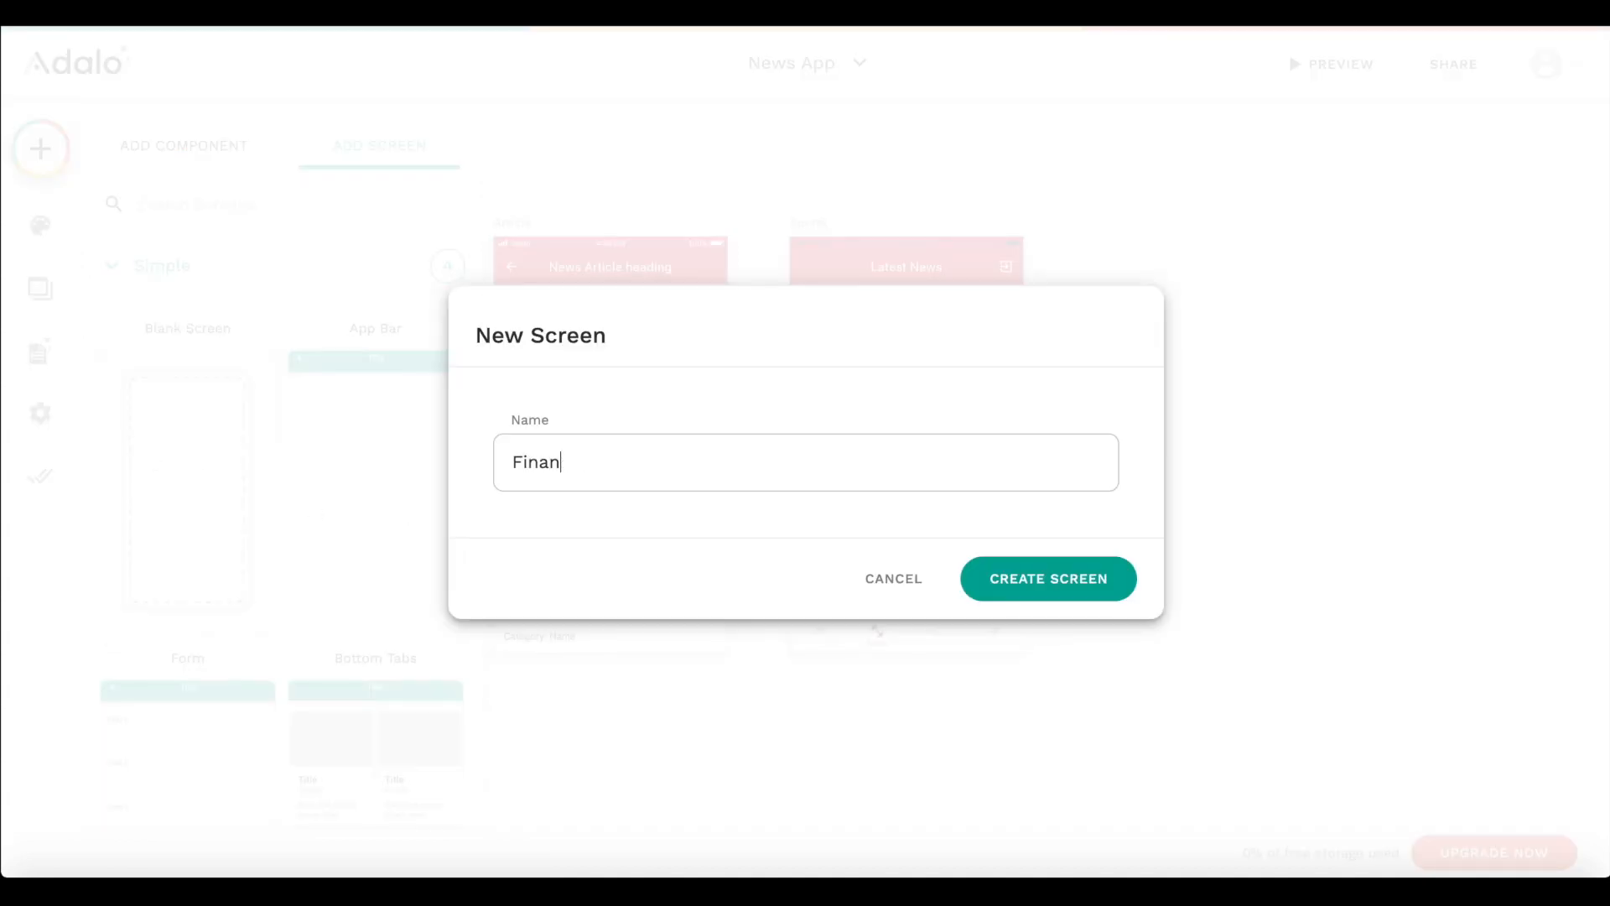
pyautogui.click(1084, 578)
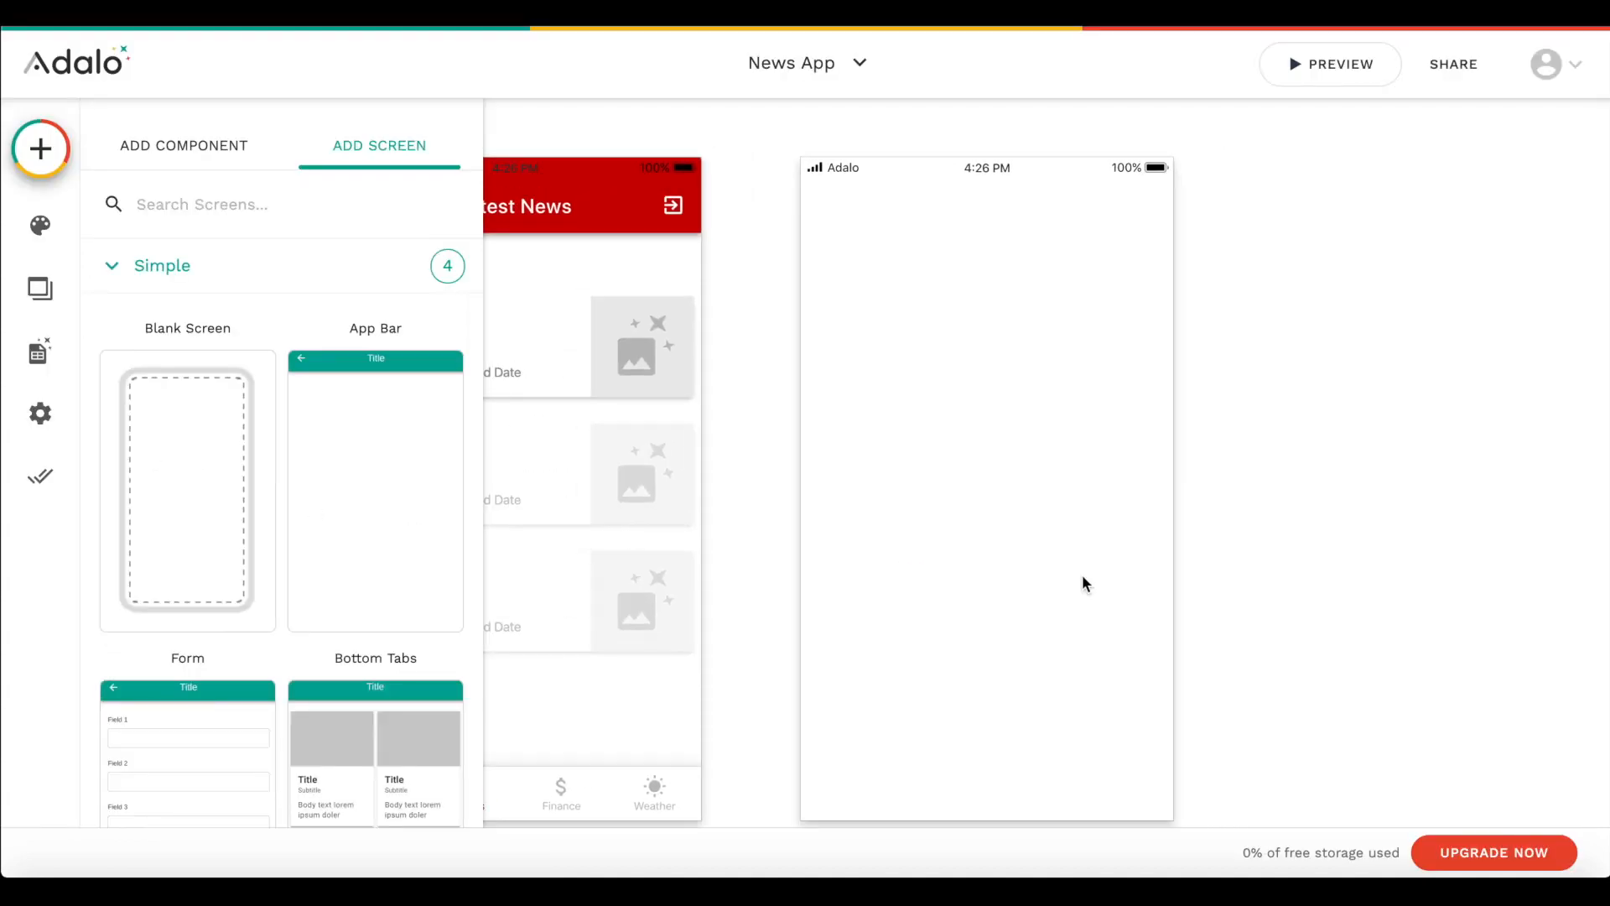
# - Copy the Sports screen's app bar and tab bar to matching positions on the Finance screen
pyautogui.click(835, 319)
pyautogui.moveTo(805, 340); pyautogui.dragTo(1085, 337)
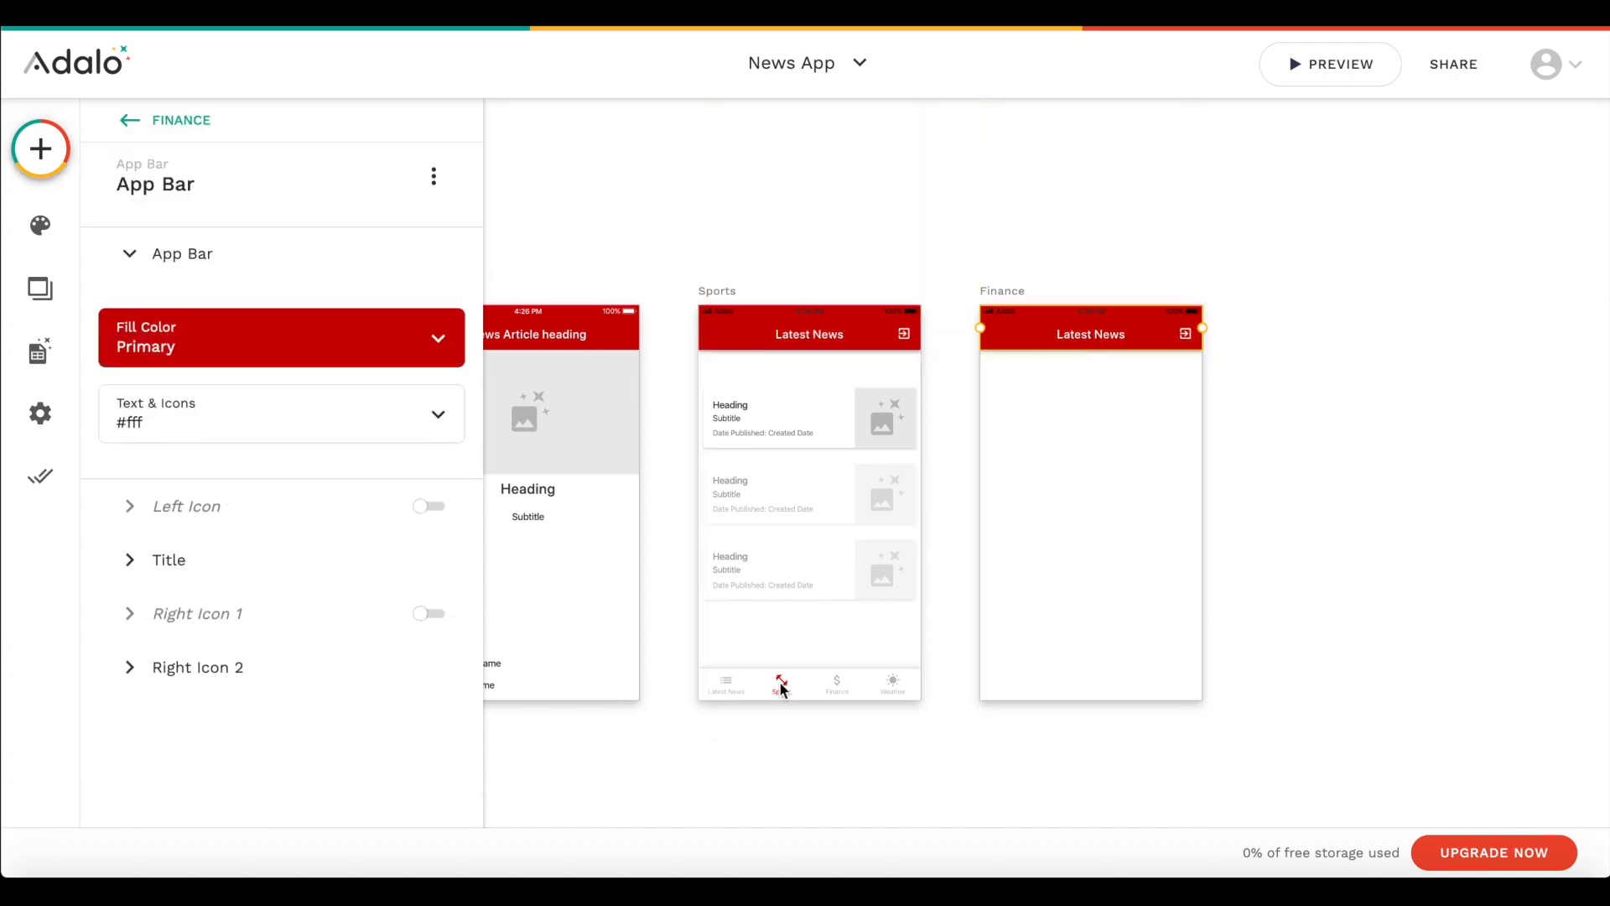
pyautogui.click(782, 688)
pyautogui.moveTo(786, 697); pyautogui.dragTo(1068, 700)
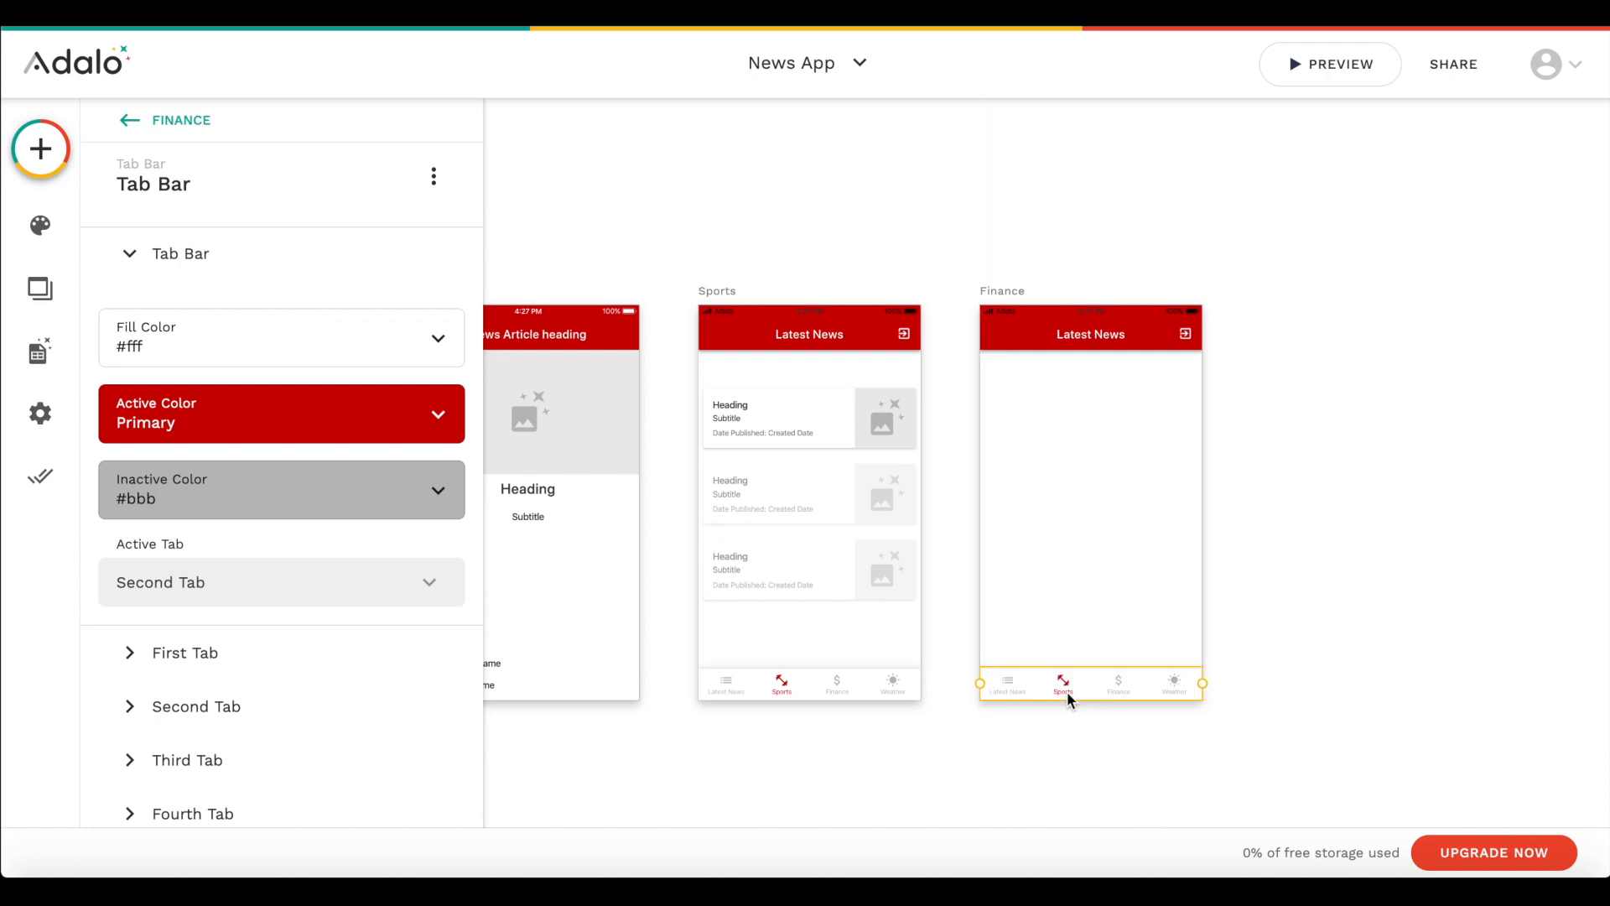
# - Set the active tab of the Finance screen's tab bar to Third Tab
pyautogui.scroll(-1, 285, 637)
pyautogui.click(189, 527)
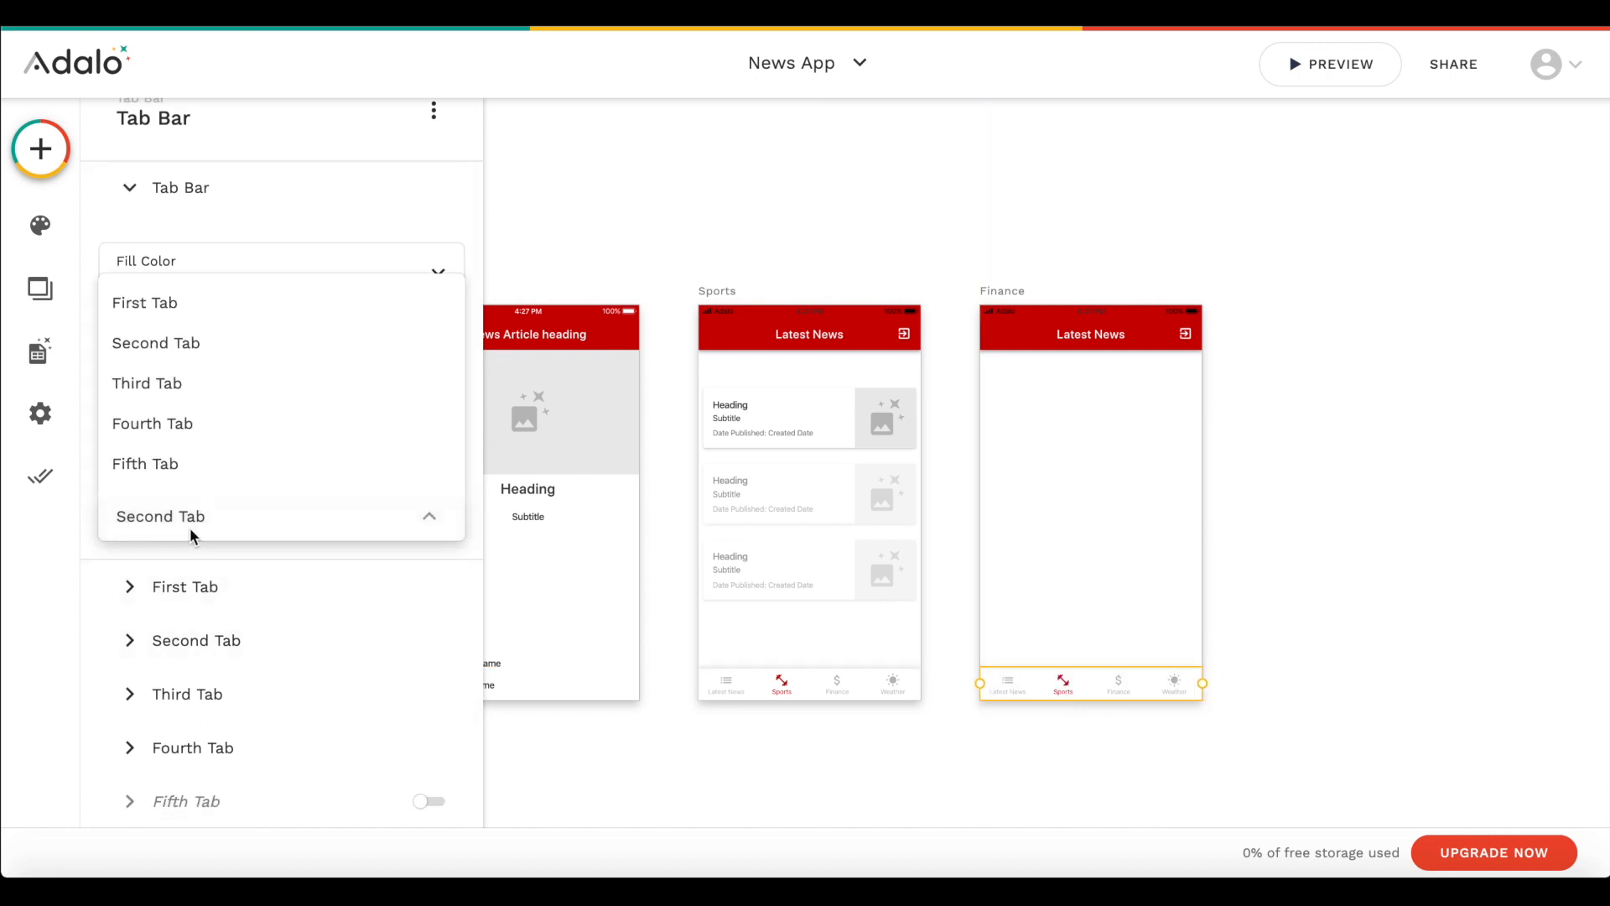
pyautogui.click(219, 382)
# - Copy the Sports screen's news list to the matching position on the Finance screen and edit the copy's Category > Name filter value
pyautogui.click(843, 461)
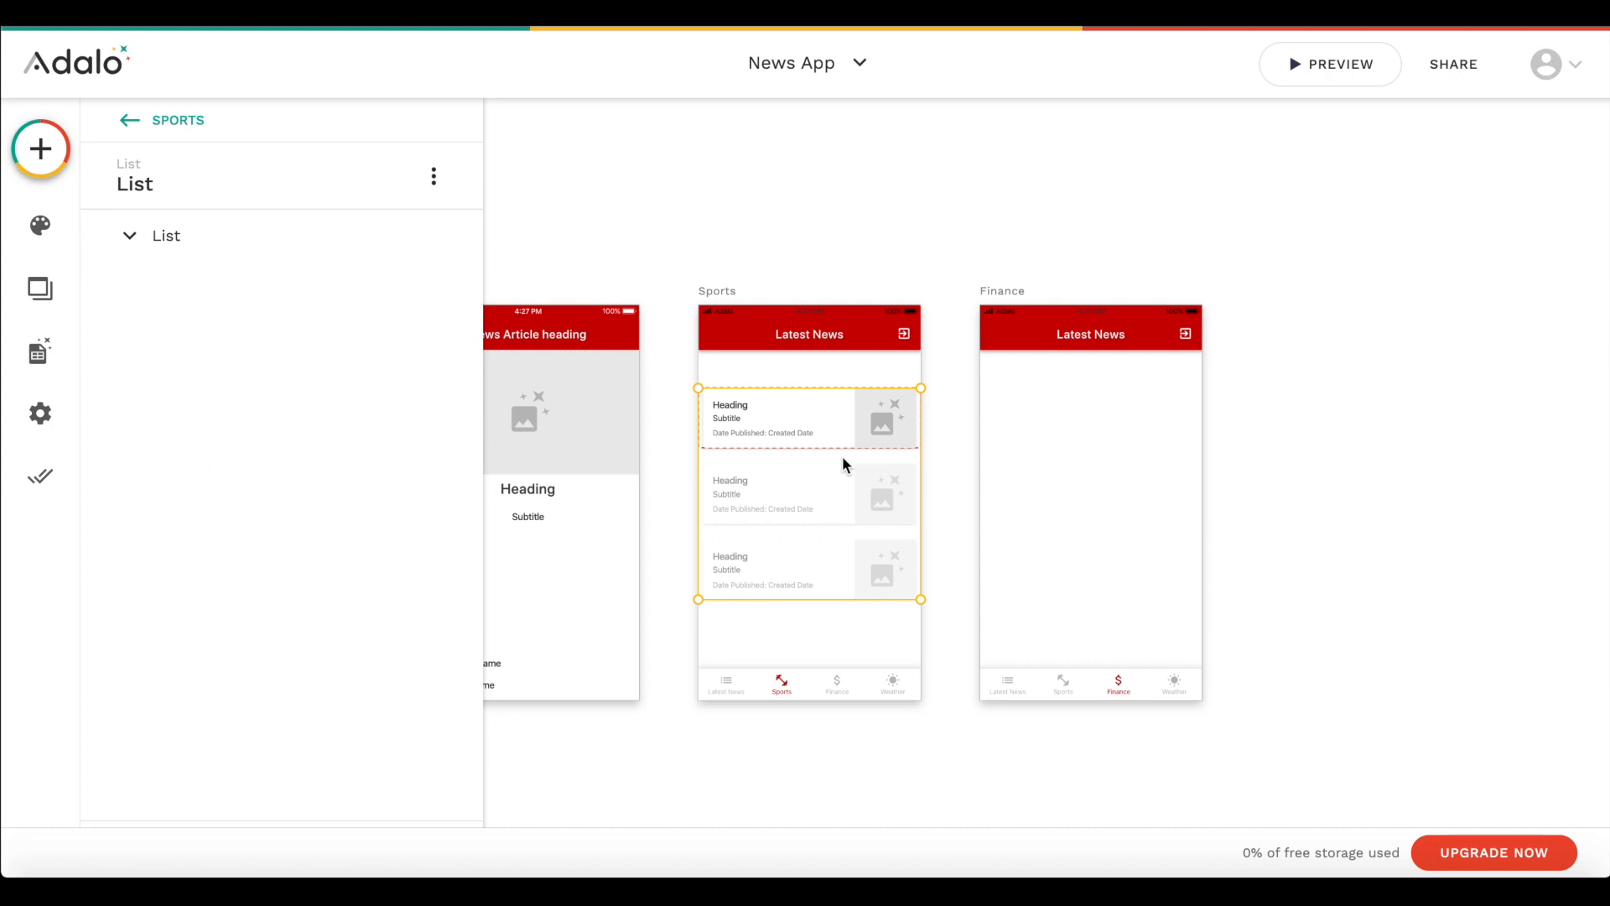
pyautogui.moveTo(867, 486); pyautogui.dragTo(1080, 481)
pyautogui.scroll(-1, 310, 518)
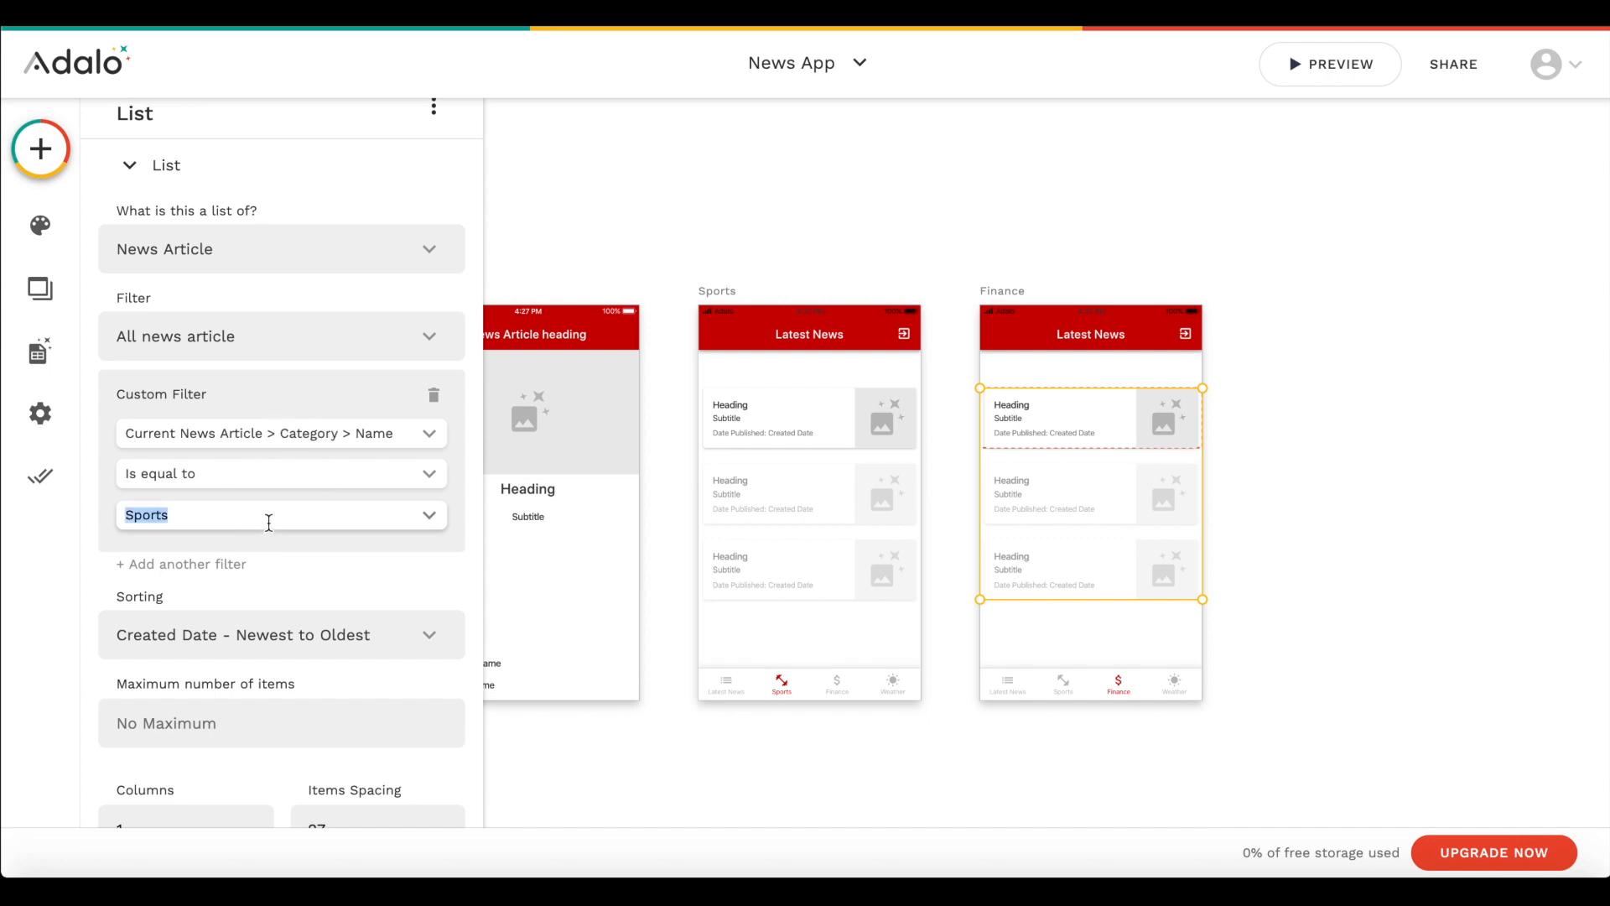
pyautogui.click(1323, 363)
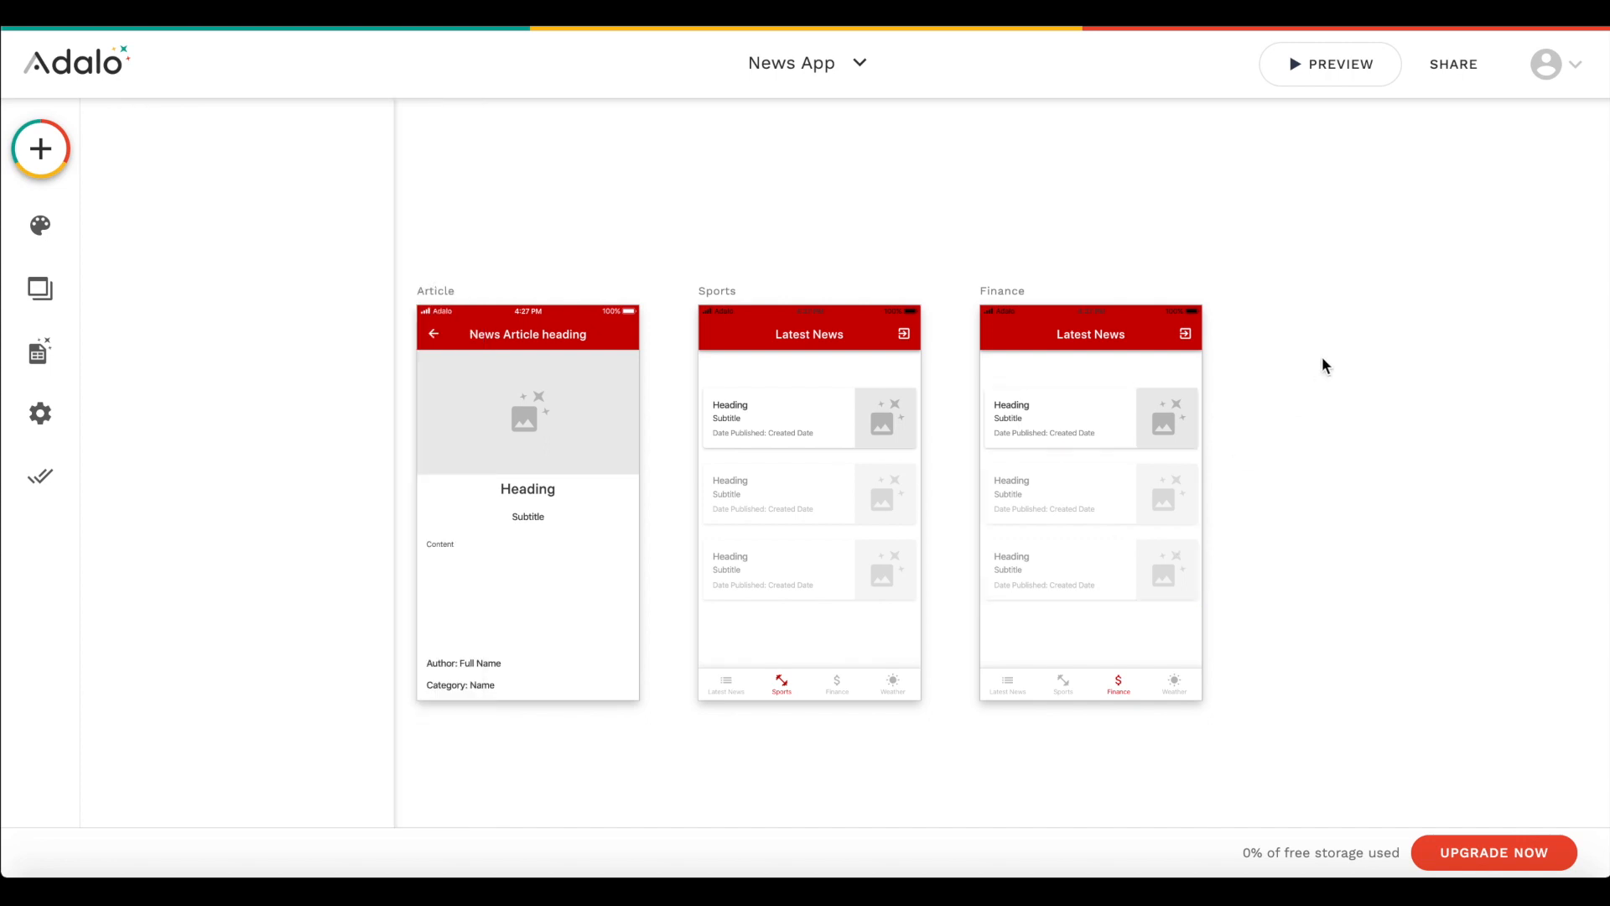
# - Change the title of the Sports screen's app bar to "Sports"
pyautogui.click(833, 334)
pyautogui.click(171, 559)
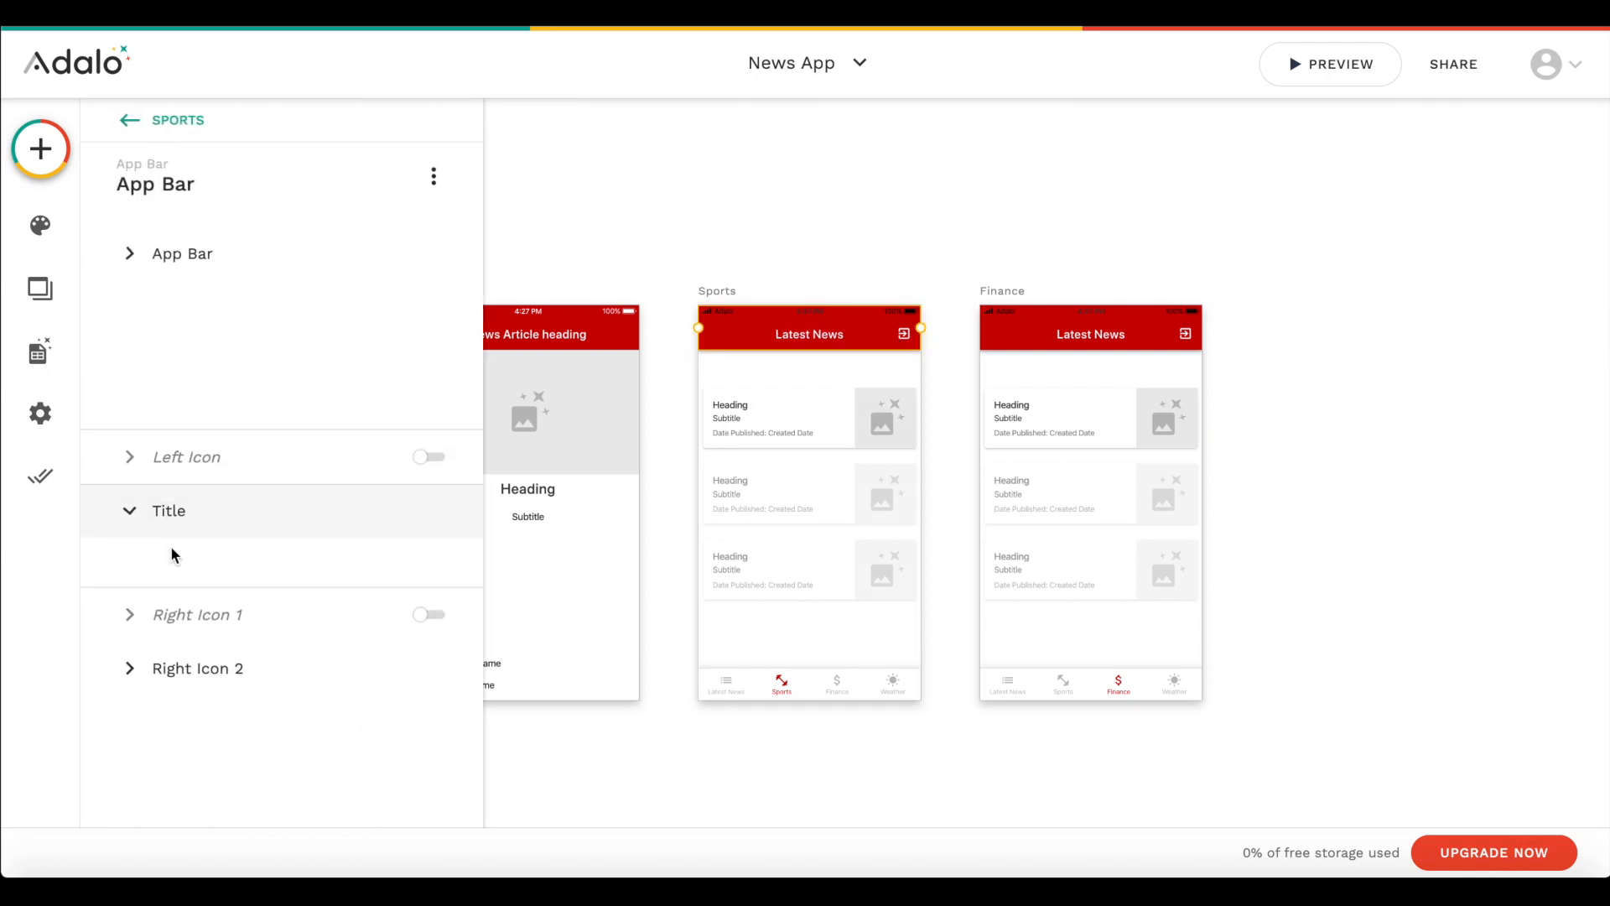
pyautogui.tripleClick(188, 458)
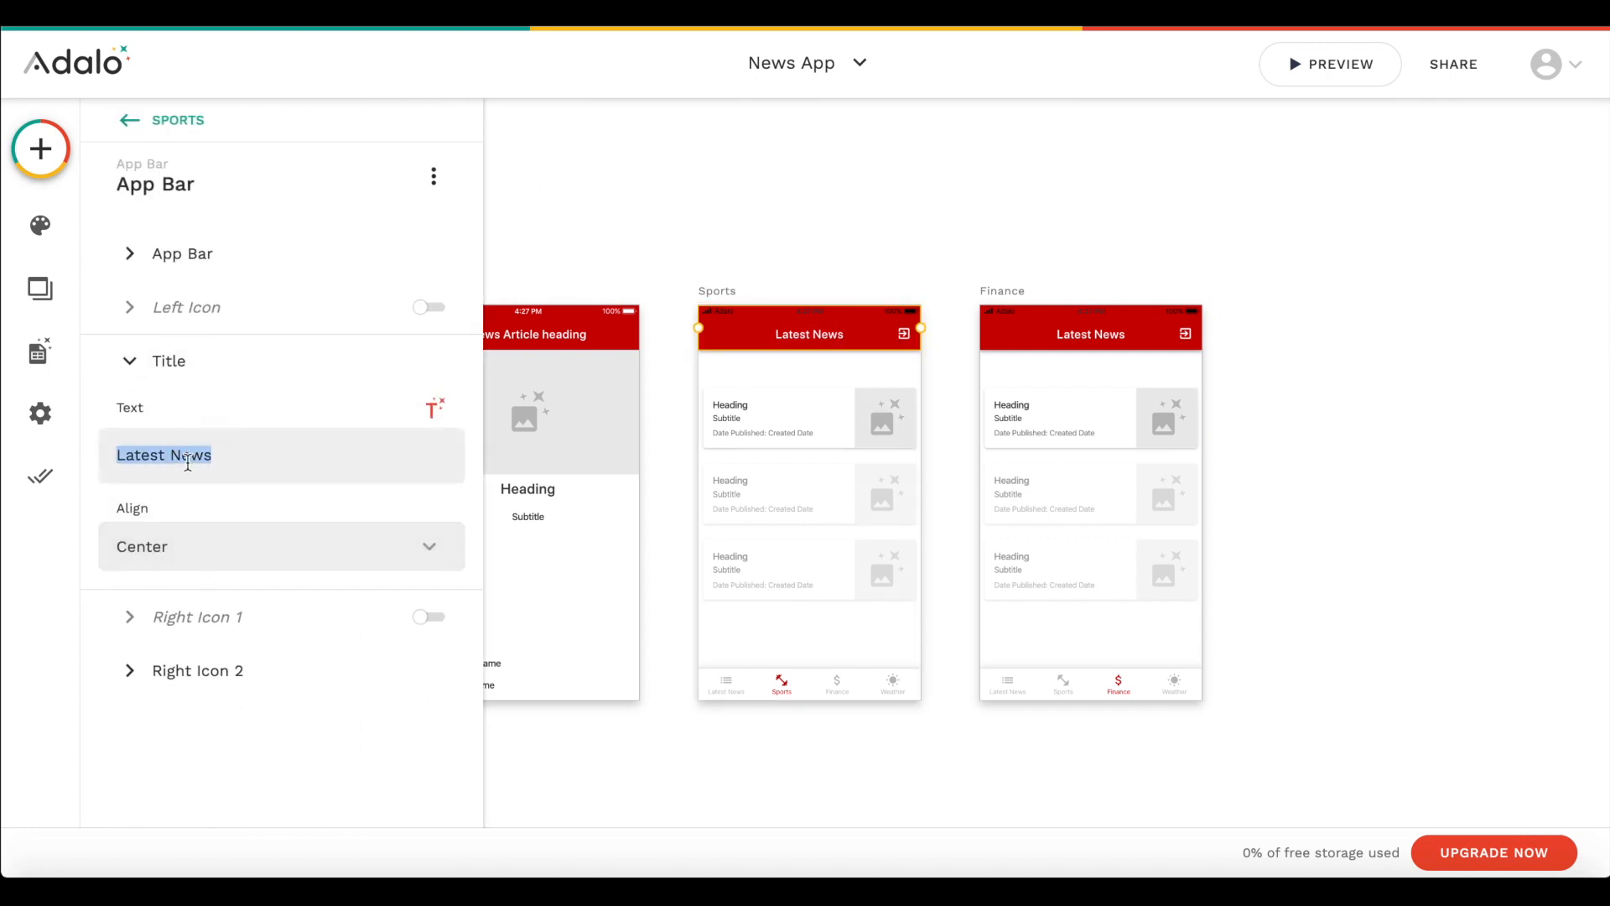
pyautogui.press('BackSpace')
pyautogui.write('Sports')
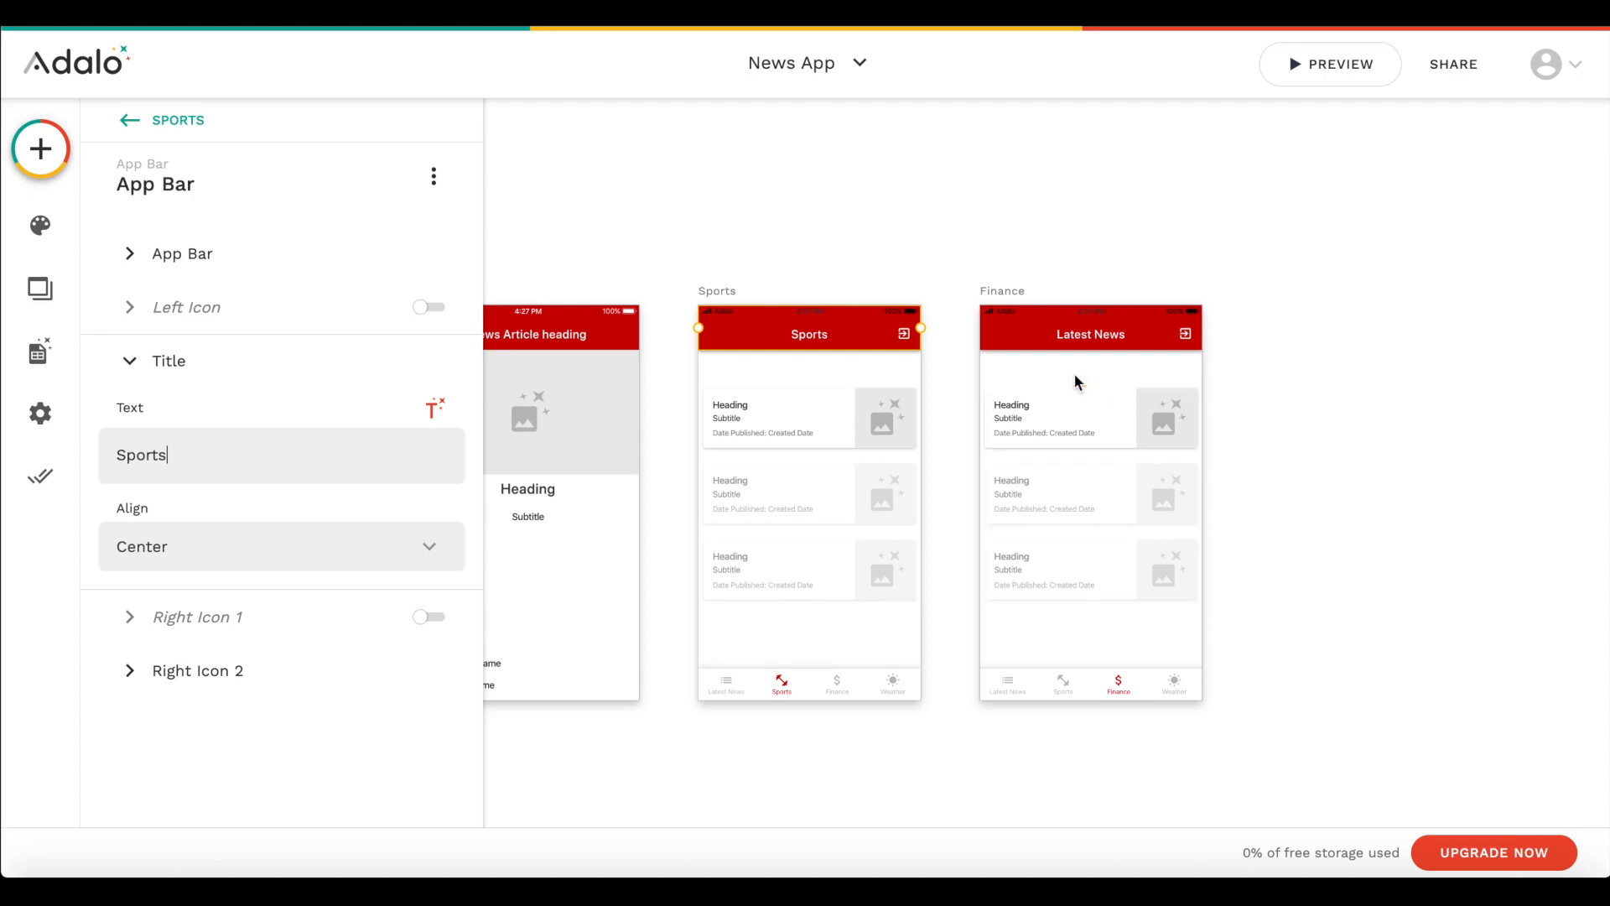
# - Change the title of the Finance screen's app bar to "Finance"
pyautogui.click(1015, 331)
pyautogui.click(223, 555)
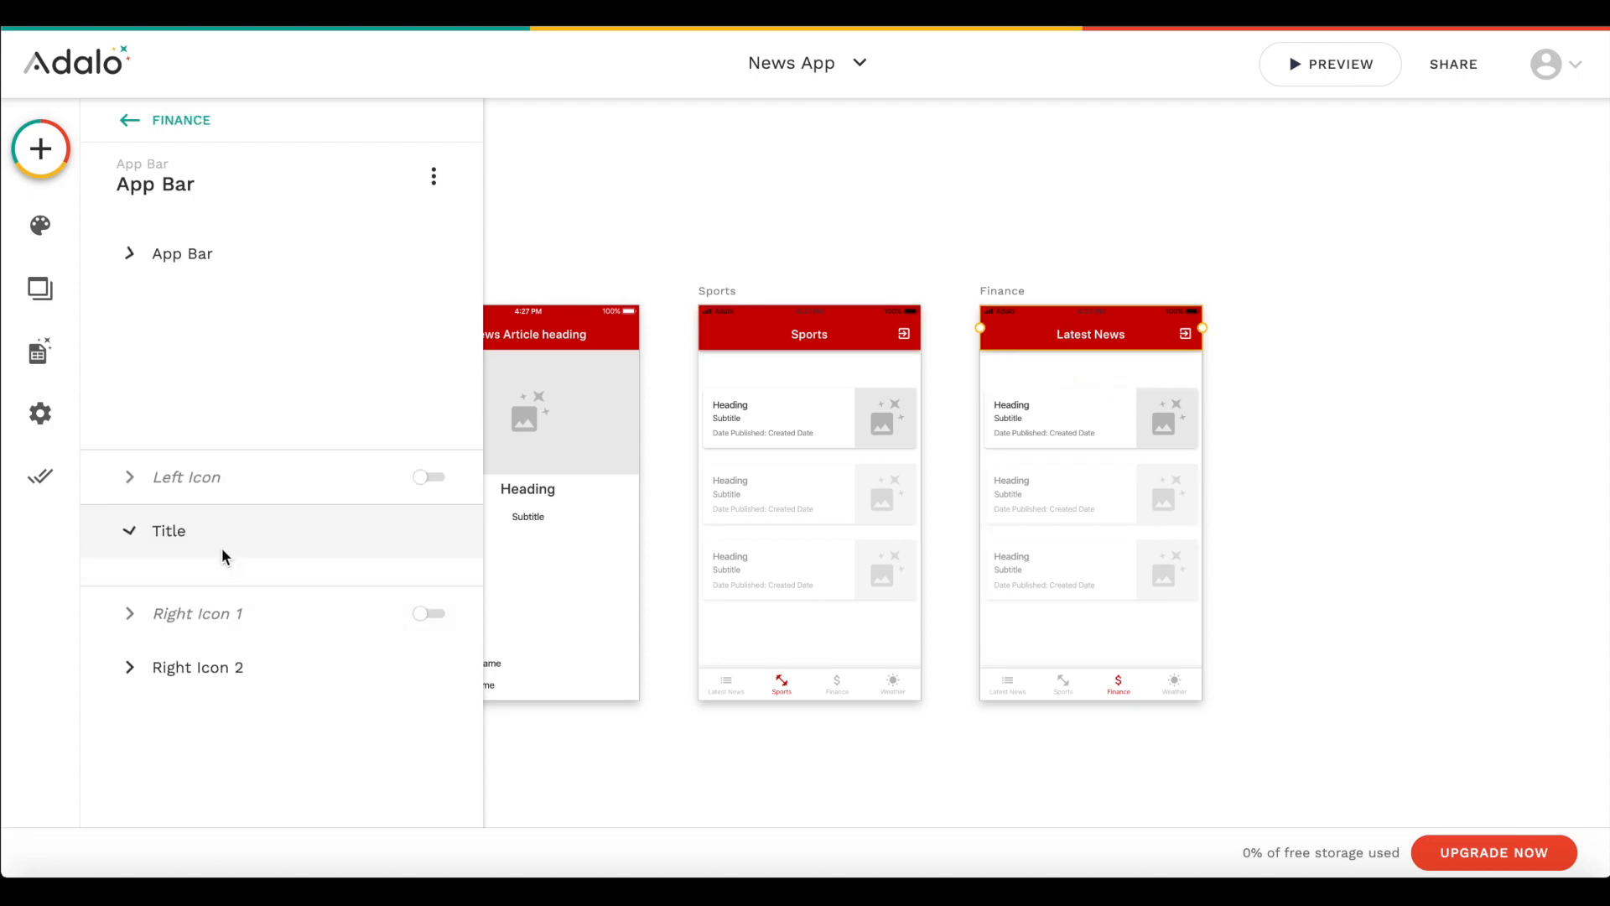
pyautogui.tripleClick(237, 459)
pyautogui.write('Finacne')
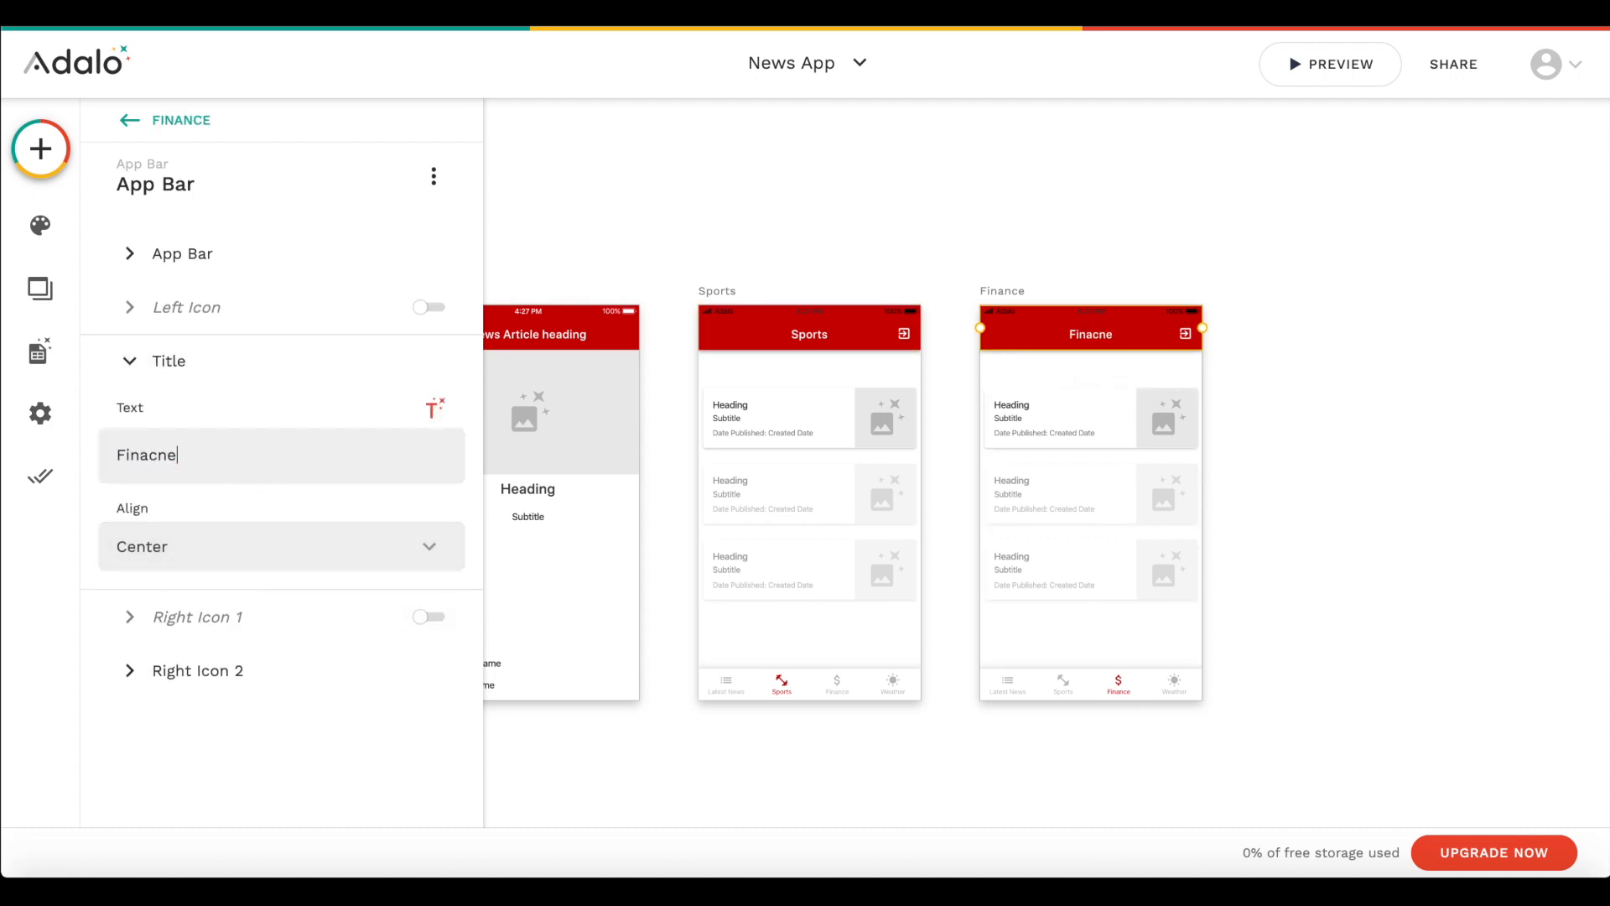
pyautogui.click(872, 796)
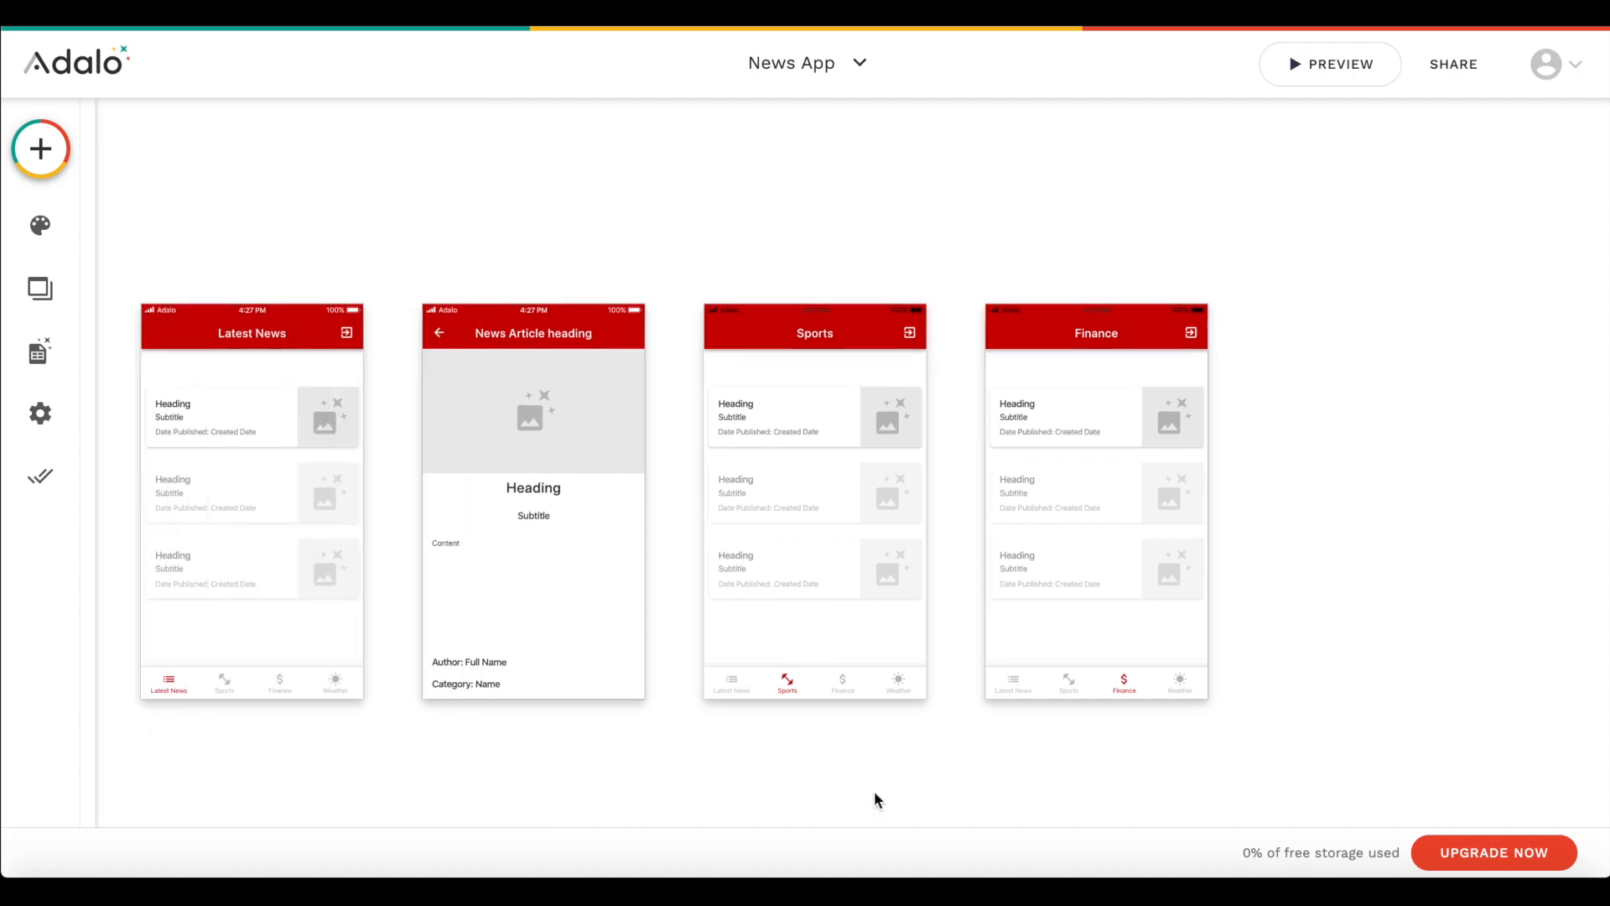
# - Link the second tab of the Home screen's tab bar to the Sports screen with transition None
pyautogui.hscroll(-5, 492, 215)
pyautogui.scroll(-1, 676, 597)
pyautogui.click(676, 598)
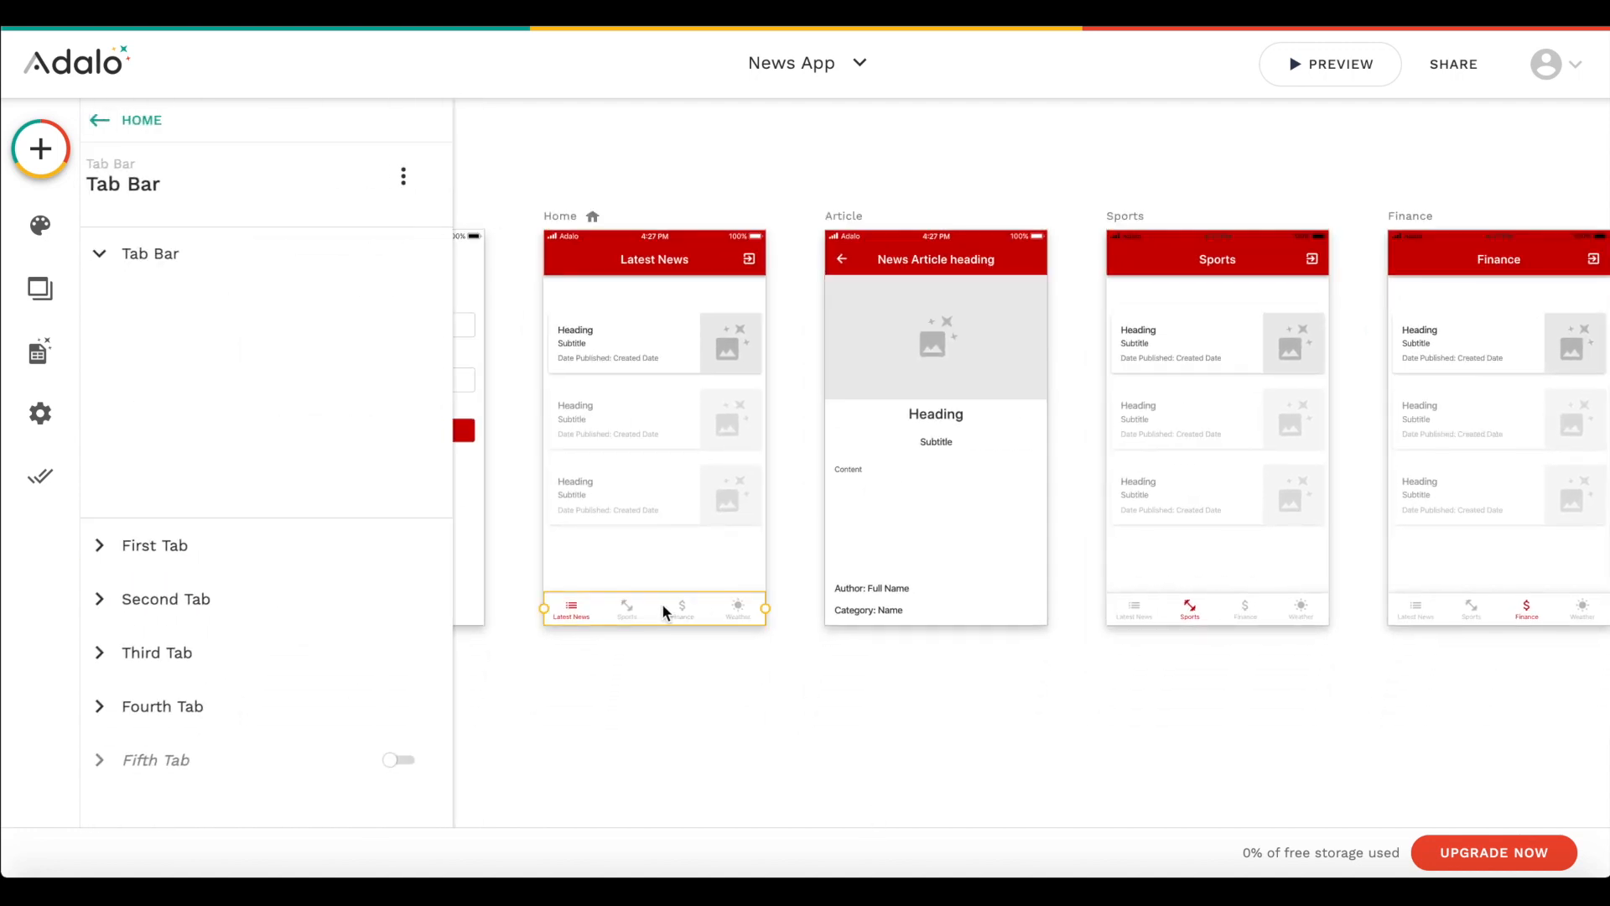
pyautogui.scroll(-1, 162, 509)
pyautogui.click(210, 650)
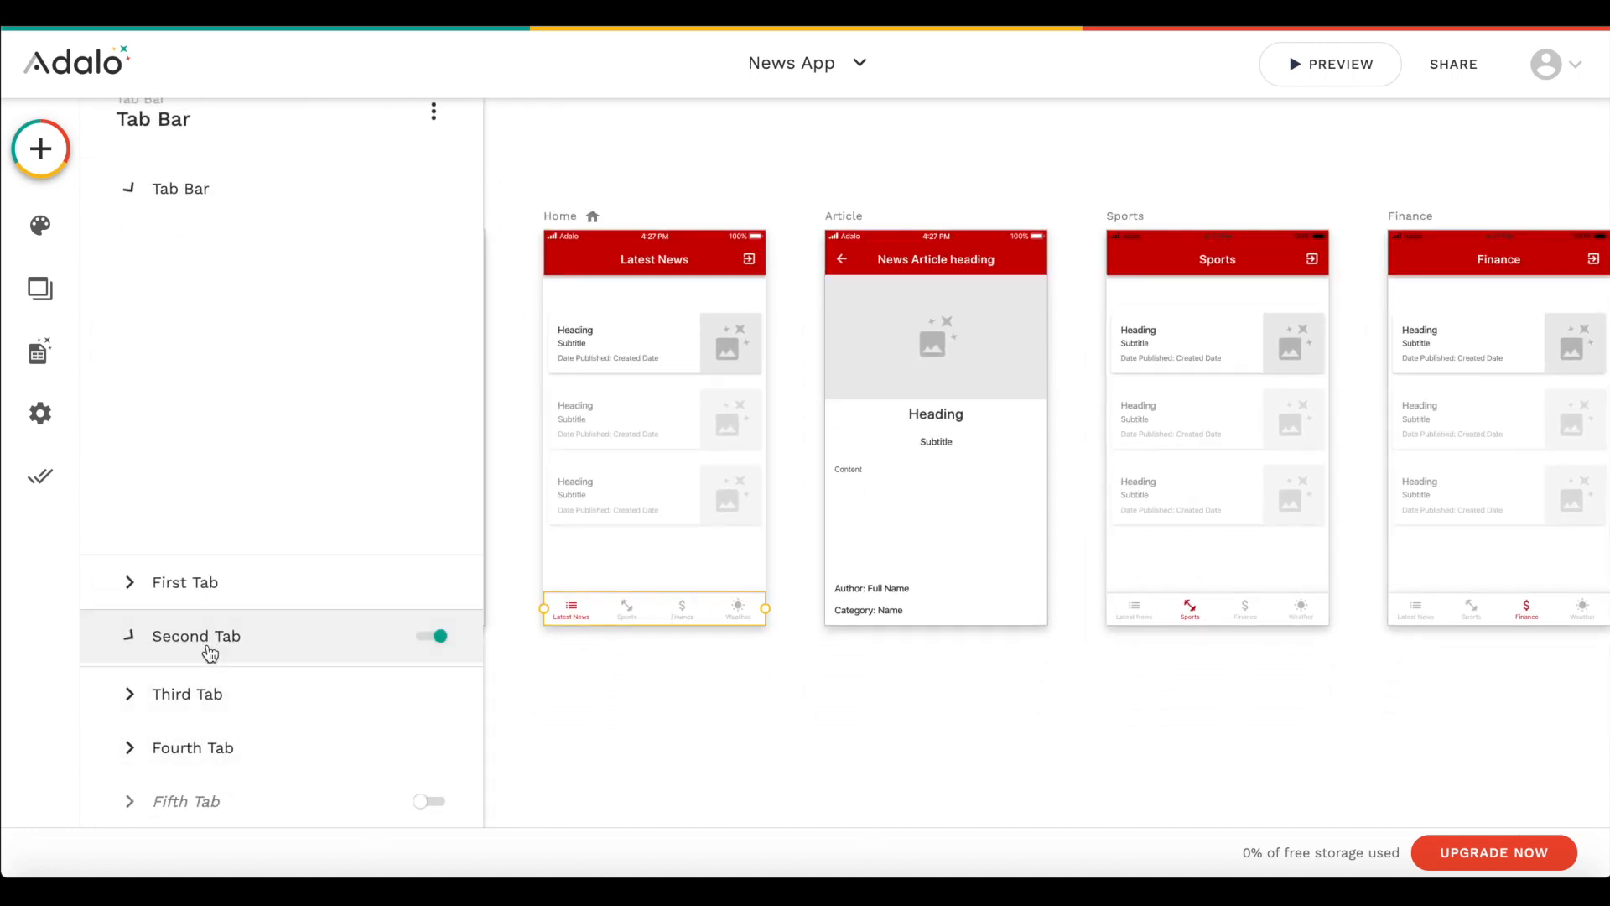
pyautogui.click(189, 622)
pyautogui.moveTo(264, 344)
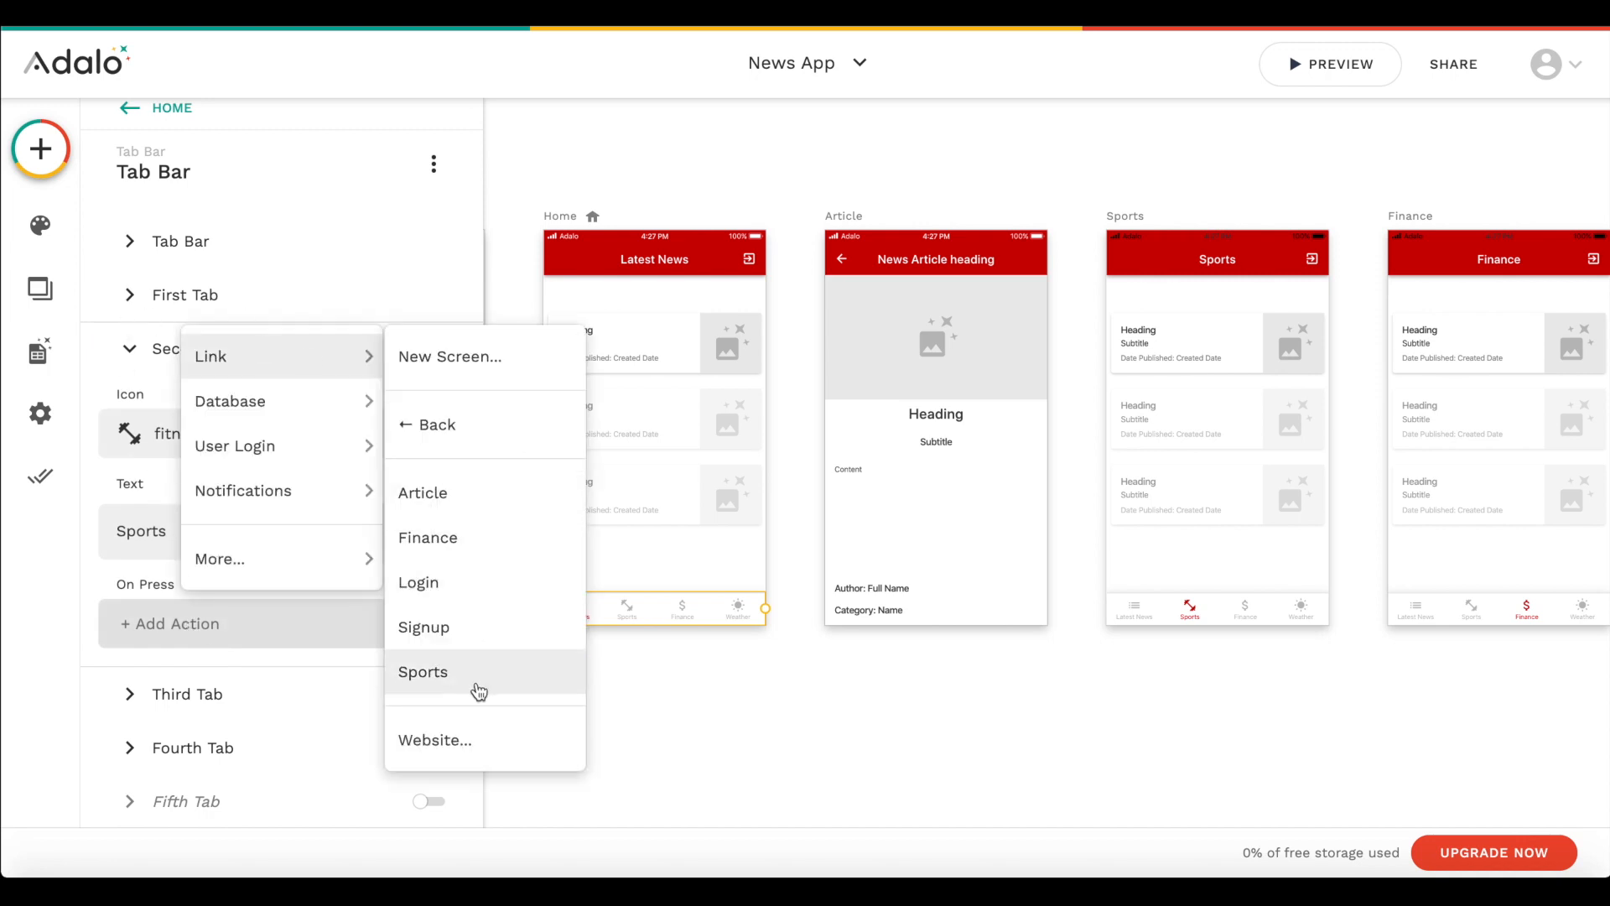
pyautogui.click(478, 685)
pyautogui.click(374, 533)
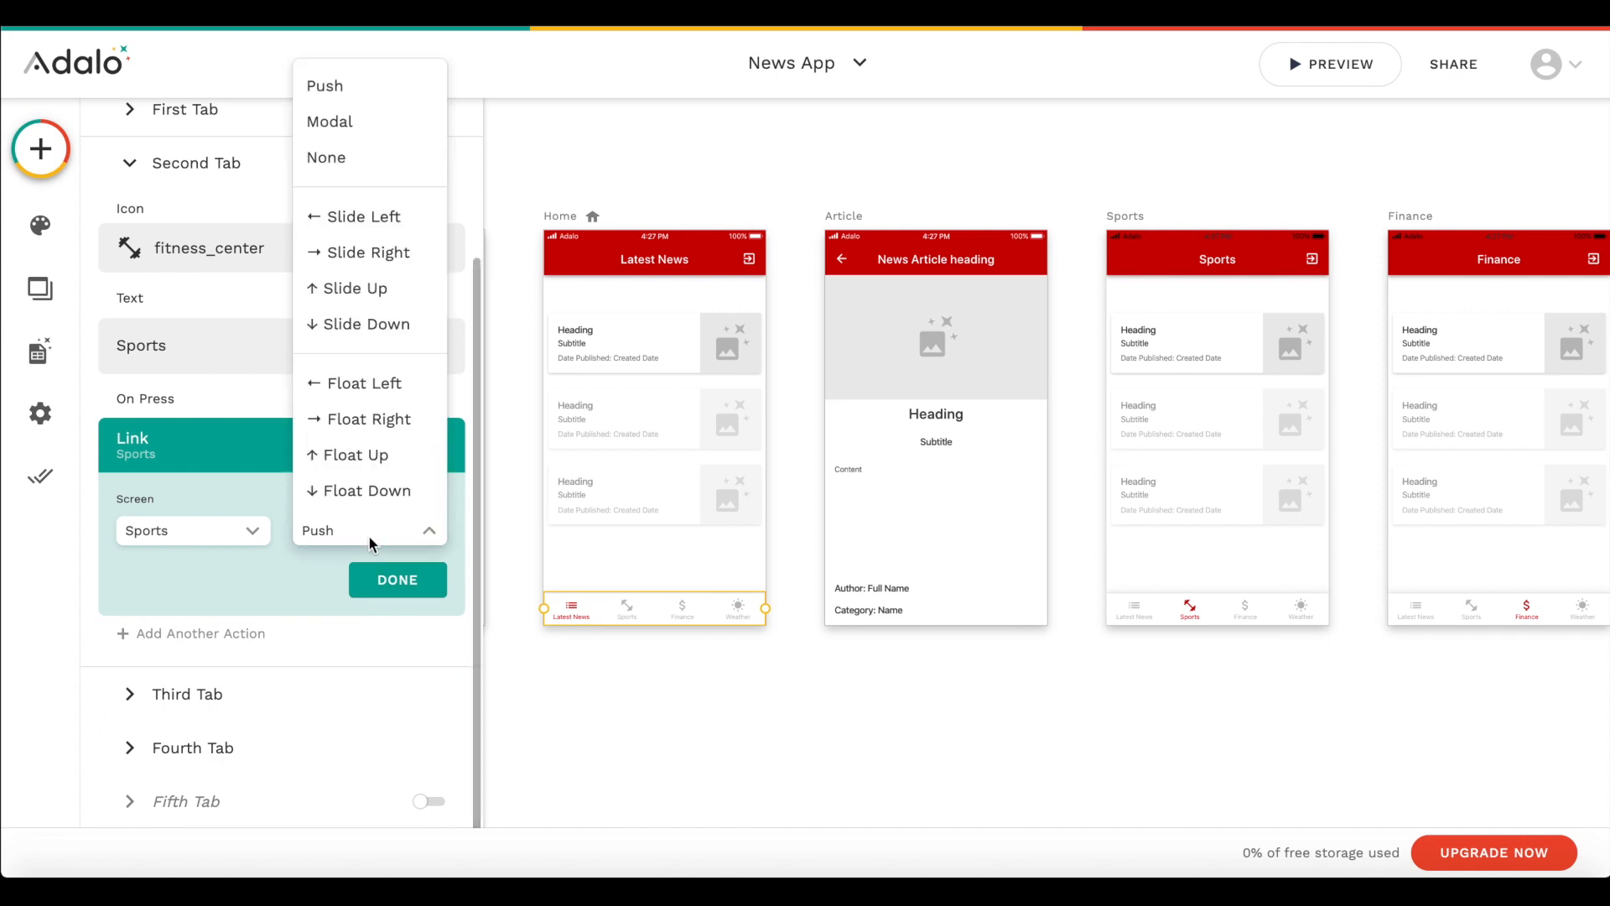
pyautogui.click(326, 156)
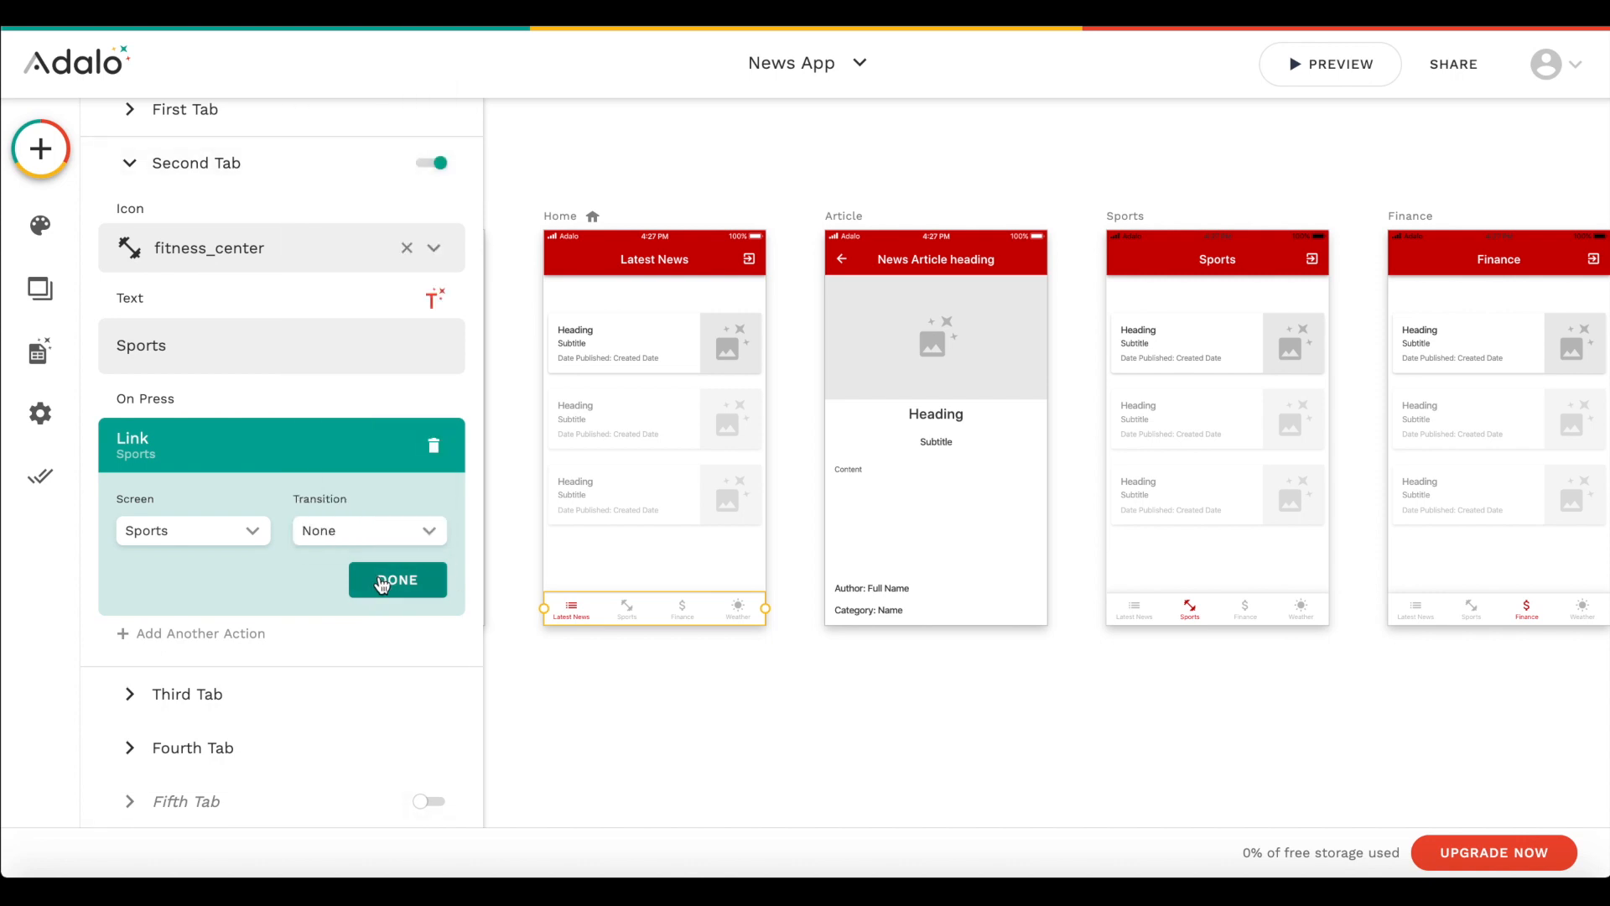
pyautogui.click(383, 580)
# - Link the third tab of the Home screen's tab bar to the Finance screen with transition None
pyautogui.click(208, 704)
pyautogui.click(205, 681)
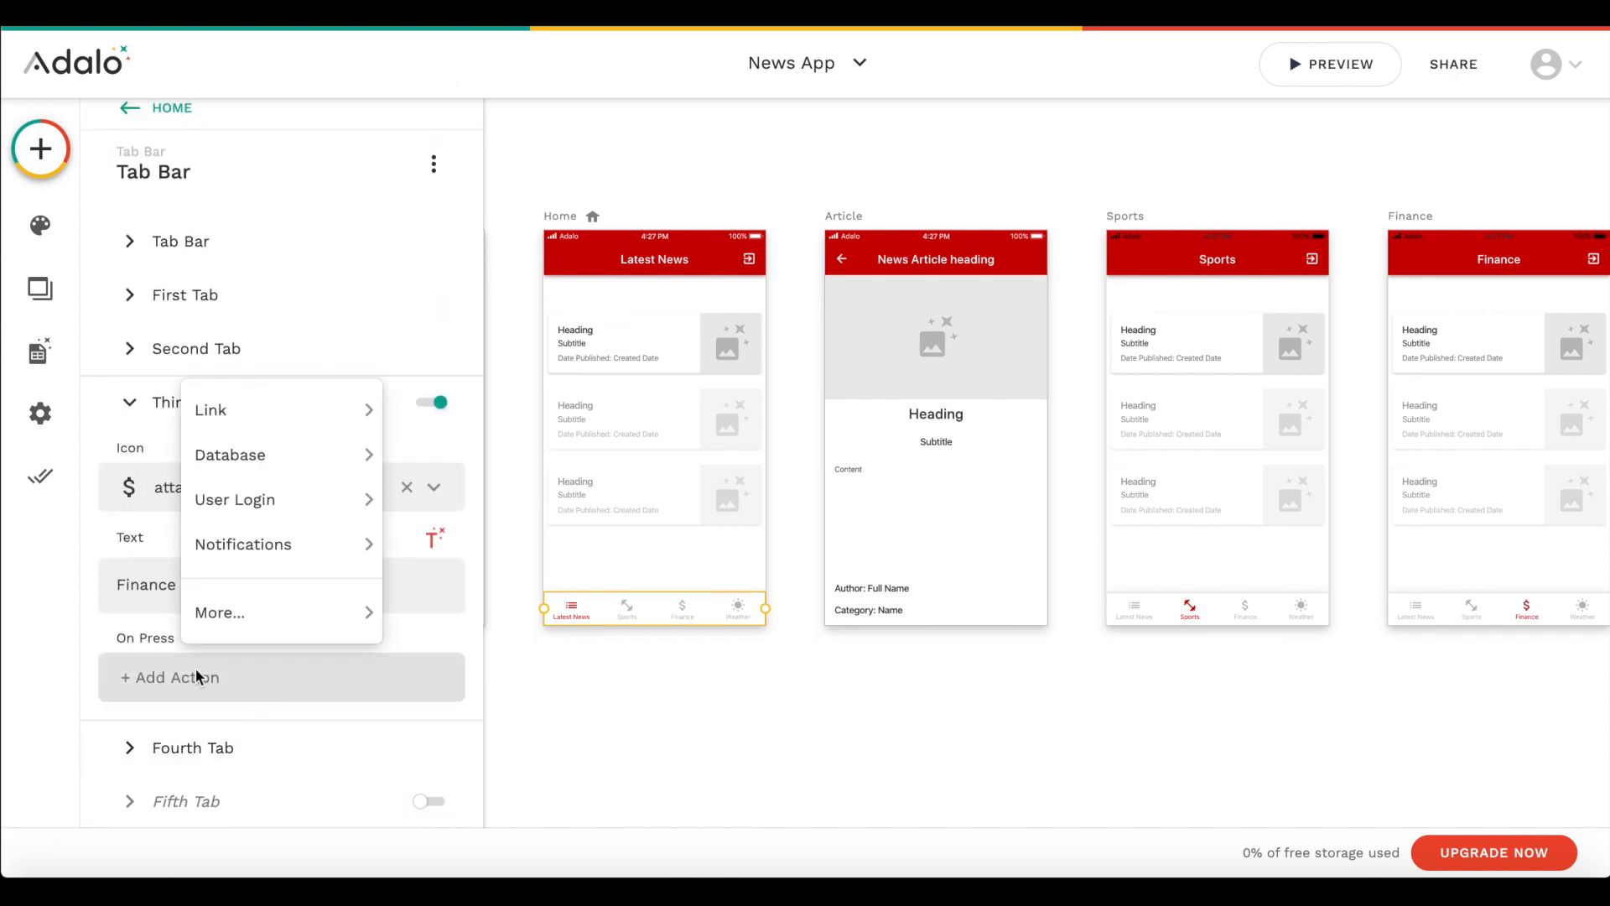
pyautogui.moveTo(248, 412)
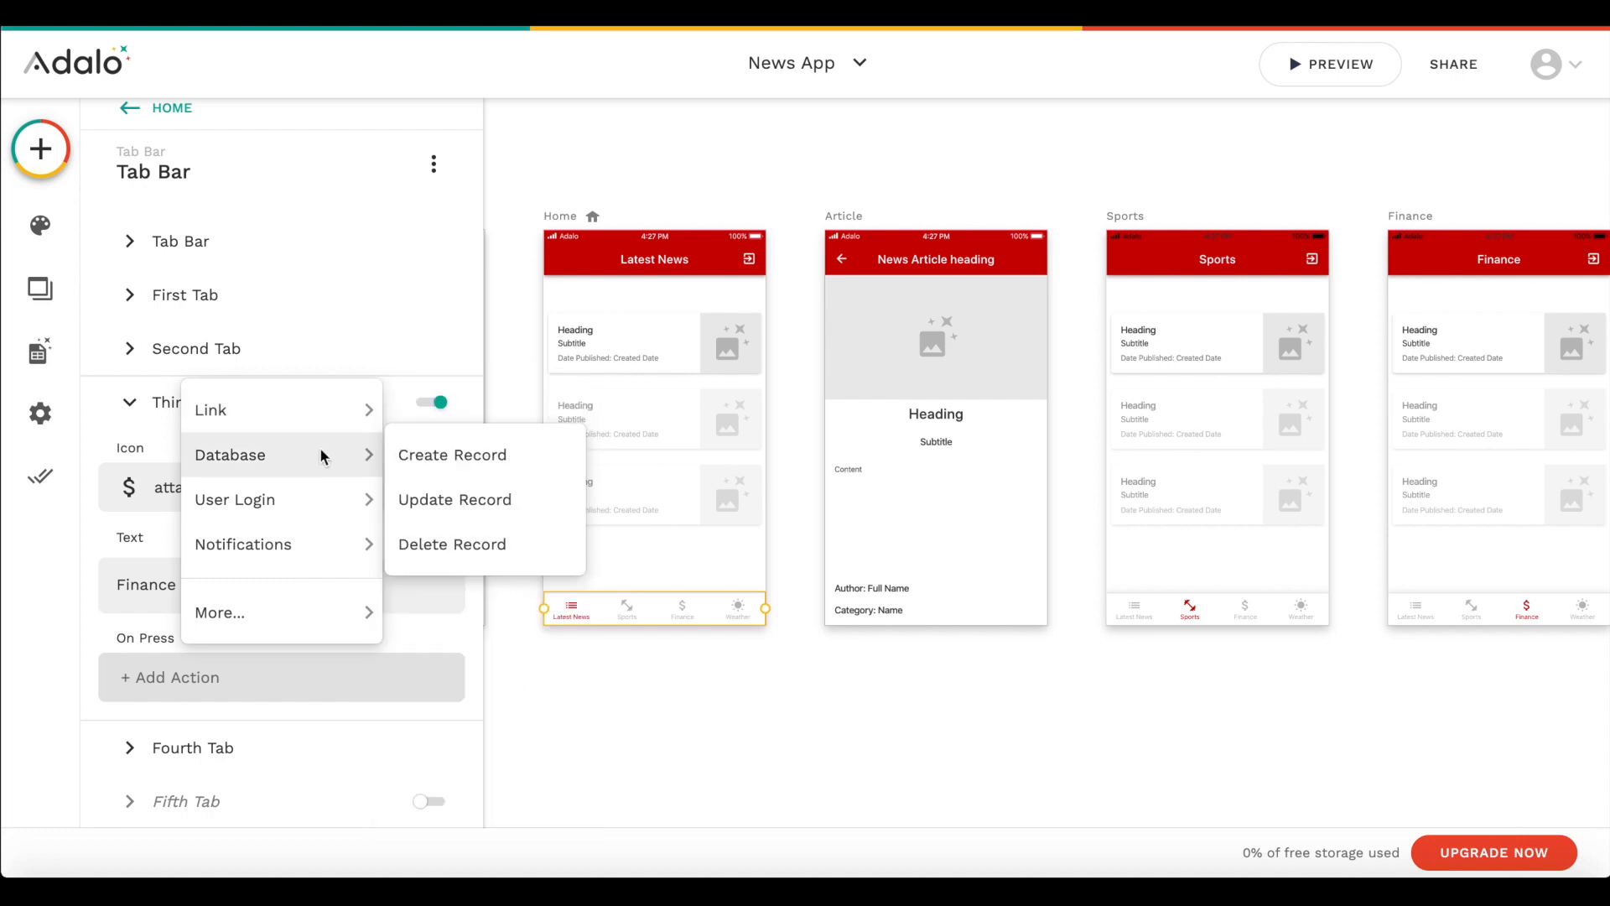
pyautogui.click(517, 591)
pyautogui.scroll(-2, 389, 696)
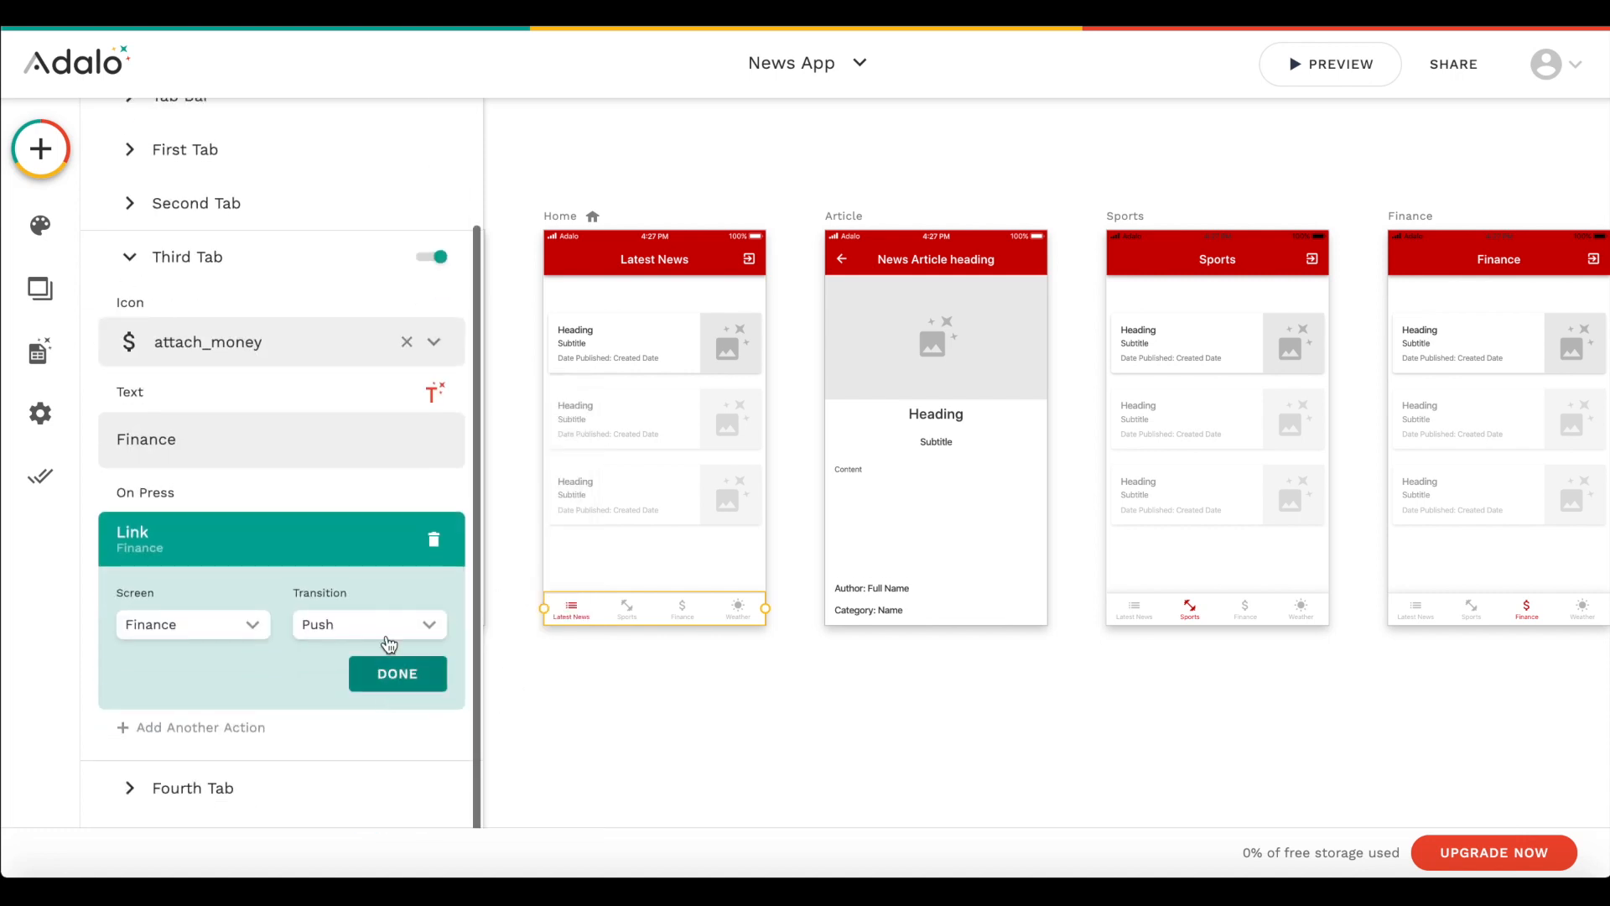
pyautogui.click(369, 624)
pyautogui.click(327, 256)
pyautogui.click(412, 668)
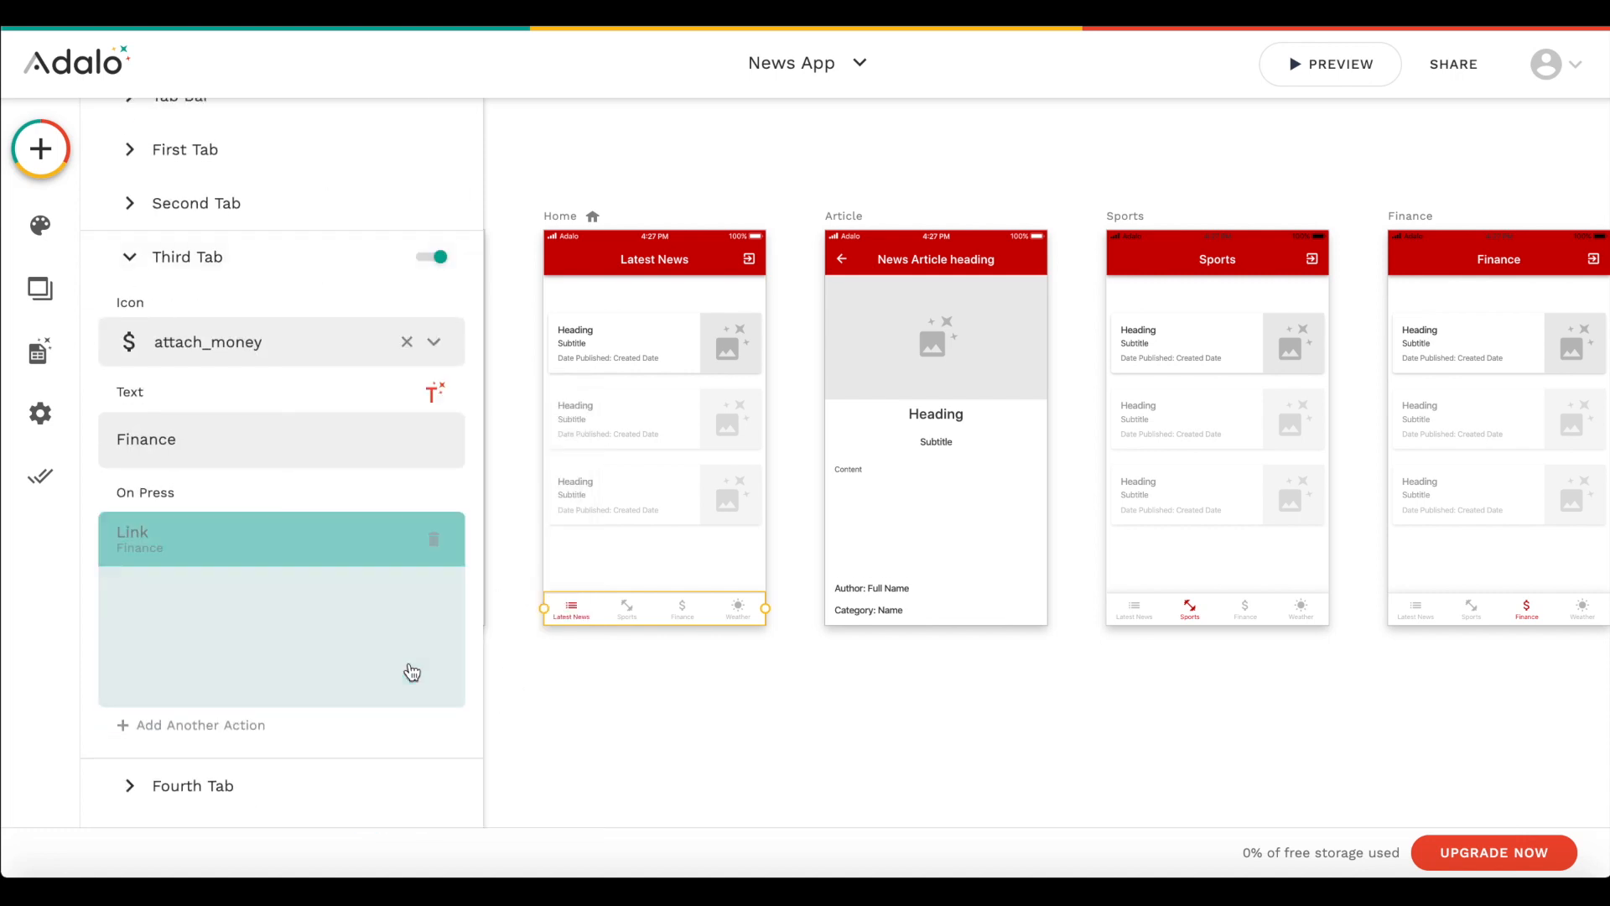
# - Add a new blank screen named Weather
pyautogui.hscroll(2, 847, 628)
pyautogui.hscroll(-3, 847, 629)
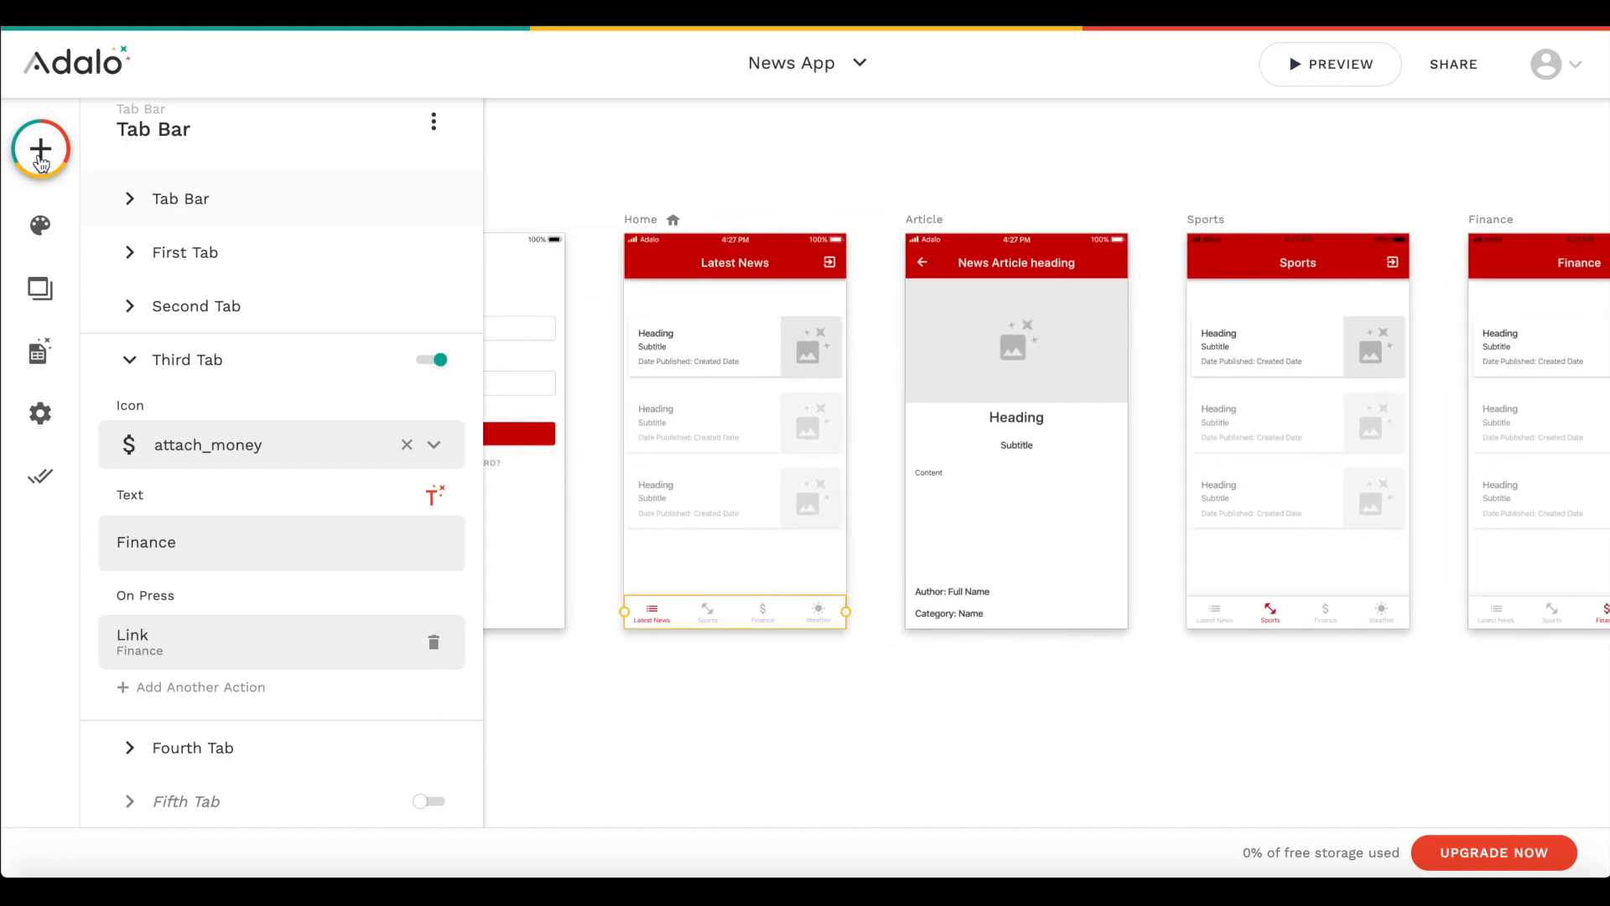
pyautogui.click(40, 149)
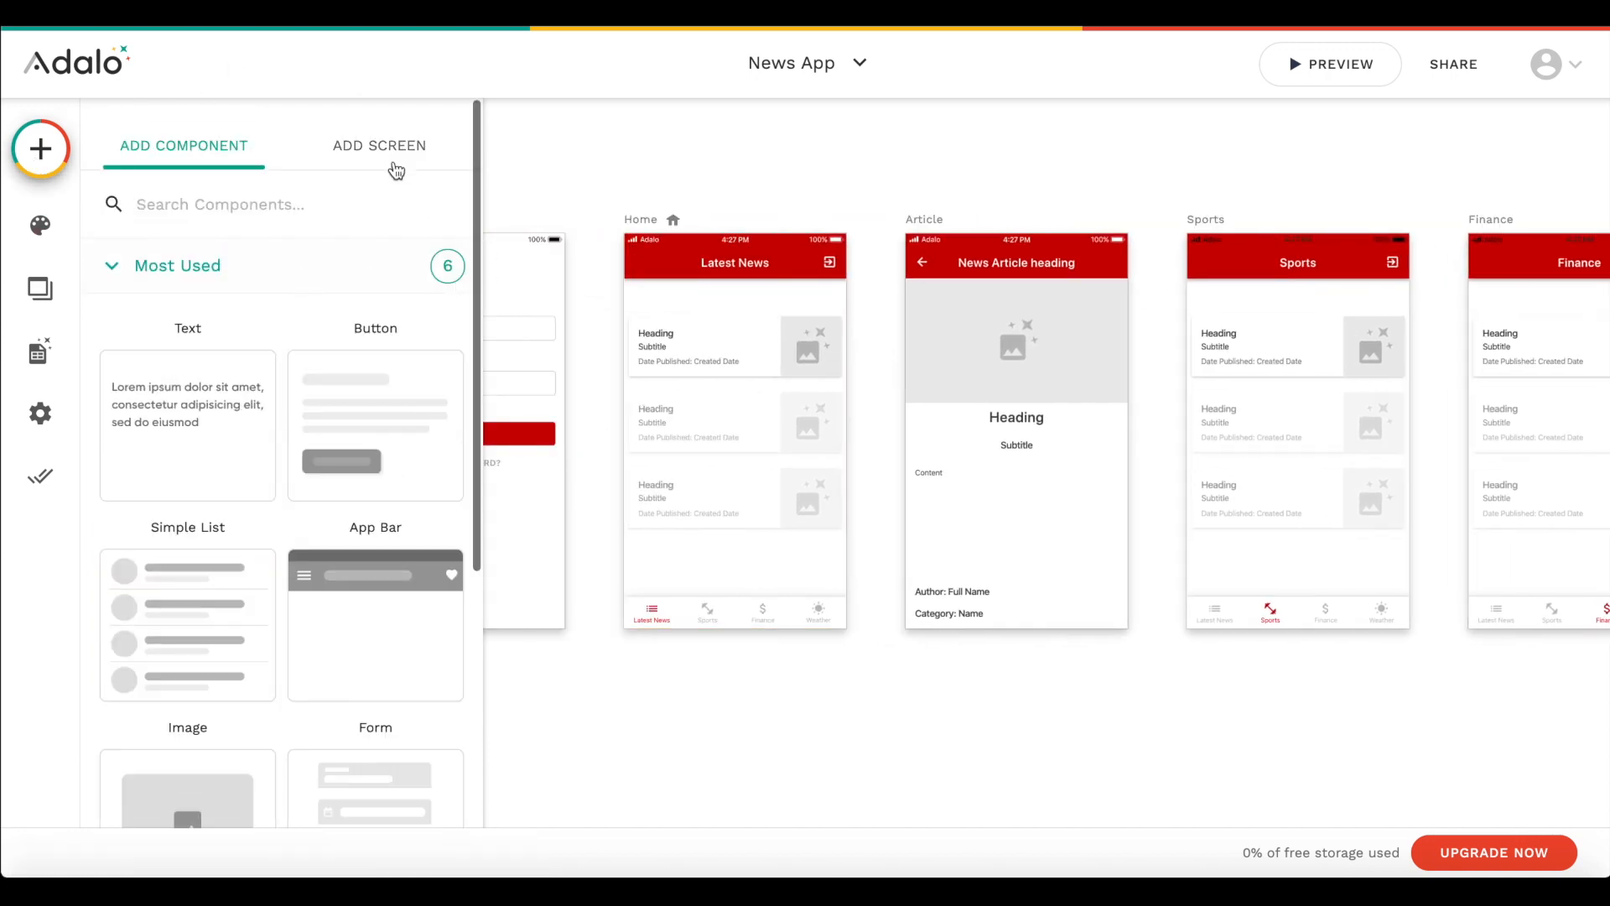
pyautogui.click(395, 169)
pyautogui.click(176, 485)
pyautogui.write('Weather')
pyautogui.click(1089, 579)
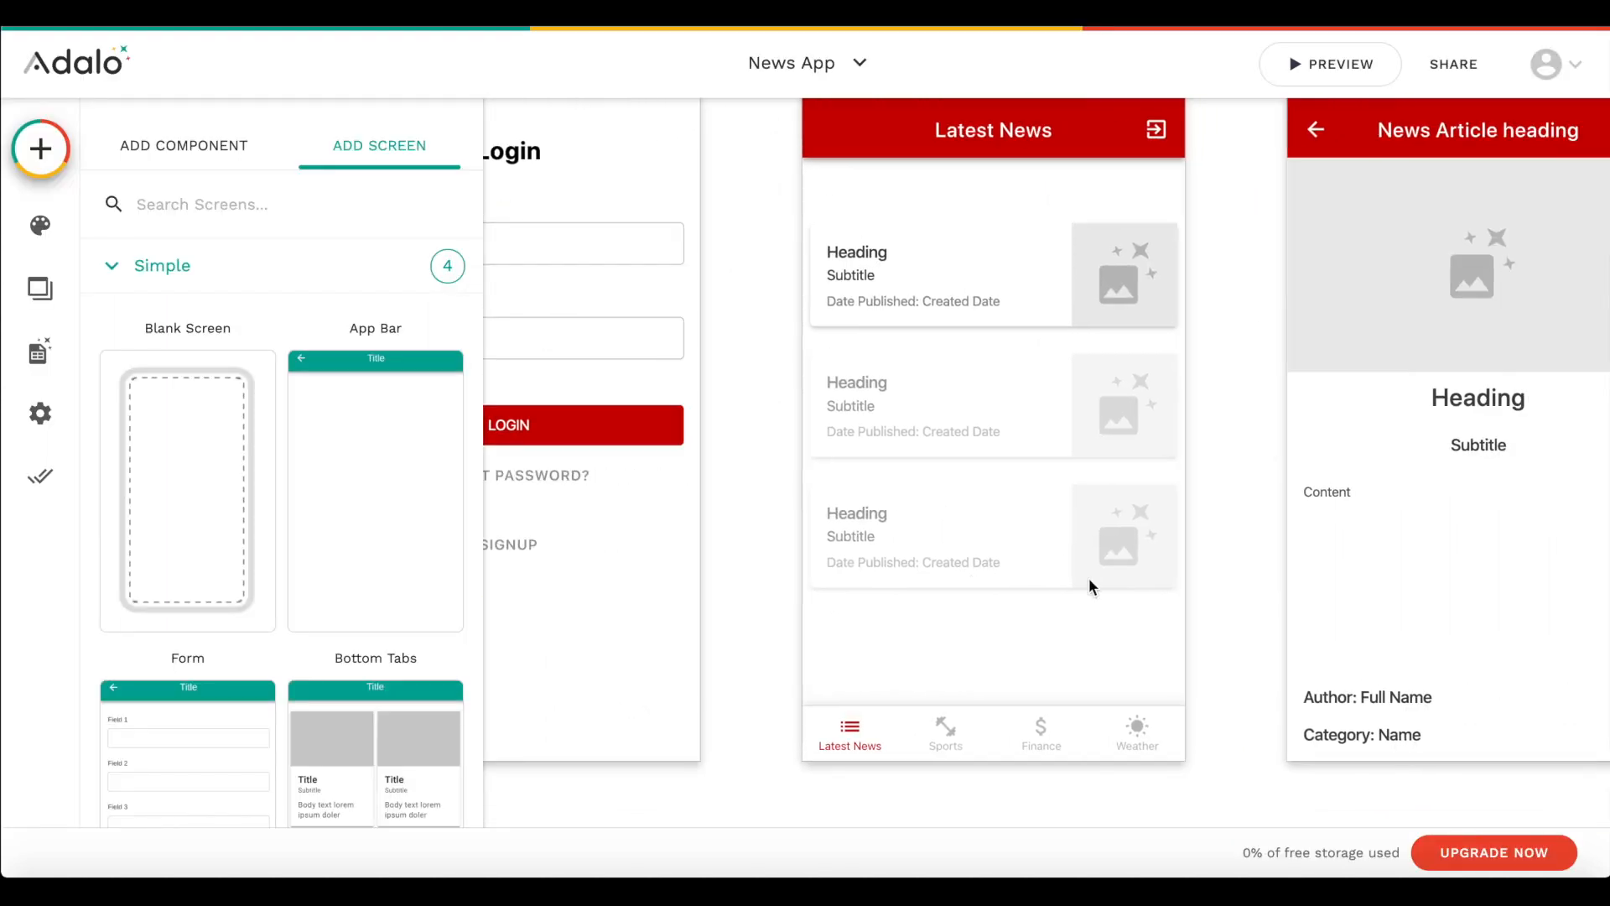
# - Link the fourth tab of the Home screen's tab bar to the Weather screen with transition None
pyautogui.click(1136, 733)
pyautogui.scroll(-1, 172, 620)
pyautogui.click(198, 747)
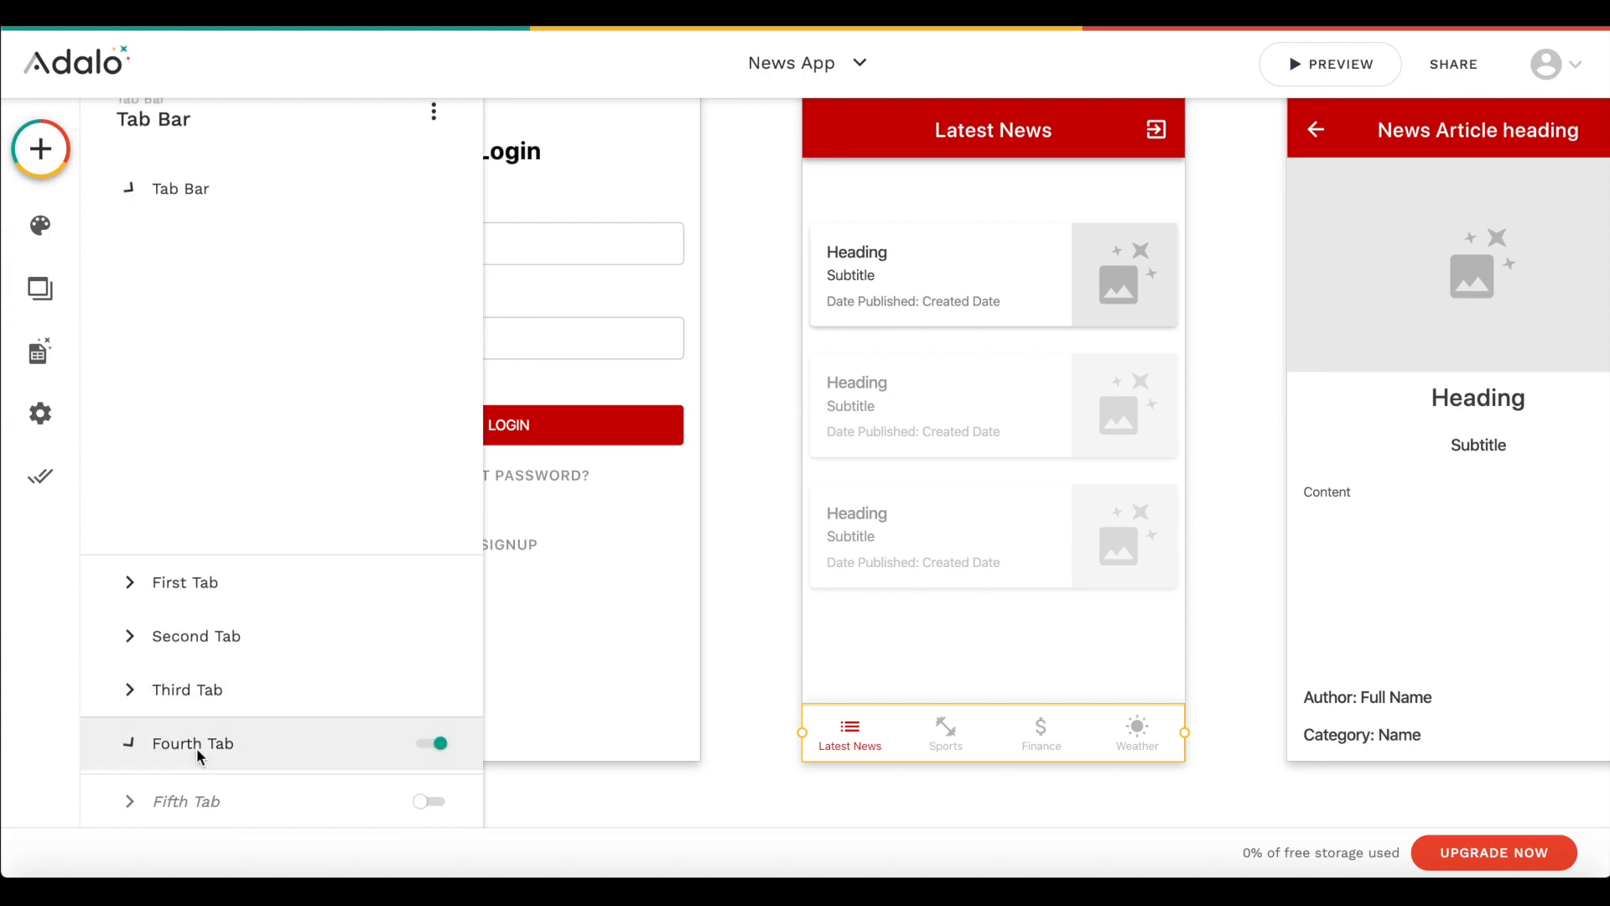
pyautogui.click(211, 738)
pyautogui.moveTo(305, 466)
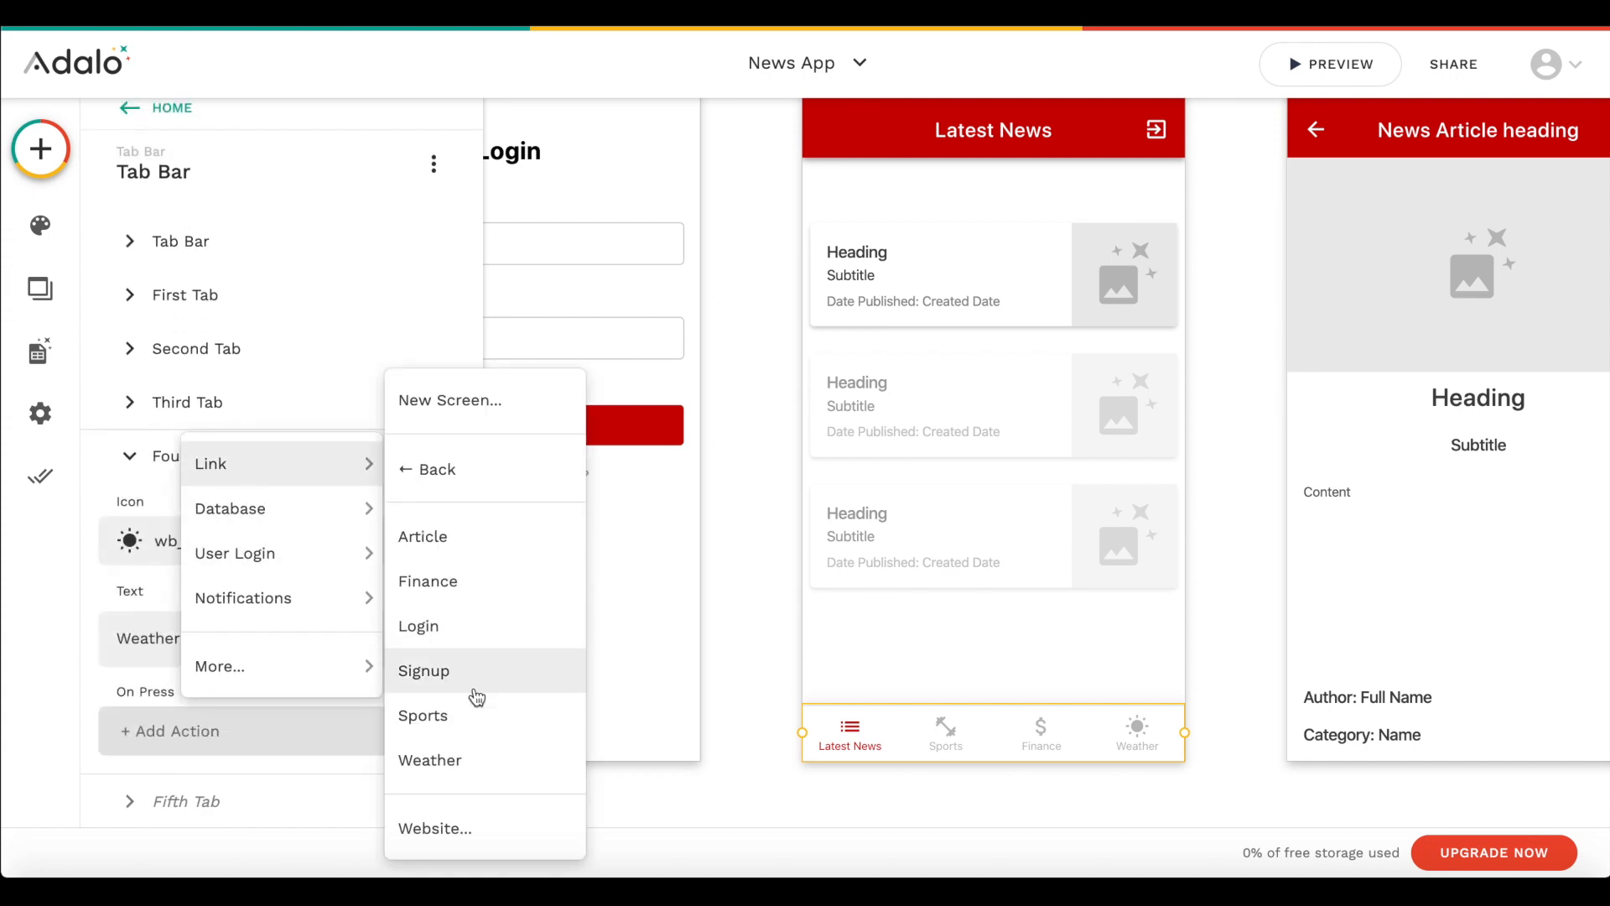
pyautogui.click(436, 761)
pyautogui.scroll(-2, 377, 791)
pyautogui.click(391, 635)
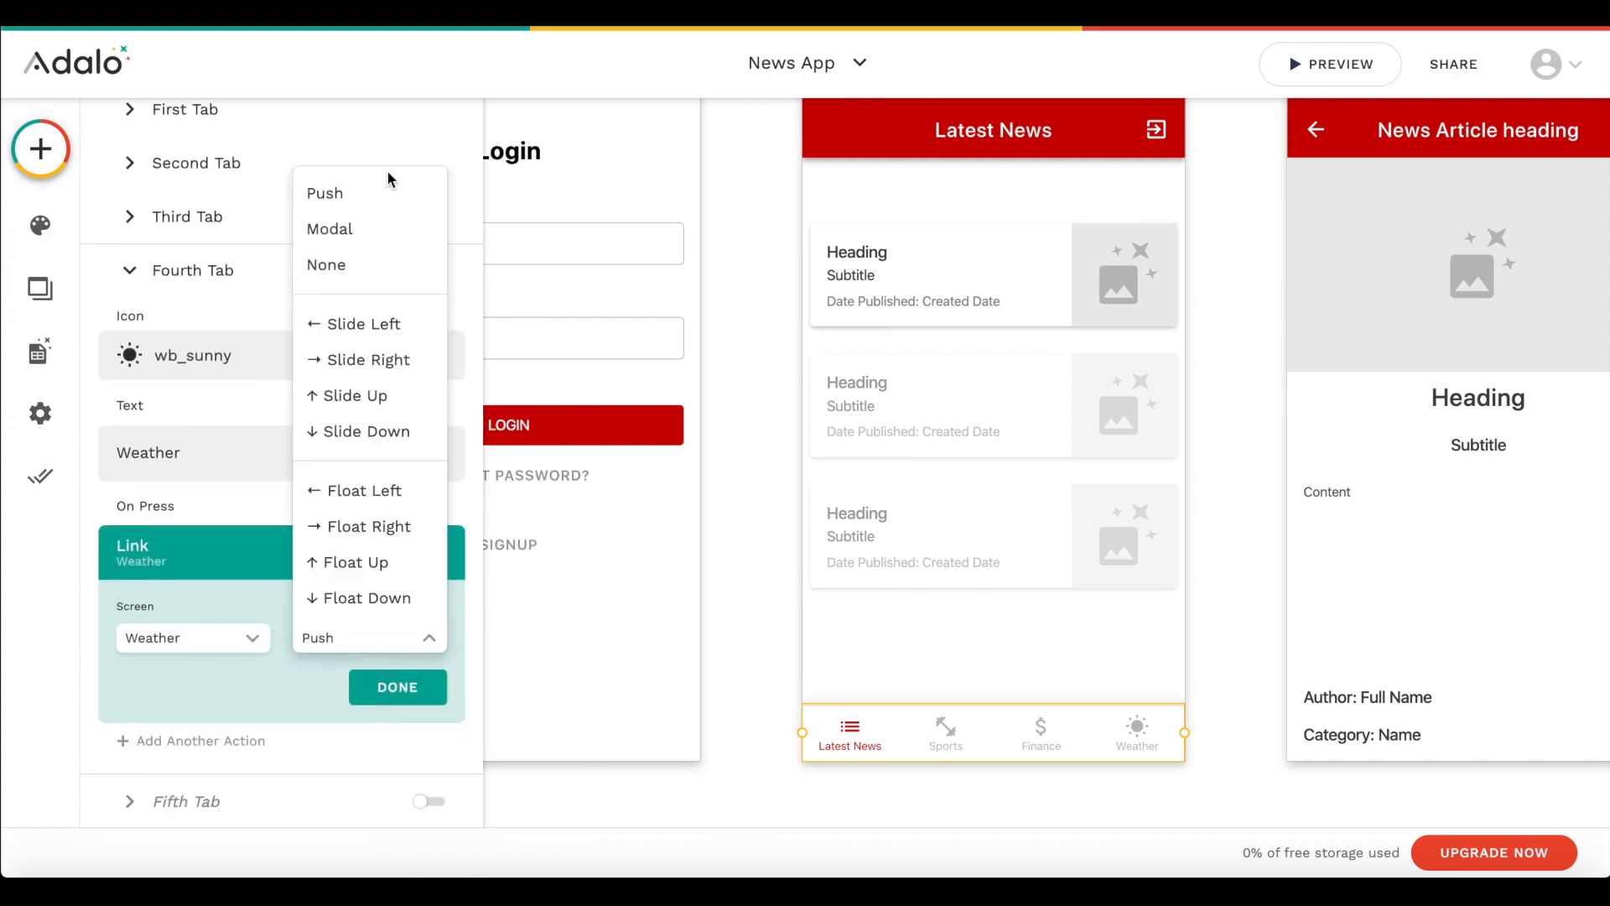
pyautogui.click(328, 264)
pyautogui.click(397, 689)
# - Replace the Sports screen's tab bar with a copy of the Home screen's linked tab bar and set its active tab to Second Tab
pyautogui.hscroll(7, 1300, 668)
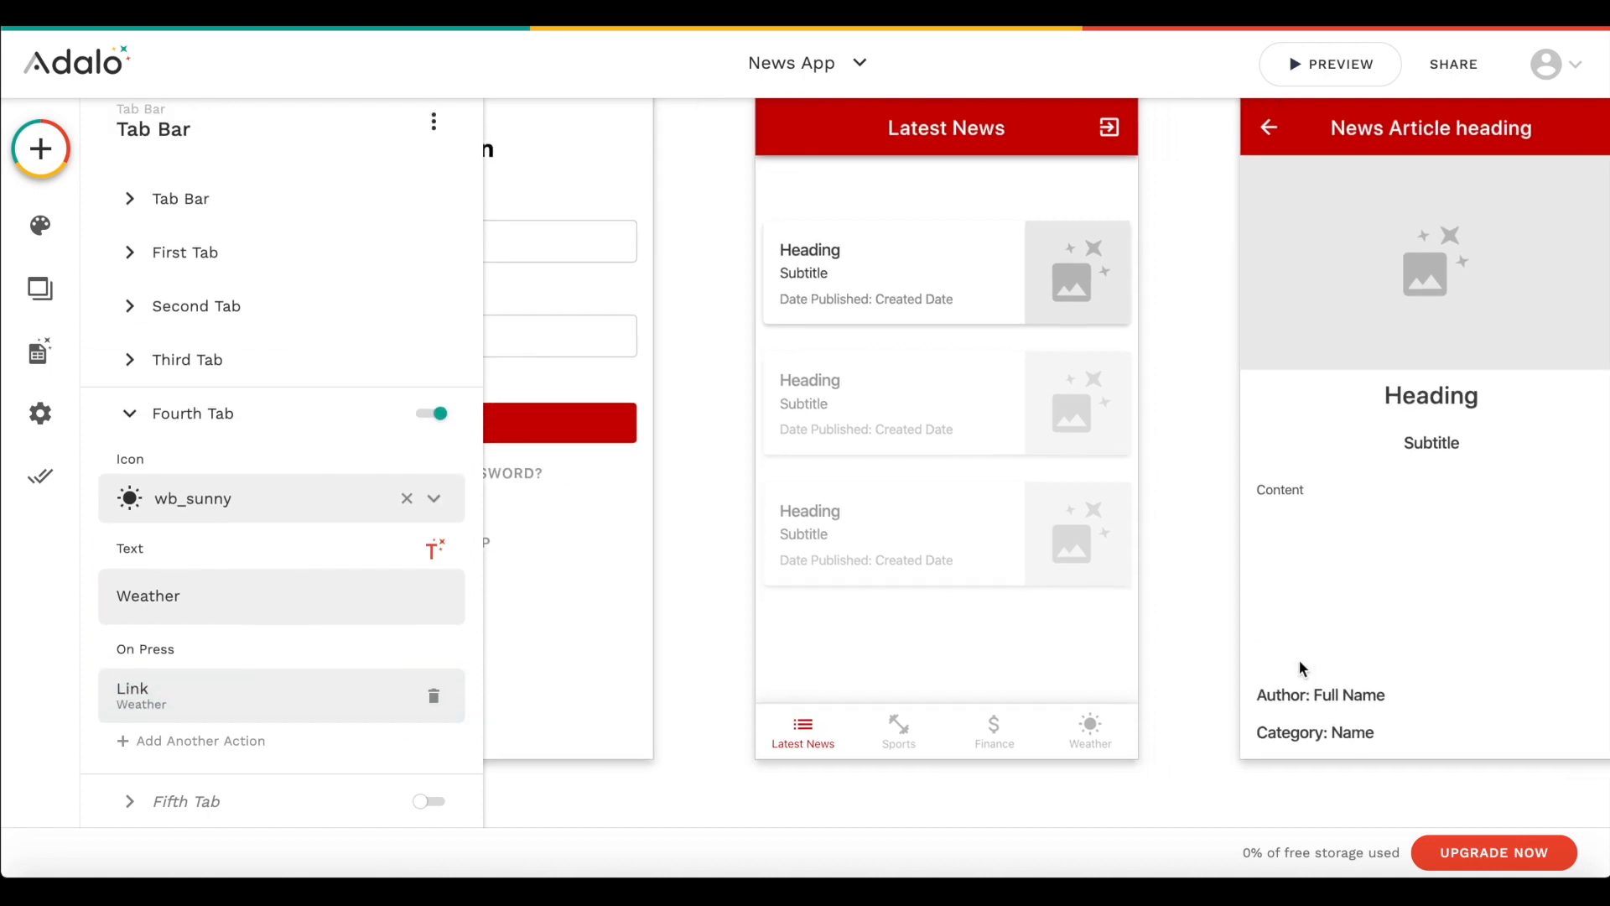
pyautogui.scroll(-3, 1300, 659)
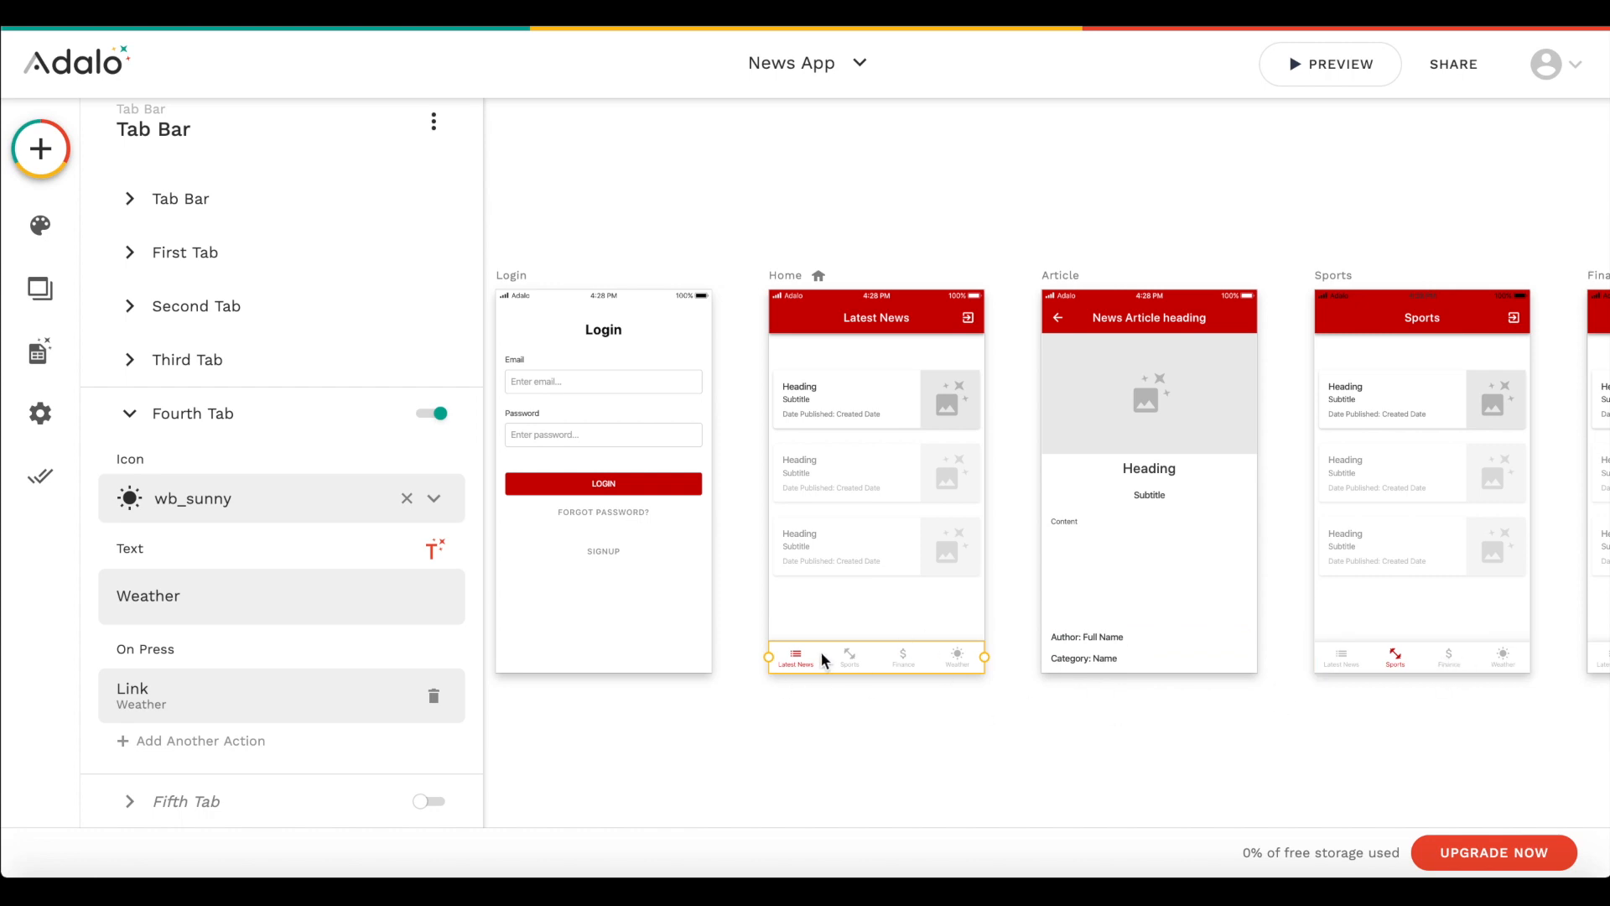
pyautogui.click(1416, 651)
pyautogui.hscroll(2, 1335, 639)
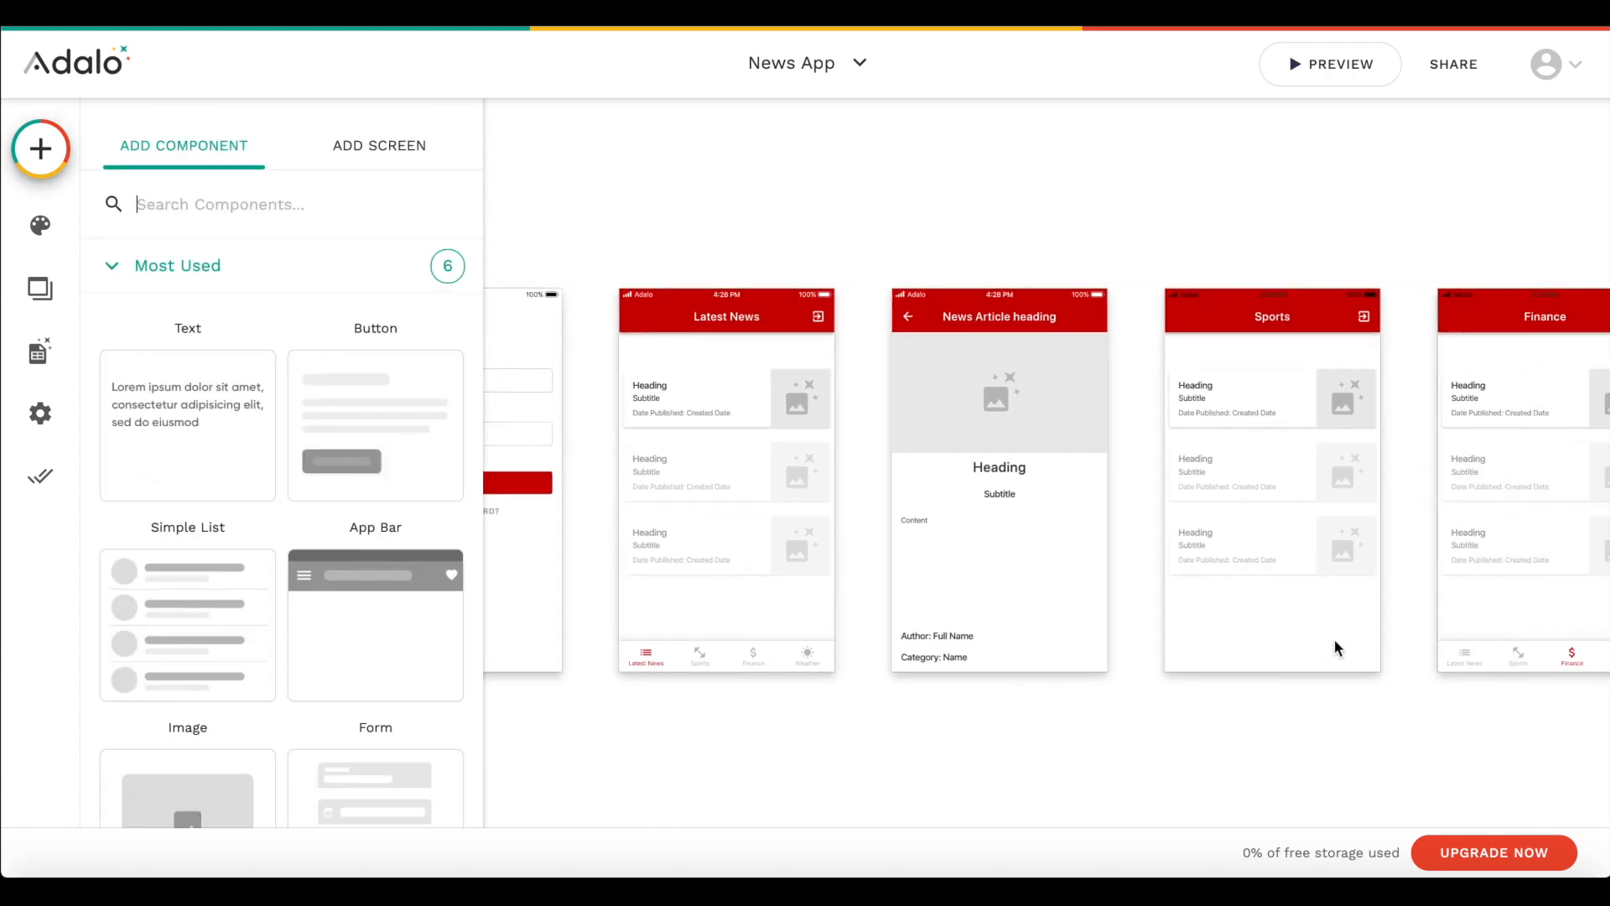
pyautogui.scroll(-1, 321, 493)
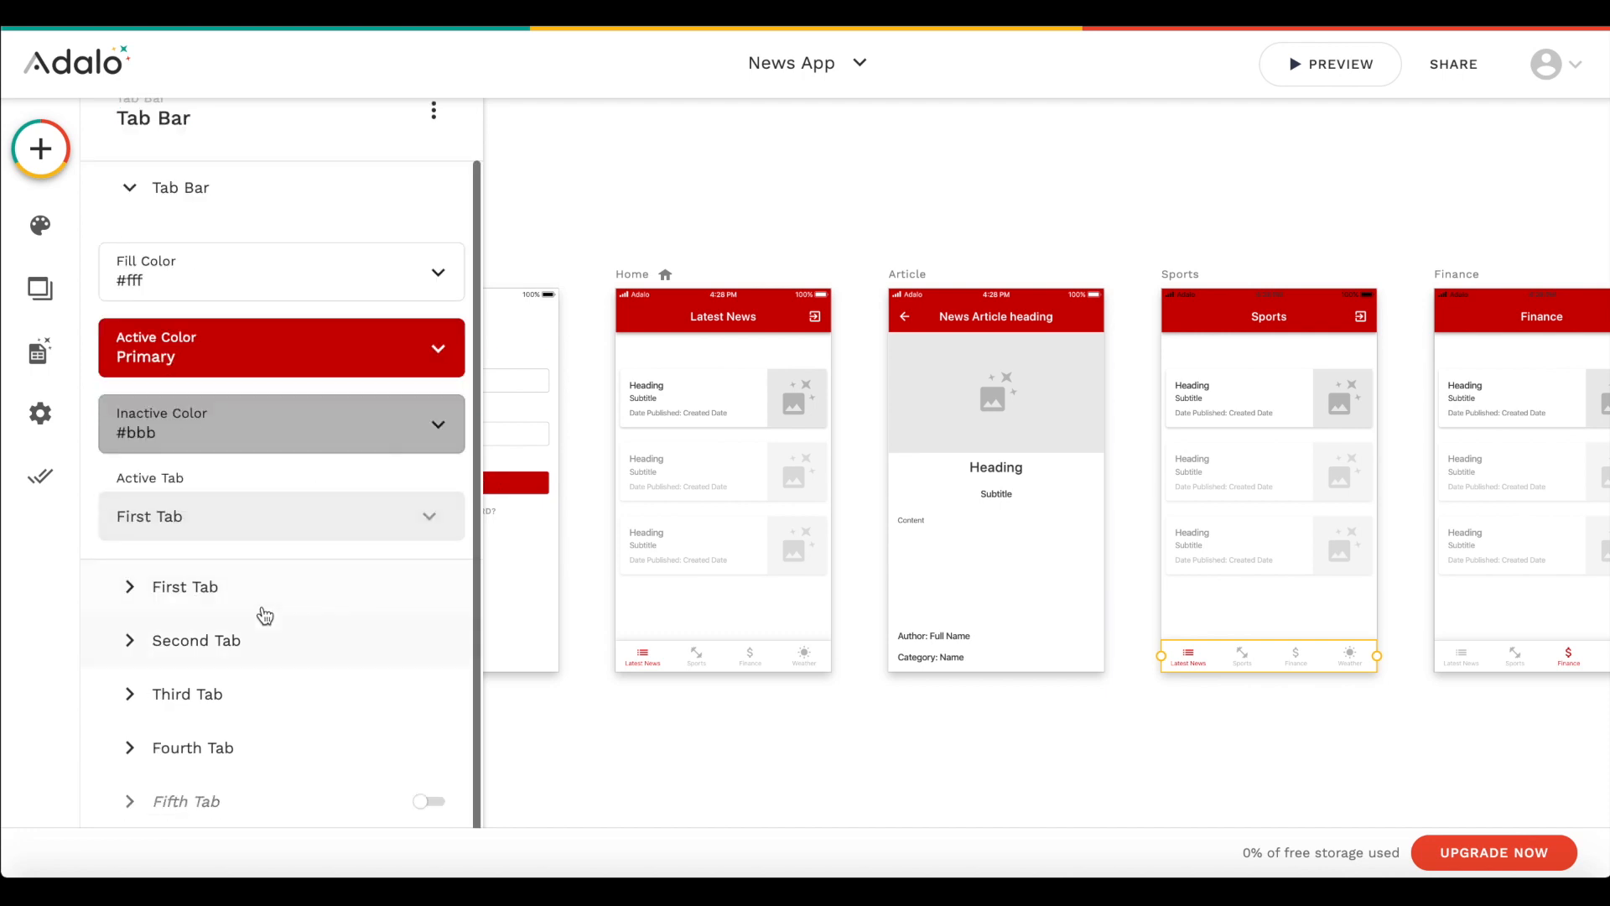
pyautogui.click(226, 514)
pyautogui.click(212, 352)
pyautogui.click(220, 719)
# - Replace the Finance screen's tab bar with a copy of the linked tab bar and set its active tab to Third Tab
pyautogui.hscroll(5, 889, 618)
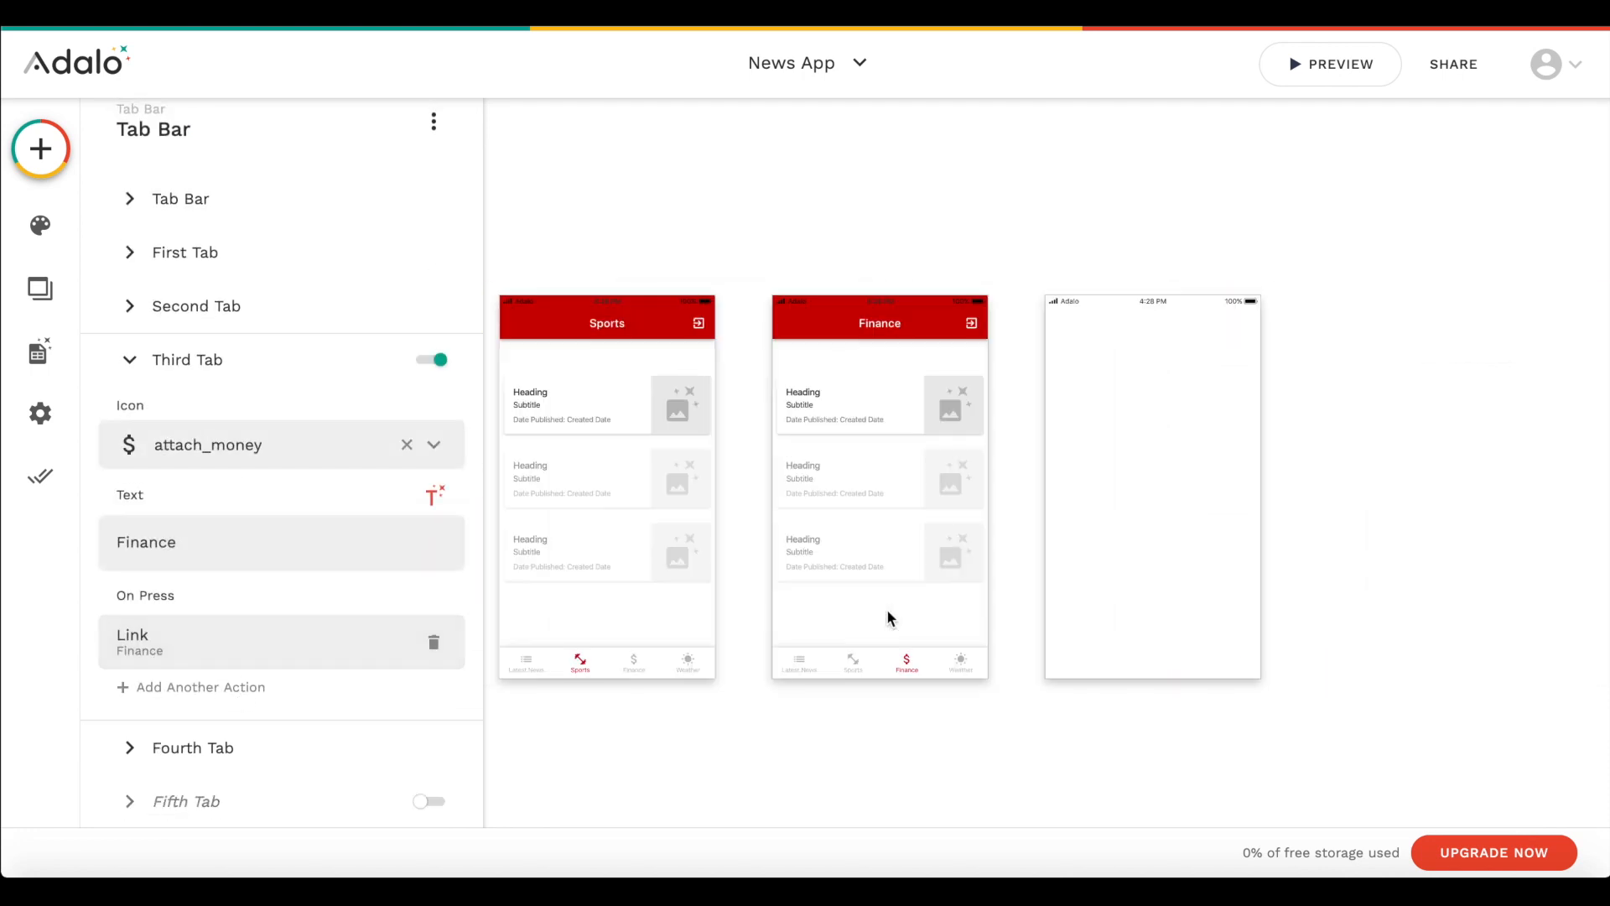
pyautogui.click(759, 663)
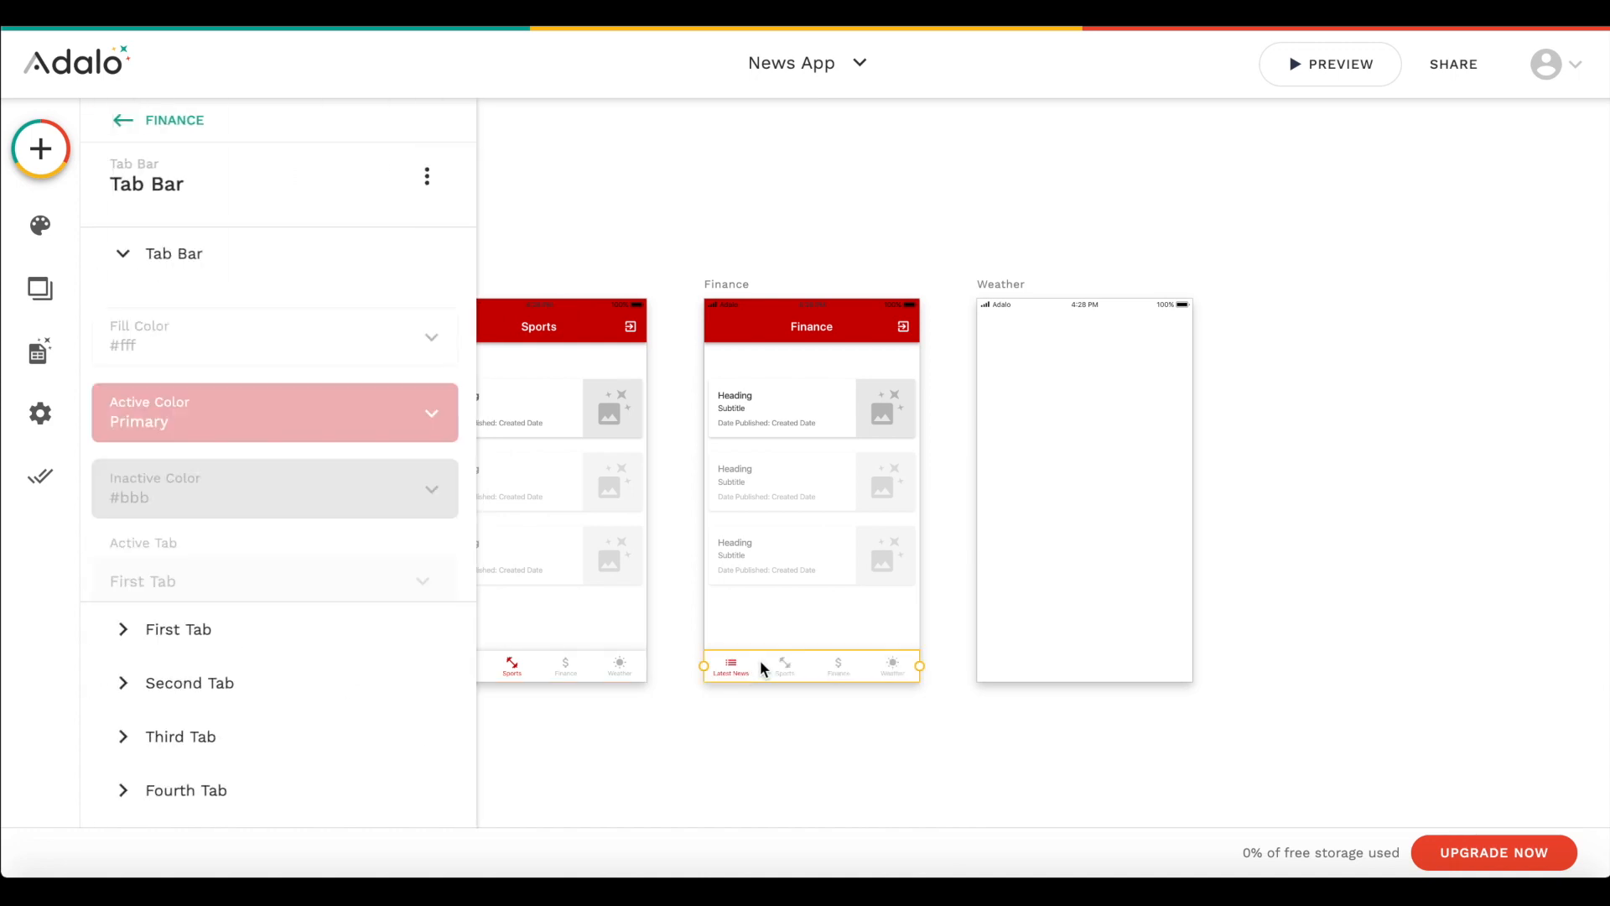
pyautogui.click(215, 590)
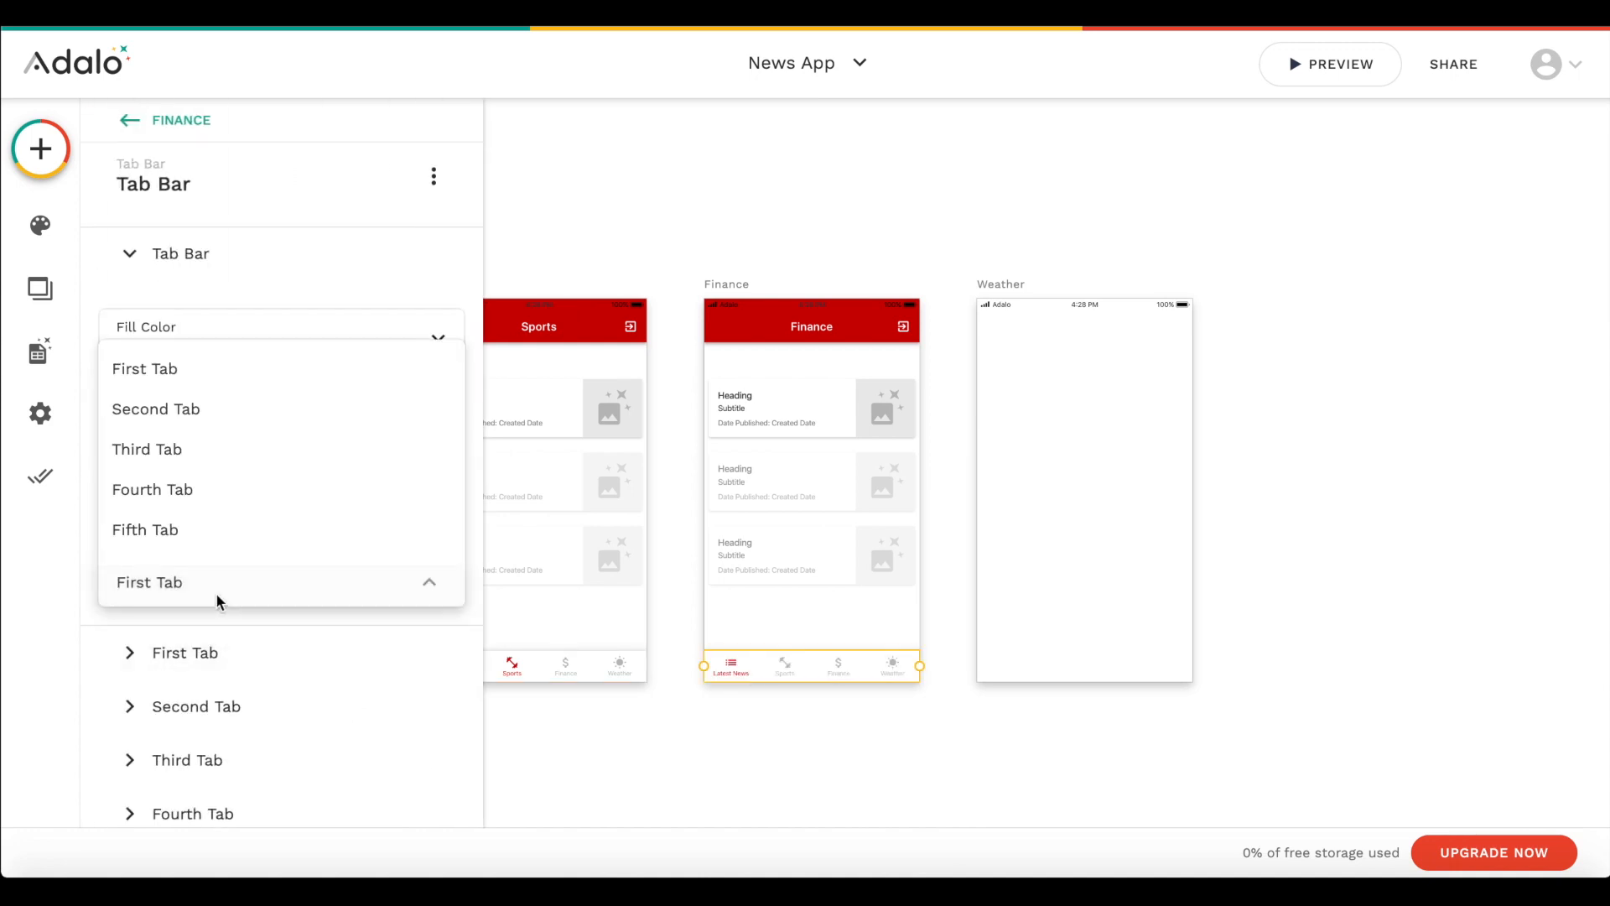
pyautogui.click(237, 467)
# - Add a copy of the linked tab bar at the bottom of the Weather screen and set its active tab to Fourth Tab
pyautogui.click(1068, 644)
pyautogui.click(861, 664)
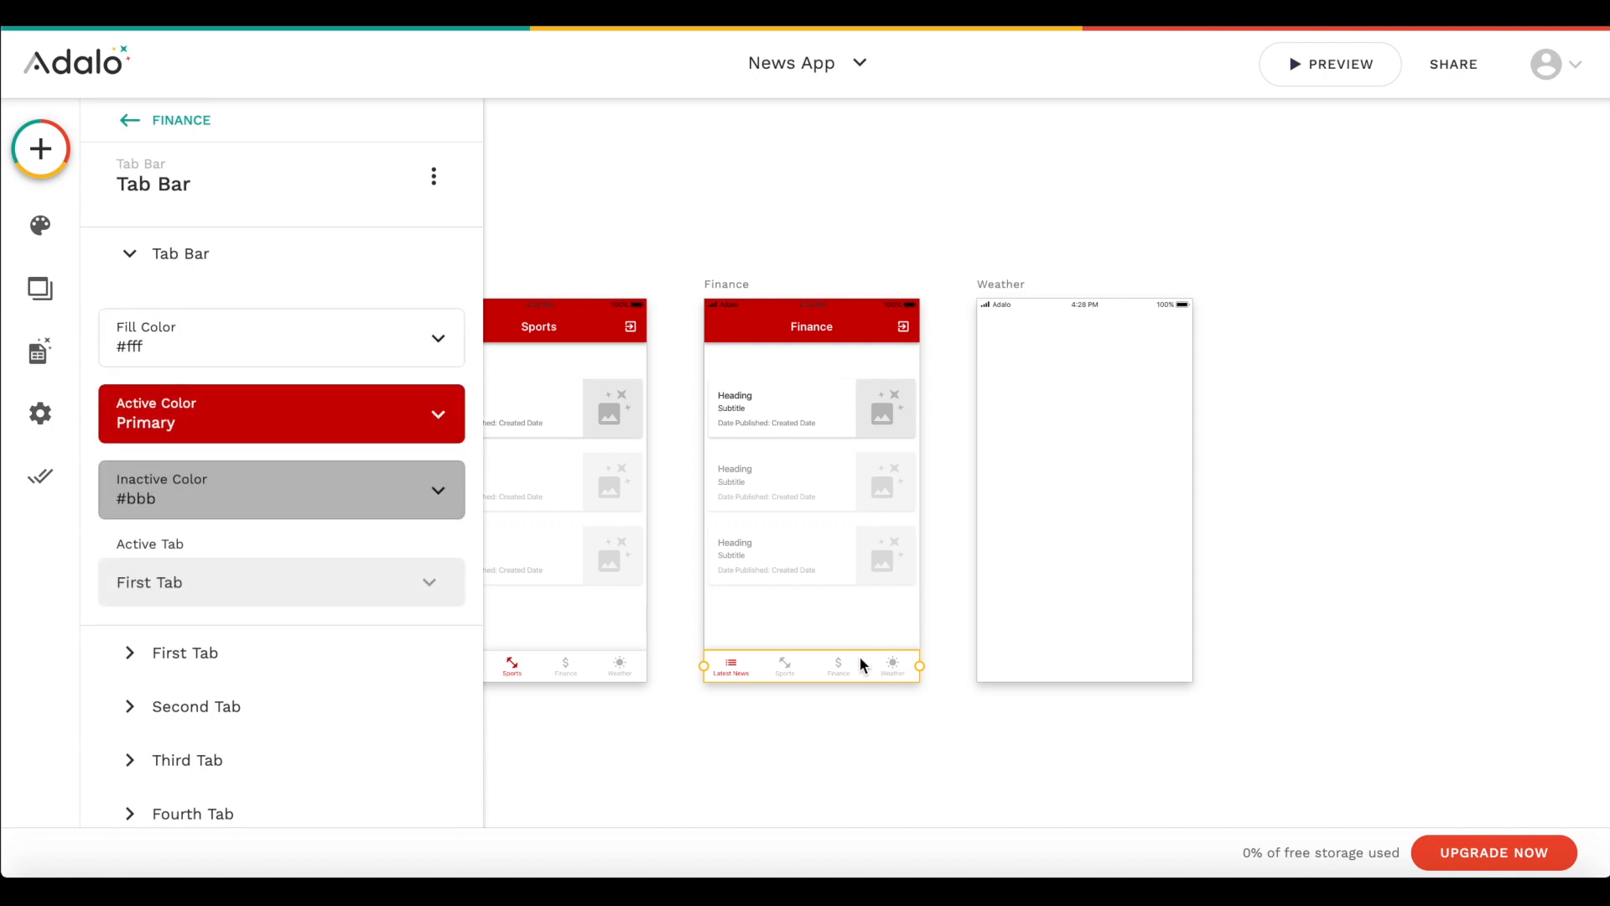
pyautogui.moveTo(862, 664); pyautogui.dragTo(1099, 664)
pyautogui.scroll(-1, 319, 604)
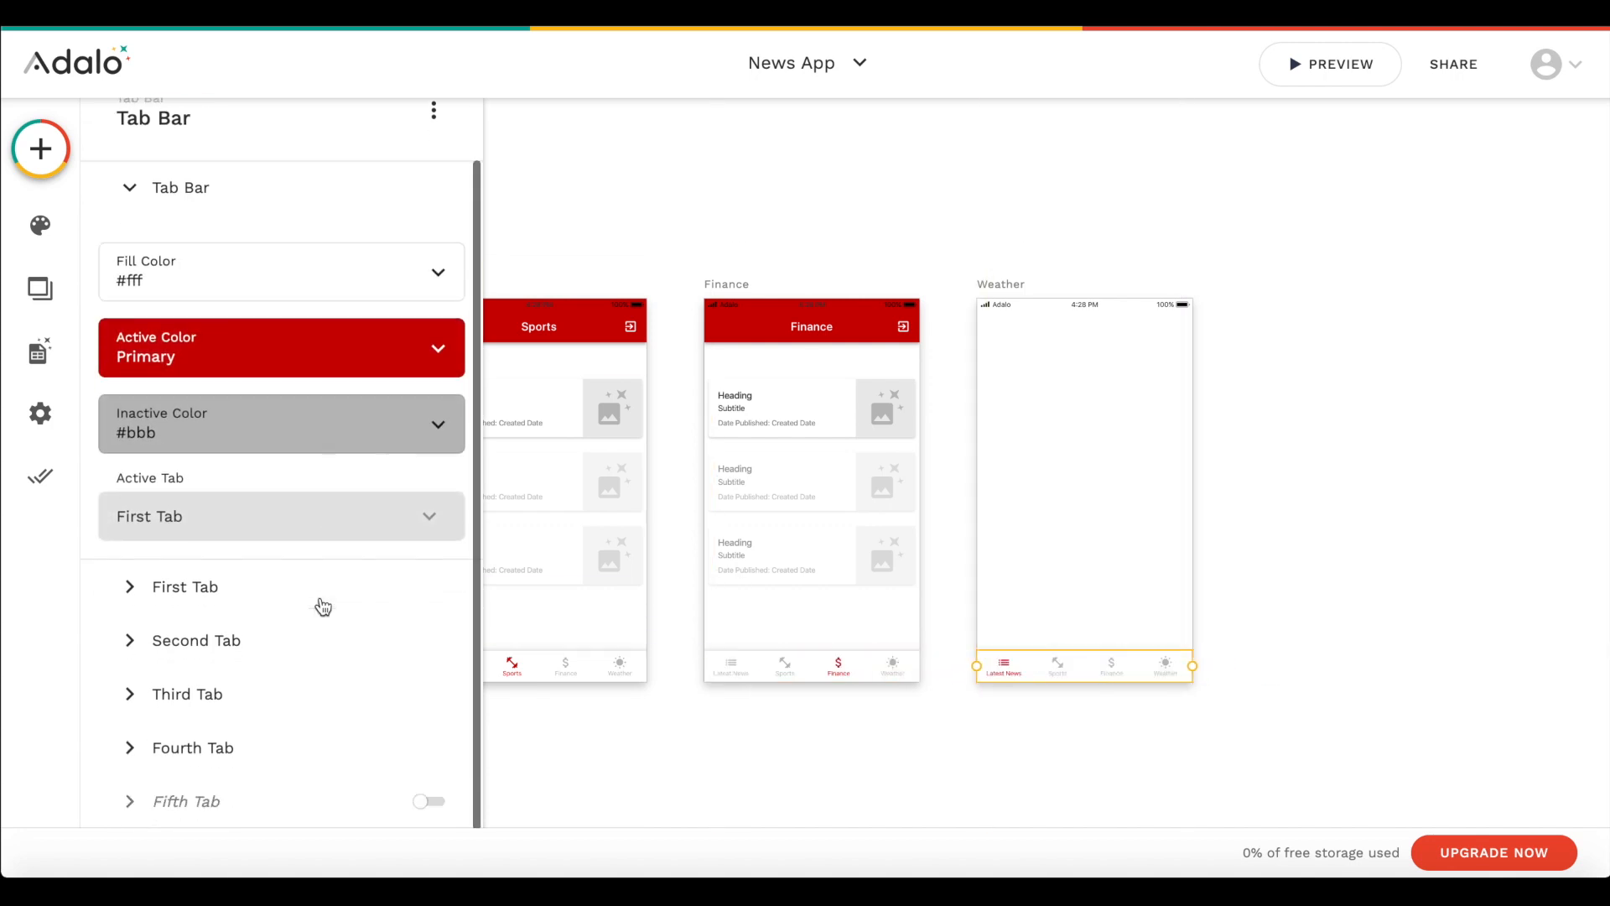
pyautogui.click(231, 516)
pyautogui.click(232, 419)
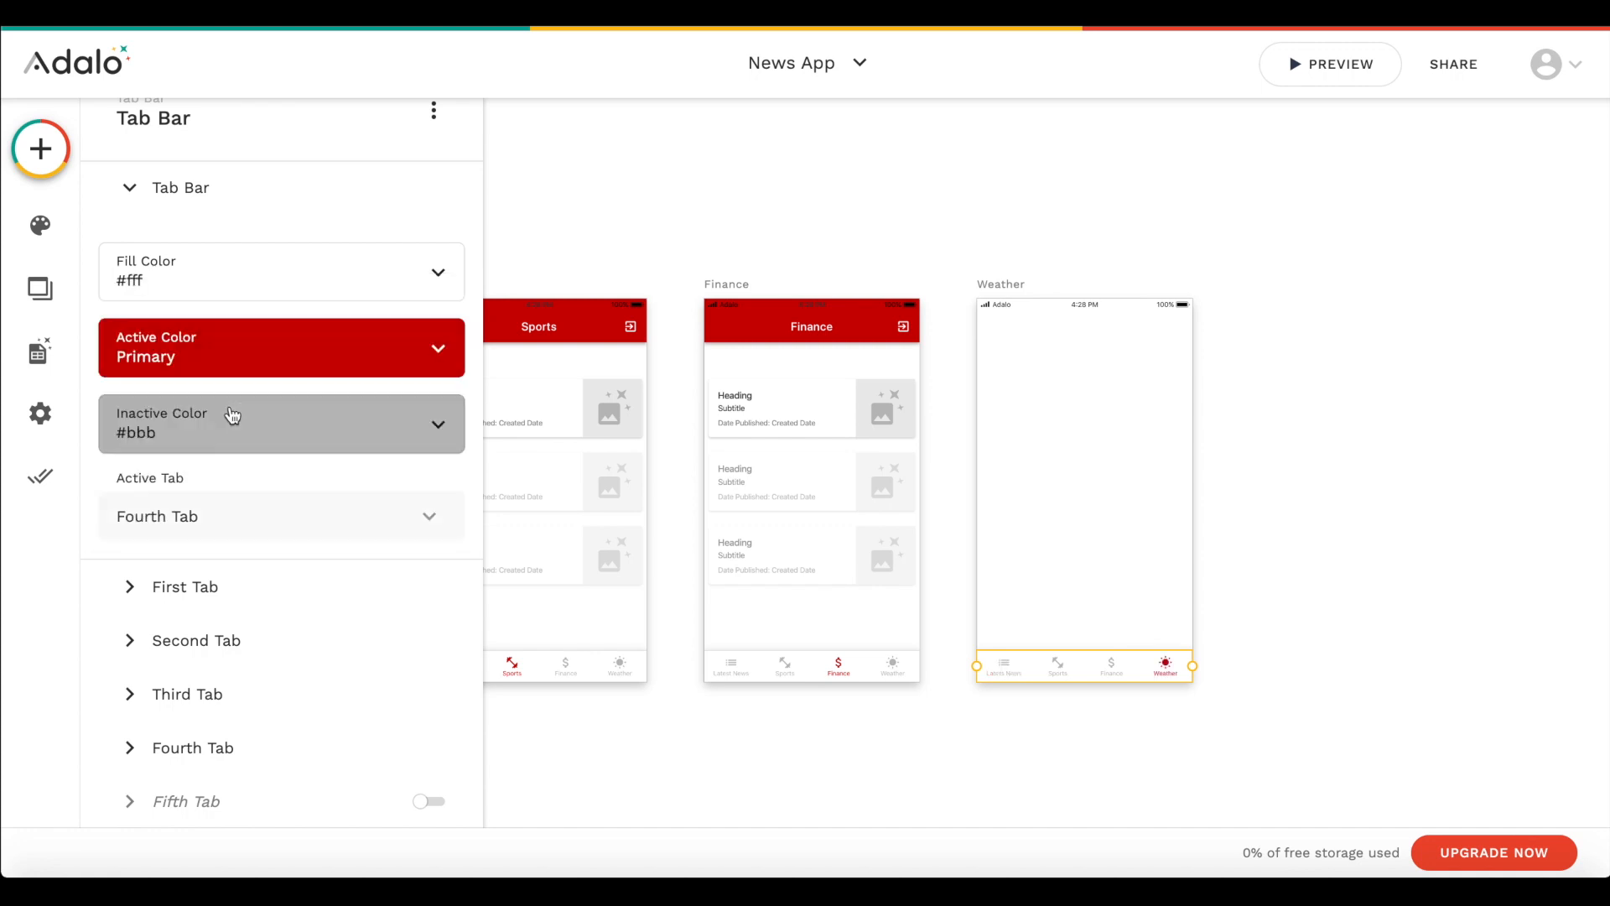
# - Link the first tab of the Weather screen's tab bar to the Home screen with transition None
pyautogui.click(246, 588)
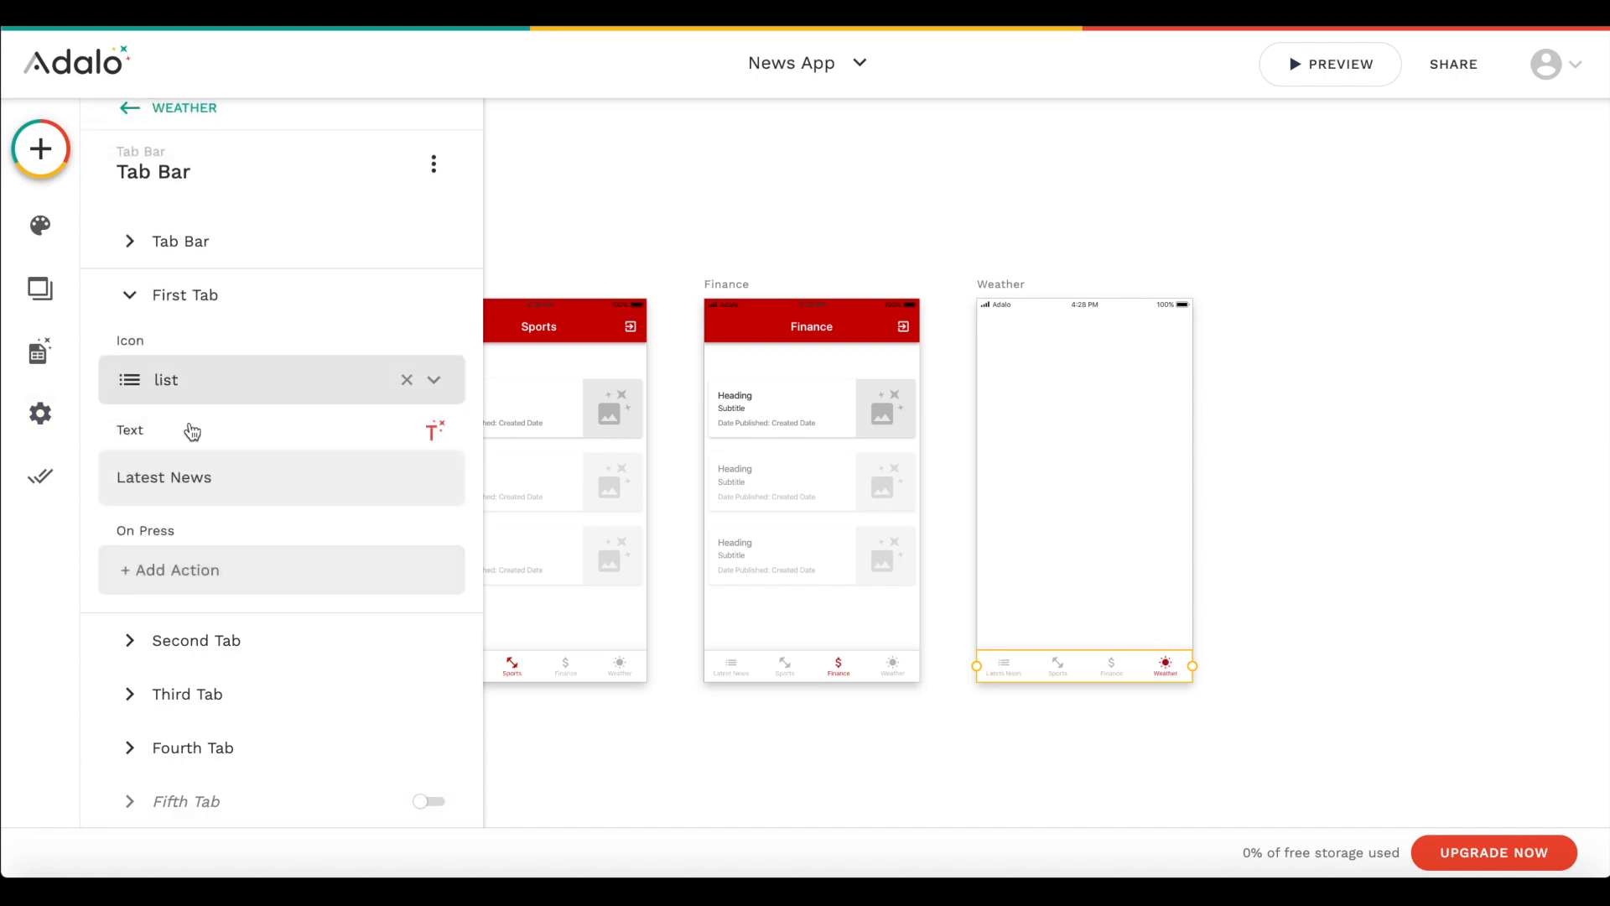
pyautogui.click(203, 545)
pyautogui.moveTo(290, 302)
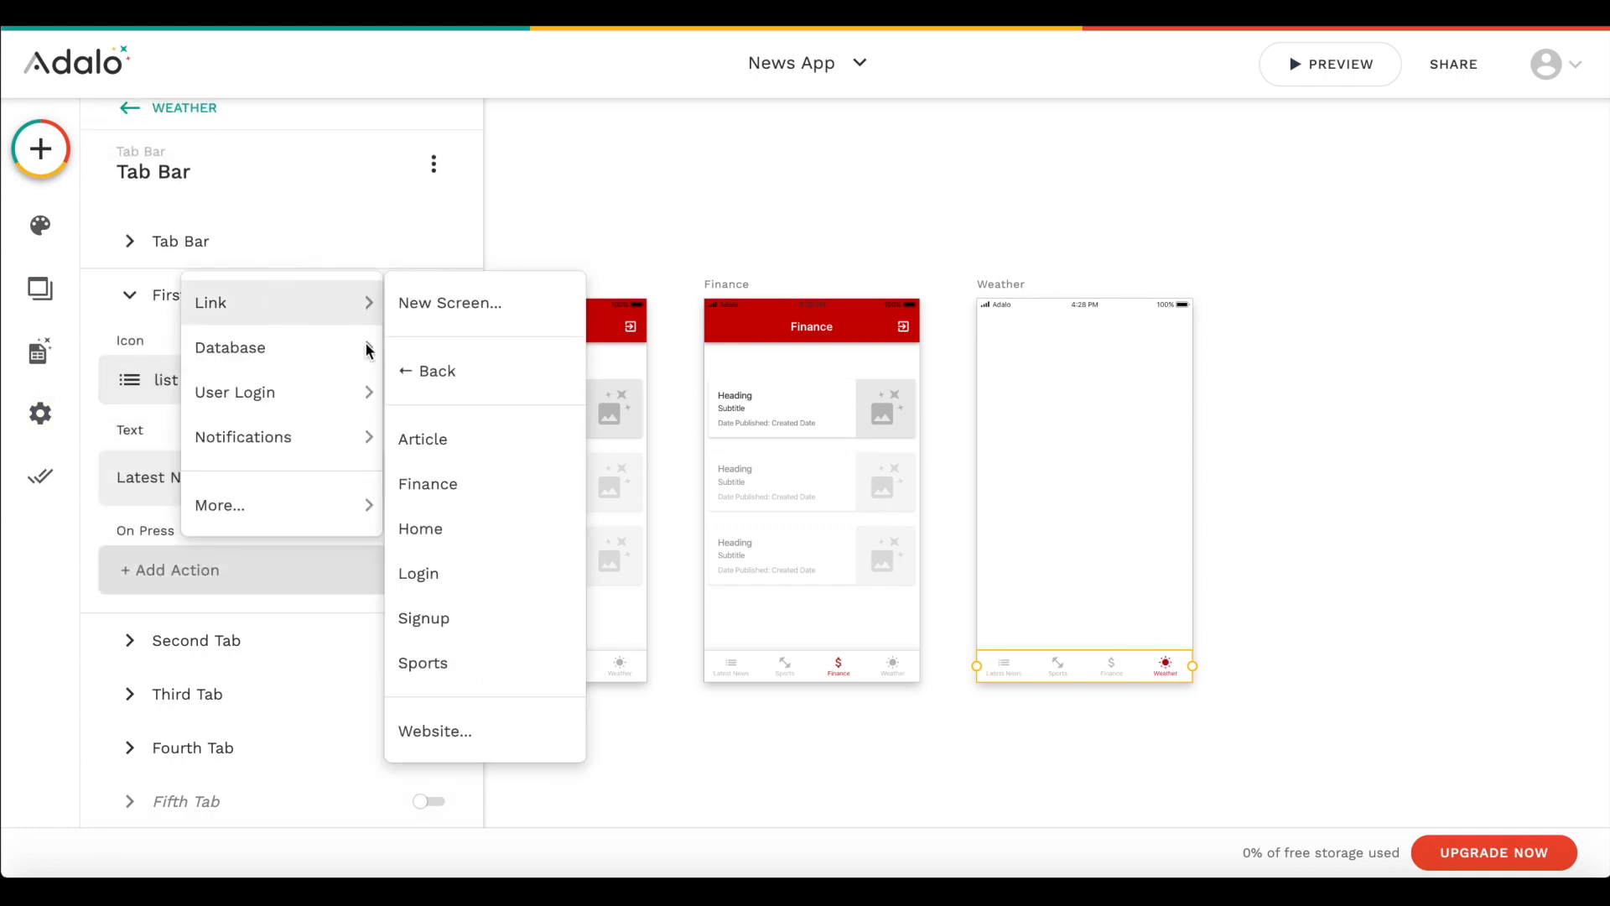
pyautogui.click(465, 529)
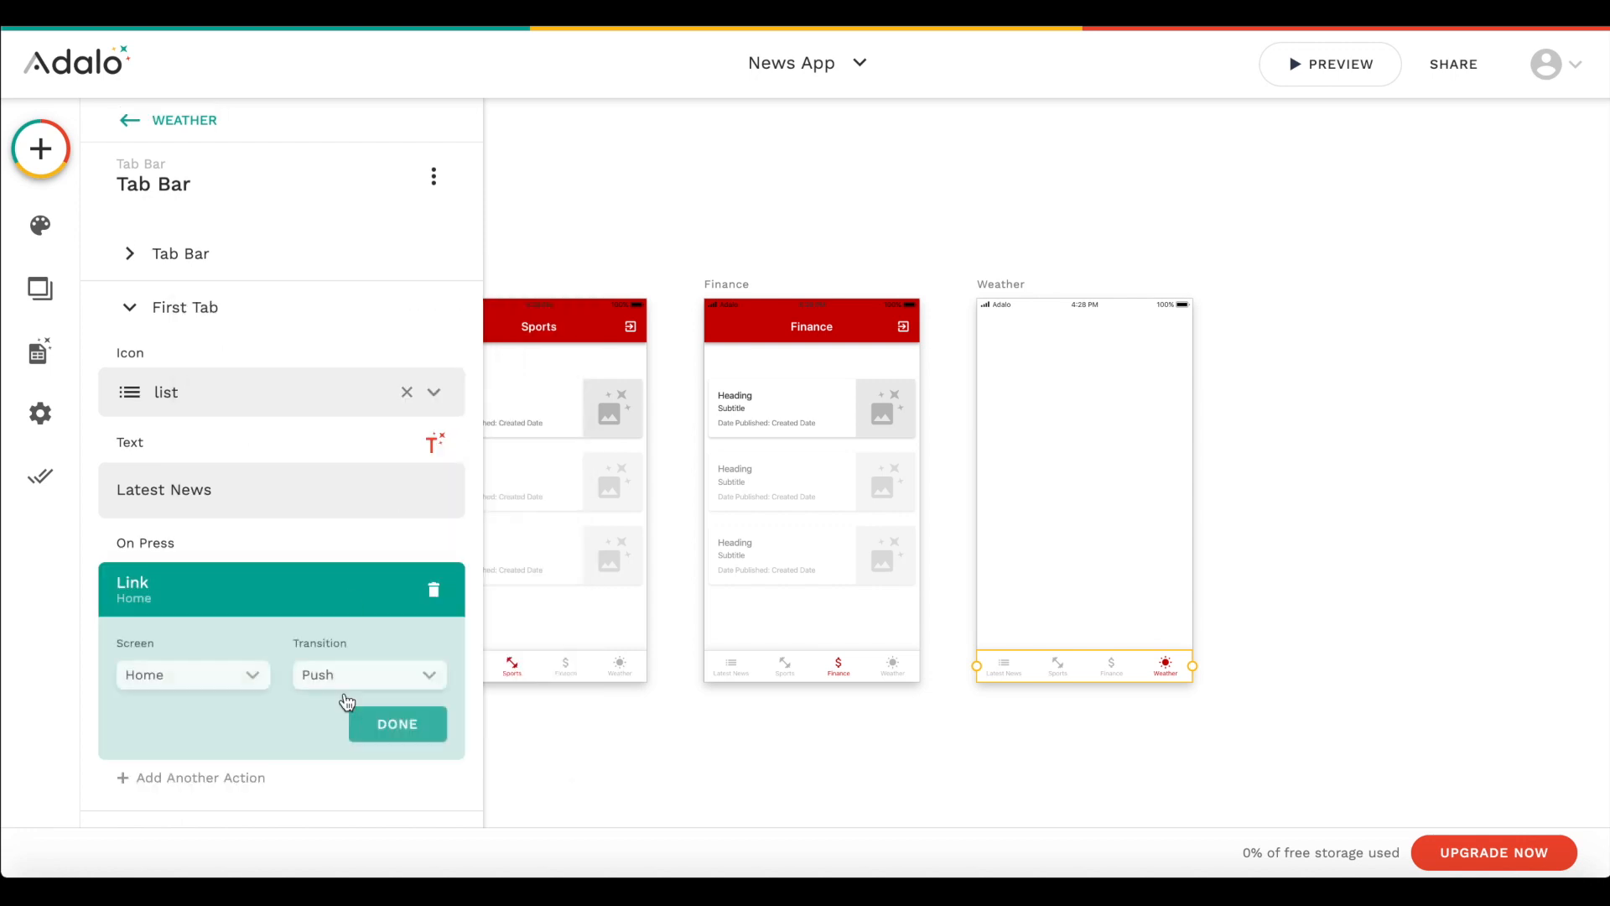
pyautogui.click(348, 674)
pyautogui.click(326, 302)
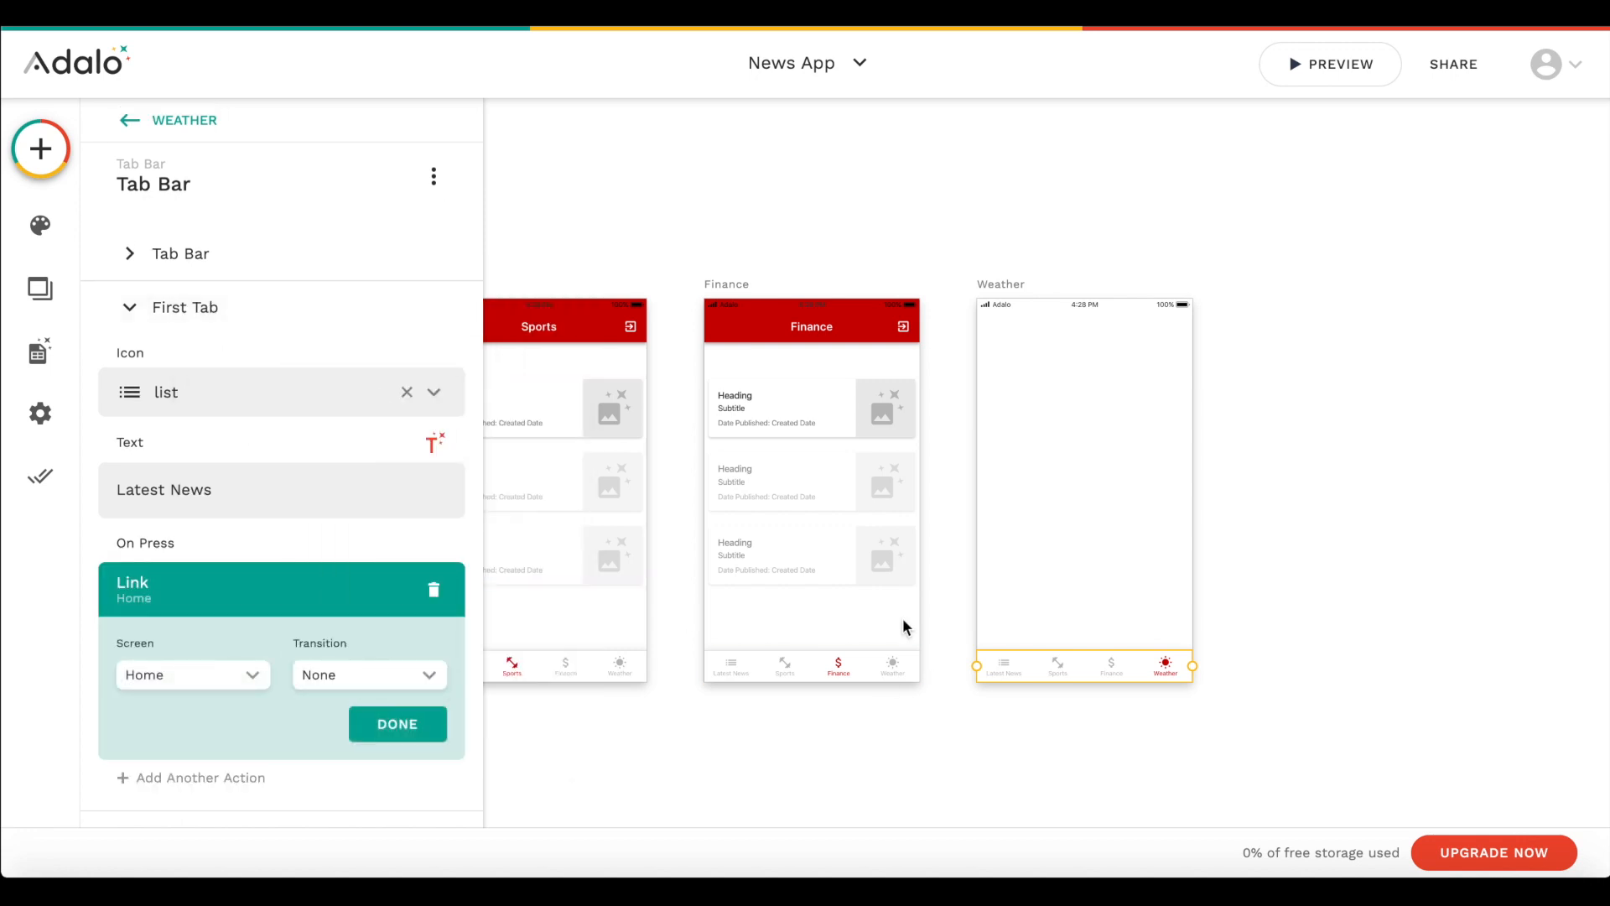
# - Copy the news article list from the Finance screen onto the Weather screen
pyautogui.click(837, 453)
pyautogui.hotkey('ctrl', 'c')
pyautogui.hotkey('ctrl', 'v')
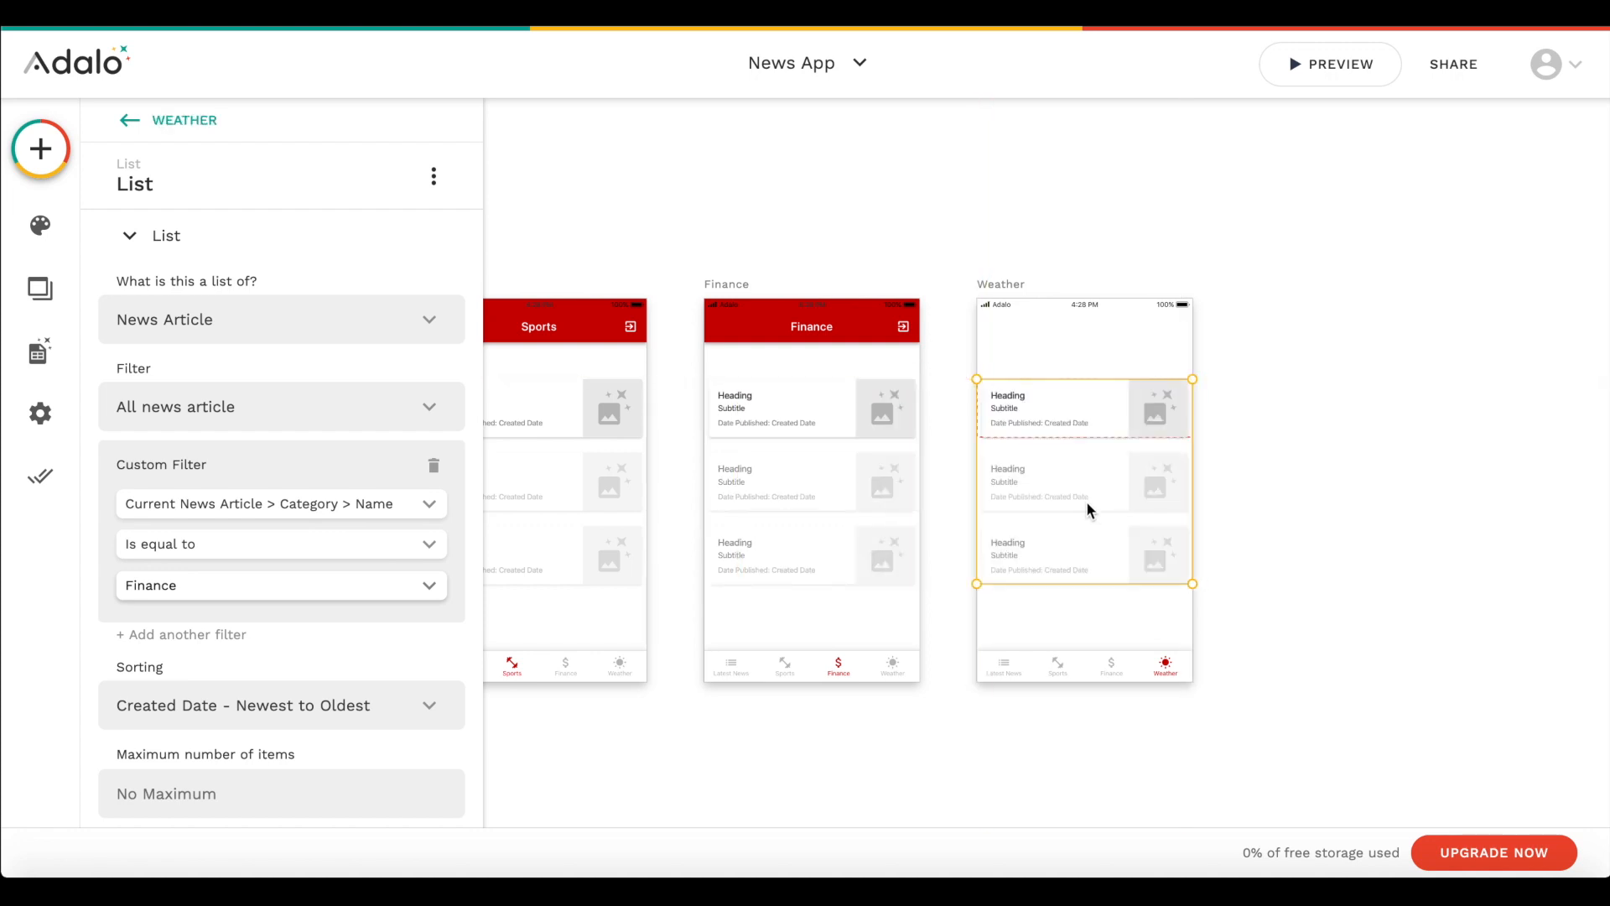
# - Place a copy of the Finance app bar at the top of the Weather screen and set its title to Weather
pyautogui.click(835, 329)
pyautogui.hotkey('ctrl', 'c')
pyautogui.hotkey('ctrl', 'v')
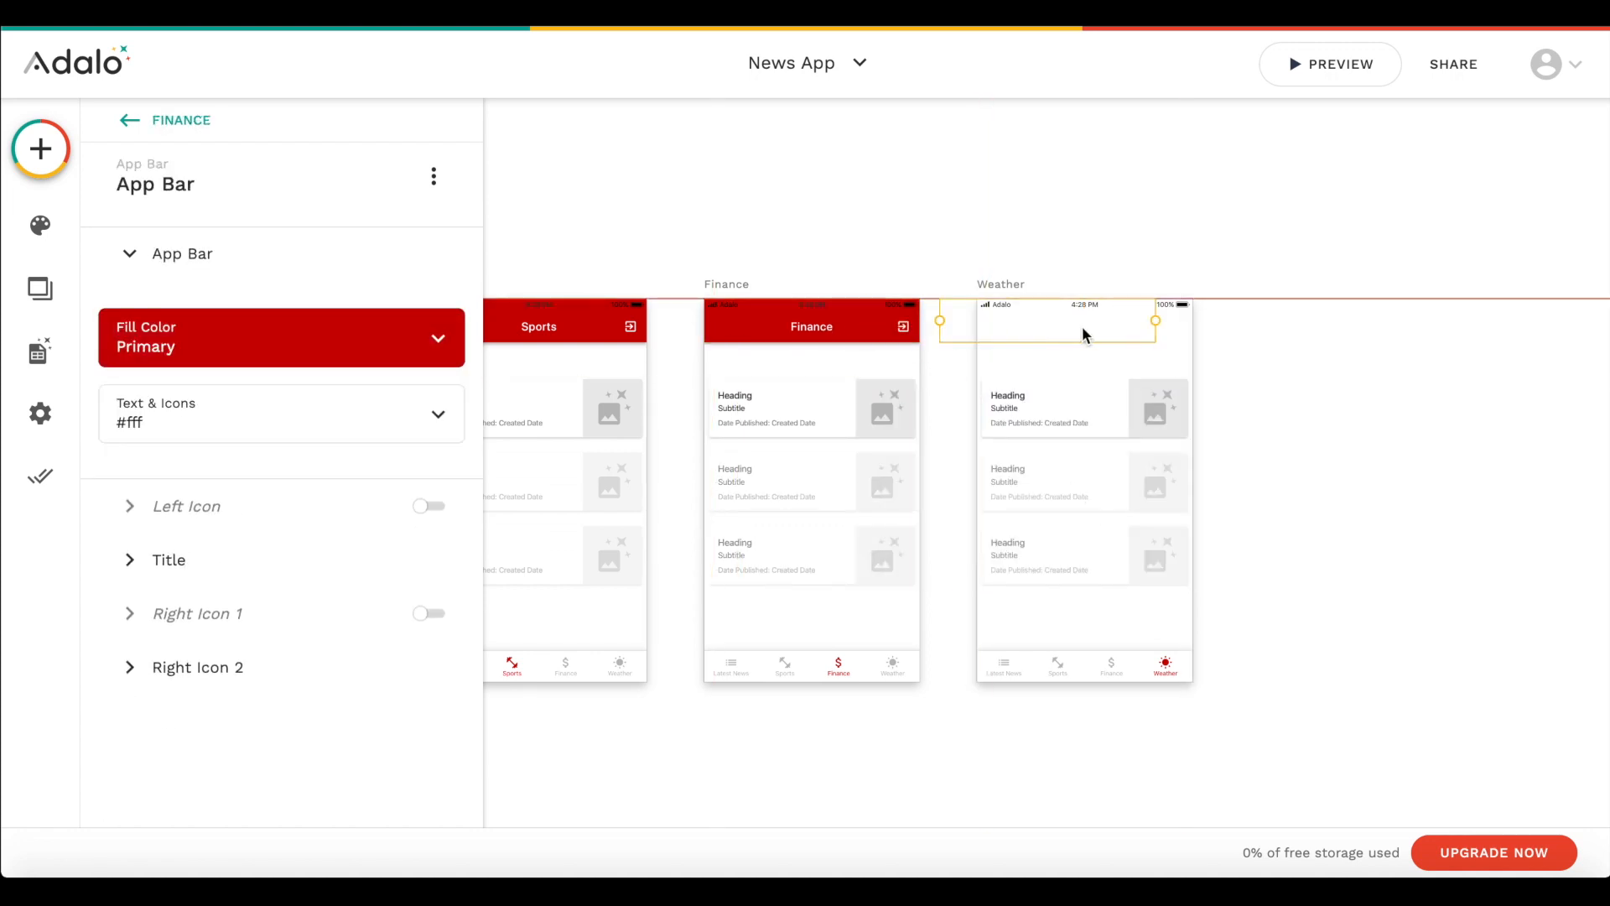
pyautogui.click(168, 577)
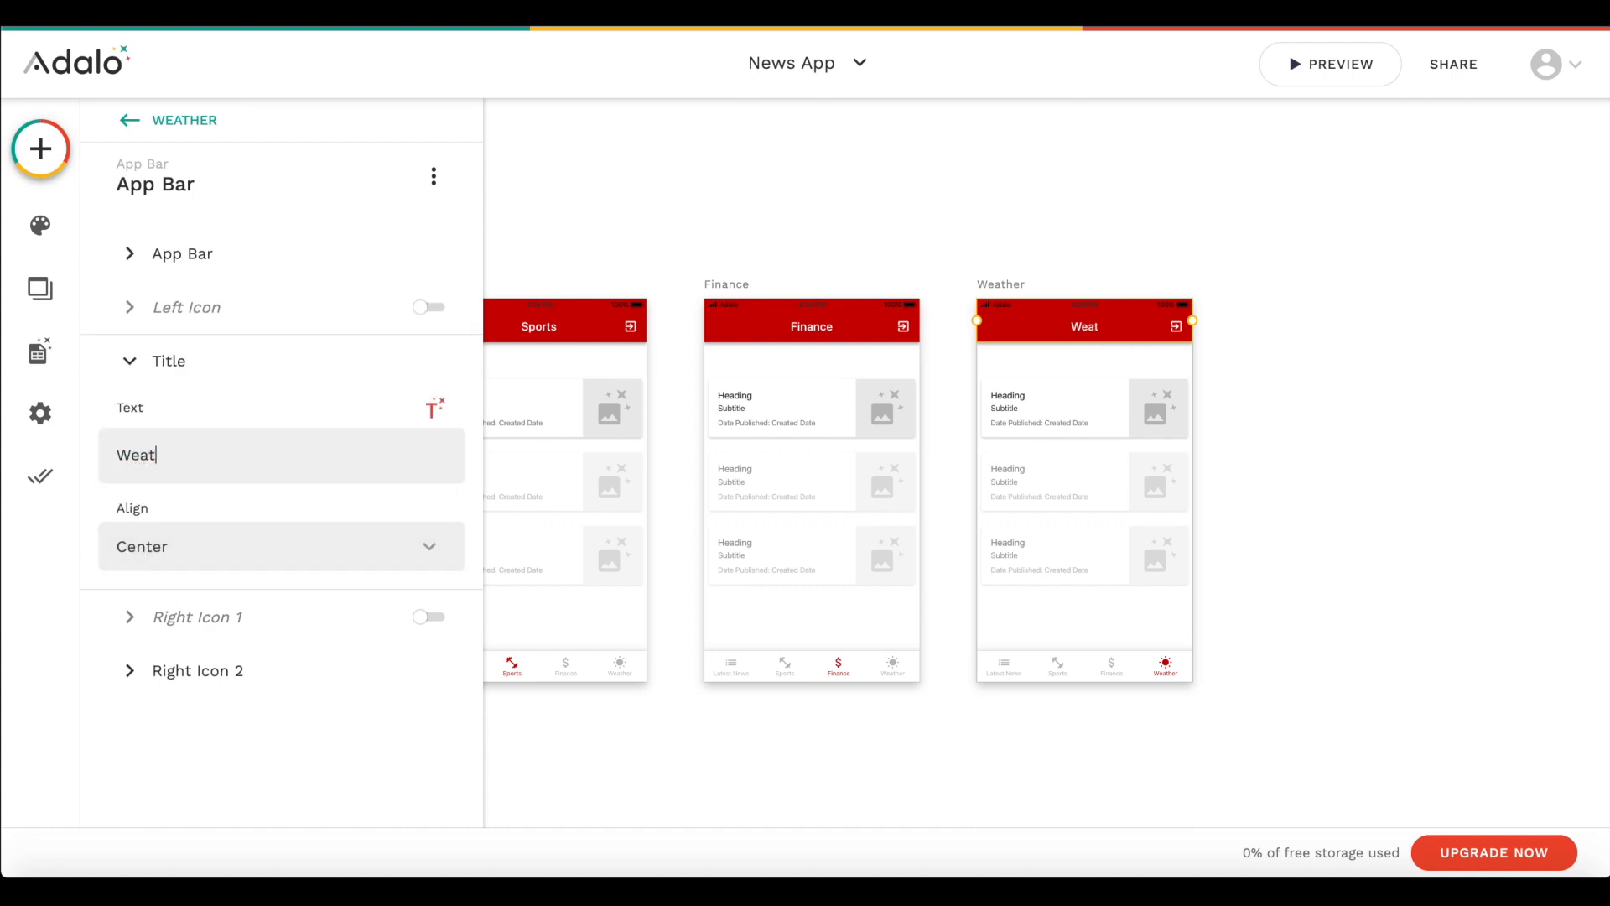
# - Set the Weather screen list's custom filter to show articles whose category name is equal to Weather
pyautogui.click(1057, 496)
pyautogui.scroll(-2, 340, 404)
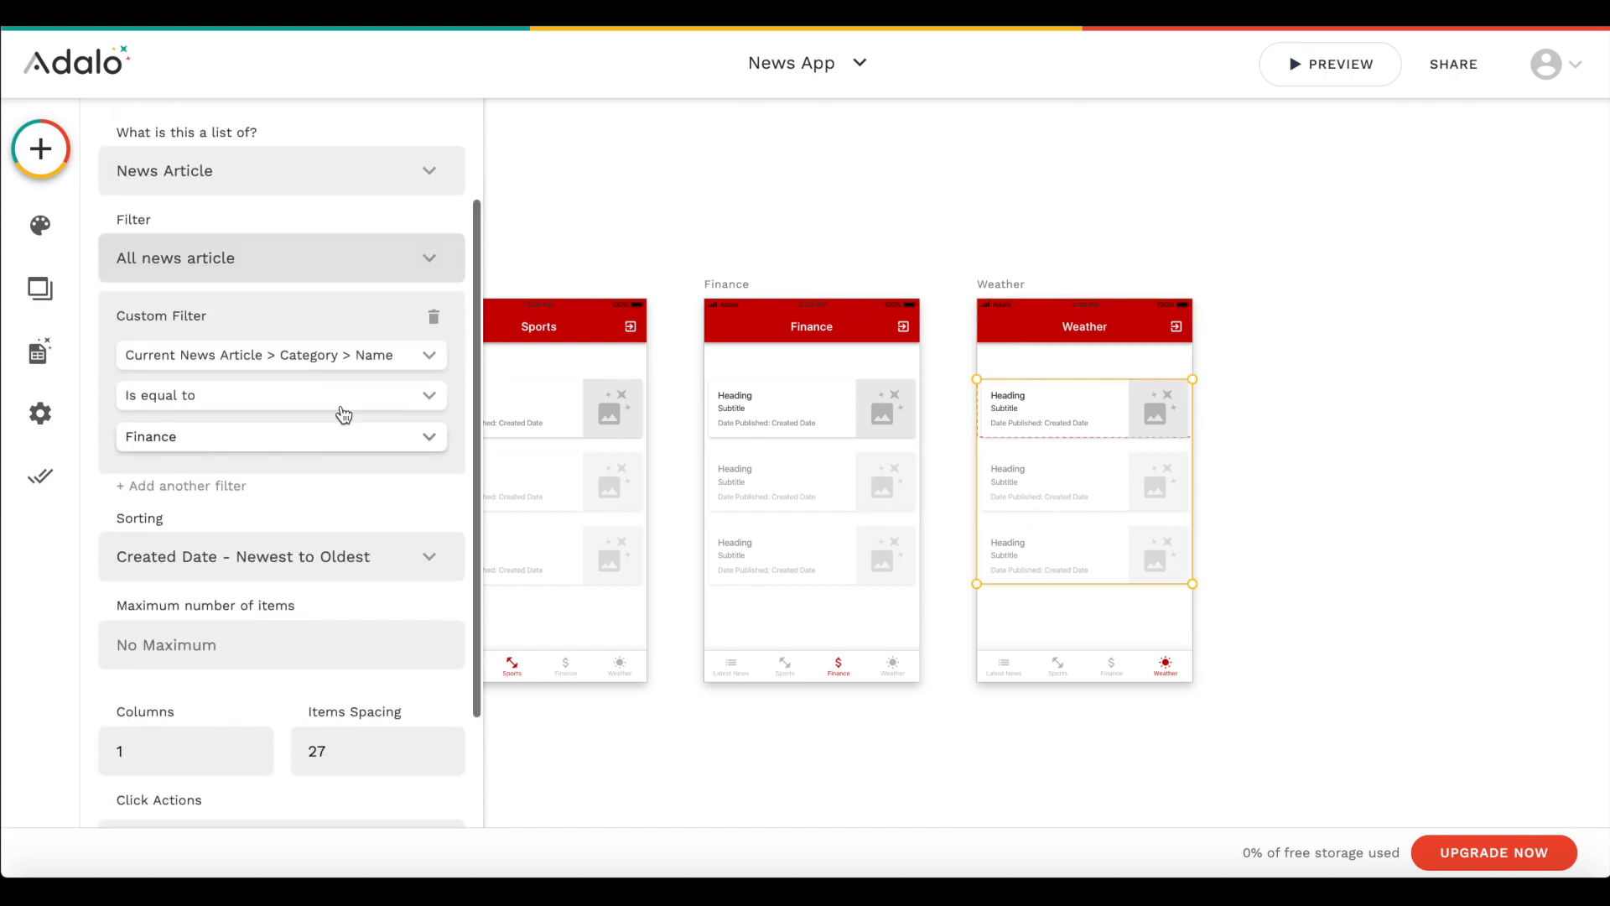
pyautogui.doubleClick(176, 438)
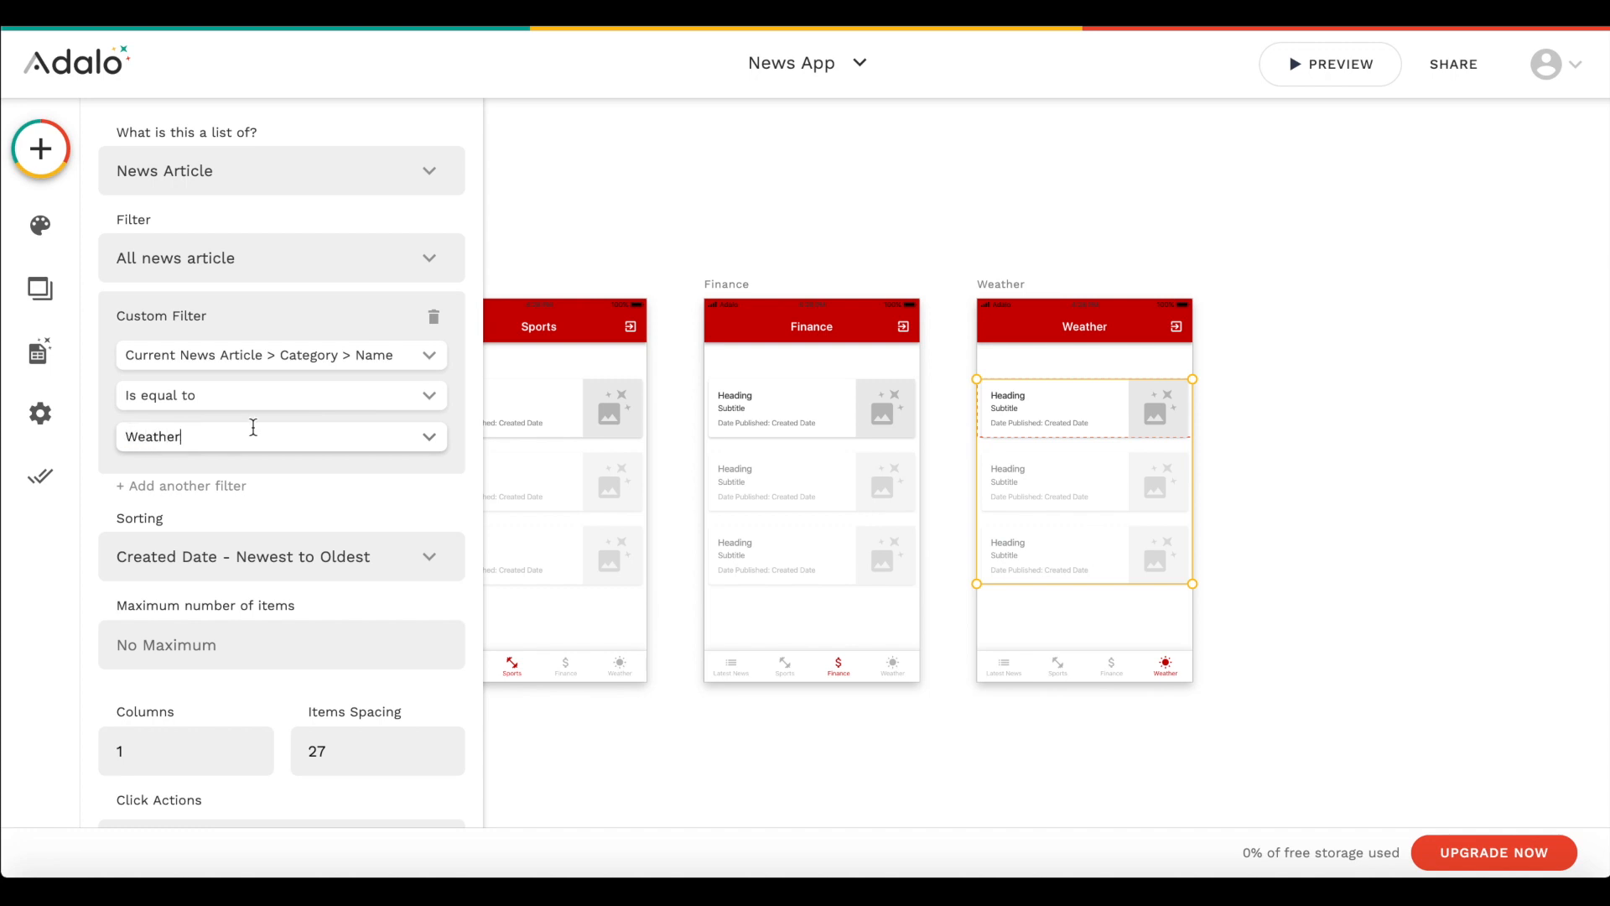
pyautogui.click(863, 228)
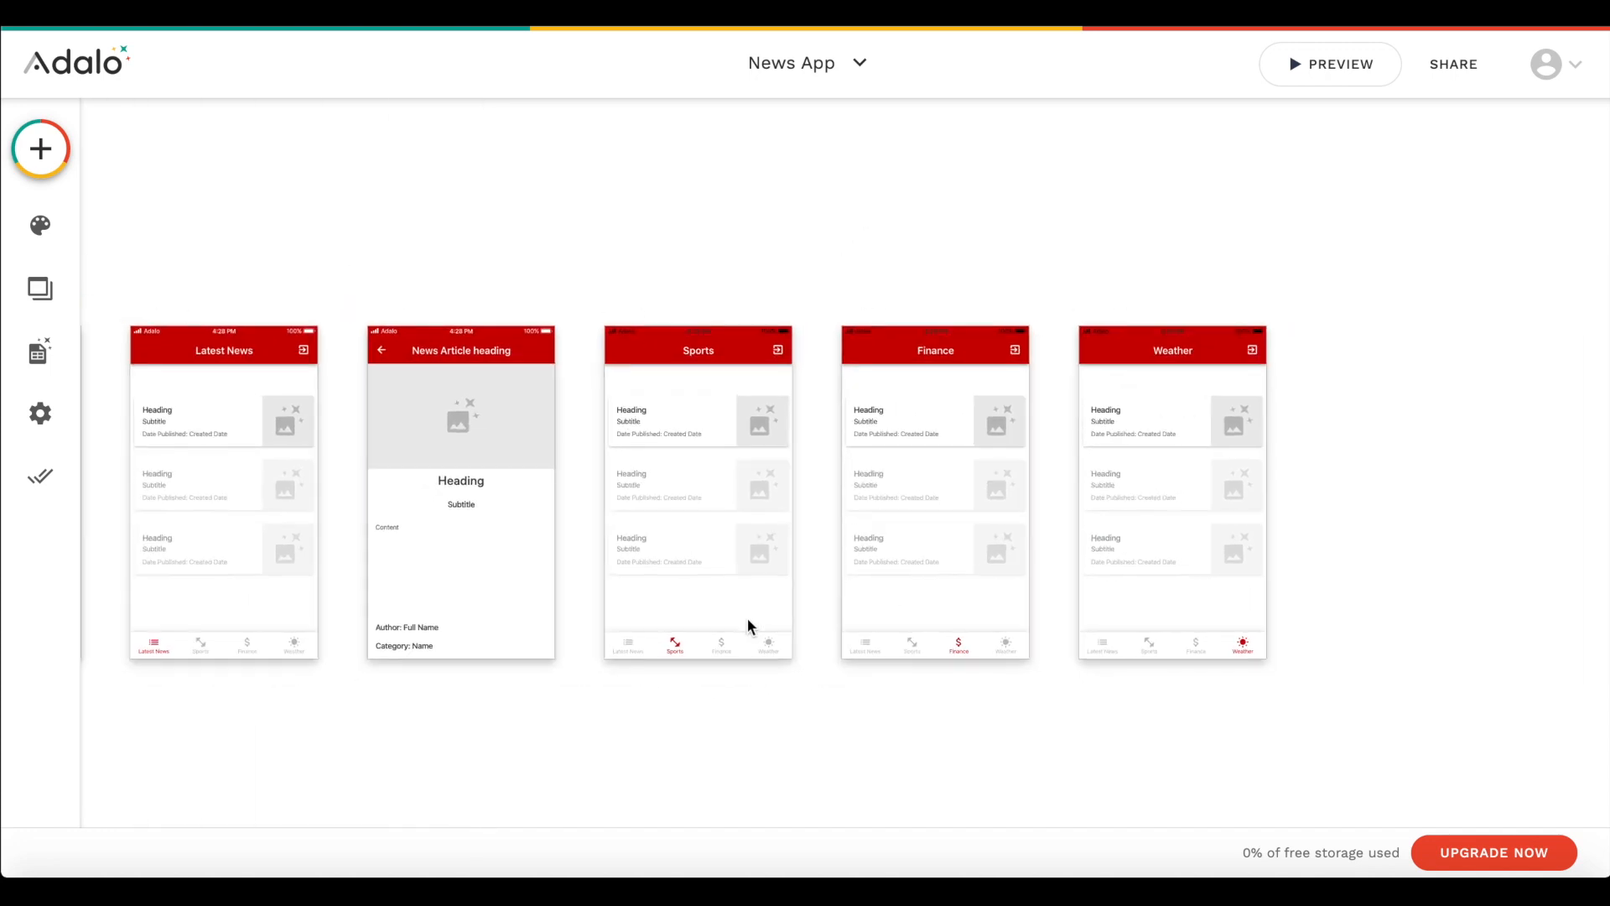
# - Check the filter and click action settings of the category screens' lists and look over the layout of all the app's screens
pyautogui.click(834, 470)
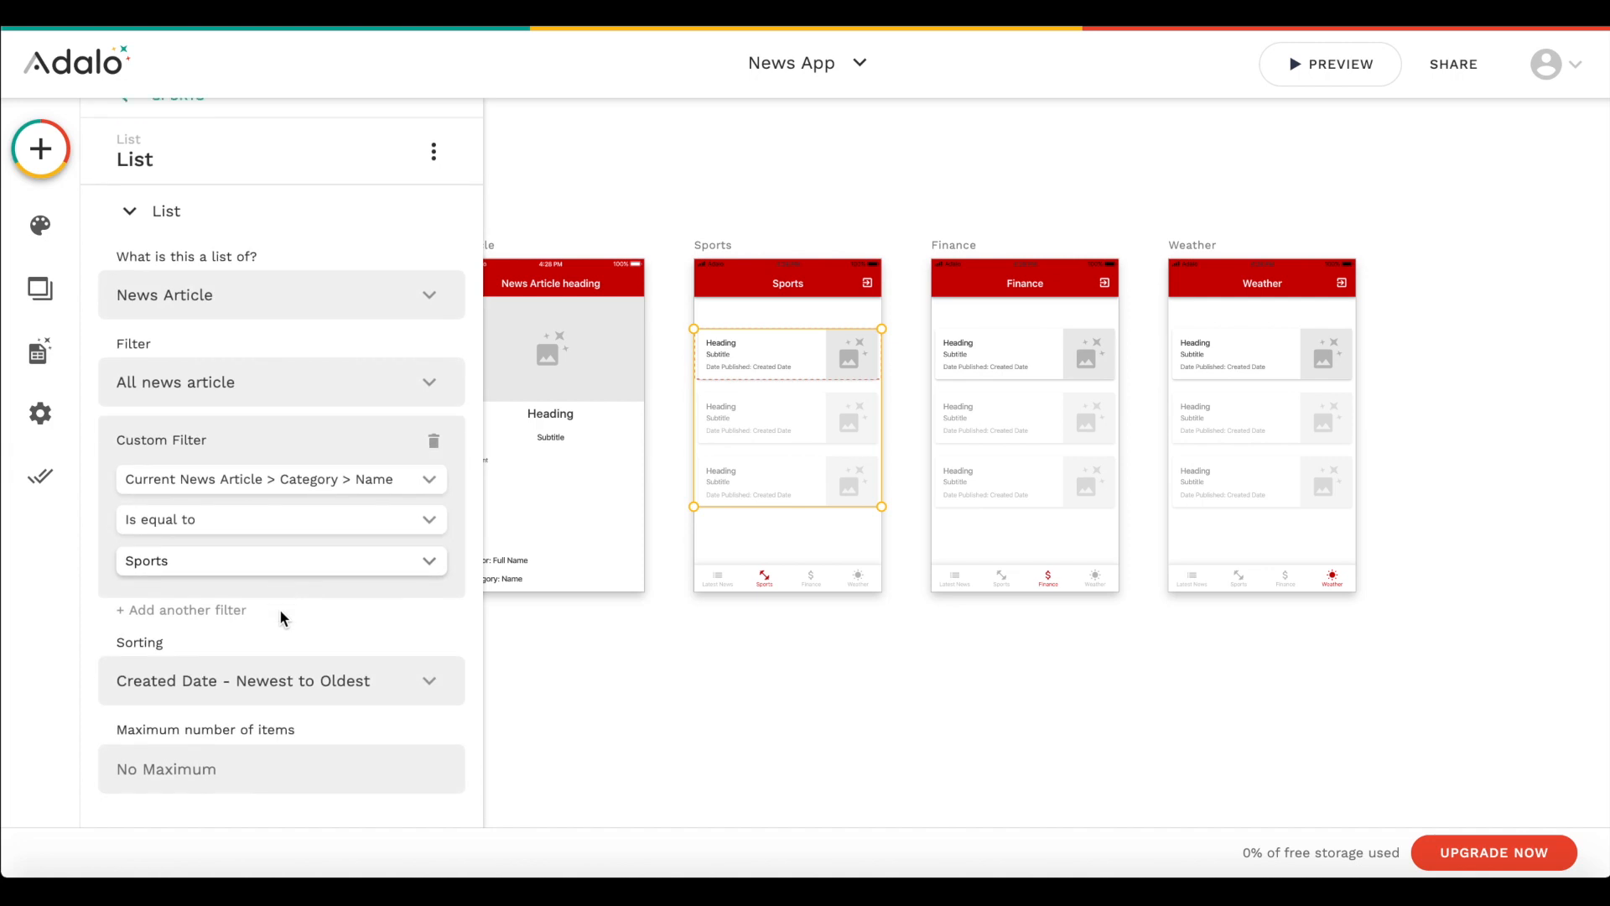
pyautogui.scroll(-3, 279, 609)
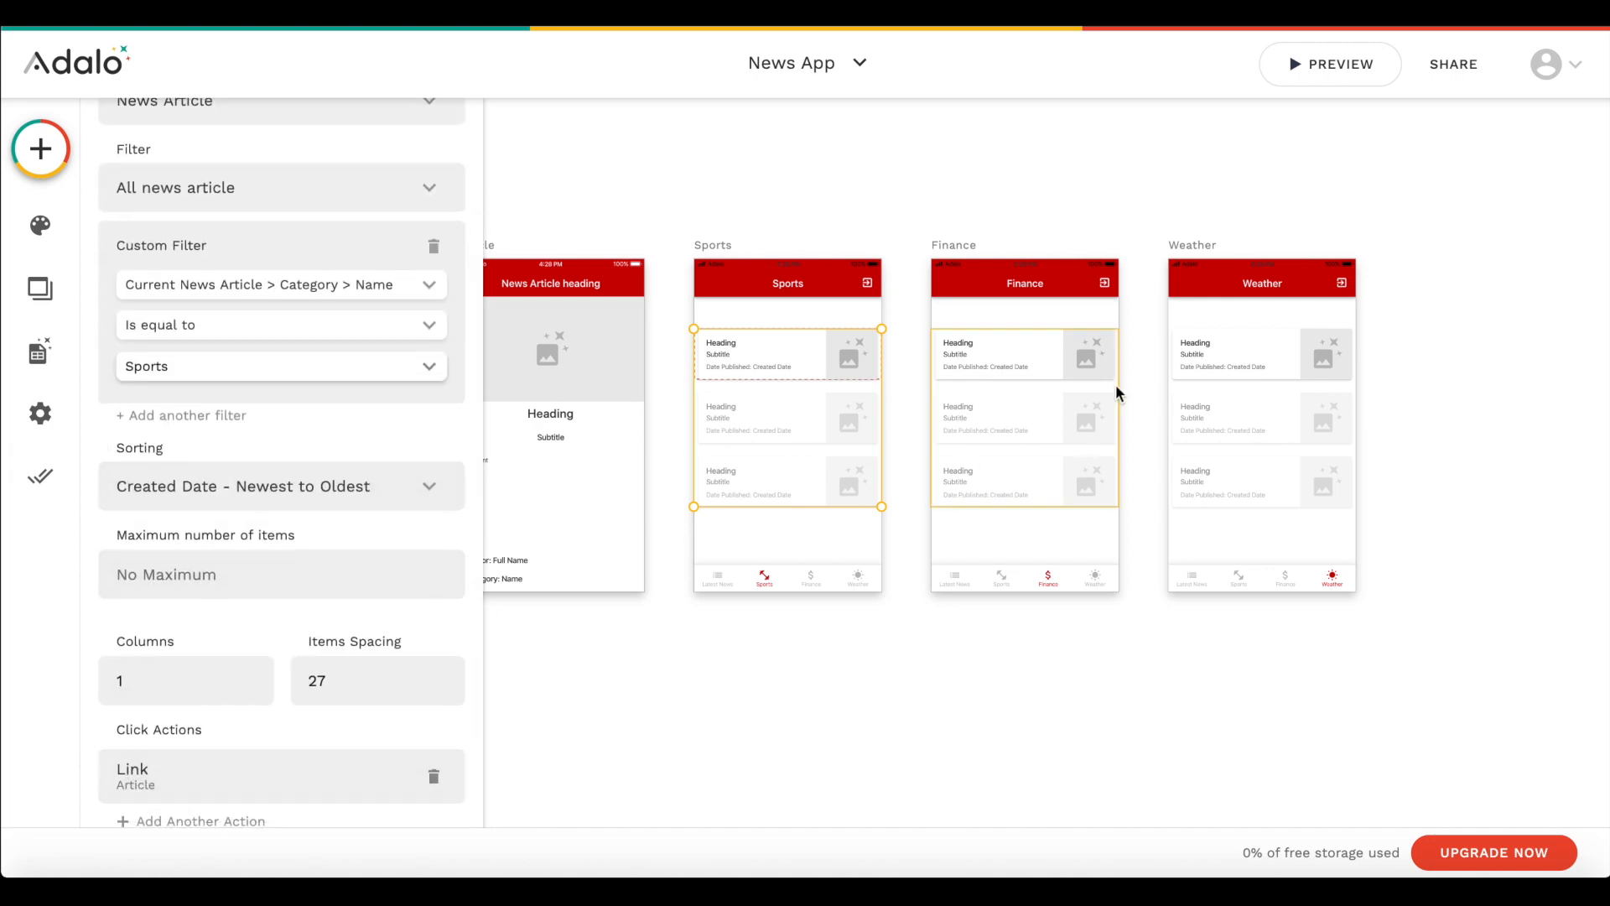
pyautogui.click(989, 355)
pyautogui.click(1321, 400)
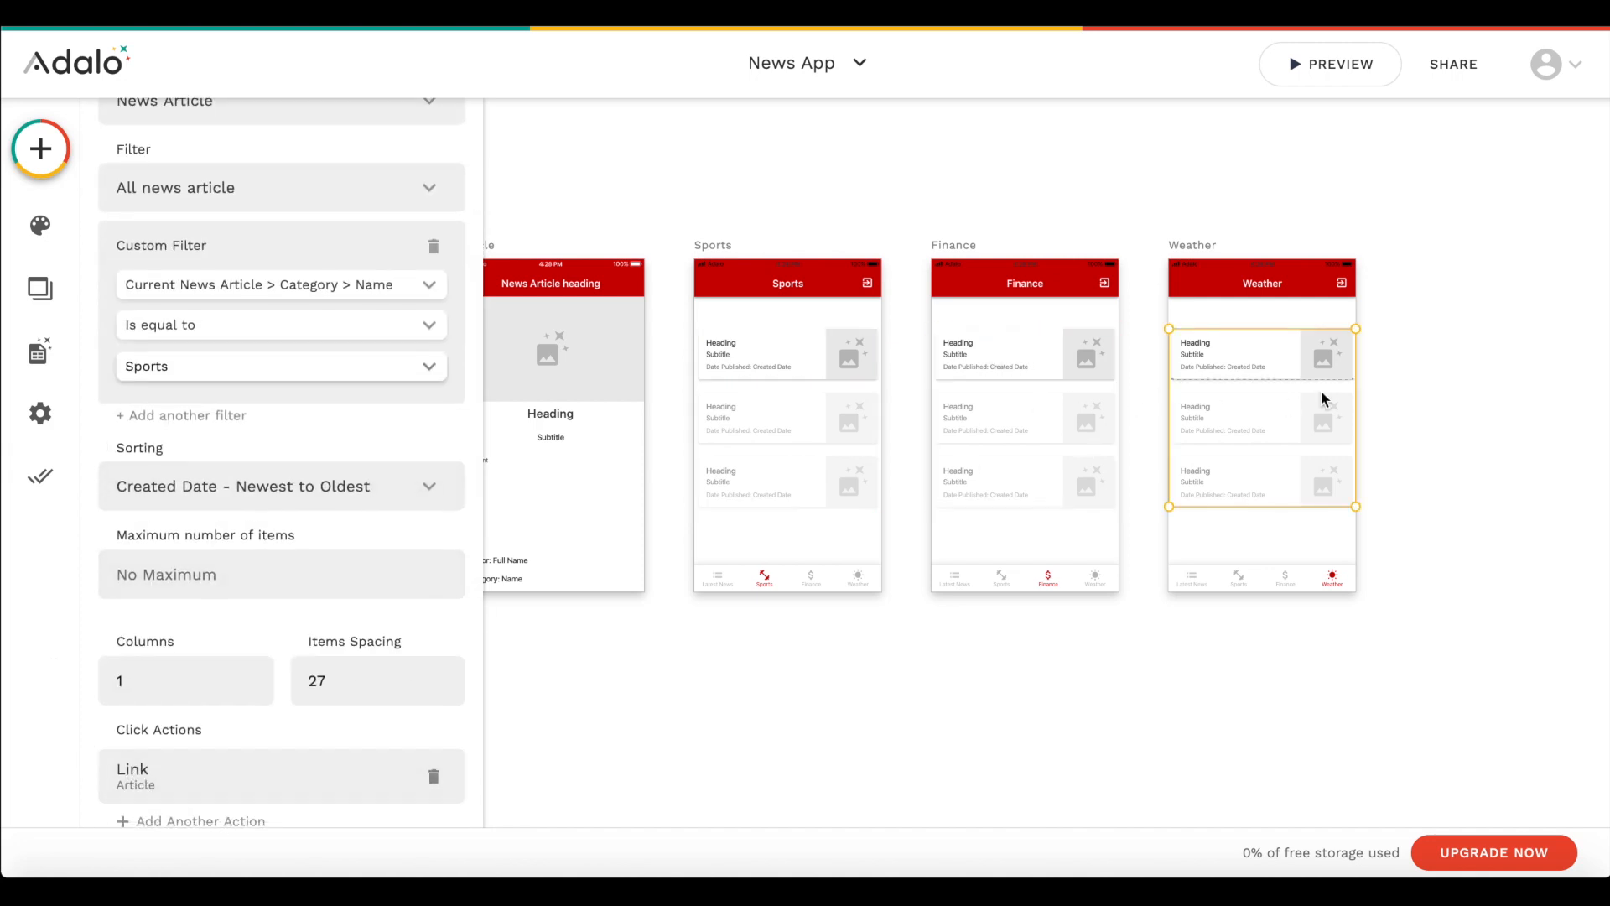
pyautogui.scroll(-1, 747, 682)
pyautogui.hscroll(-2, 747, 682)
pyautogui.click(746, 682)
pyautogui.hscroll(-1, 746, 683)
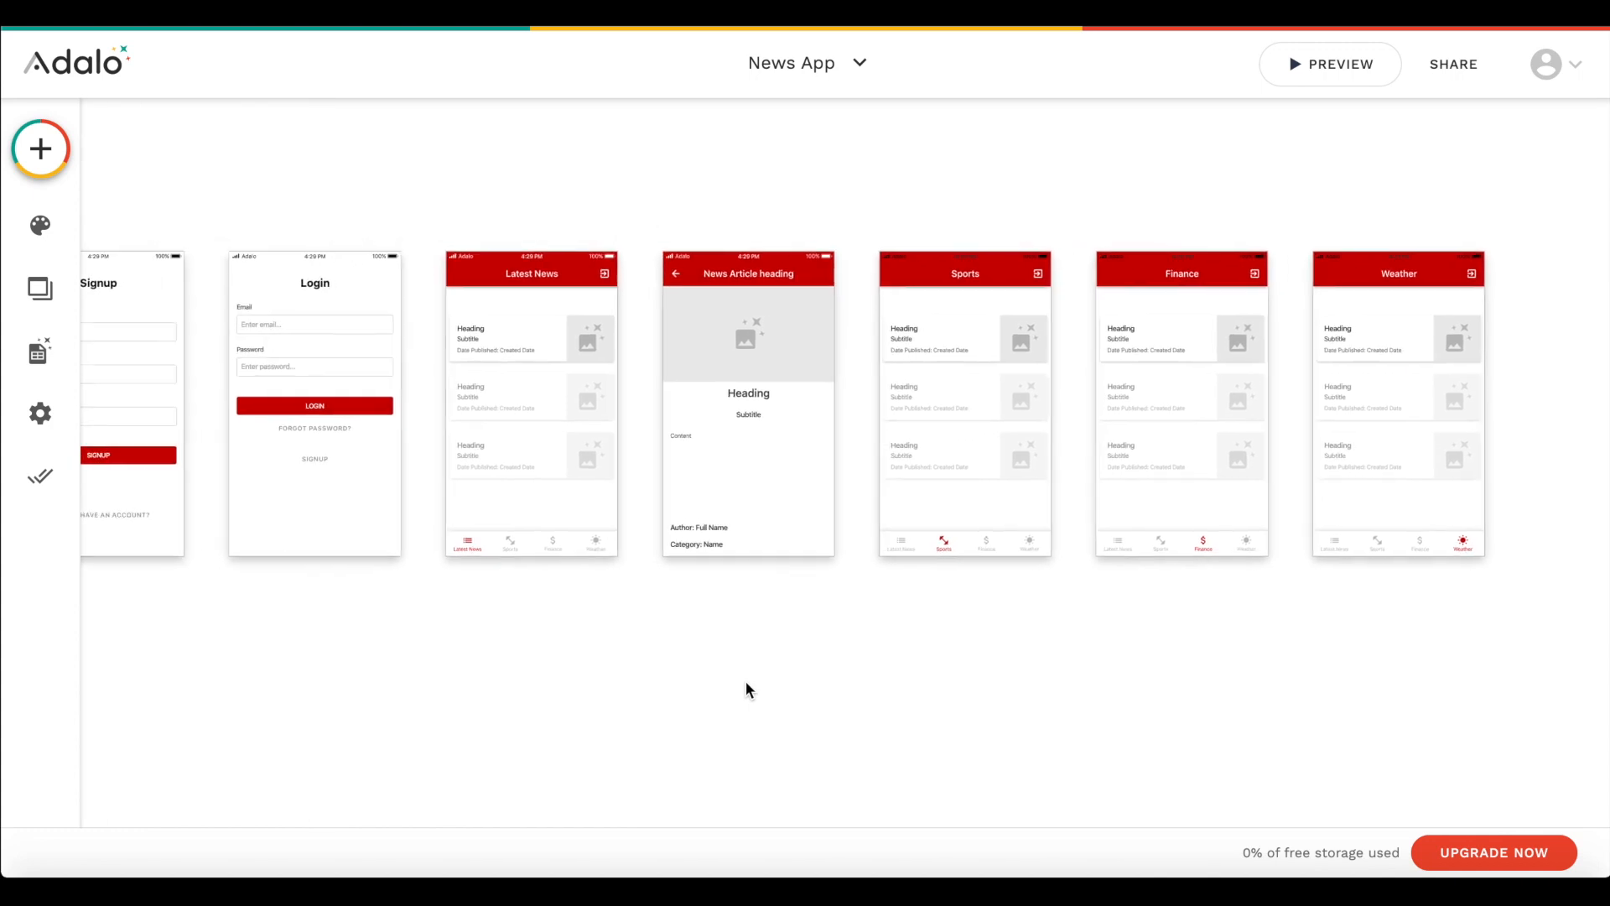
pyautogui.hscroll(3, 746, 689)
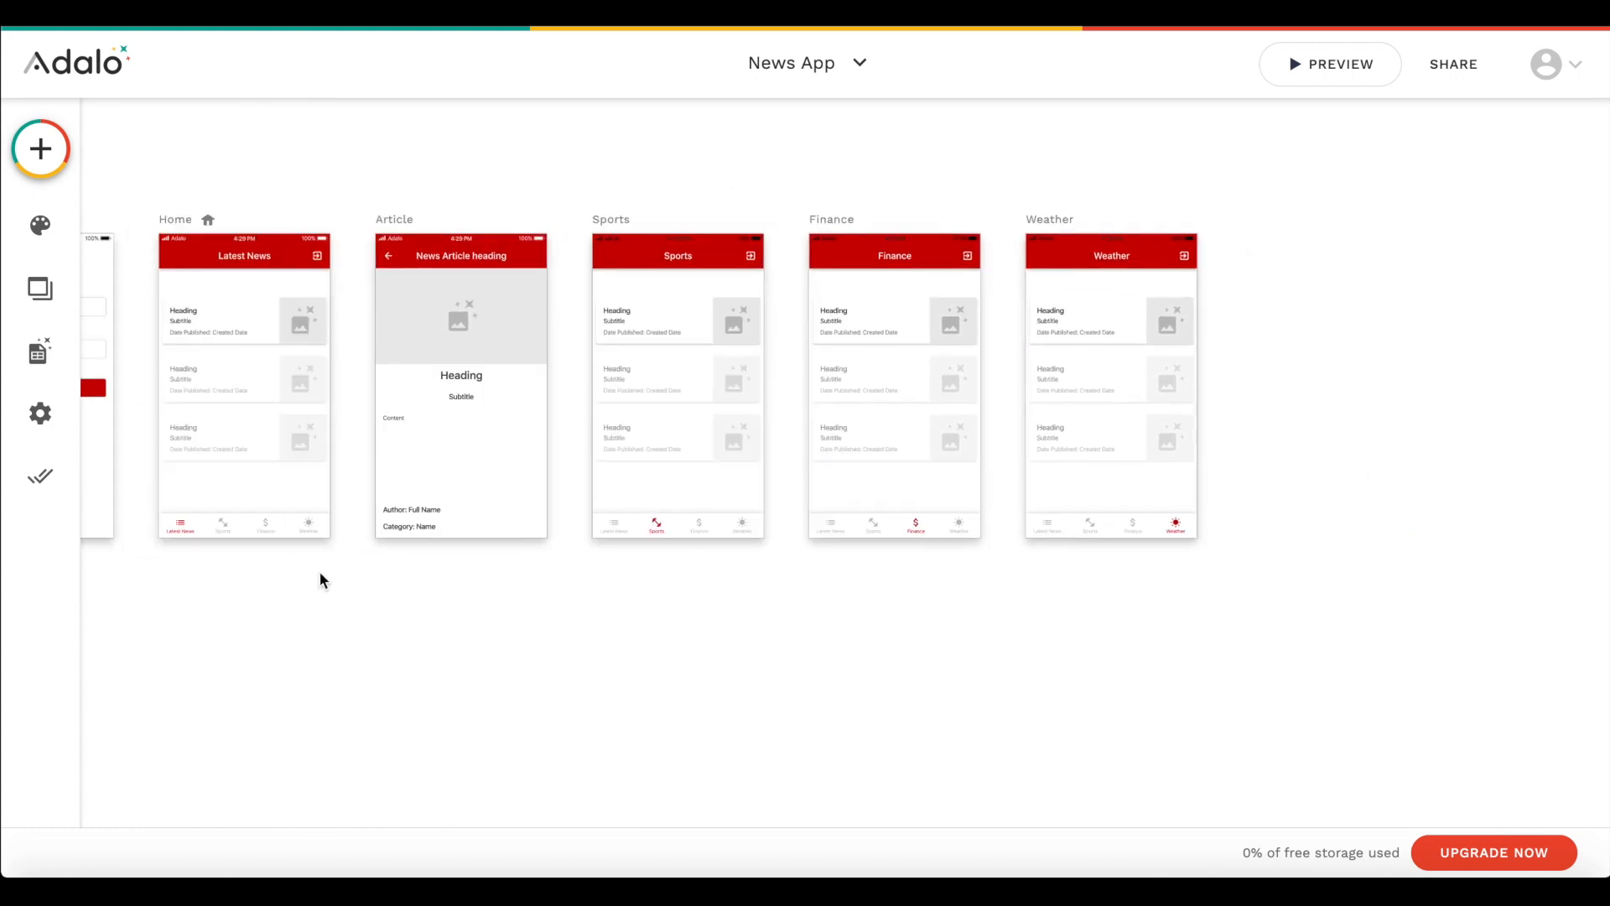
pyautogui.click(412, 509)
pyautogui.click(470, 567)
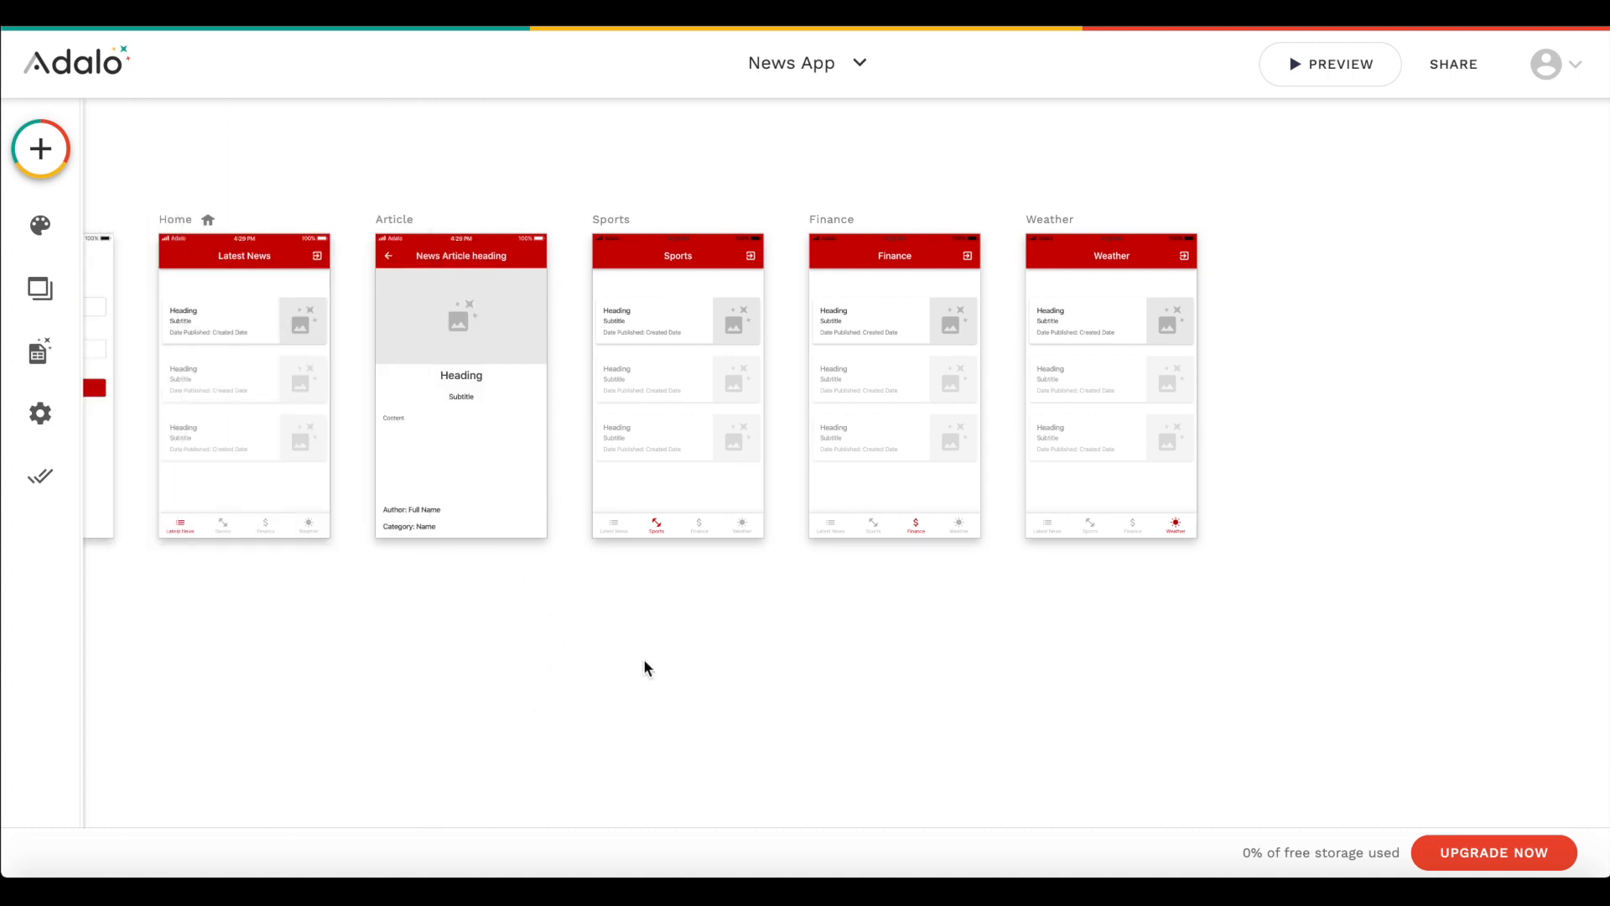
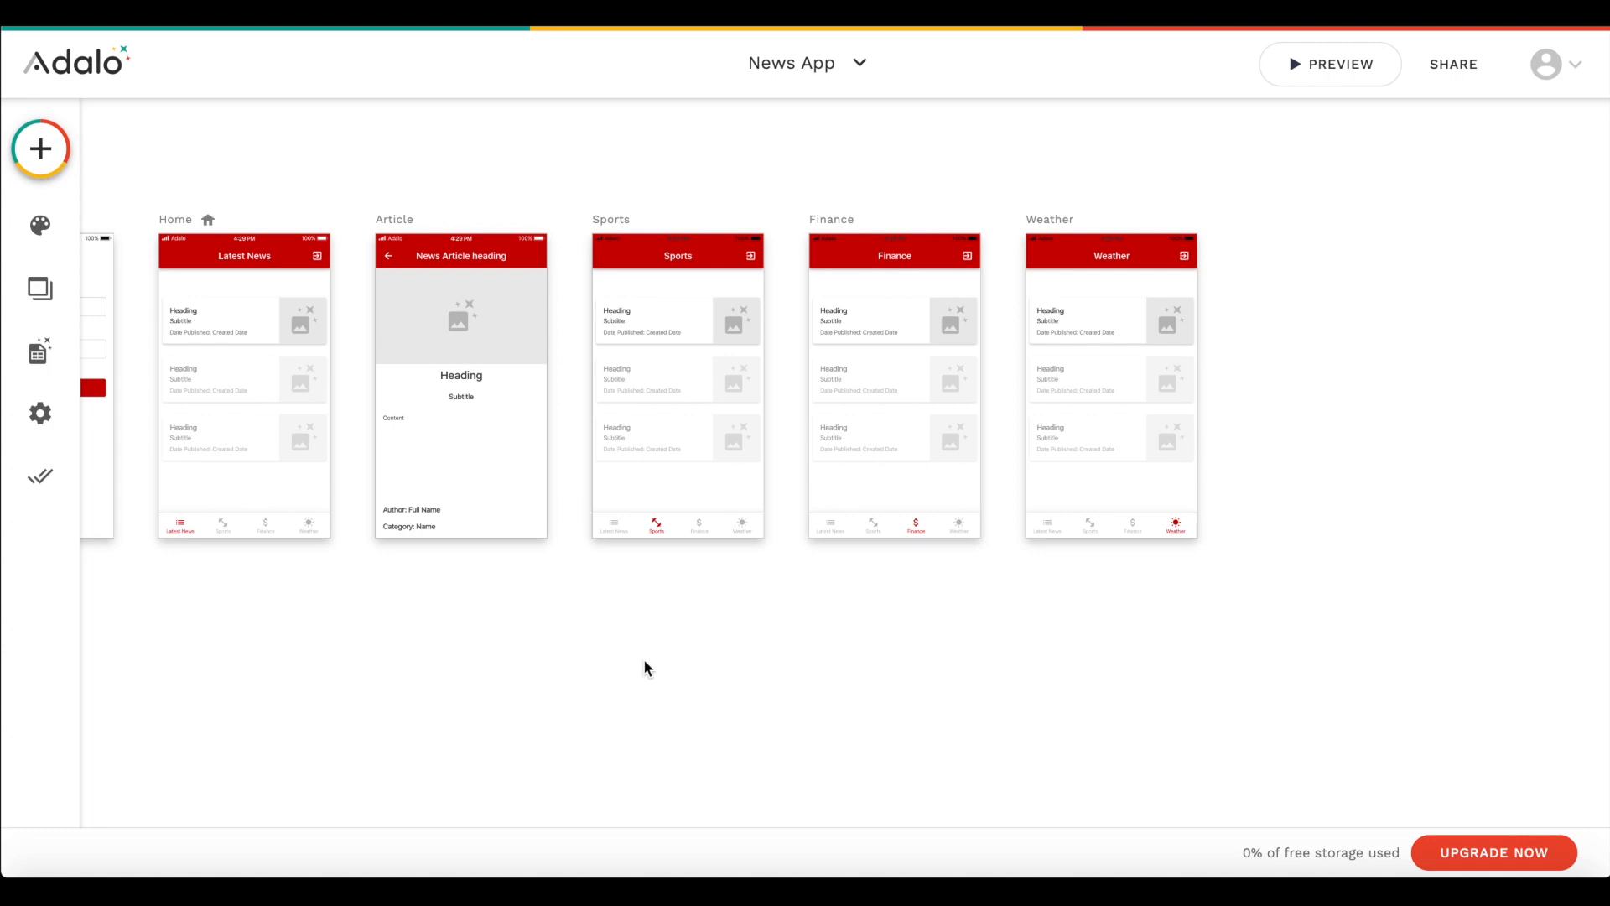
# - Create a new screen named Author from the App Bar screen template
pyautogui.click(49, 127)
pyautogui.click(381, 139)
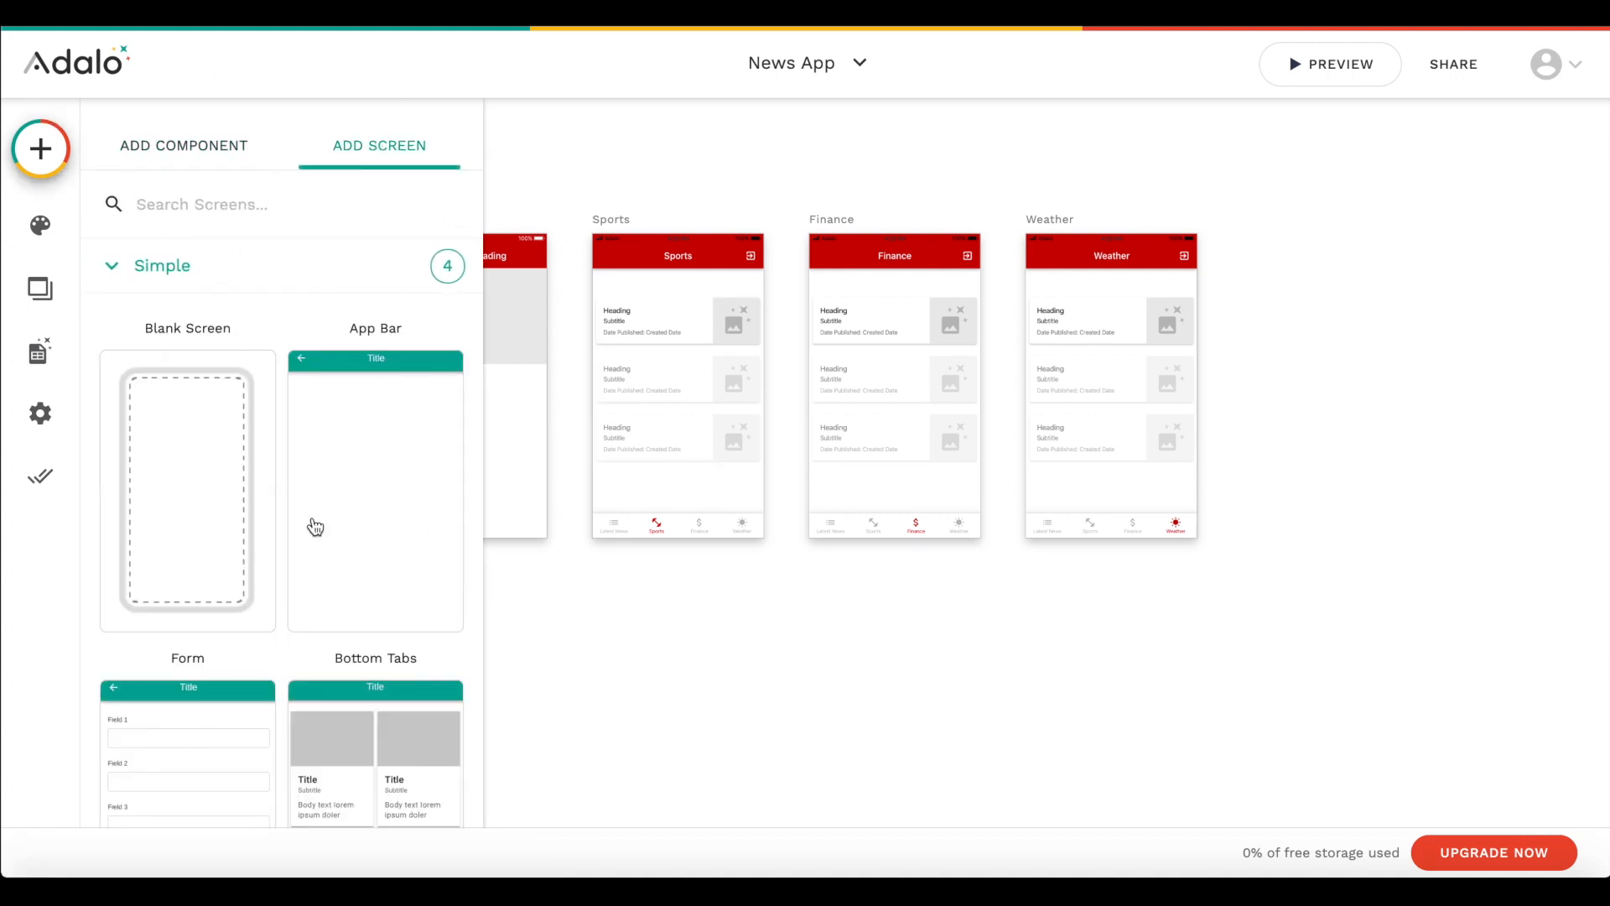
pyautogui.scroll(-3, 266, 312)
pyautogui.scroll(3, 133, 636)
pyautogui.scroll(-5, 374, 417)
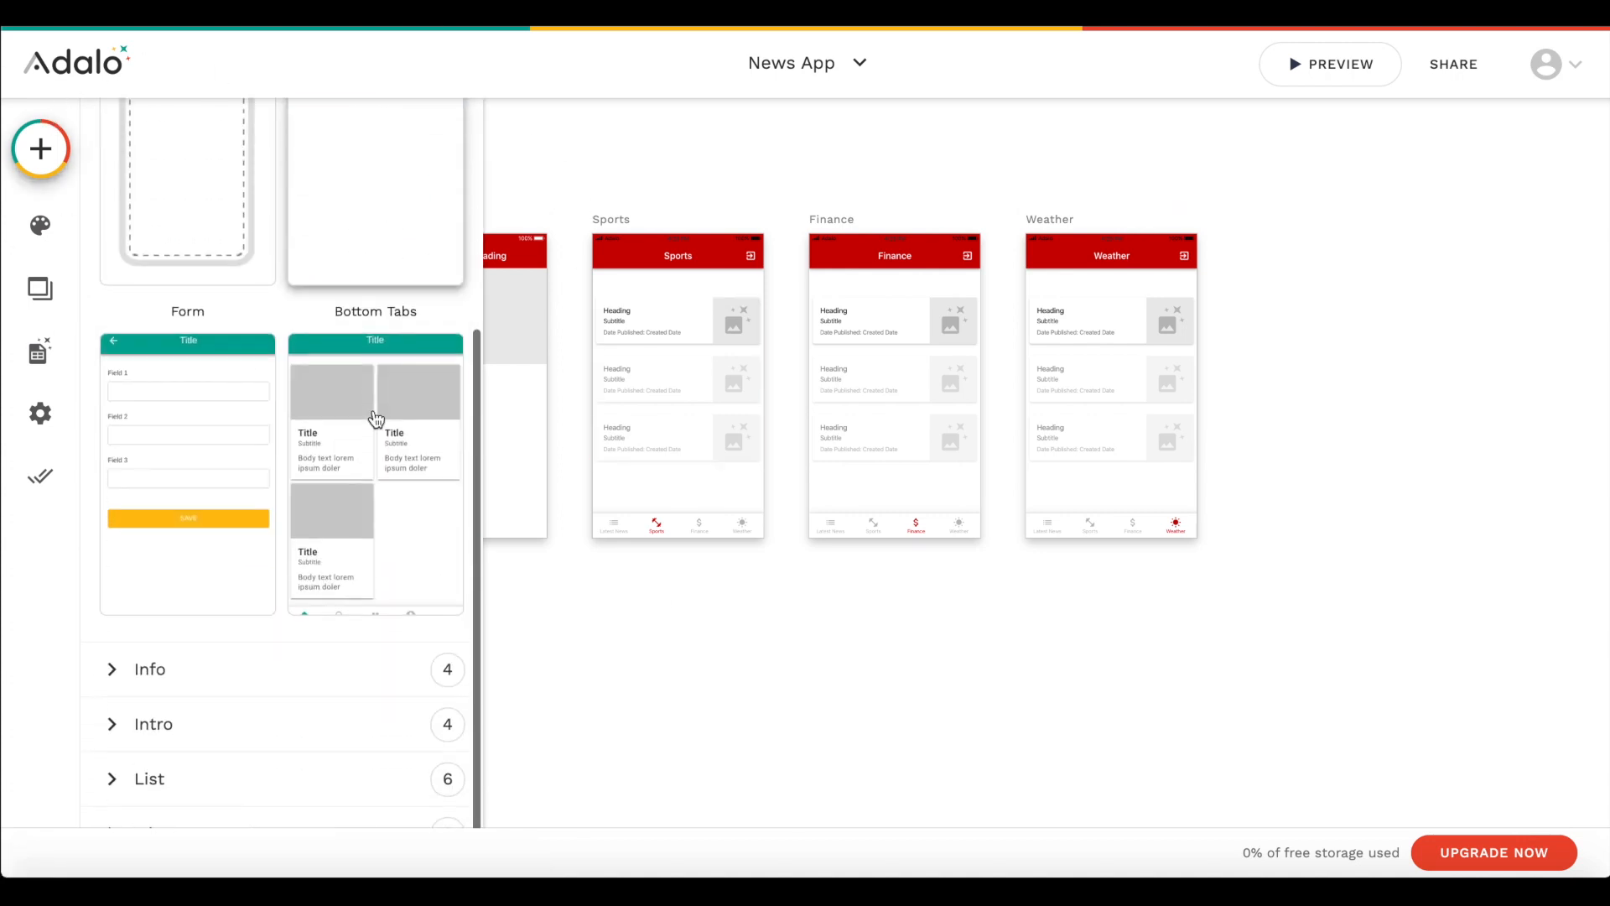
pyautogui.scroll(5, 376, 420)
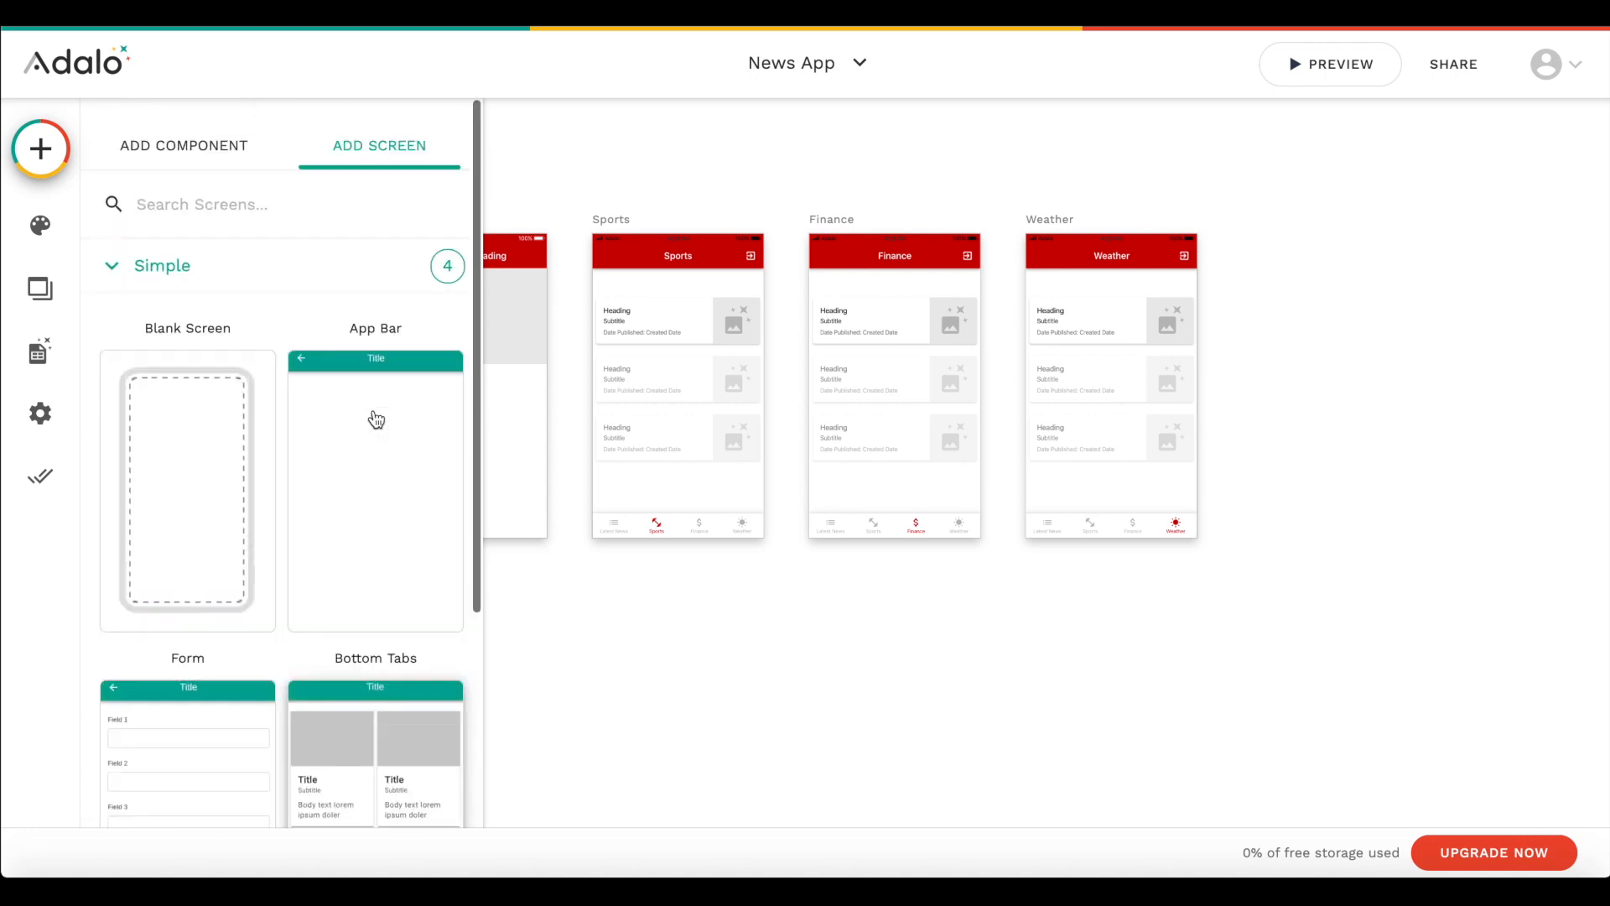
pyautogui.click(442, 535)
pyautogui.write('Author')
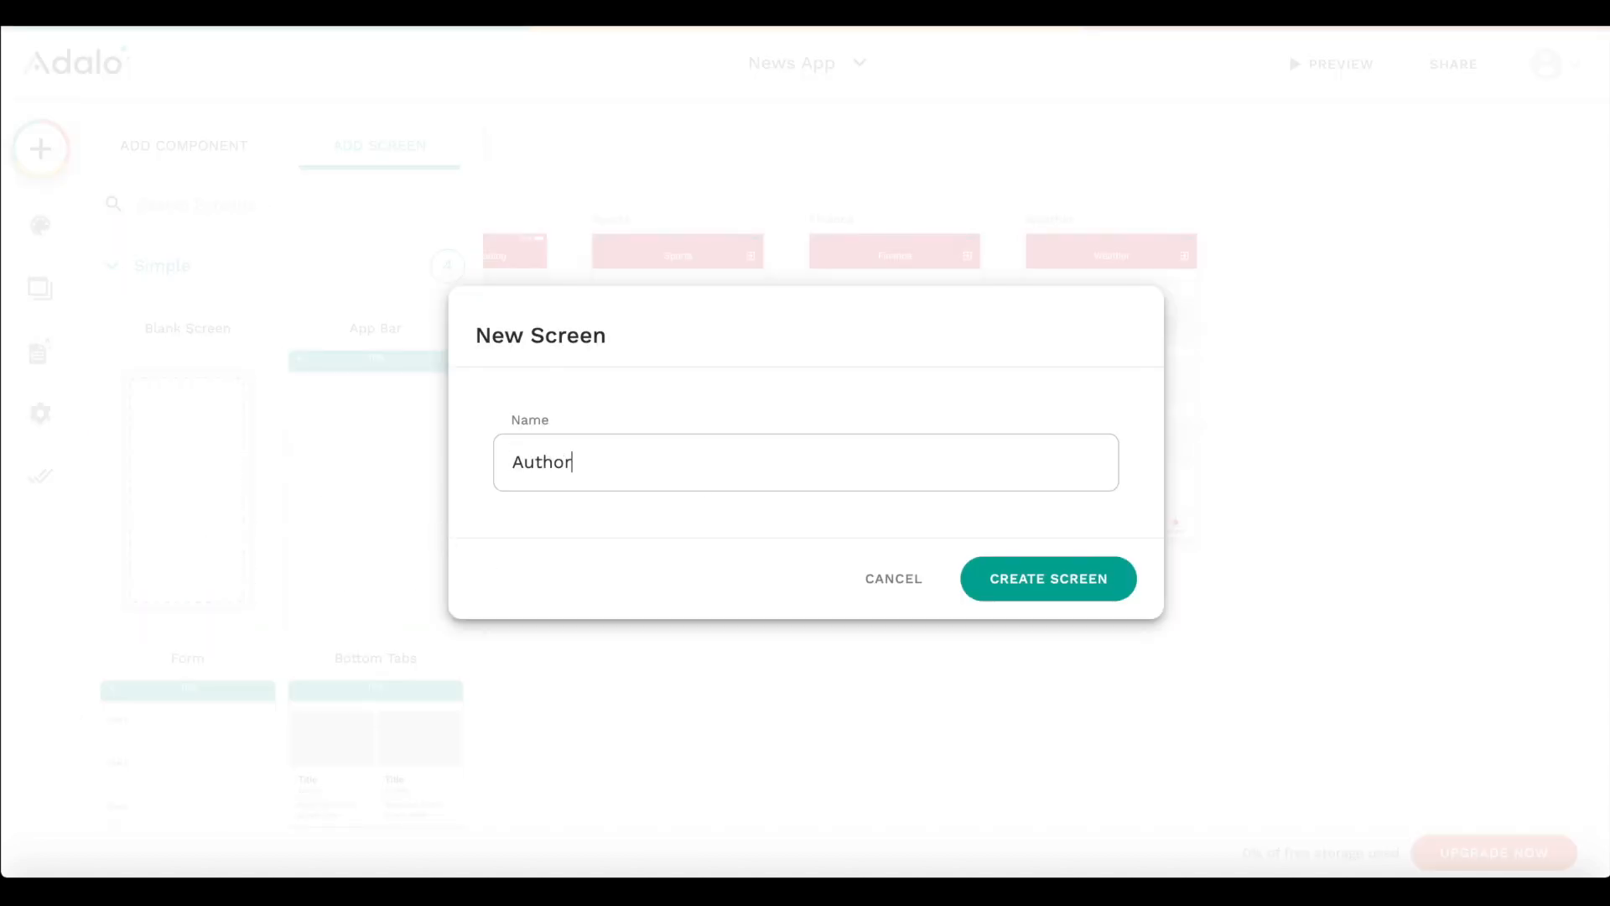
pyautogui.click(1072, 587)
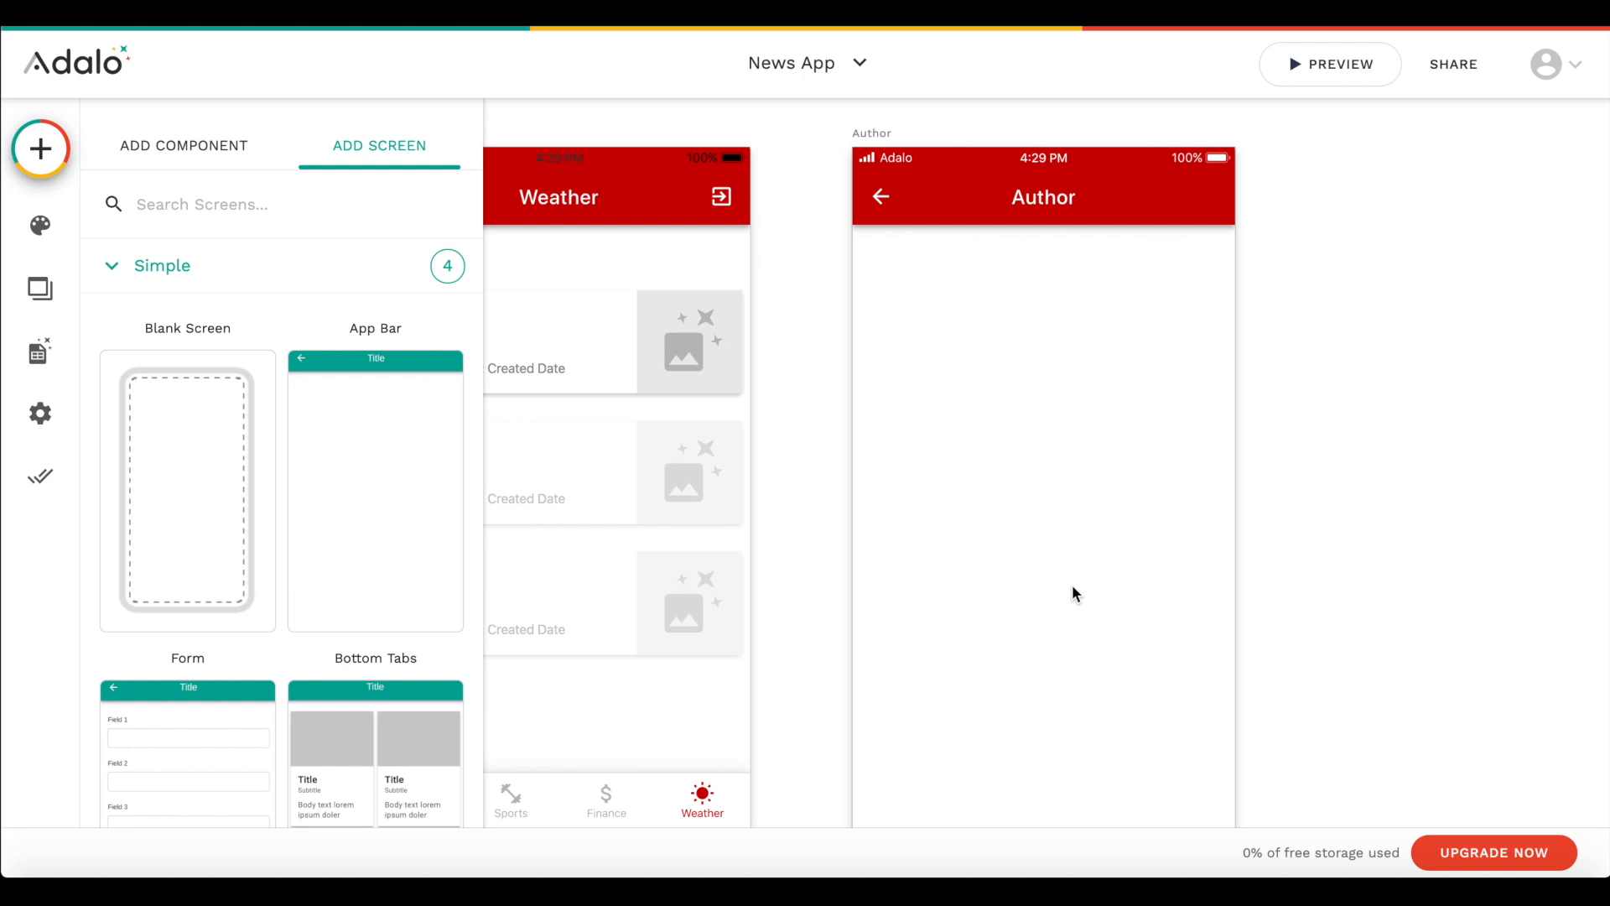
# - Add a click action to the Author text on the Article screen that links to the Author screen
pyautogui.hscroll(-15, 906, 590)
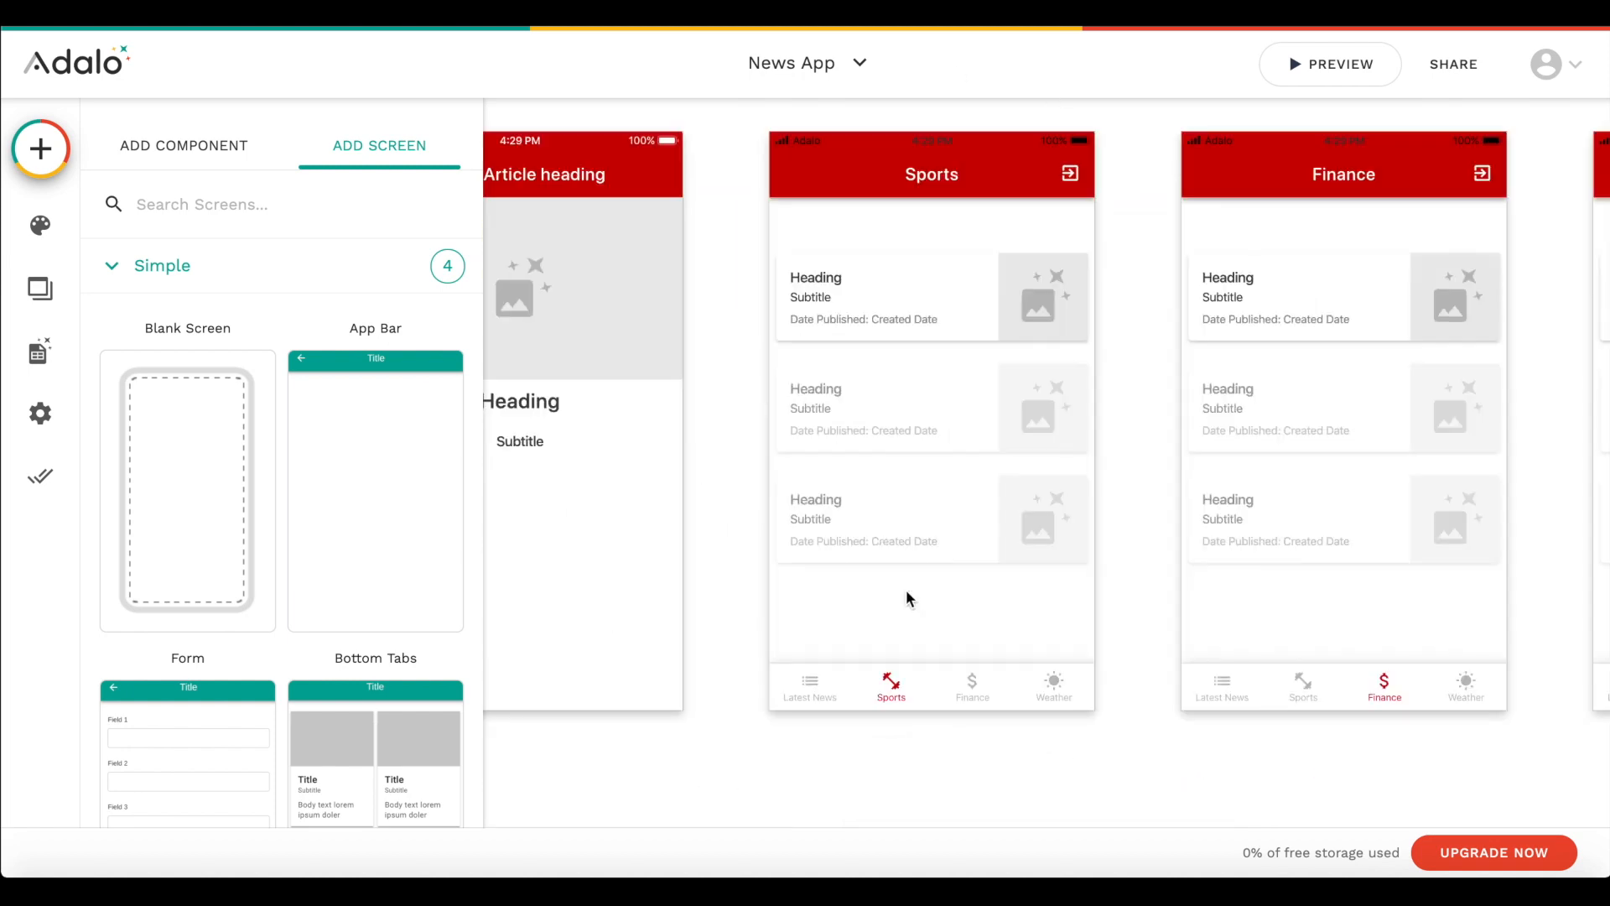
pyautogui.hscroll(-5, 906, 591)
pyautogui.click(977, 549)
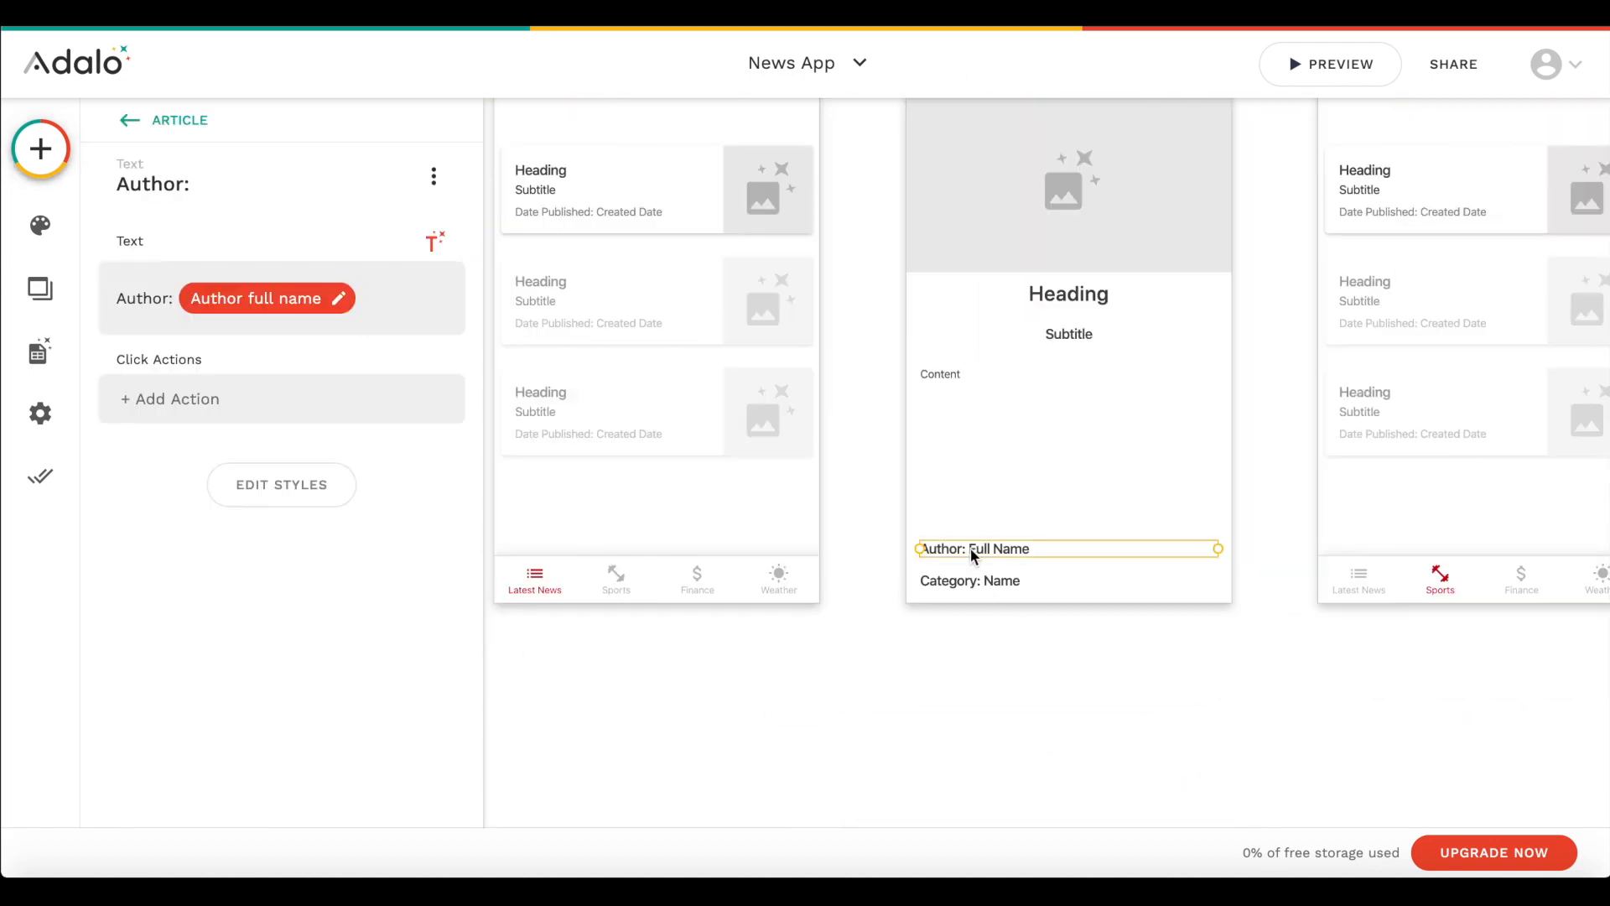
pyautogui.click(192, 400)
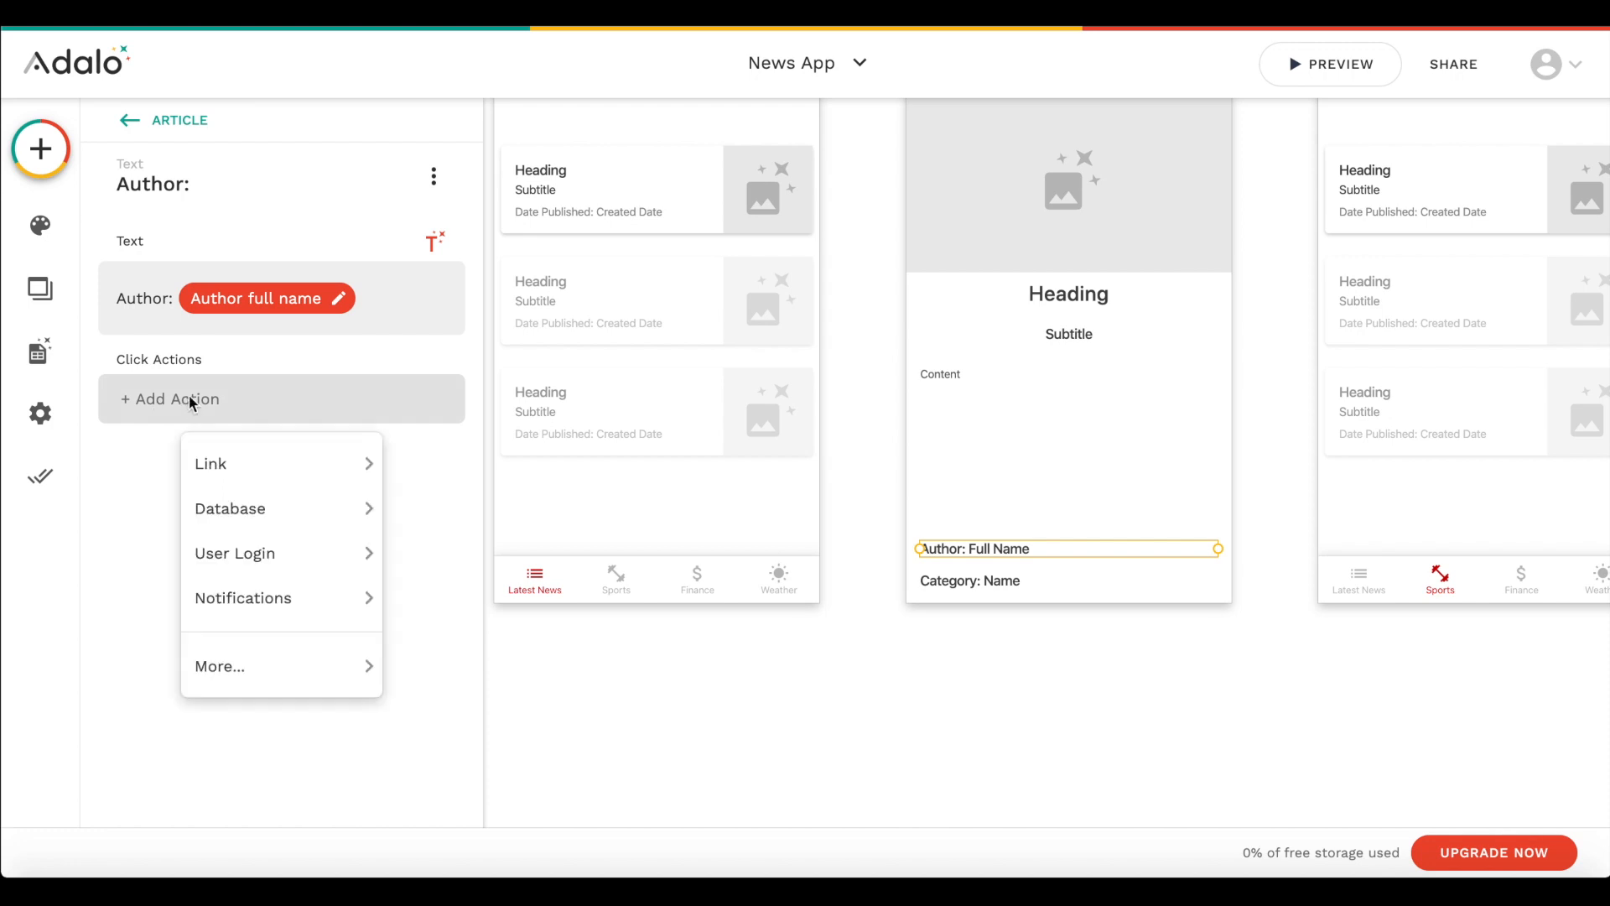
pyautogui.moveTo(262, 441)
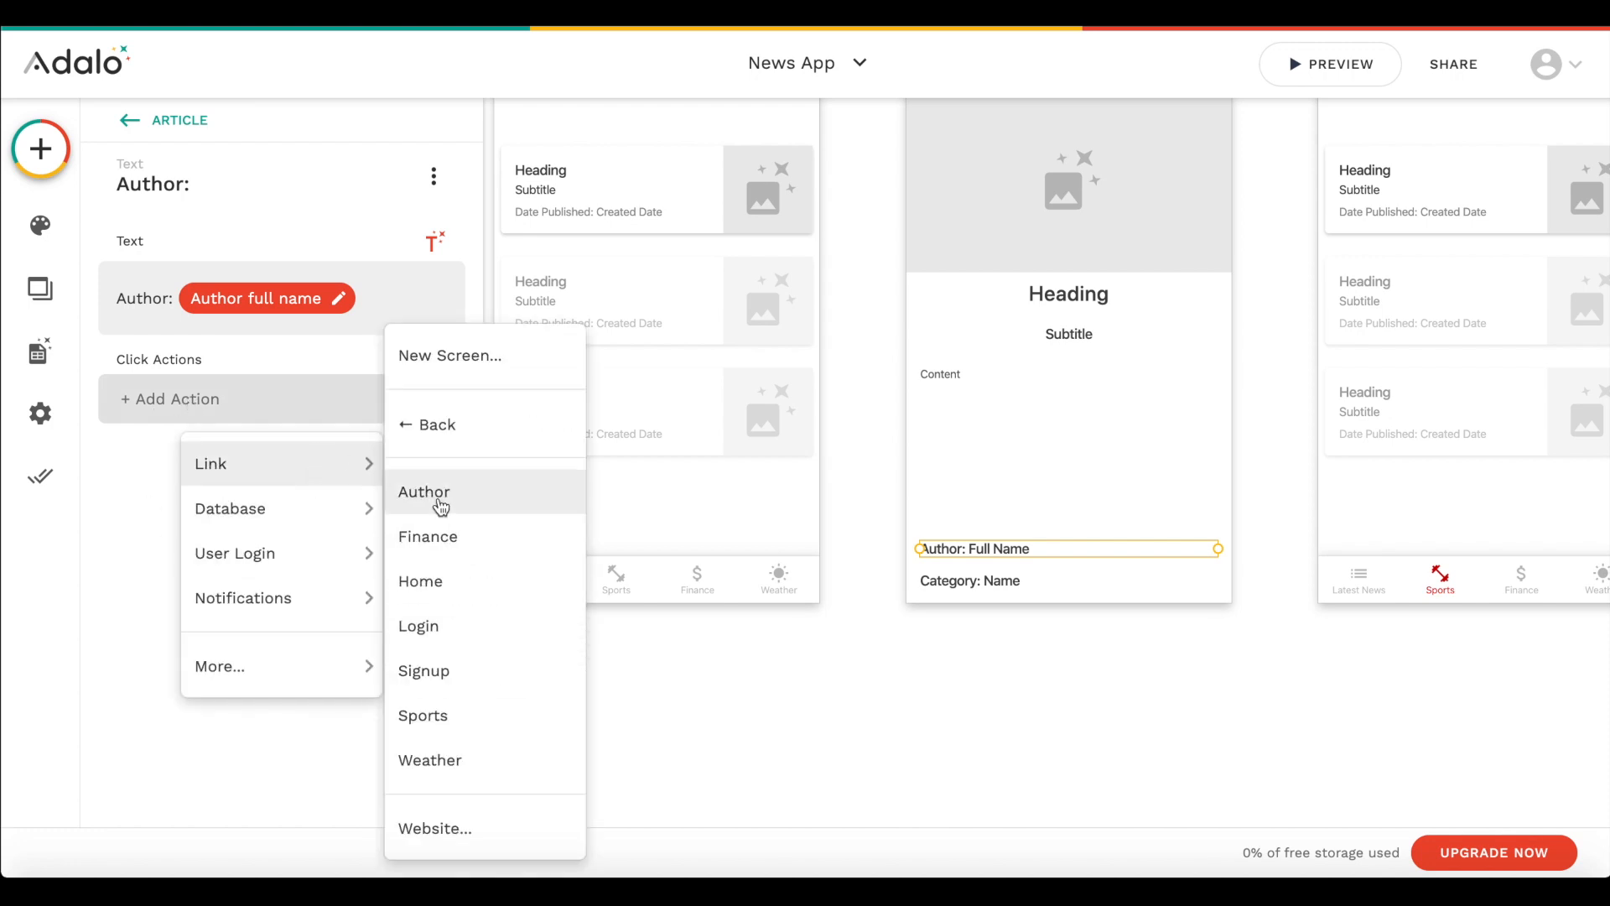
pyautogui.click(436, 499)
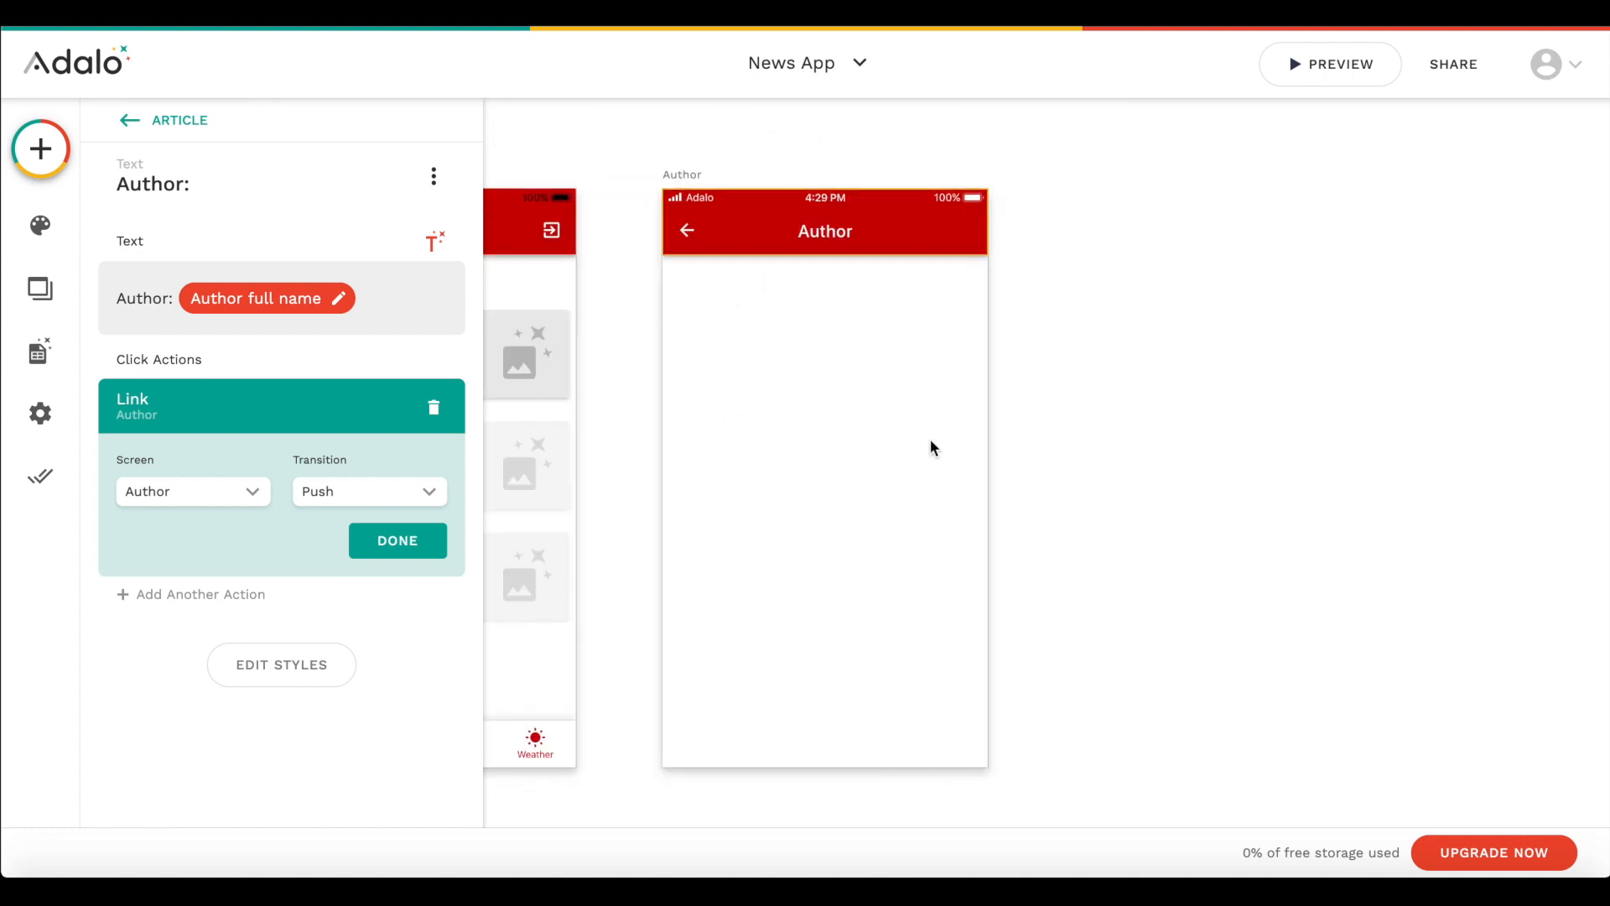
# - Set the Author screen's app bar title to the current news article's author full name
pyautogui.click(772, 226)
pyautogui.click(209, 559)
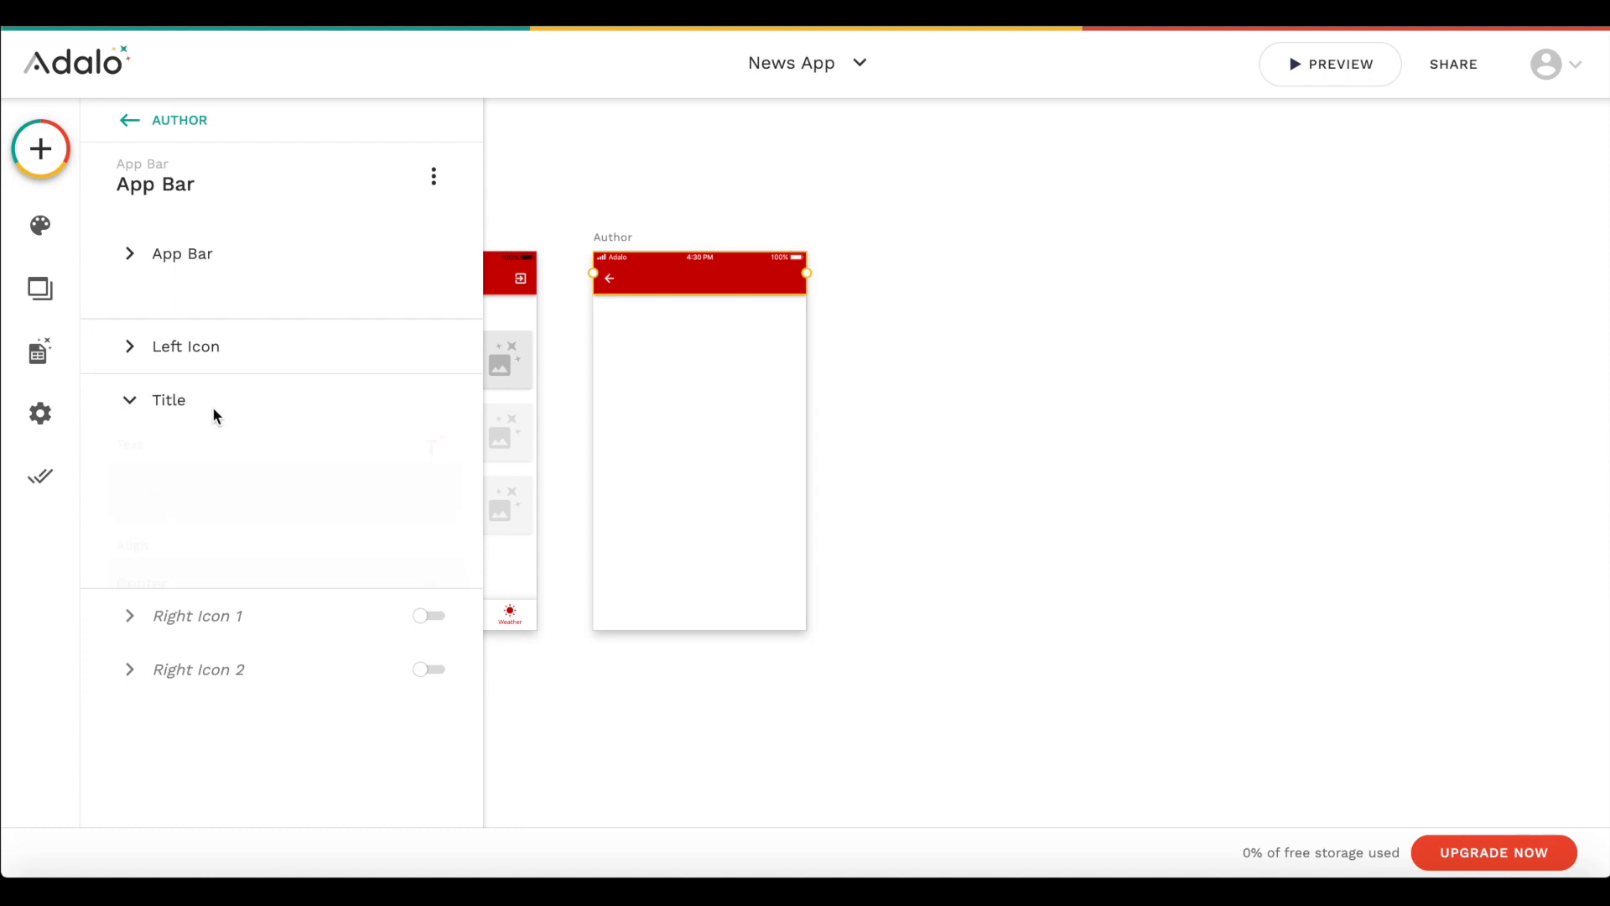
pyautogui.click(434, 407)
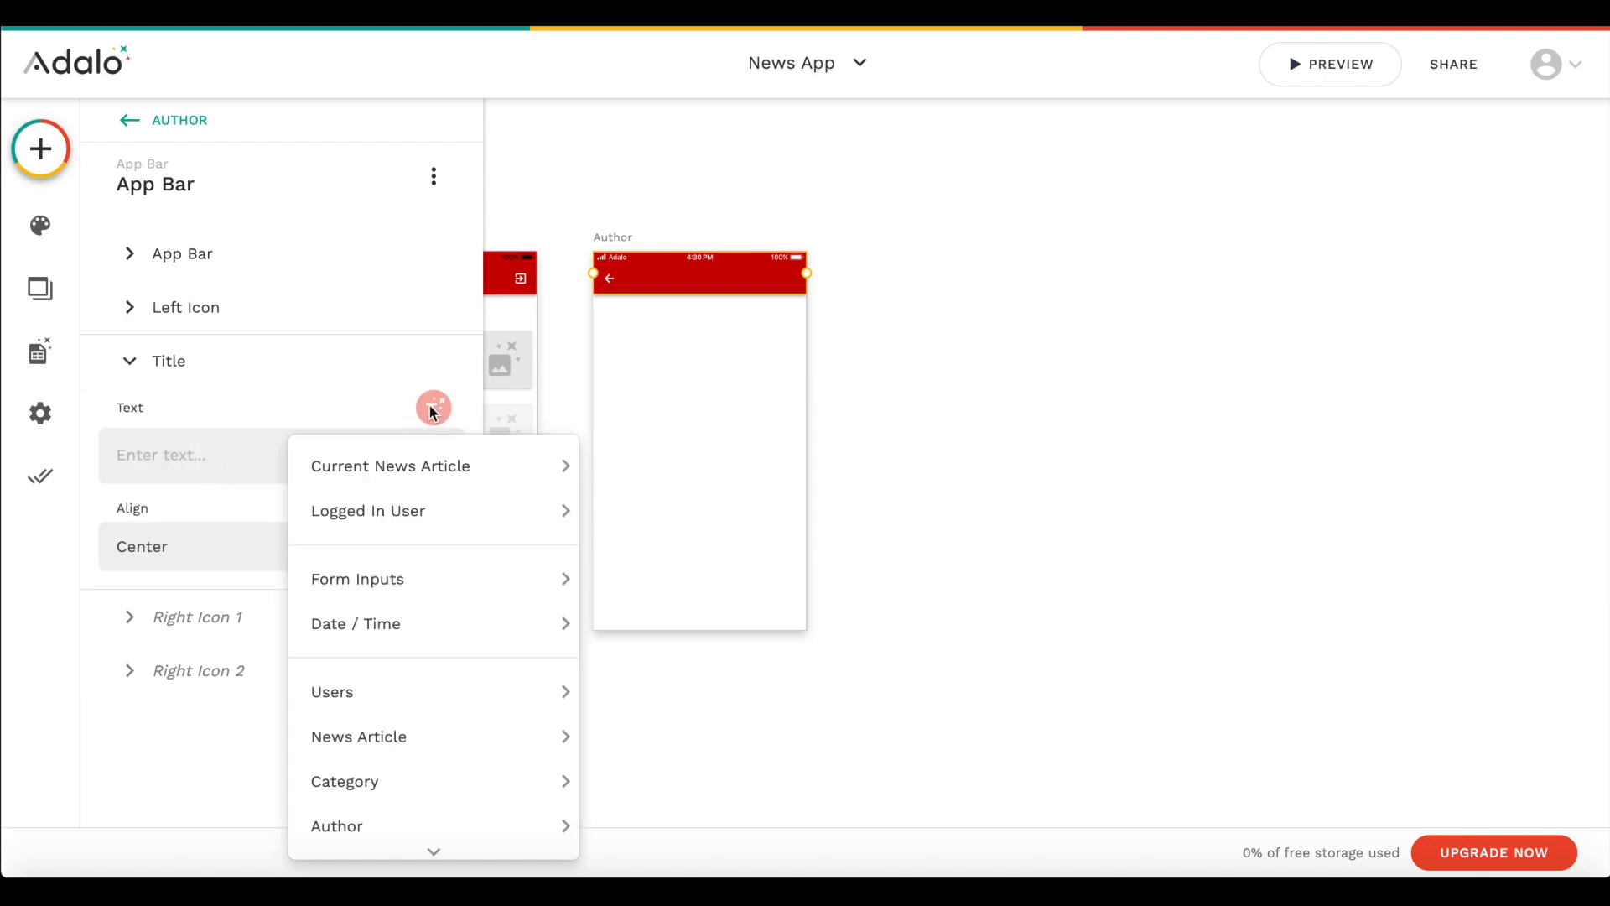
pyautogui.moveTo(424, 467)
pyautogui.moveTo(663, 732)
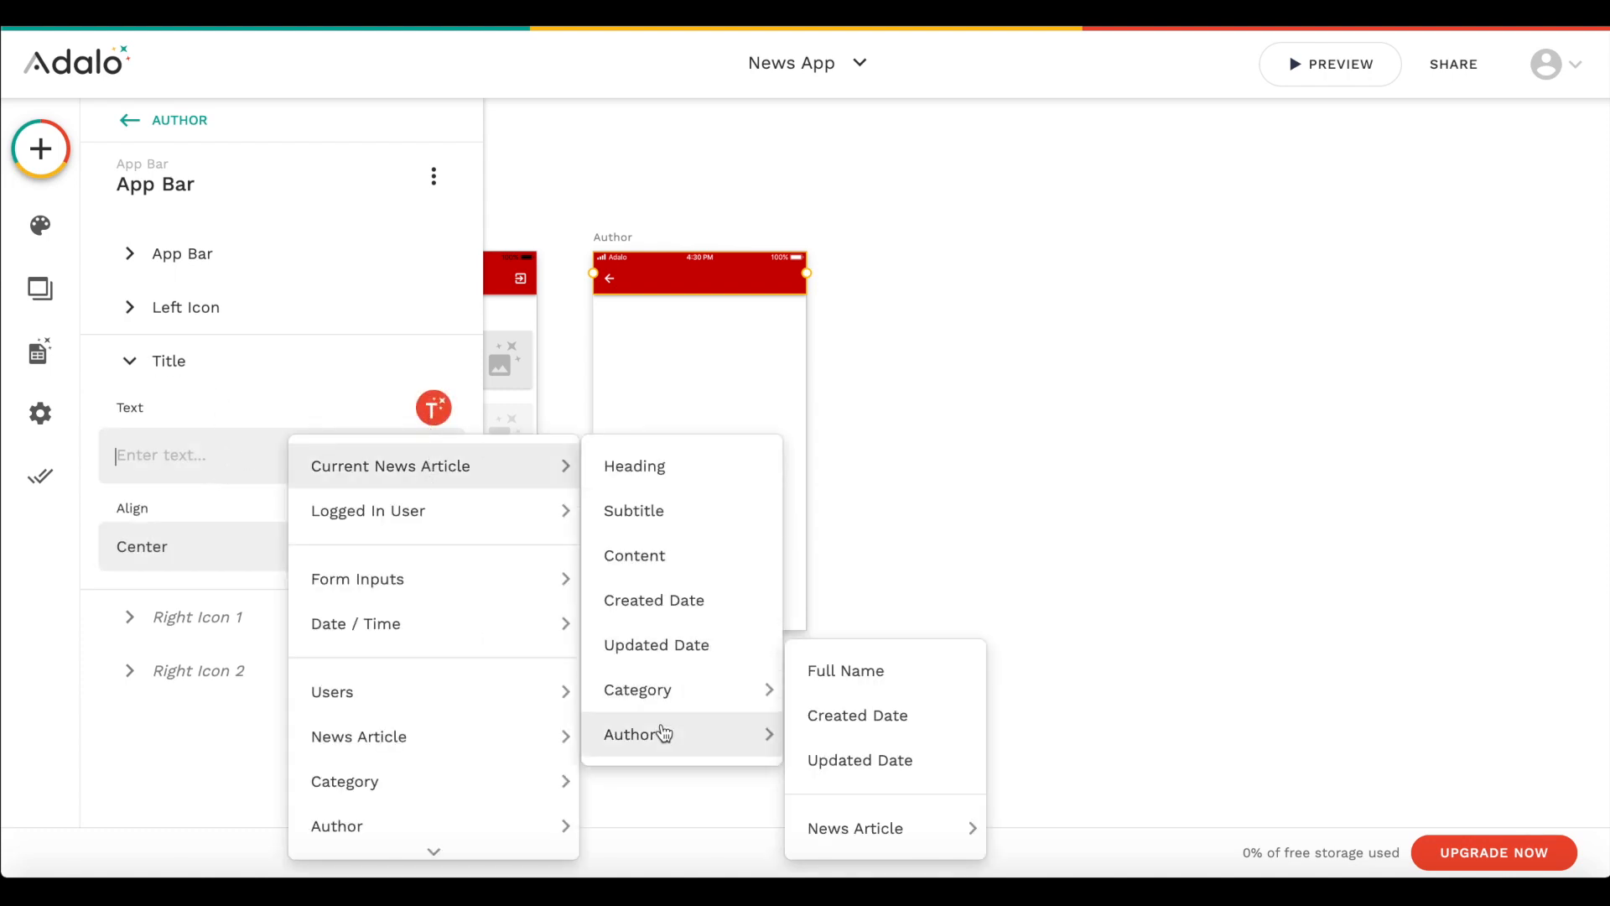
pyautogui.click(851, 679)
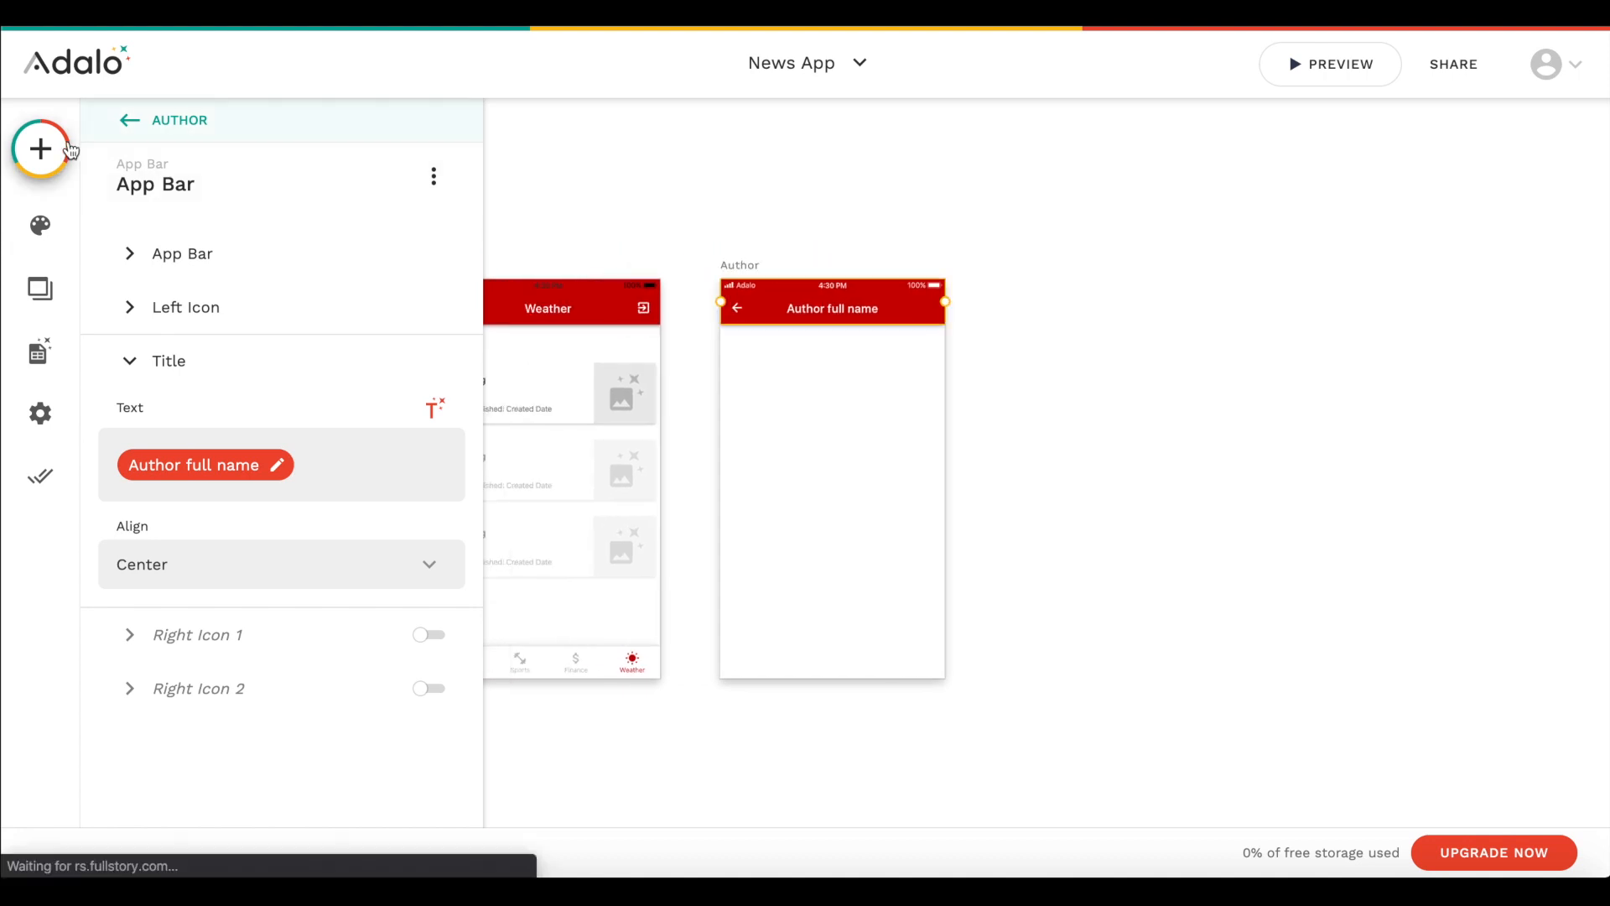
# - Add an image component below the Author screen's app bar and set its rounding to 10000
pyautogui.click(39, 148)
pyautogui.write('ima')
pyautogui.moveTo(154, 370); pyautogui.dragTo(833, 393)
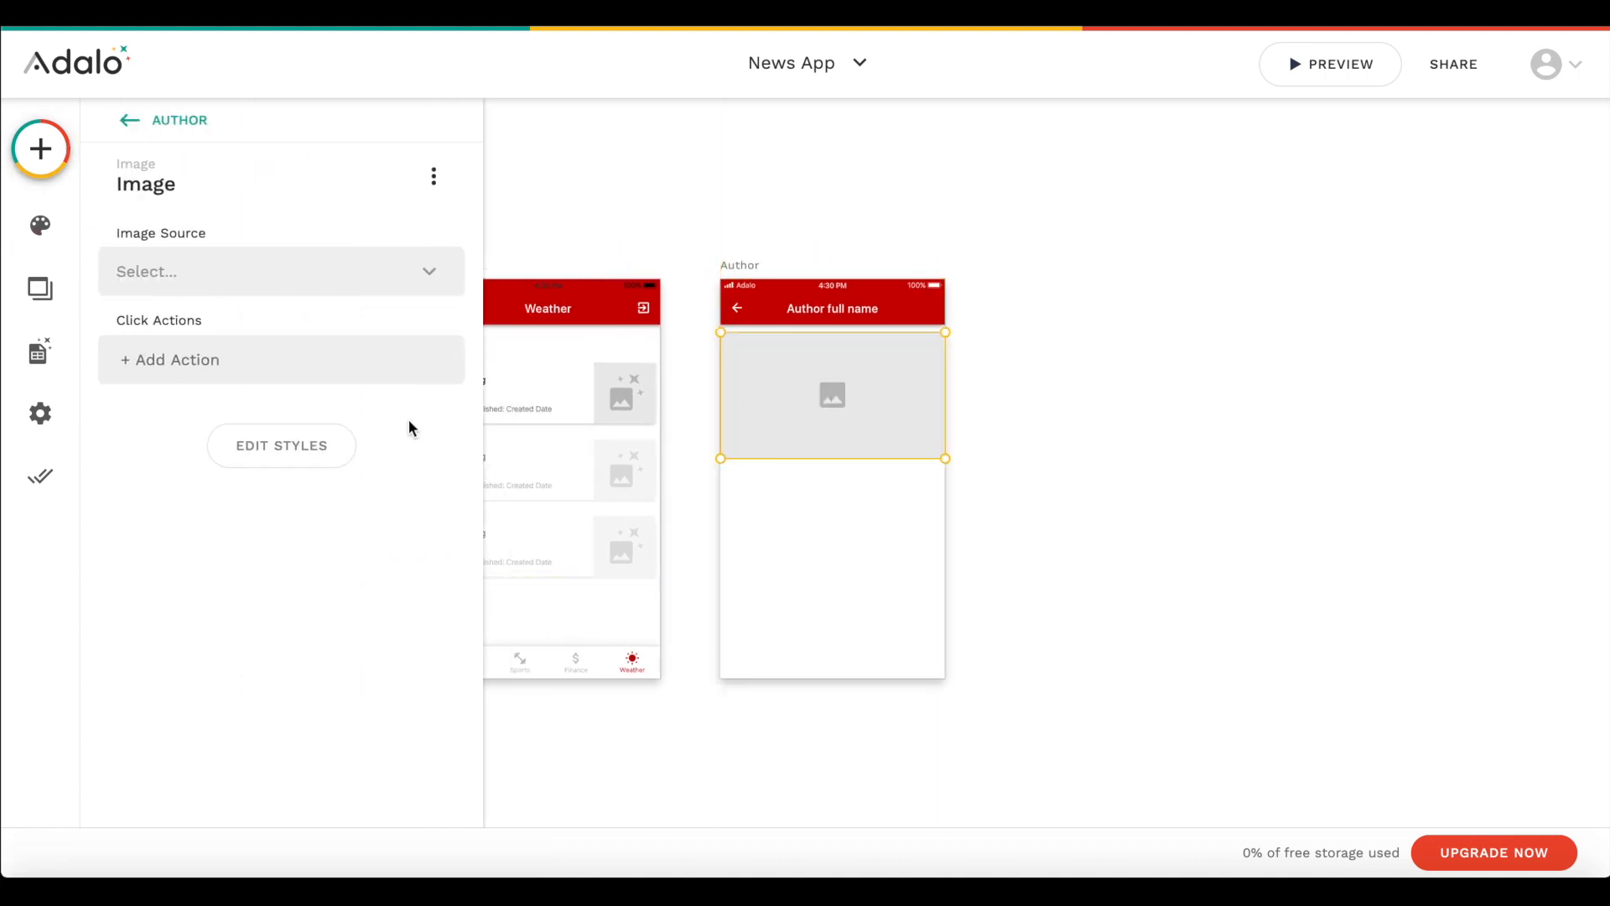
pyautogui.click(284, 445)
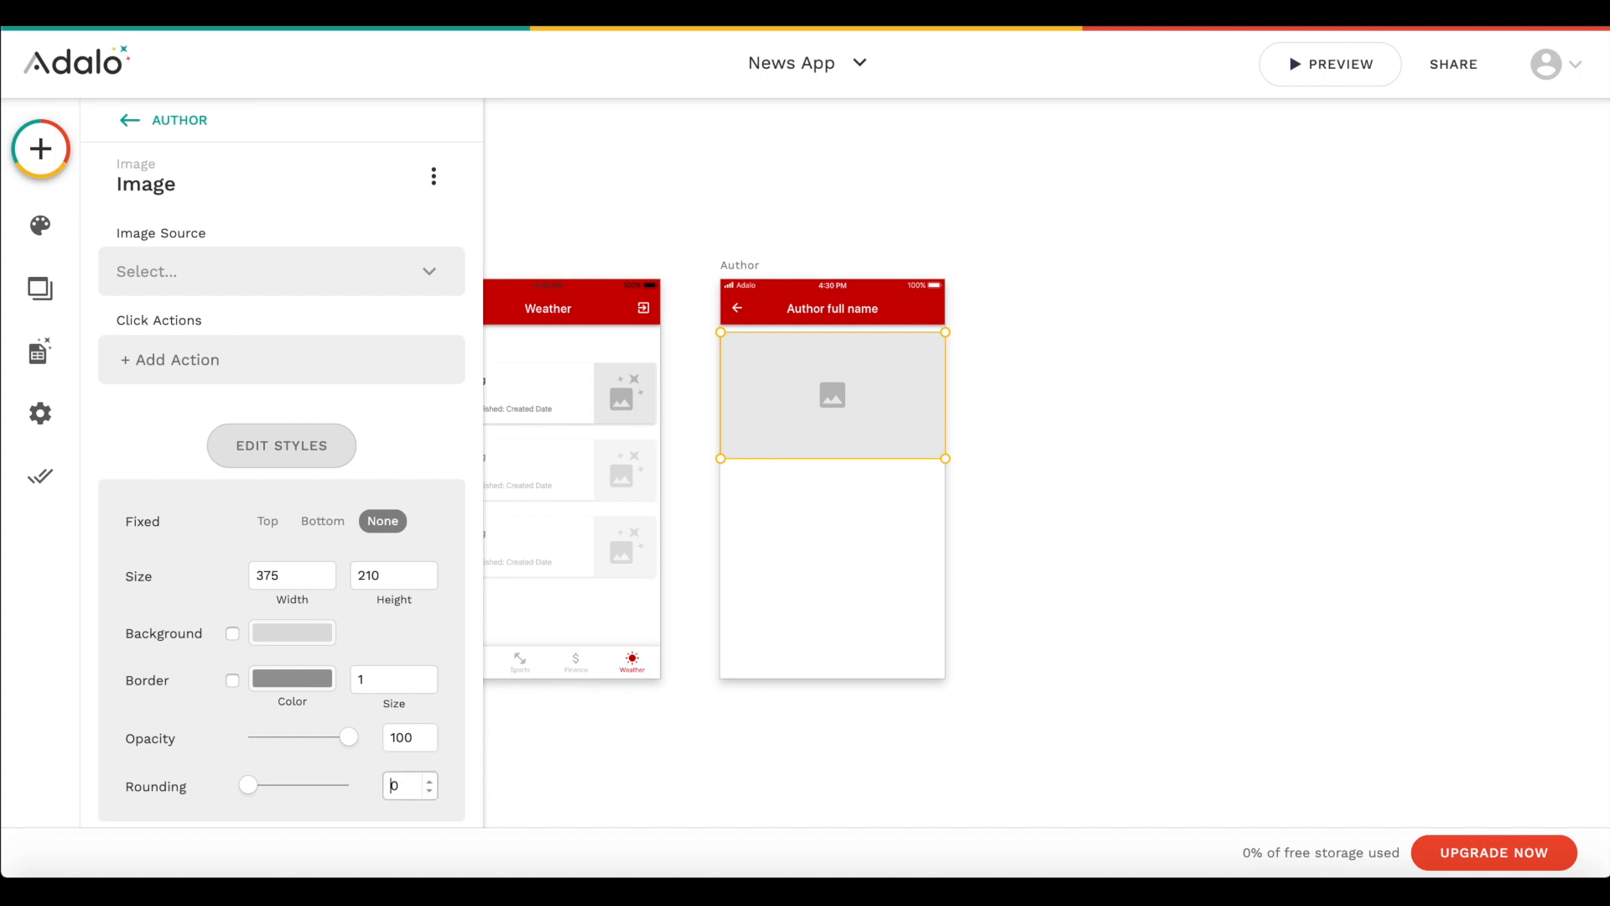
pyautogui.write('0000')
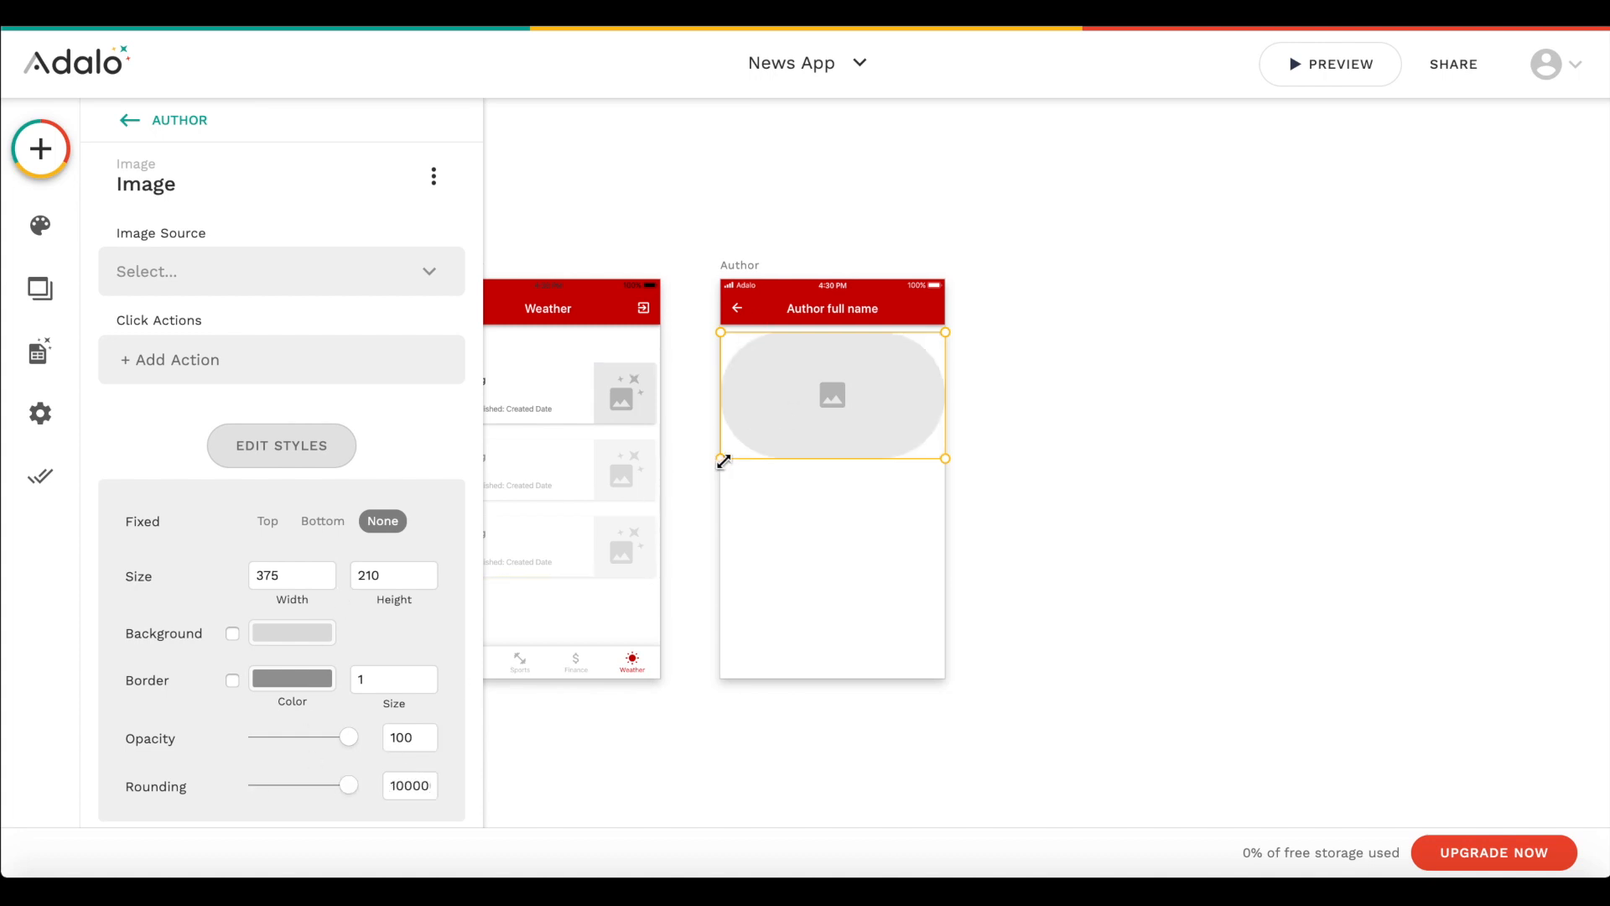
# - Narrow the author image to a 210 by 210 circle and centre it horizontally on the screen
pyautogui.moveTo(721, 460); pyautogui.dragTo(824, 459)
pyautogui.click(327, 582)
pyautogui.click(330, 565)
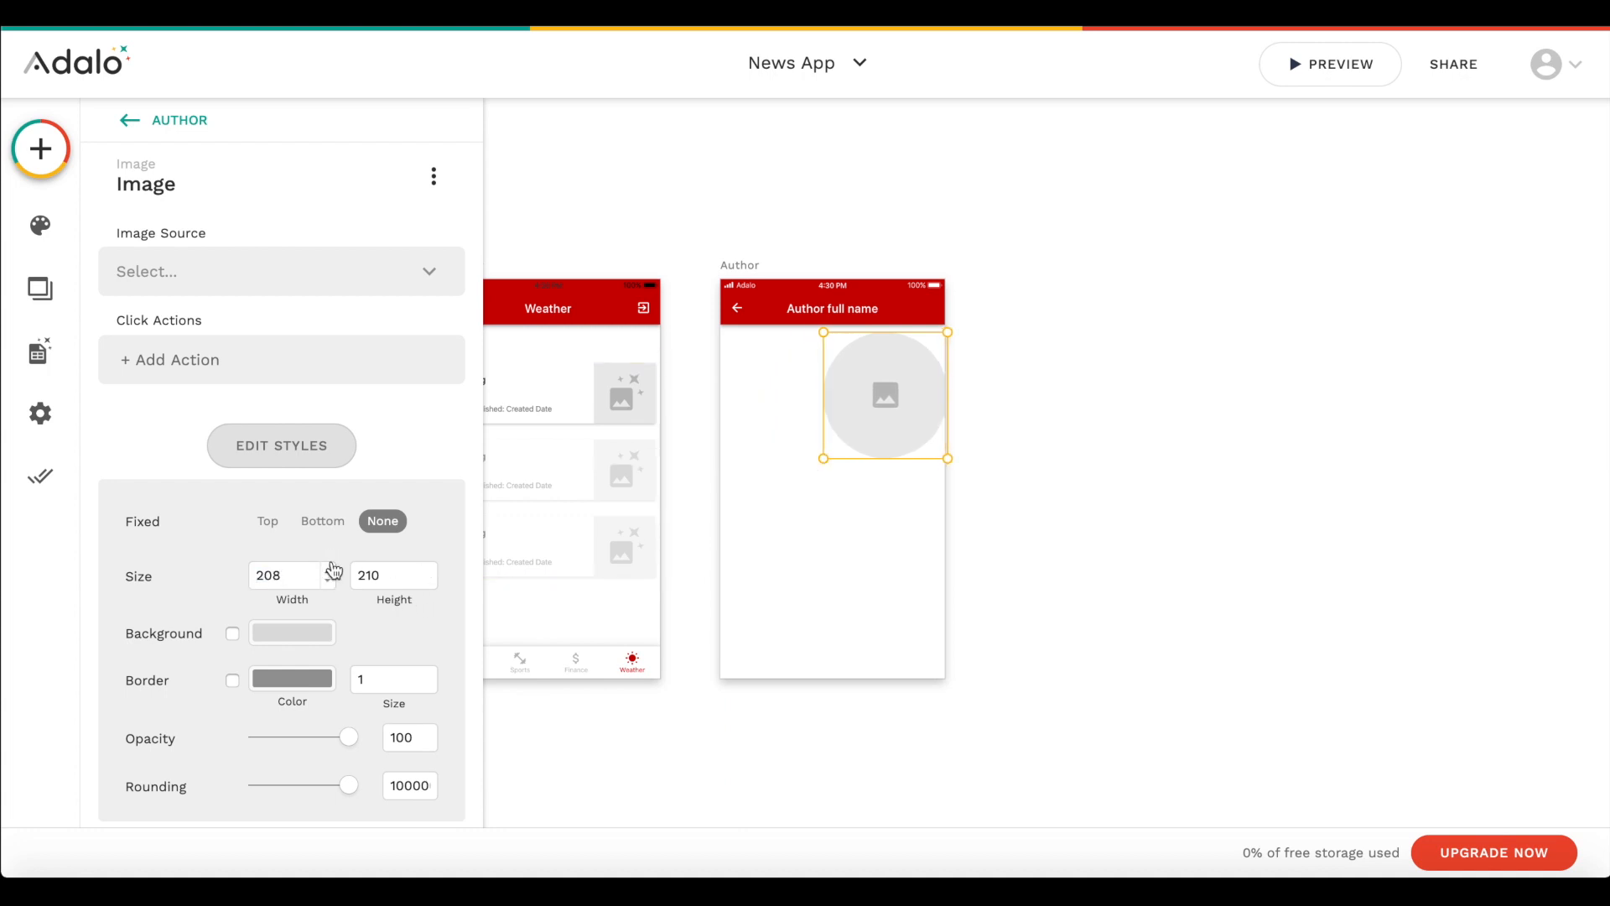
pyautogui.click(332, 568)
pyautogui.click(331, 569)
pyautogui.moveTo(878, 388); pyautogui.dragTo(824, 386)
# - Set the image source to the current news article's author profile image from the database
pyautogui.click(264, 270)
pyautogui.moveTo(151, 374)
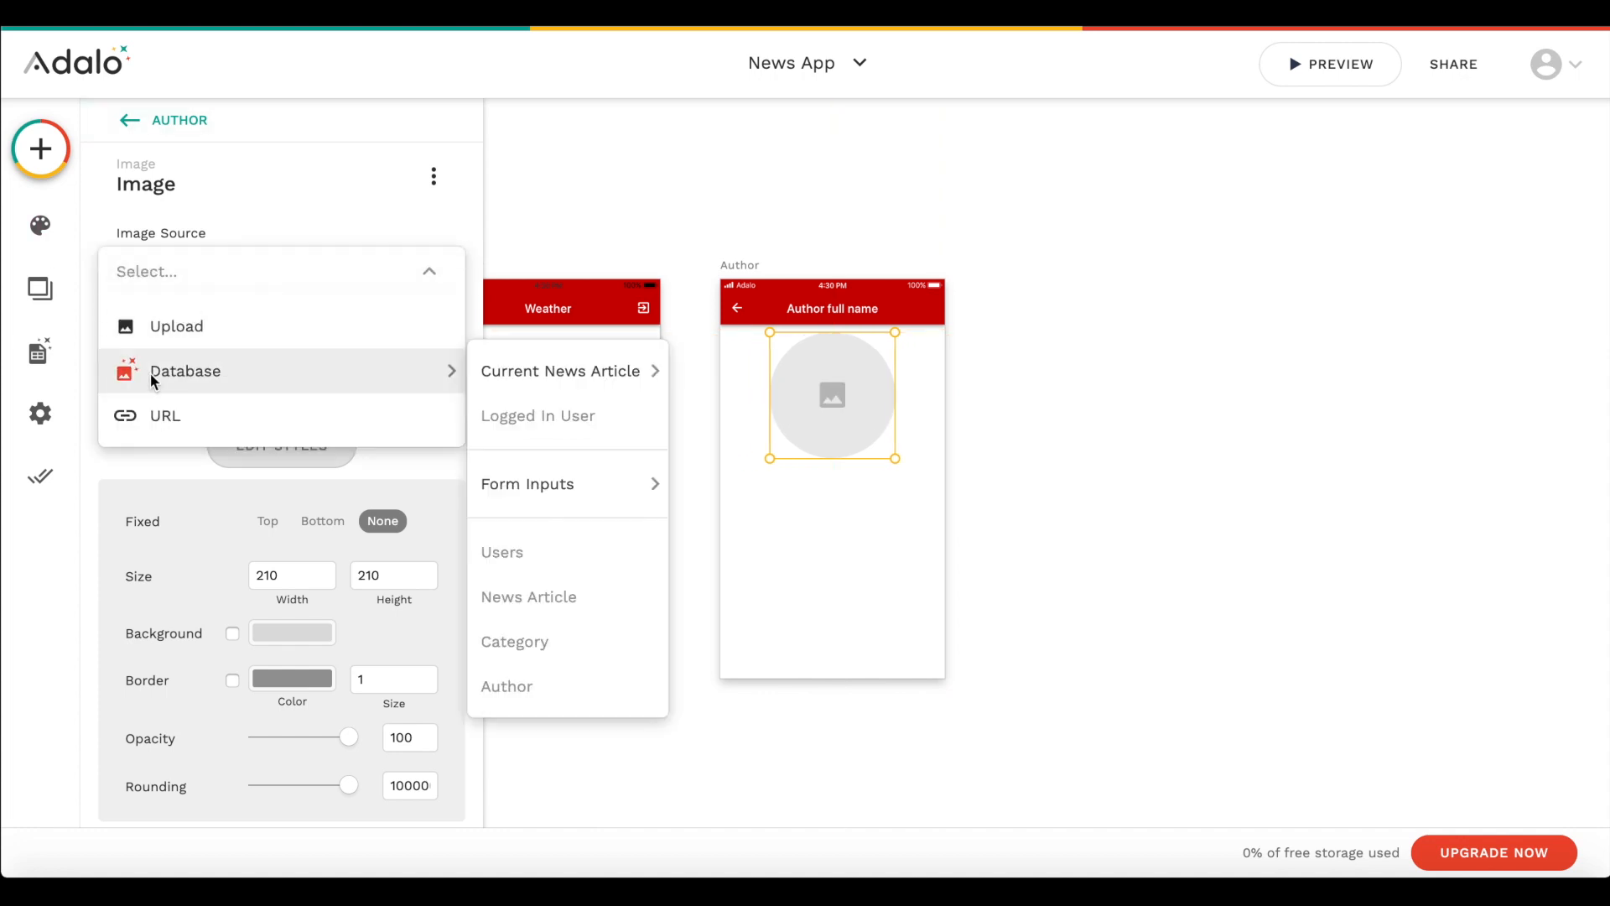
pyautogui.moveTo(583, 356)
pyautogui.moveTo(758, 460)
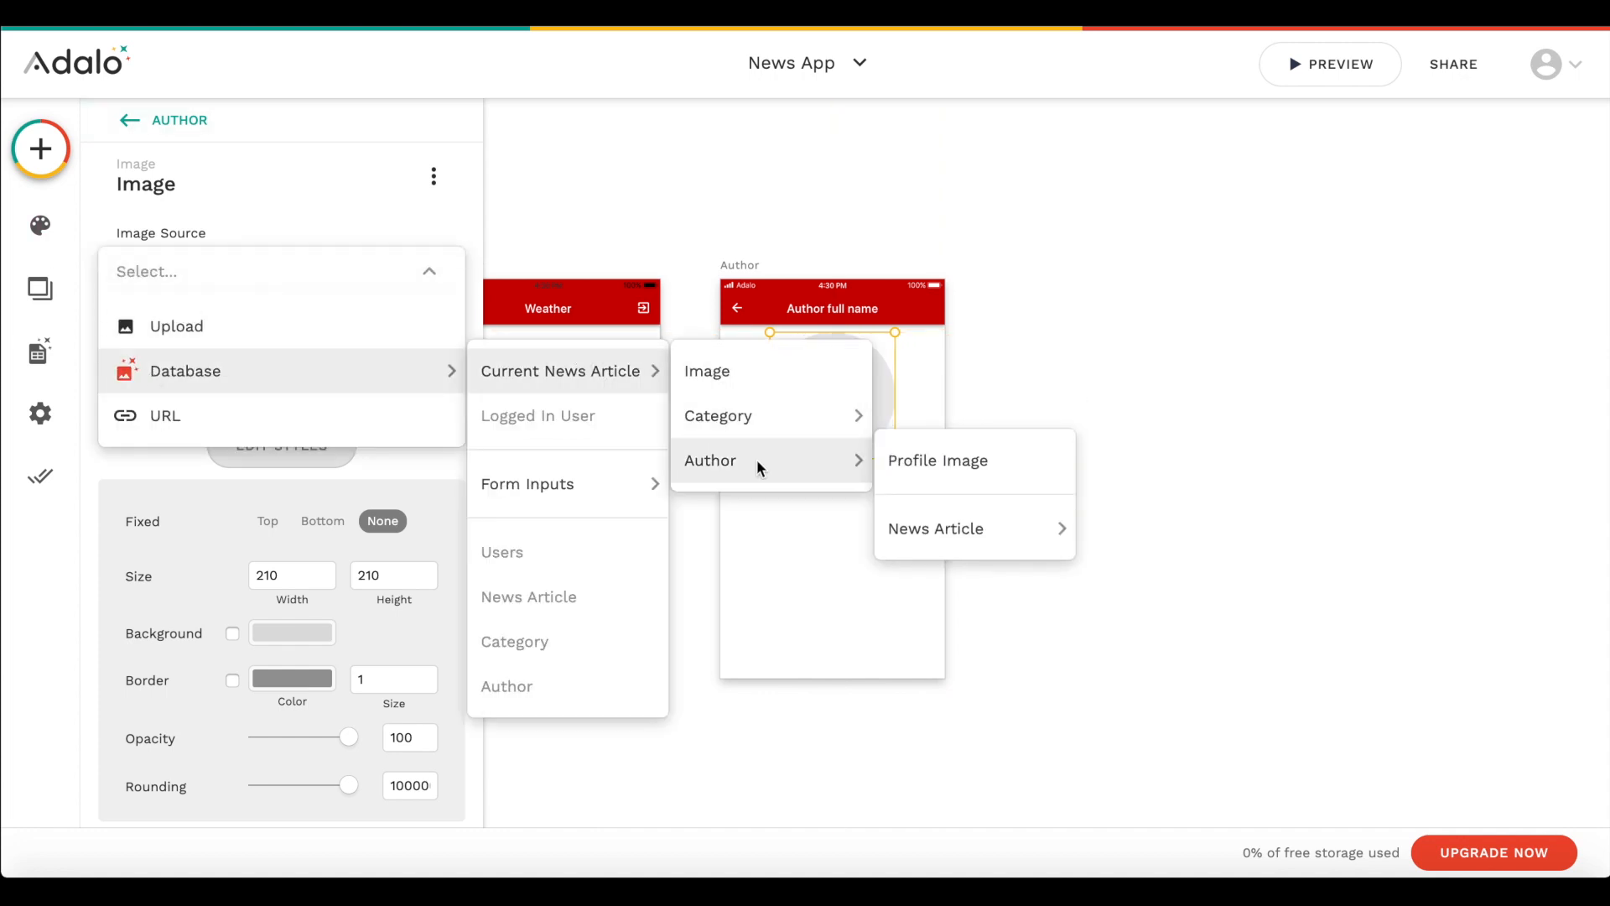
pyautogui.click(933, 460)
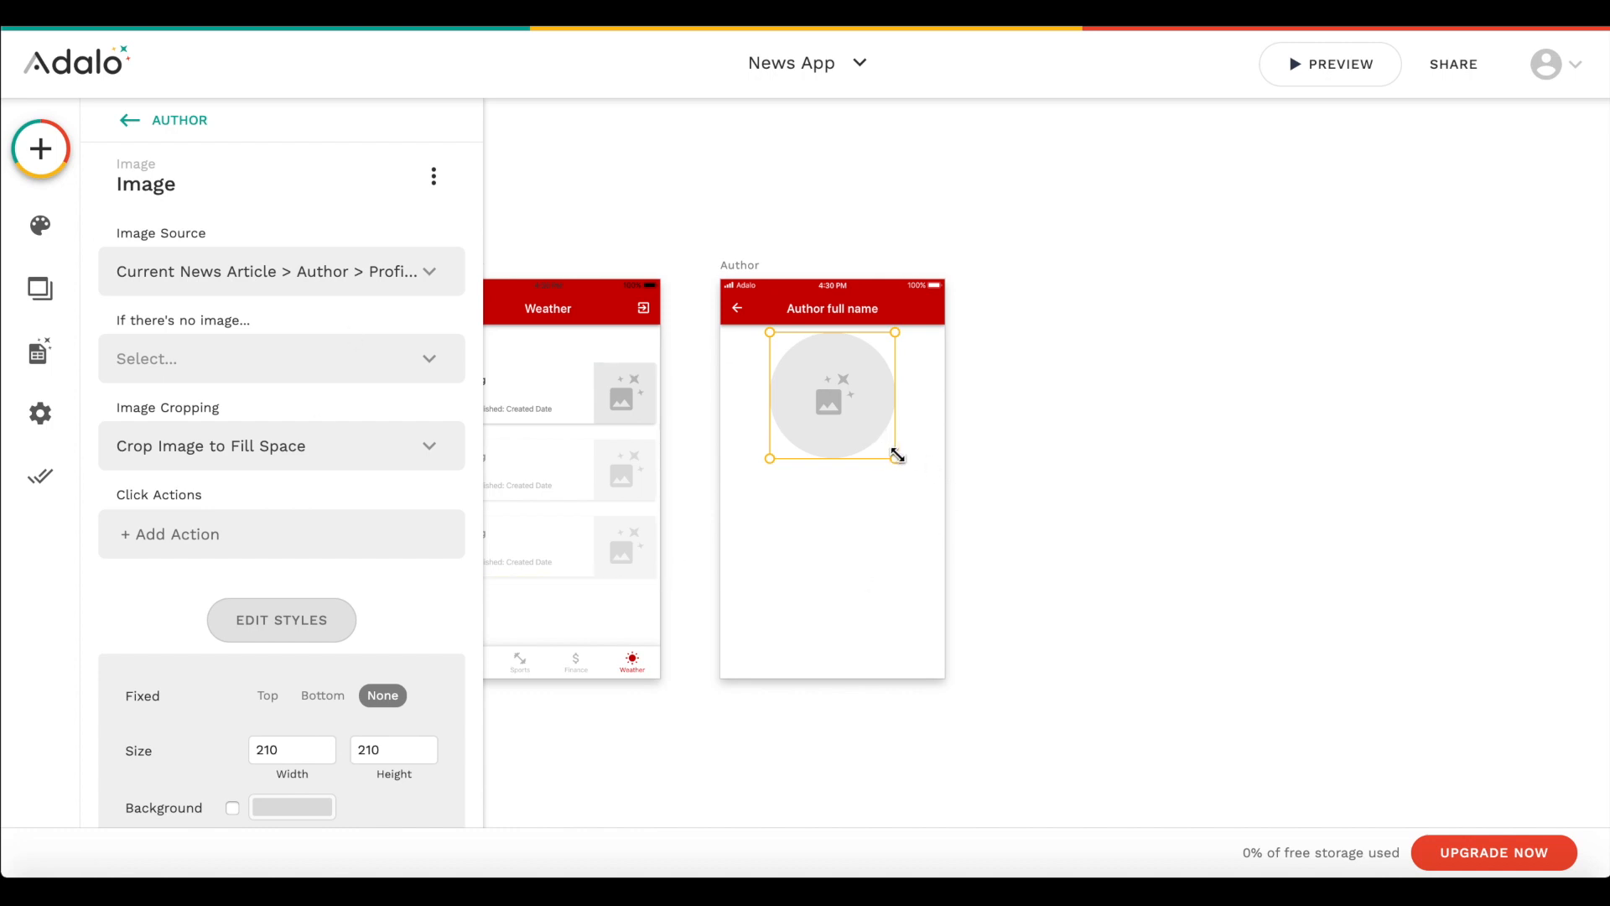
# - Resize the author profile image to 170 by 170 and centre it below the app bar
pyautogui.scroll(-1, 300, 738)
pyautogui.doubleClick(418, 651)
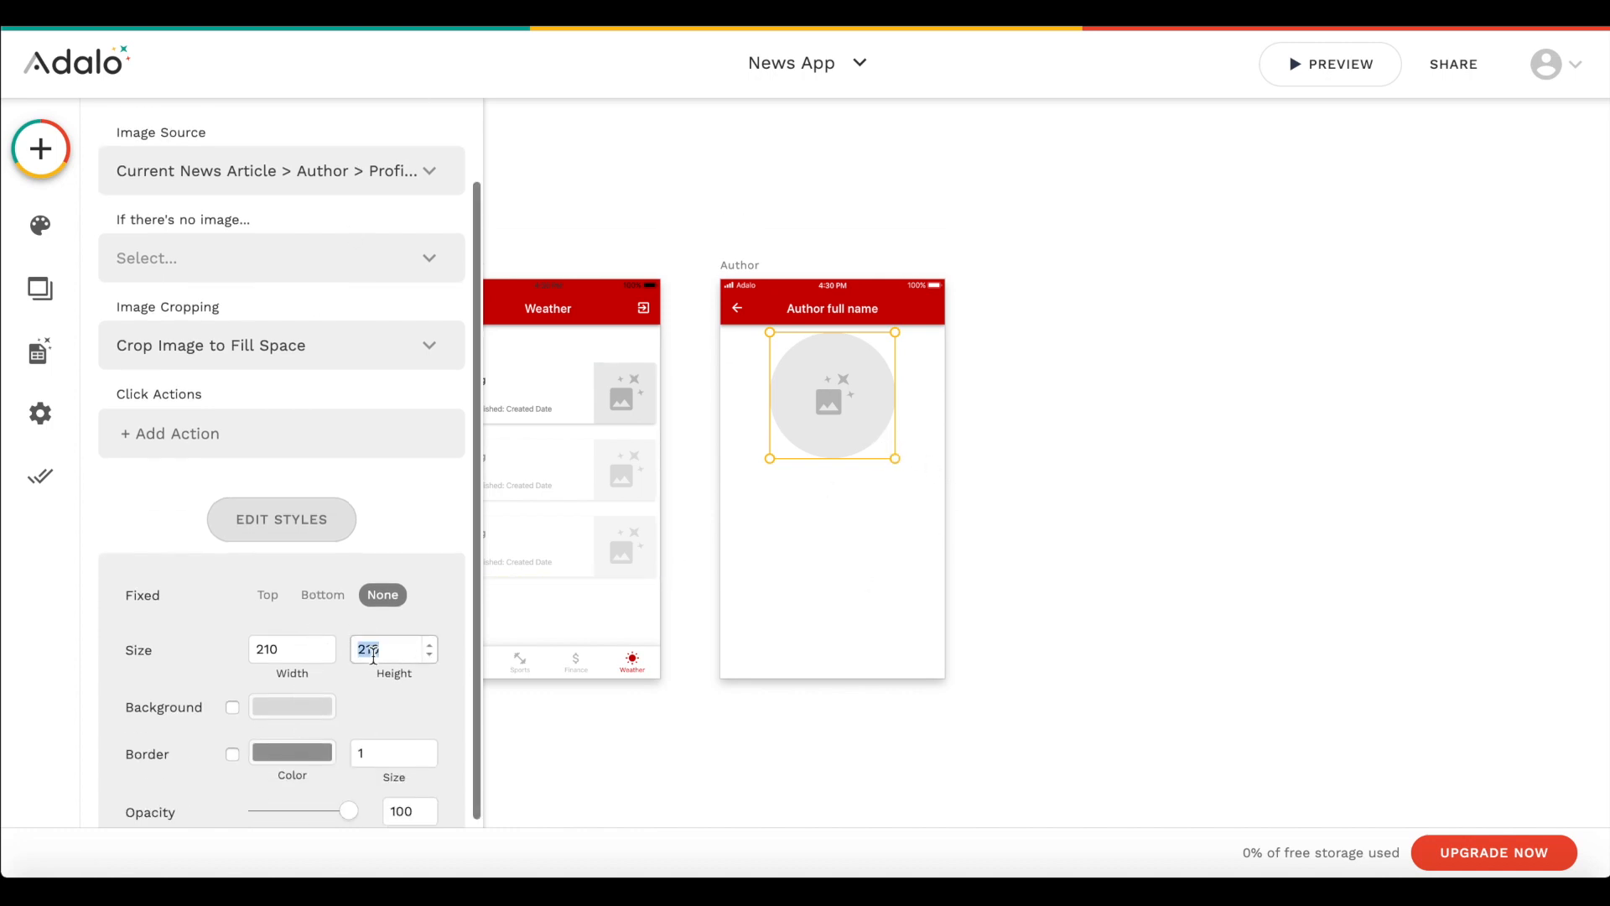
pyautogui.write('170')
pyautogui.click(282, 659)
pyautogui.press('BackSpace')
pyautogui.press('BackSpace')
pyautogui.press('BackSpace')
pyautogui.write('170')
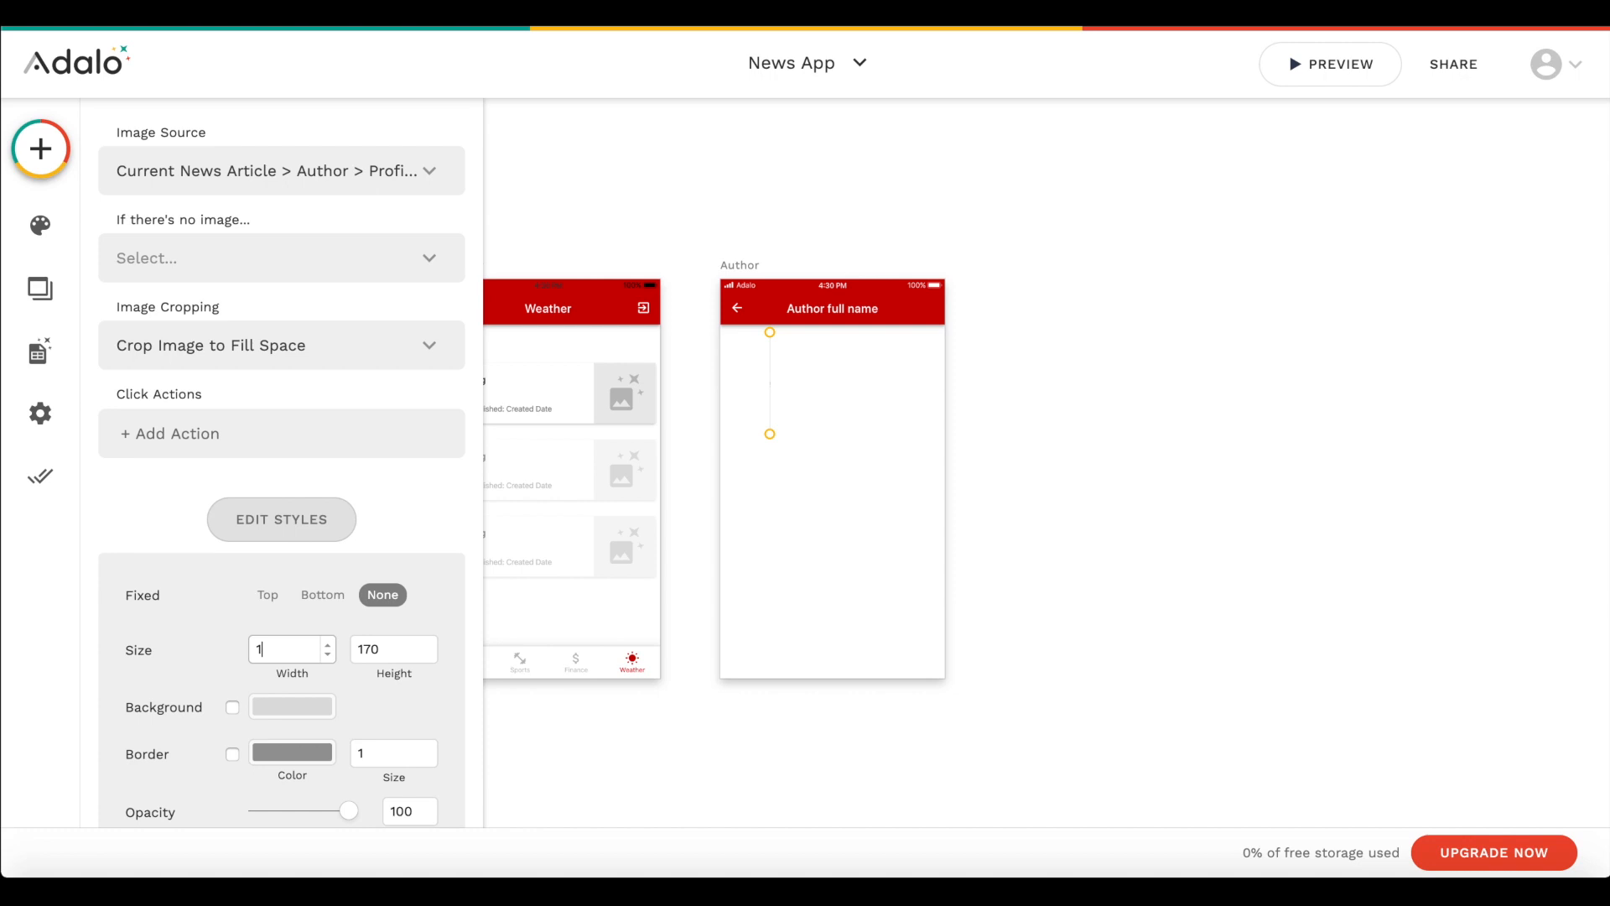
pyautogui.moveTo(824, 384); pyautogui.dragTo(839, 390)
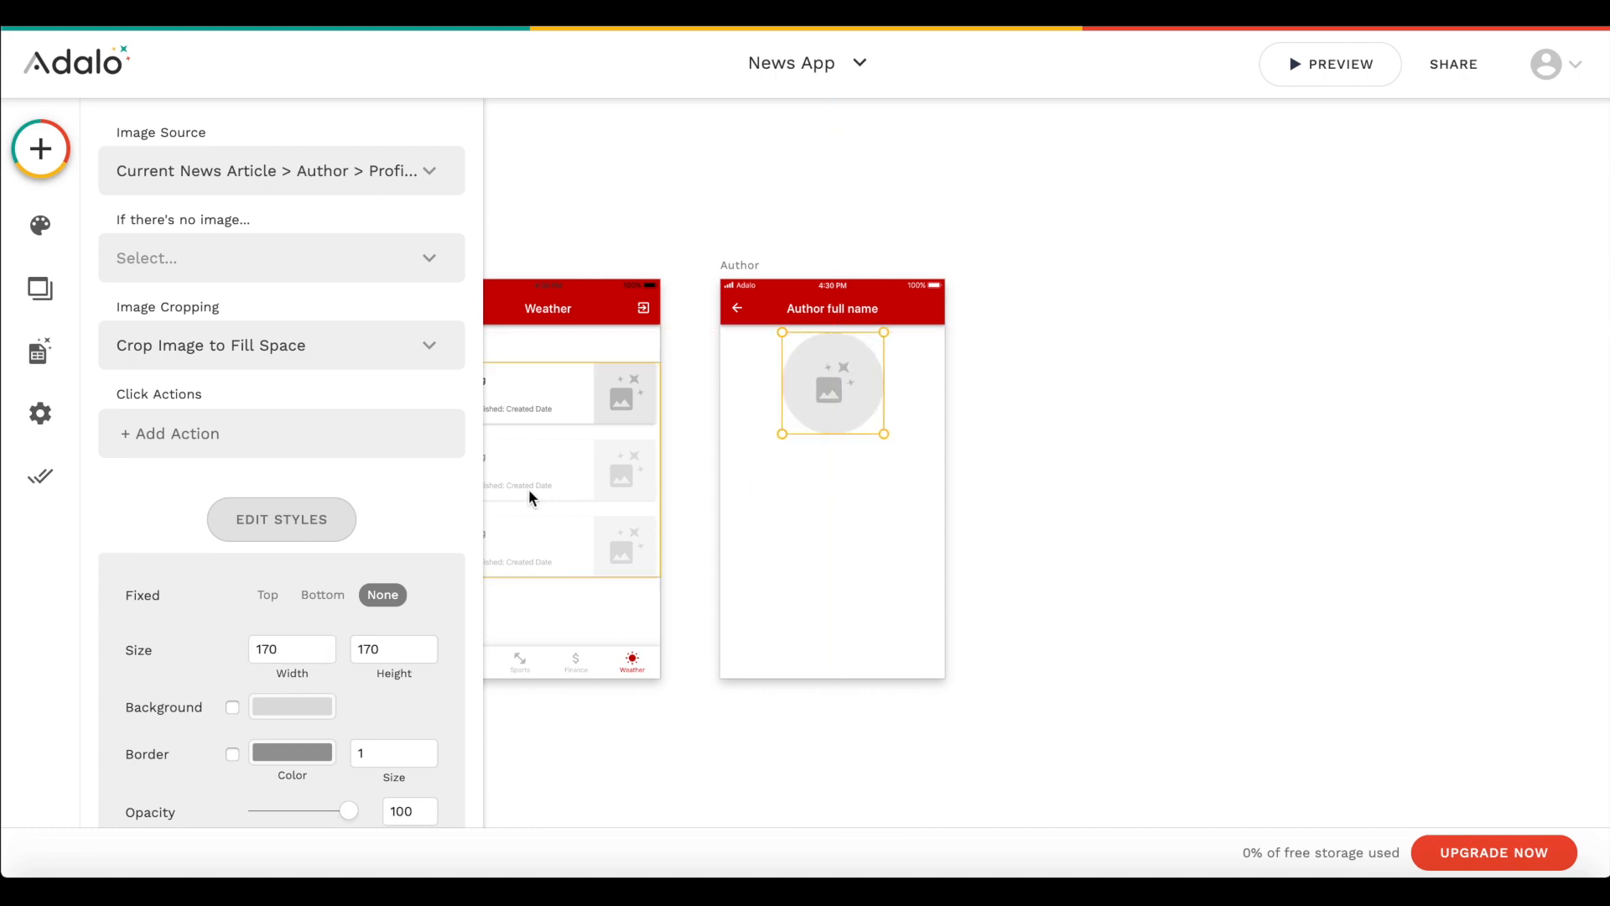
# - Add a text component below the profile image and set its text to the current news article's author full name
pyautogui.click(40, 148)
pyautogui.moveTo(216, 362); pyautogui.dragTo(757, 456)
pyautogui.doubleClick(757, 457)
pyautogui.tripleClick(305, 290)
pyautogui.press('BackSpace')
pyautogui.click(450, 243)
pyautogui.moveTo(406, 299)
pyautogui.moveTo(679, 567)
pyautogui.click(873, 576)
# - Style the author full name text with font size 20 and centre alignment
pyautogui.click(244, 495)
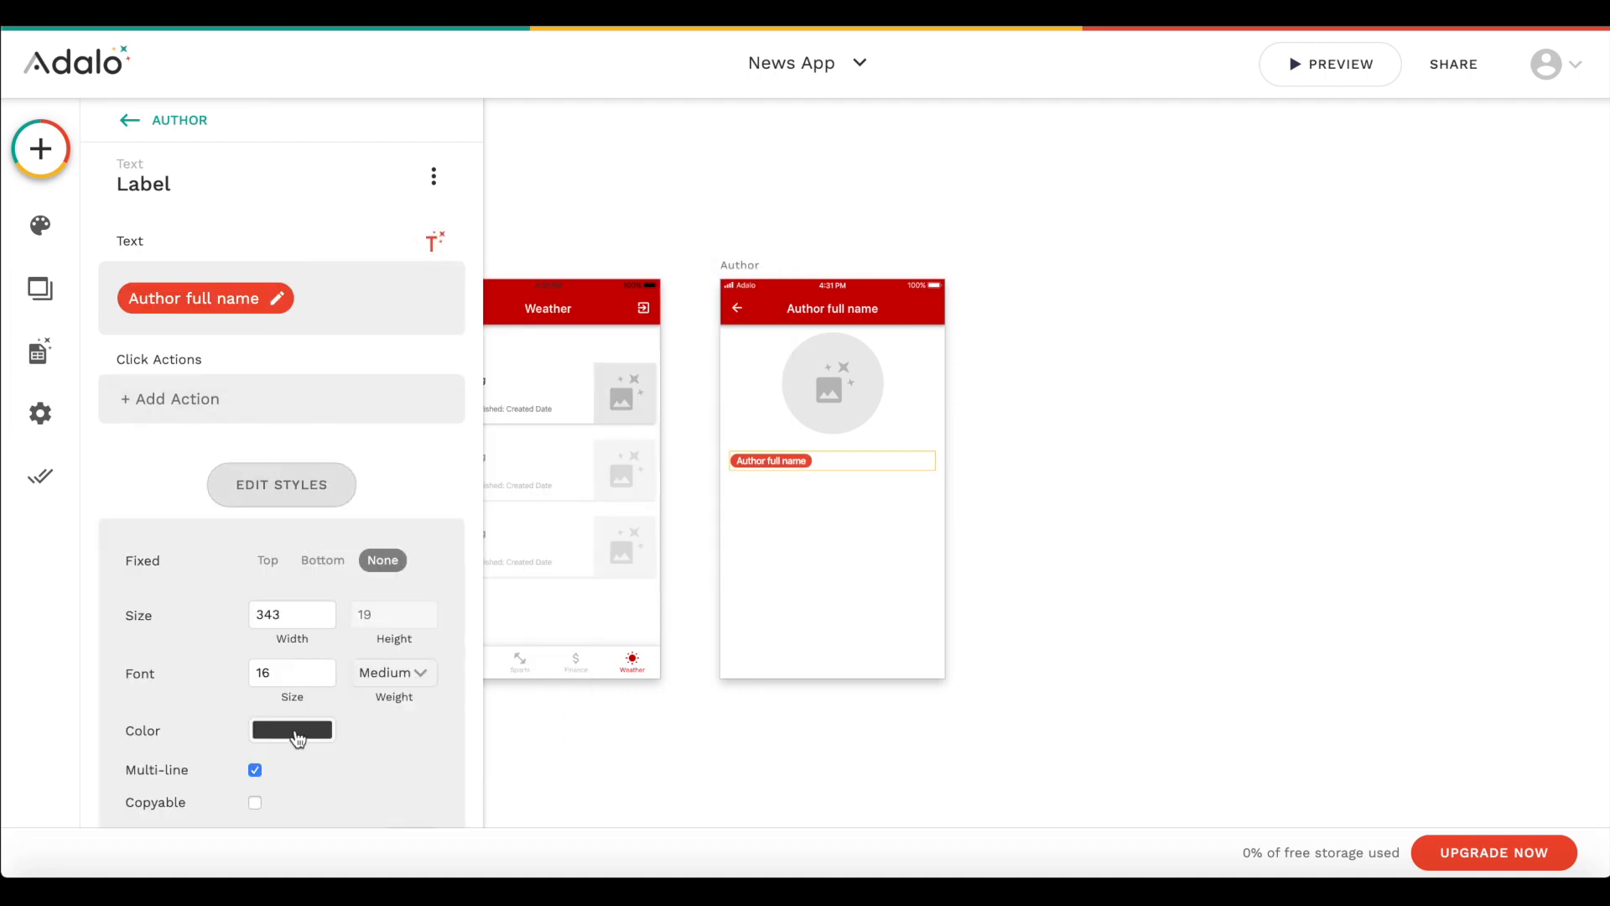
pyautogui.scroll(-2, 324, 629)
pyautogui.click(326, 546)
pyautogui.click(326, 547)
pyautogui.click(327, 547)
pyautogui.click(326, 547)
pyautogui.click(1064, 454)
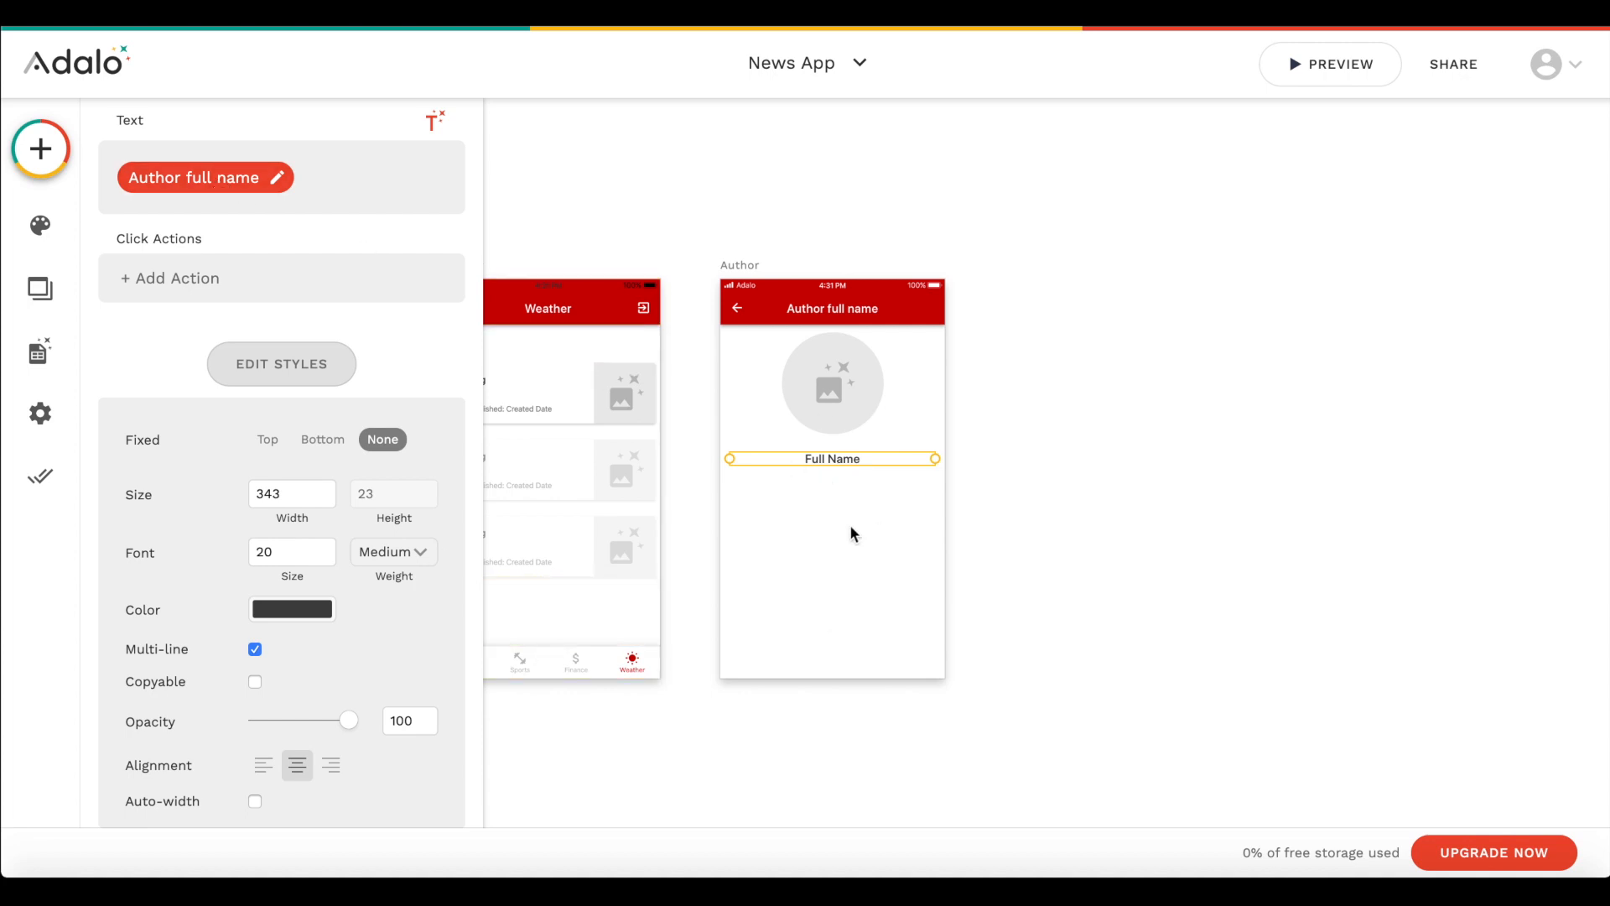
# - Copy the Weather screen's news article list onto the Author screen, placing it below the full name and shortening it to fit
pyautogui.click(510, 438)
pyautogui.moveTo(600, 468); pyautogui.dragTo(855, 575)
pyautogui.moveTo(945, 649); pyautogui.dragTo(945, 614)
pyautogui.moveTo(877, 546); pyautogui.dragTo(877, 564)
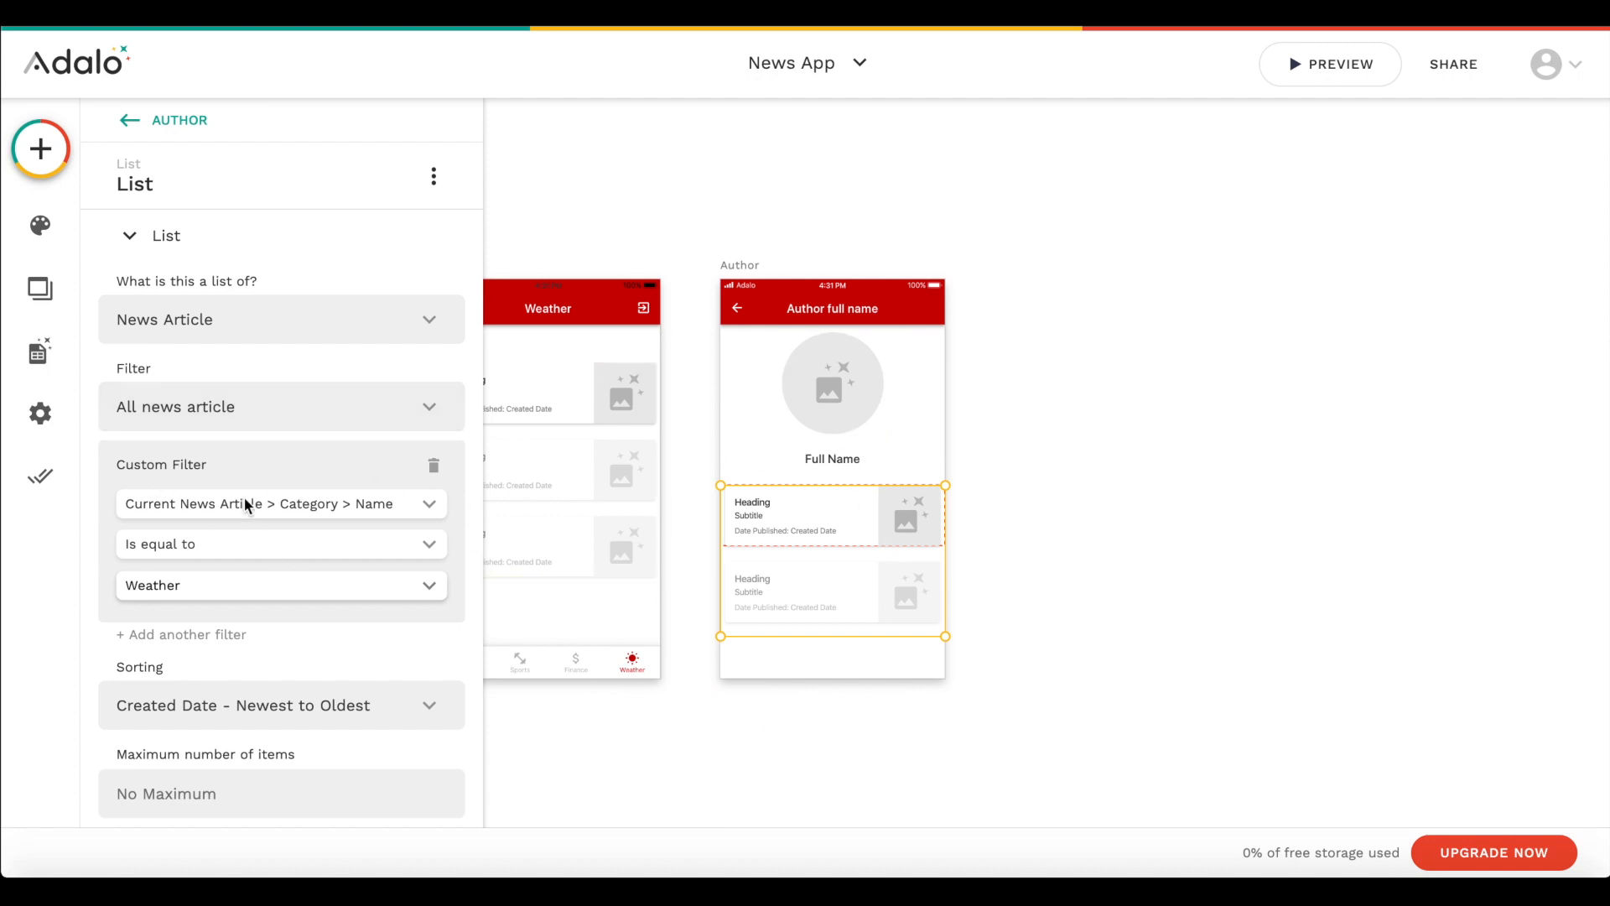
# - Remove the Author list's custom filter and set its filter to Current News Article > Author > News Article
pyautogui.click(434, 464)
pyautogui.click(344, 411)
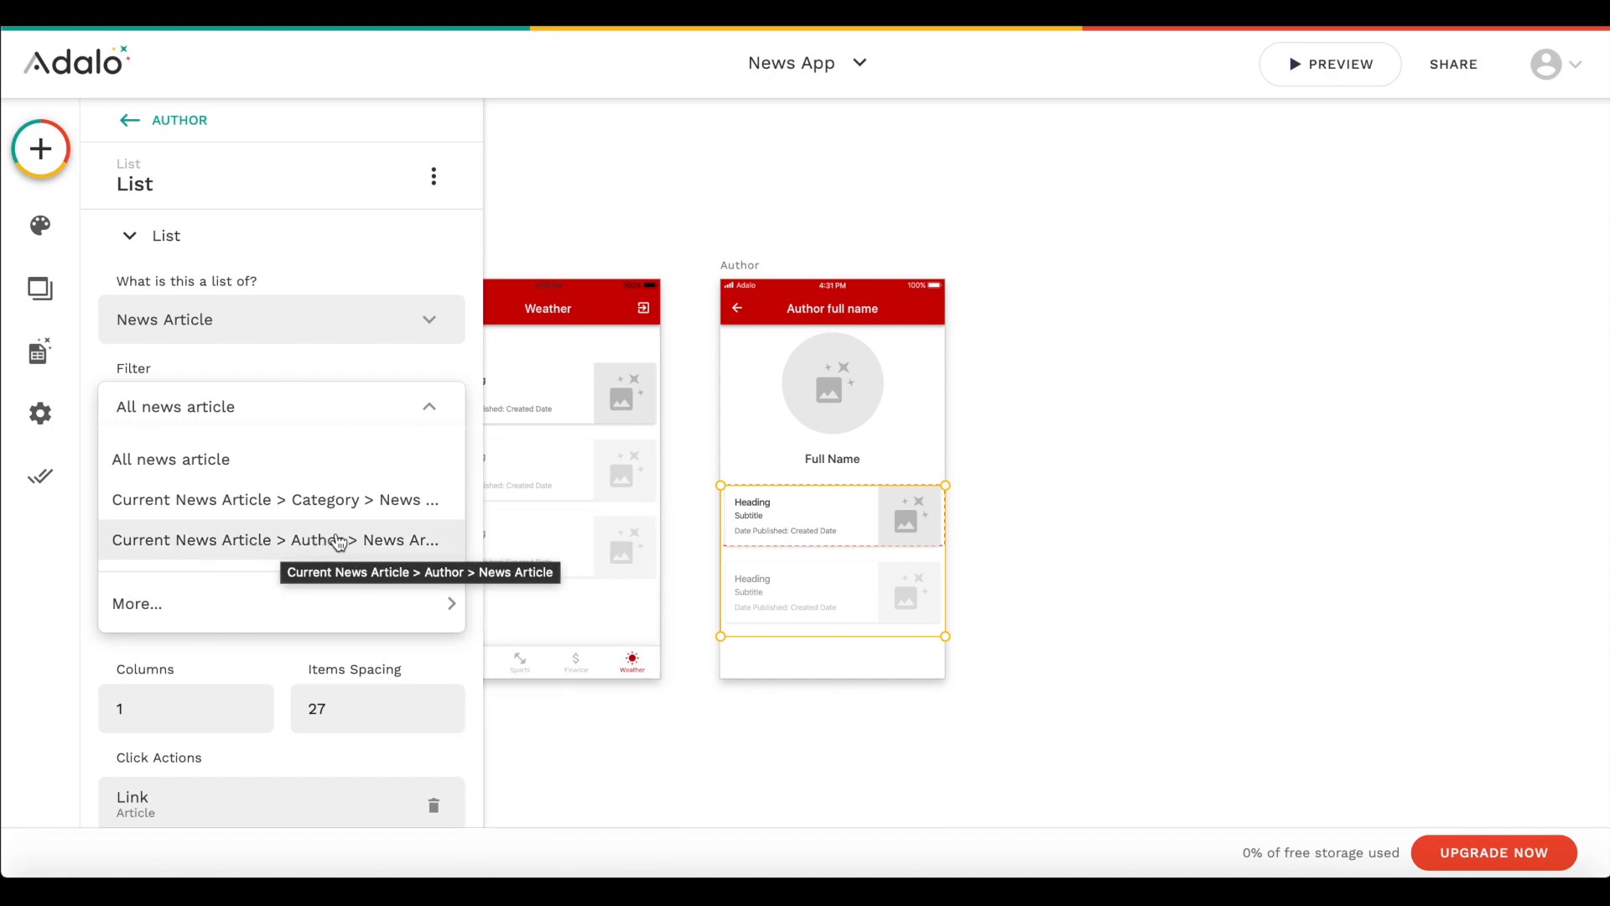
pyautogui.click(410, 547)
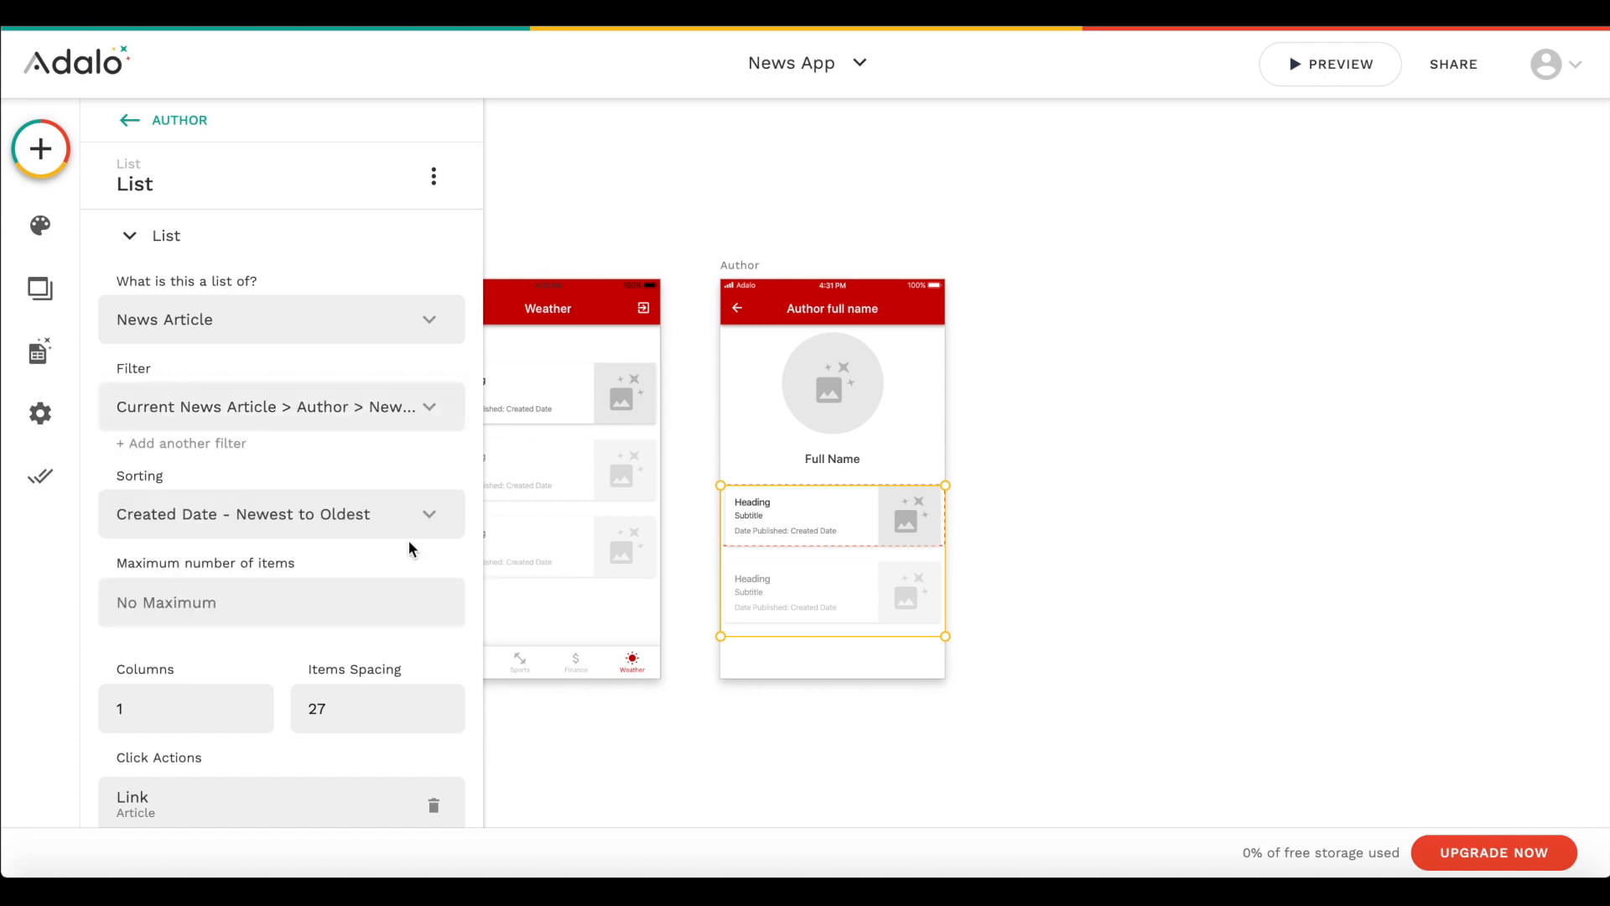
pyautogui.click(1079, 592)
# - Review the Author screen's layout alongside the other screens and check its list's filter and click action settings
pyautogui.hscroll(-10, 1079, 592)
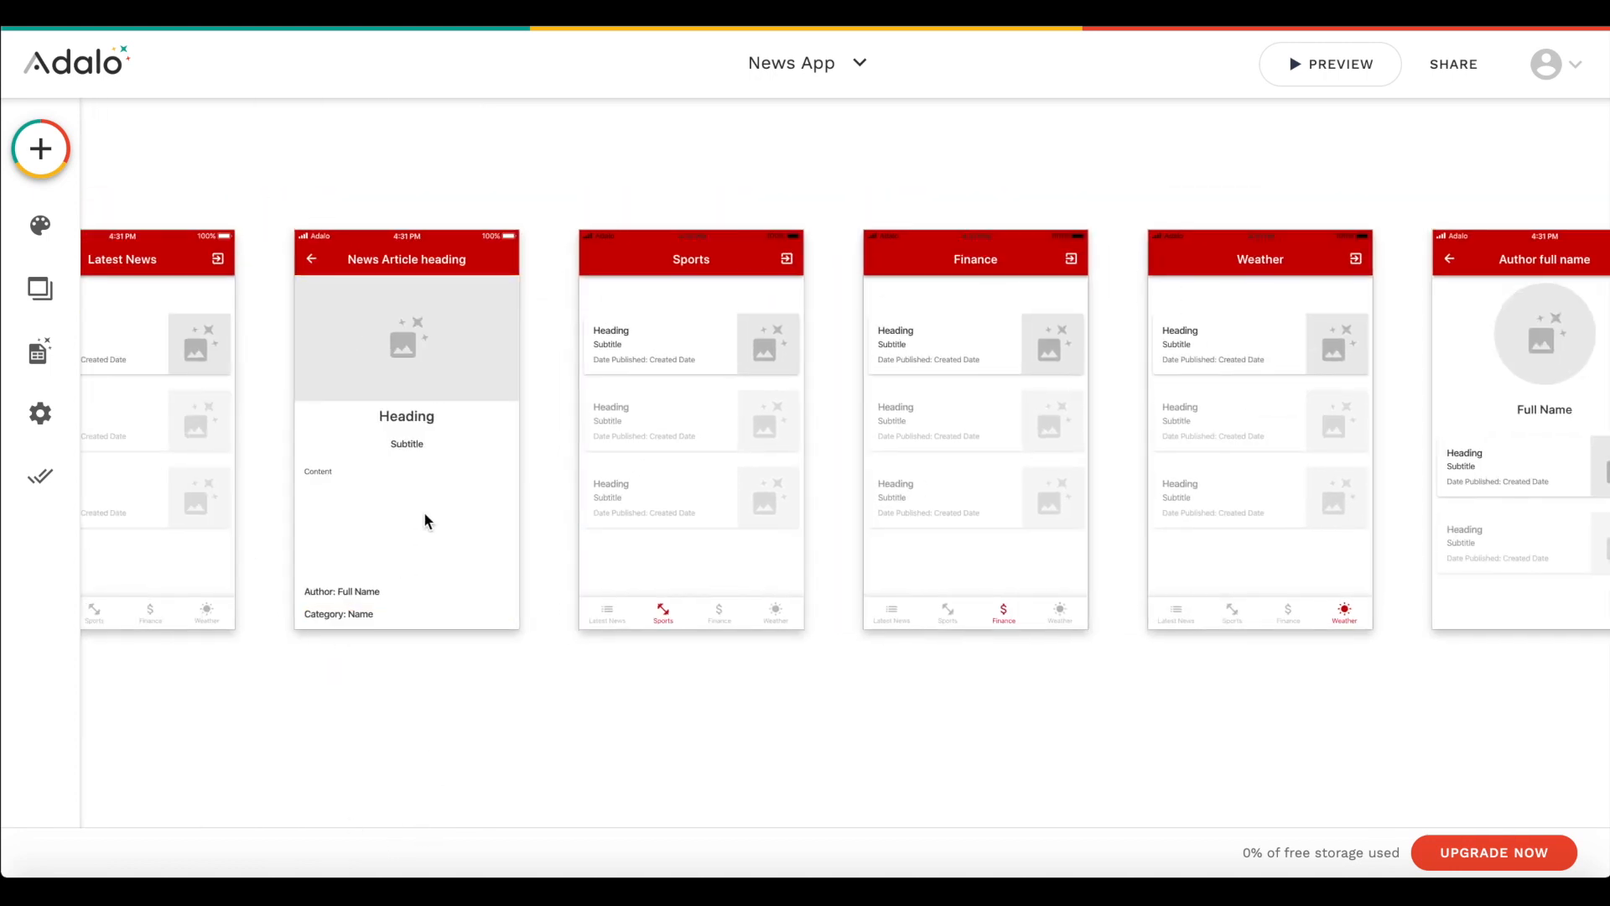
pyautogui.hscroll(10, 424, 511)
pyautogui.hscroll(-10, 879, 532)
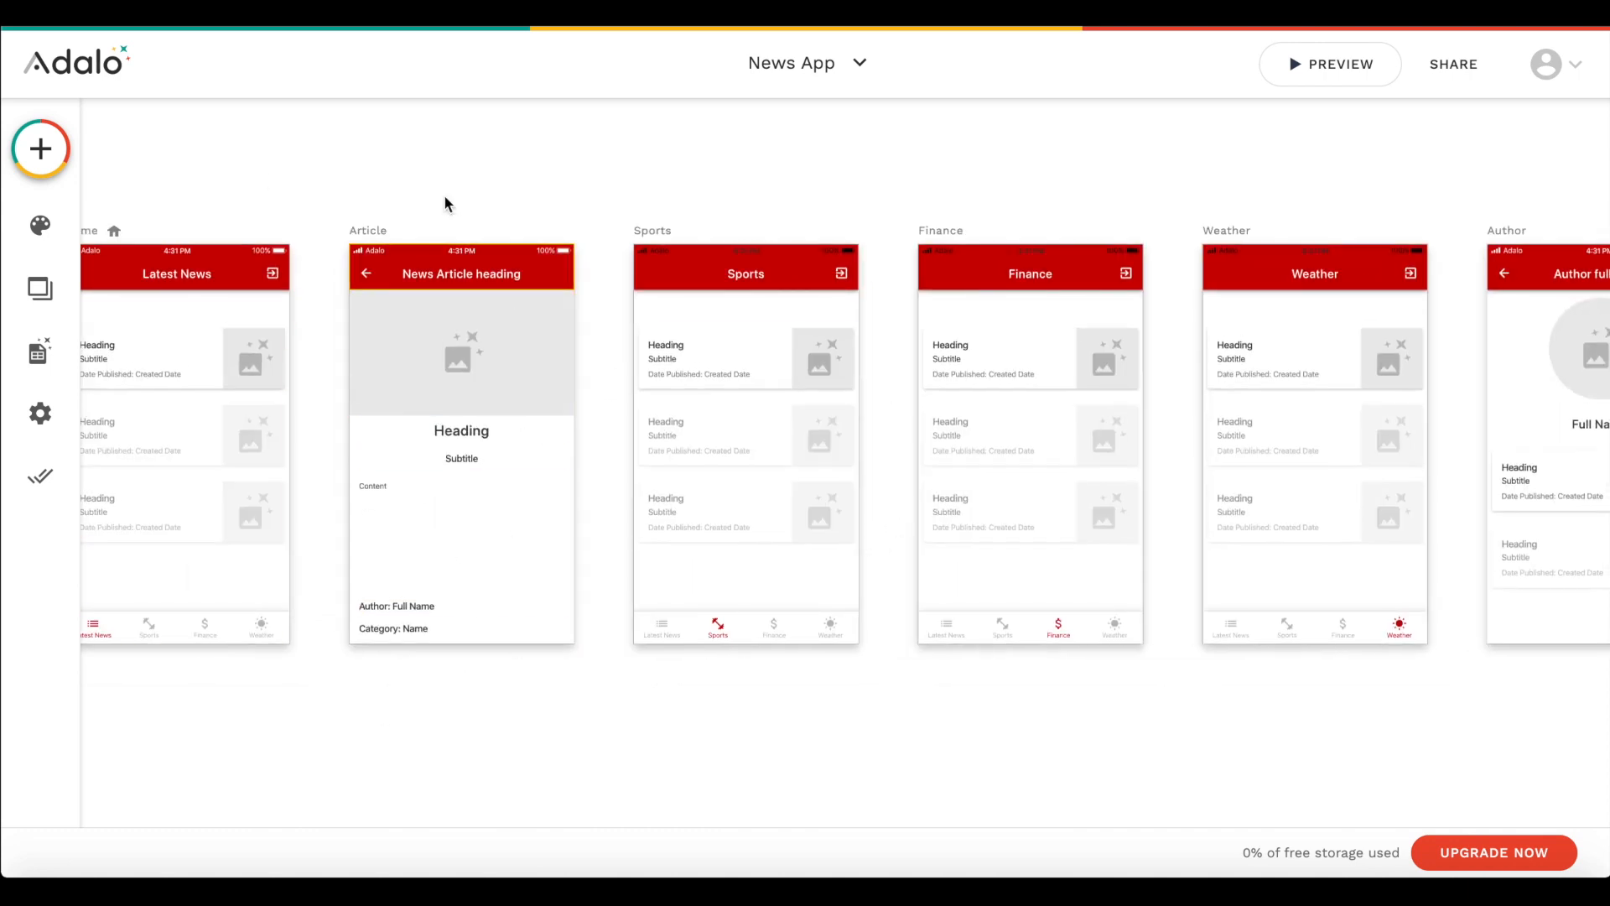
pyautogui.hscroll(10, 467, 553)
pyautogui.hscroll(2, 465, 548)
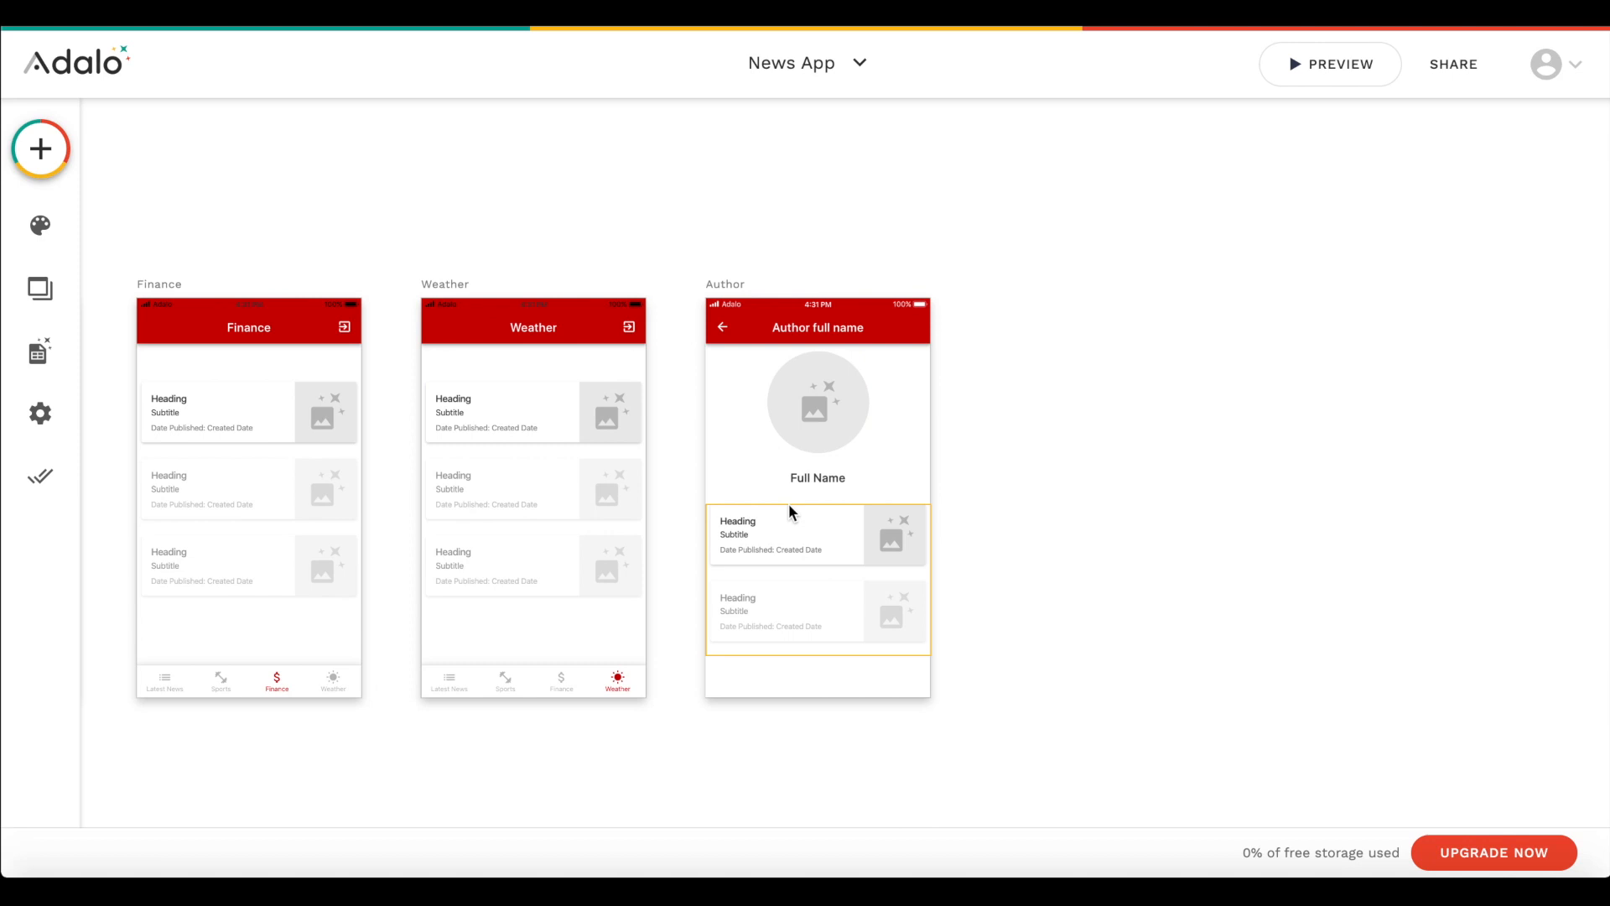
pyautogui.scroll(-3, 791, 514)
pyautogui.click(847, 550)
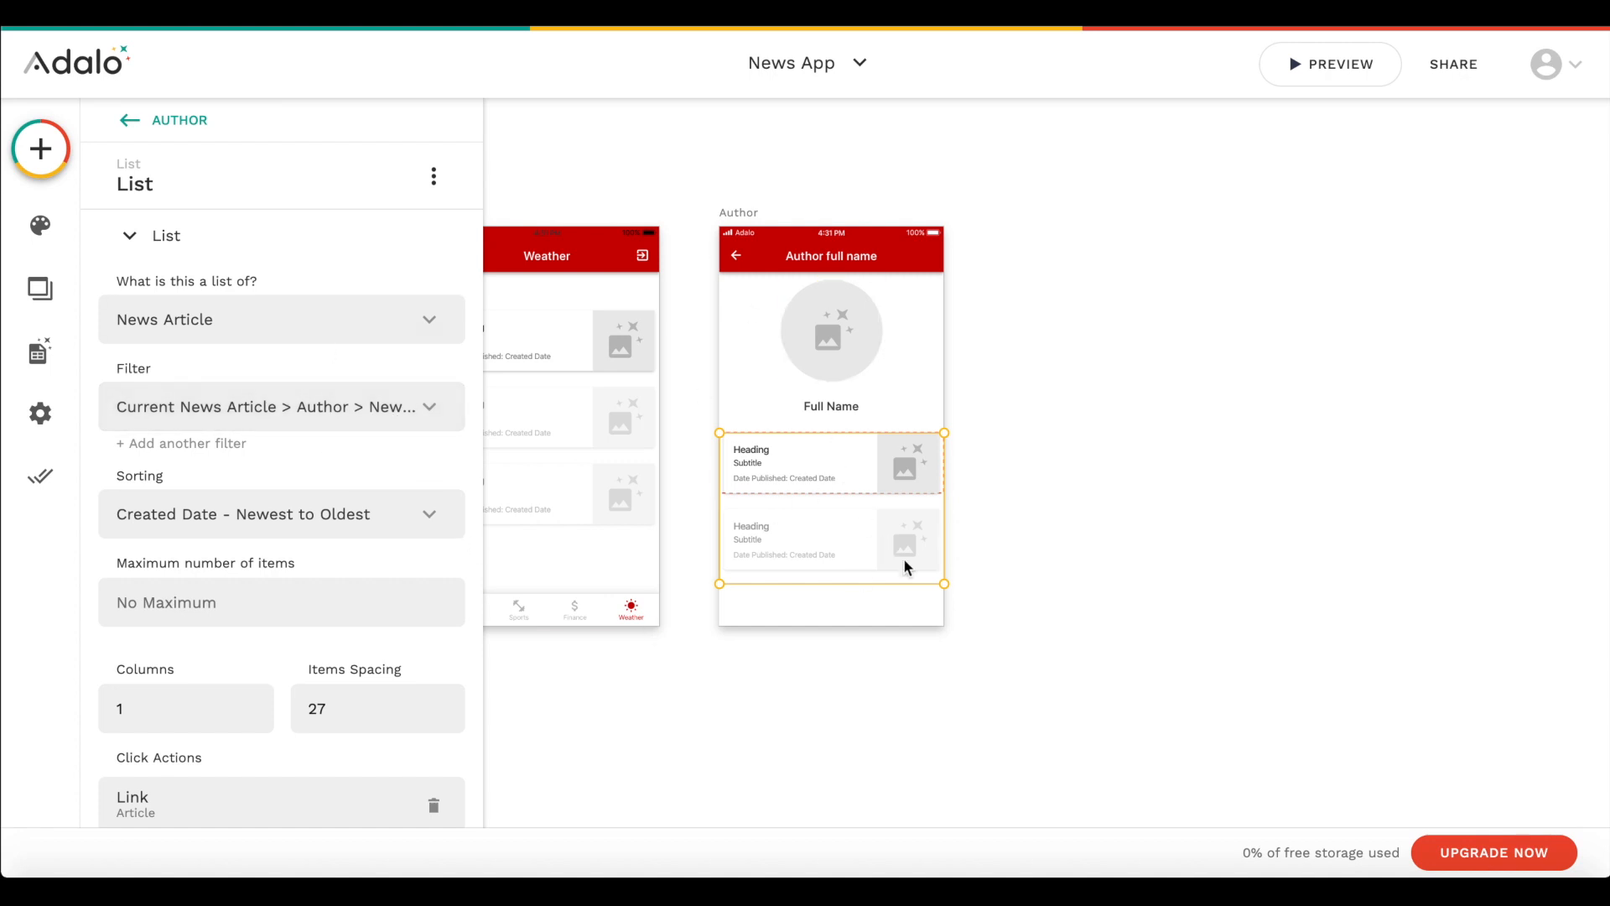
pyautogui.click(1056, 633)
pyautogui.click(831, 452)
pyautogui.scroll(-3, 330, 575)
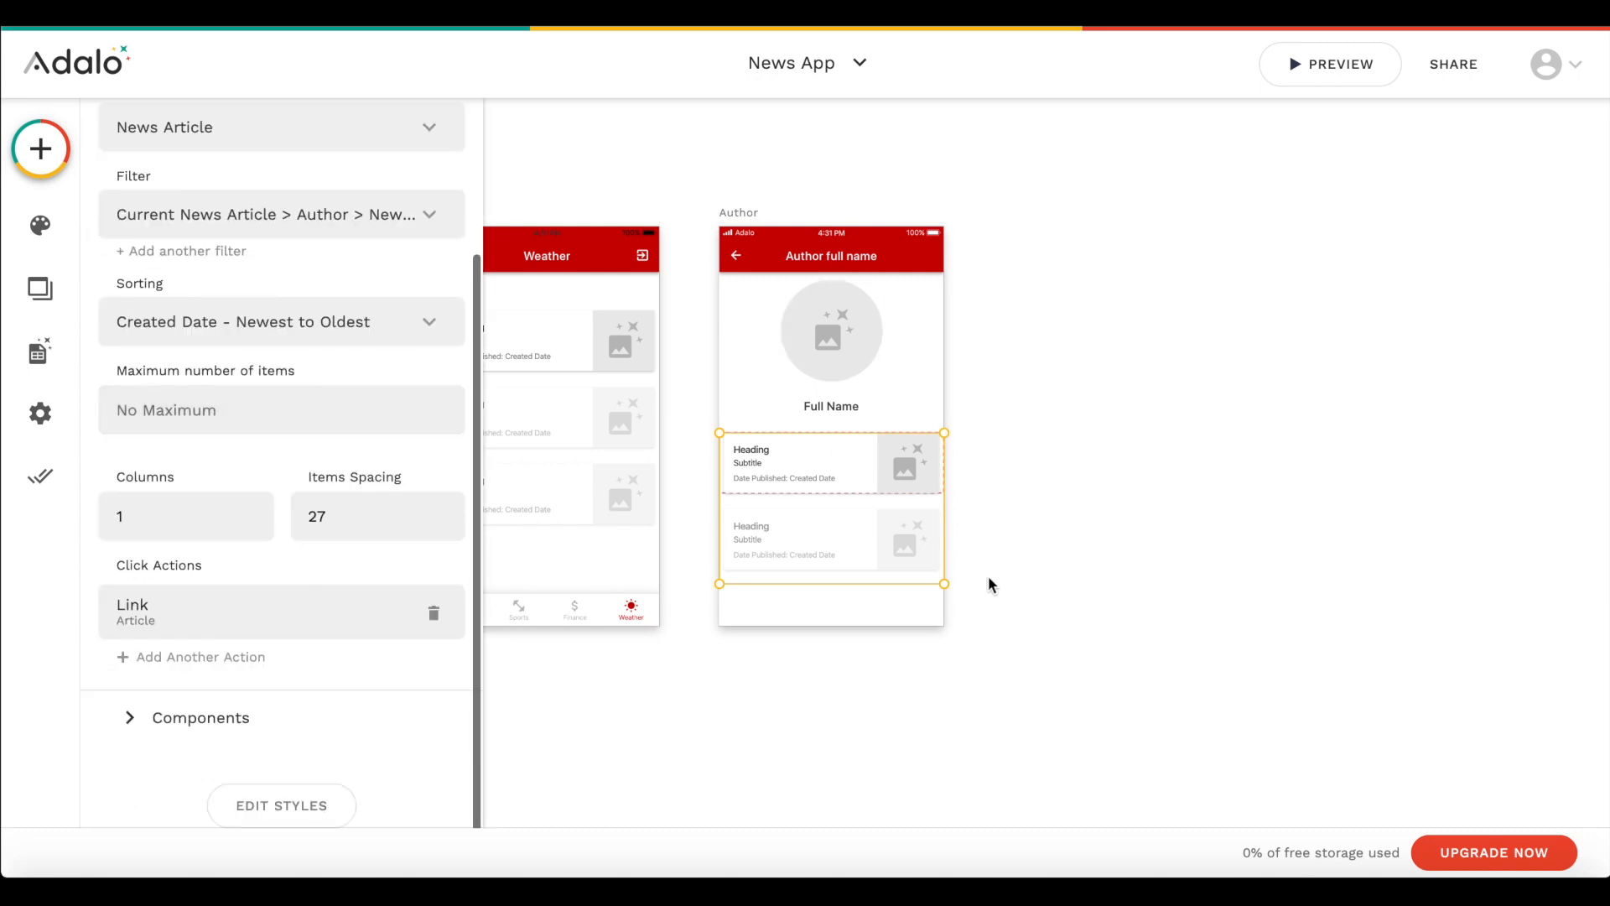
pyautogui.hscroll(-8, 797, 473)
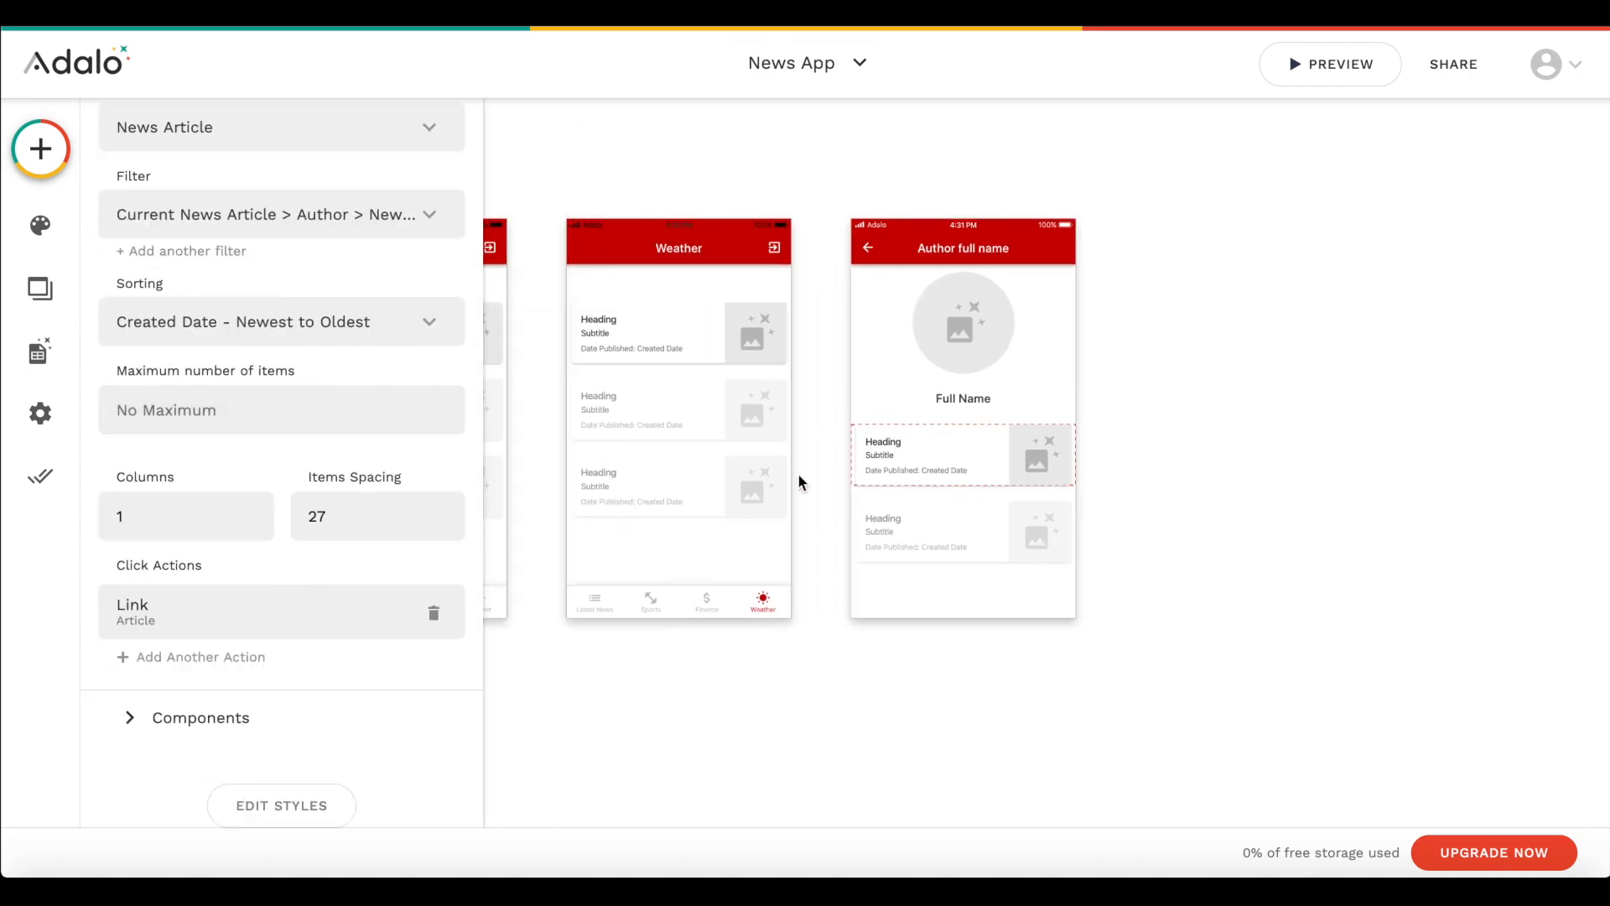
pyautogui.hscroll(-2, 585, 417)
pyautogui.hscroll(-6, 585, 417)
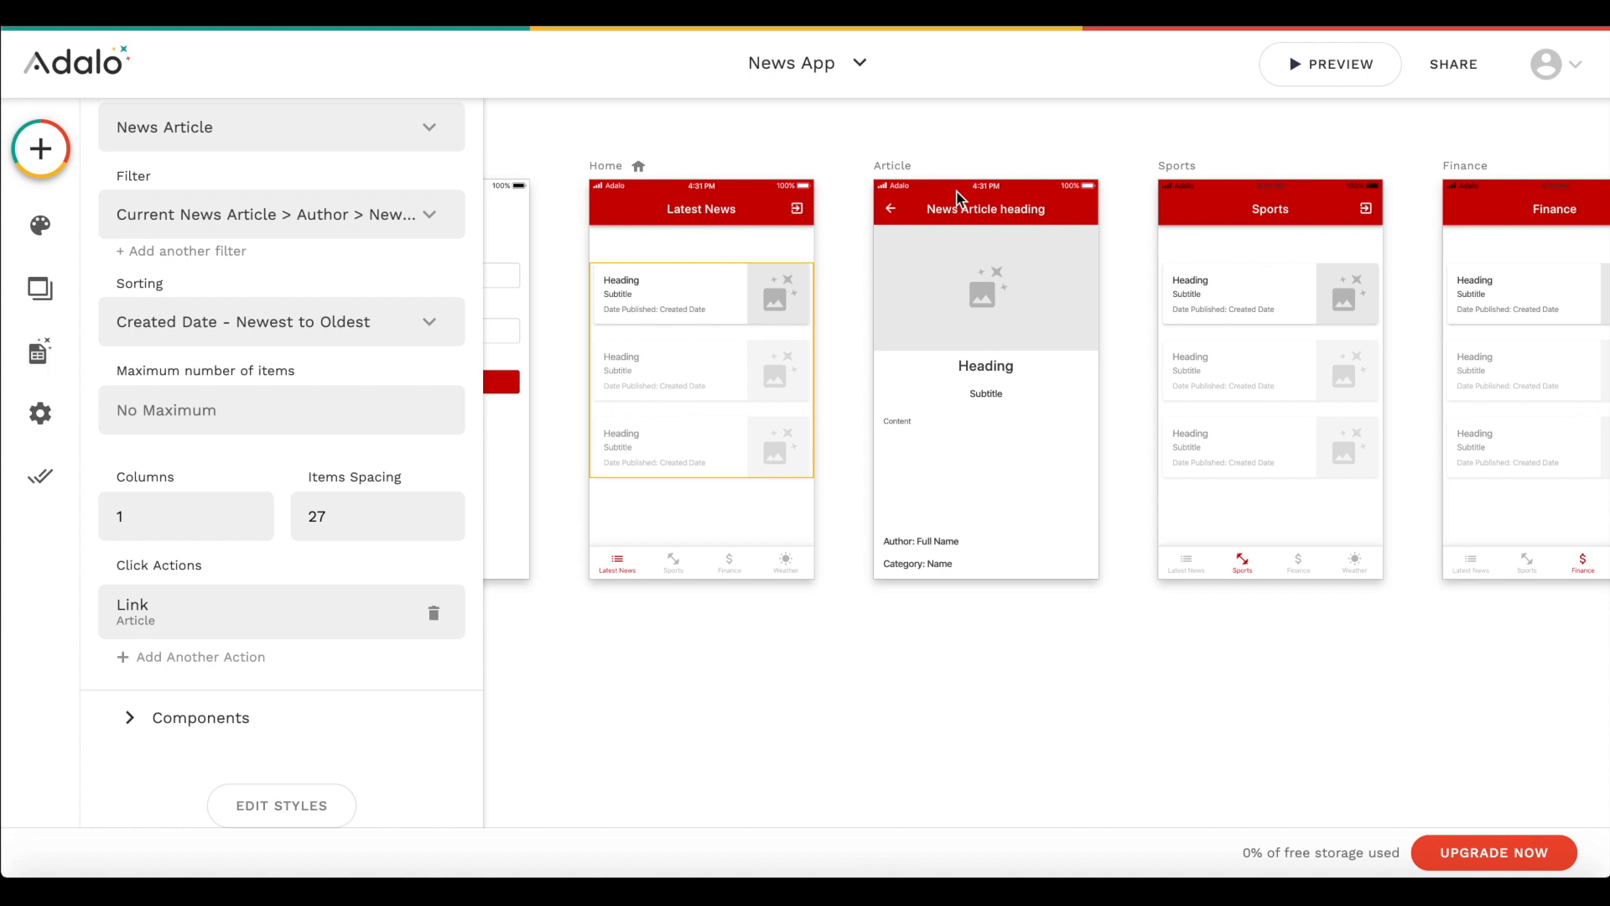
pyautogui.scroll(-5, 829, 490)
pyautogui.hscroll(10, 853, 496)
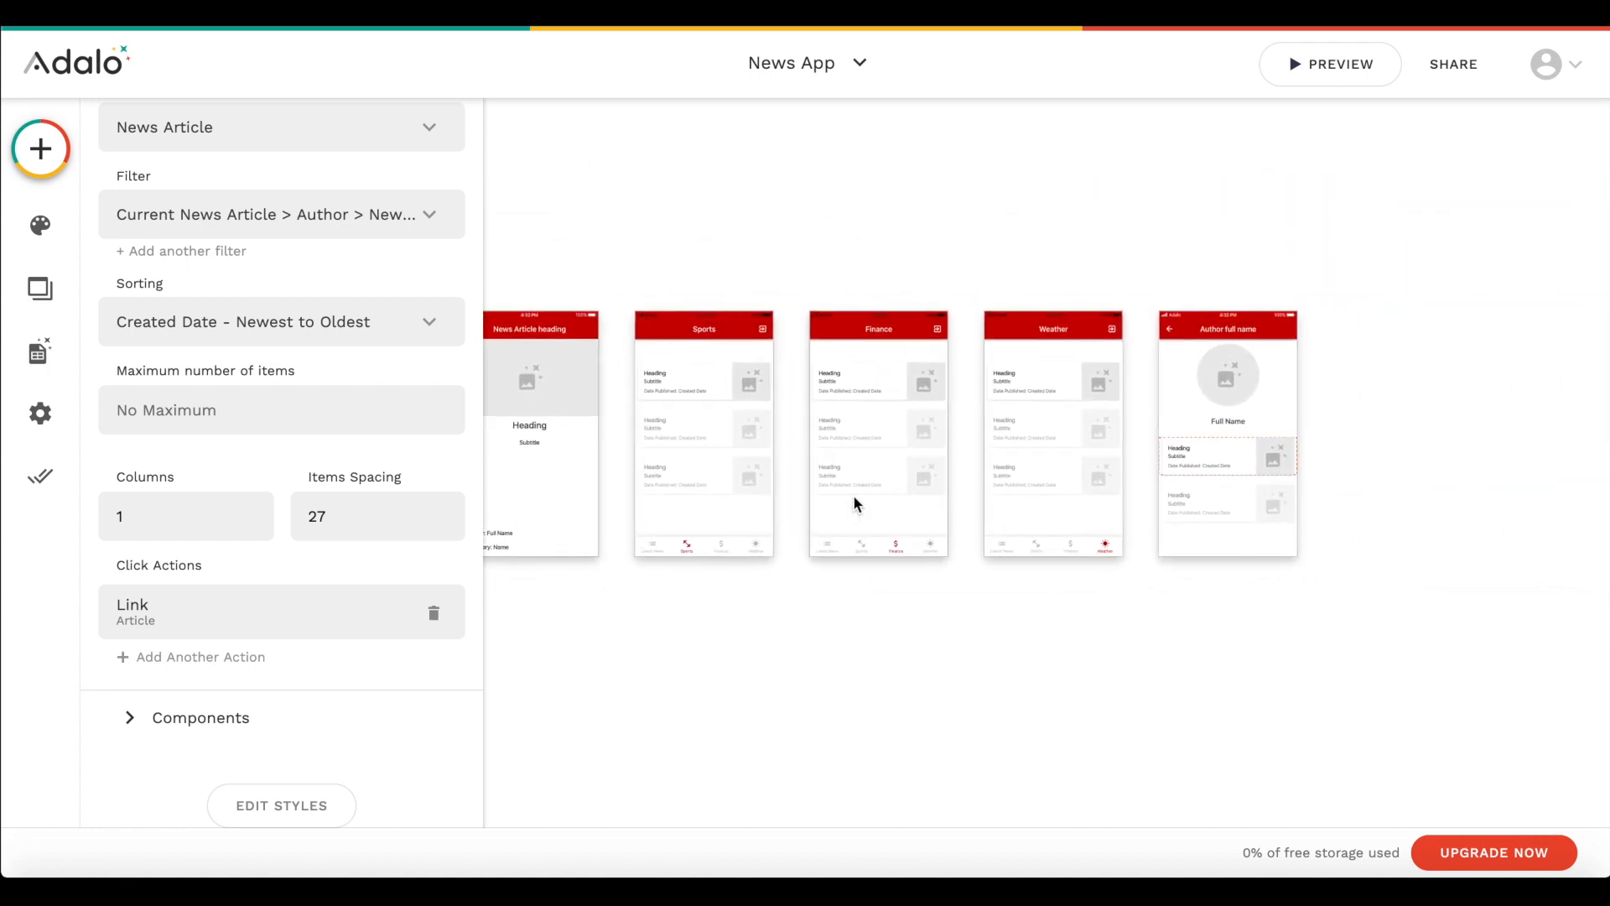
pyautogui.click(1049, 432)
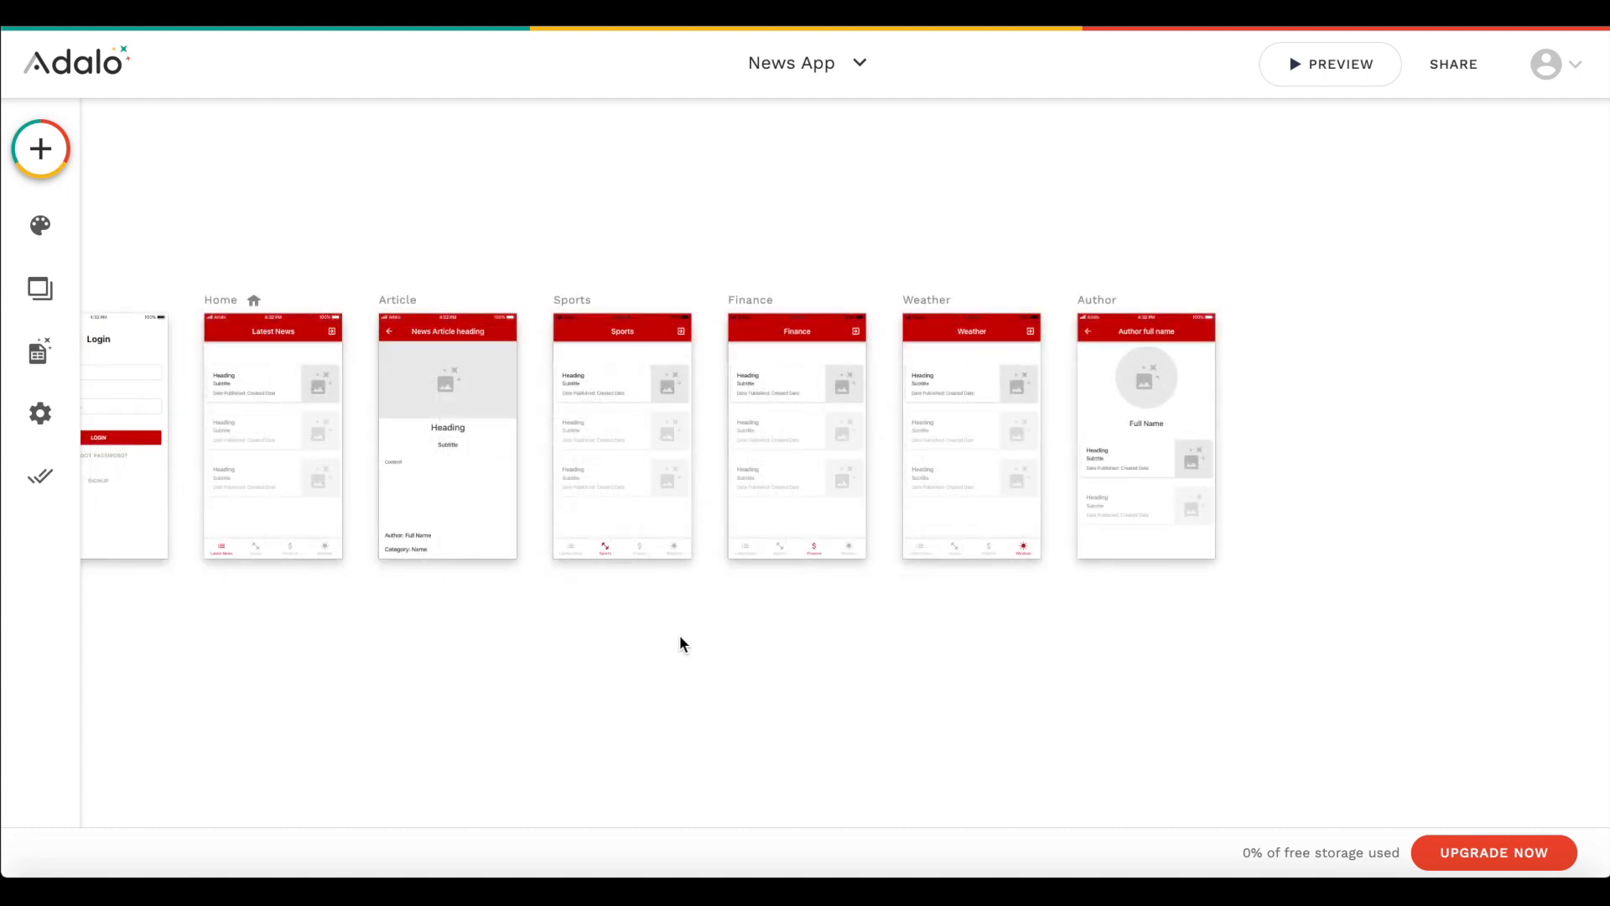
# - Start a new News Article record with heading "Weather in Berlin is Great" and subtitle "Awesome weather in Berlin"
pyautogui.click(40, 352)
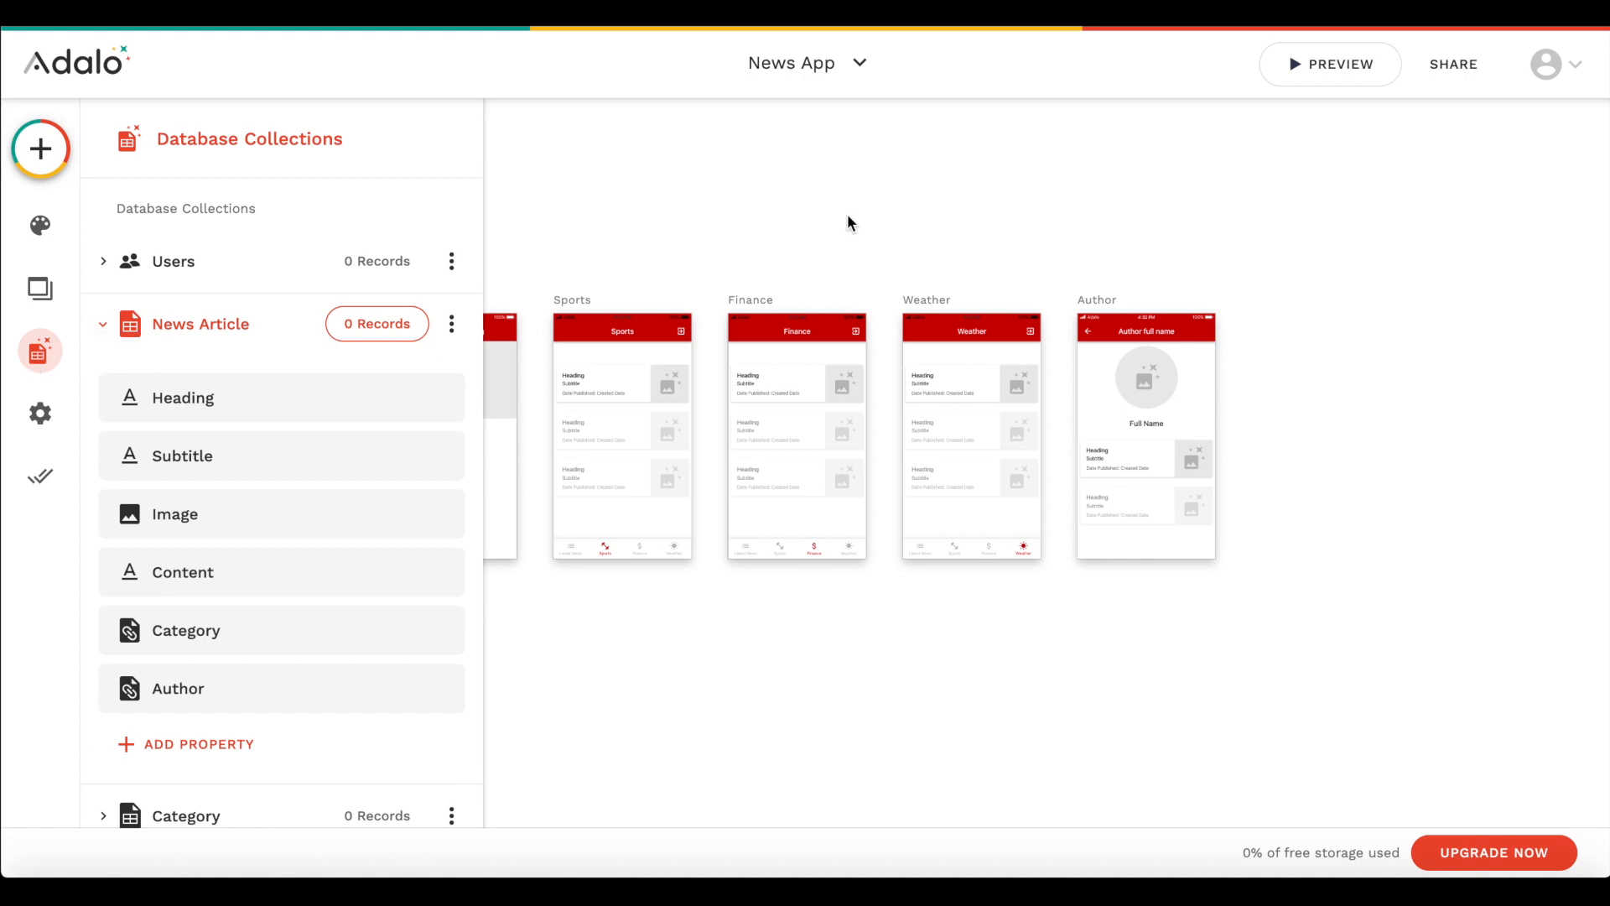
pyautogui.click(206, 329)
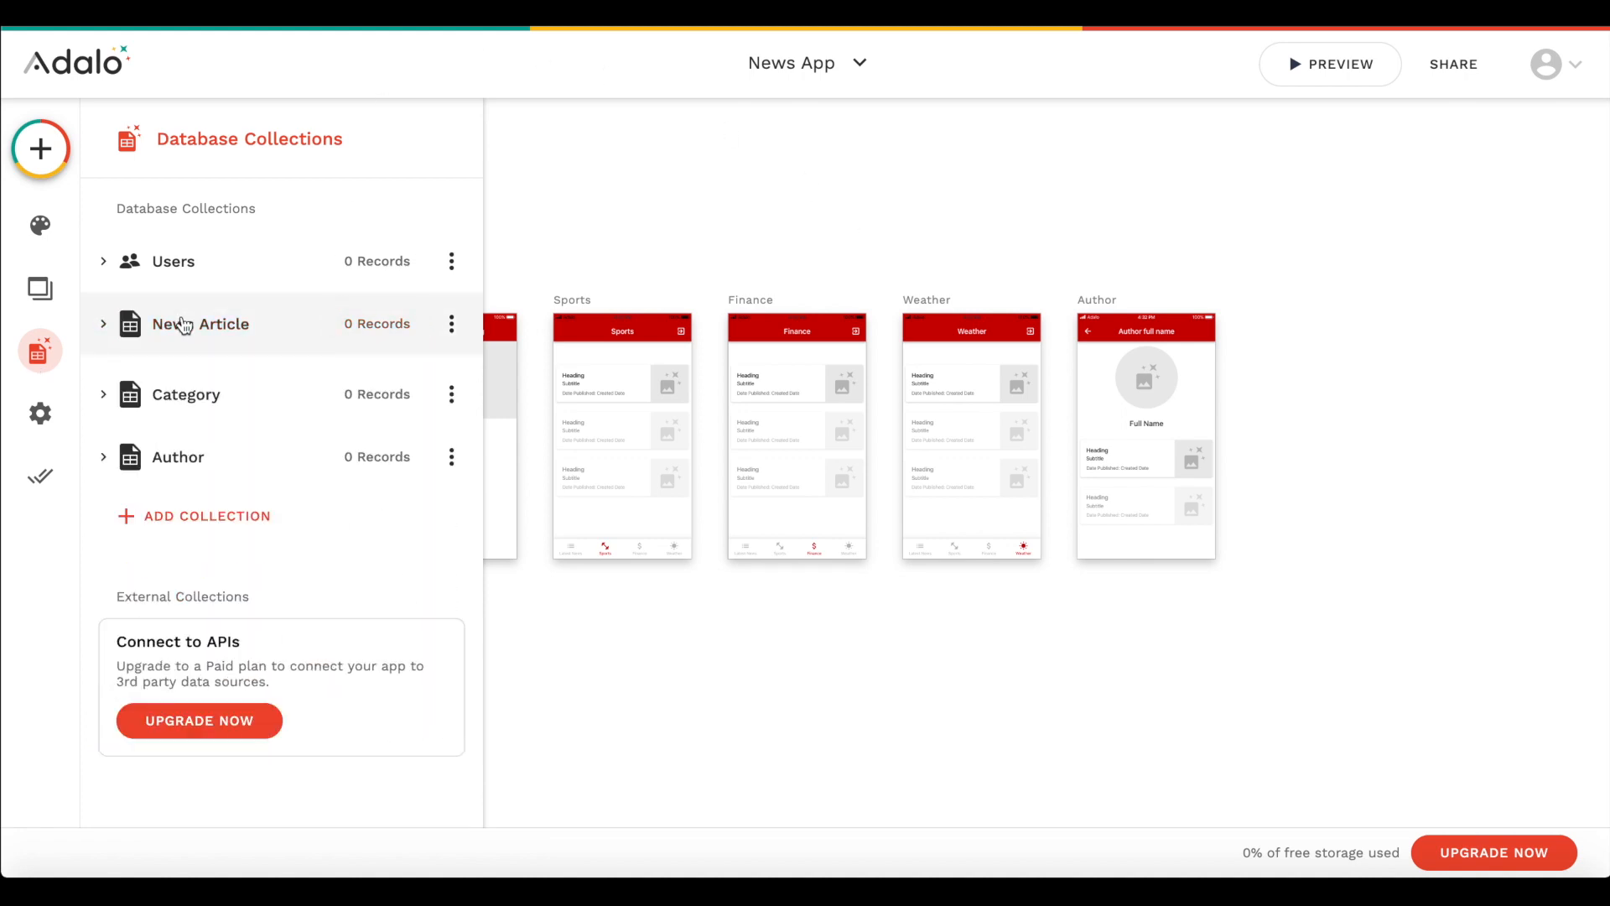
pyautogui.click(451, 324)
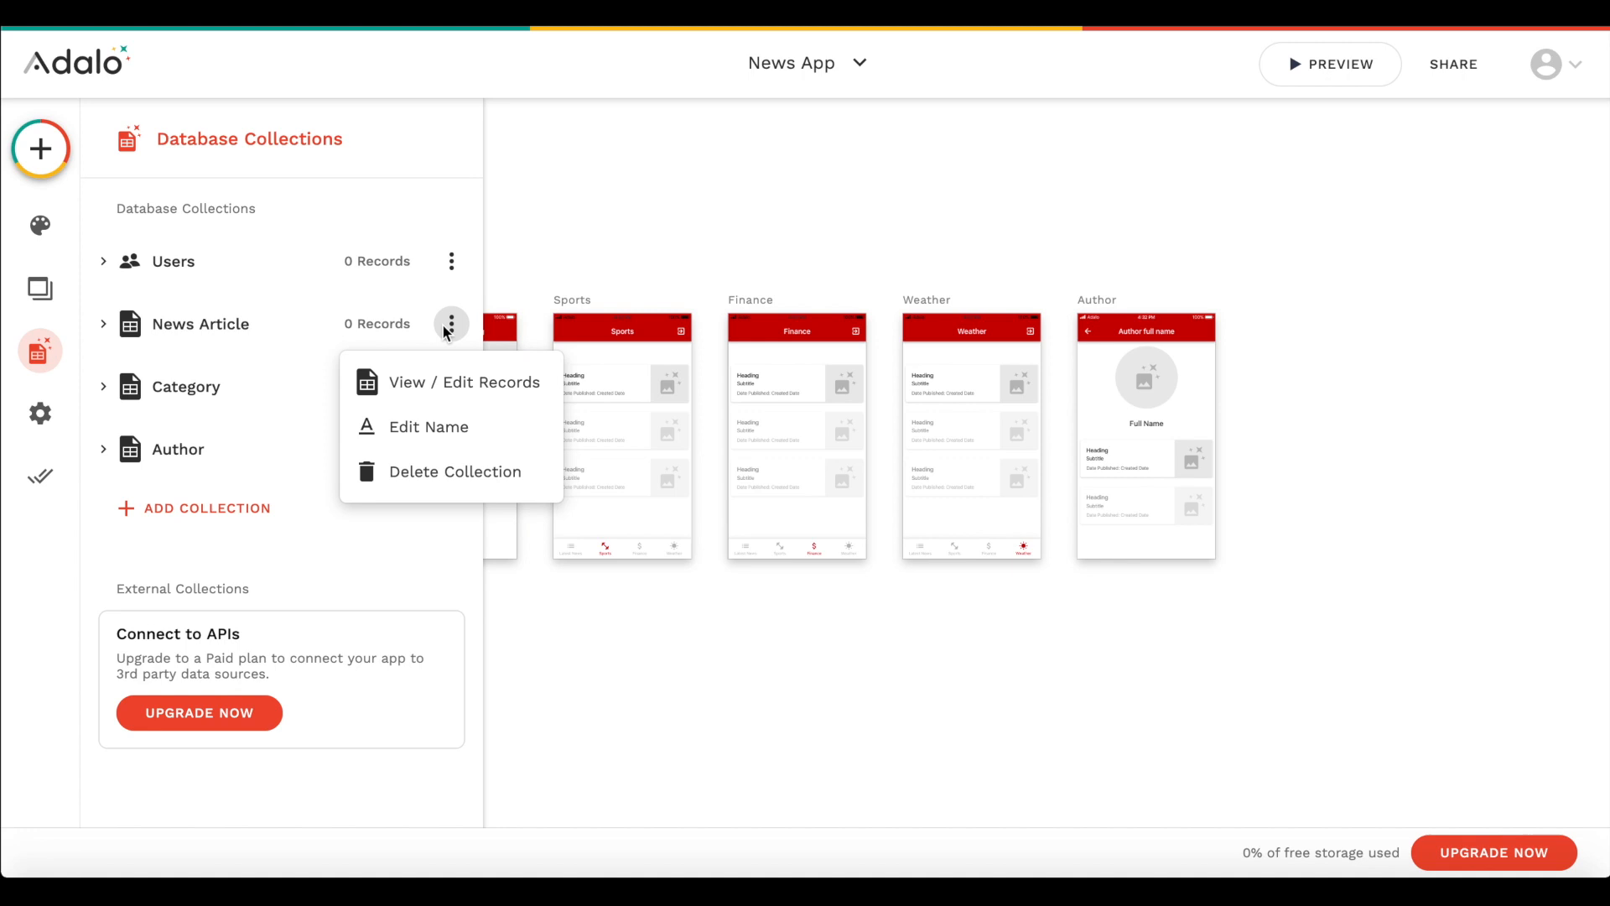
pyautogui.click(445, 383)
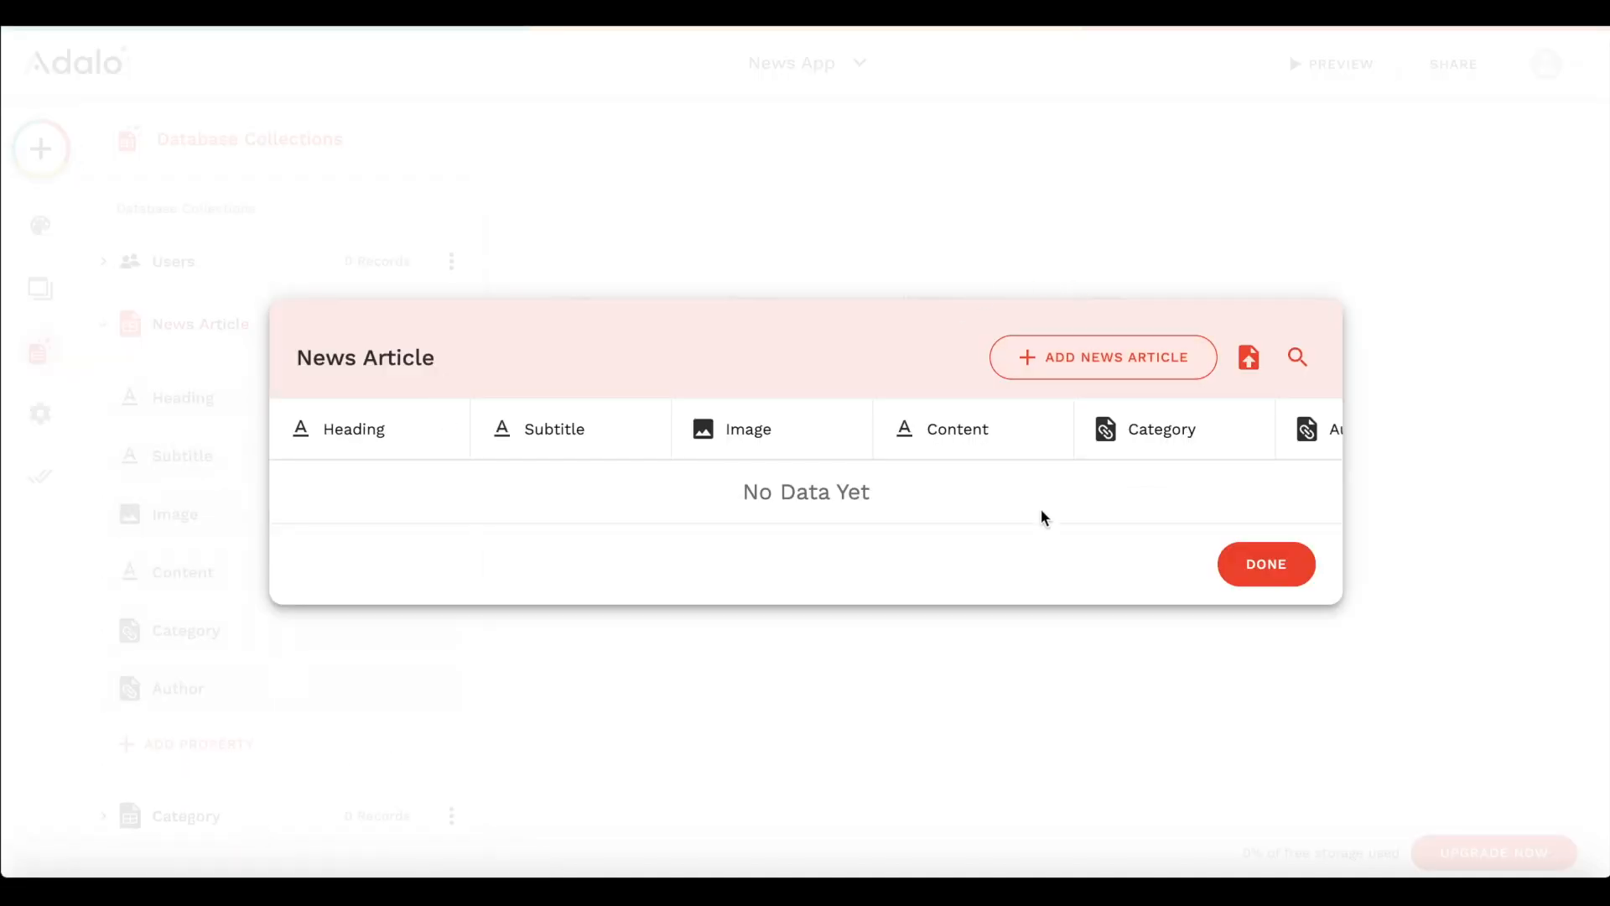
pyautogui.click(1103, 358)
pyautogui.click(879, 238)
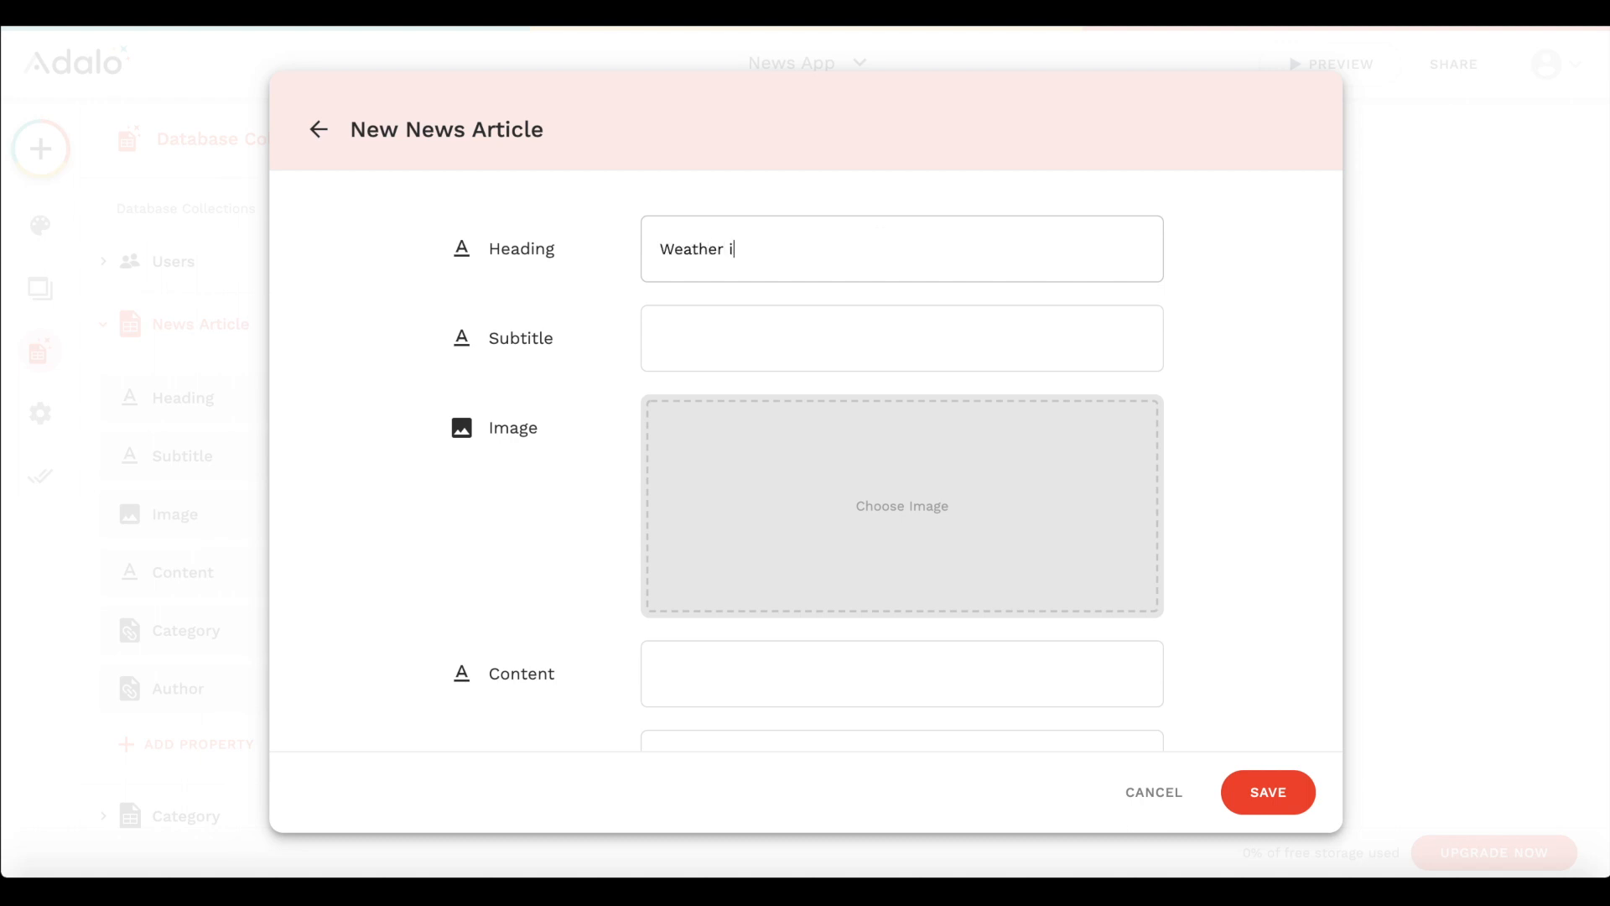
pyautogui.write('Weather in Berlin is Great')
pyautogui.click(872, 332)
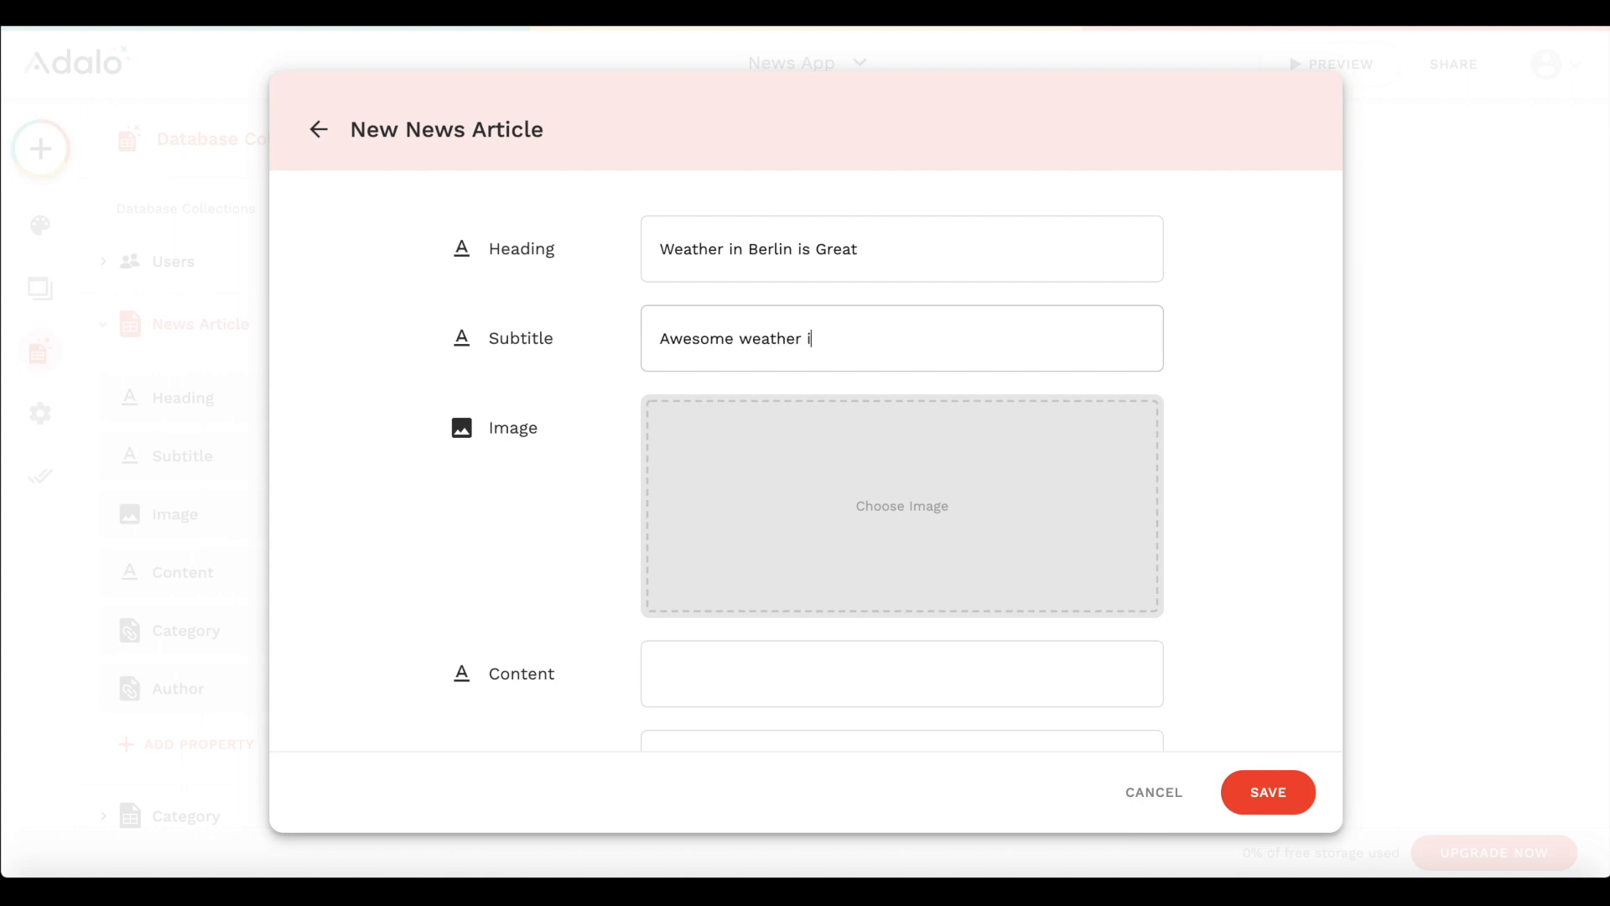
pyautogui.write('Awesome weather in Berlin')
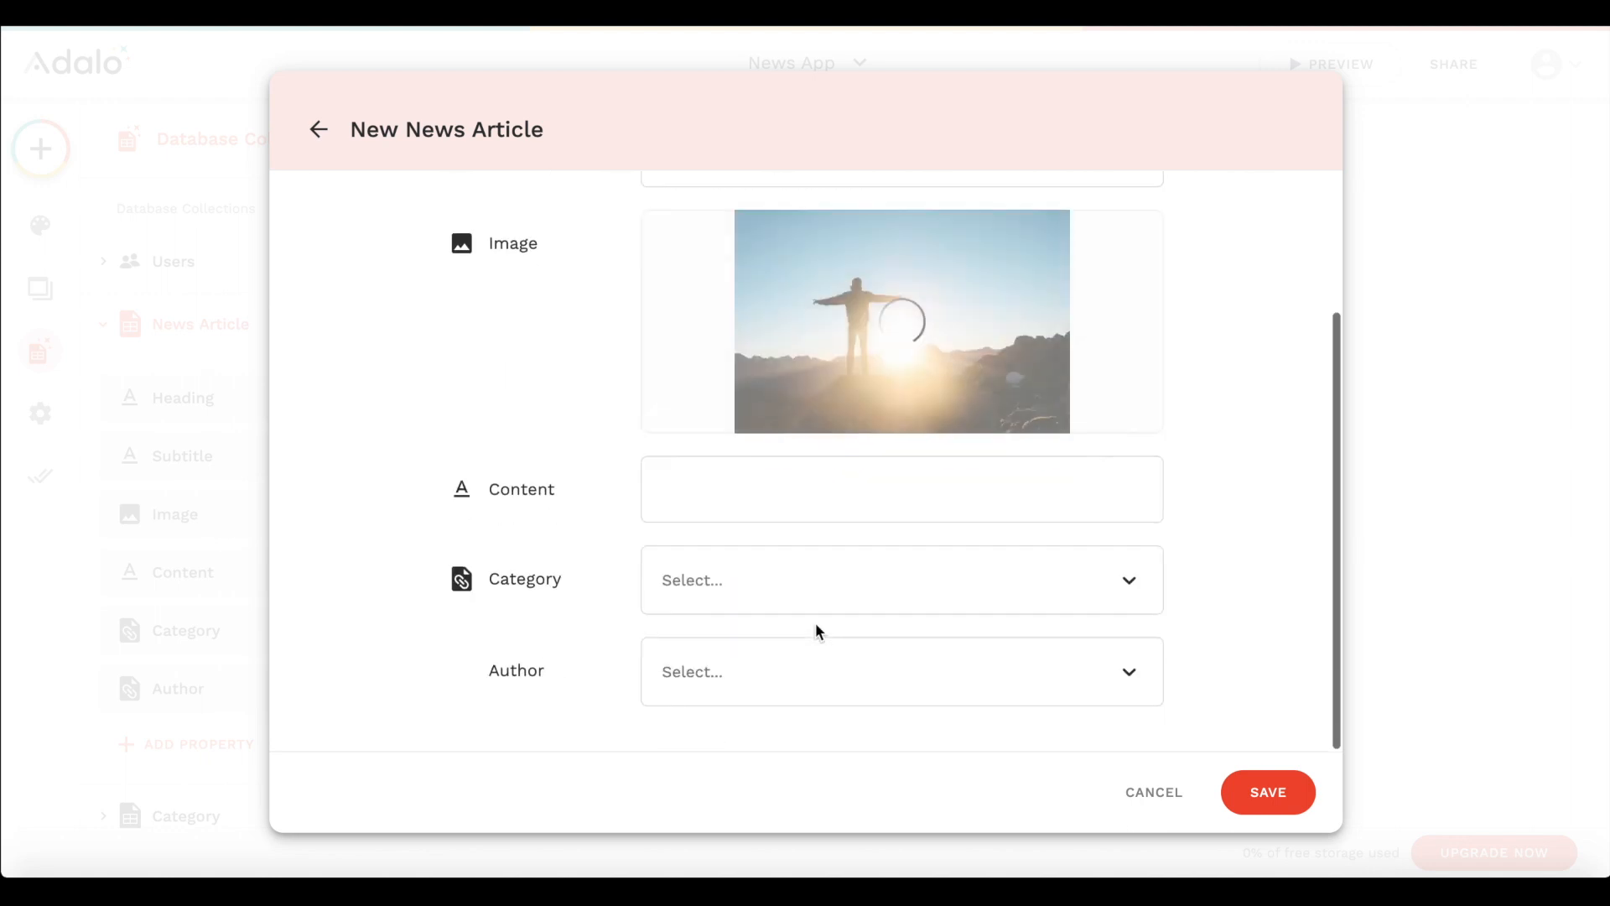
# - Give the new article the photo of a person with outstretched arms at sunrise and fill its content with repeated "Lorem Ipsum" text
pyautogui.click(758, 500)
pyautogui.write('Lo')
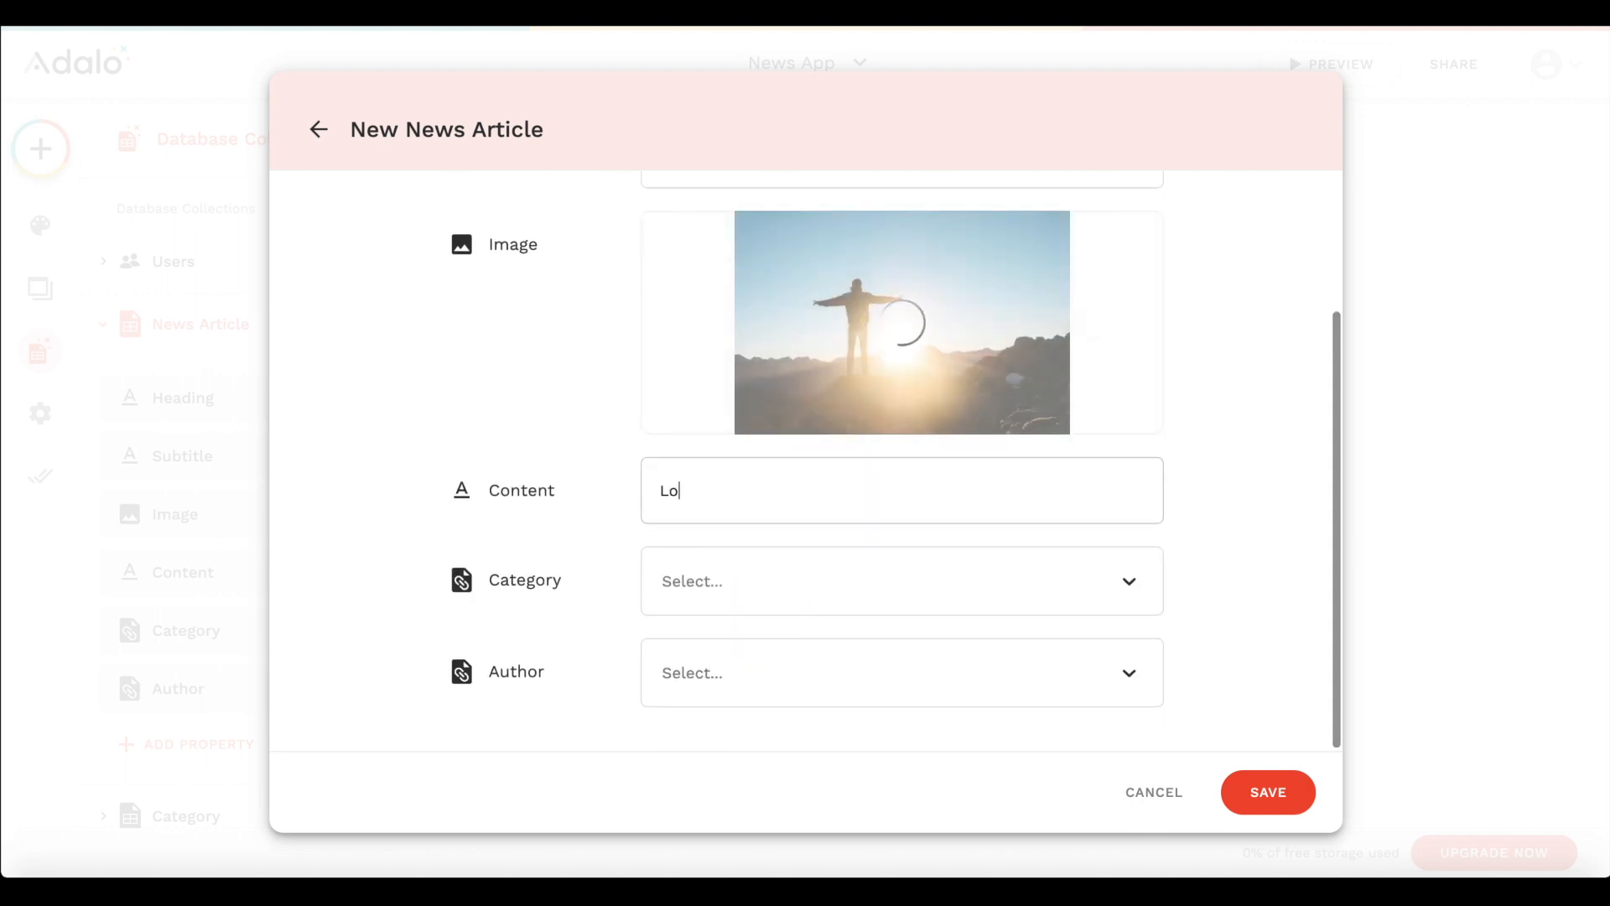
pyautogui.write('rem IPsum')
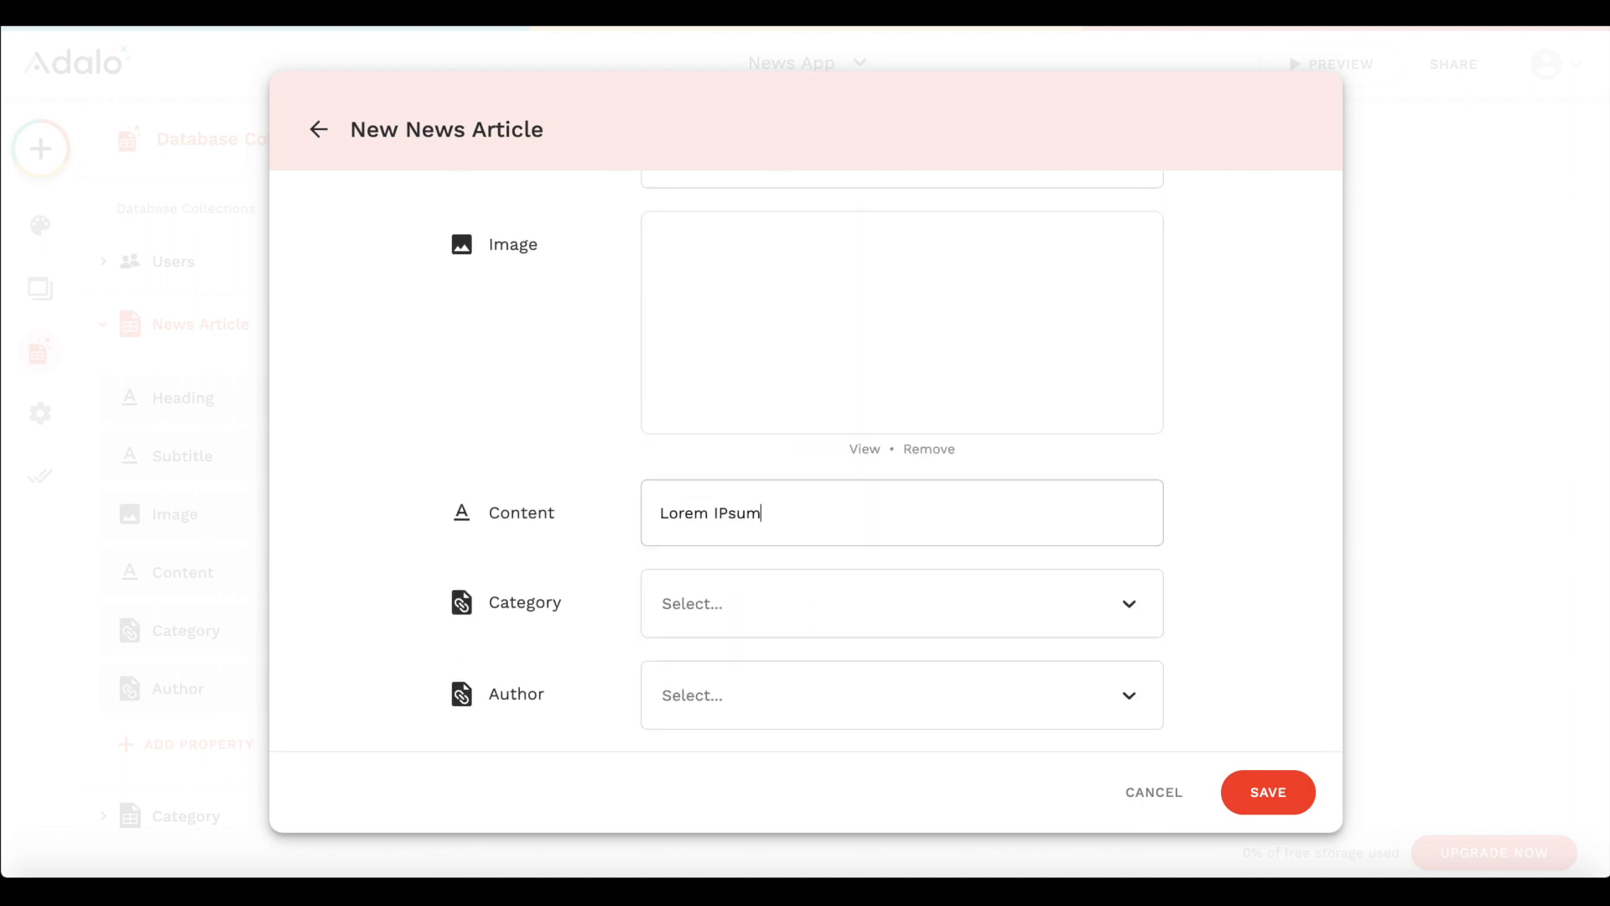
pyautogui.press('BackSpace')
pyautogui.press('BackSpace')
pyautogui.press('BackSpace')
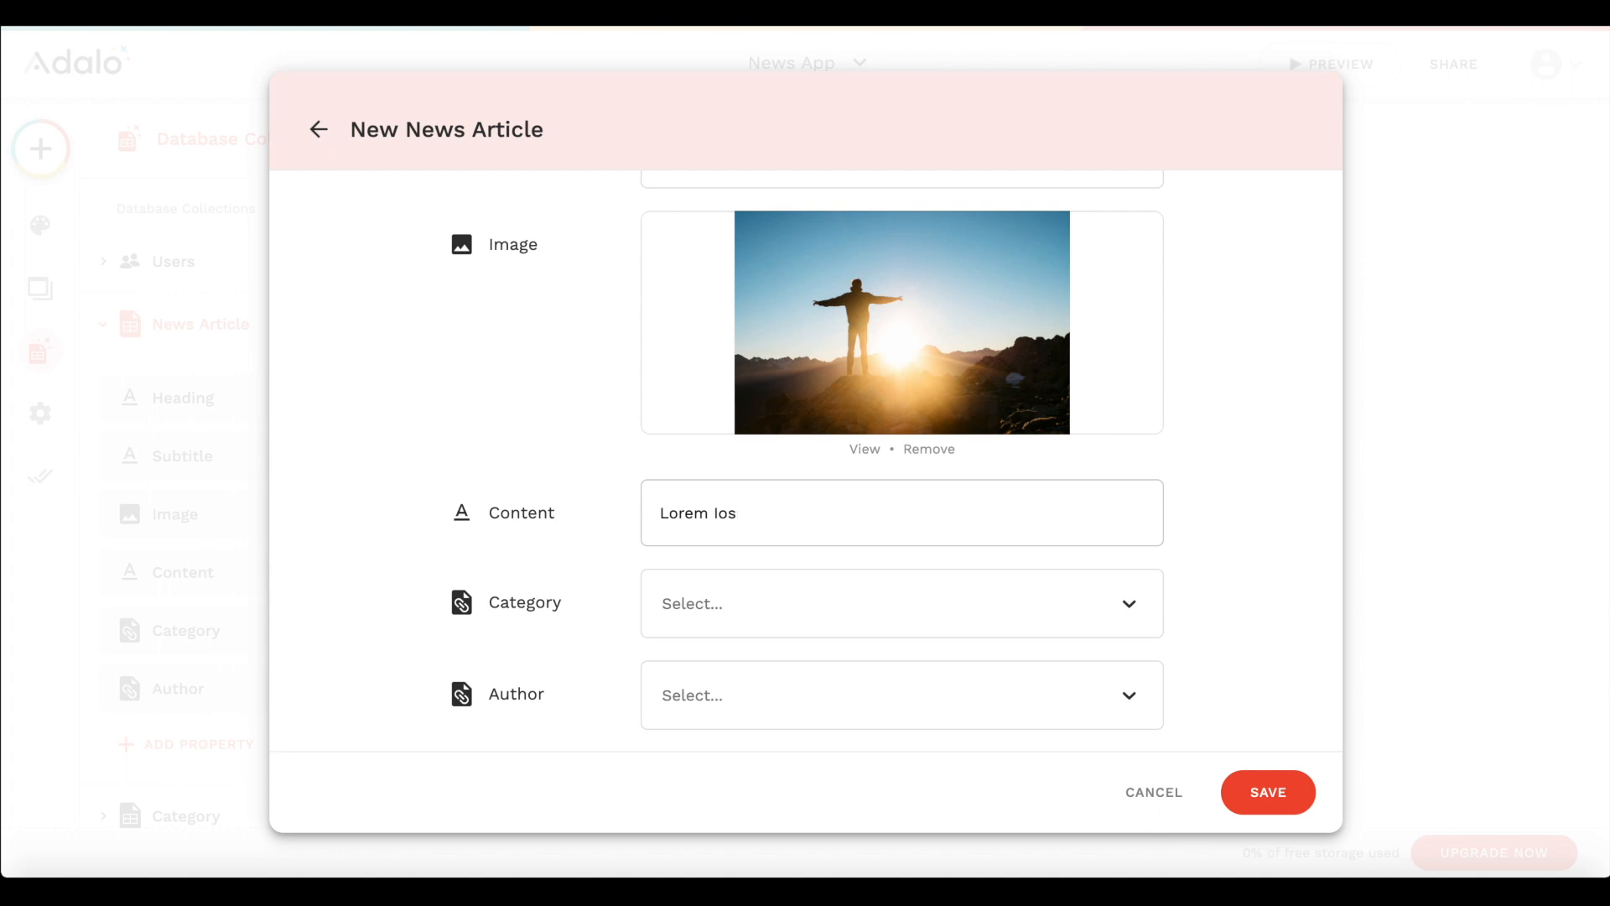
pyautogui.press('super+a')
pyautogui.press('super+c')
pyautogui.press('super+v')
pyautogui.press('super+v')
pyautogui.press('super+v')
pyautogui.press('super+v')
pyautogui.press('super+v')
pyautogui.click(751, 559)
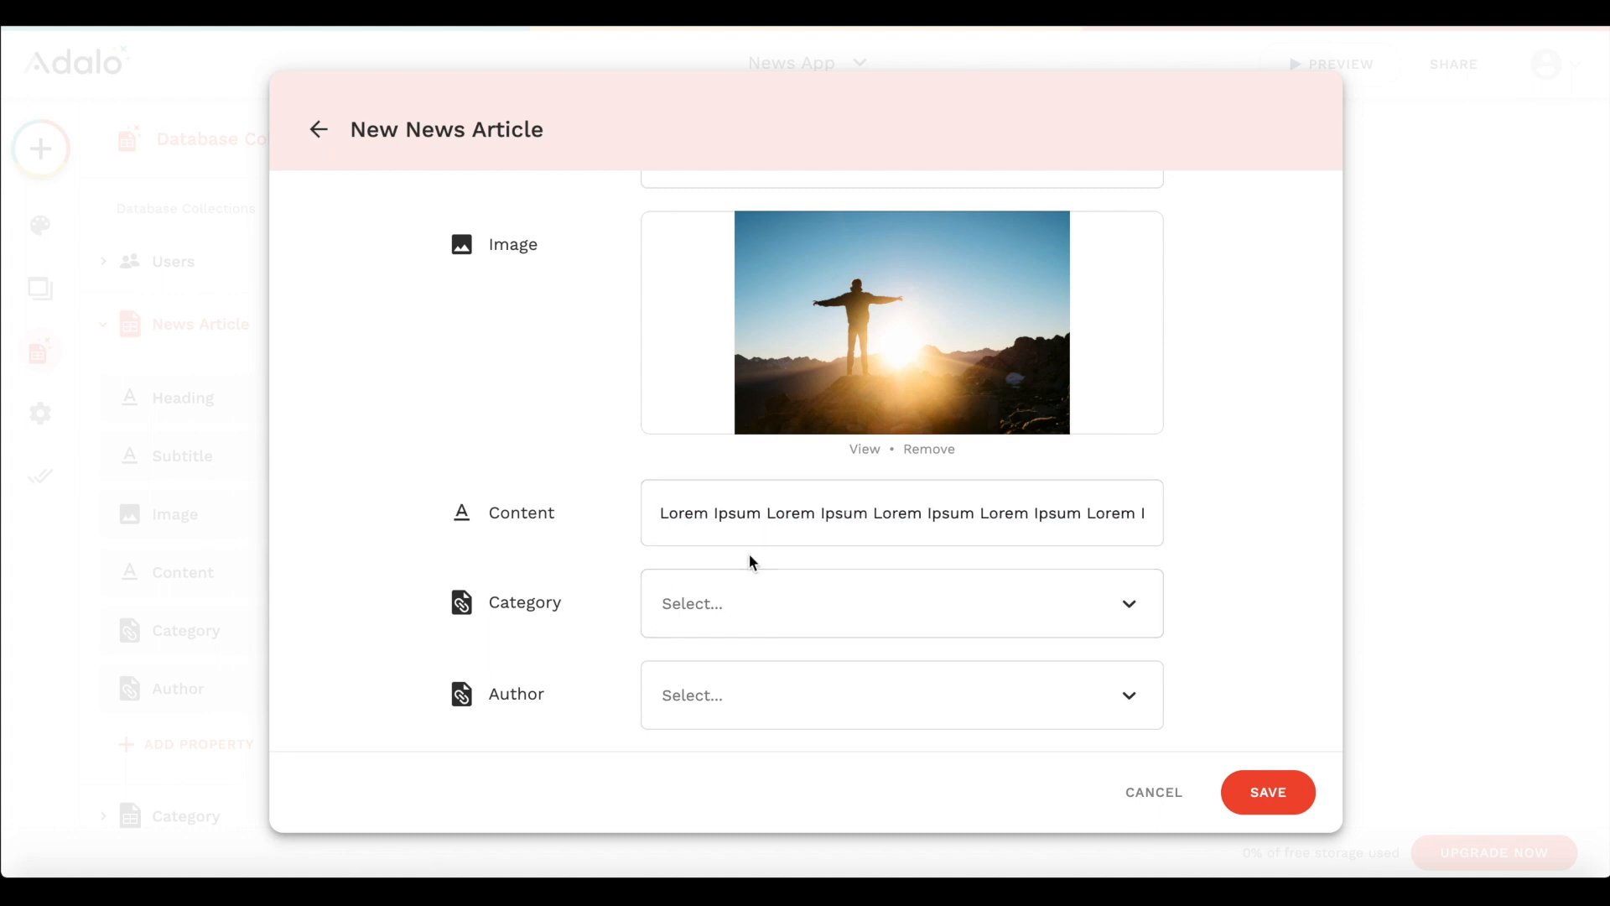
# - Save the new article without a category or author and close the News Article records
pyautogui.scroll(-1, 808, 637)
pyautogui.click(1257, 786)
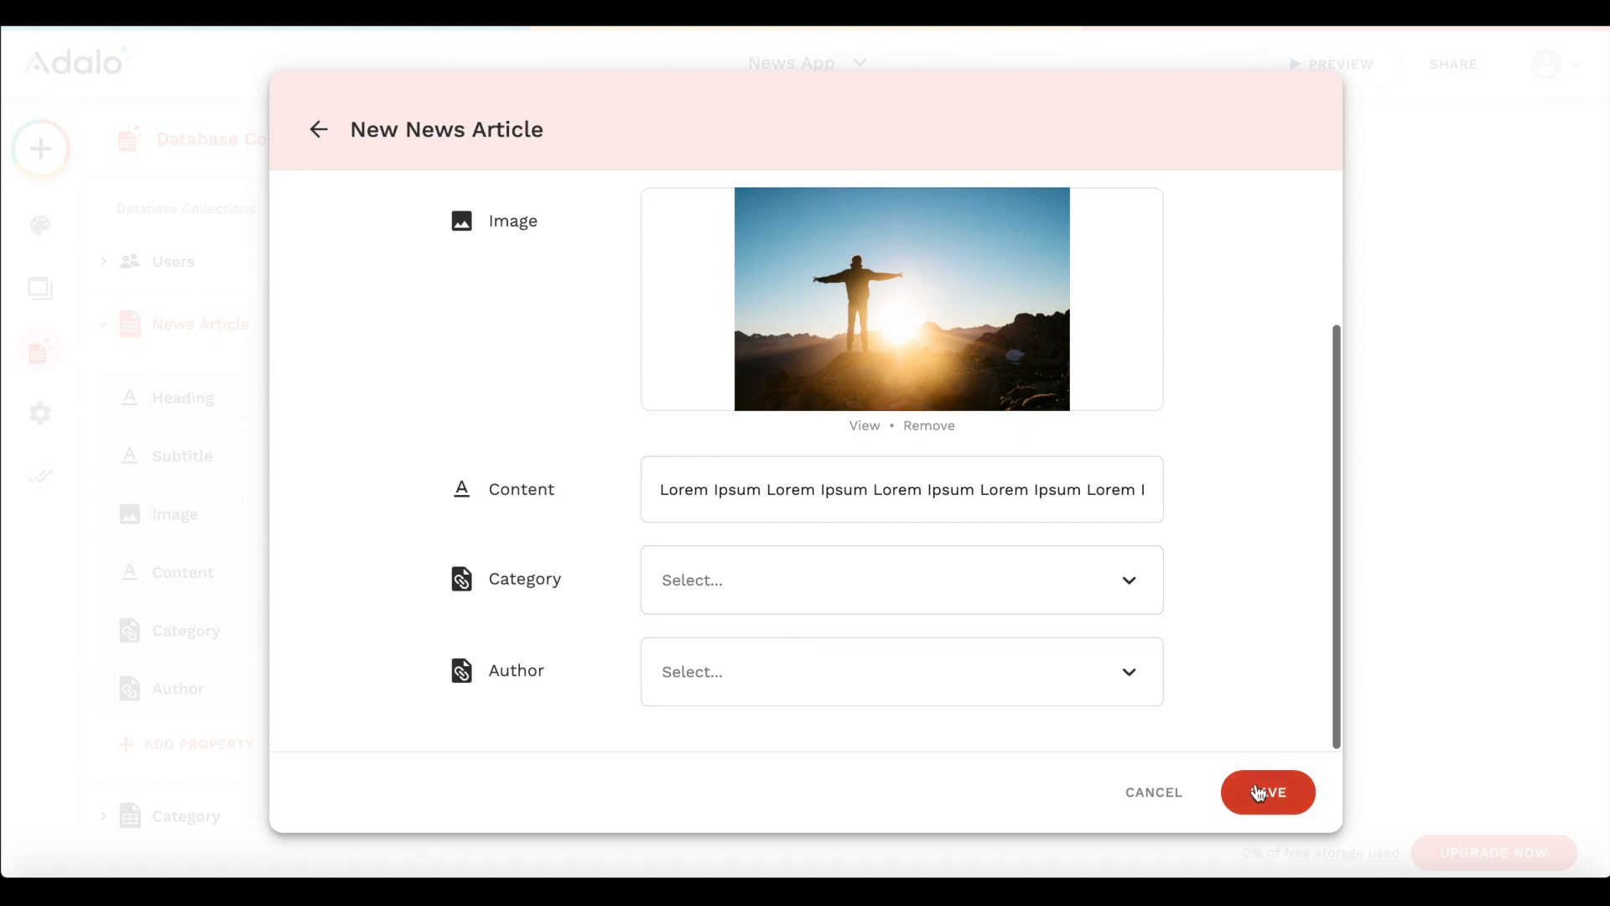
pyautogui.click(898, 137)
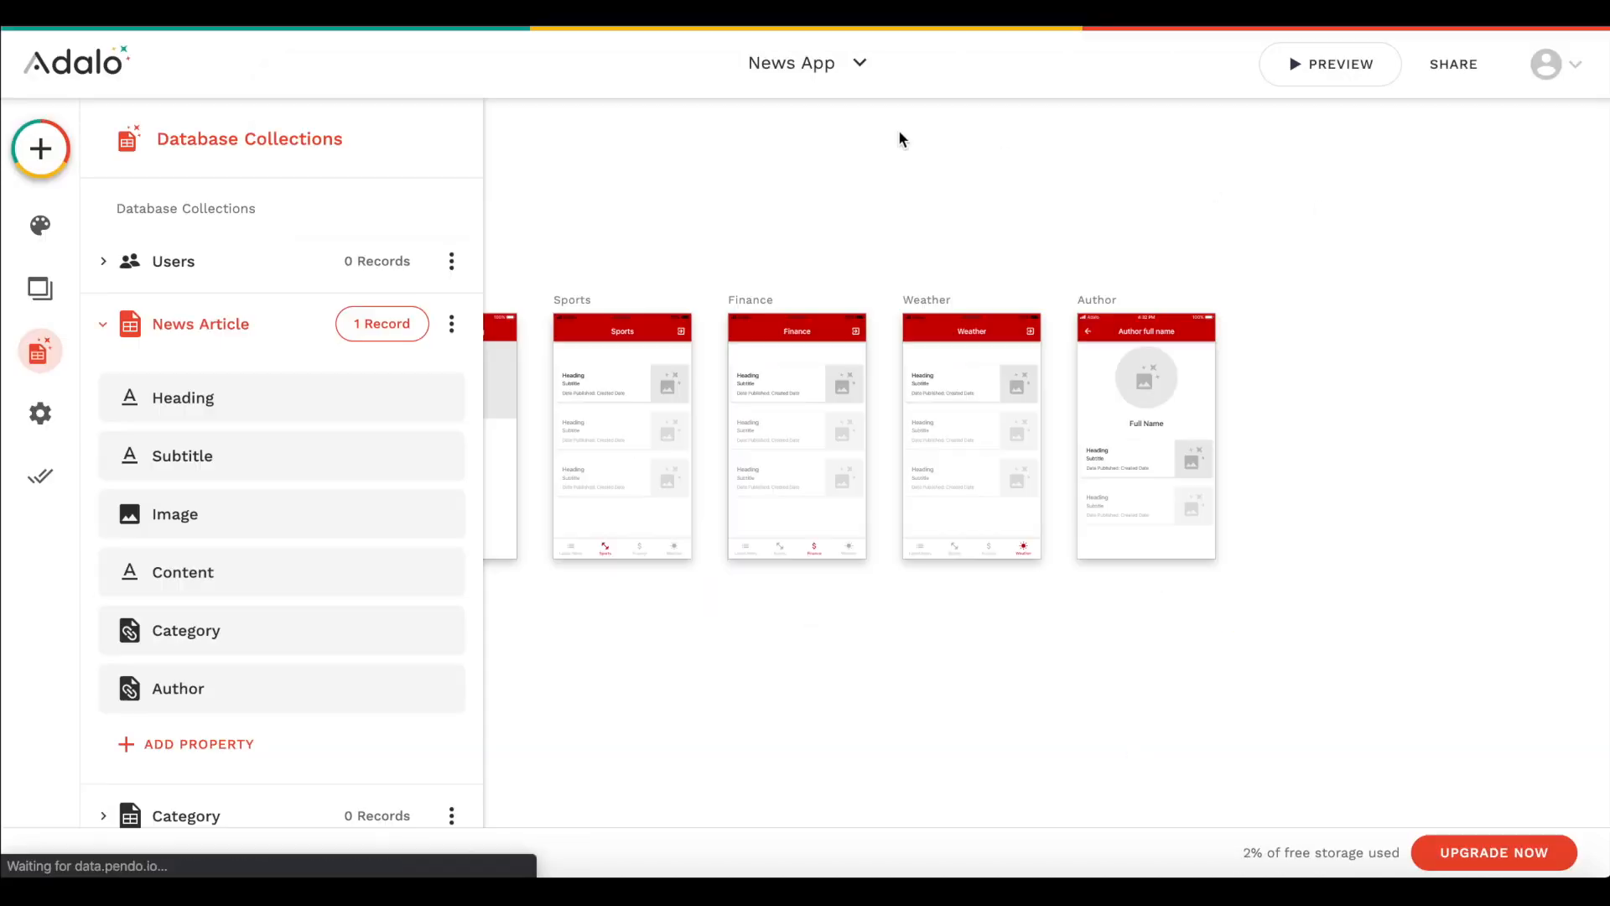
# - Add a record to the Author collection with the author's full name and a profile image
pyautogui.scroll(-3, 277, 587)
pyautogui.click(241, 651)
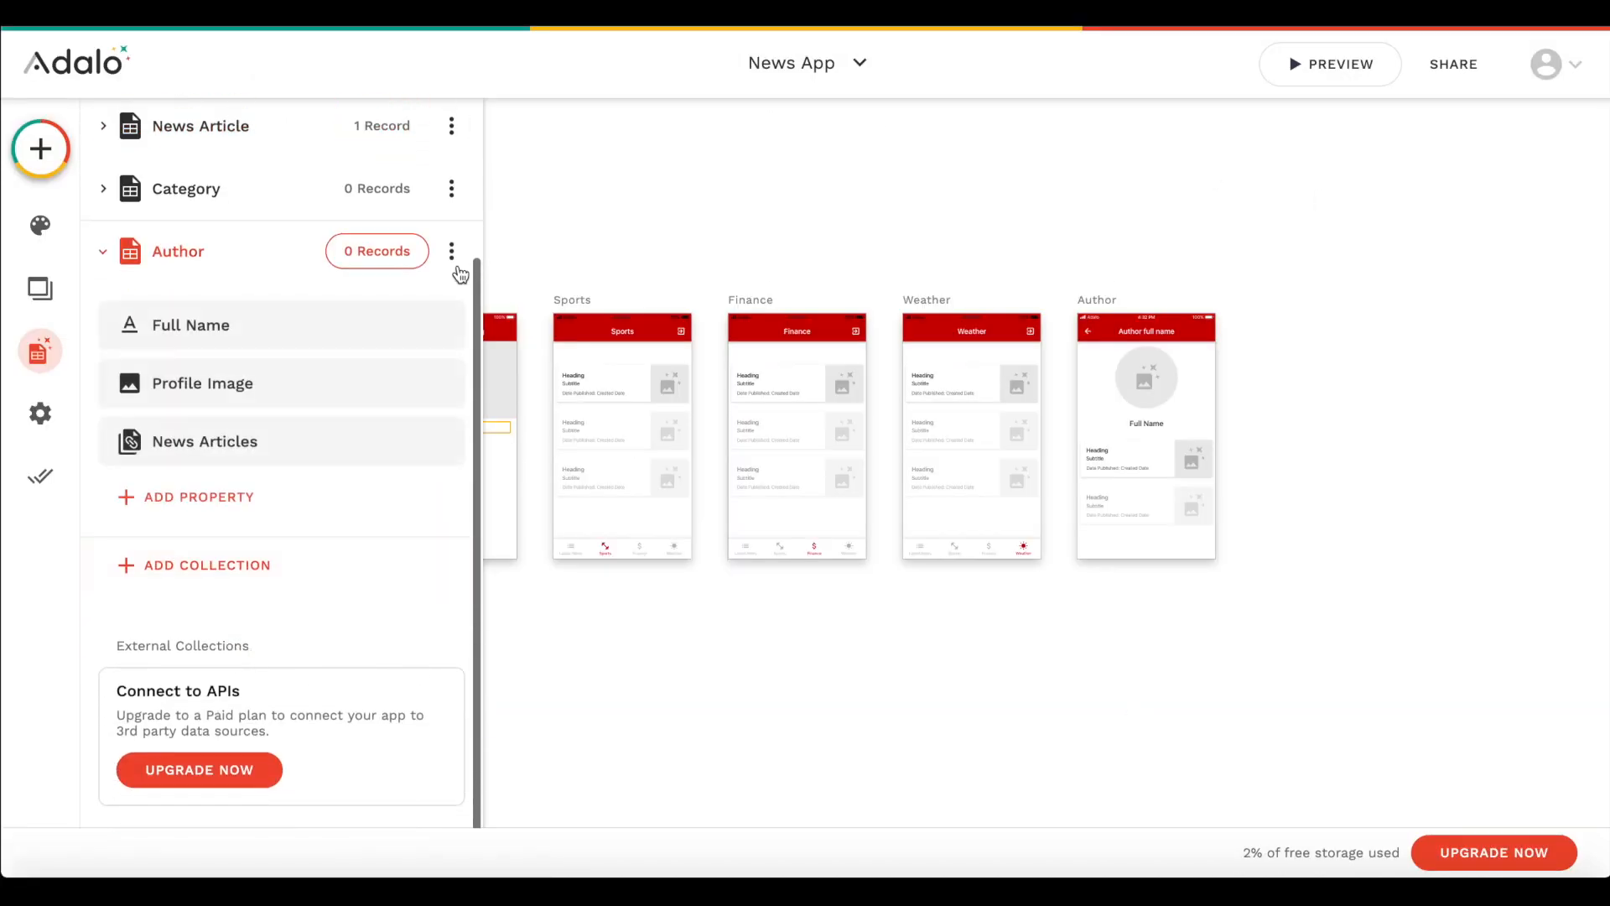
pyautogui.click(451, 251)
pyautogui.click(436, 309)
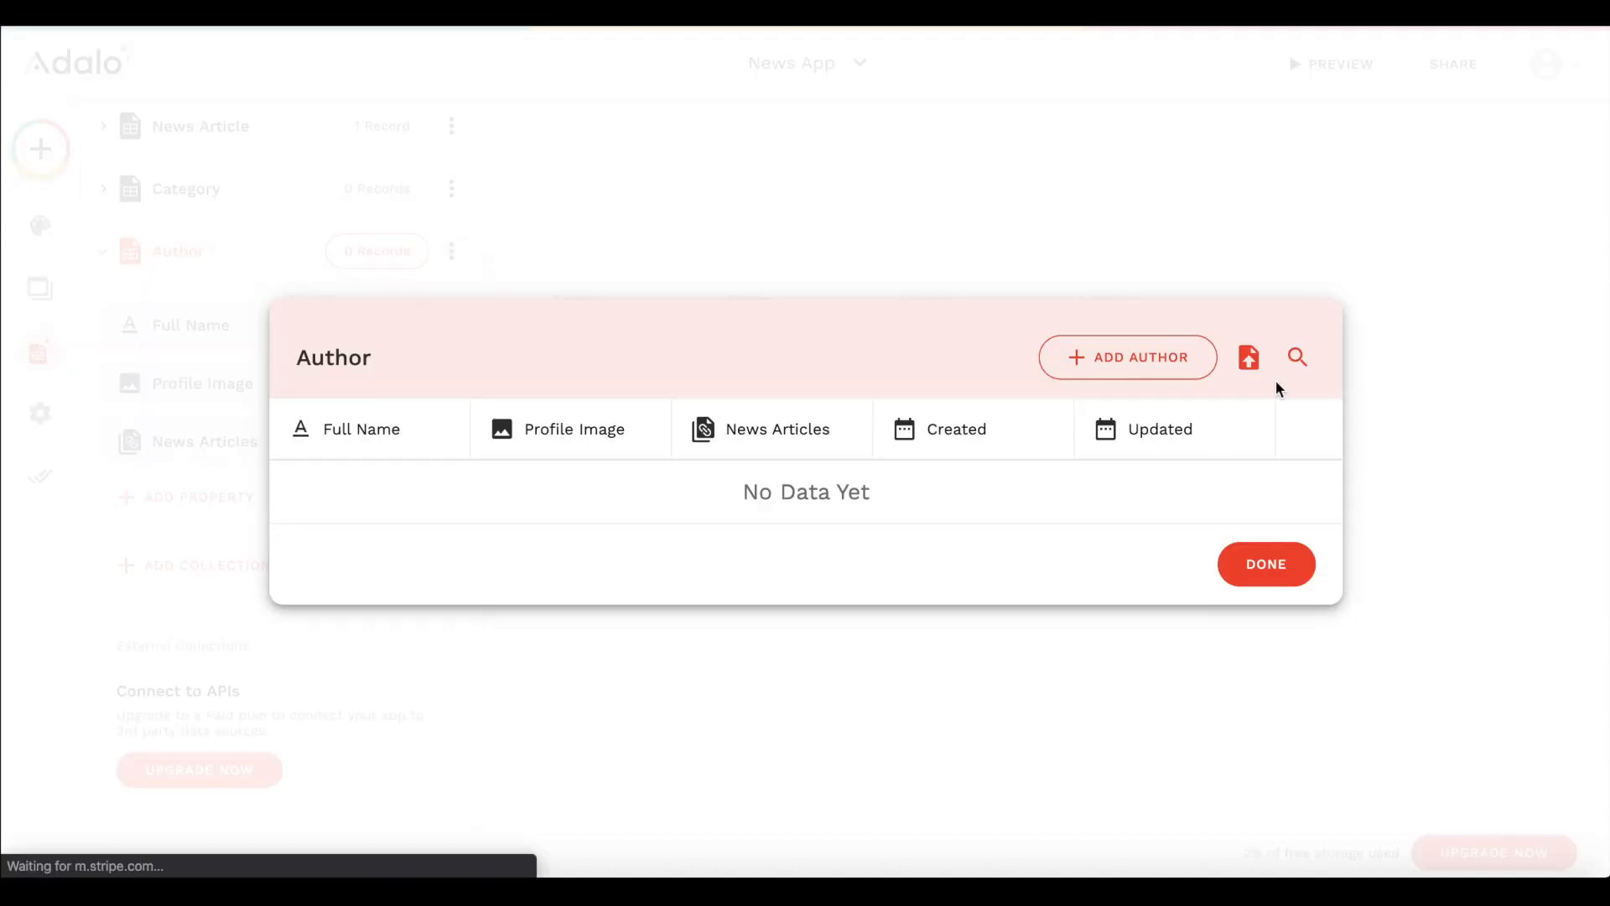
pyautogui.click(1116, 362)
pyautogui.click(769, 291)
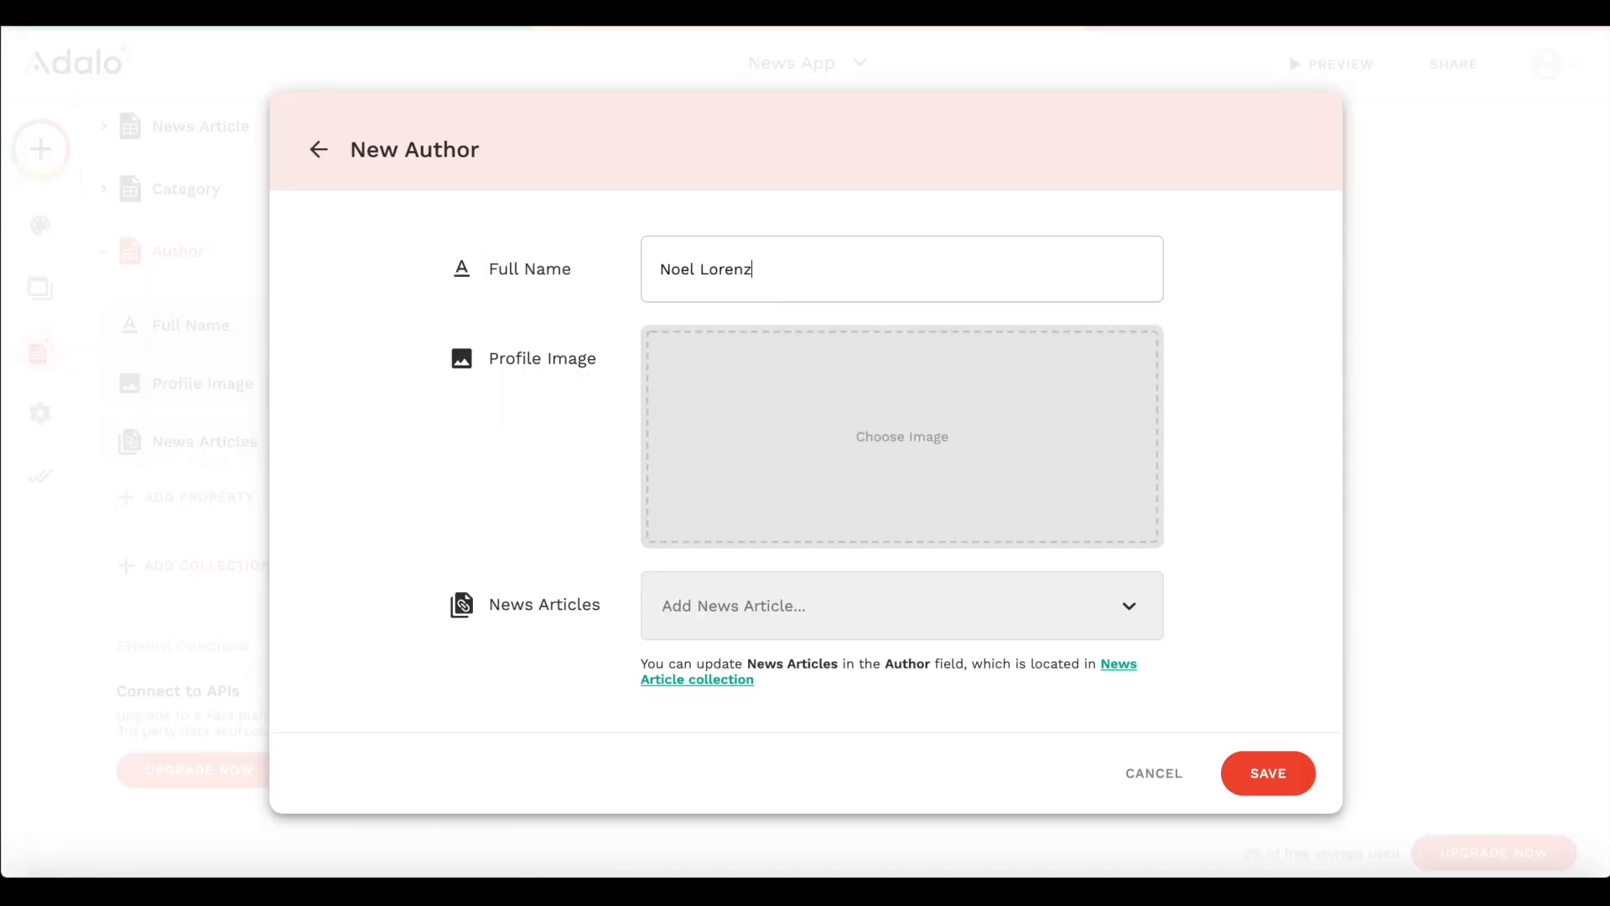
pyautogui.click(748, 453)
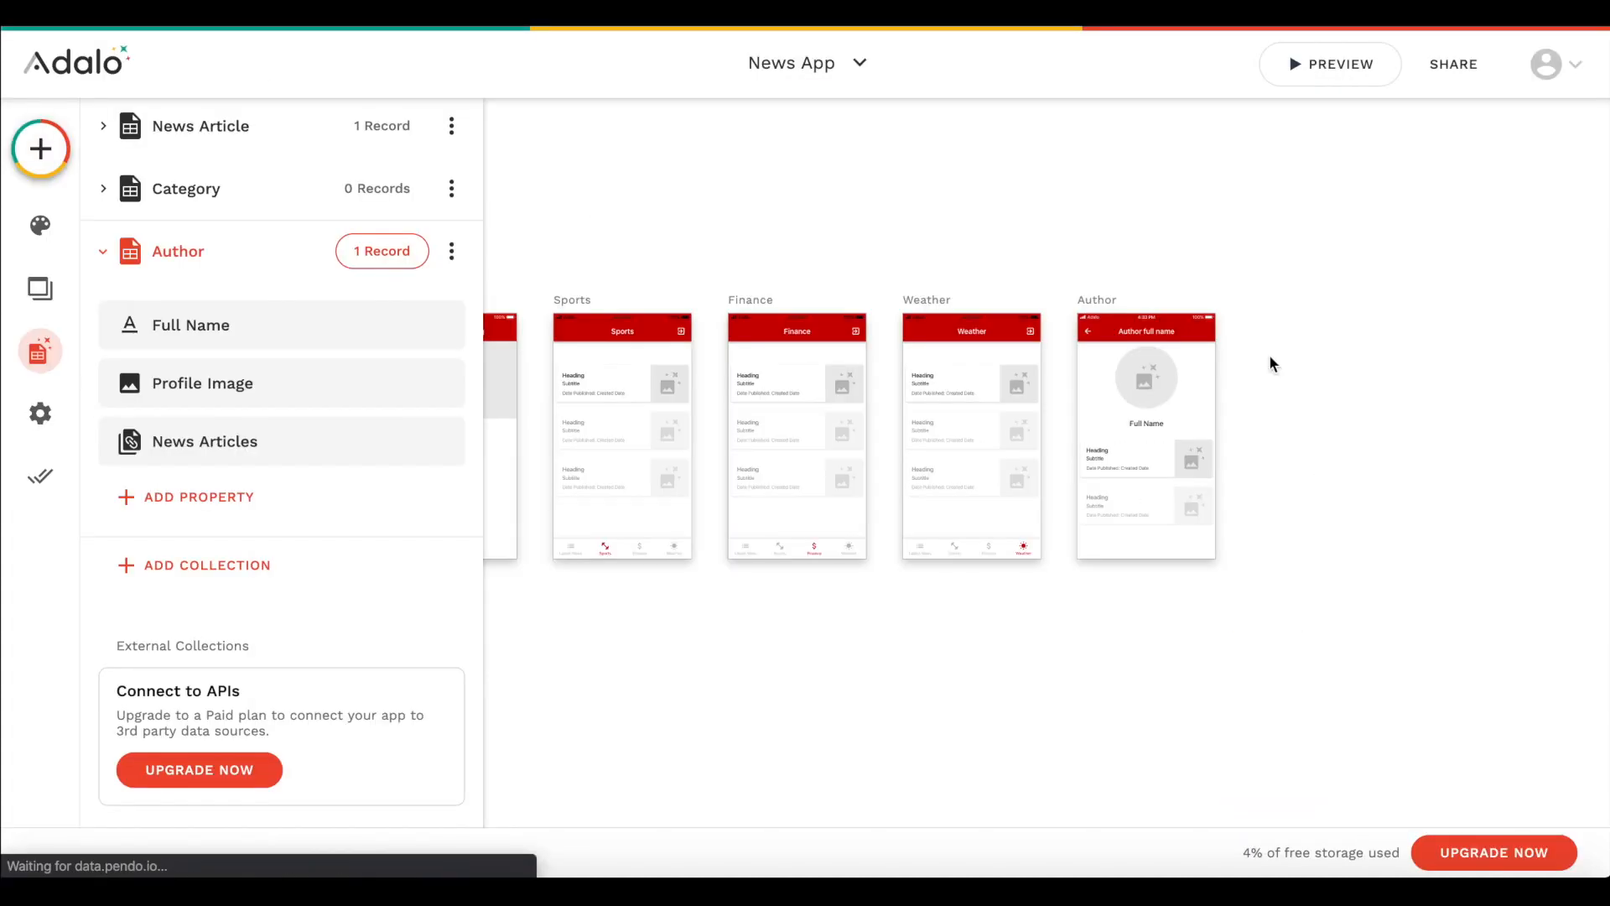
# - Add a record named Sports to the Category collection, without an image
pyautogui.click(233, 198)
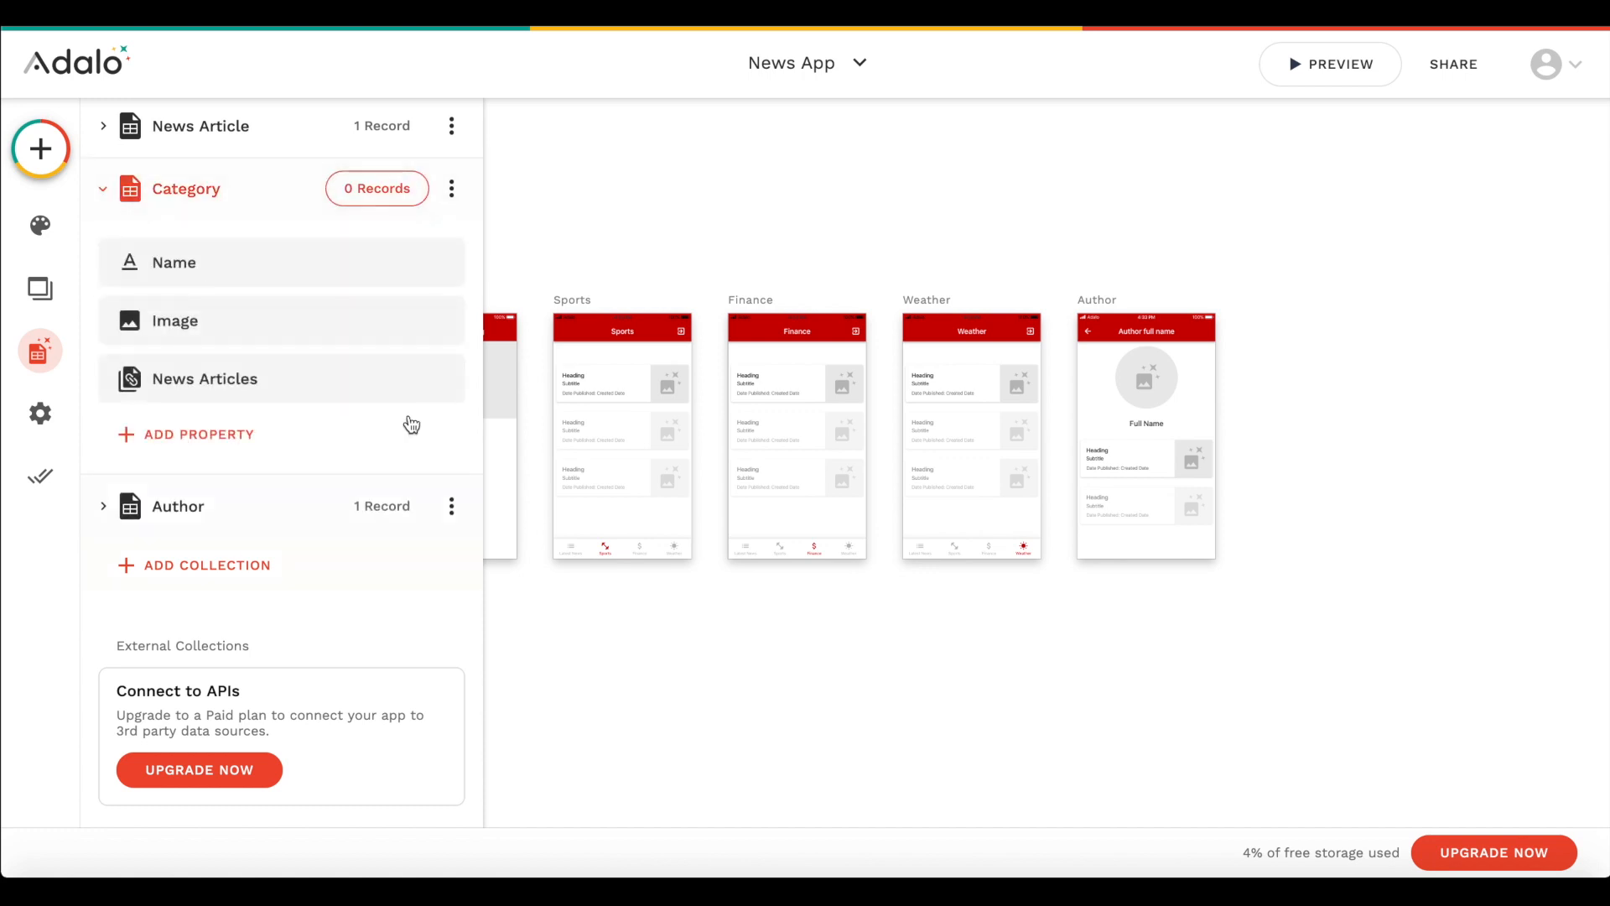
pyautogui.click(451, 189)
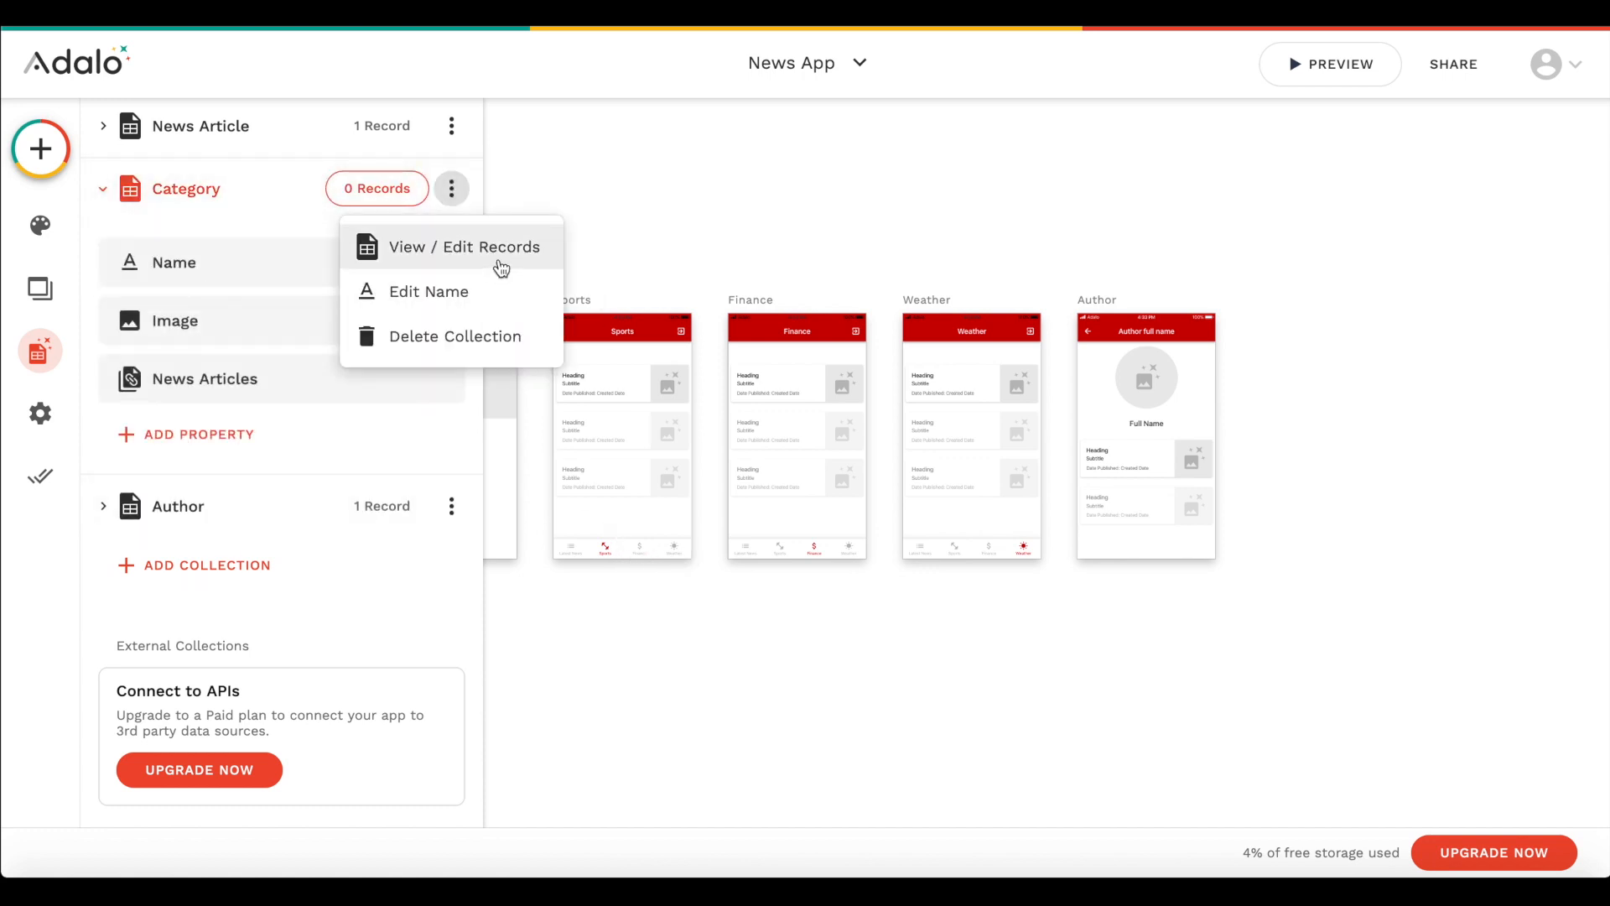
pyautogui.click(474, 252)
pyautogui.click(1124, 356)
pyautogui.click(841, 266)
pyautogui.write('Sports')
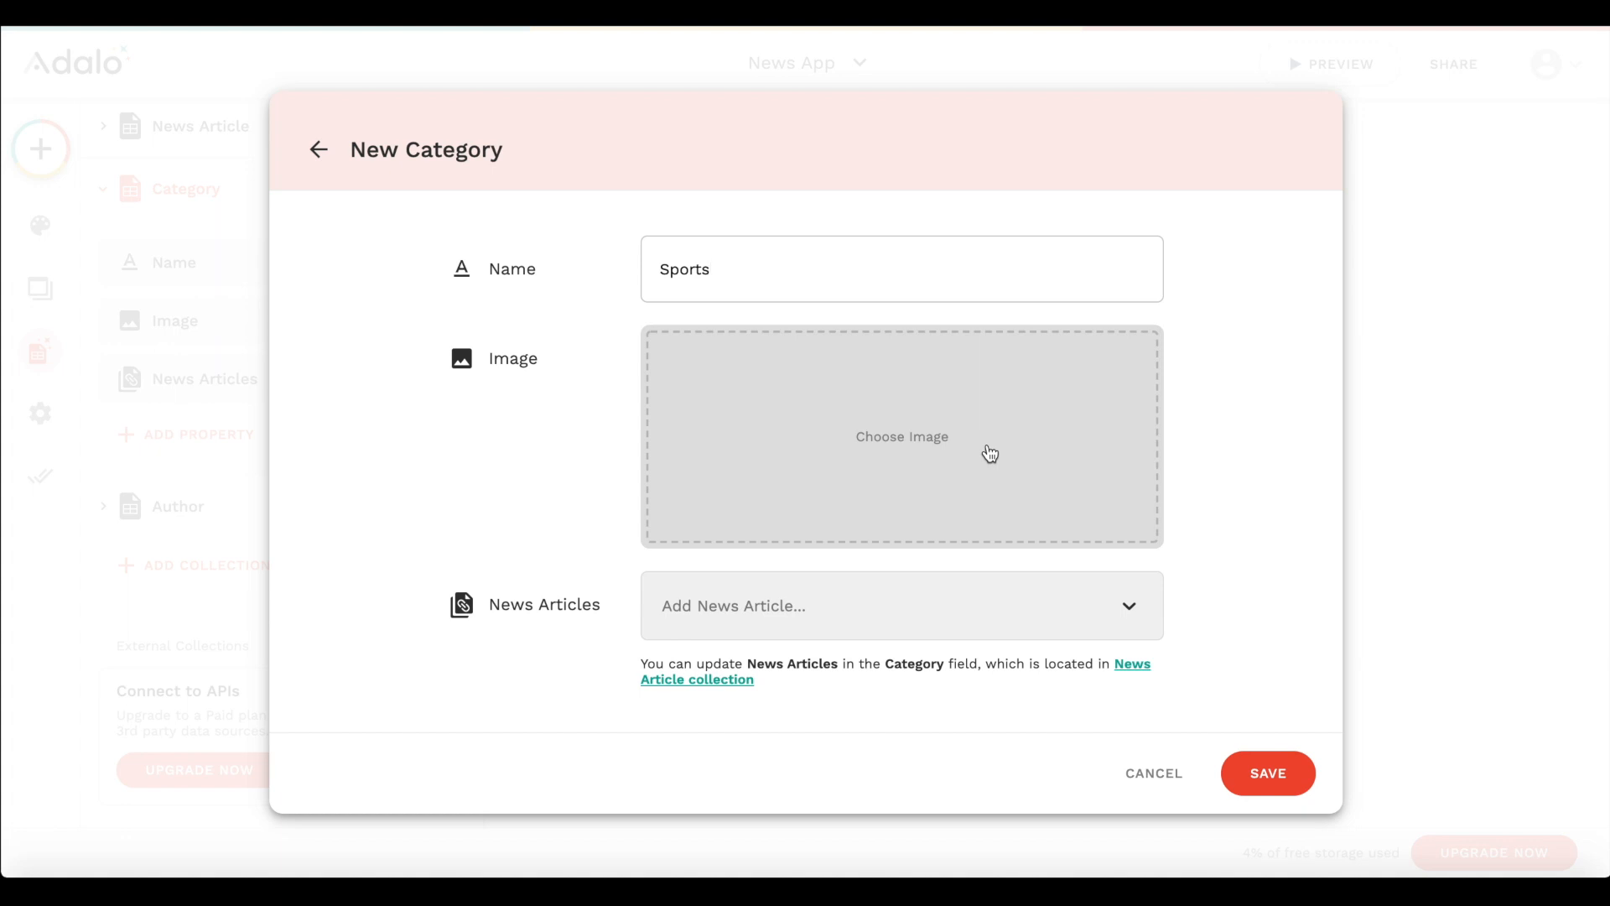
pyautogui.click(1258, 764)
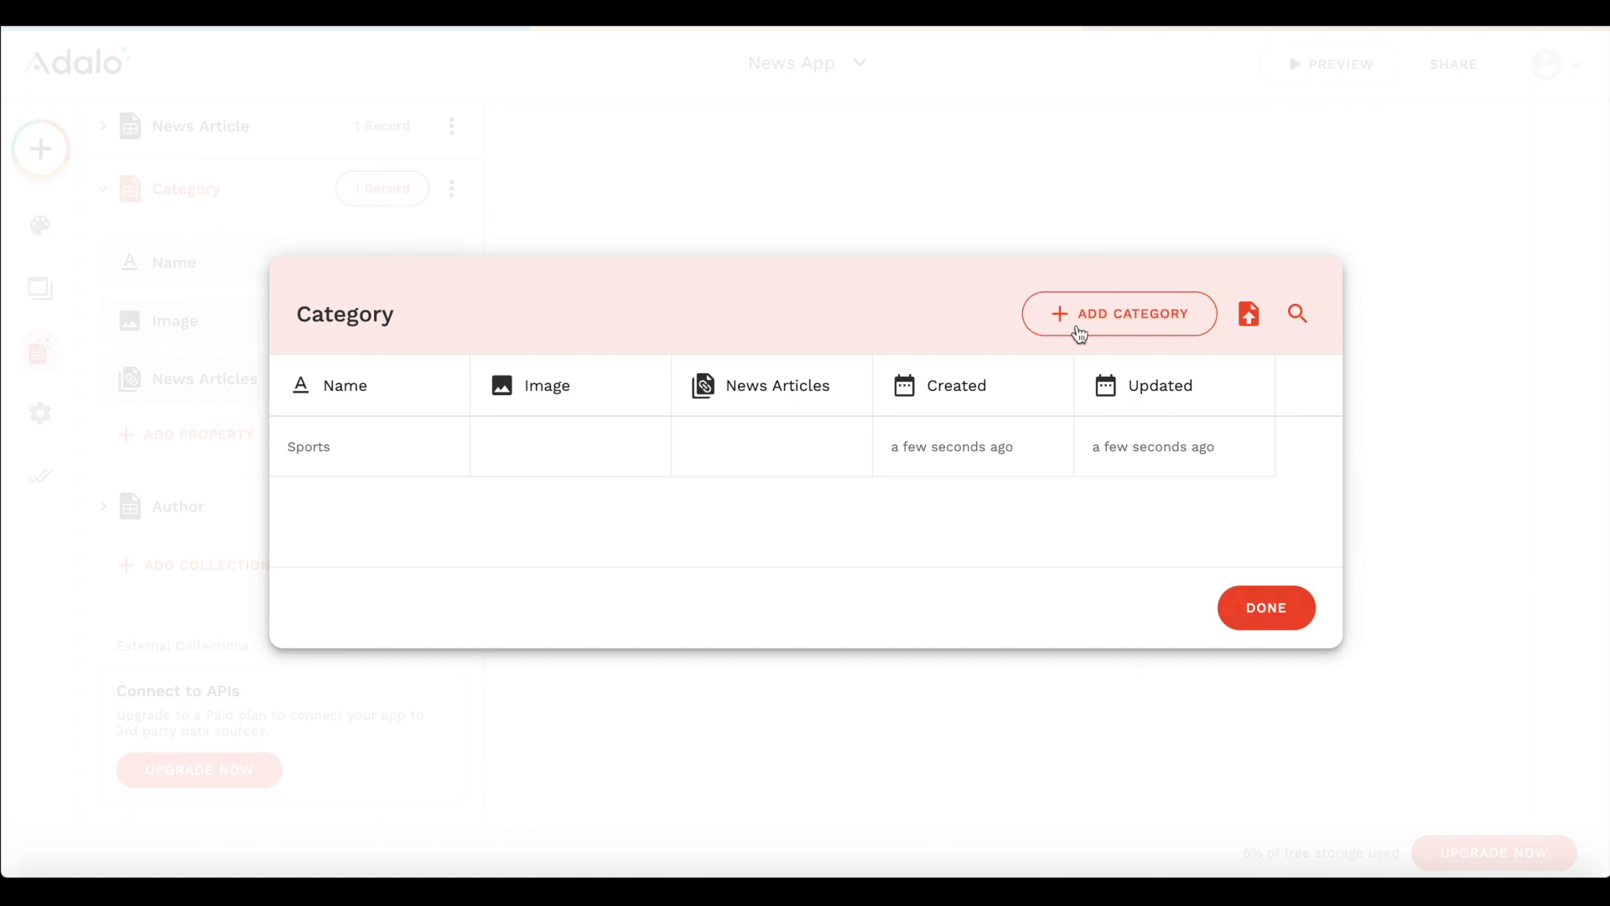
# - Add two more Category records named Finance and Weather, and close the Category records
pyautogui.click(1079, 317)
pyautogui.write('Finance')
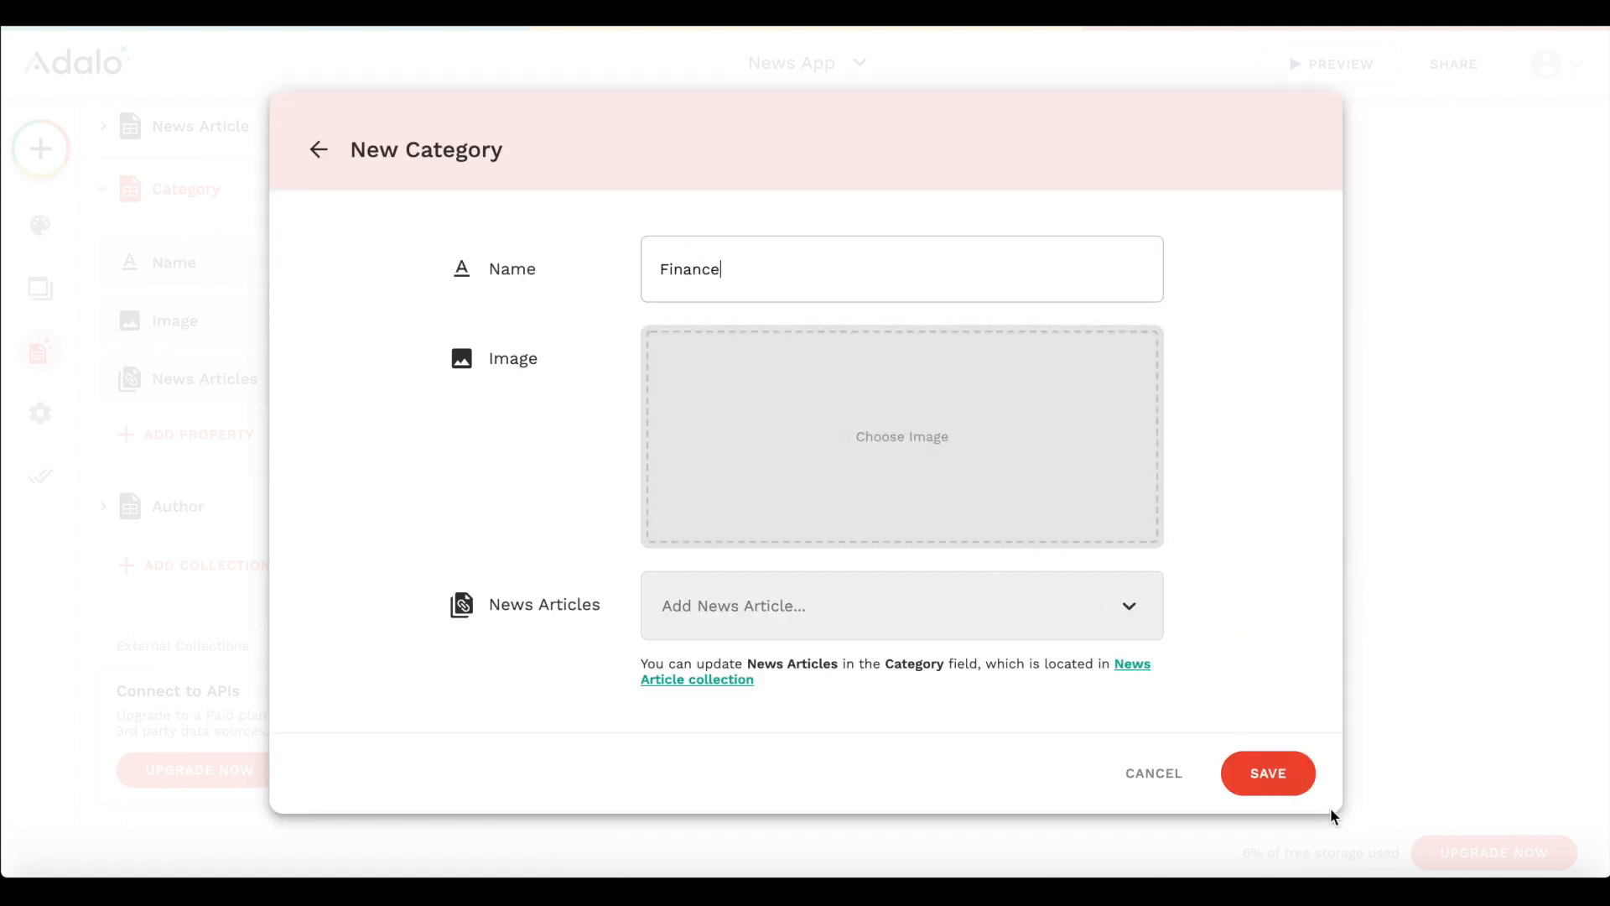
pyautogui.click(1296, 782)
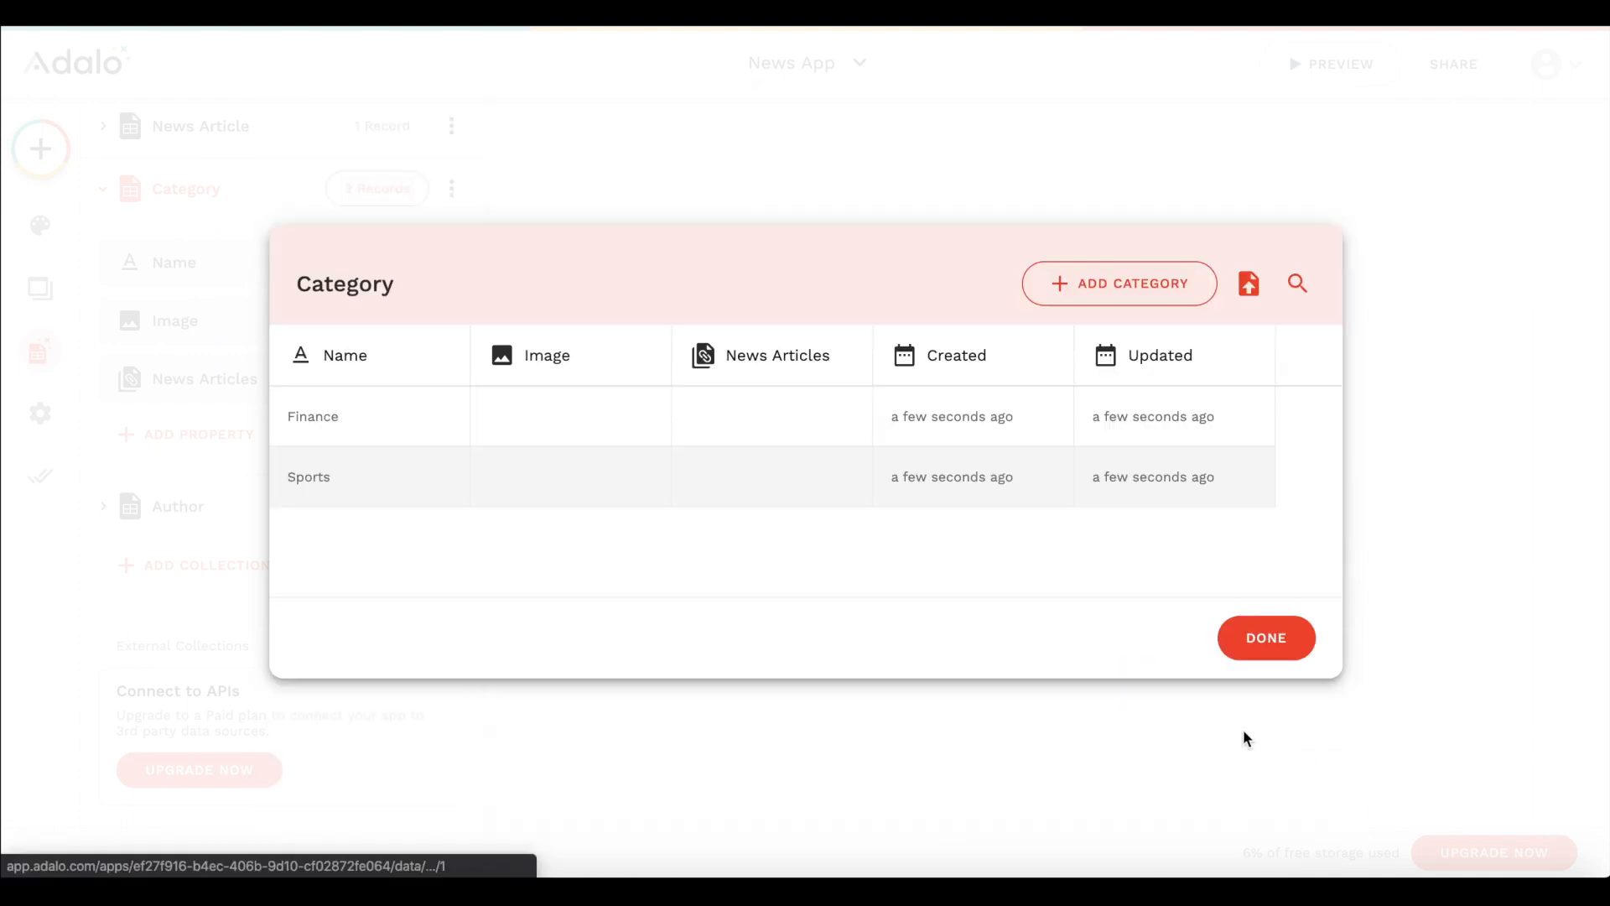
pyautogui.click(1138, 266)
pyautogui.write('Weather')
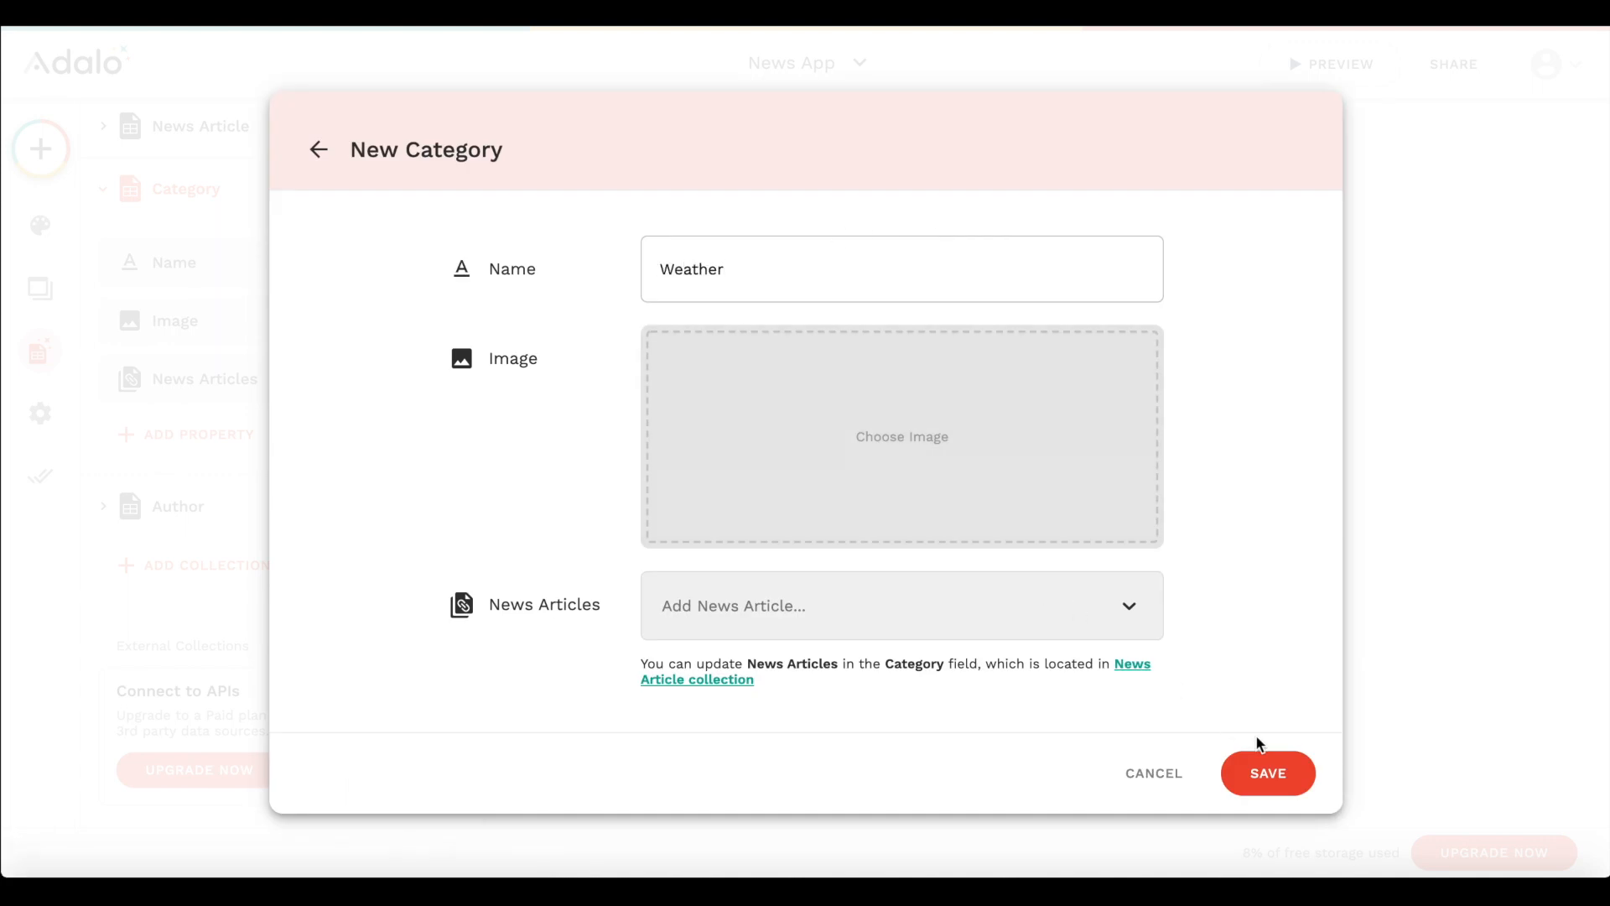
pyautogui.click(1265, 767)
pyautogui.click(279, 453)
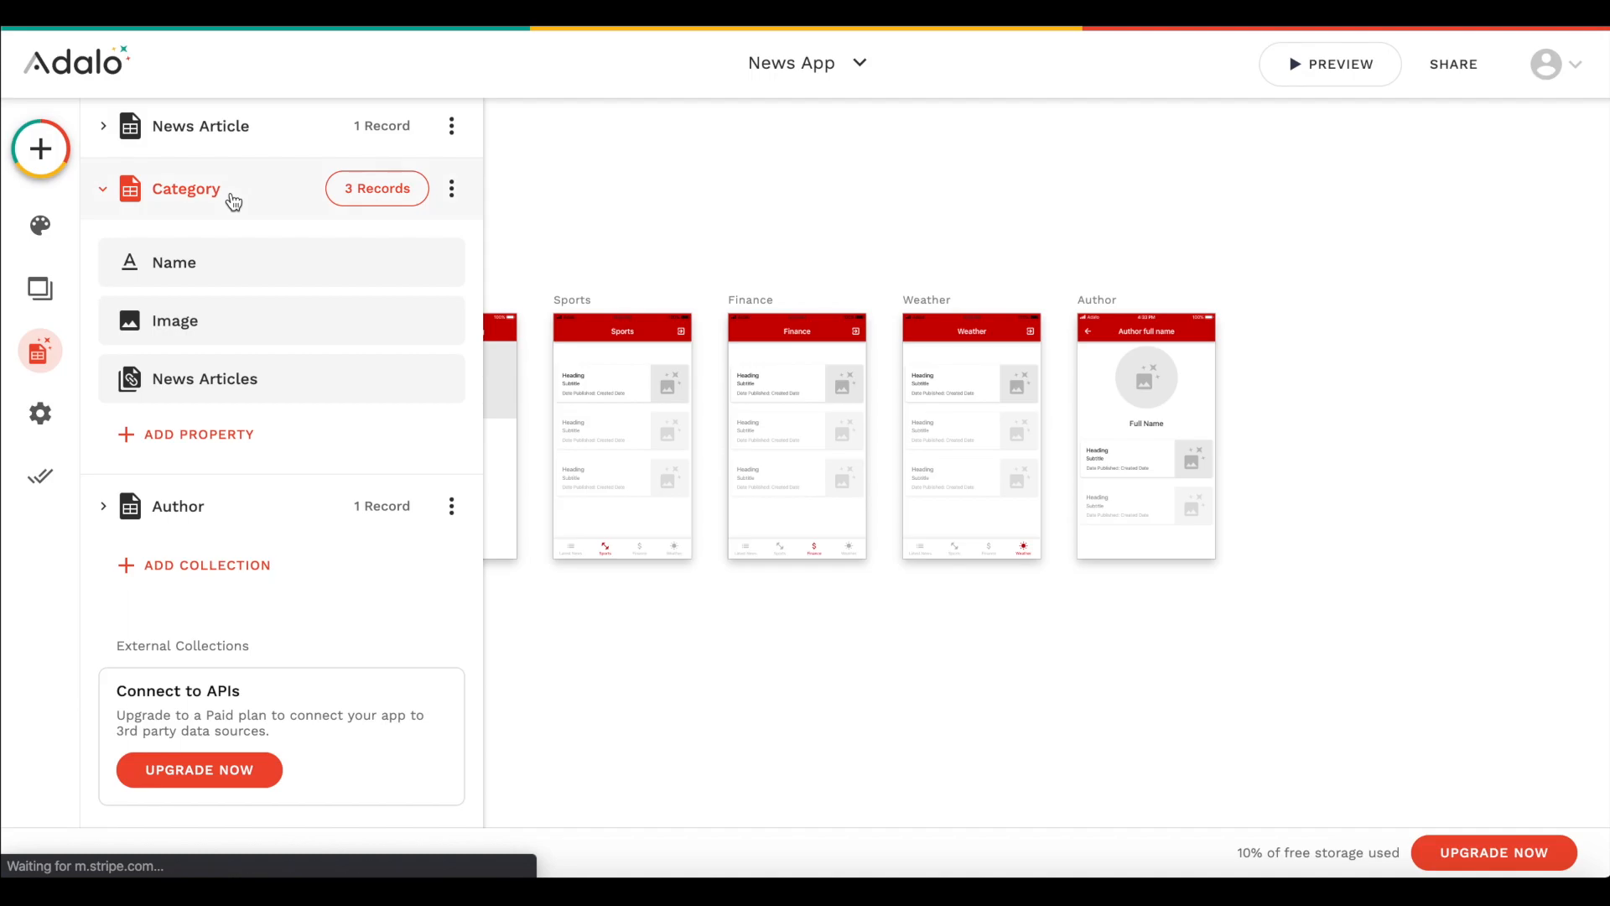
pyautogui.click(248, 193)
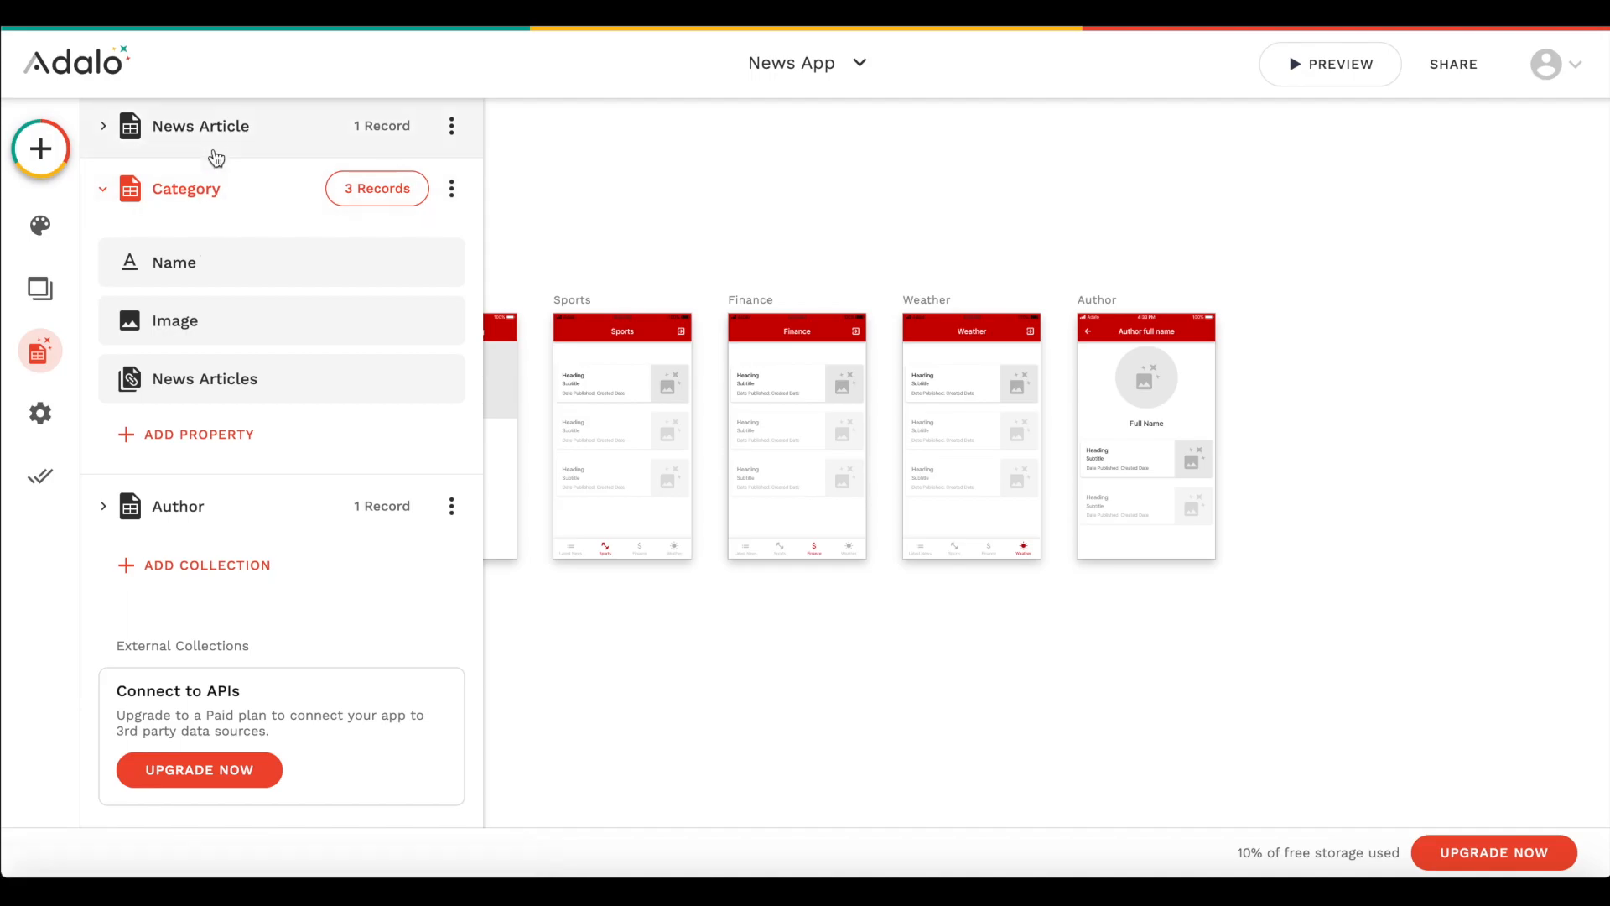
# - Set the "Weather in Berlin is Great" article's category to Weather, assign it the existing author, and save the record
pyautogui.click(215, 155)
pyautogui.click(451, 126)
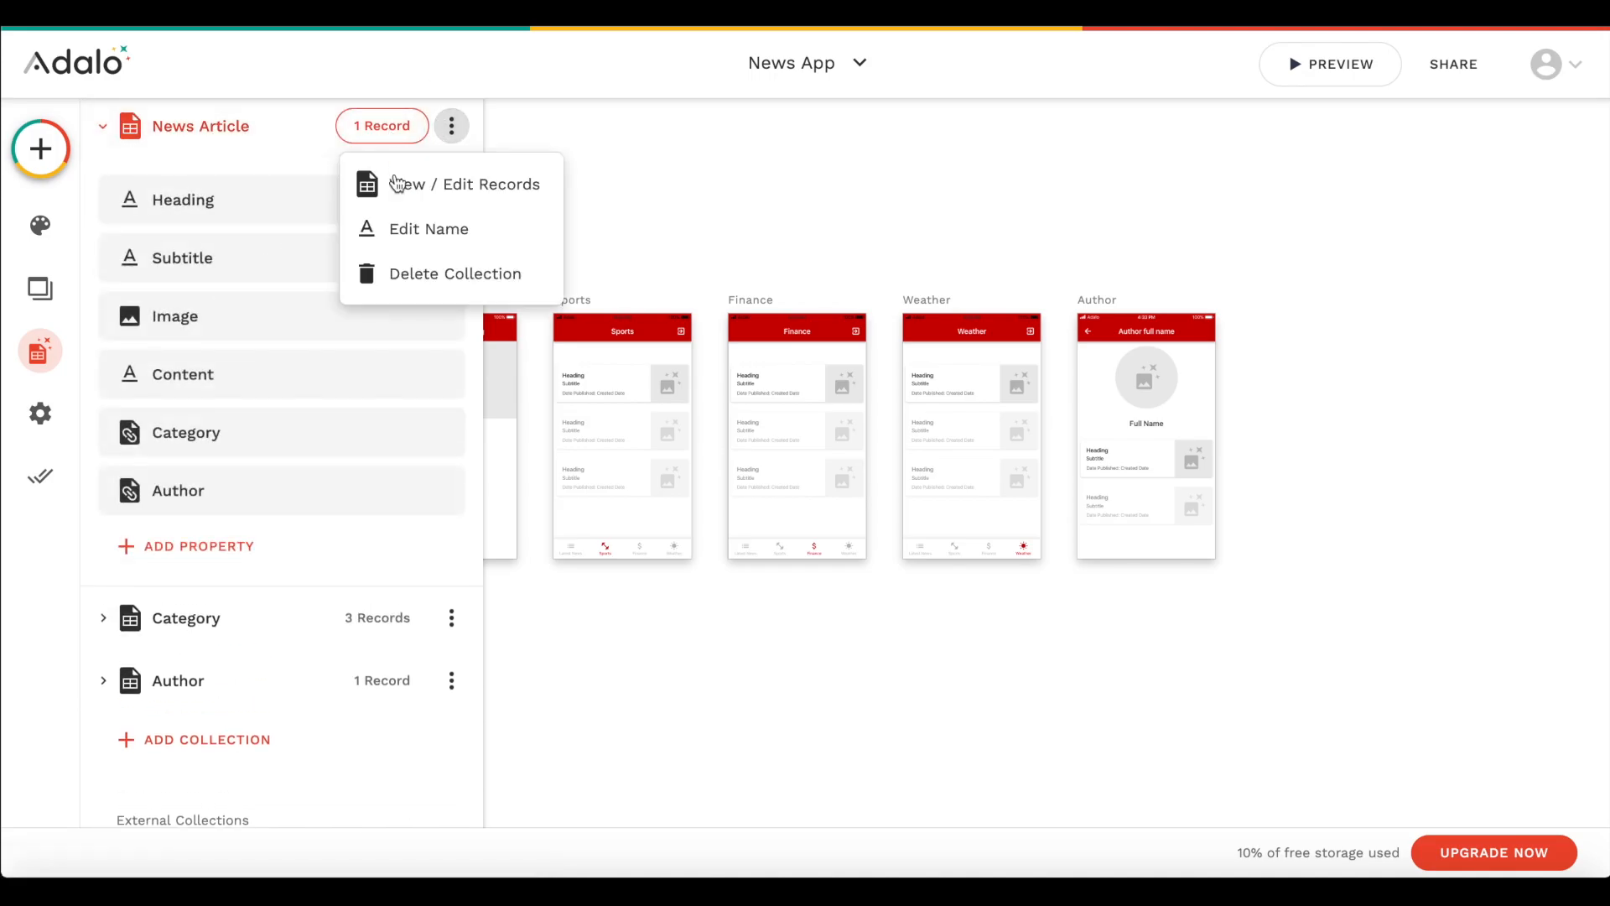
pyautogui.click(397, 183)
pyautogui.click(973, 457)
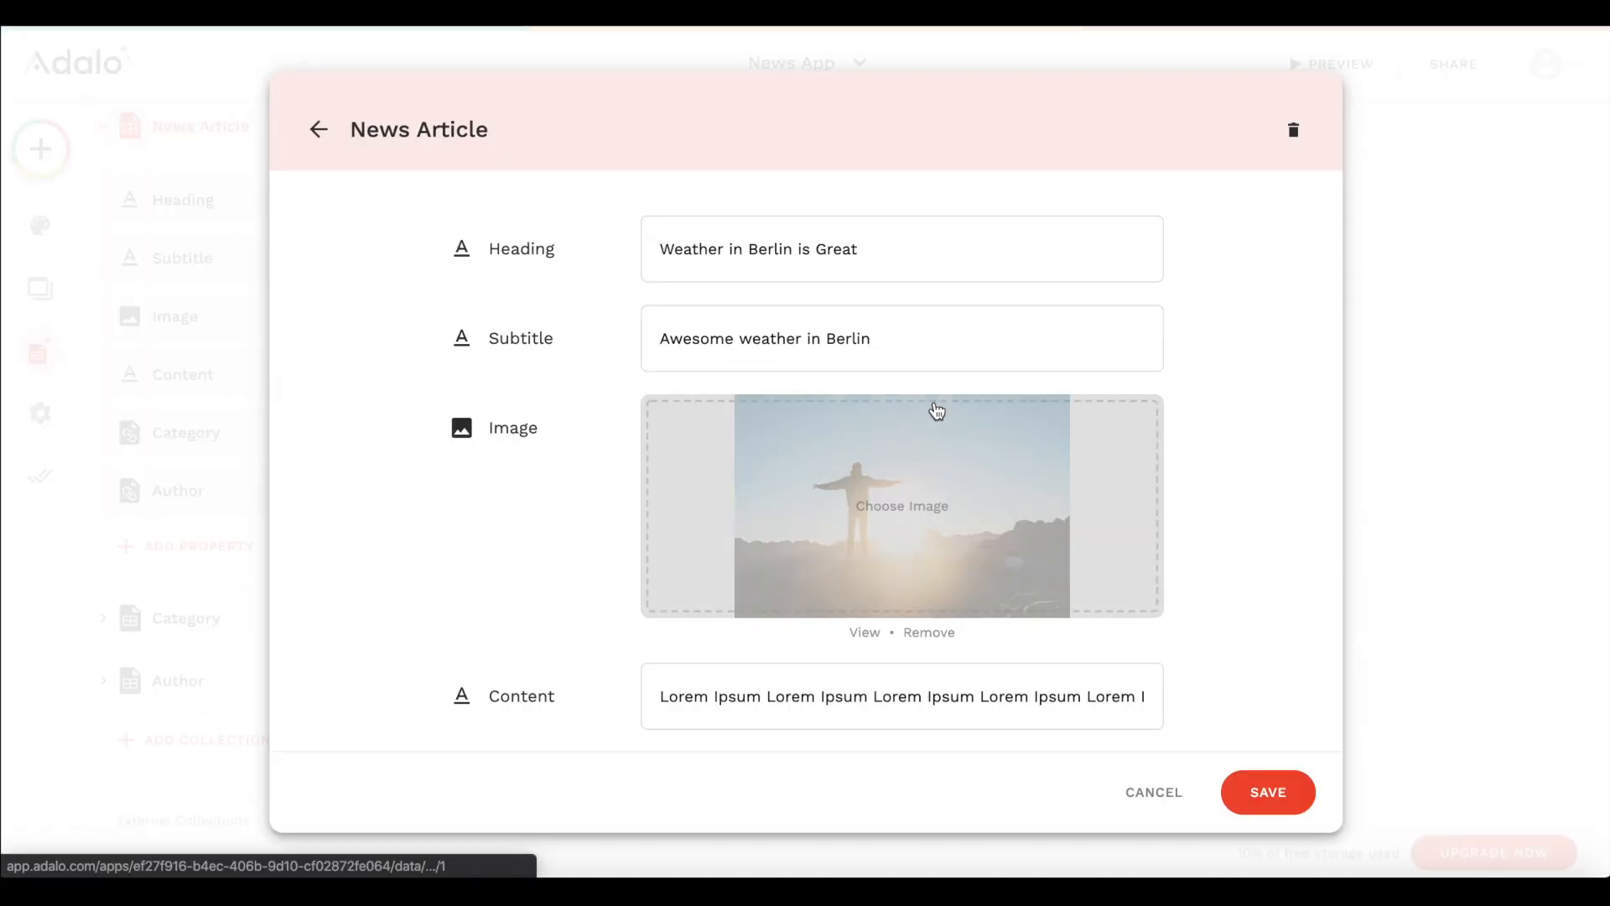
pyautogui.scroll(-3, 738, 603)
pyautogui.click(766, 570)
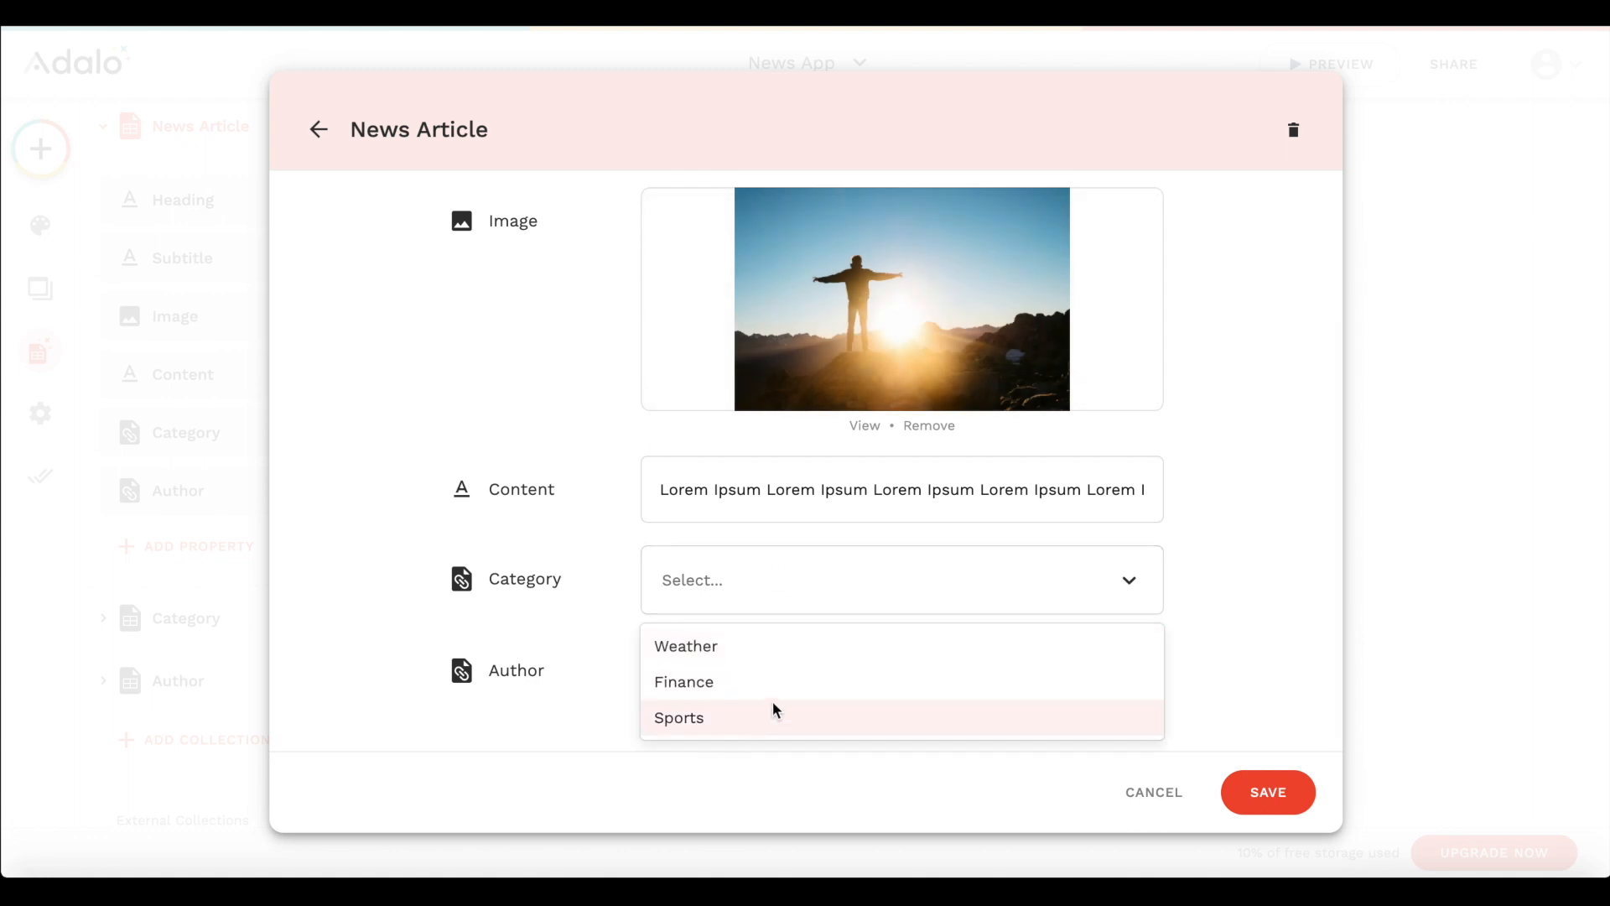
pyautogui.click(730, 648)
pyautogui.click(727, 683)
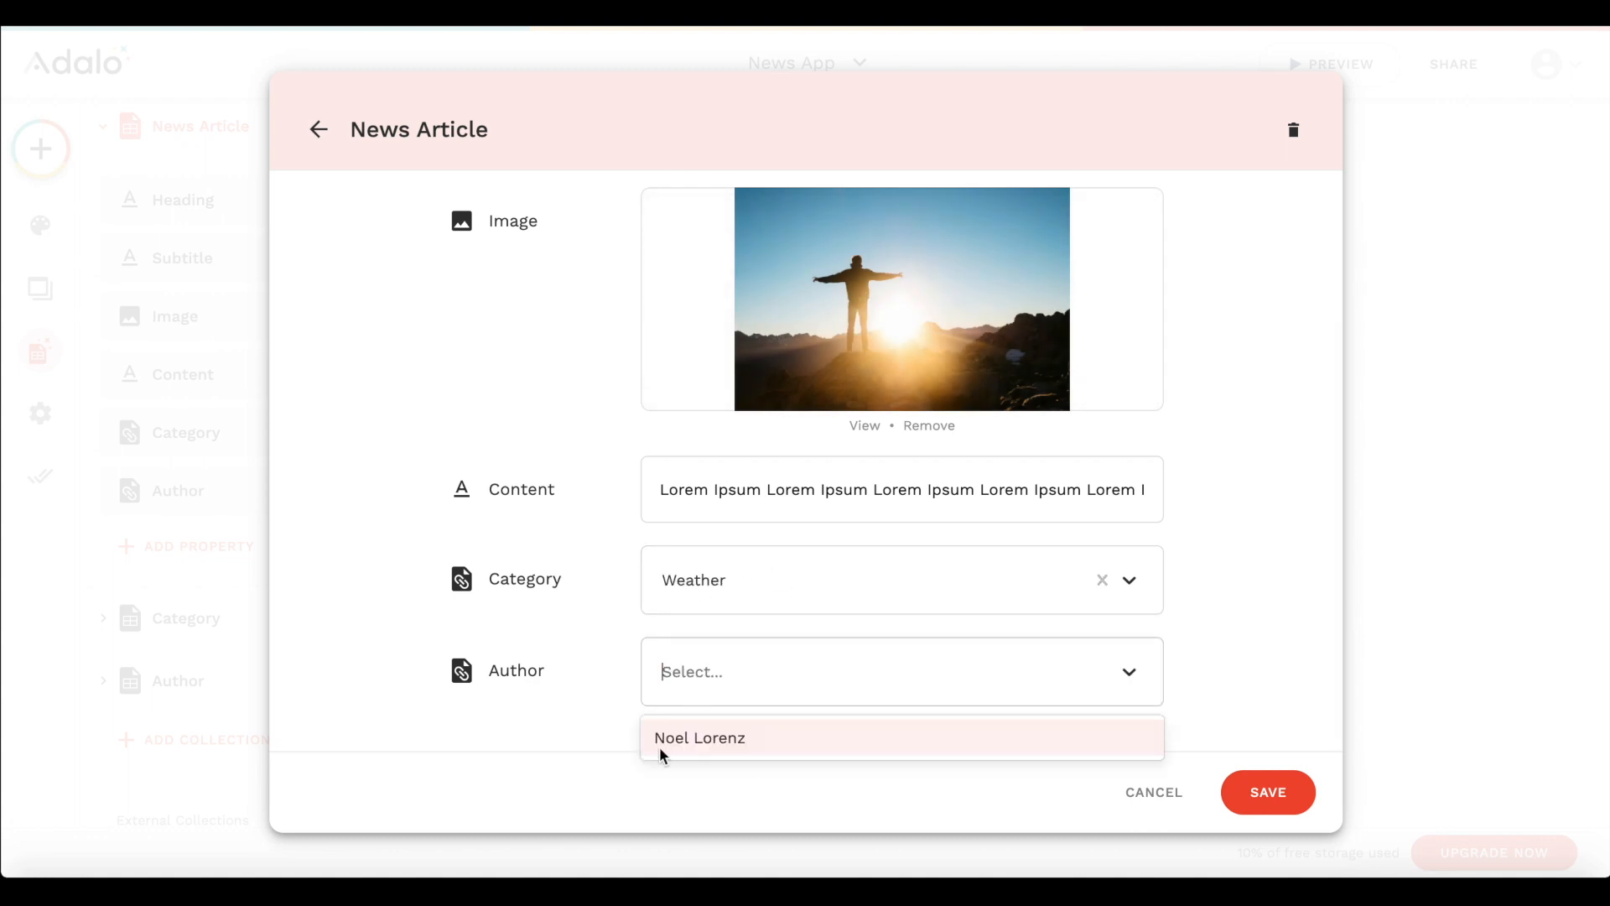
pyautogui.click(695, 728)
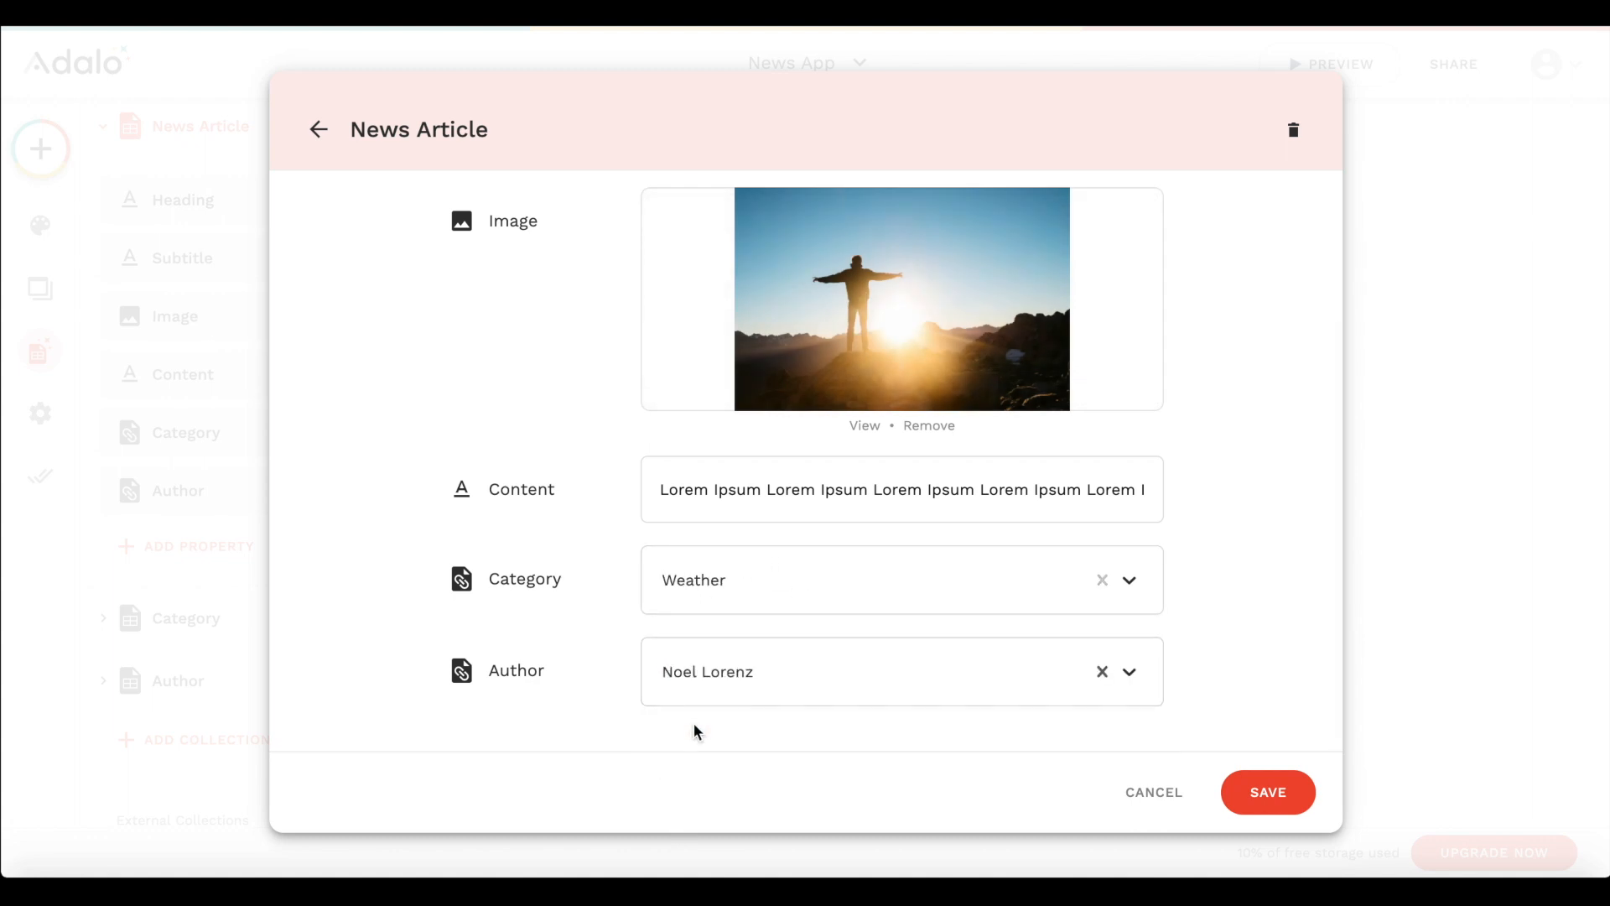
pyautogui.click(1254, 793)
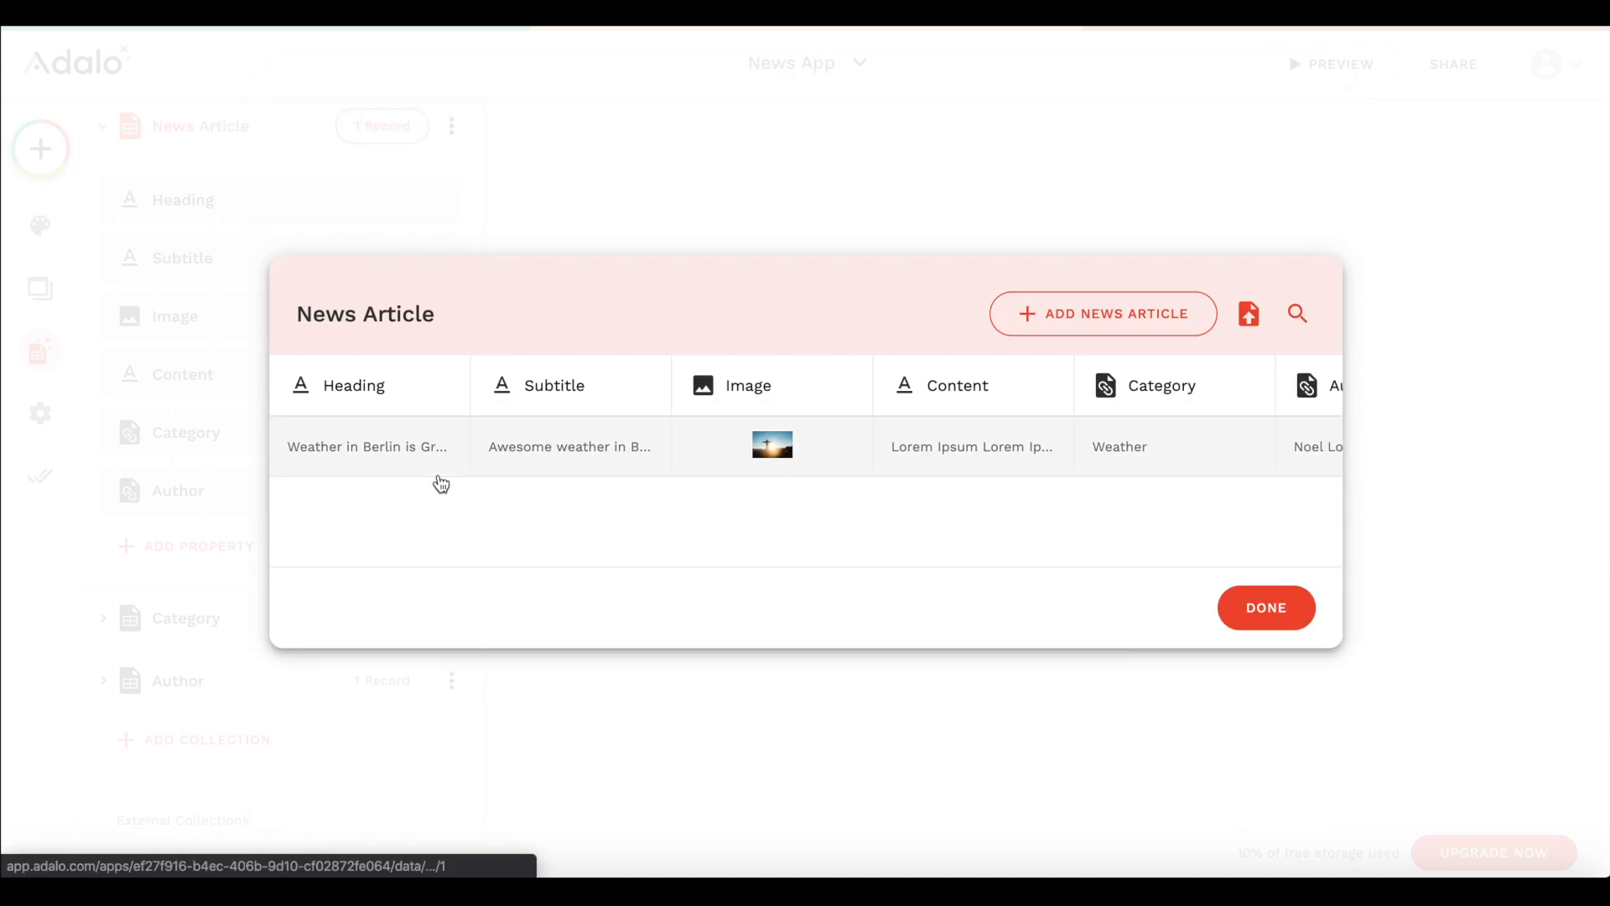
# - Start a new News Article record with the heading "FC Barcelona wins" and the subtitle "Wins Champions League"
pyautogui.click(1092, 302)
pyautogui.write('FC Barcelona wins')
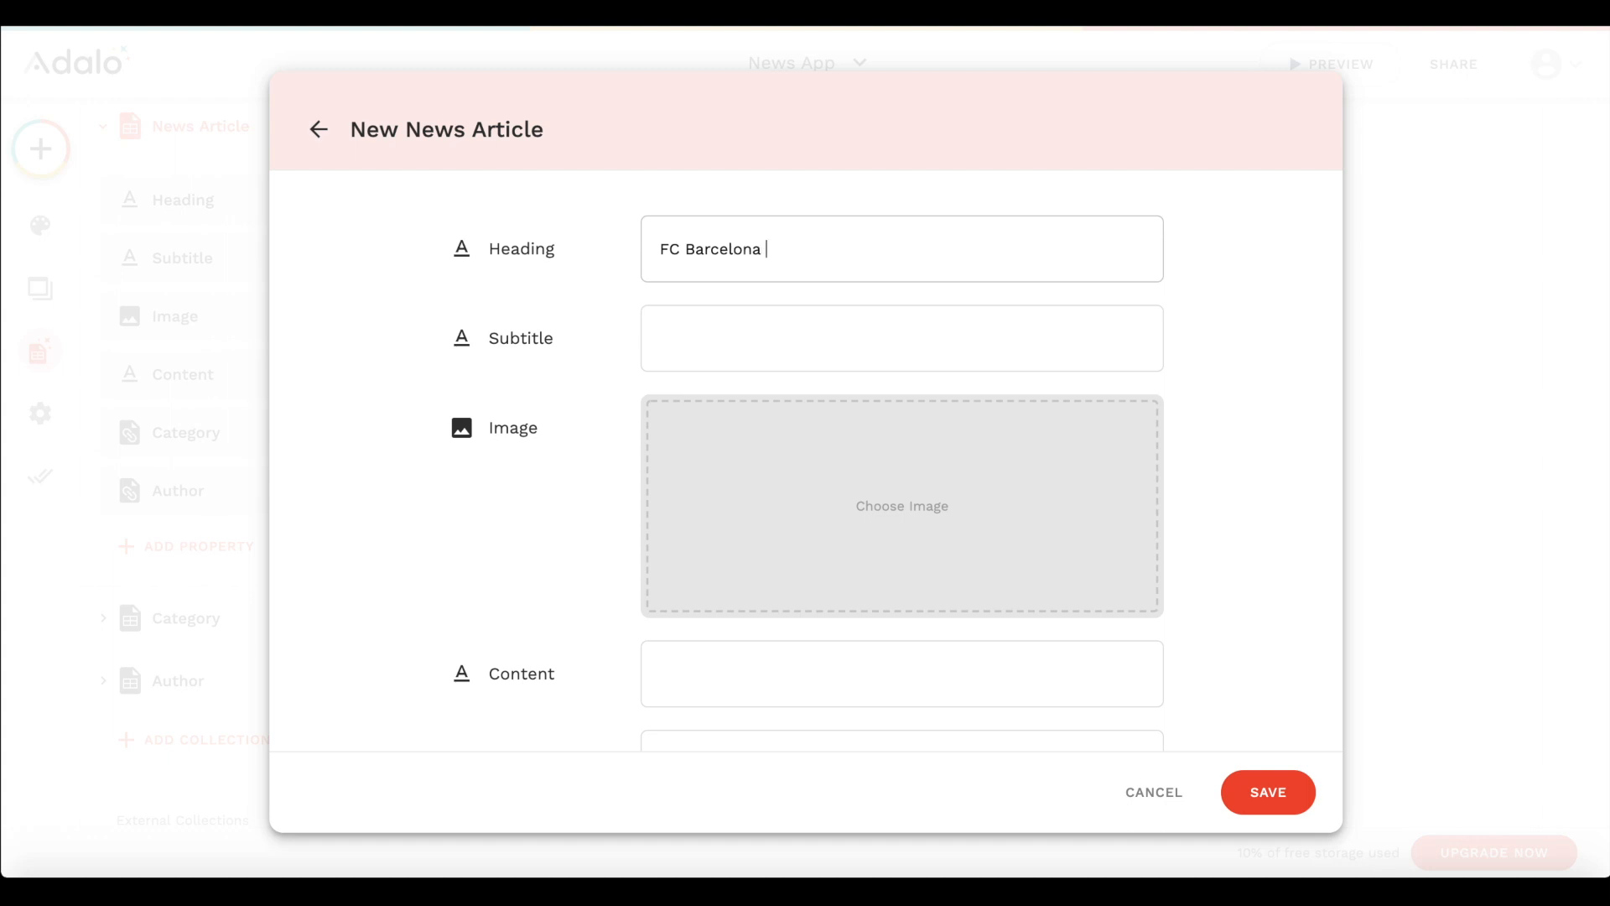
pyautogui.click(768, 331)
pyautogui.write('Wins ')
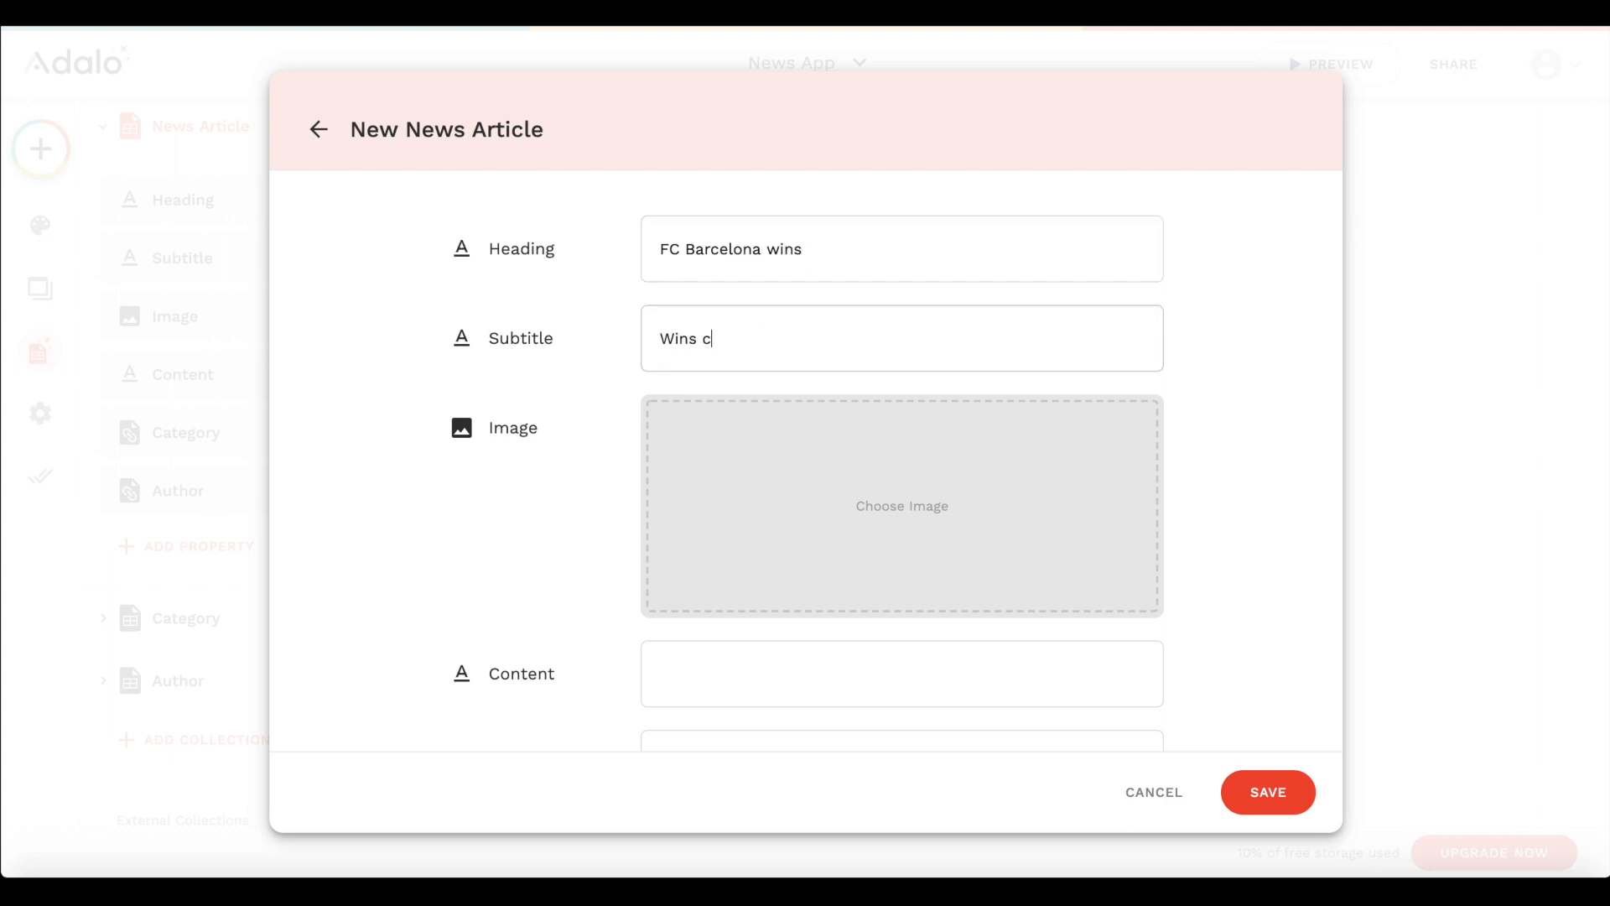
pyautogui.write('Champions League')
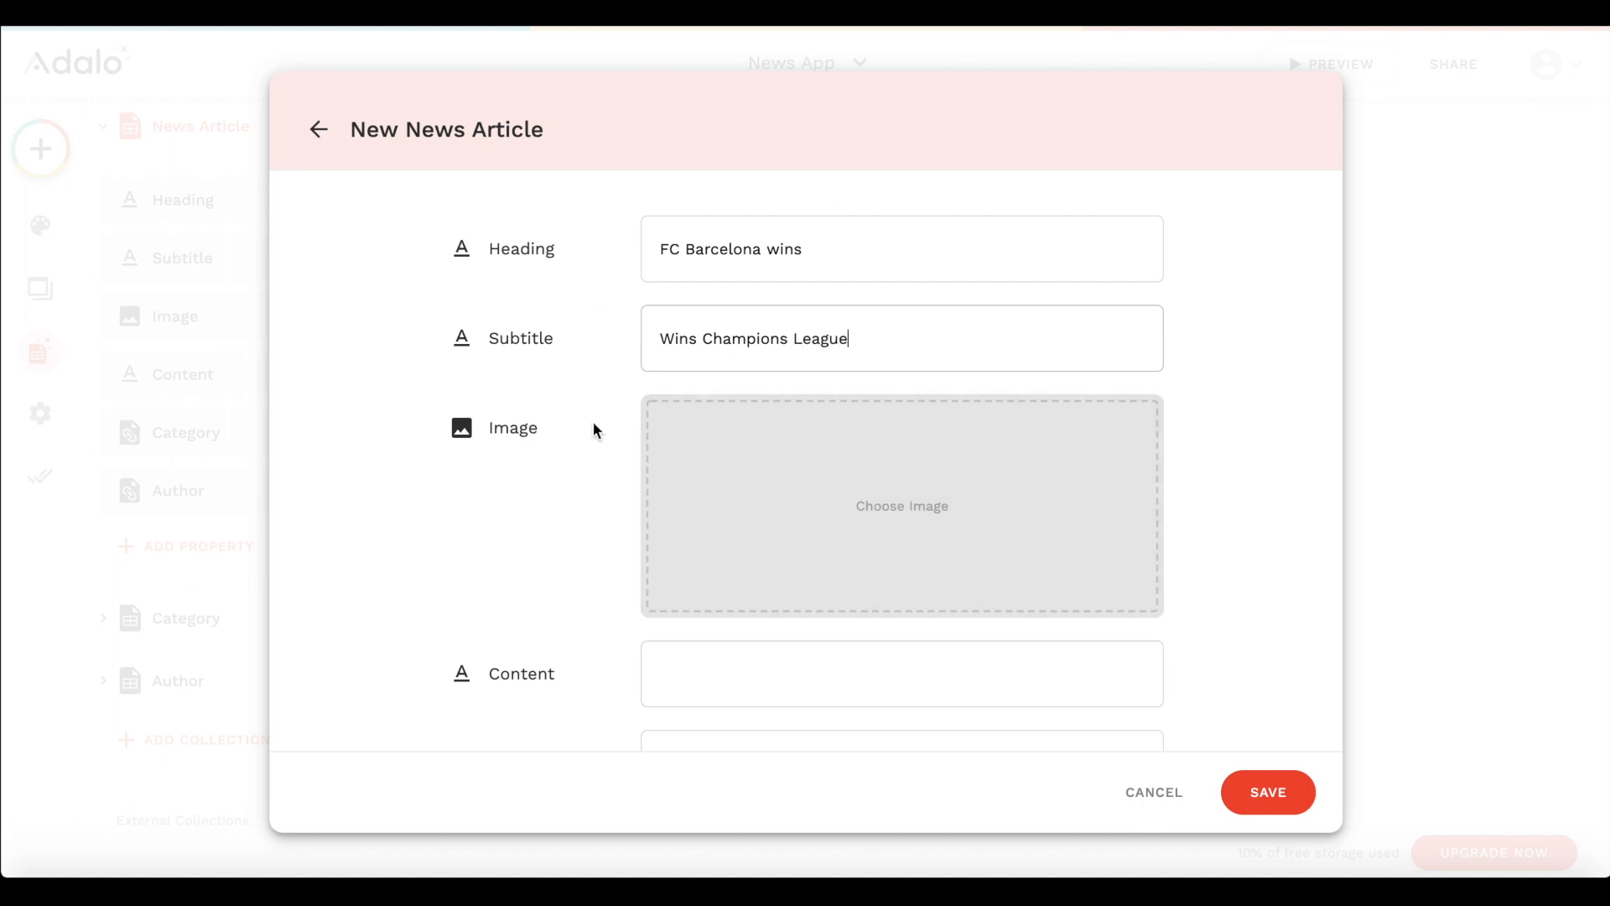
# - Add the stadium photo to the FC Barcelona article and fill its content with repeated "Lorem Ipsum" text
pyautogui.scroll(-2, 872, 503)
pyautogui.click(801, 470)
pyautogui.write('Lorem Ipsum')
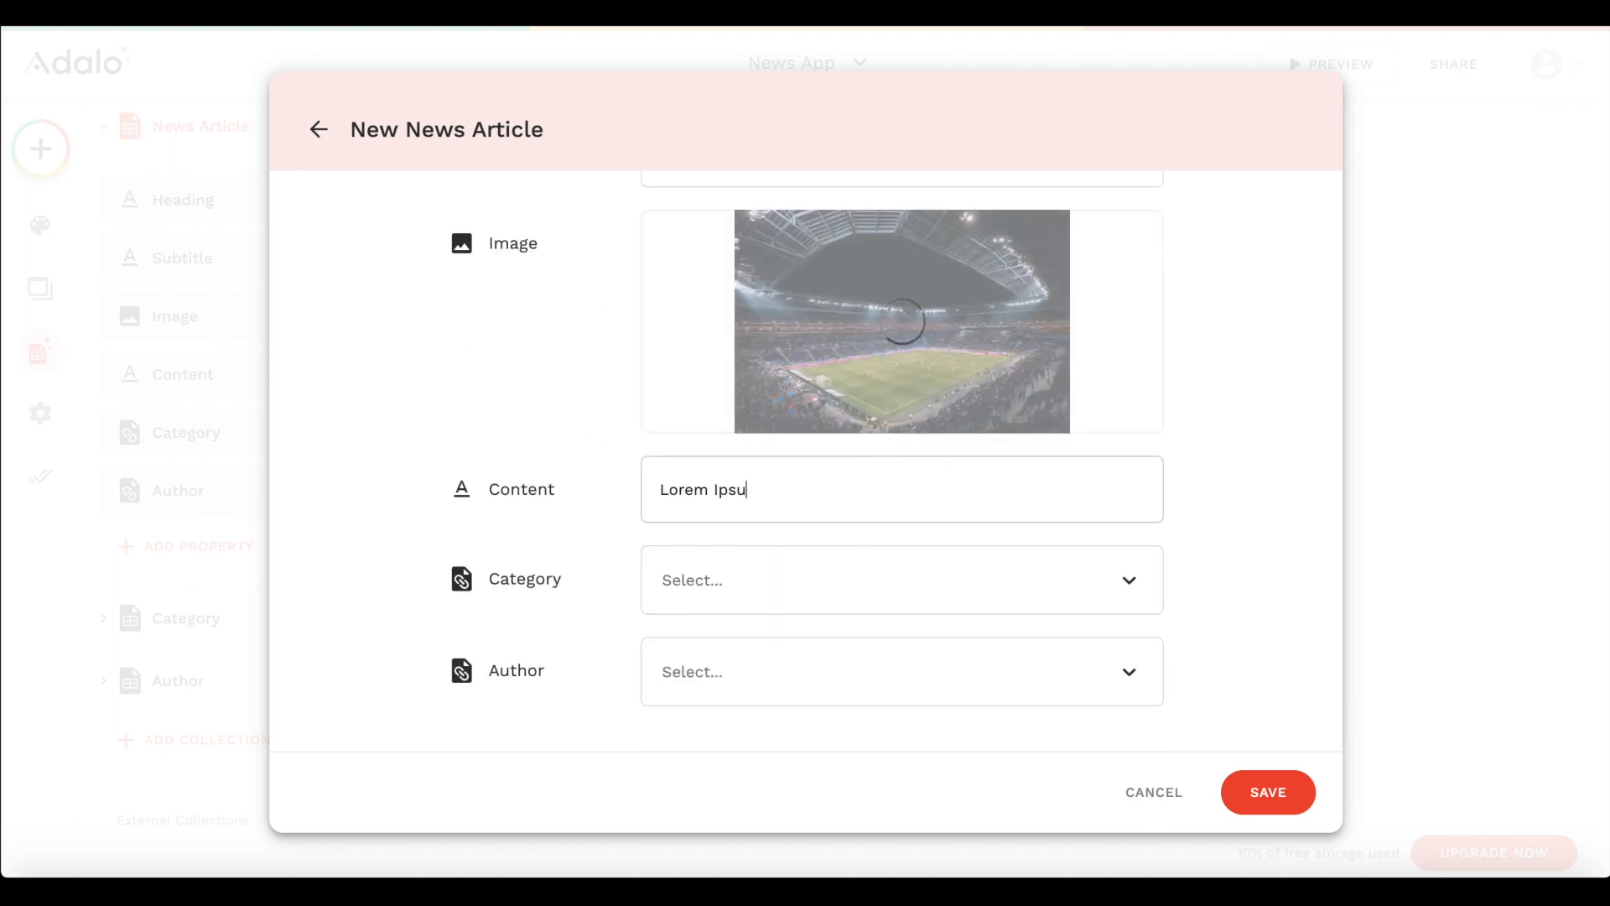
pyautogui.hotkey('ctrl', 'a')
pyautogui.hotkey('ctrl', 'c')
pyautogui.hotkey('ctrl', 'v')
pyautogui.hotkey('ctrl', 'v')
pyautogui.hotkey('ctrl', 'v')
pyautogui.hotkey('ctrl', 'v')
pyautogui.hotkey('ctrl', 'v')
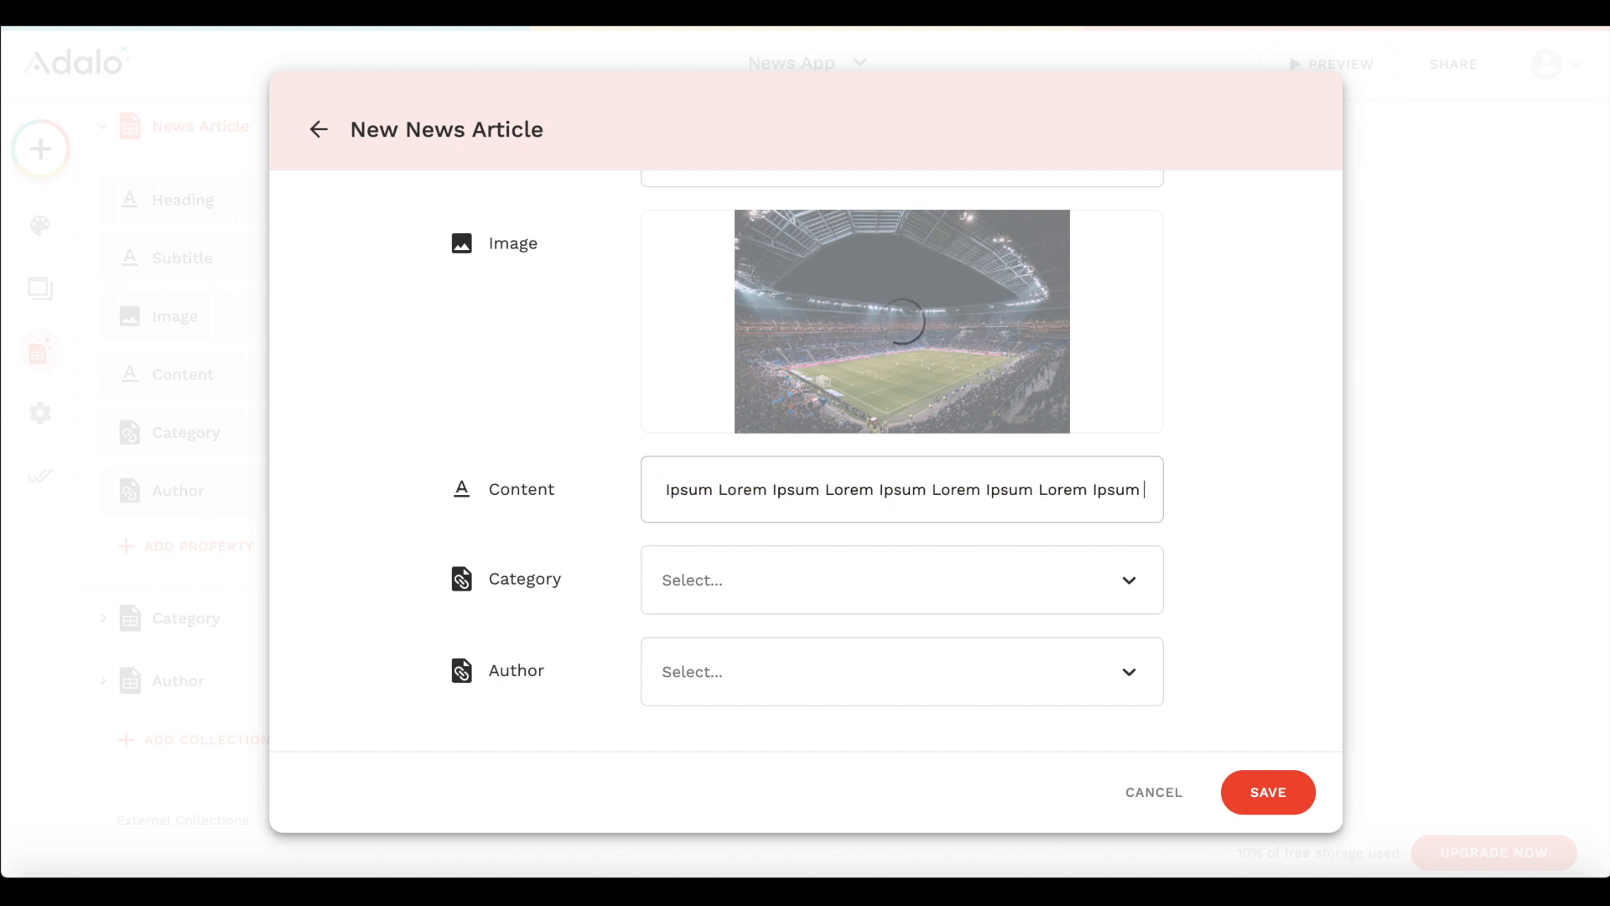
# - Set the FC Barcelona article's category to Sports, assign it the existing author, save the record and close the article records
pyautogui.click(732, 592)
pyautogui.click(681, 719)
pyautogui.click(715, 696)
pyautogui.click(706, 737)
pyautogui.click(1258, 789)
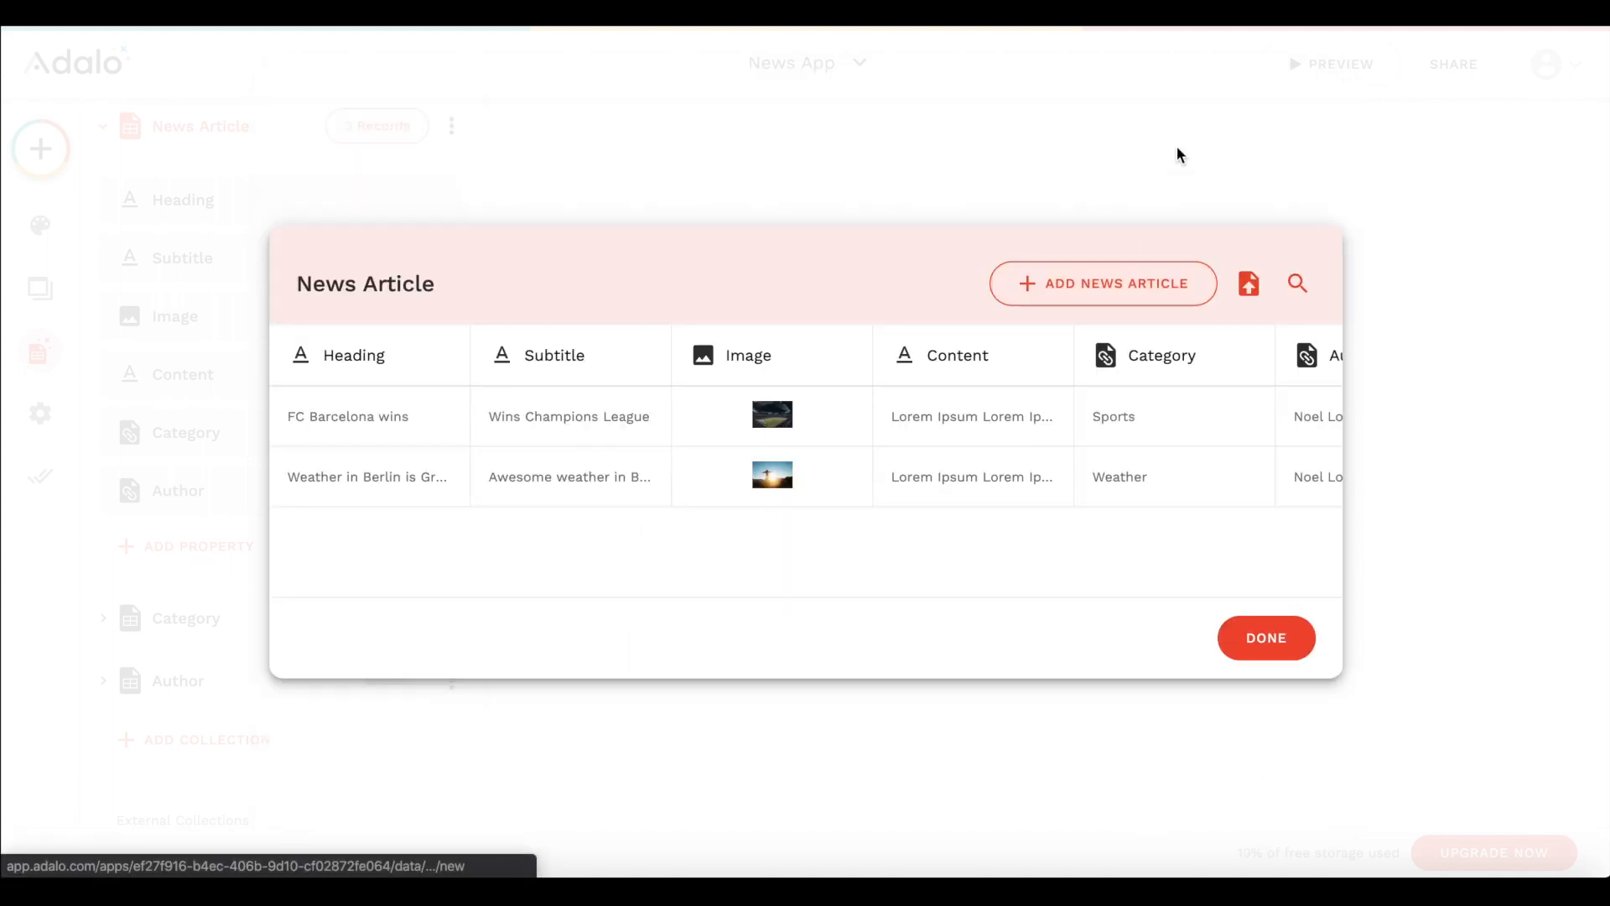
pyautogui.click(1176, 146)
# - Add a record named "Test Author" with a horse profile image to the Author collection and save it
pyautogui.scroll(-2, 210, 694)
pyautogui.click(185, 505)
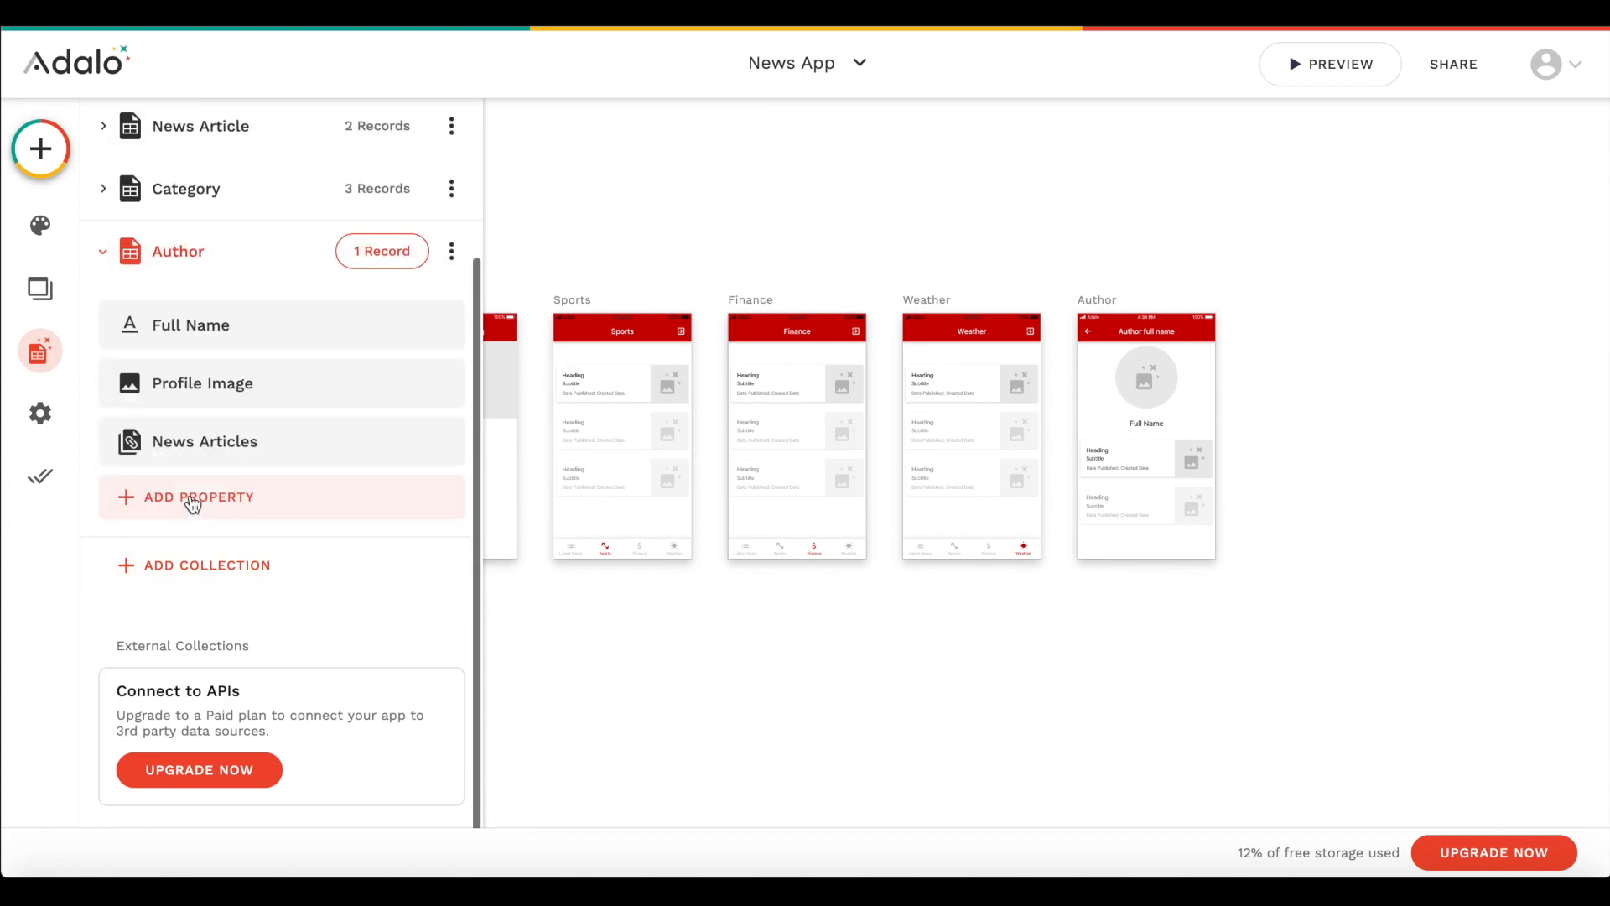
pyautogui.click(352, 254)
pyautogui.click(1105, 314)
pyautogui.click(738, 239)
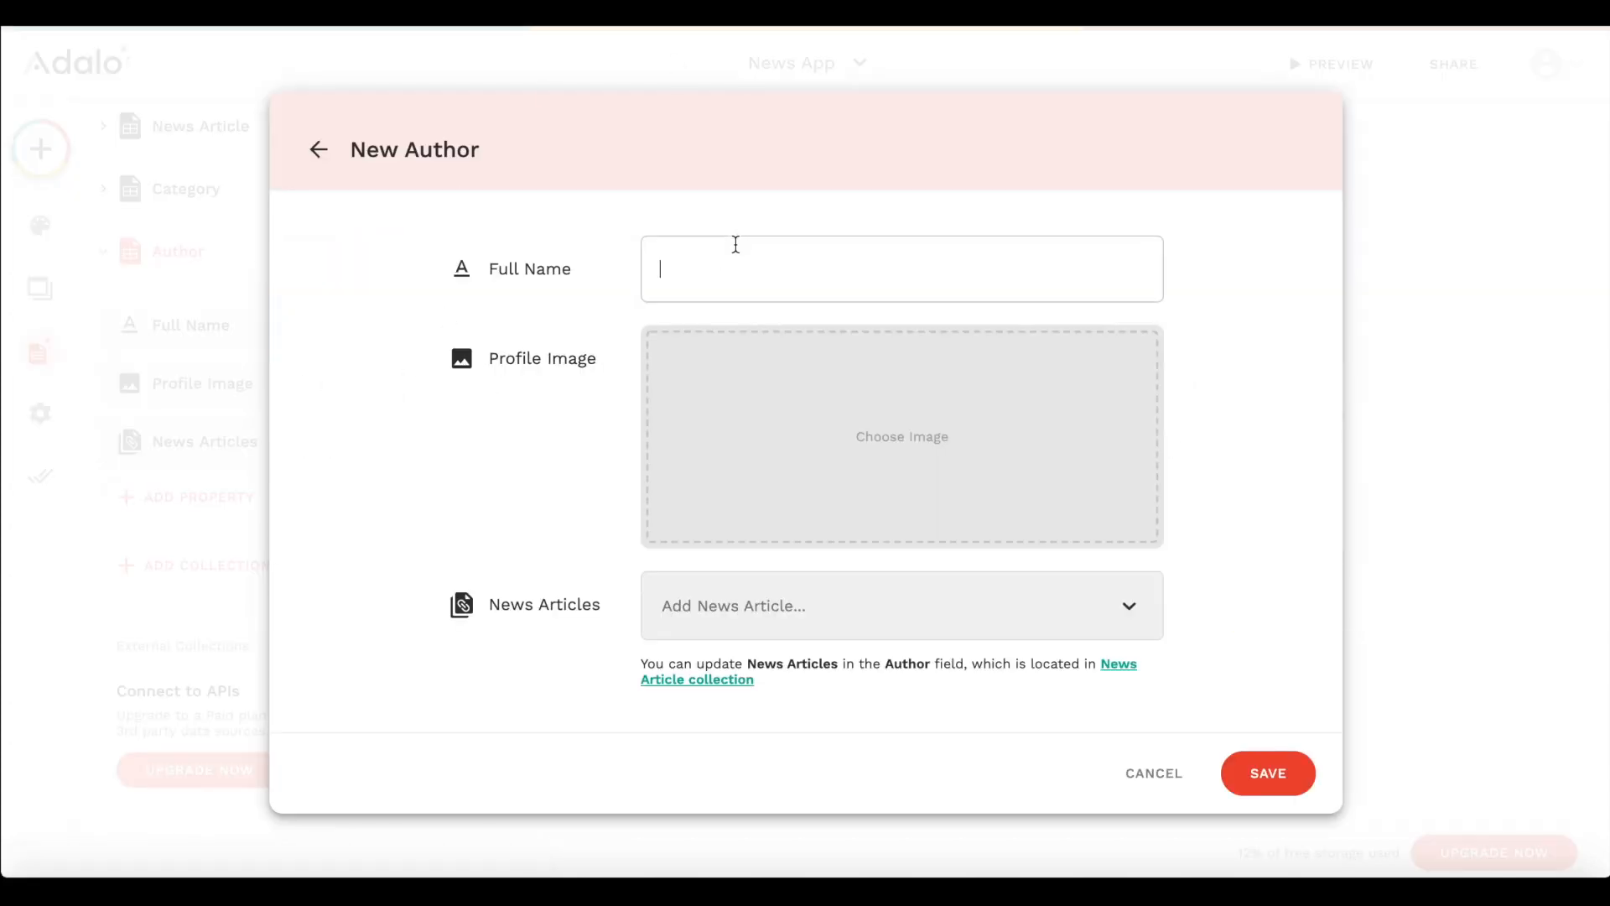
pyautogui.write('Test Author')
pyautogui.click(712, 515)
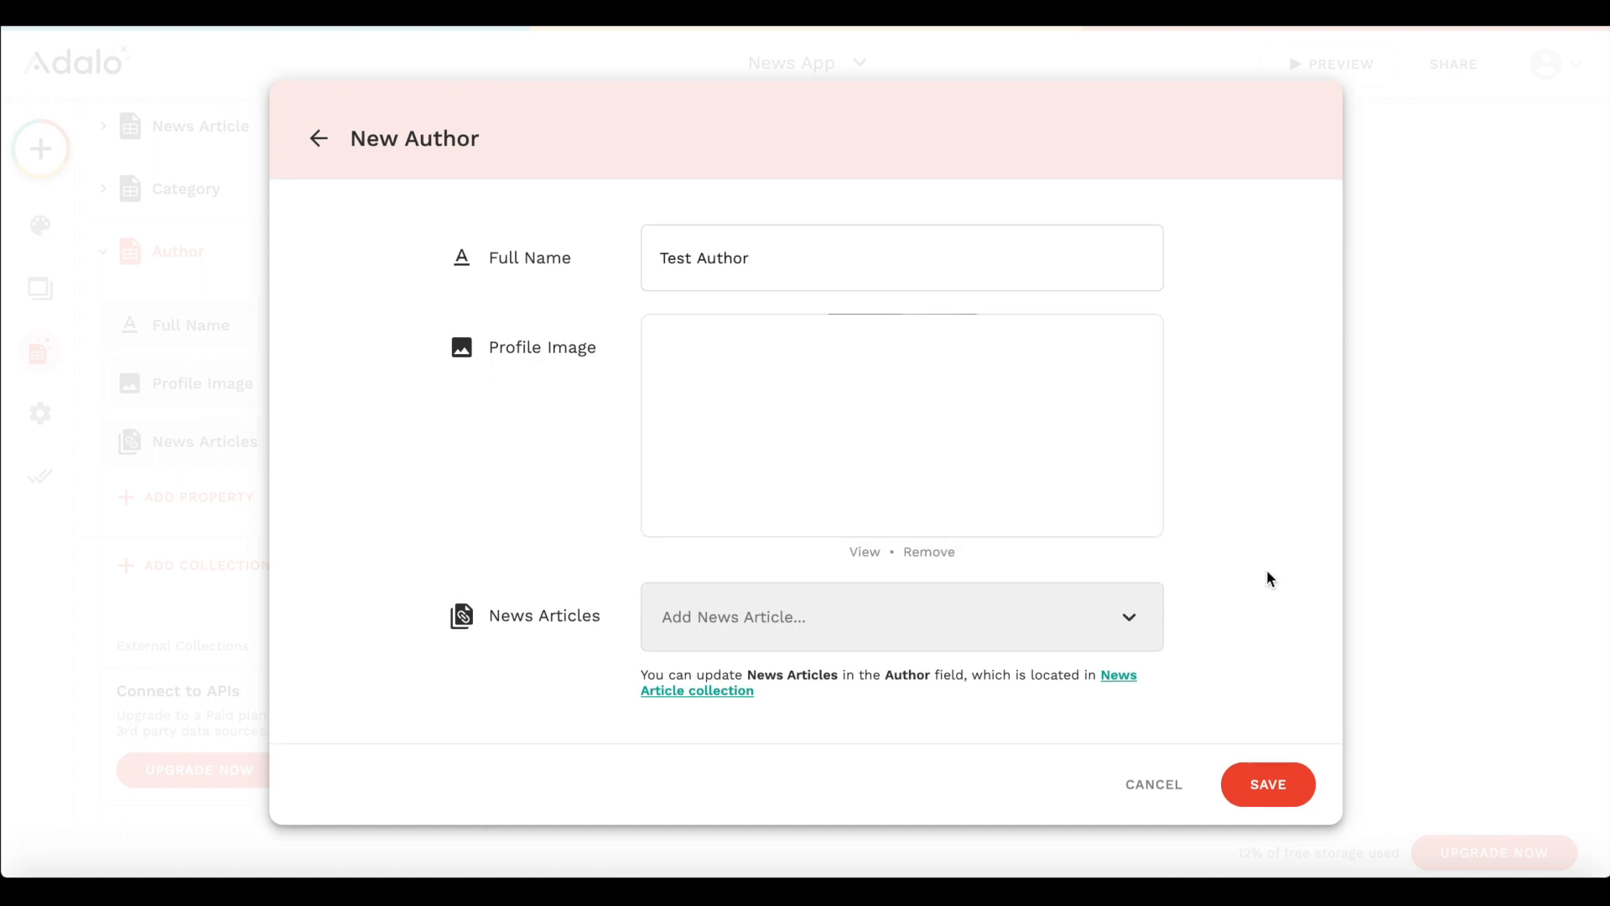
pyautogui.click(1276, 783)
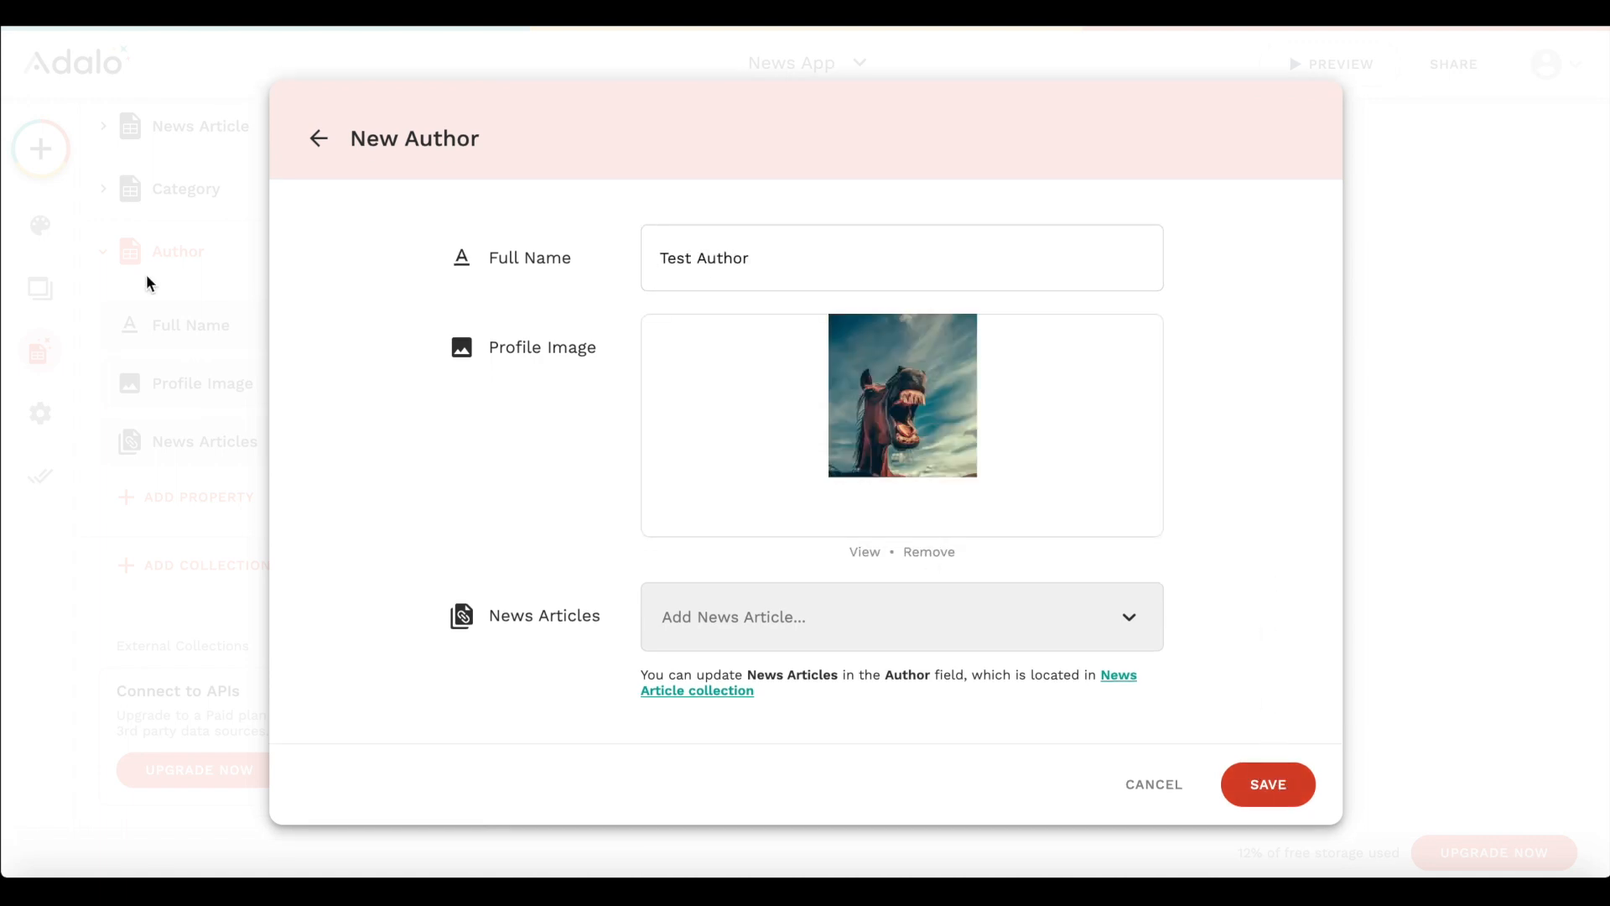
pyautogui.click(184, 360)
# - Start another record in the News Article collection and set its category to Finance
pyautogui.scroll(3, 151, 179)
pyautogui.click(227, 331)
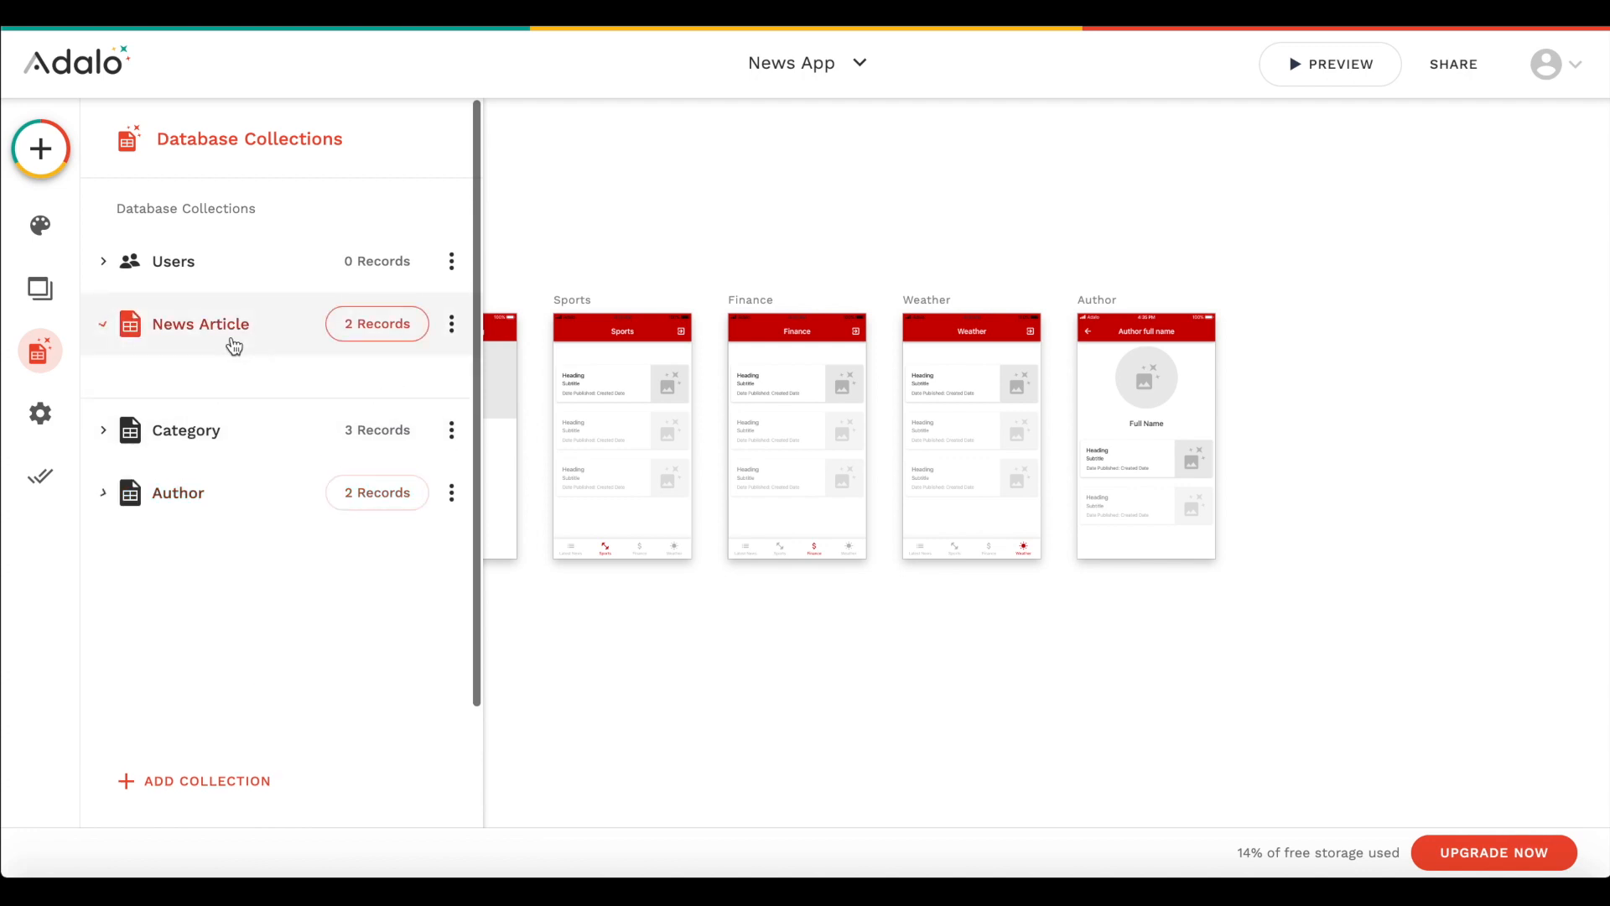
pyautogui.click(451, 326)
pyautogui.click(444, 377)
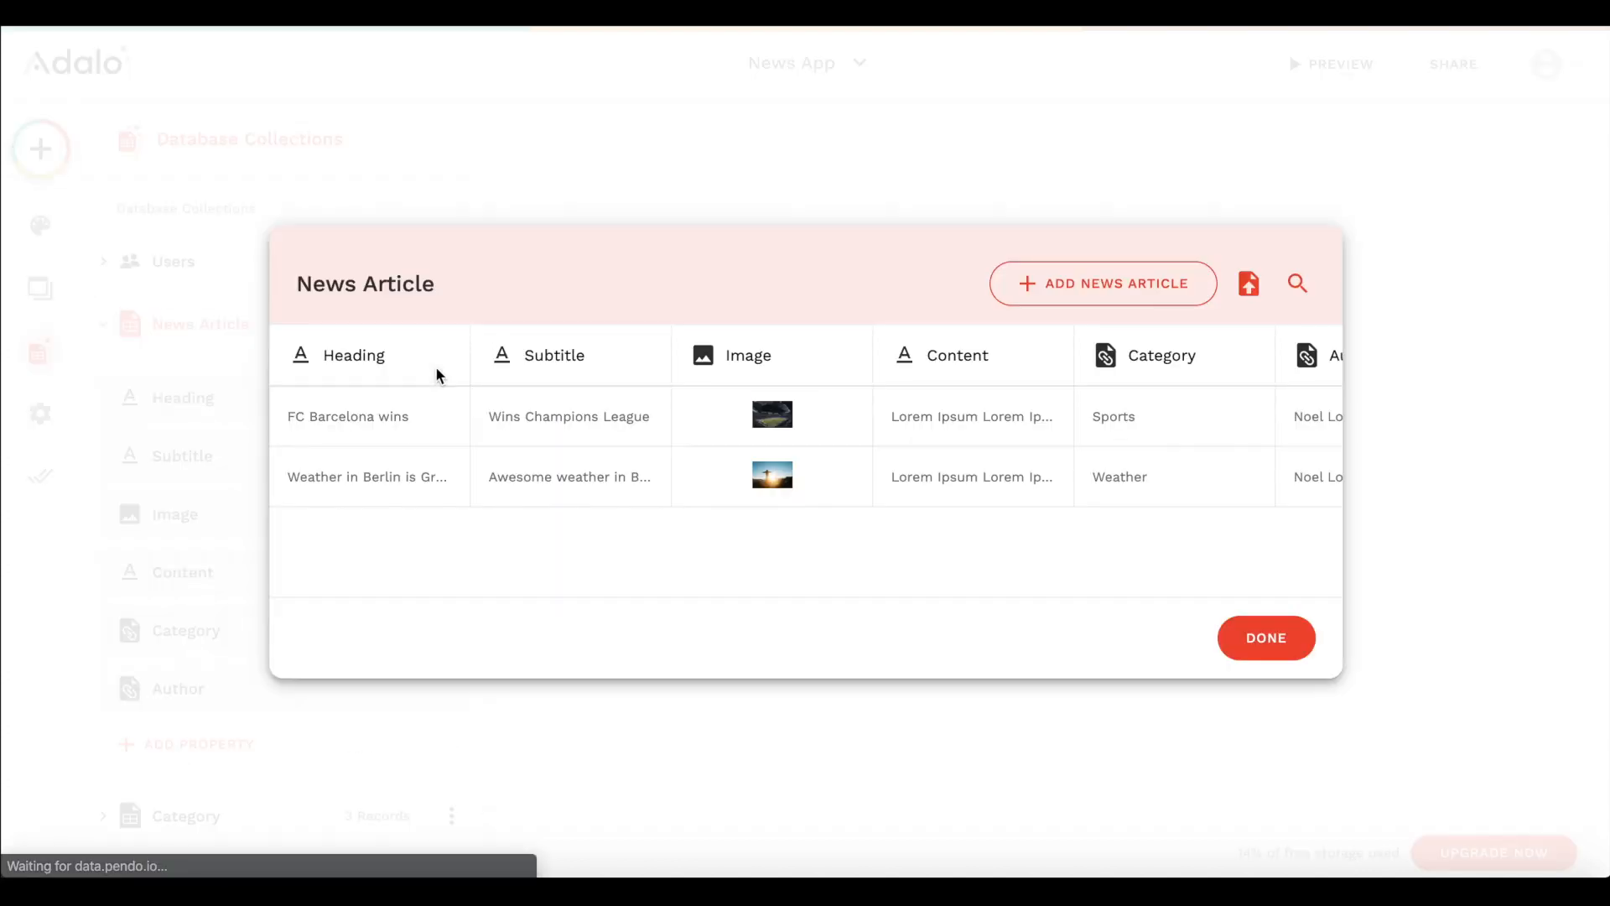
pyautogui.click(1101, 285)
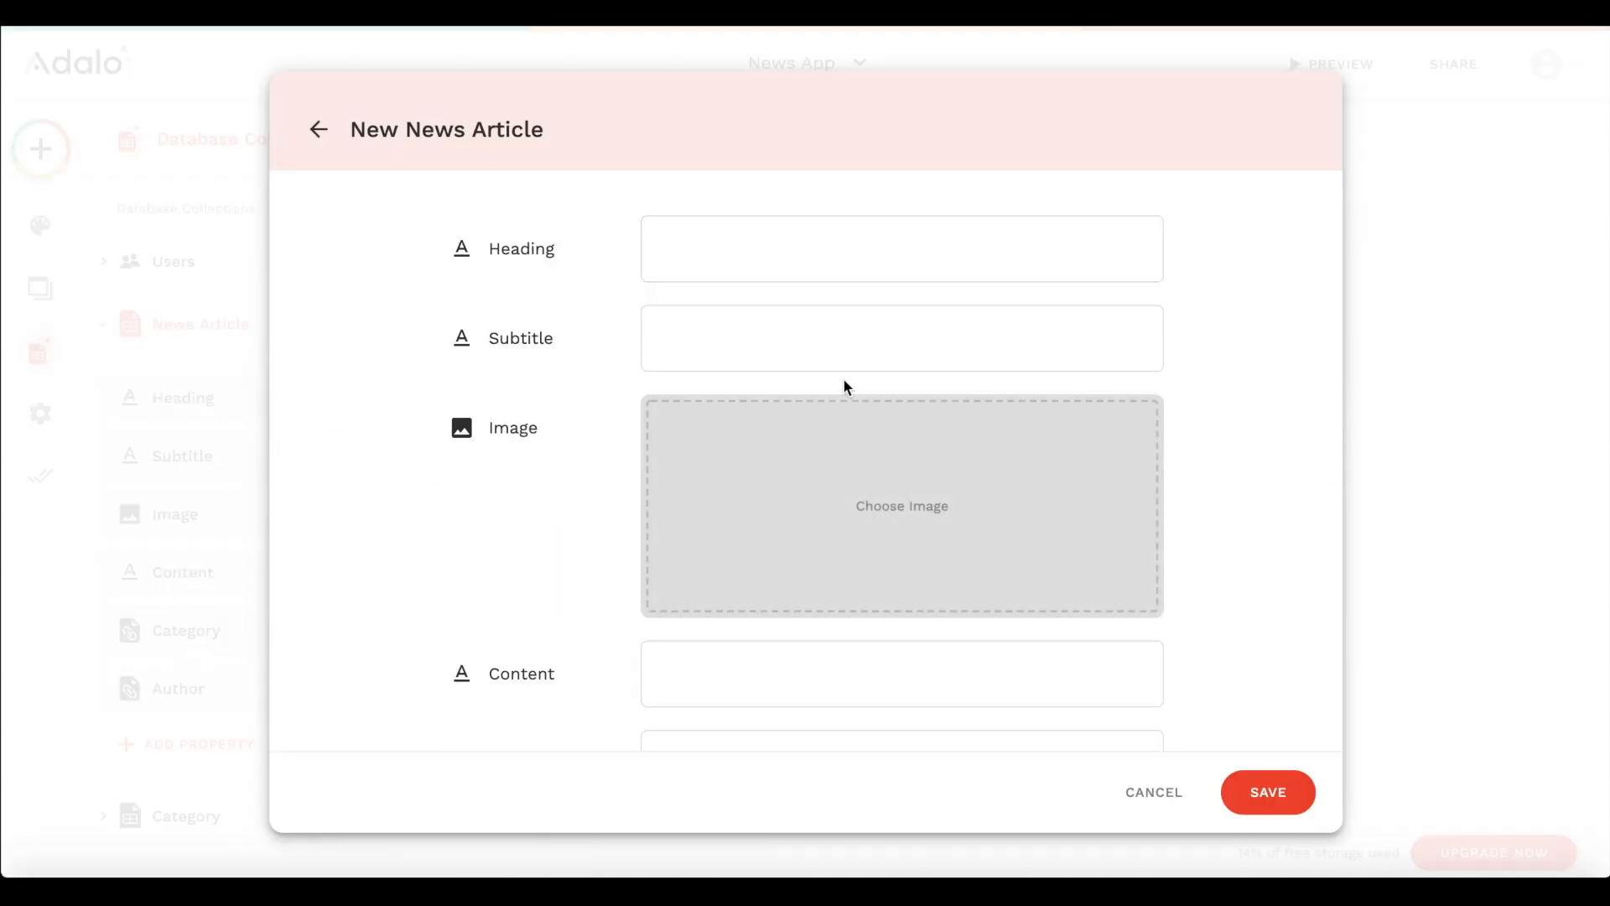
pyautogui.scroll(-3, 794, 531)
pyautogui.click(798, 593)
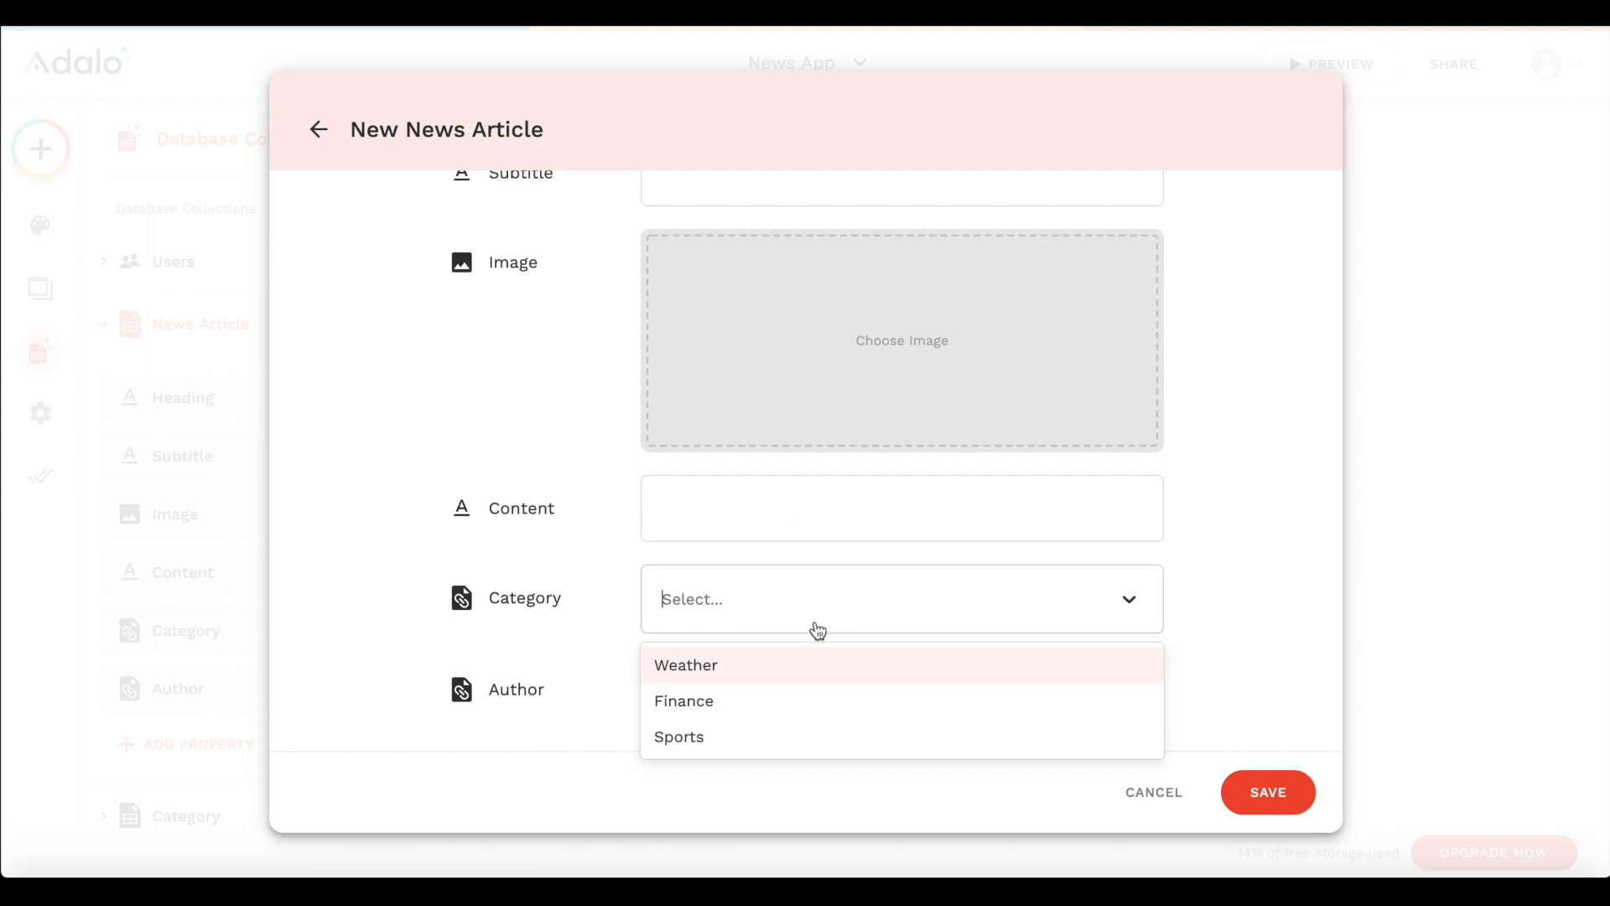
pyautogui.click(737, 703)
# - Enter the heading "New All-time High for Dow Jones" and the subtitle "Dow Jones breaks all record" for the new article
pyautogui.scroll(3, 737, 703)
pyautogui.click(849, 228)
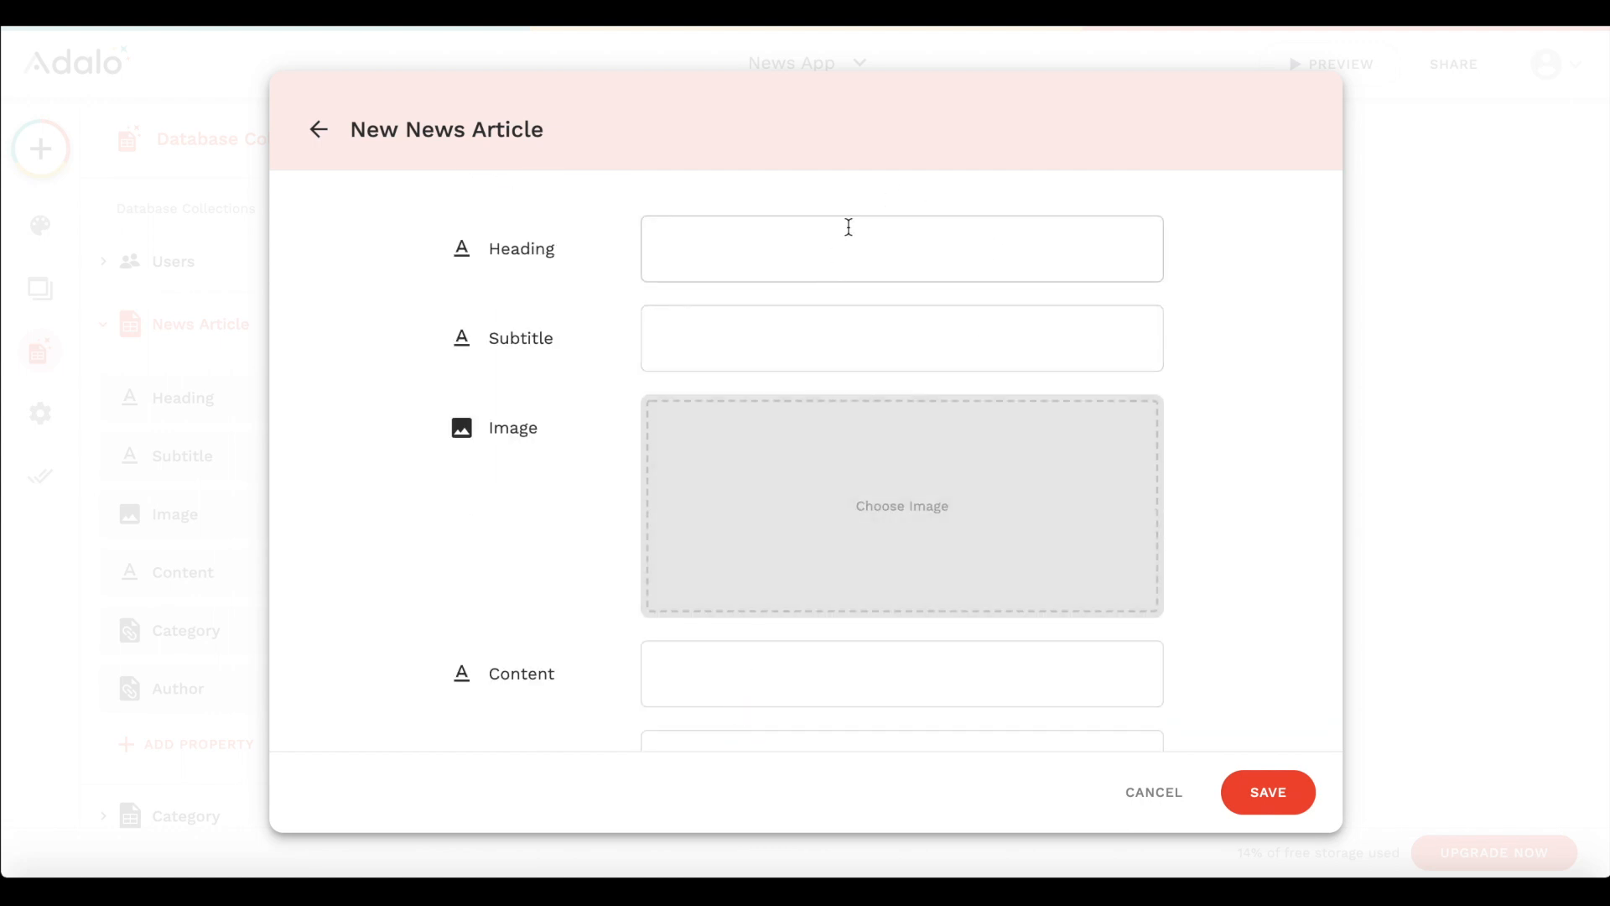
pyautogui.write('The')
pyautogui.hotkey('ctrl', 'a')
pyautogui.write('New All-time High for Dow Jones')
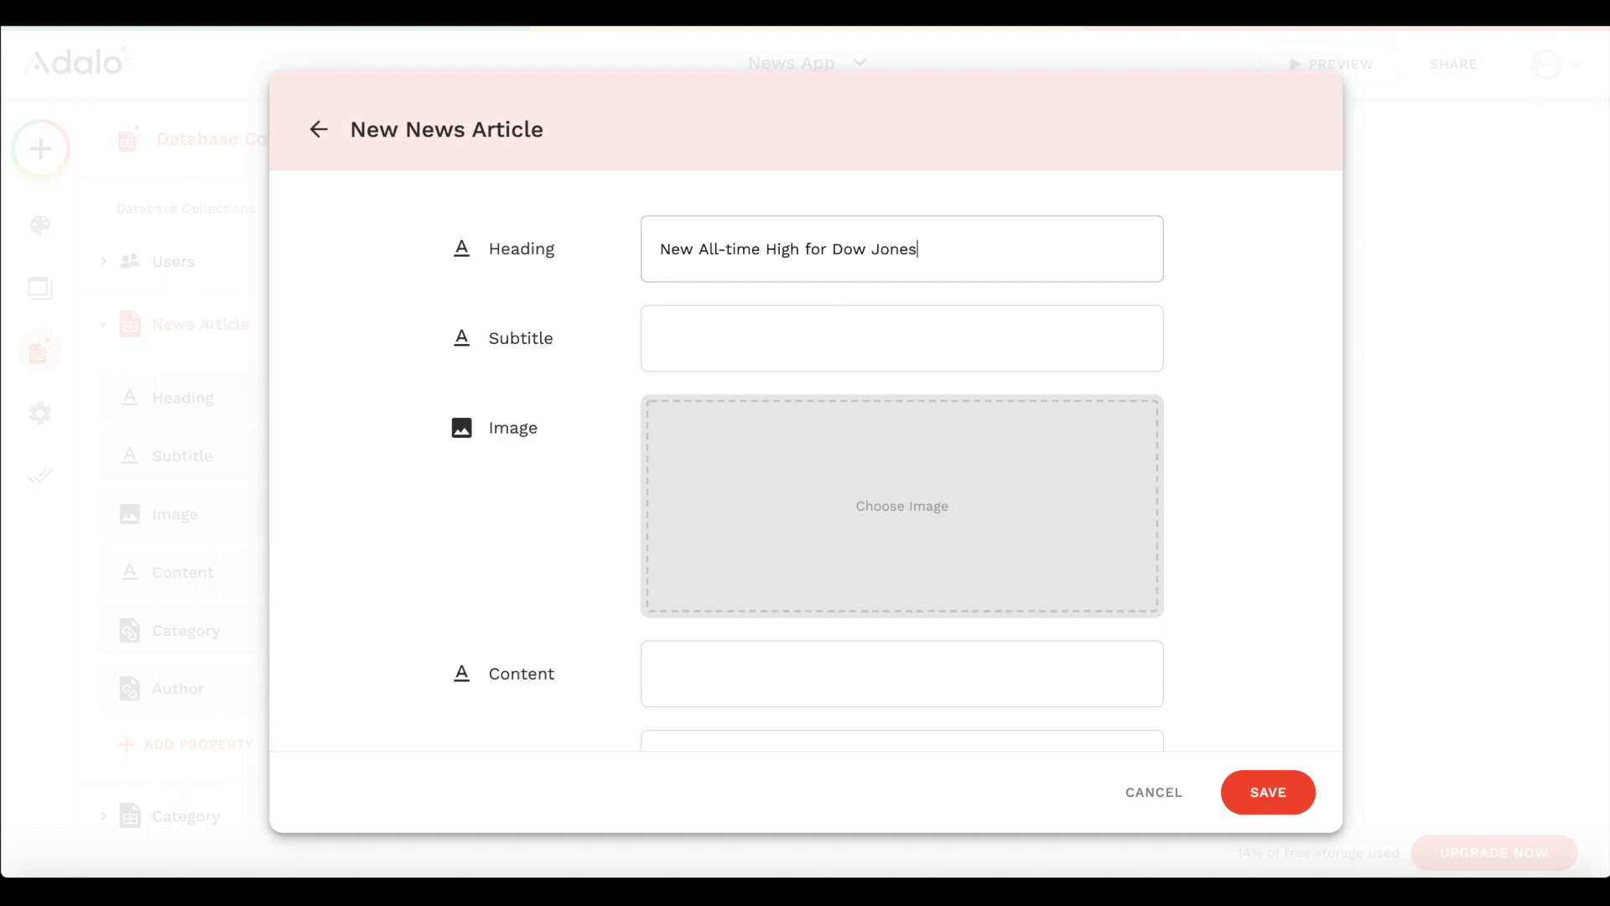
pyautogui.click(817, 333)
pyautogui.write('Dow Jones break')
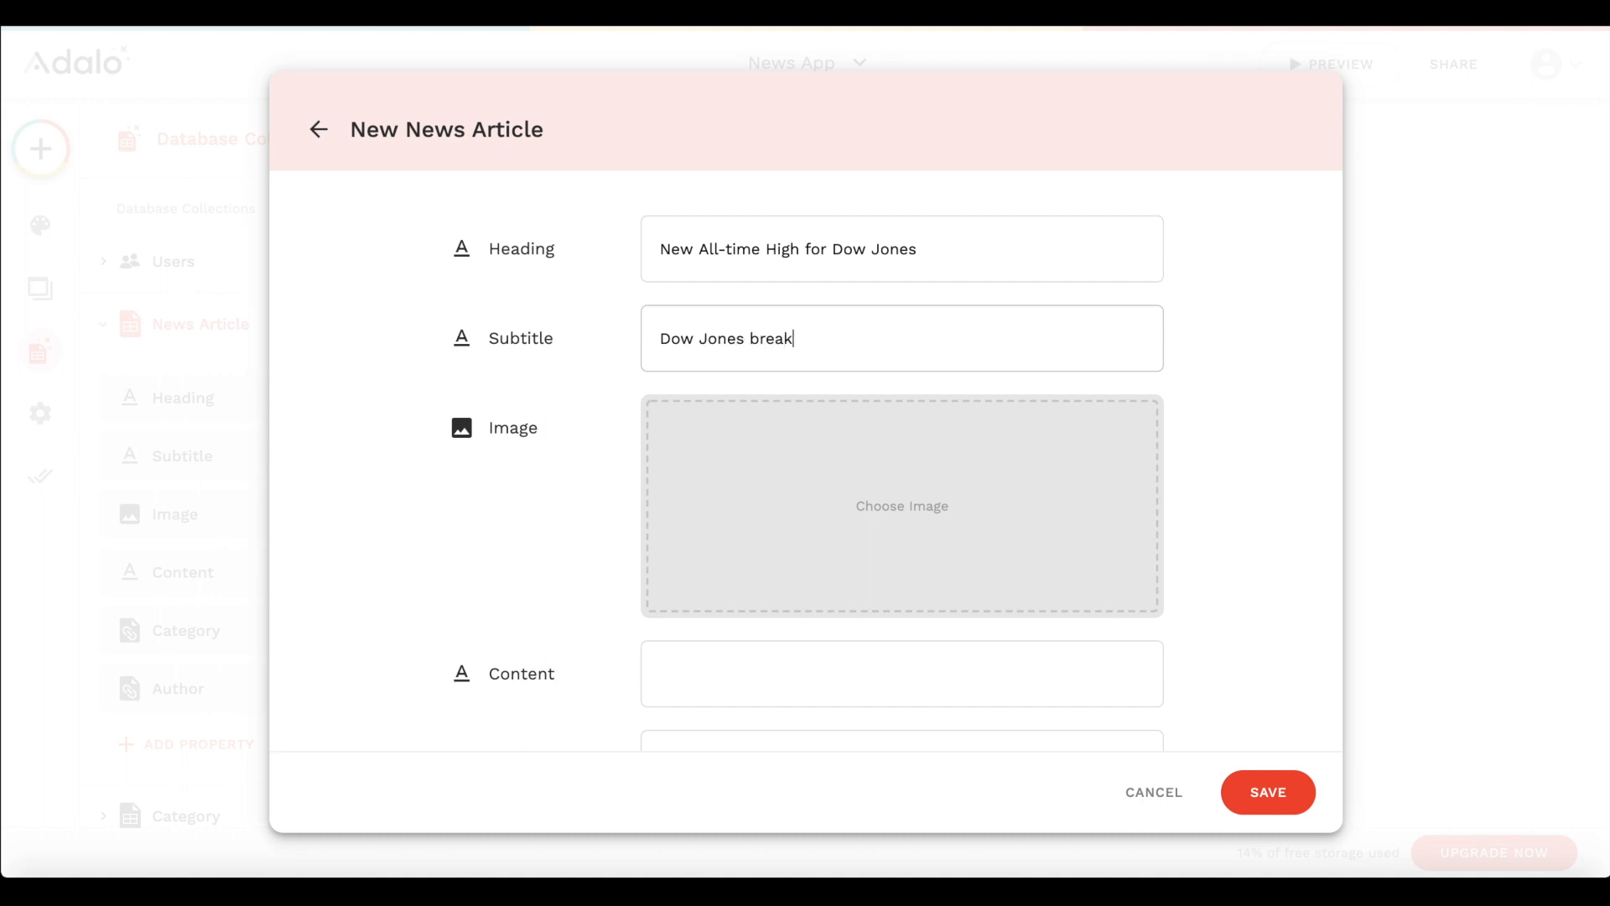
pyautogui.write('s all record')
# - Add the elephant illustration to the Dow Jones article, enter Lorem Ipsum text as its content, and save the record
pyautogui.click(819, 493)
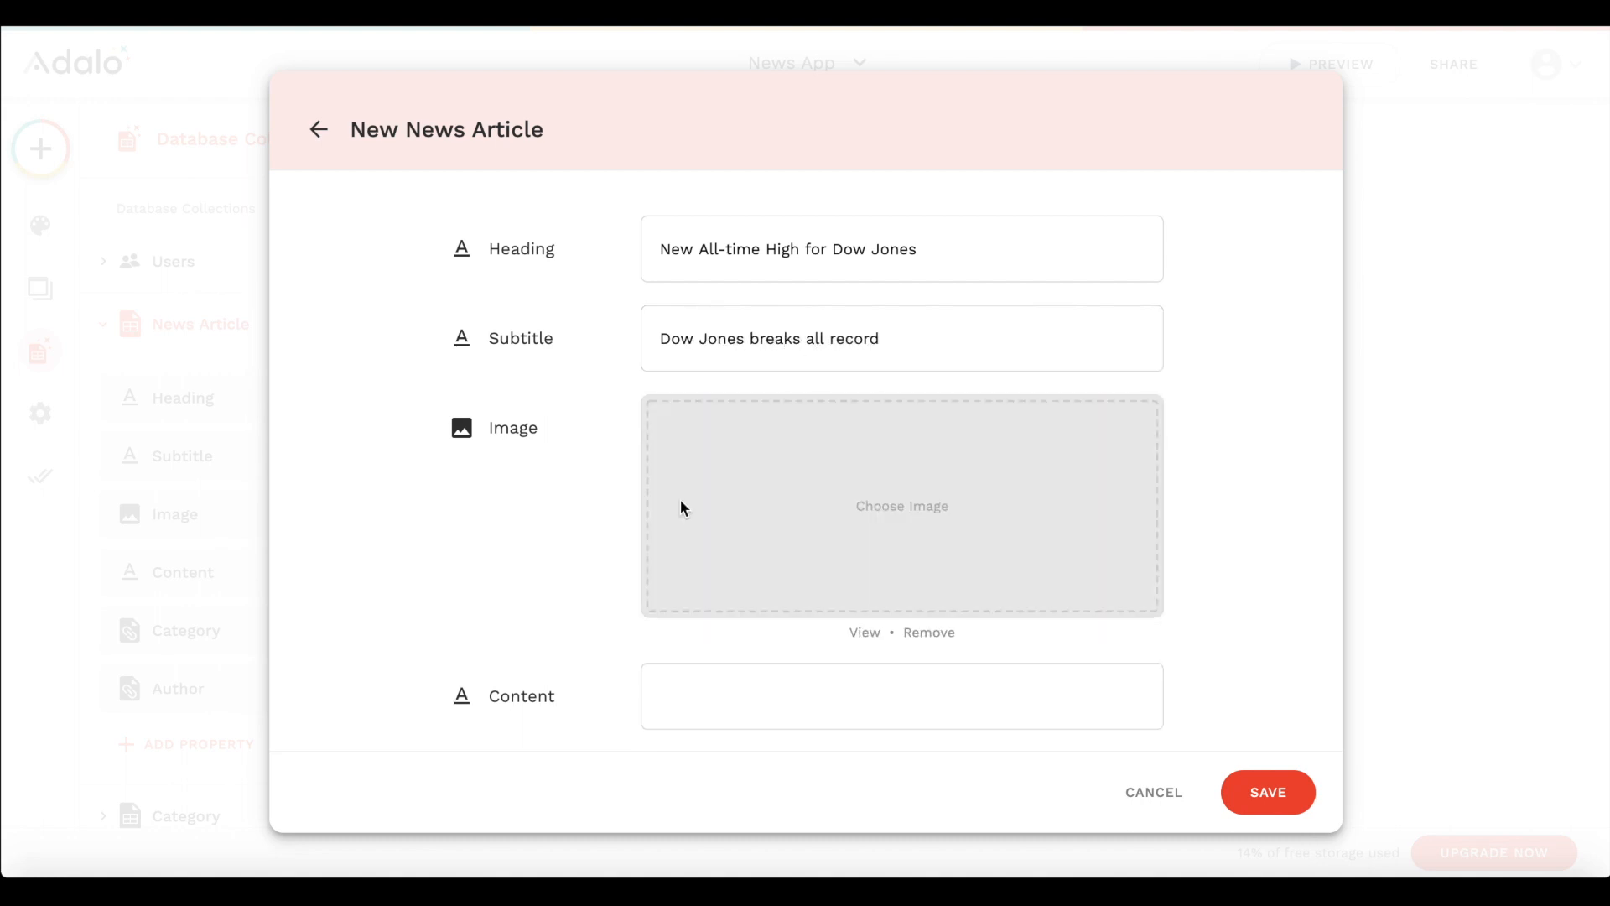
pyautogui.scroll(-3, 681, 506)
pyautogui.click(781, 489)
pyautogui.write('Lorenz')
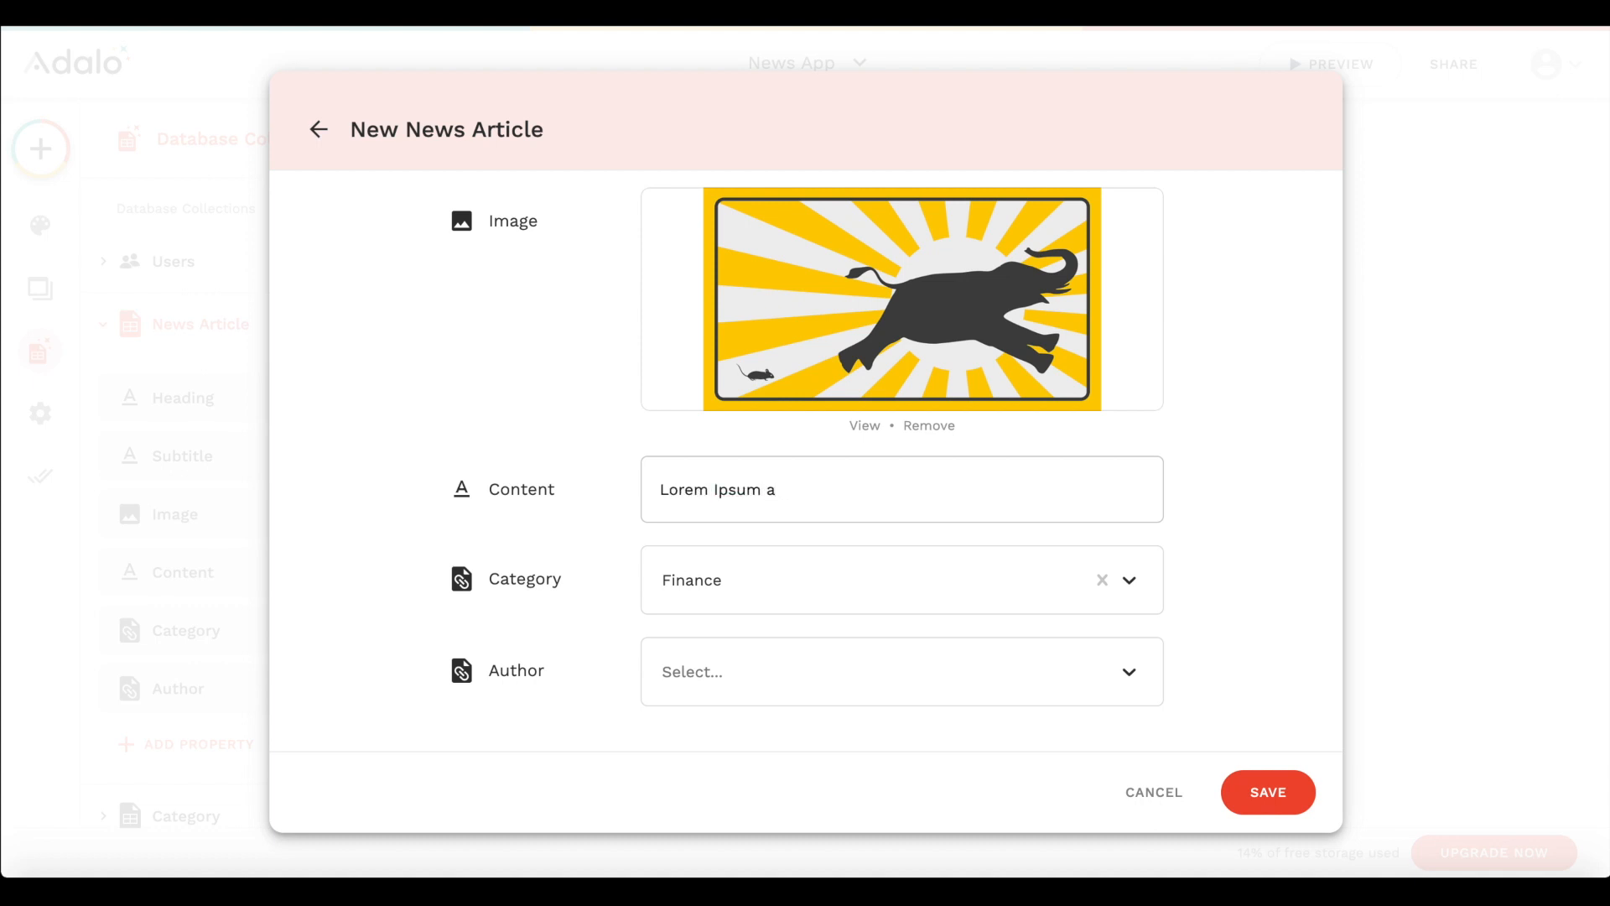
pyautogui.press('Return')
# - Reopen the Dow Jones article record and extend its content with repeated "Lorem Ipsum" text
pyautogui.click(896, 419)
pyautogui.click(819, 492)
pyautogui.press('BackSpace')
pyautogui.hotkey('ctrl', 'a')
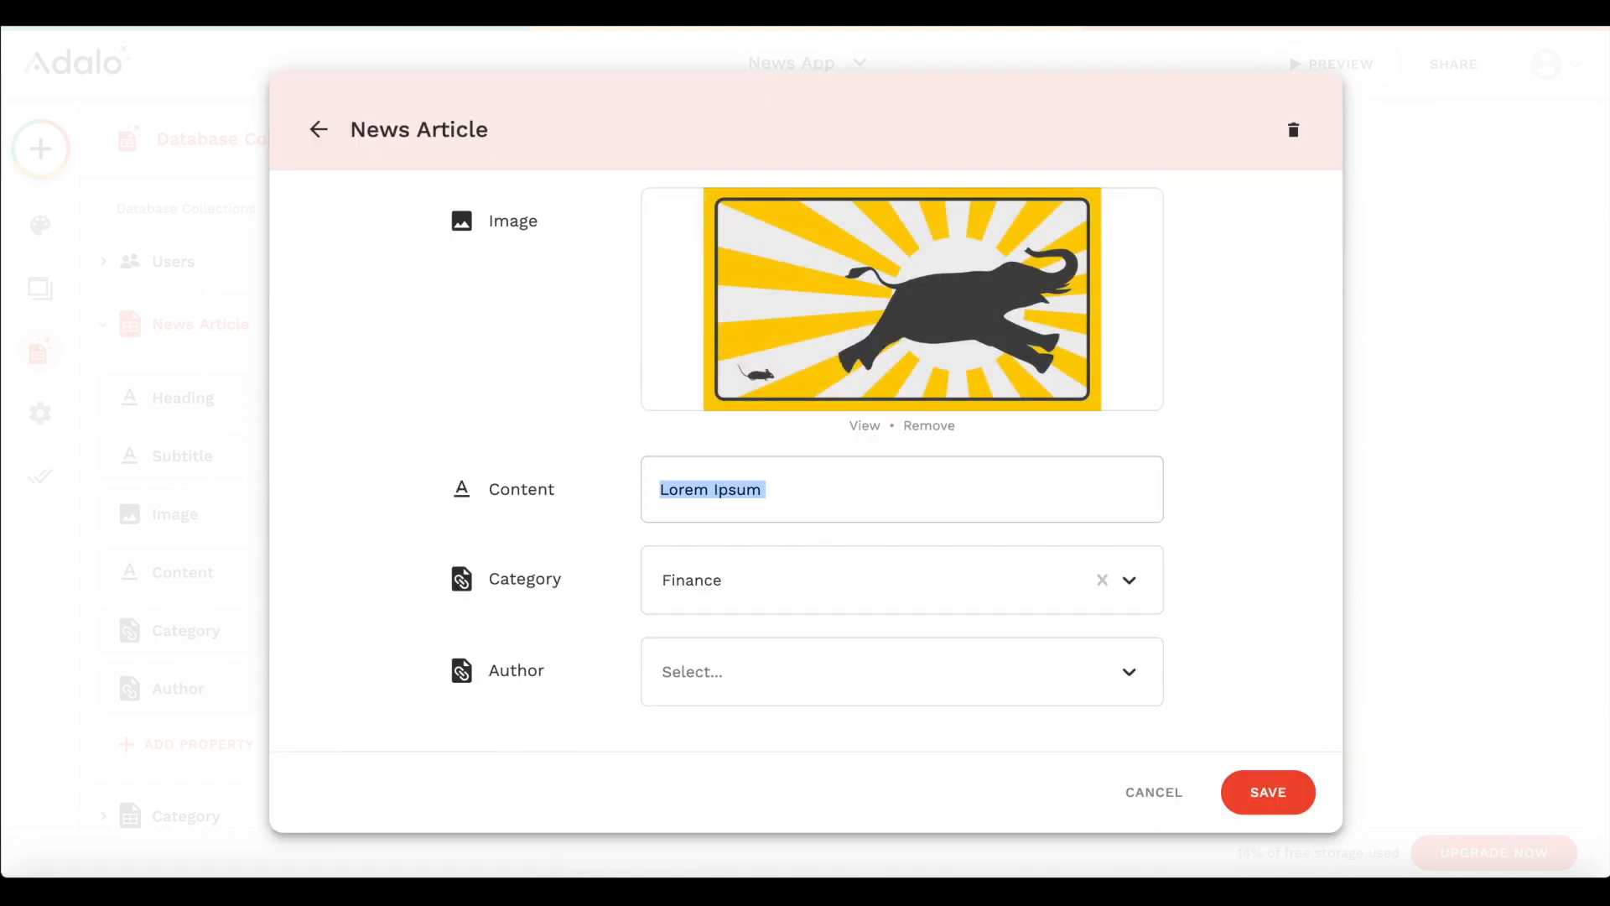
pyautogui.hotkey('ctrl', 'c')
pyautogui.hotkey('ctrl', 'v')
pyautogui.hotkey('ctrl', 'v')
pyautogui.hotkey('ctrl', 'v')
pyautogui.hotkey('ctrl', 'v')
pyautogui.hotkey('ctrl', 'v')
pyautogui.hotkey('ctrl', 'v')
pyautogui.hotkey('ctrl', 'v')
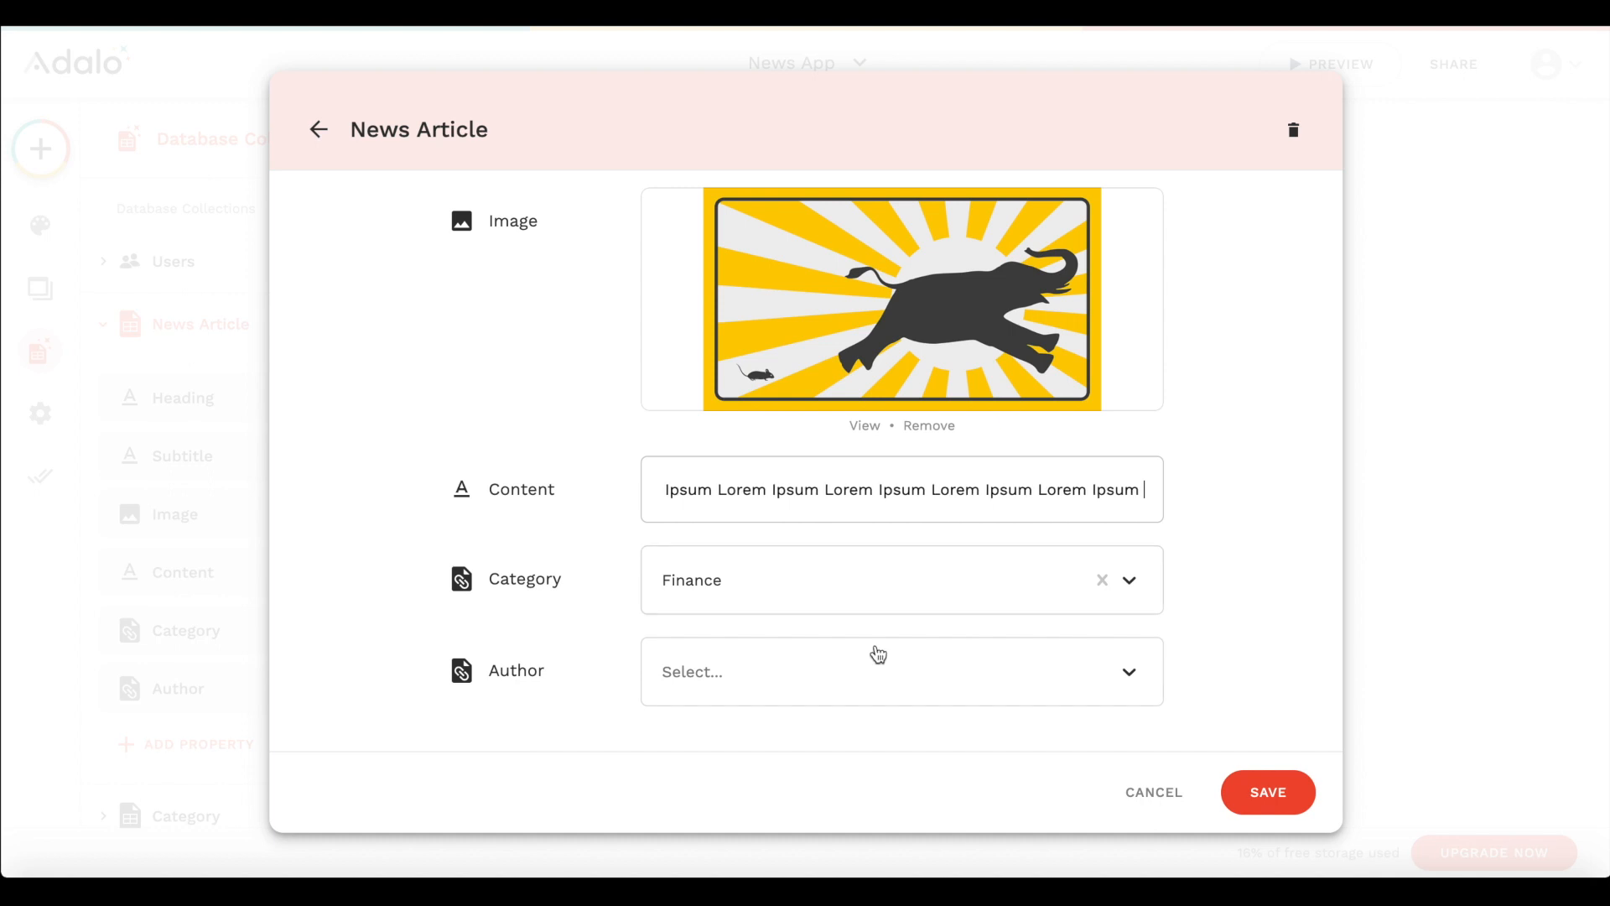
pyautogui.write('v')
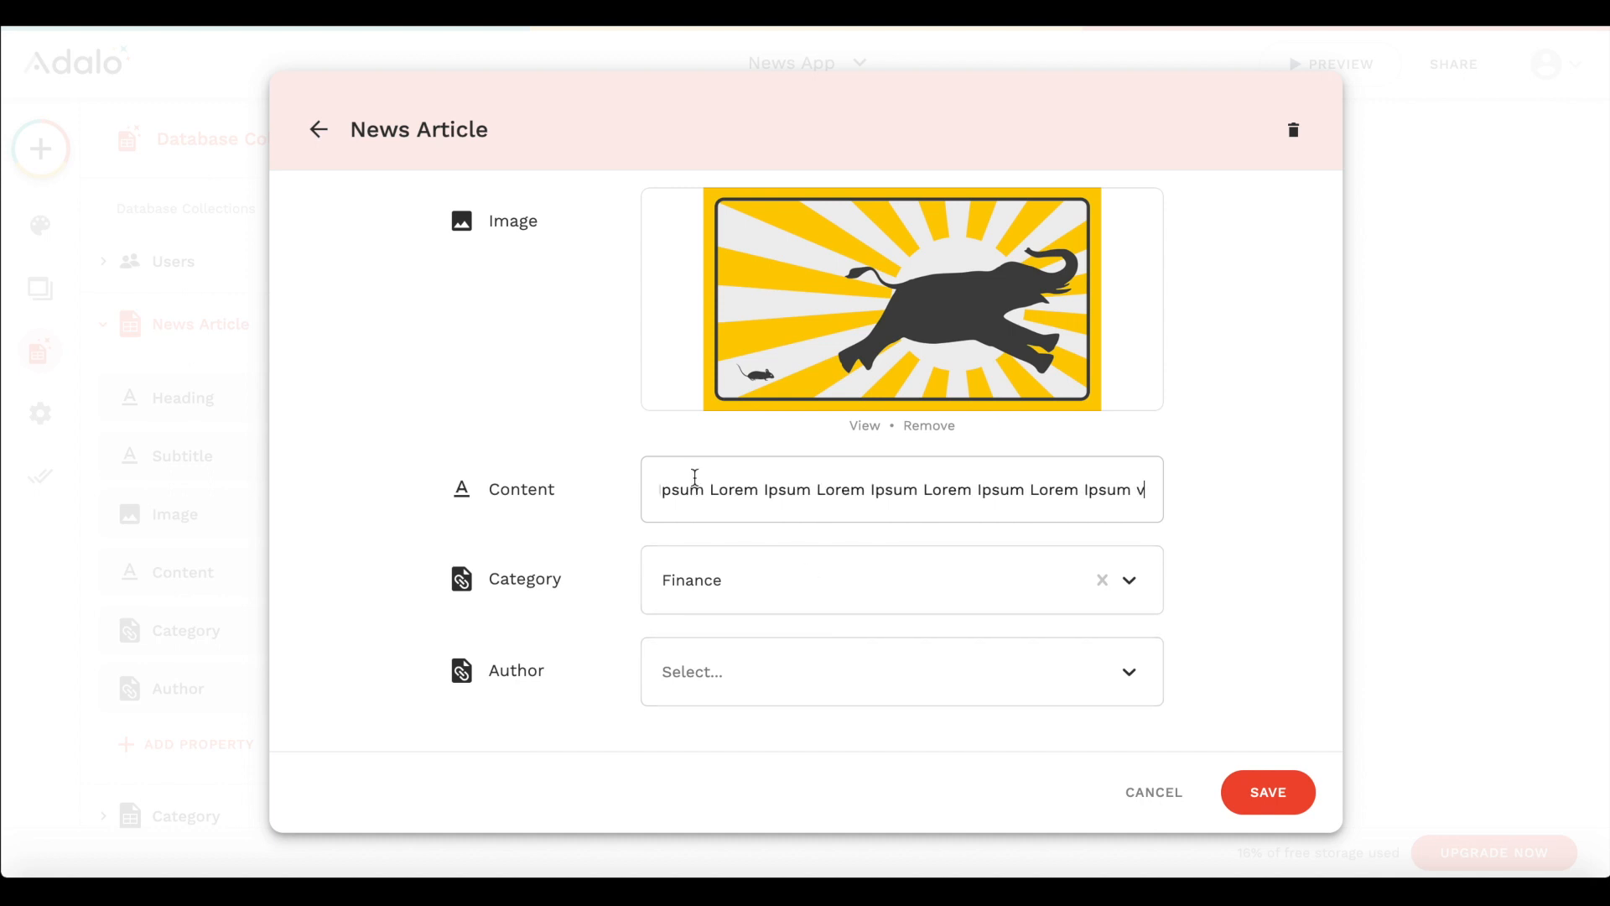
# - Assign Test Author to the Dow Jones article, save the record and close the article records
pyautogui.click(735, 645)
pyautogui.click(701, 749)
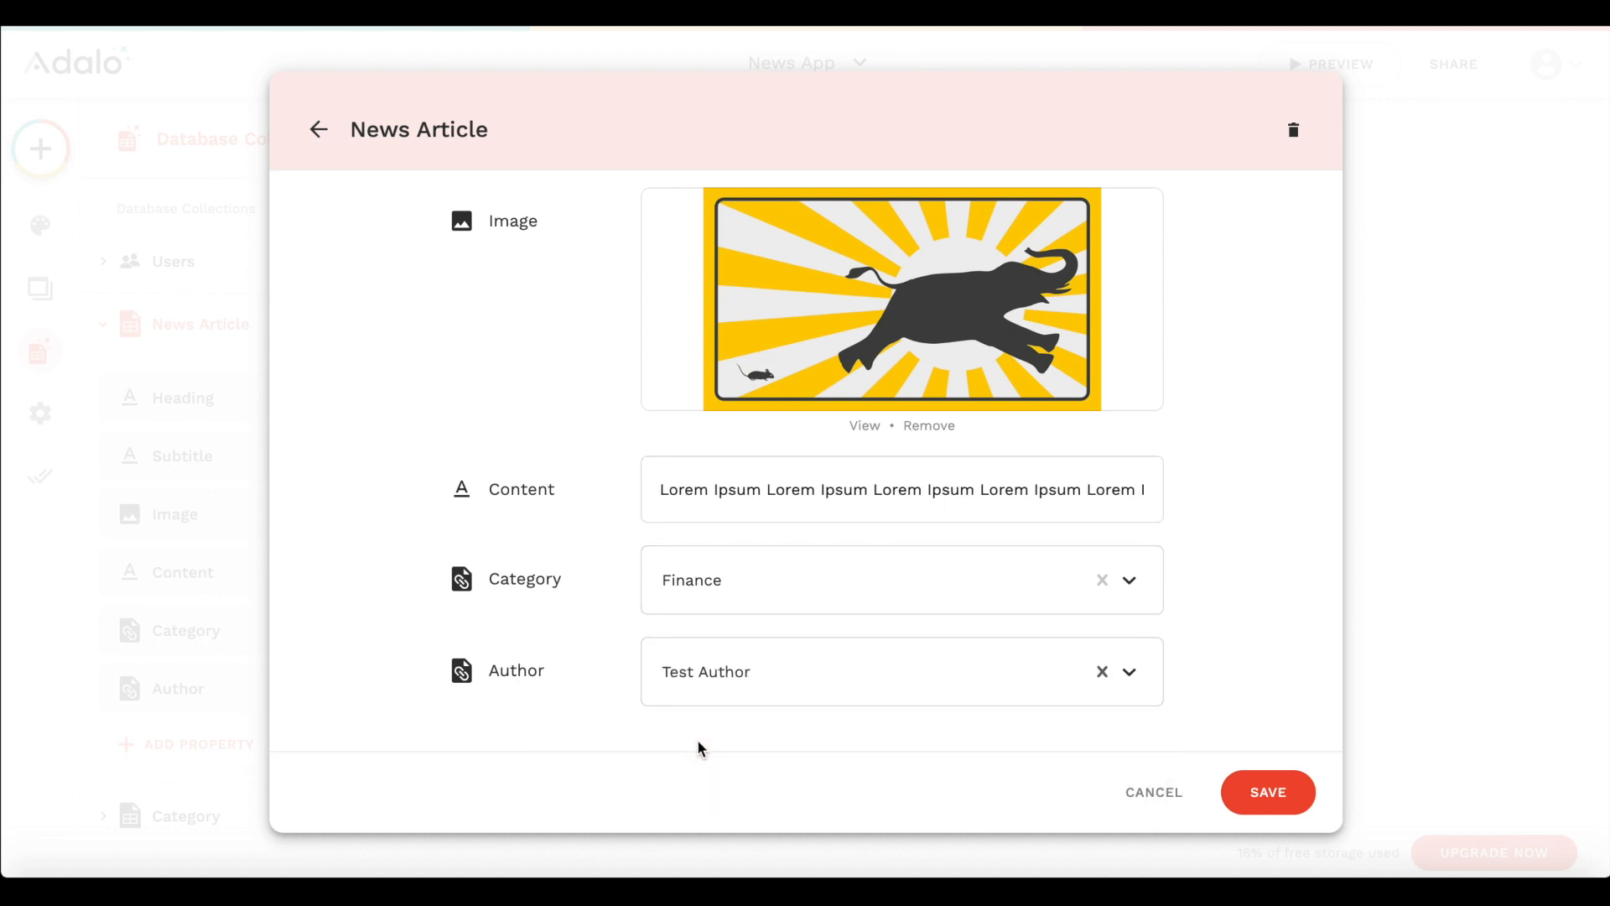
pyautogui.click(1265, 794)
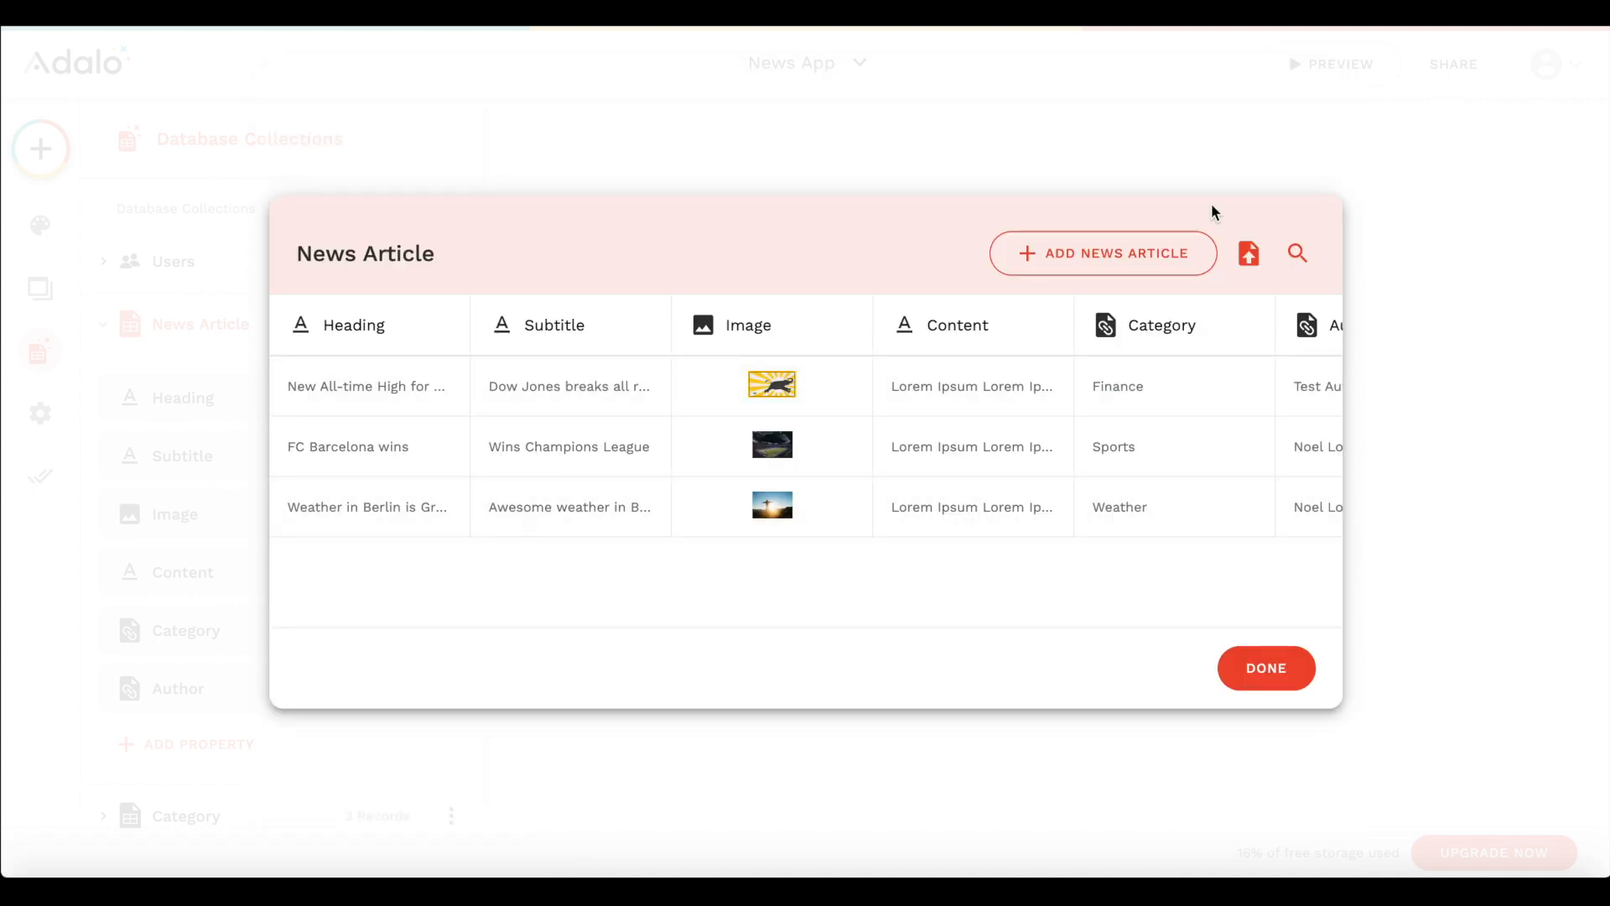
pyautogui.click(1265, 668)
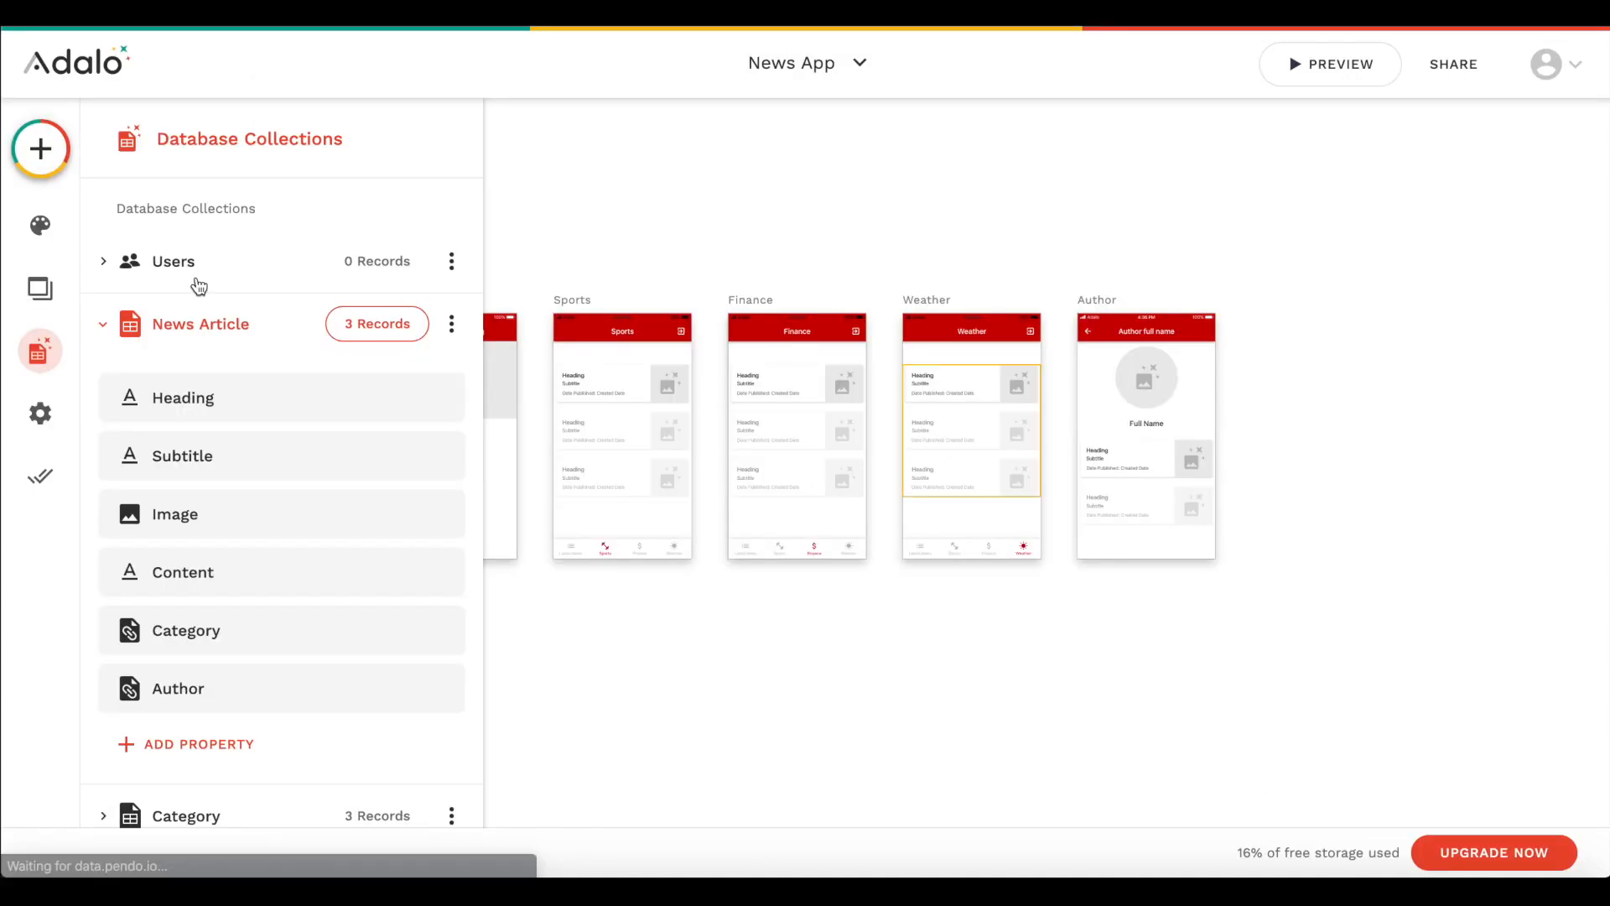
# - Delete the Signup and Login screens from the app
pyautogui.click(745, 339)
pyautogui.click(782, 269)
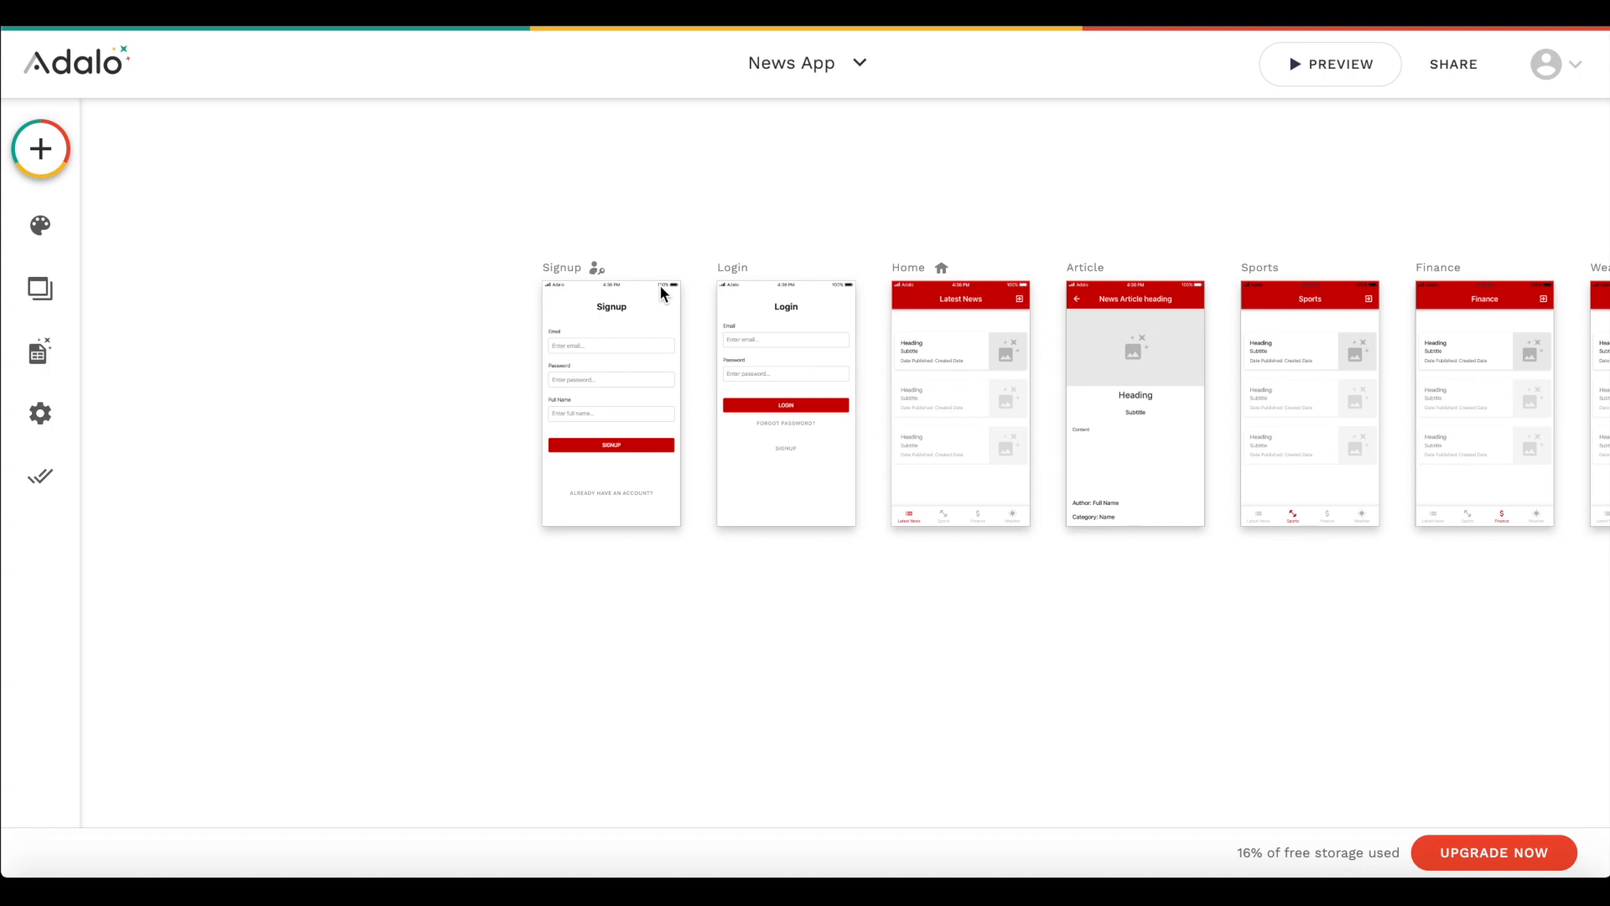
pyautogui.hscroll(2, 660, 285)
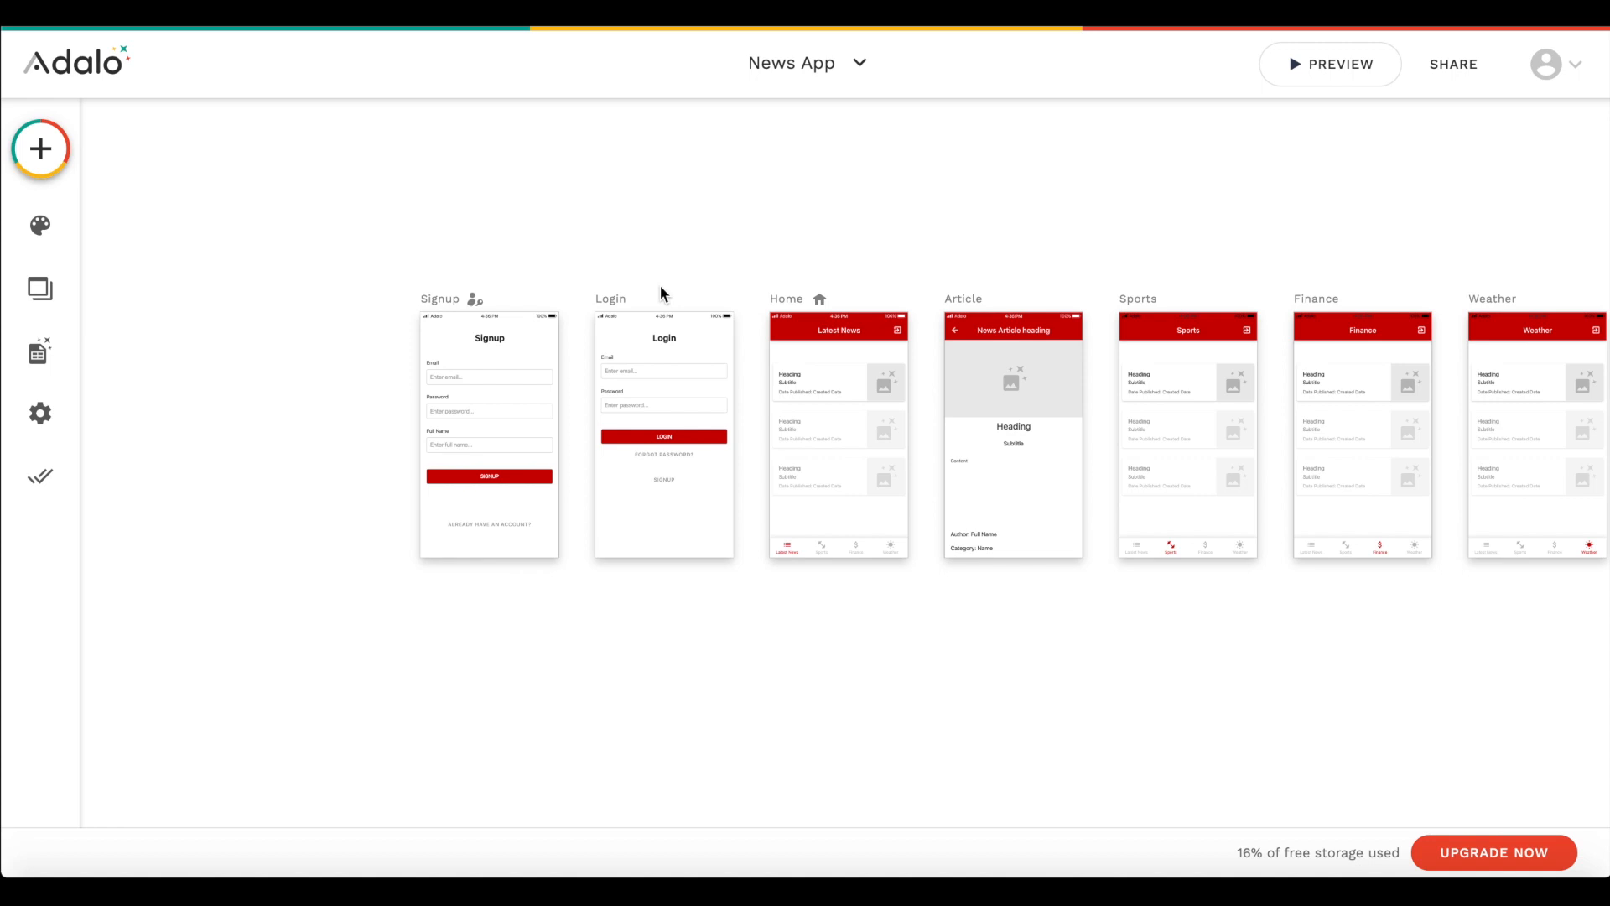
pyautogui.click(61, 287)
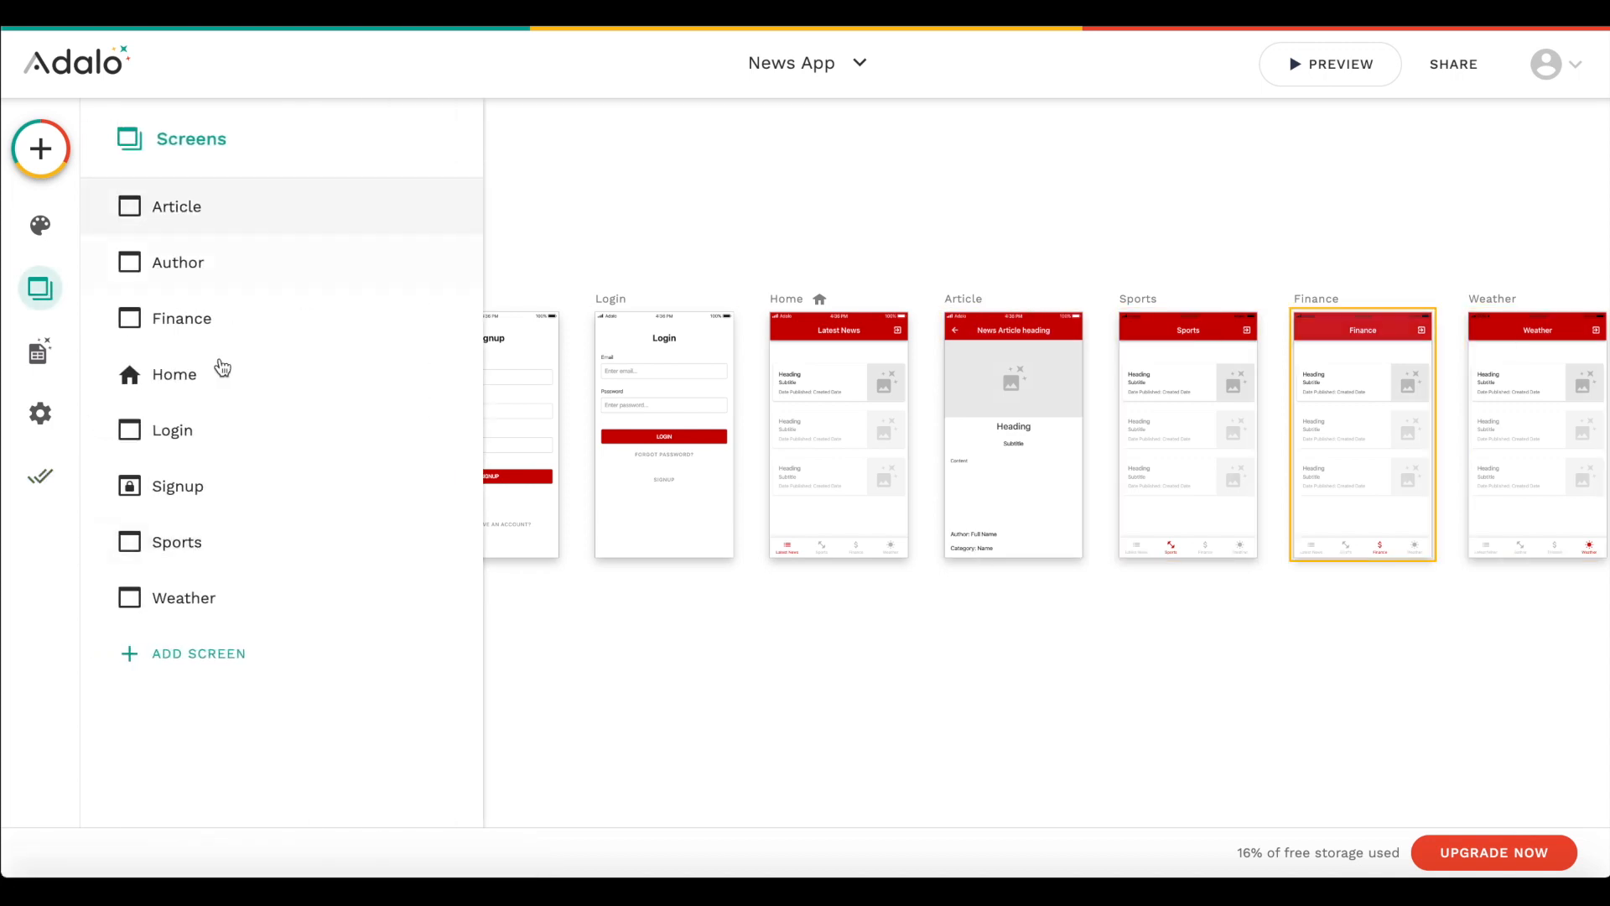
pyautogui.click(273, 472)
pyautogui.click(433, 176)
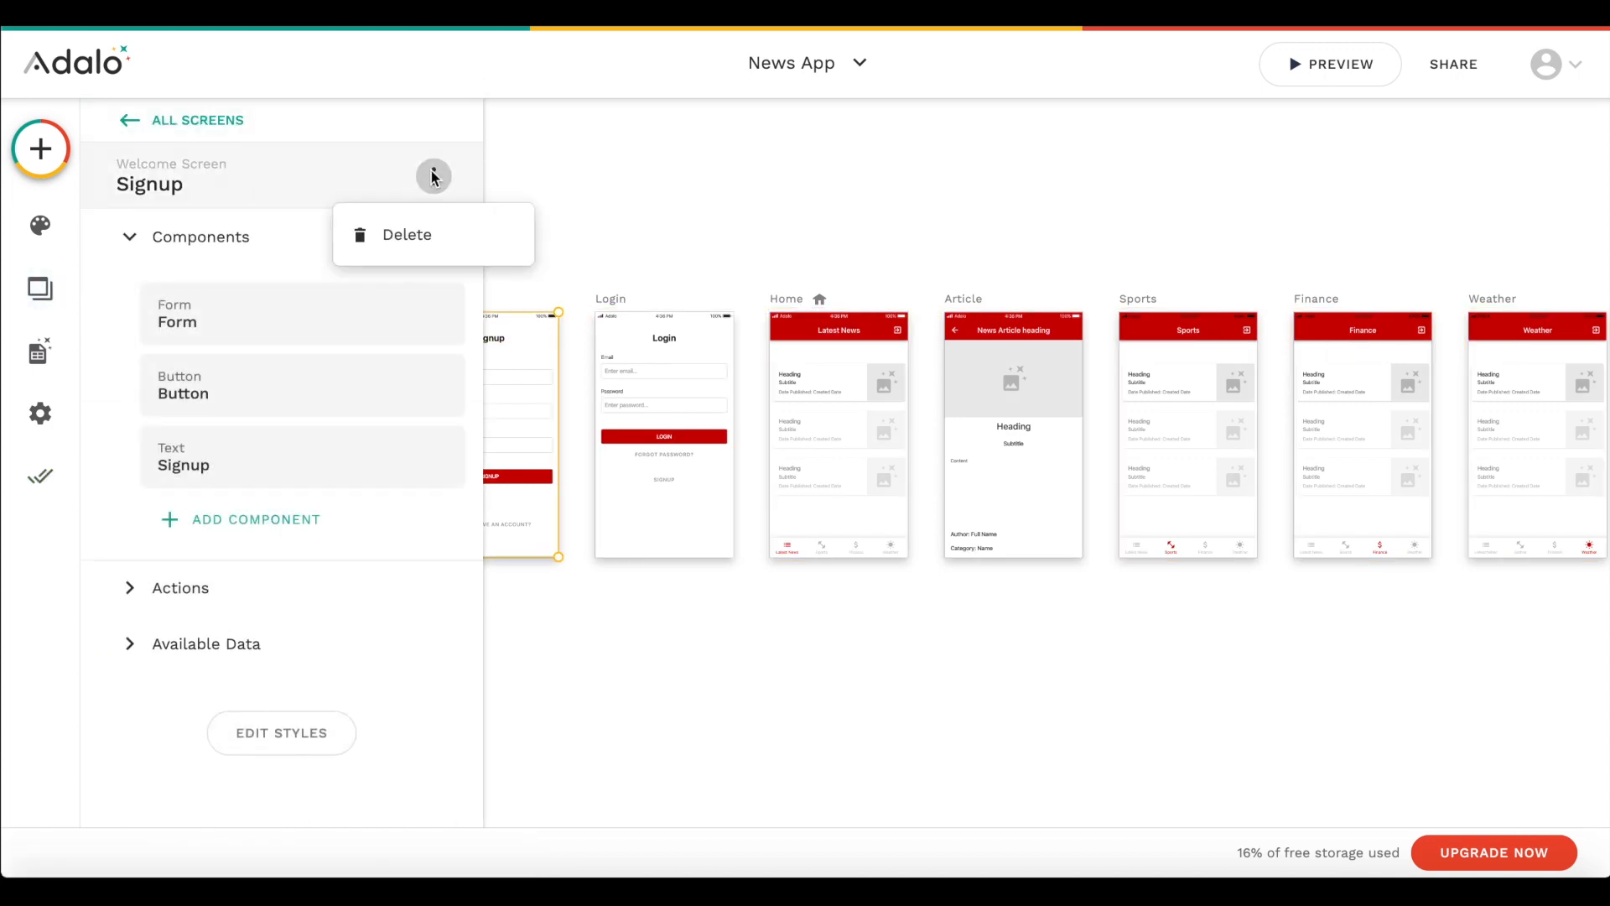
pyautogui.click(406, 234)
pyautogui.click(248, 427)
pyautogui.click(434, 176)
pyautogui.click(407, 235)
pyautogui.click(926, 129)
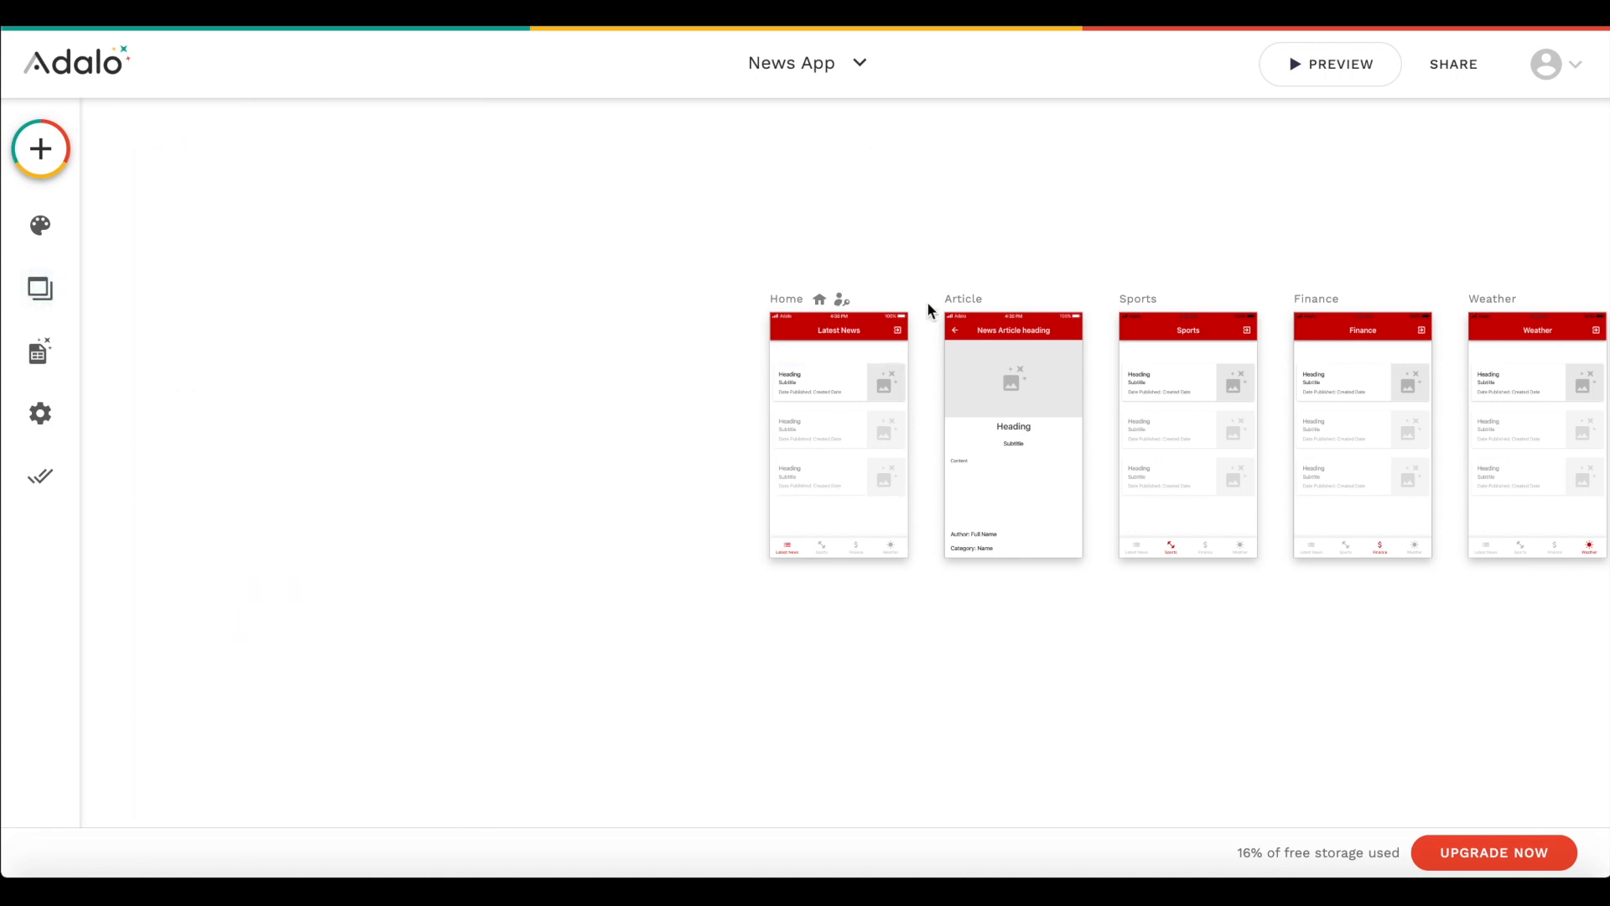
# - Preview the app and check the articles listed on its Sports, Finance and Weather screens
pyautogui.click(1348, 54)
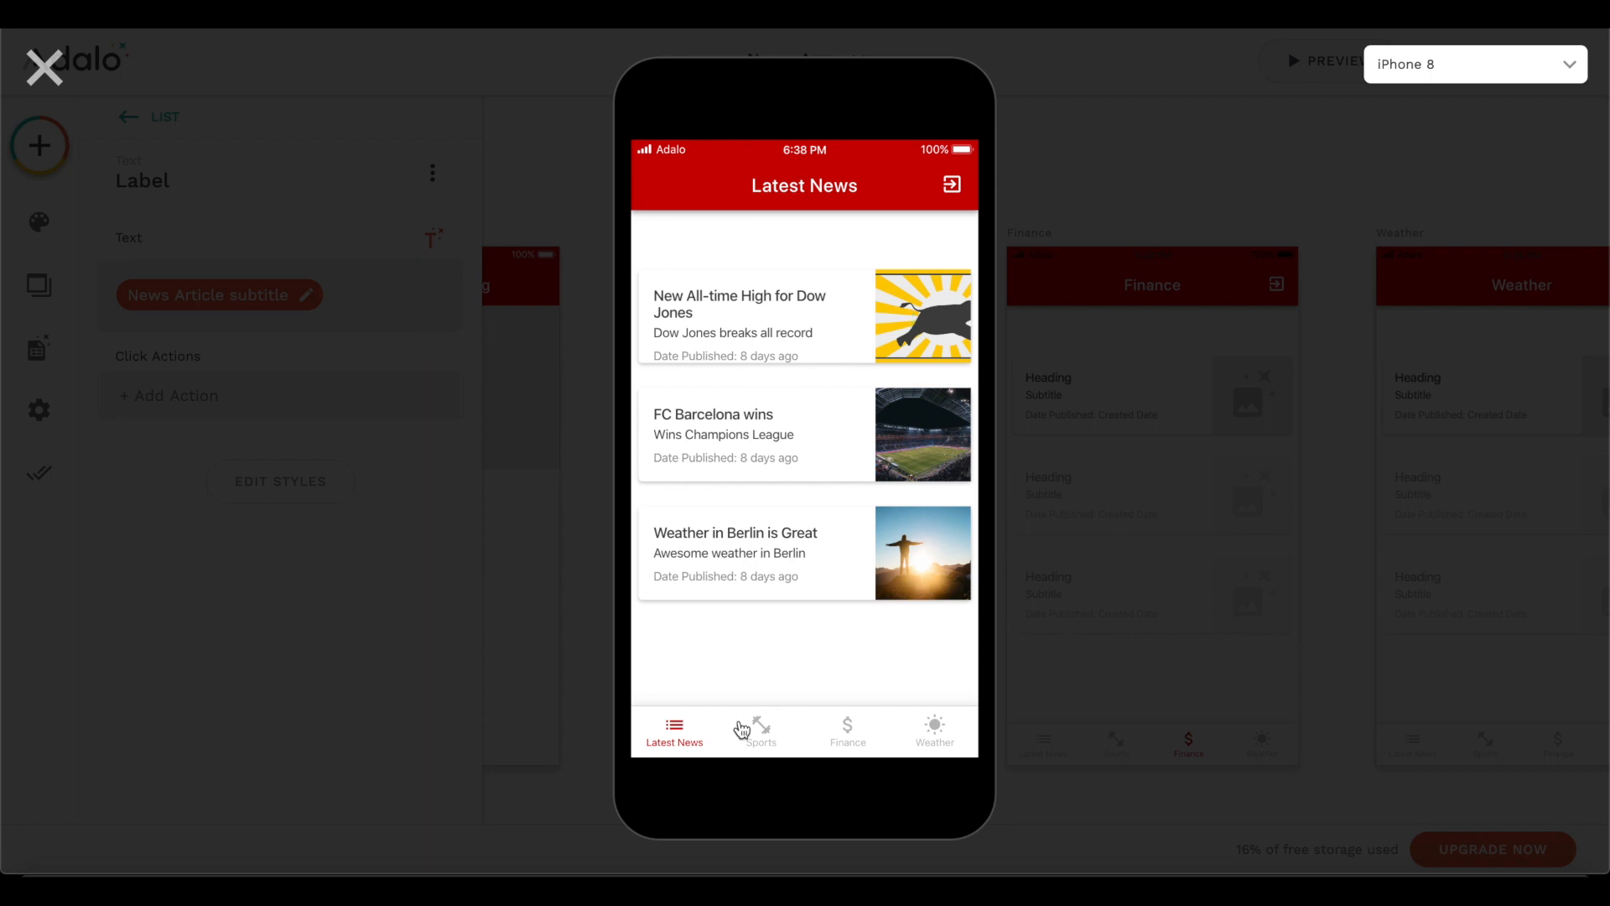
pyautogui.click(765, 723)
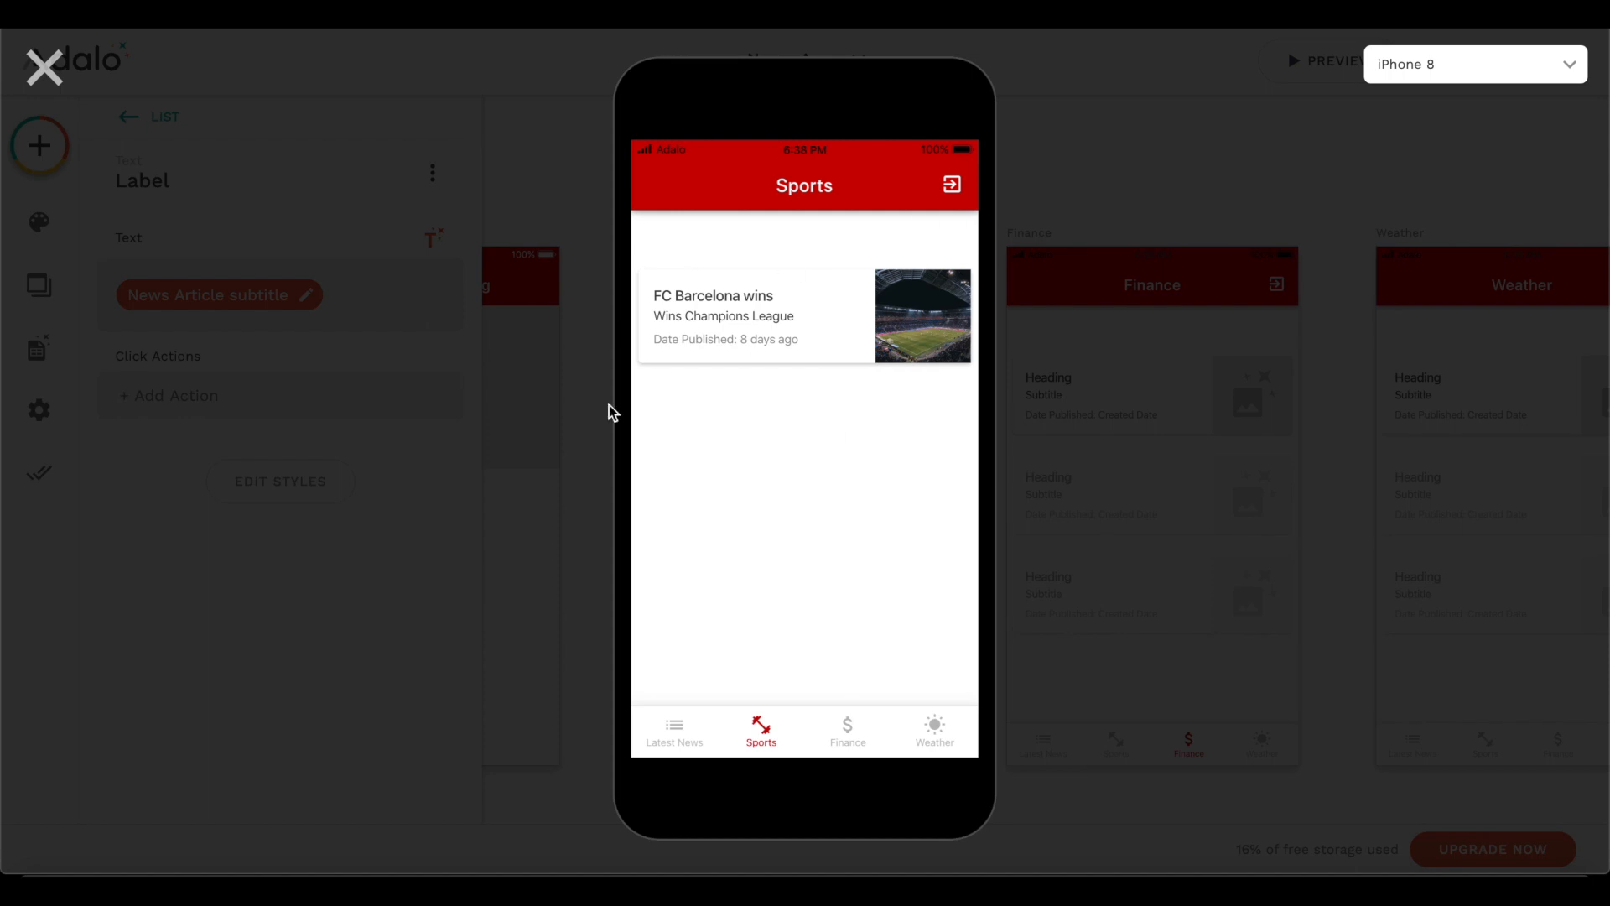
pyautogui.click(843, 728)
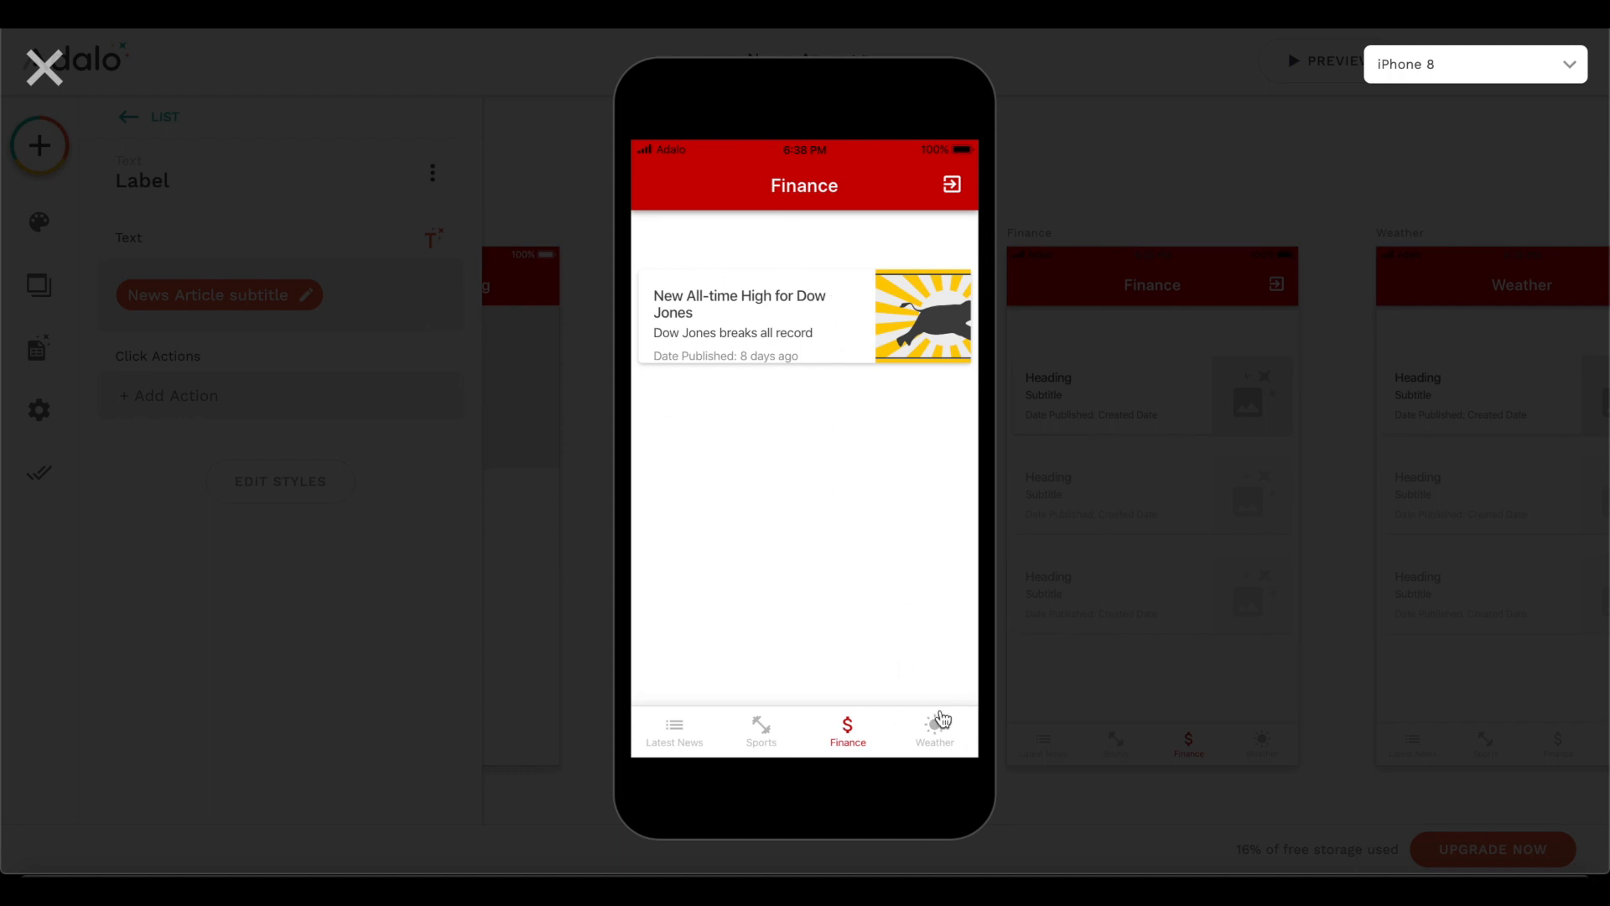
pyautogui.click(926, 735)
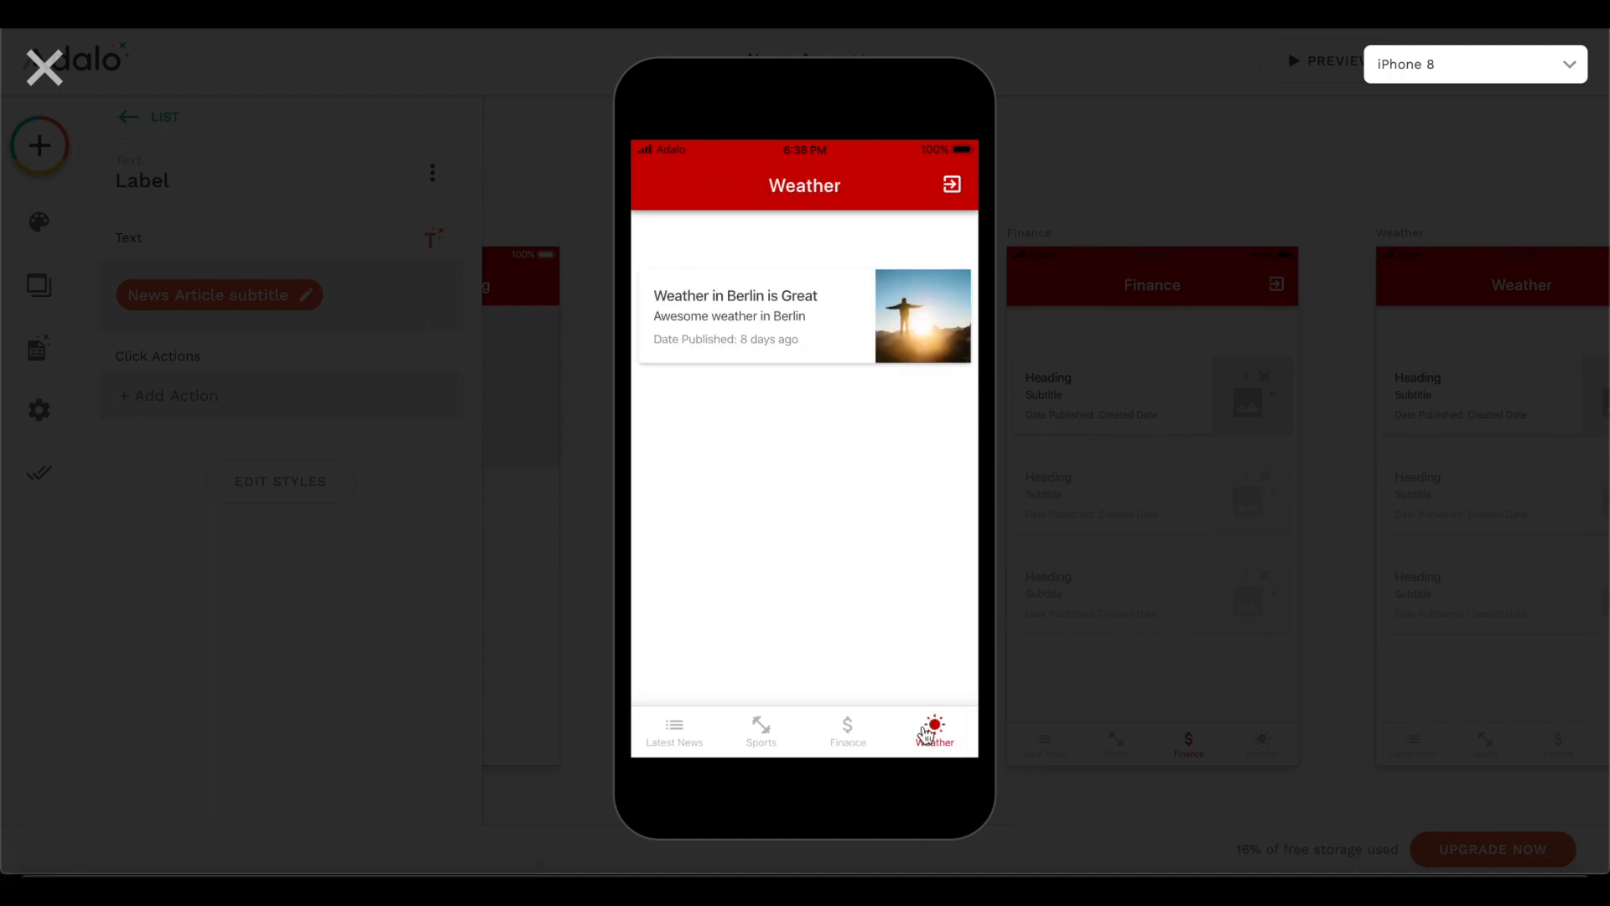
pyautogui.click(853, 730)
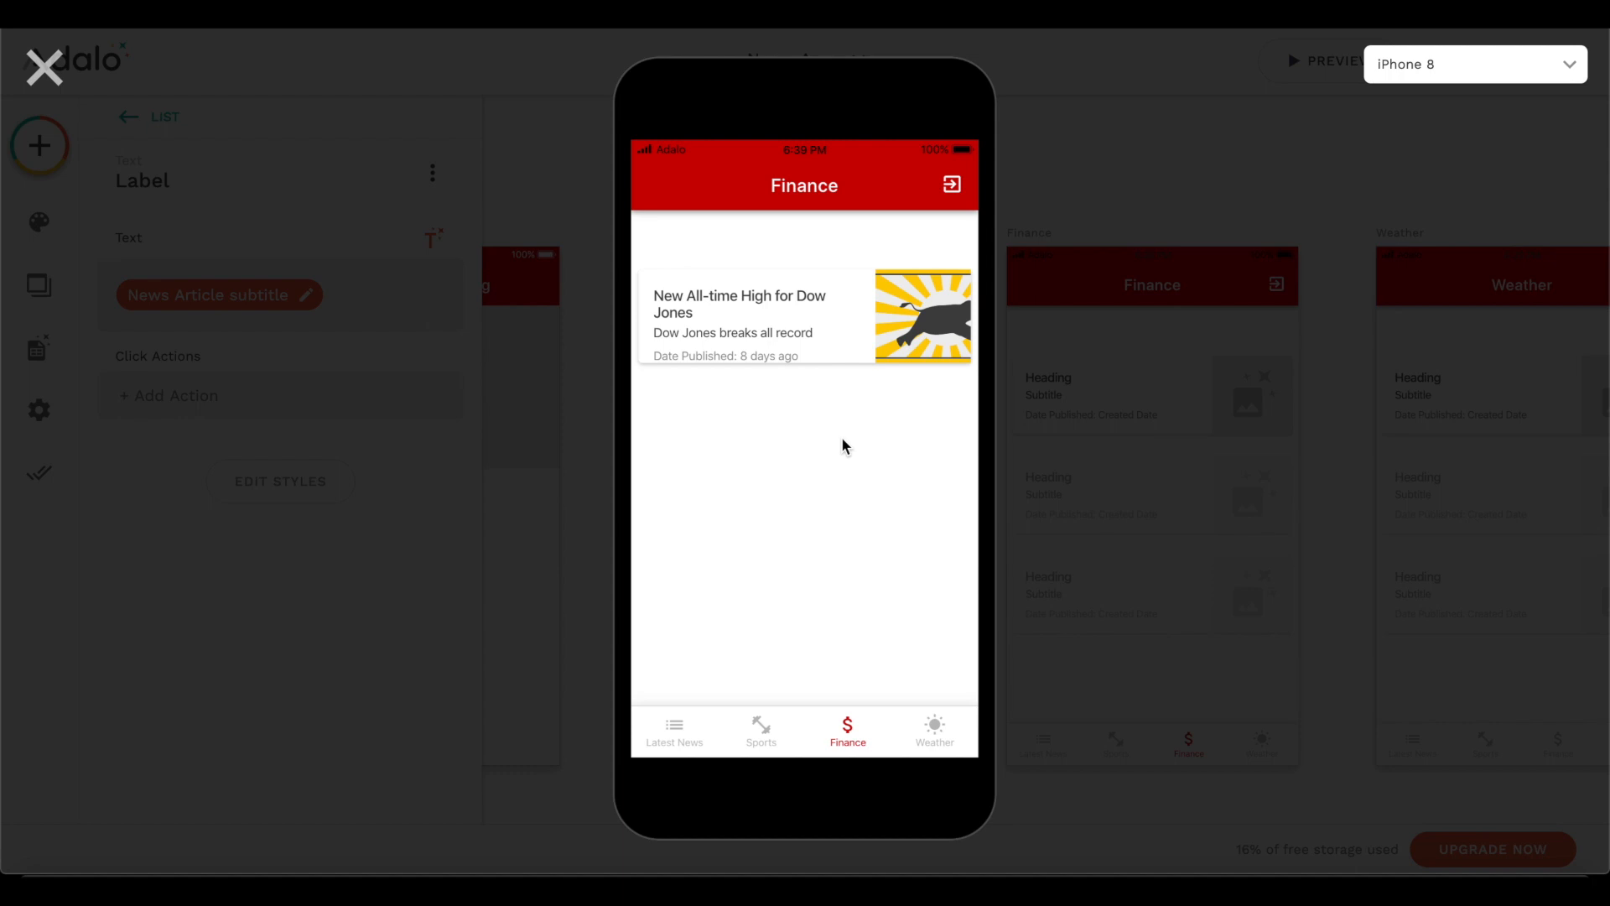
pyautogui.click(752, 731)
pyautogui.click(905, 731)
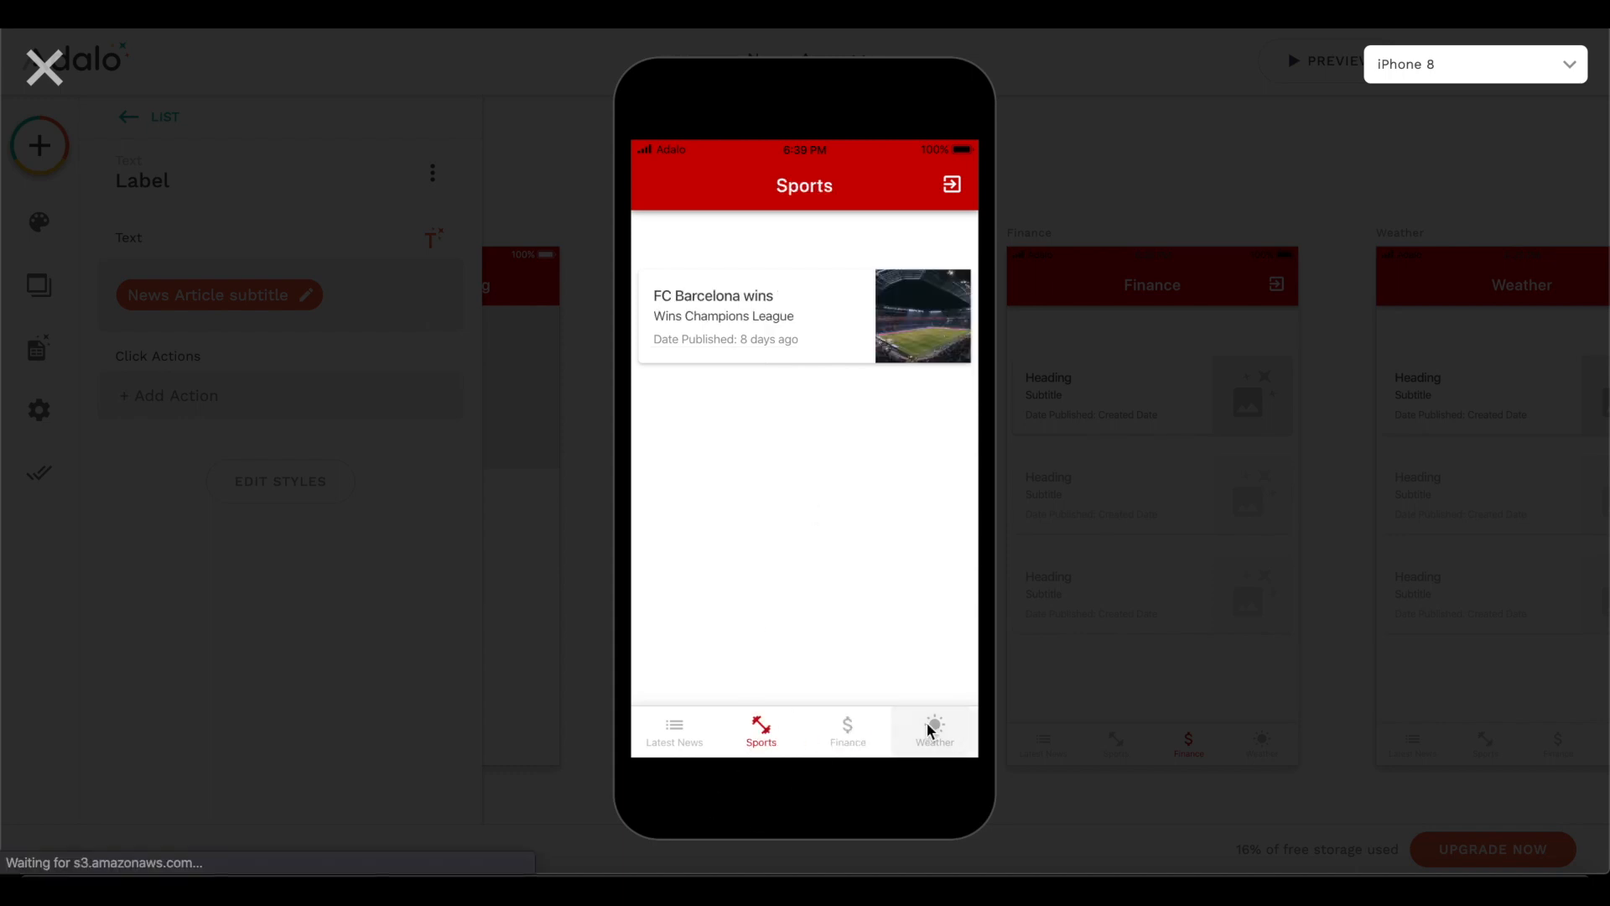
# - Open the Dow Jones article from the Finance screen, check its image, text, author and category, and return to the article list
pyautogui.click(889, 735)
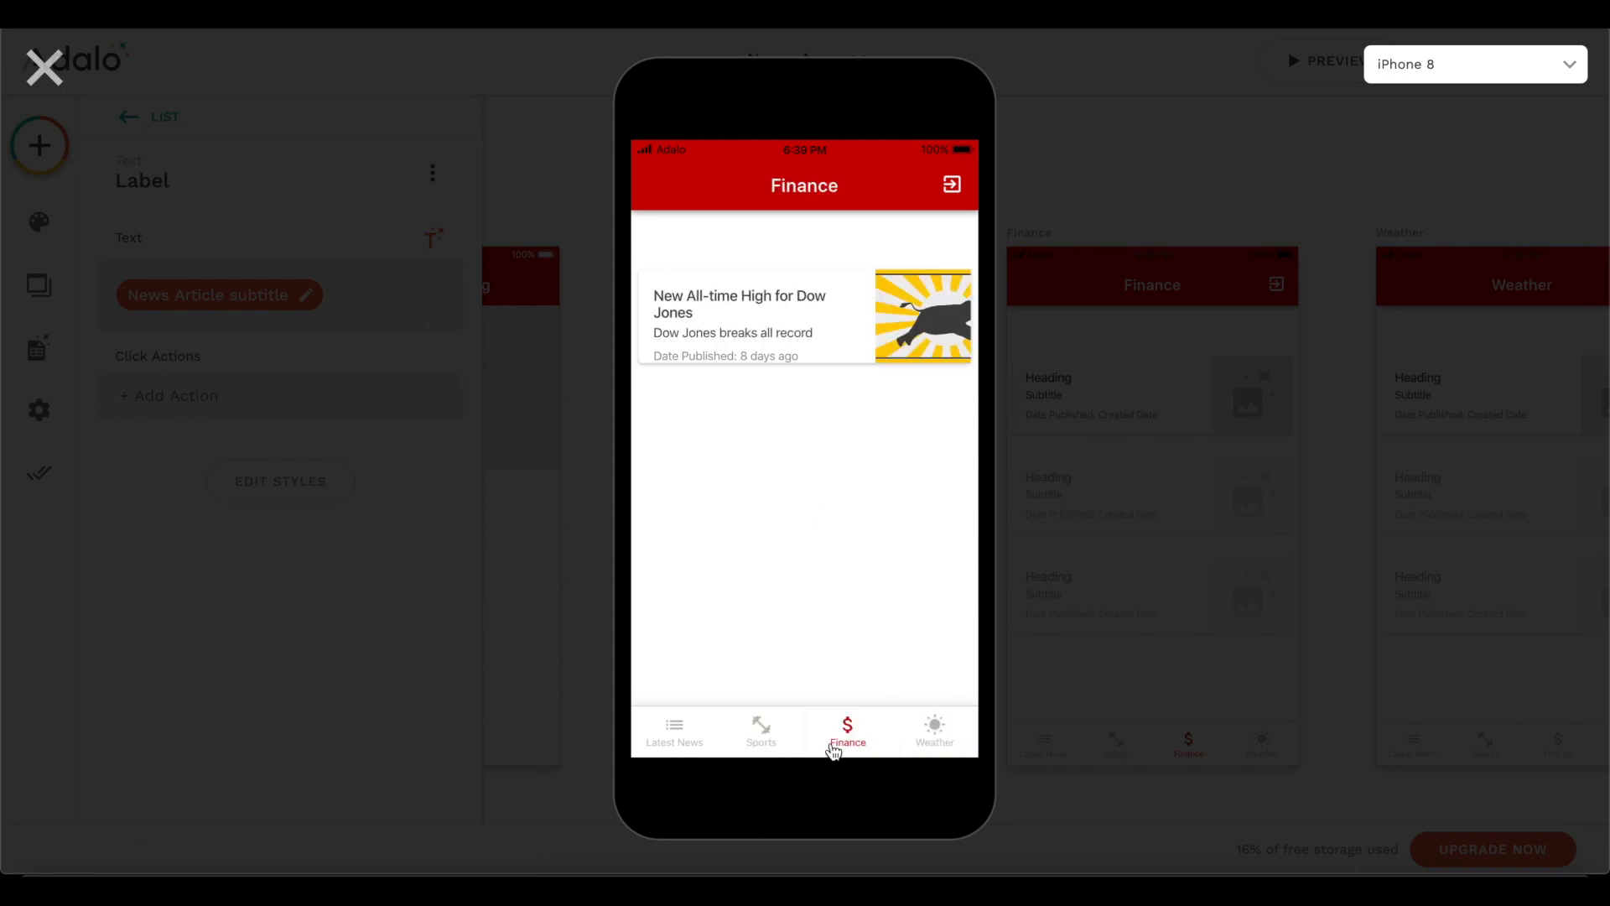
pyautogui.click(740, 300)
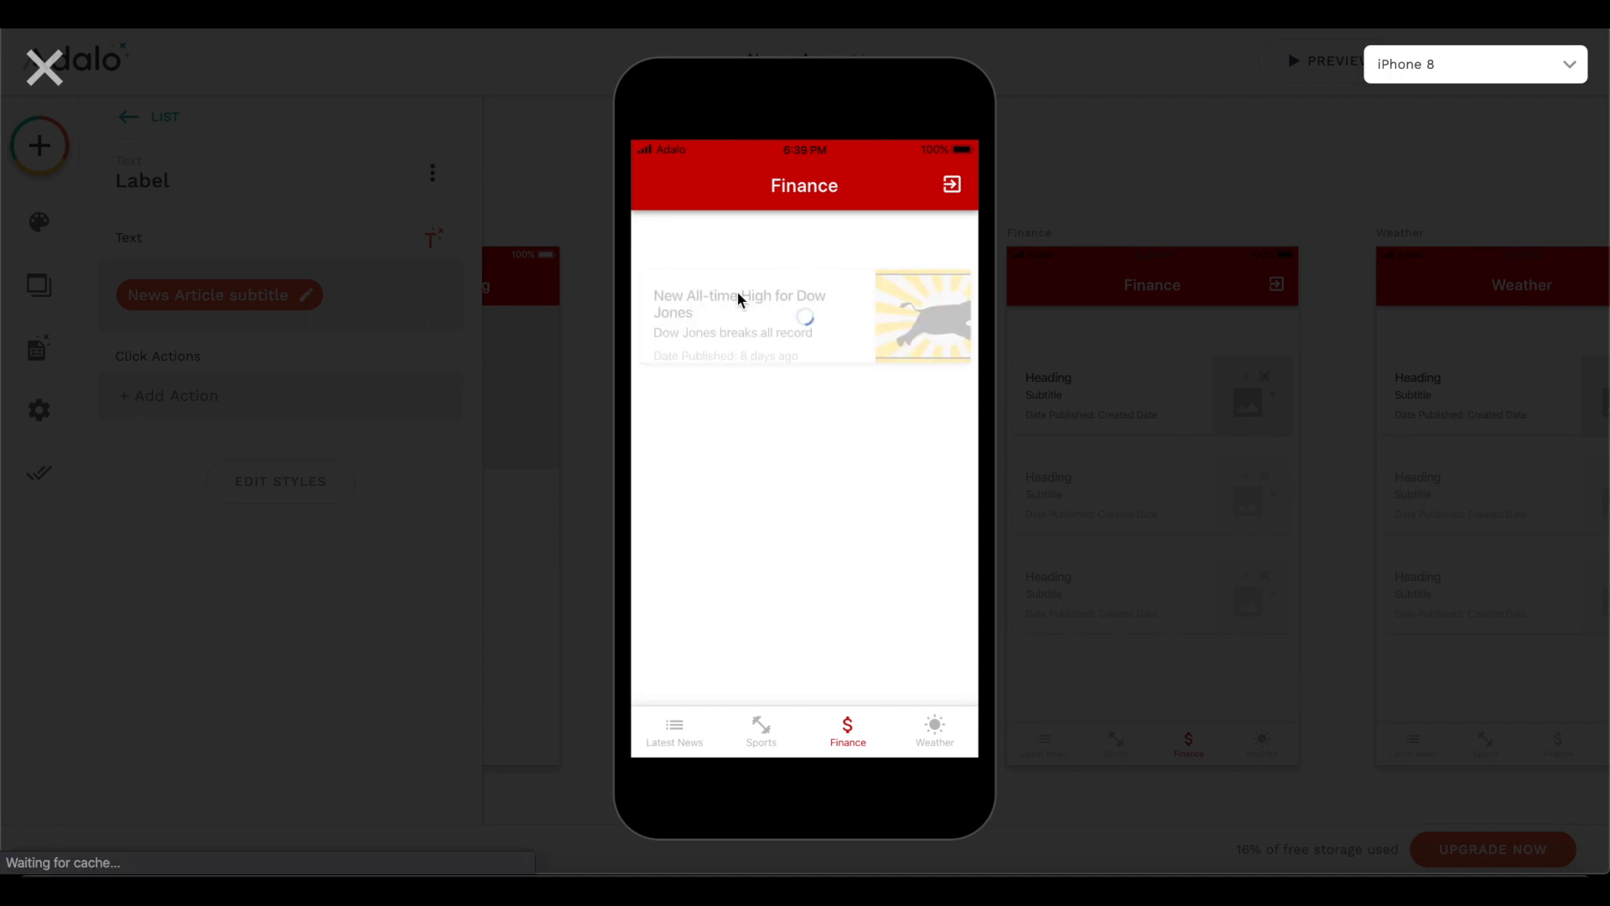
pyautogui.scroll(-3, 737, 290)
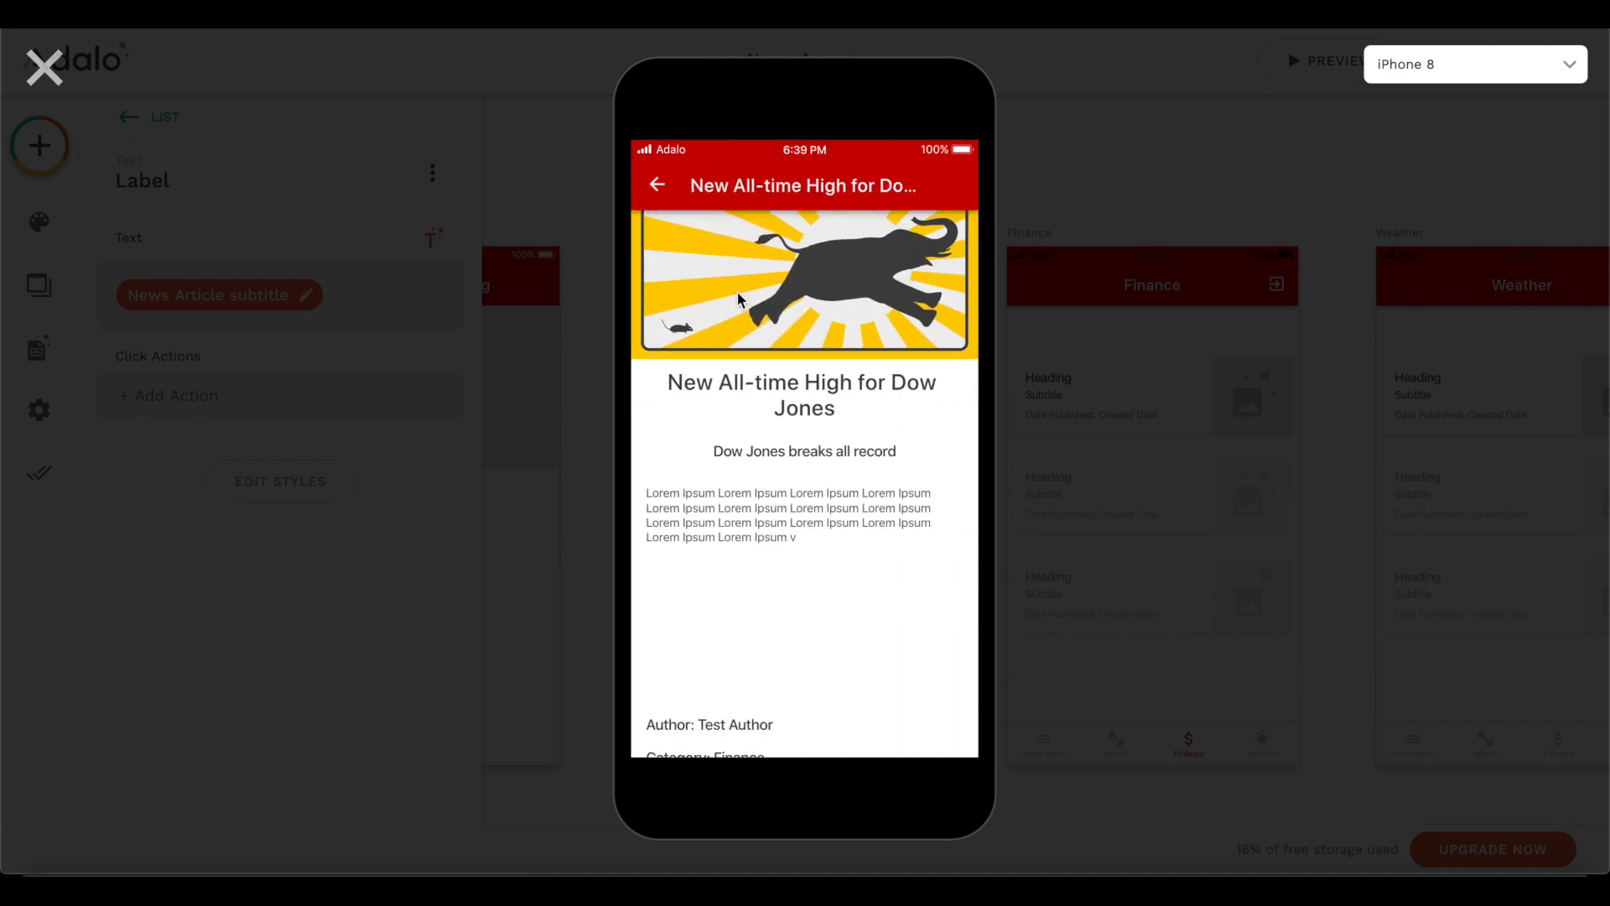
pyautogui.scroll(3, 732, 294)
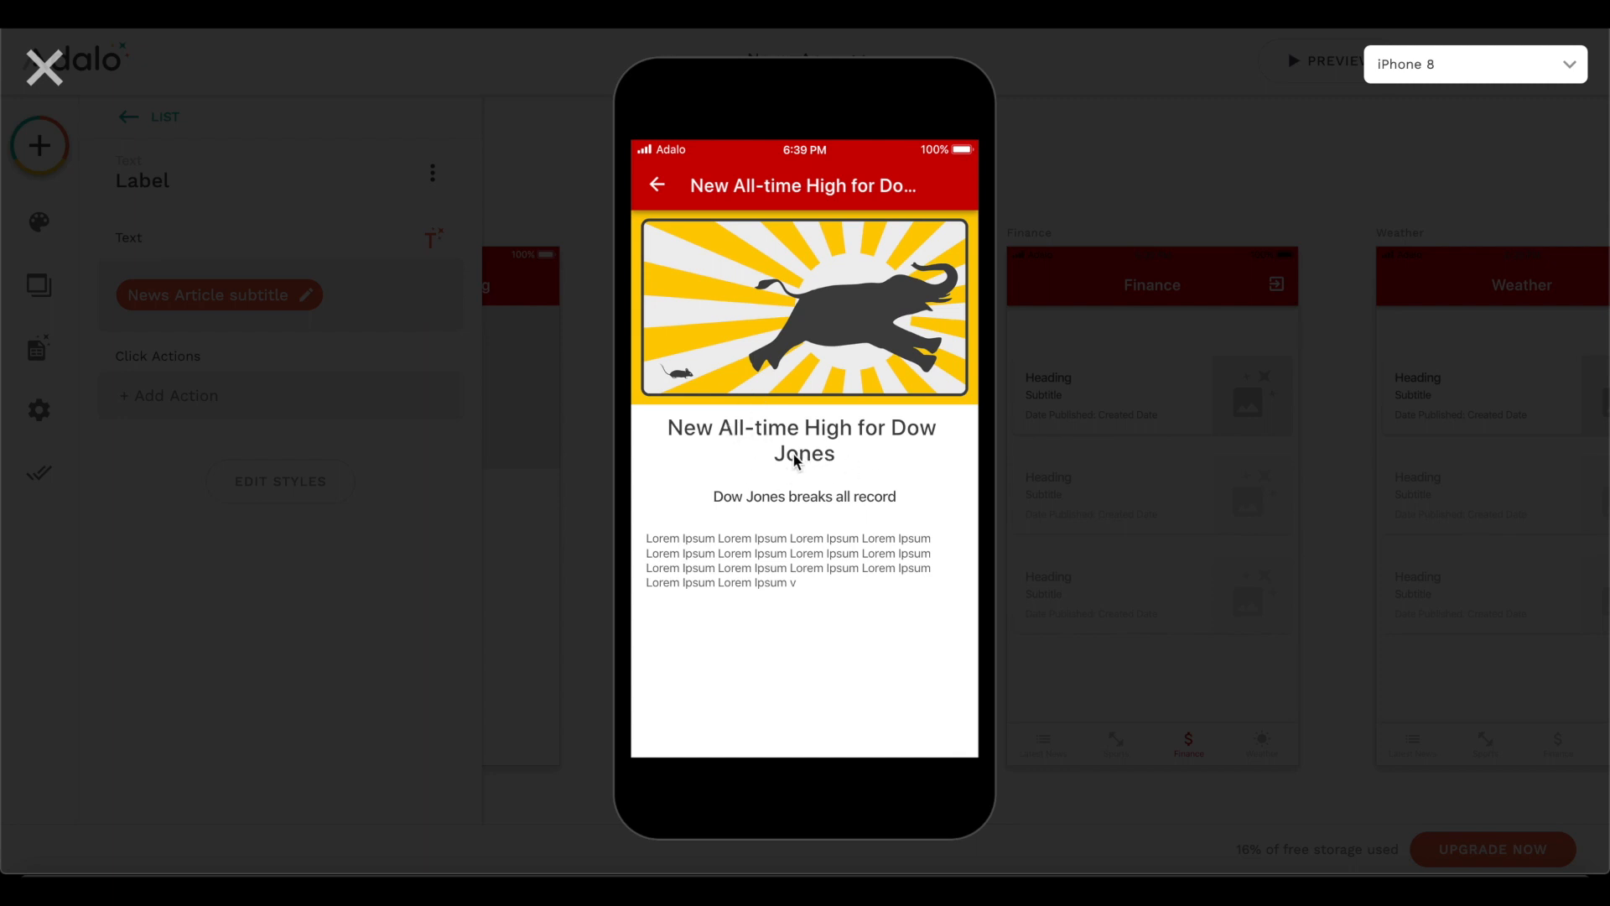
pyautogui.scroll(-1, 825, 493)
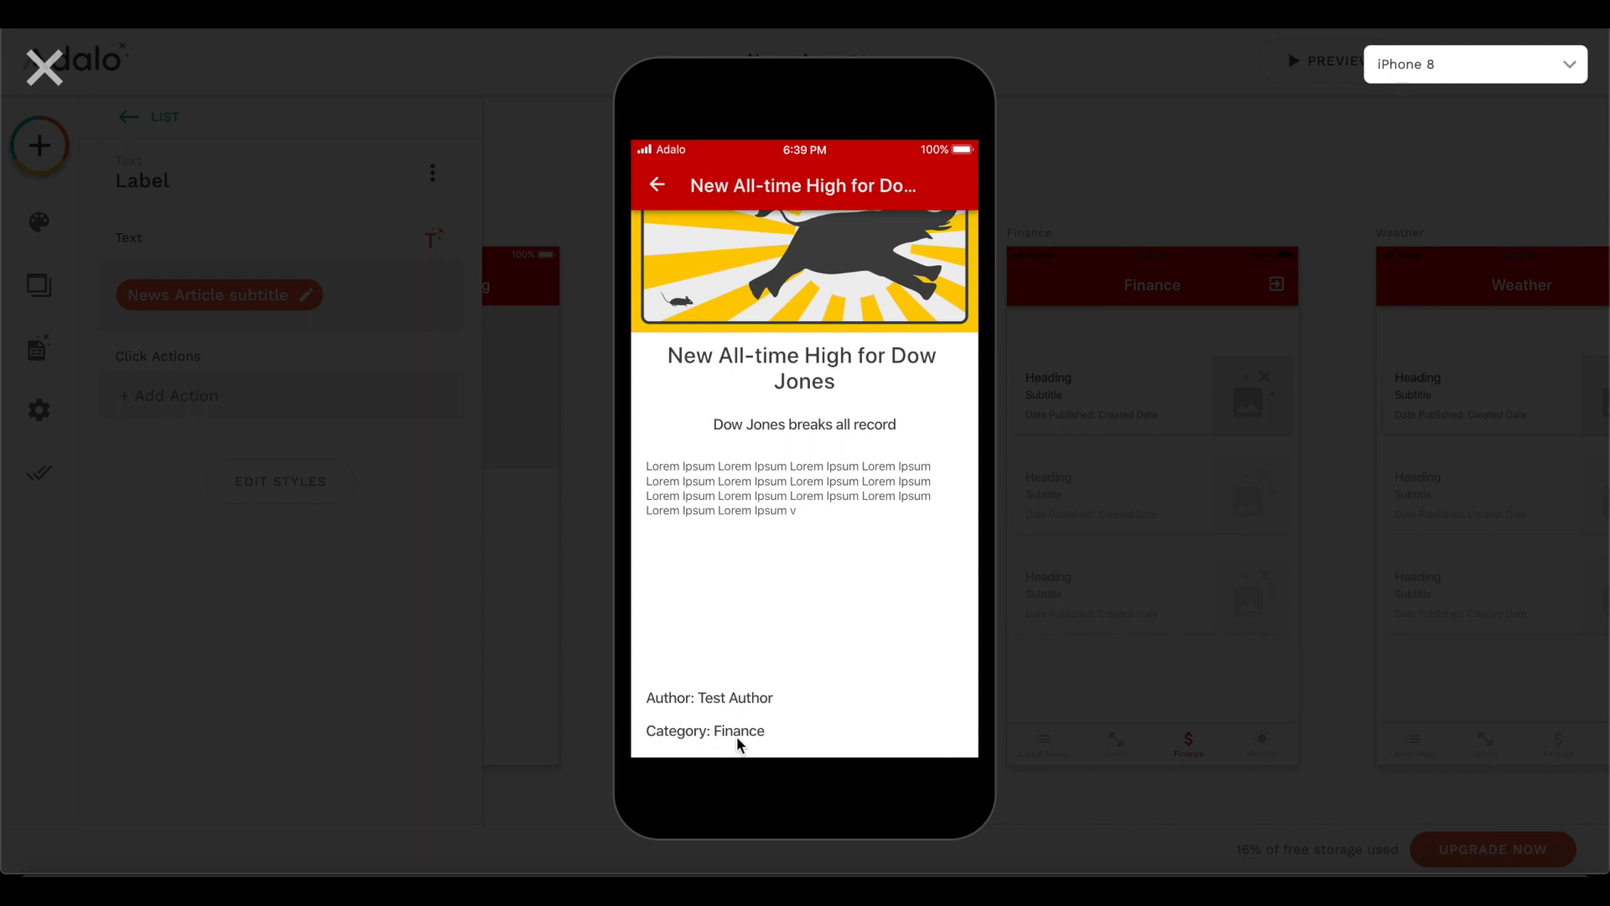
pyautogui.click(657, 184)
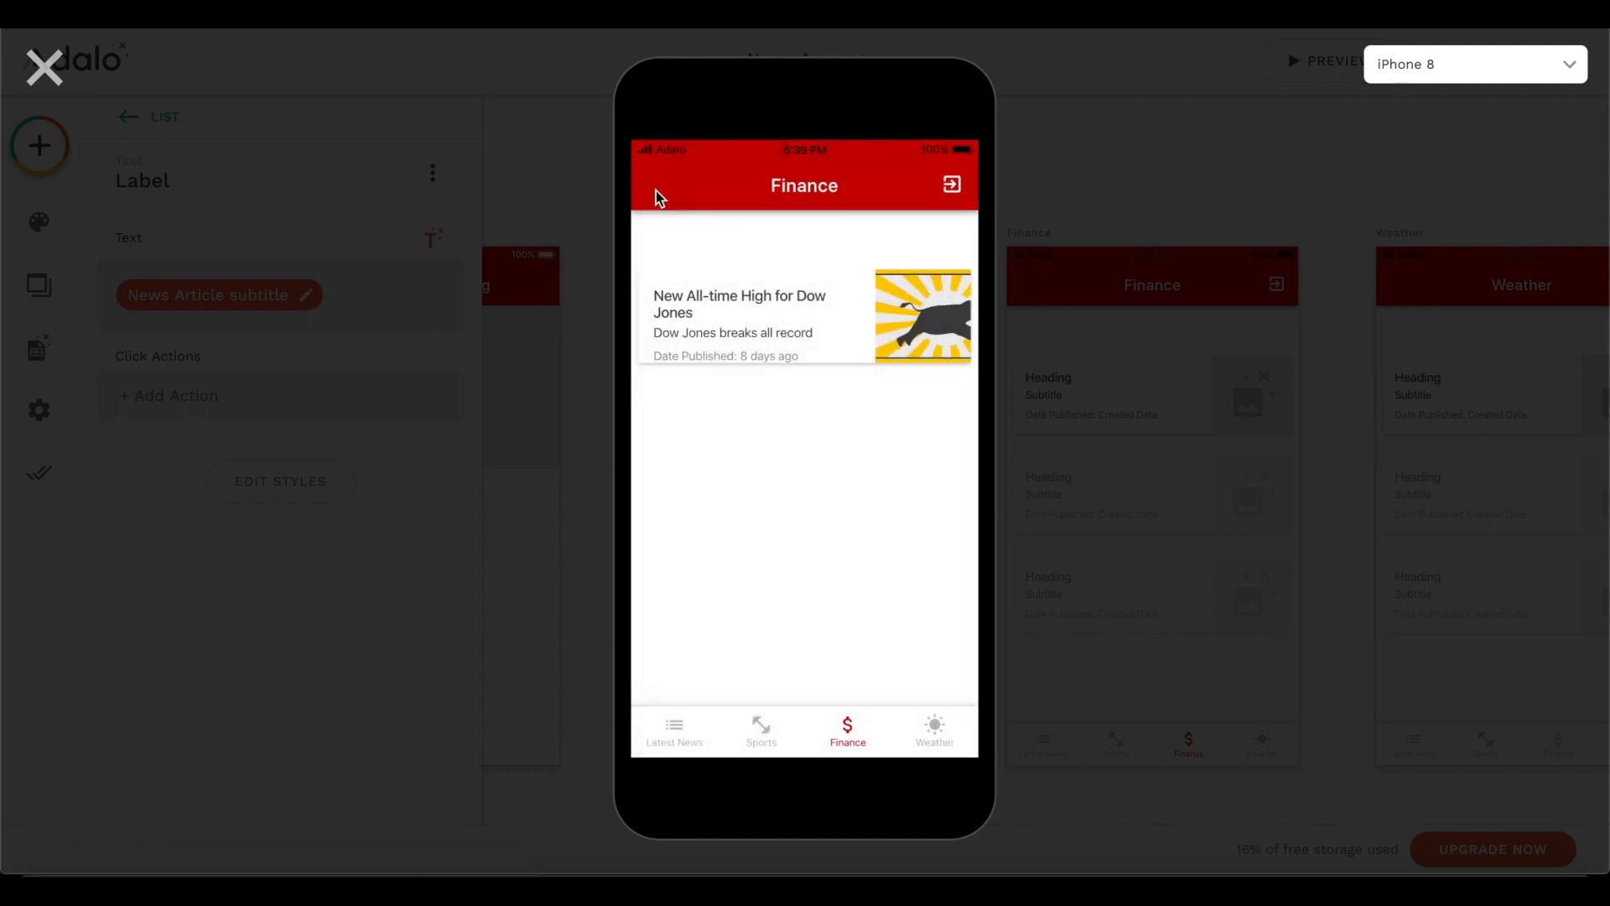
# - Open the FC Barcelona wins article from the Sports screen and check its image, text, author and category
pyautogui.click(763, 721)
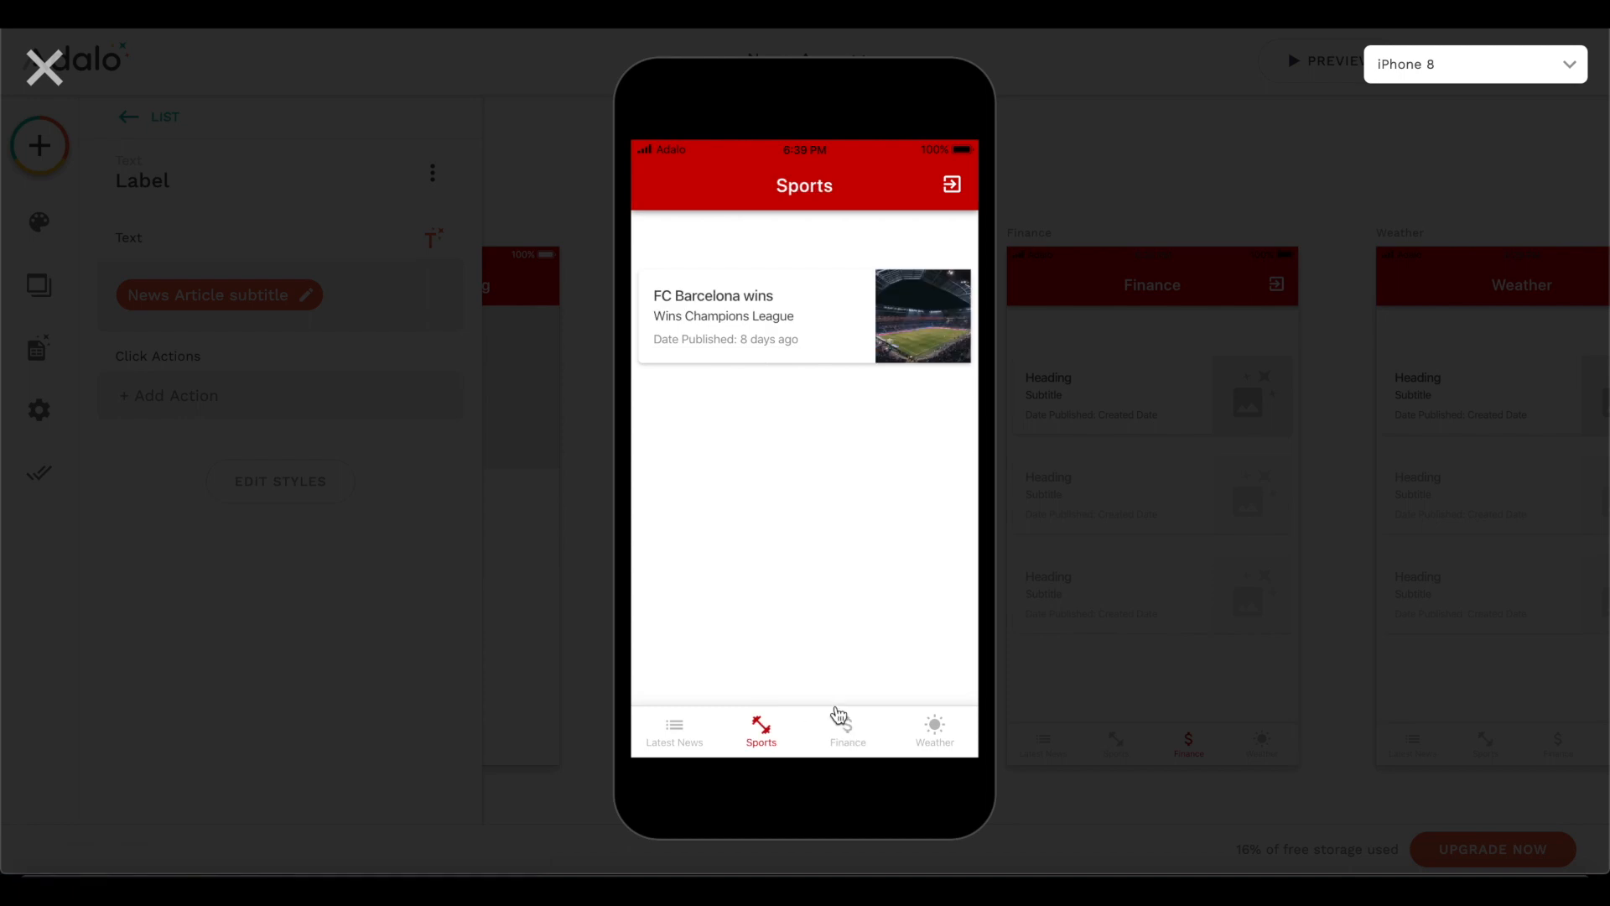
pyautogui.click(744, 298)
pyautogui.scroll(-1, 783, 490)
pyautogui.scroll(1, 783, 490)
pyautogui.scroll(-1, 786, 499)
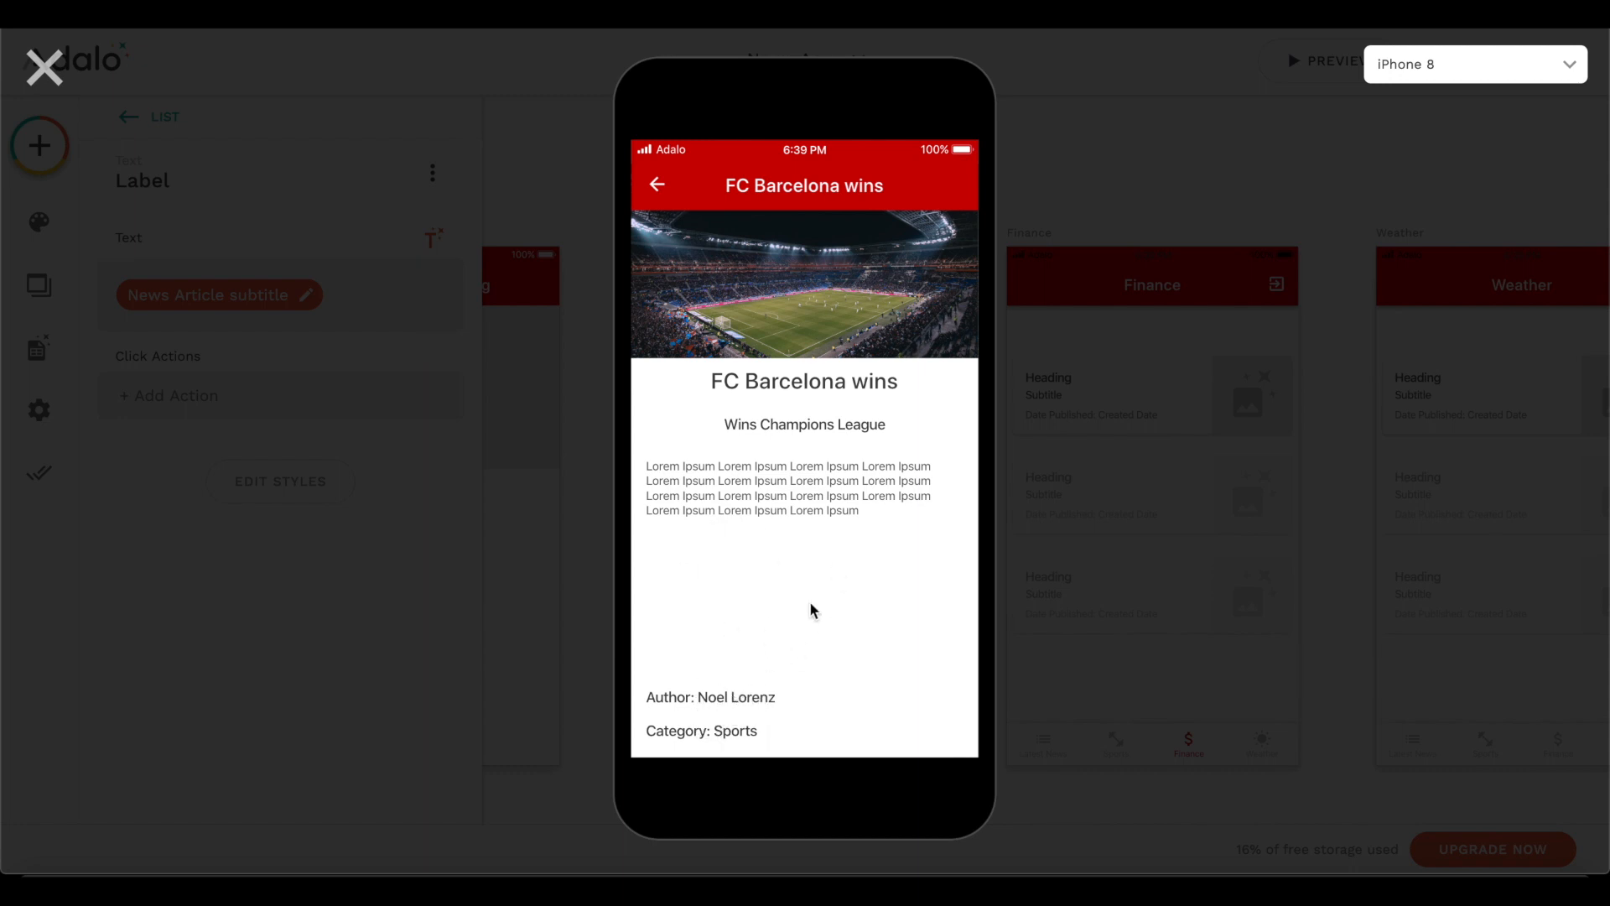
# - Follow the article's author link to check the author's profile and listed articles, and go back out of the article
pyautogui.click(736, 699)
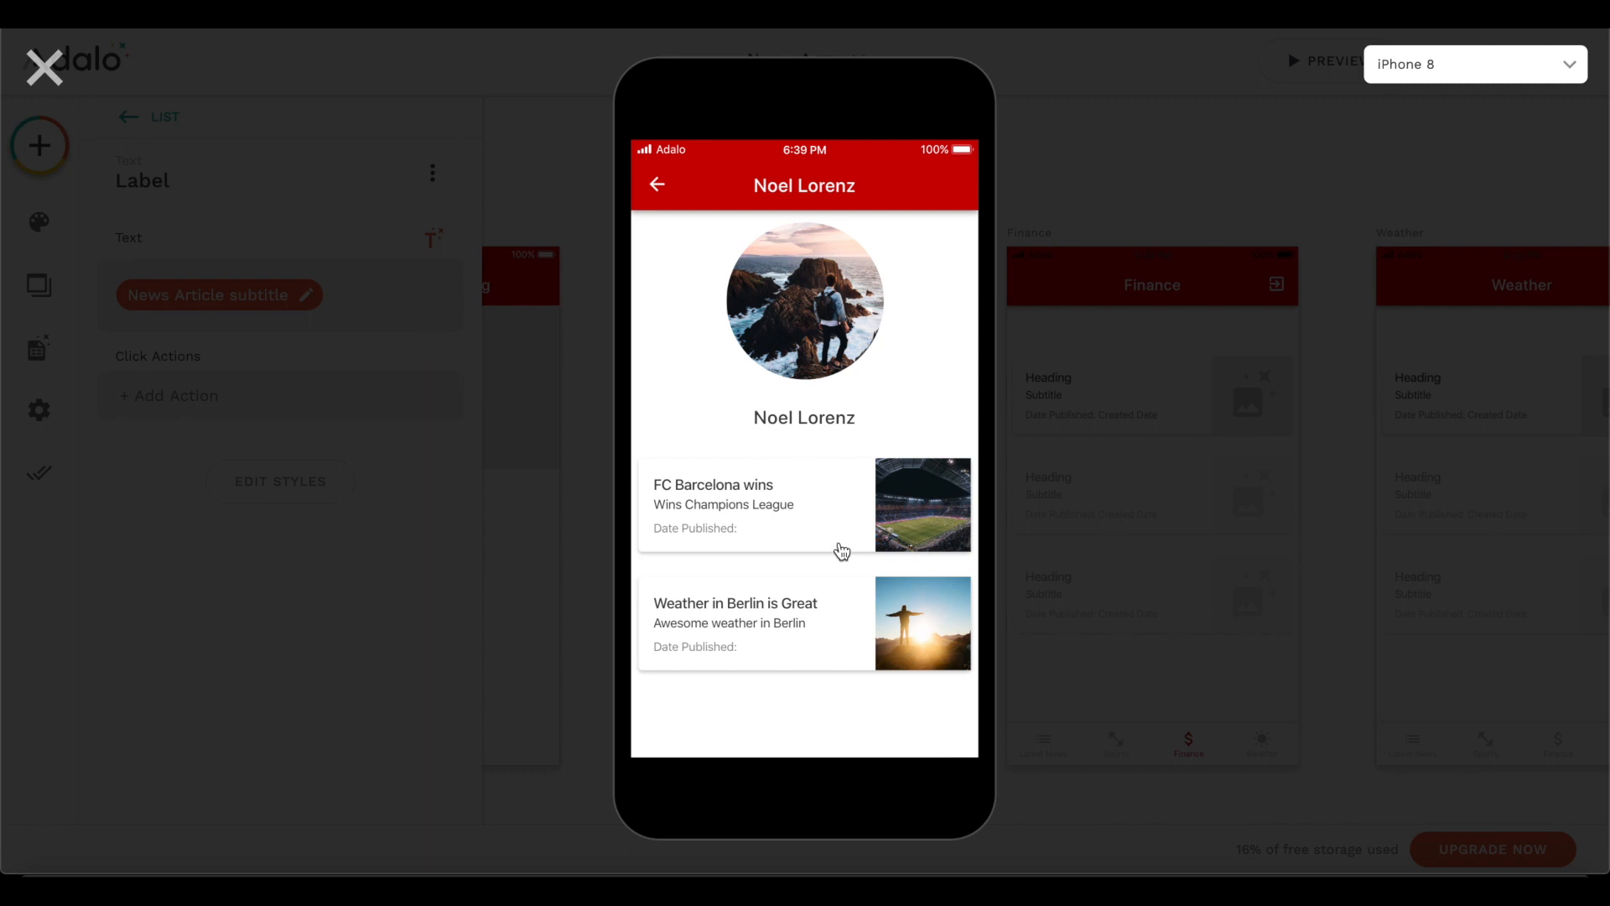
pyautogui.click(660, 192)
pyautogui.click(659, 188)
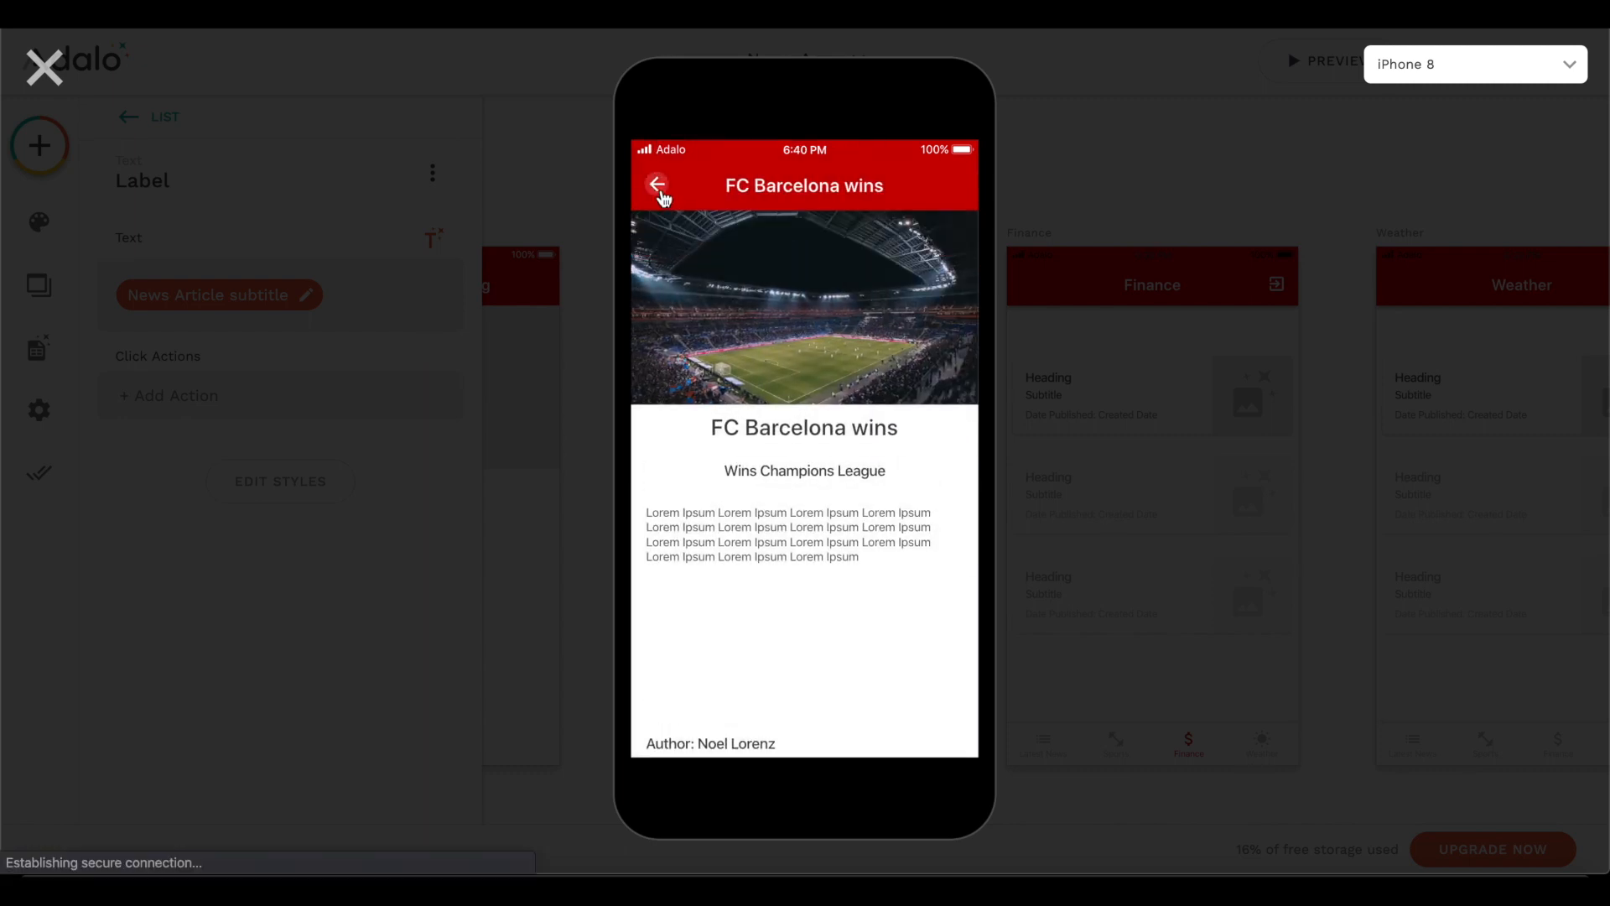